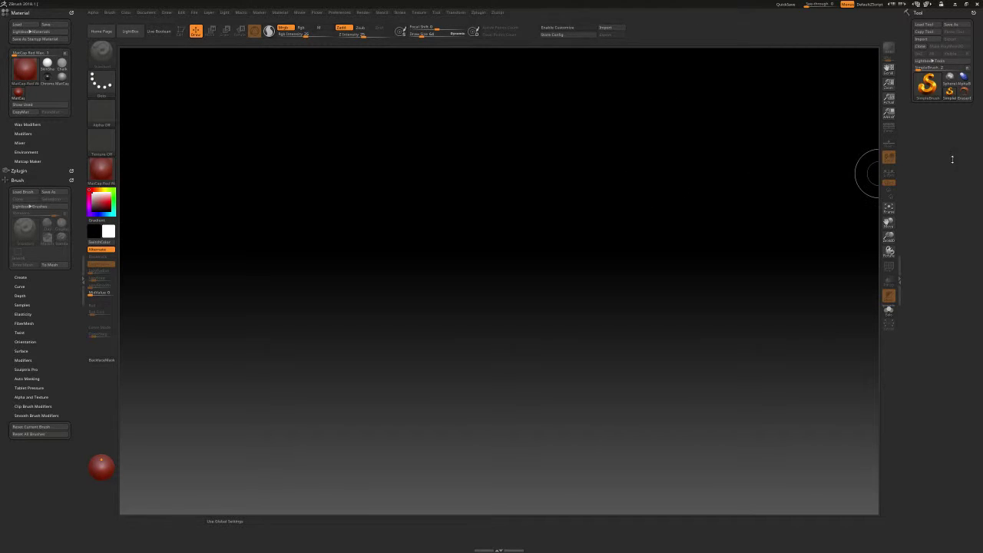
# Draw a Plane3D primitive on the canvas and put it in Edit mode
pyautogui.click(928, 85)
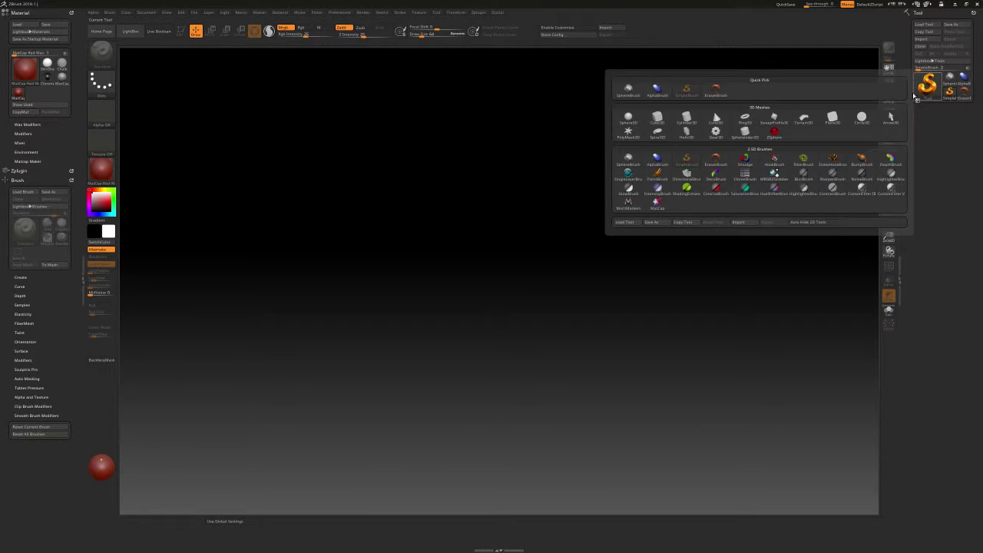
pyautogui.click(835, 120)
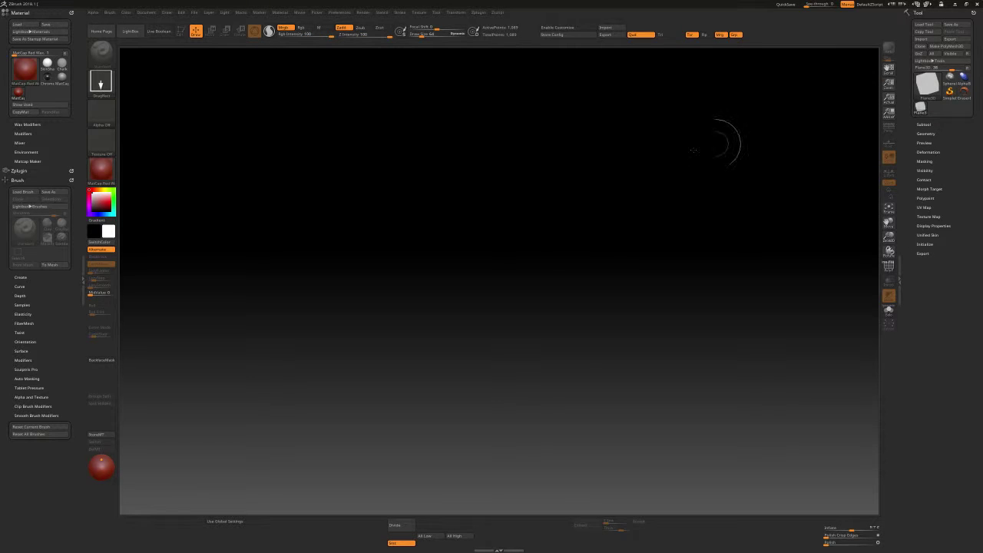
pyautogui.moveTo(492, 271); pyautogui.dragTo(491, 108)
pyautogui.press('t')
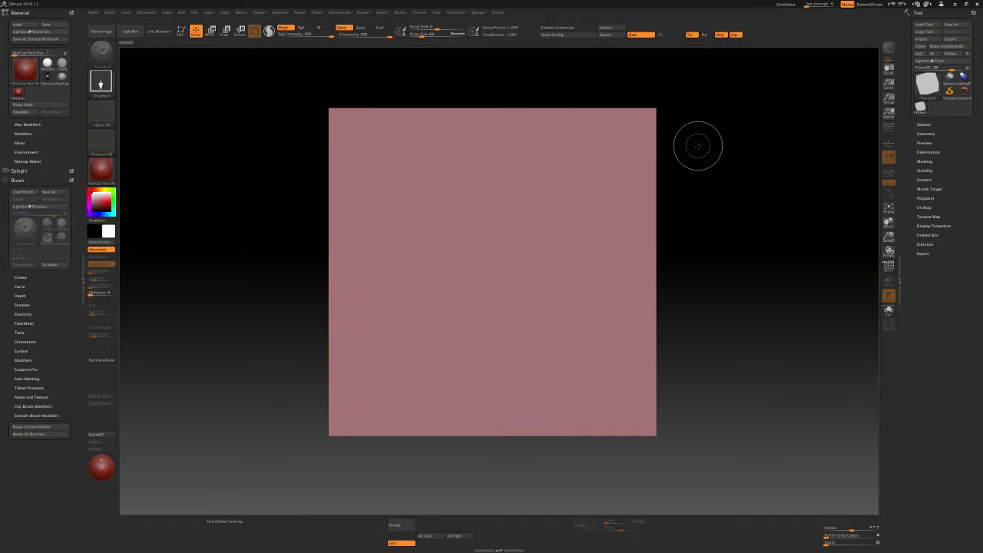
# Convert the plane to a PolyMesh3D, show its Subtool list, and clear the canvas layer
pyautogui.click(958, 48)
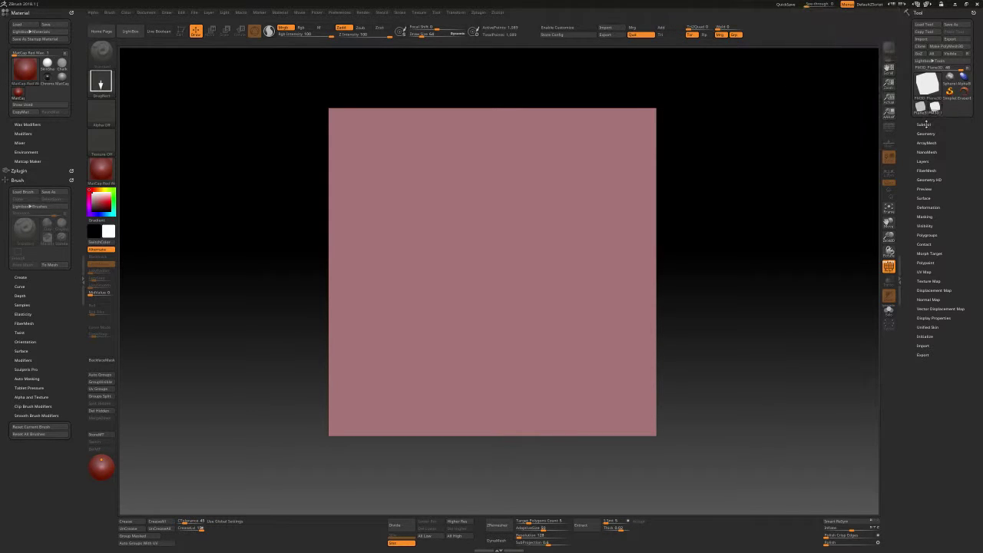
pyautogui.click(924, 123)
pyautogui.moveTo(934, 108)
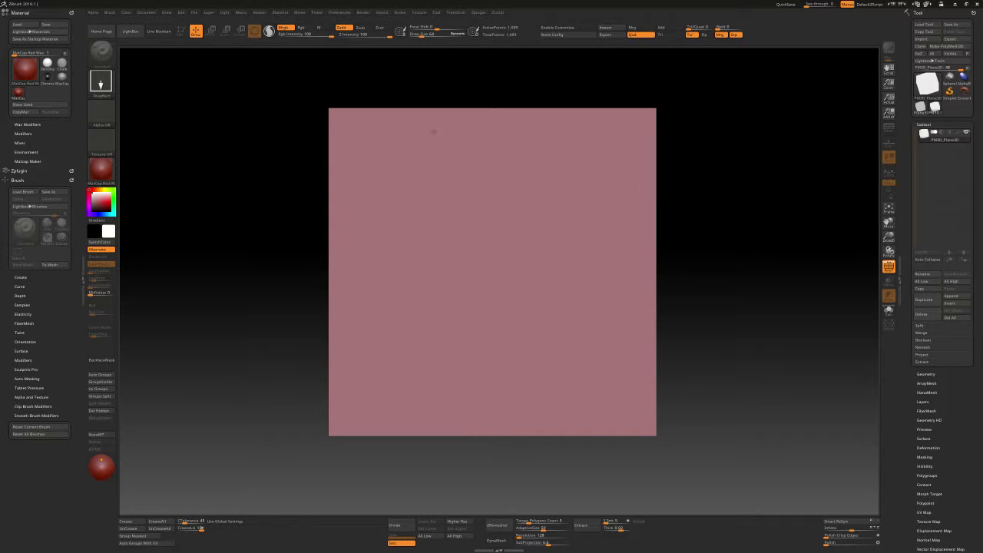
pyautogui.click(208, 13)
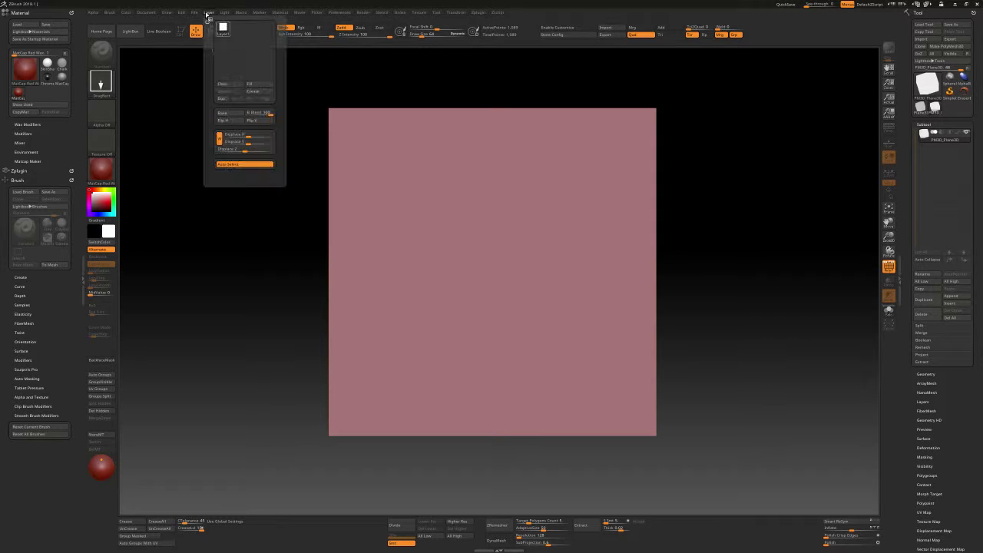
pyautogui.click(231, 84)
# Redraw the plane, enter Edit mode, and frame it to fill the view
pyautogui.moveTo(489, 296); pyautogui.dragTo(483, 214)
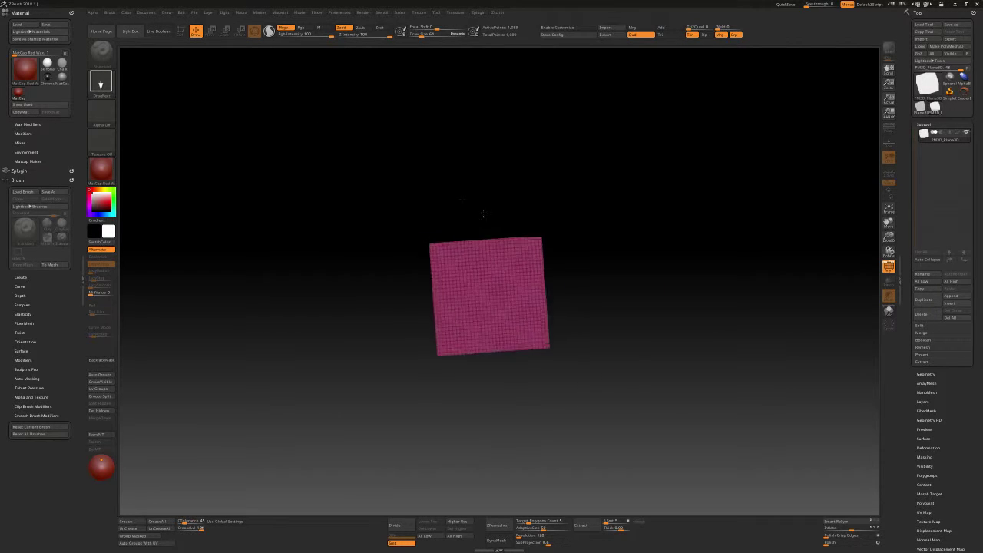
pyautogui.press('t')
pyautogui.press('f')
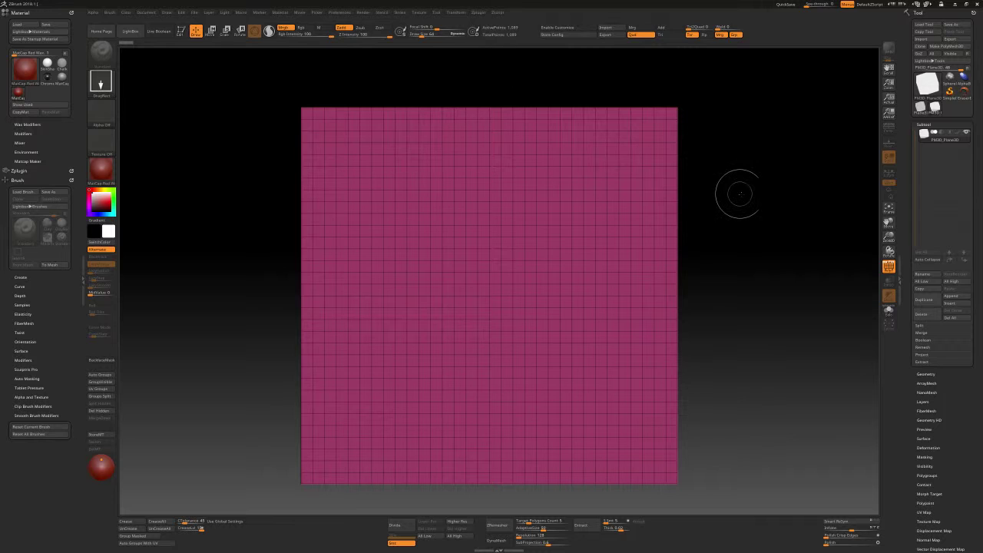
pyautogui.click(180, 31)
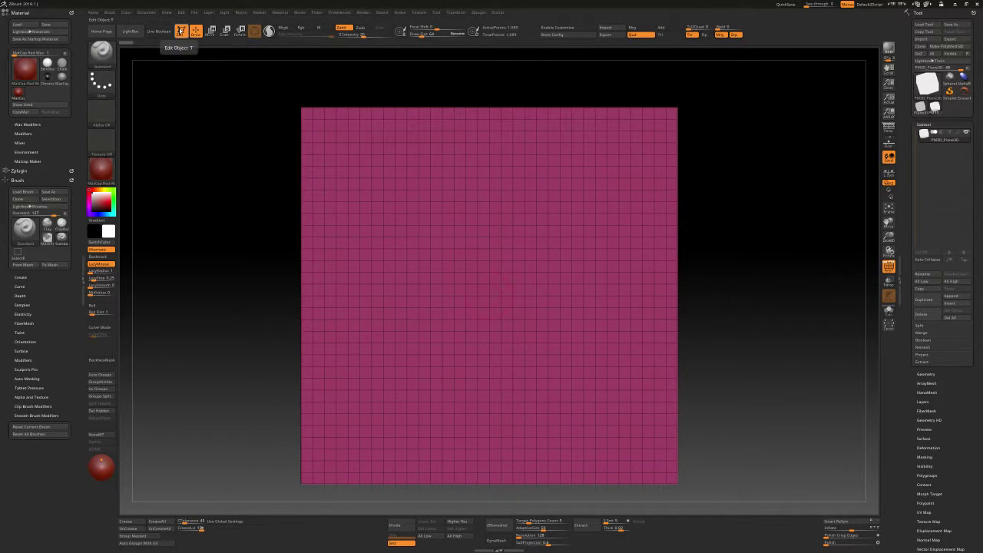
pyautogui.moveTo(714, 202); pyautogui.dragTo(737, 213)
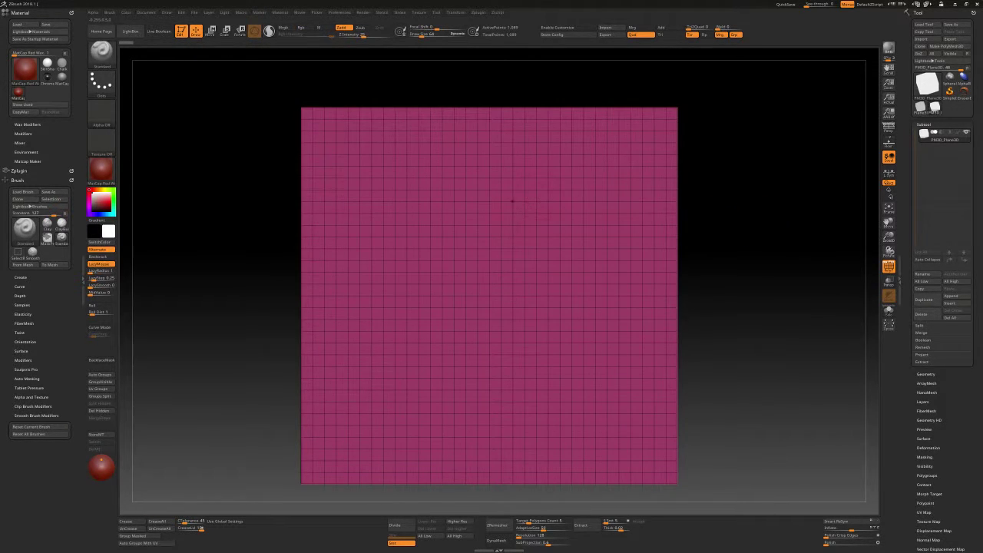
pyautogui.scroll(-5, 946, 414)
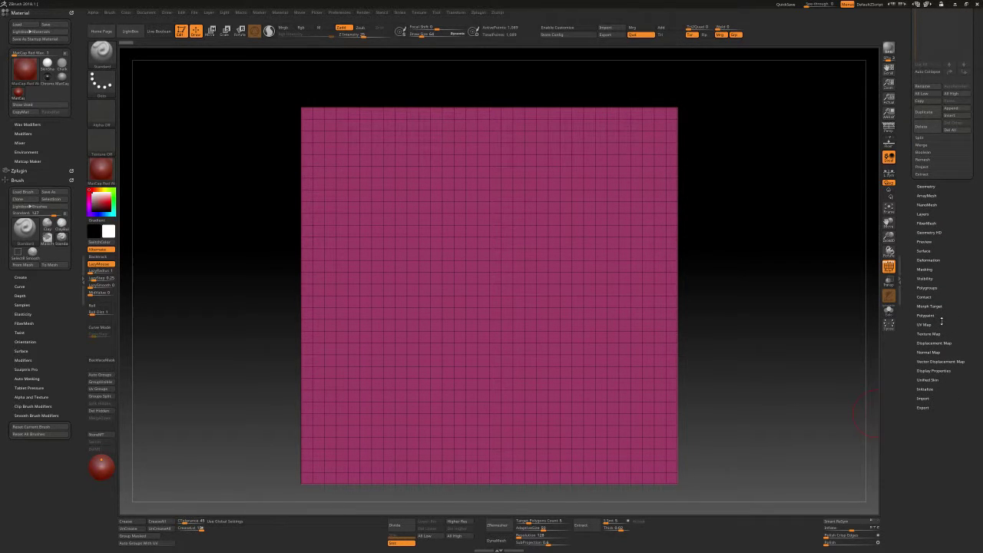
# Store a morph target of the flat plane with StoreMT
pyautogui.click(933, 305)
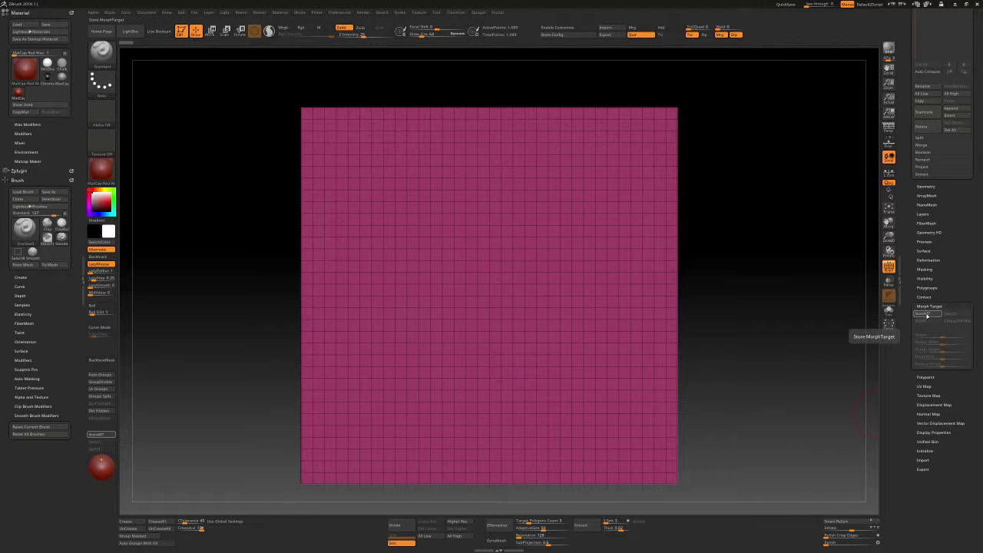
pyautogui.click(935, 315)
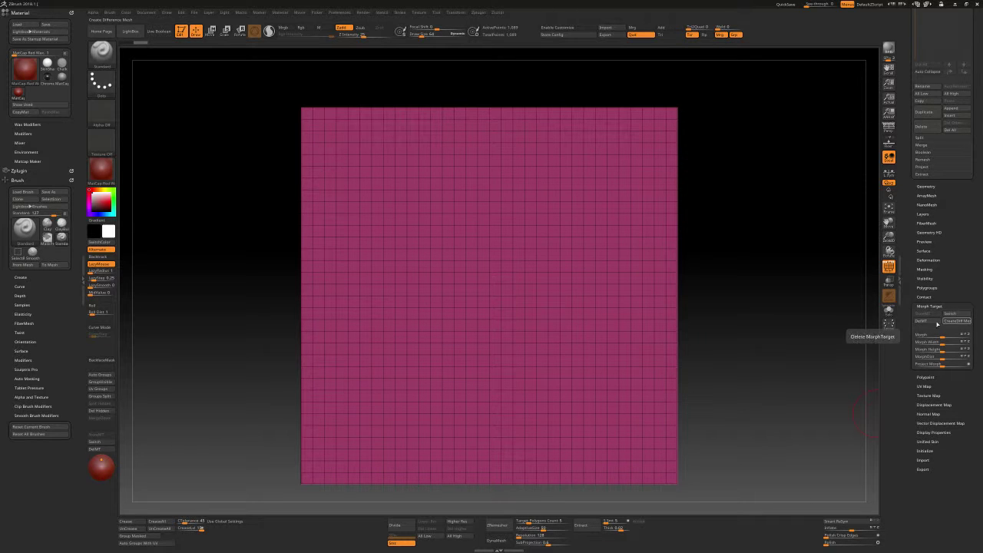
pyautogui.click(952, 314)
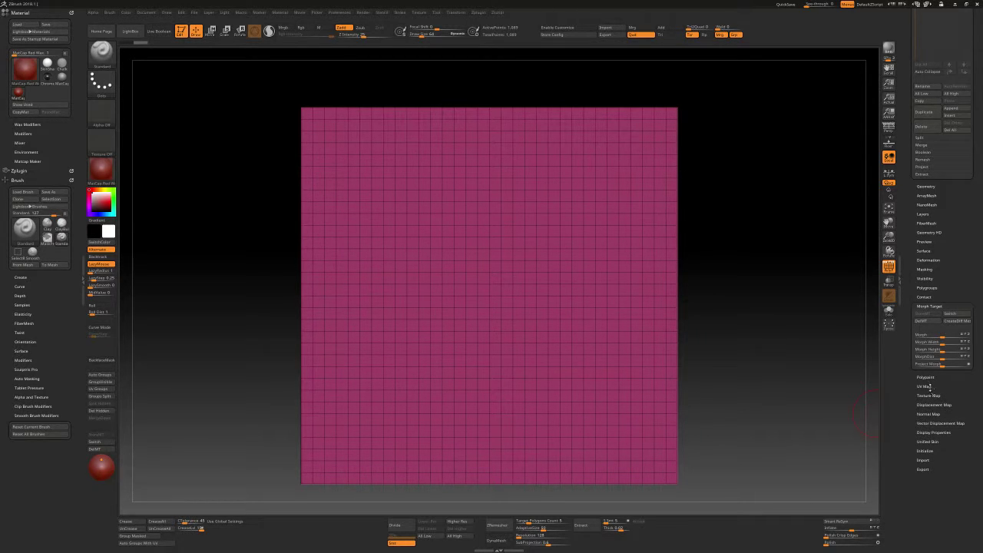
# Expand Tool > UV Map and its Create options
pyautogui.click(927, 387)
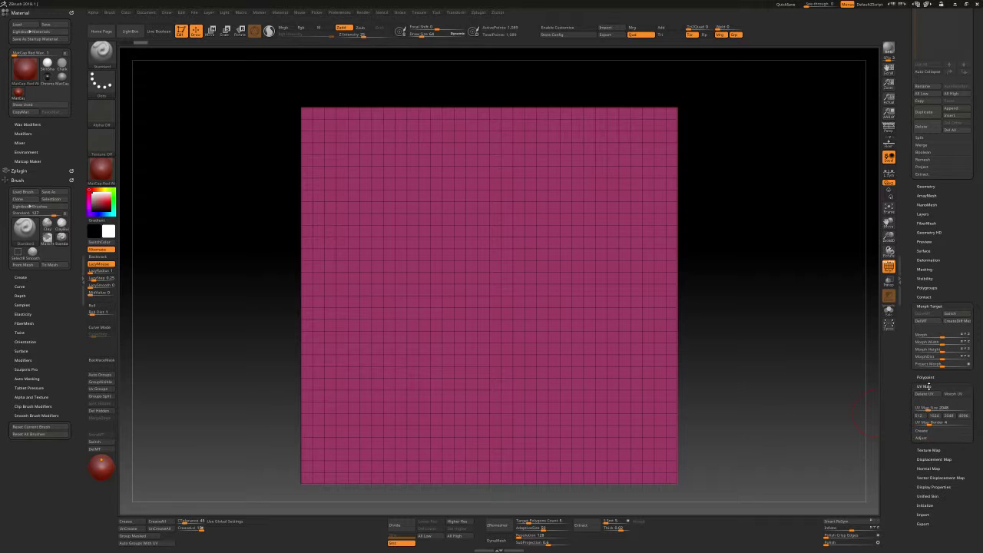
pyautogui.click(922, 431)
pyautogui.scroll(-5, 977, 427)
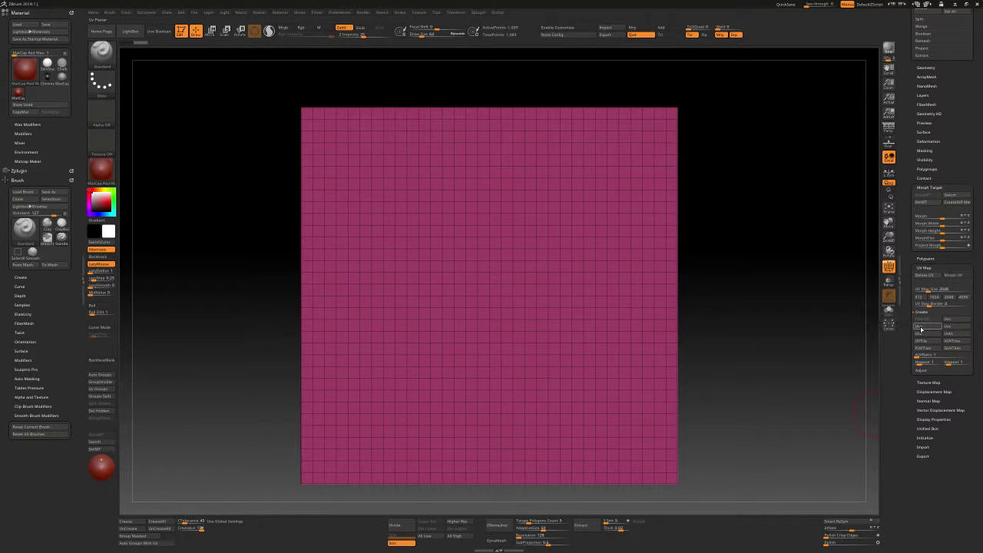
pyautogui.scroll(-2, 978, 348)
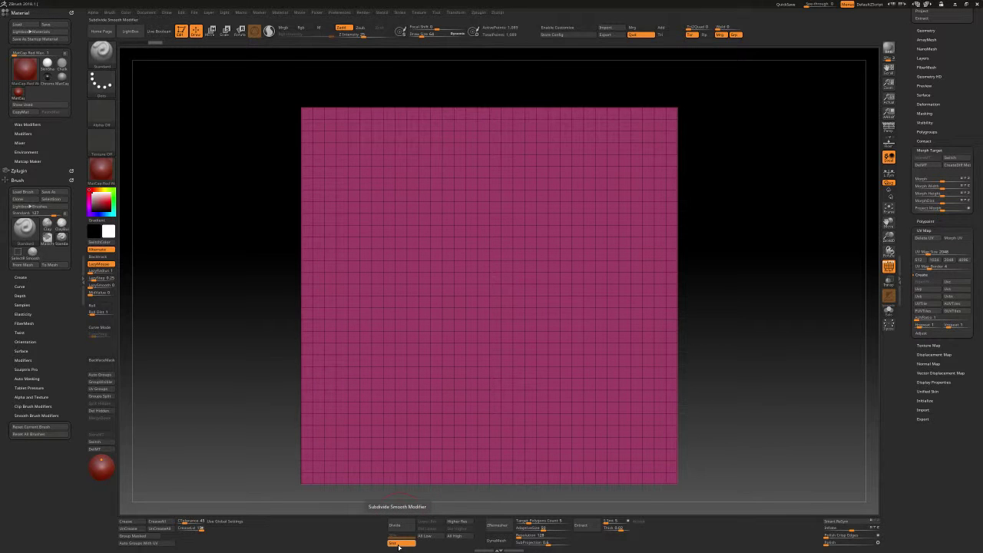
pyautogui.scroll(5, 957, 129)
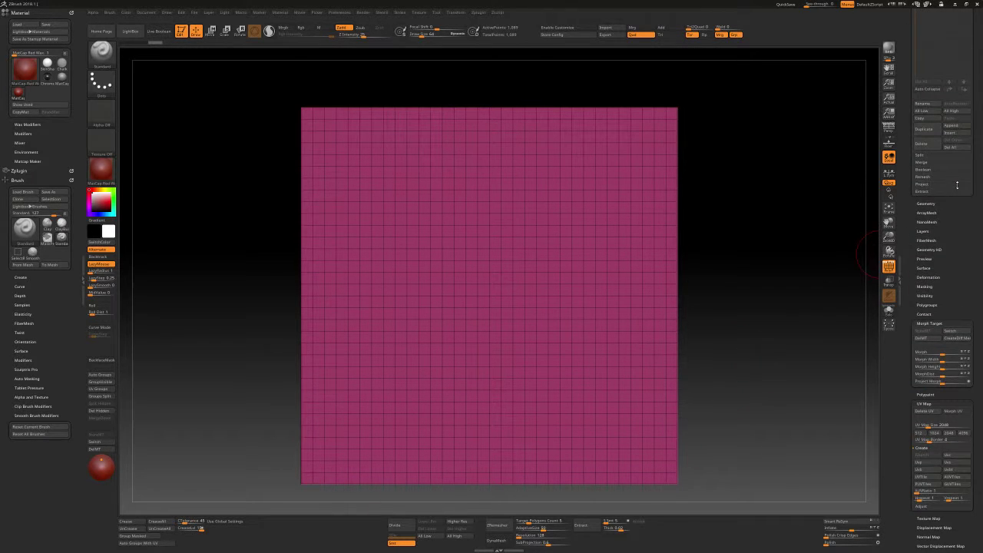
# Turn off Smt and divide the plane twice to SDiv 3 with 16,641 points
pyautogui.click(928, 205)
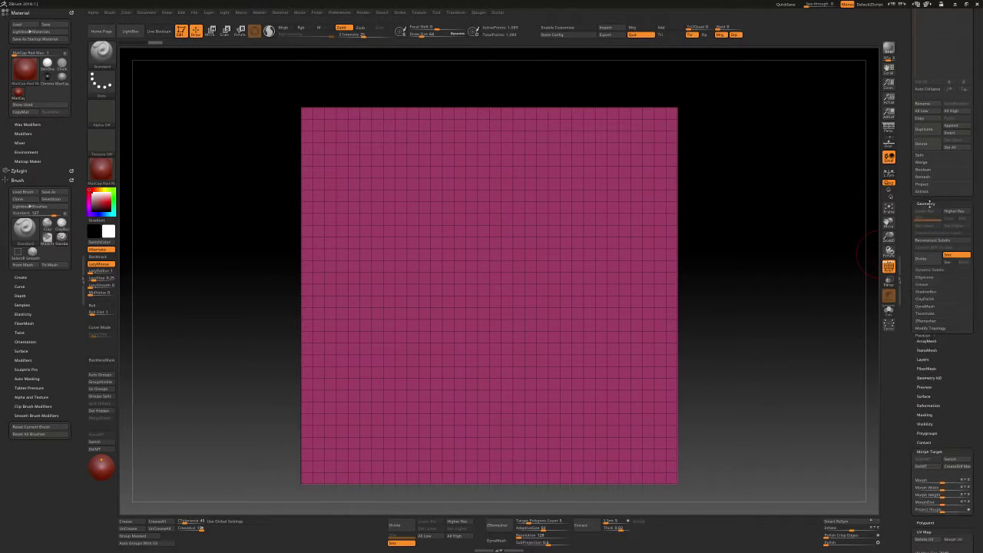
pyautogui.click(951, 256)
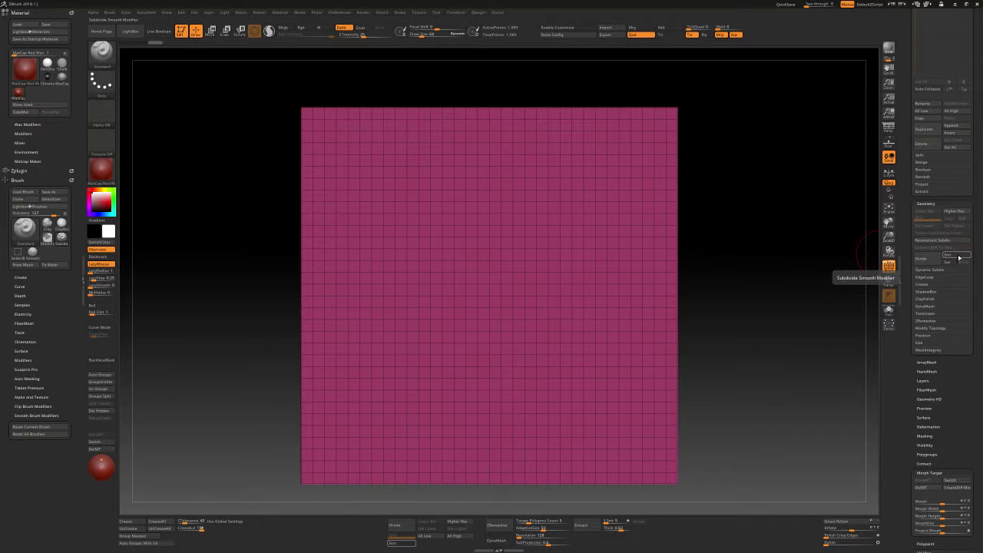
pyautogui.click(936, 260)
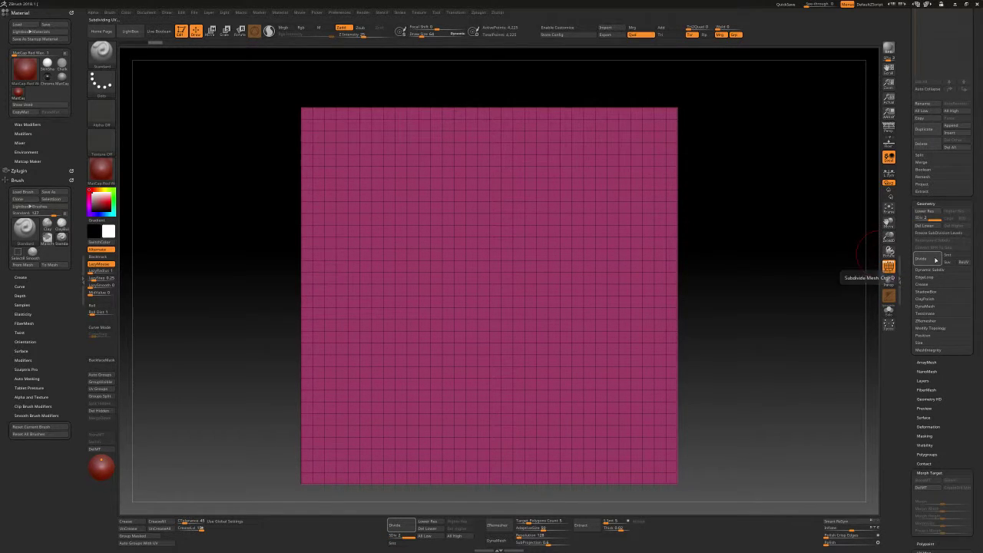
pyautogui.click(936, 260)
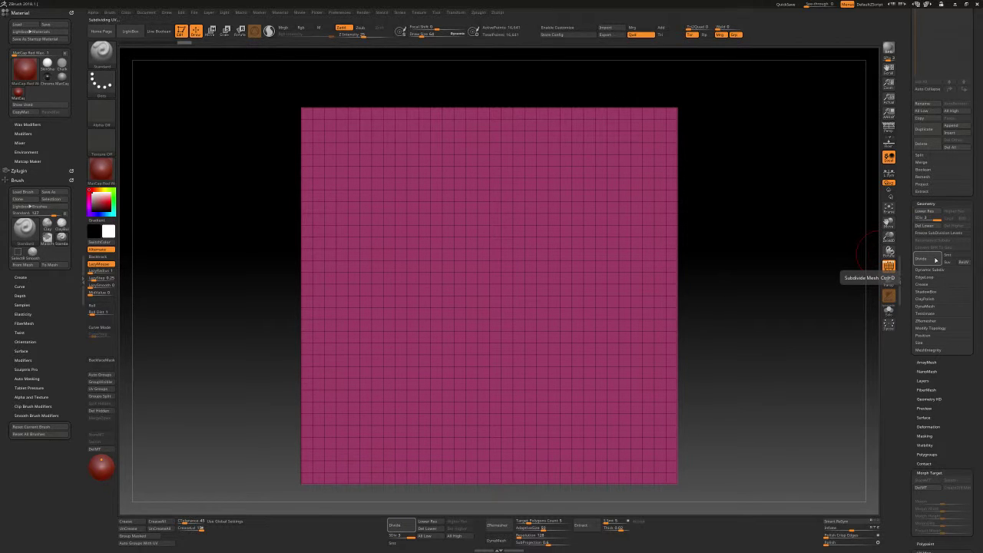
pyautogui.hotkey('shift', 'f')
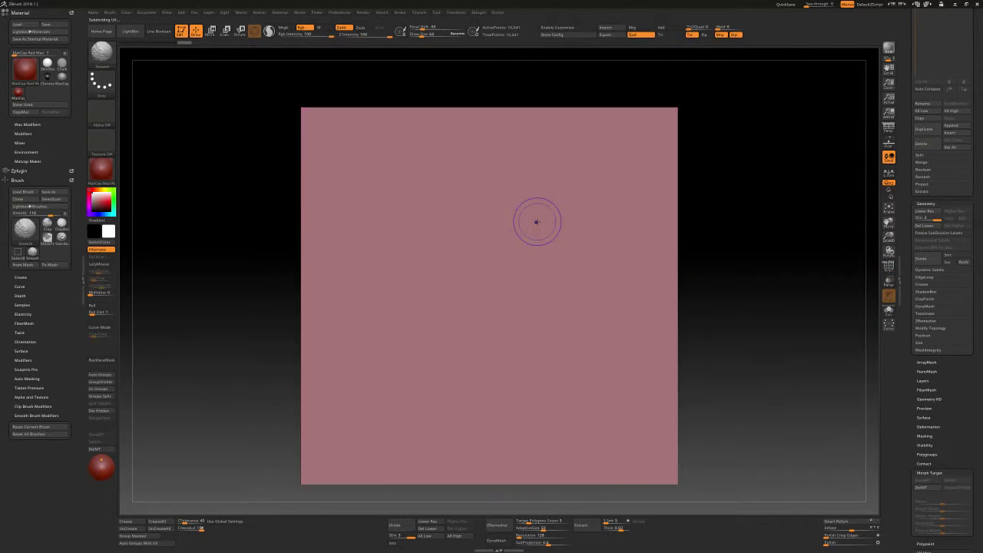
pyautogui.hotkey('shift', 'f')
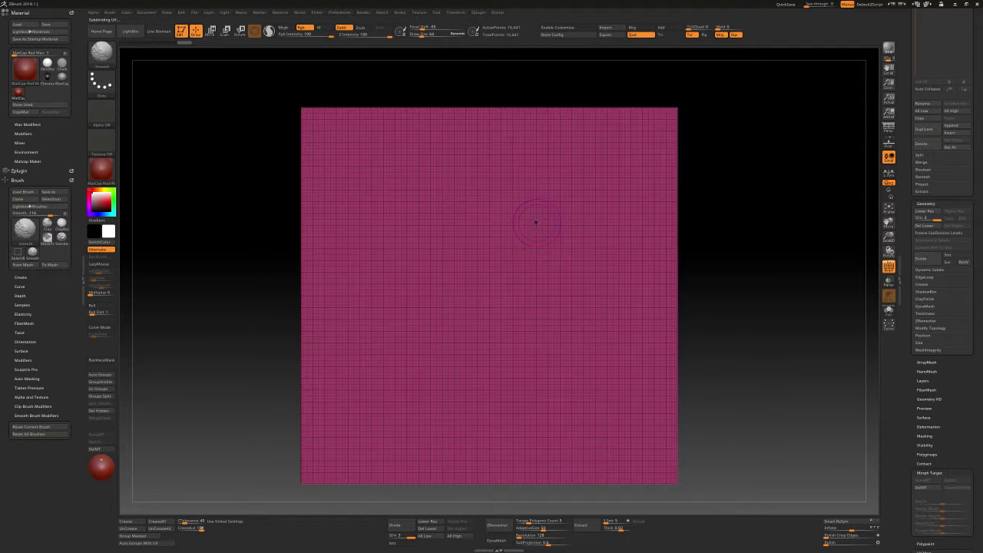
pyautogui.press('space')
# Apply a pale MatCap material to the plane and hide the Polyframe wireframe
pyautogui.click(516, 288)
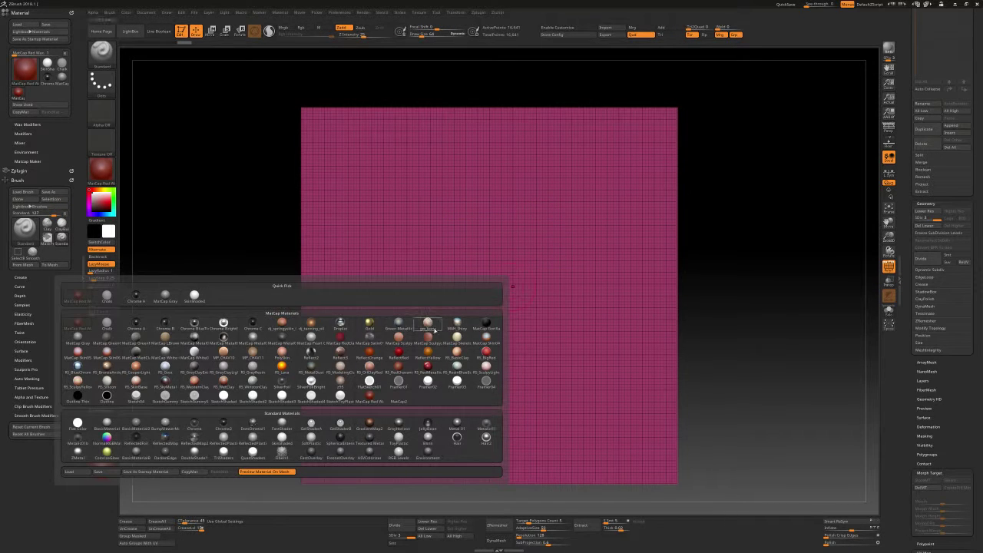
pyautogui.click(340, 384)
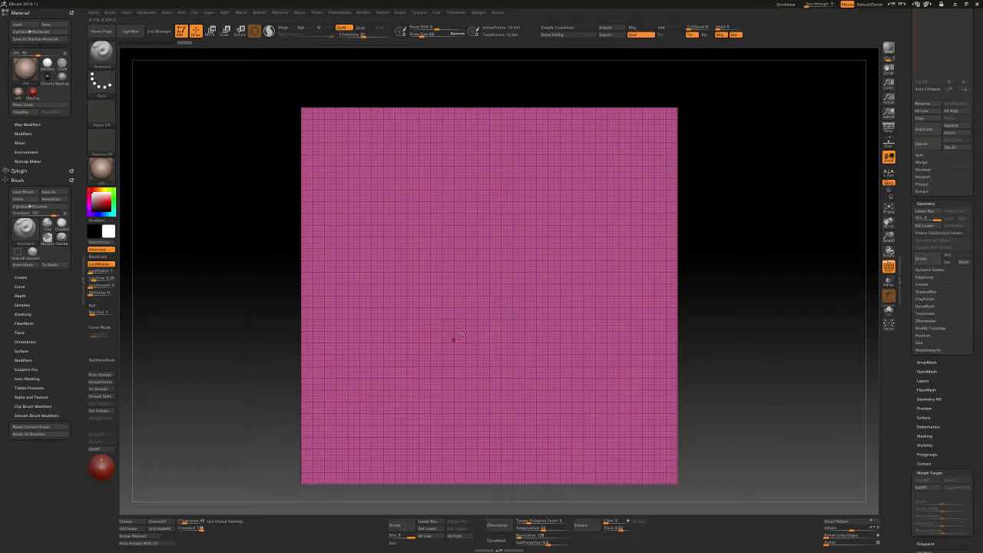
pyautogui.hotkey('shift', 'f')
pyautogui.moveTo(533, 246)
pyautogui.mouseDown(button='right')
pyautogui.moveTo(542, 290)
pyautogui.moveTo(544, 268)
pyautogui.moveTo(593, 266)
pyautogui.moveTo(557, 241)
pyautogui.mouseUp(button='right')
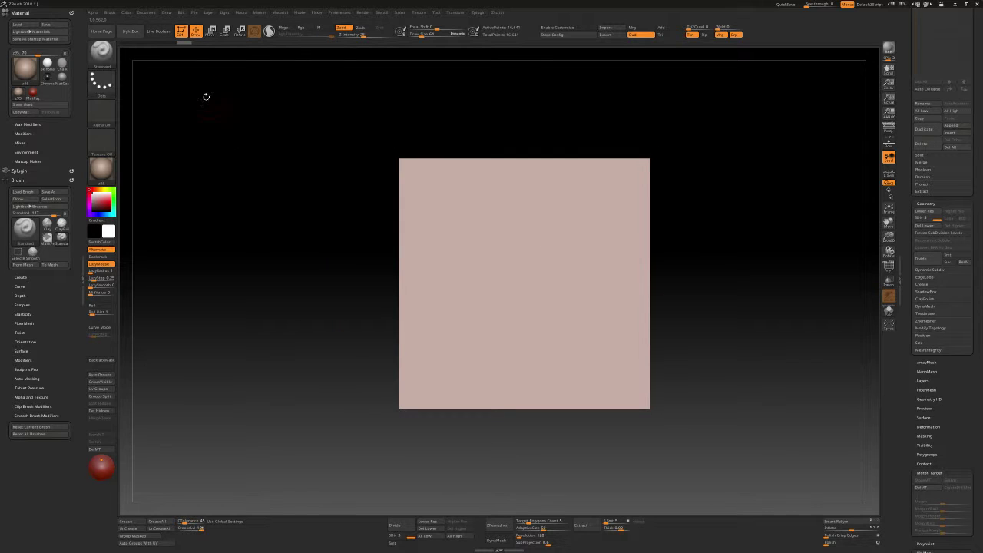
pyautogui.click(110, 13)
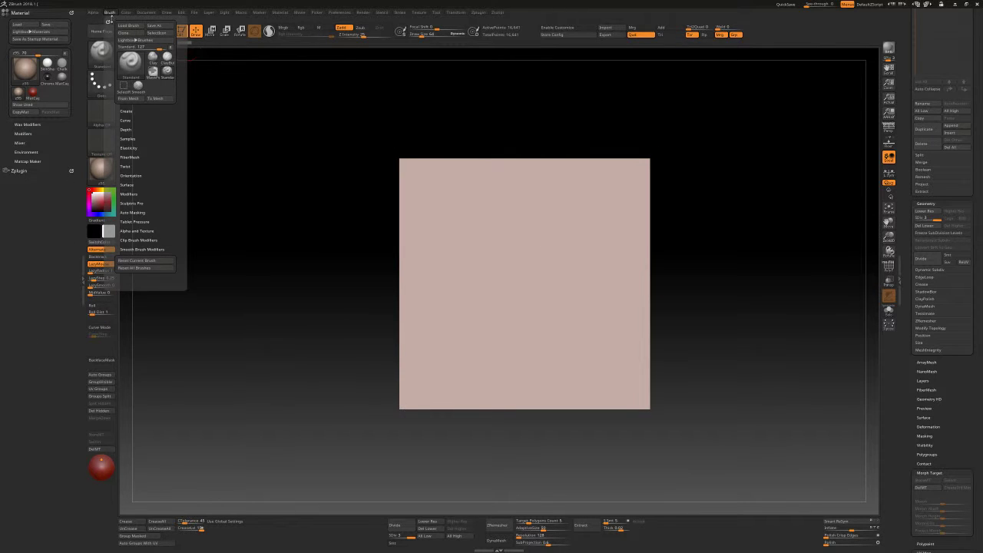
# Try wrapped Standard-brush strokes under two Curve WrapMode settings, undoing each stroke
pyautogui.click(129, 121)
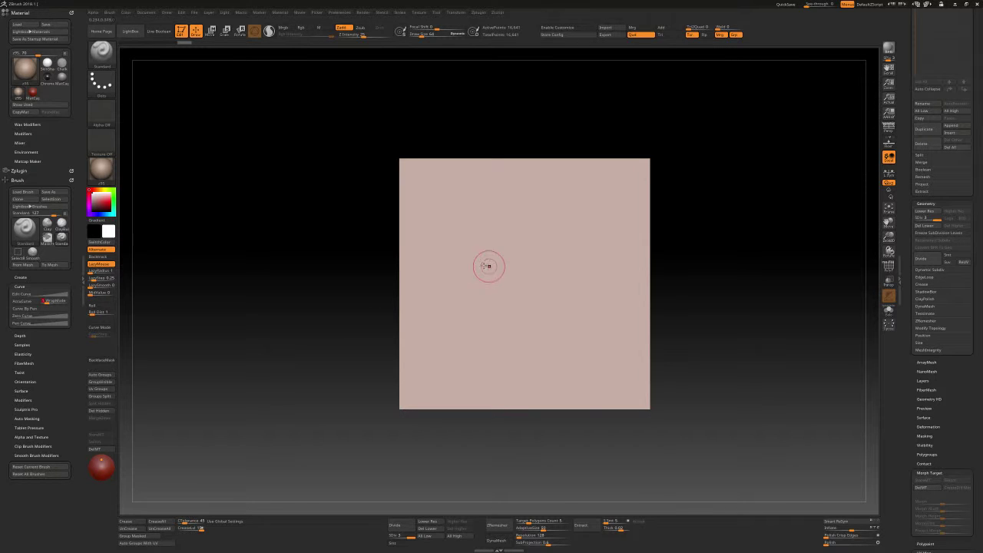
pyautogui.moveTo(489, 245); pyautogui.dragTo(290, 315)
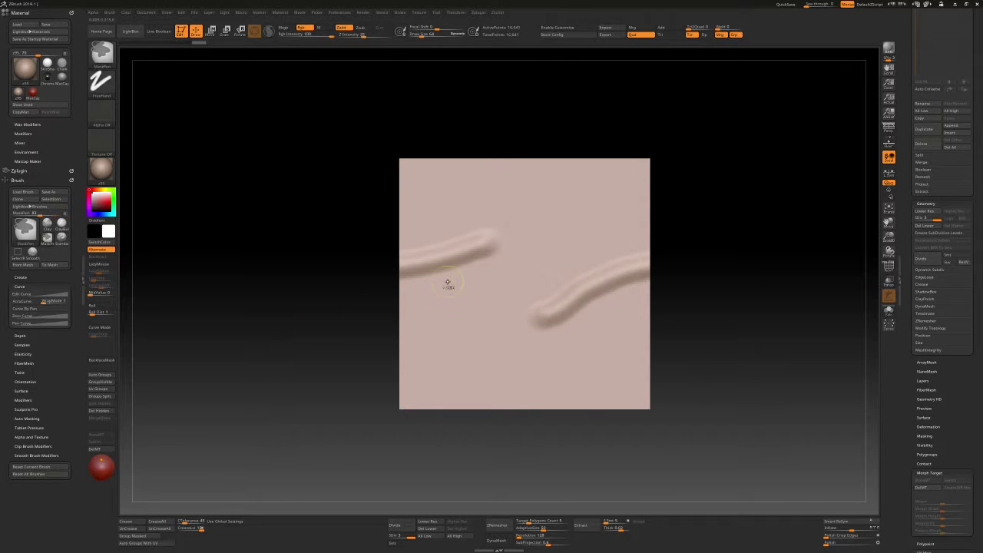
pyautogui.hotkey('ctrl', 'z')
pyautogui.moveTo(452, 231); pyautogui.dragTo(459, 222)
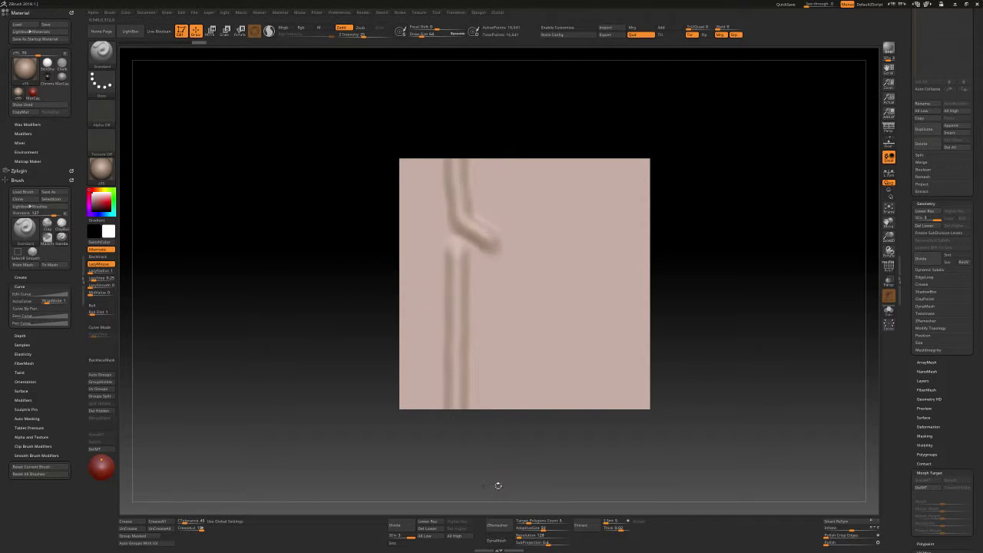
pyautogui.hotkey('ctrl', 'z')
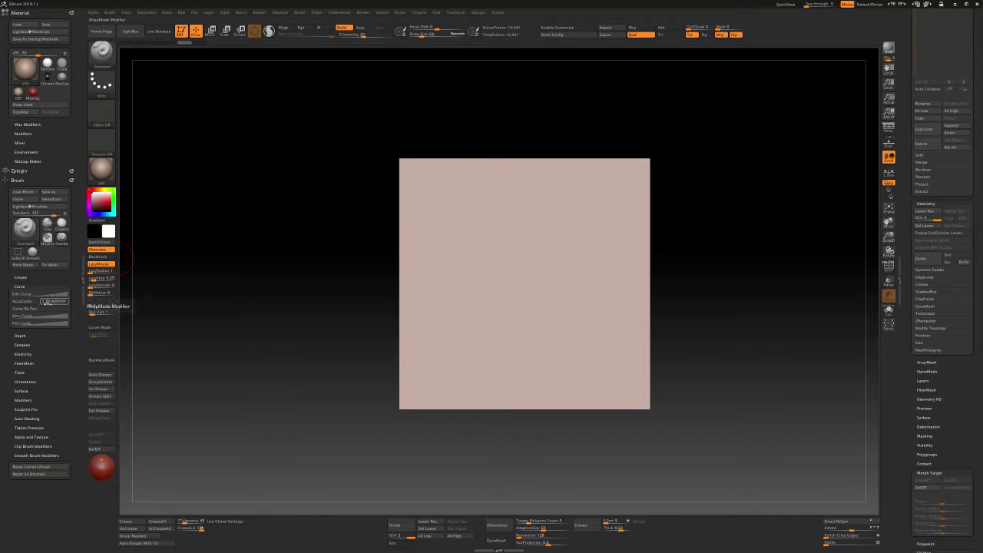
pyautogui.click(47, 302)
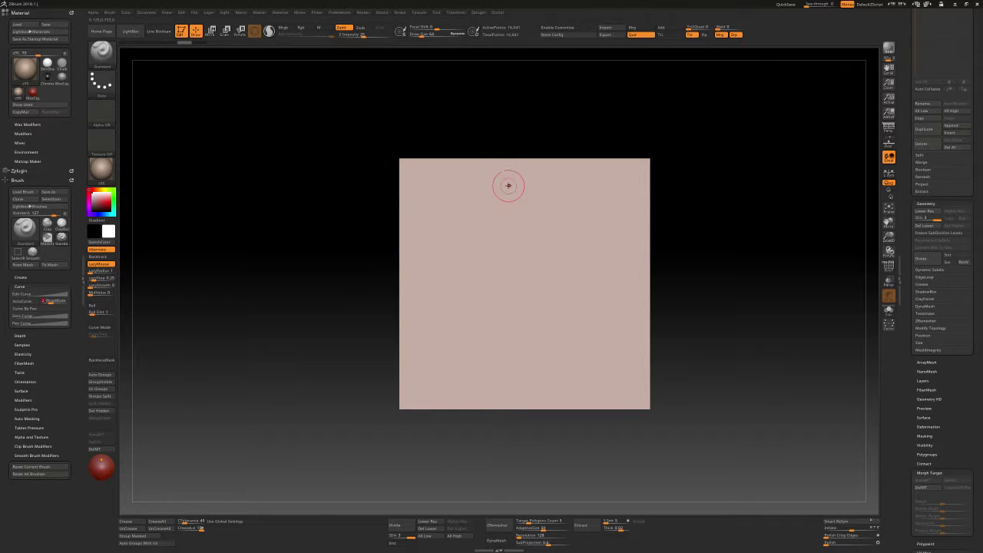
pyautogui.moveTo(510, 186); pyautogui.dragTo(439, 310)
pyautogui.hotkey('ctrl', 'z')
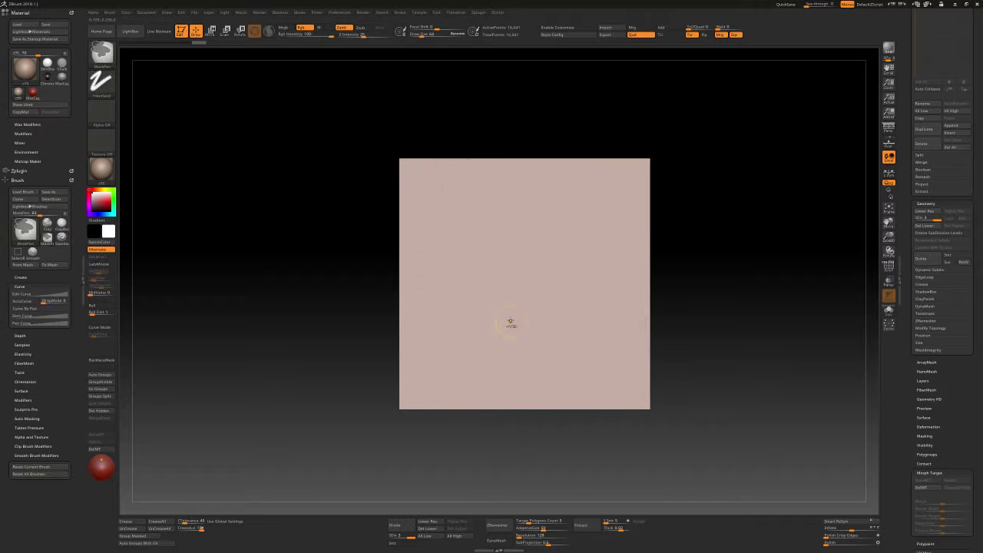
# Sculpt crossing wavy and diagonal wrapped ridges, then undo them all to leave the plane blank
pyautogui.moveTo(500, 210); pyautogui.dragTo(309, 204)
pyautogui.moveTo(242, 238); pyautogui.dragTo(491, 231)
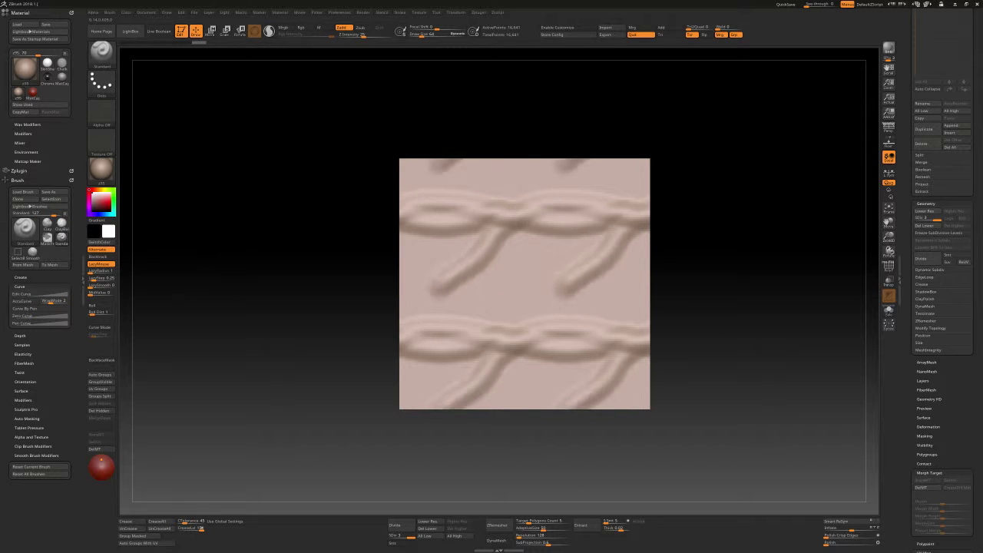
pyautogui.moveTo(537, 169); pyautogui.dragTo(430, 307)
pyautogui.moveTo(430, 169); pyautogui.dragTo(254, 415)
pyautogui.hotkey('ctrl', 'z')
pyautogui.hotkey('ctrl', 'z')
pyautogui.hotkey('ctrl', 'z')
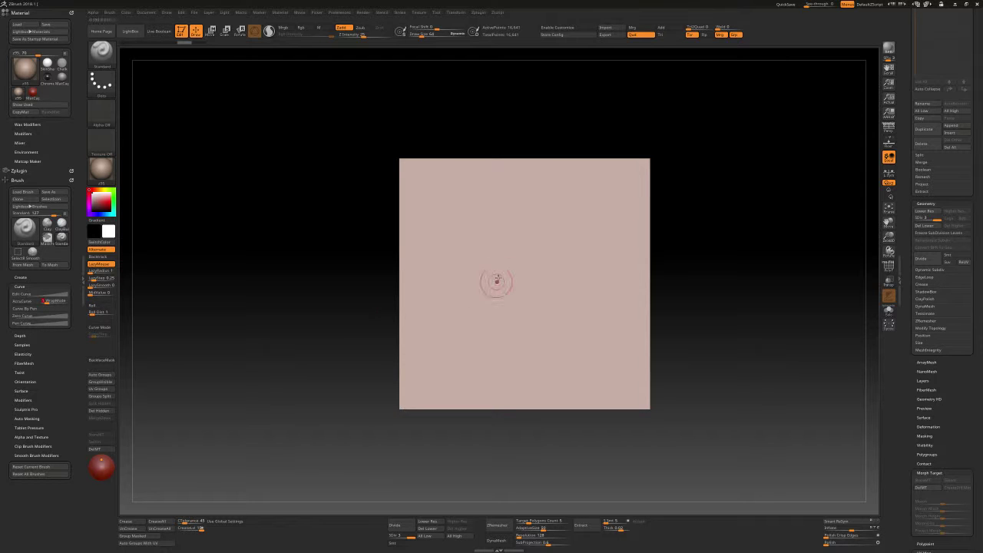
pyautogui.moveTo(537, 244); pyautogui.dragTo(401, 296)
pyautogui.moveTo(650, 286)
pyautogui.mouseDown()
pyautogui.moveTo(522, 336)
pyautogui.moveTo(453, 379)
pyautogui.mouseUp()
pyautogui.moveTo(576, 204)
pyautogui.mouseDown()
pyautogui.moveTo(569, 292)
pyautogui.moveTo(615, 430)
pyautogui.moveTo(582, 461)
pyautogui.mouseUp()
pyautogui.hotkey('ctrl', 'z')
pyautogui.hotkey('ctrl', 'z')
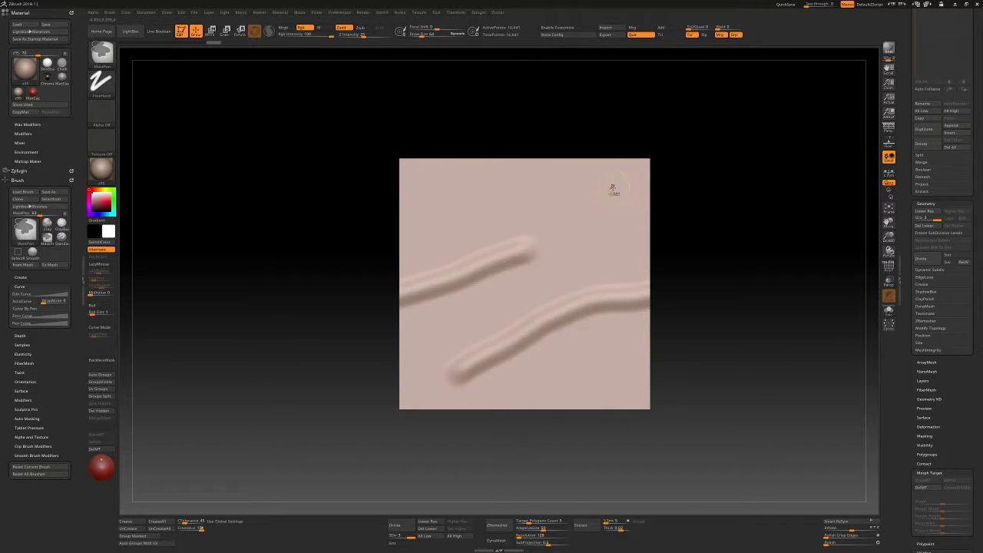
pyautogui.hotkey('ctrl', 'z')
pyautogui.hotkey('ctrl', 'z')
pyautogui.hotkey('ctrl', 'z')
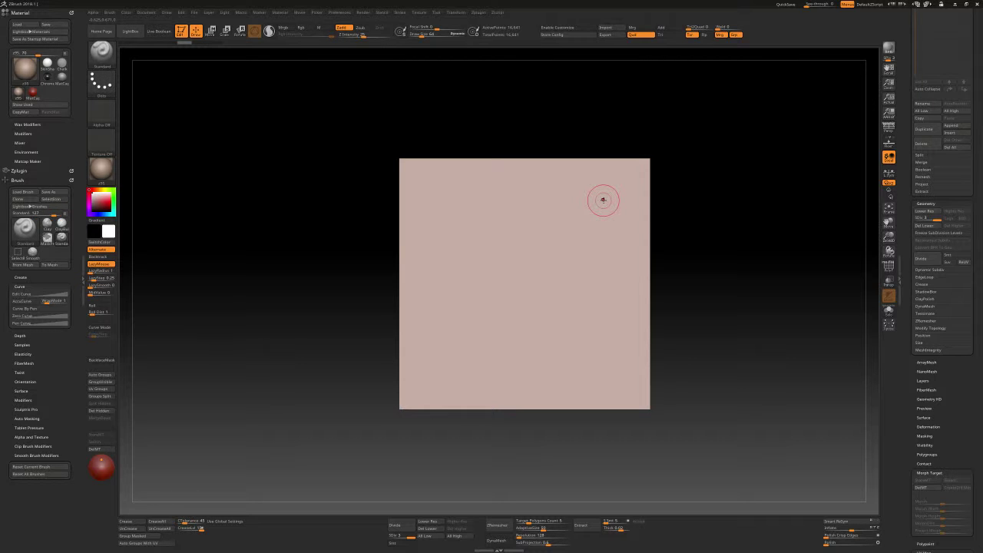
pyautogui.keyDown('alt'); pyautogui.moveTo(530, 220); pyautogui.dragTo(487, 205, button='right'); pyautogui.keyUp('alt')
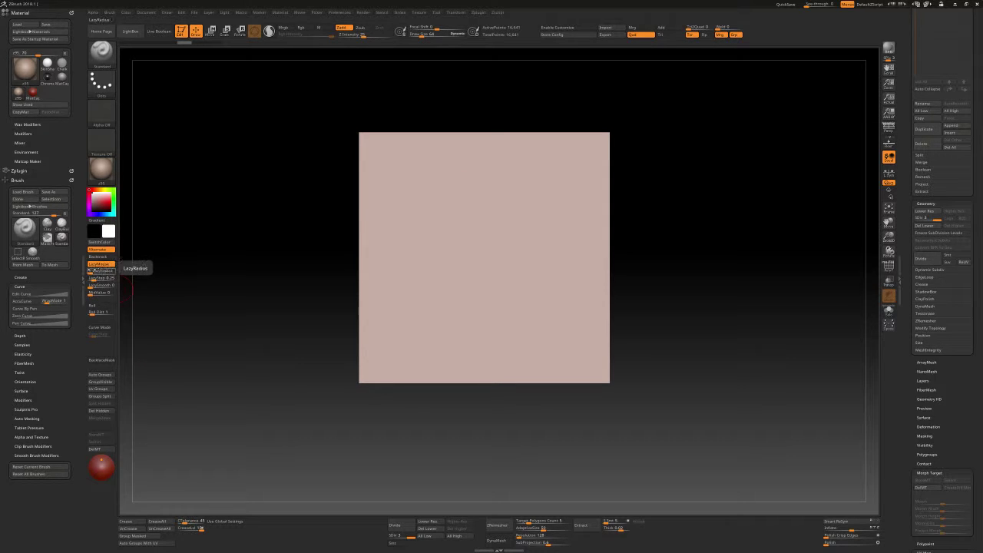
# Set Stroke > Lazy Mouse LazyRadius to 20 and test it with strokes that are undone
pyautogui.click(403, 13)
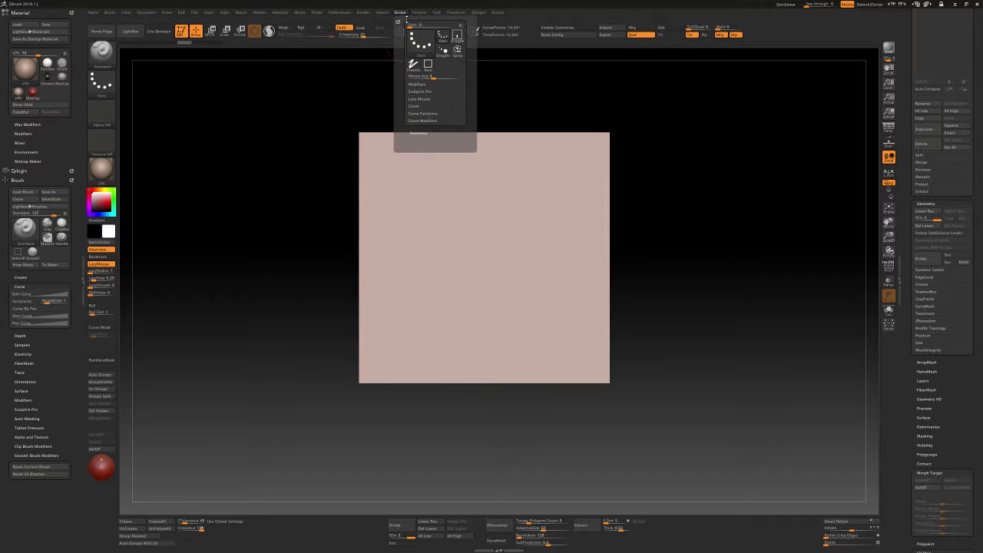
pyautogui.click(421, 99)
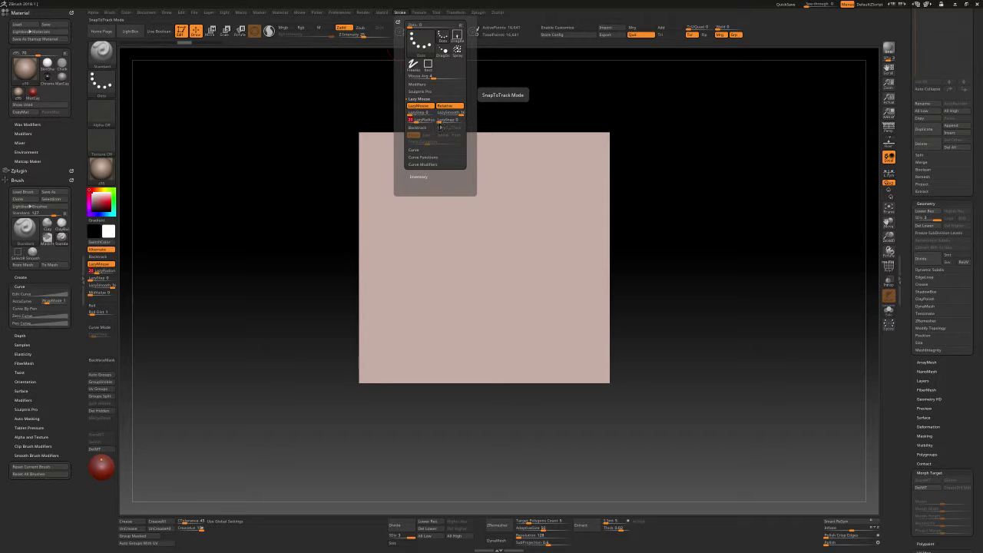
pyautogui.click(443, 121)
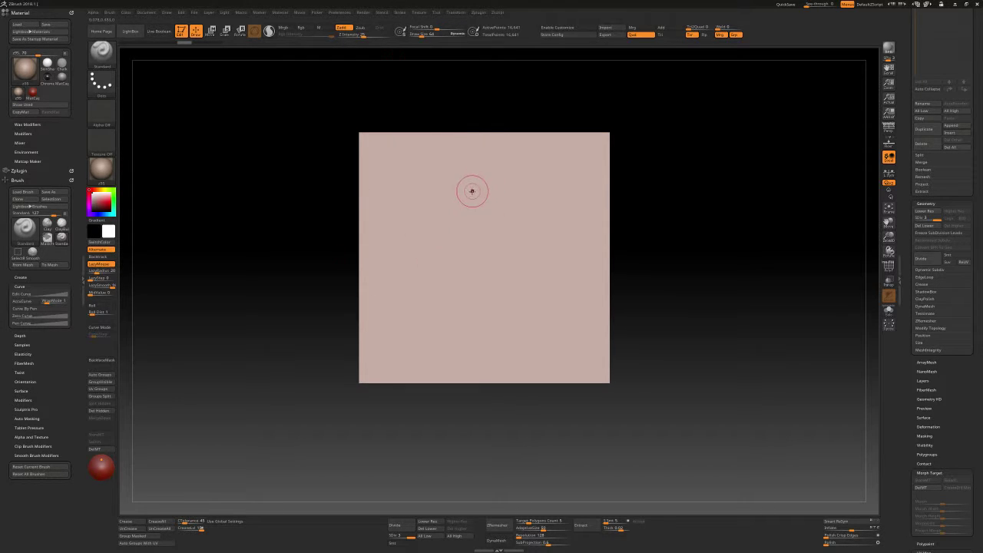
pyautogui.moveTo(469, 214); pyautogui.dragTo(467, 234)
pyautogui.hotkey('ctrl', 'z')
pyautogui.moveTo(467, 193)
pyautogui.mouseDown()
pyautogui.moveTo(482, 276)
pyautogui.moveTo(468, 397)
pyautogui.moveTo(496, 459)
pyautogui.mouseUp()
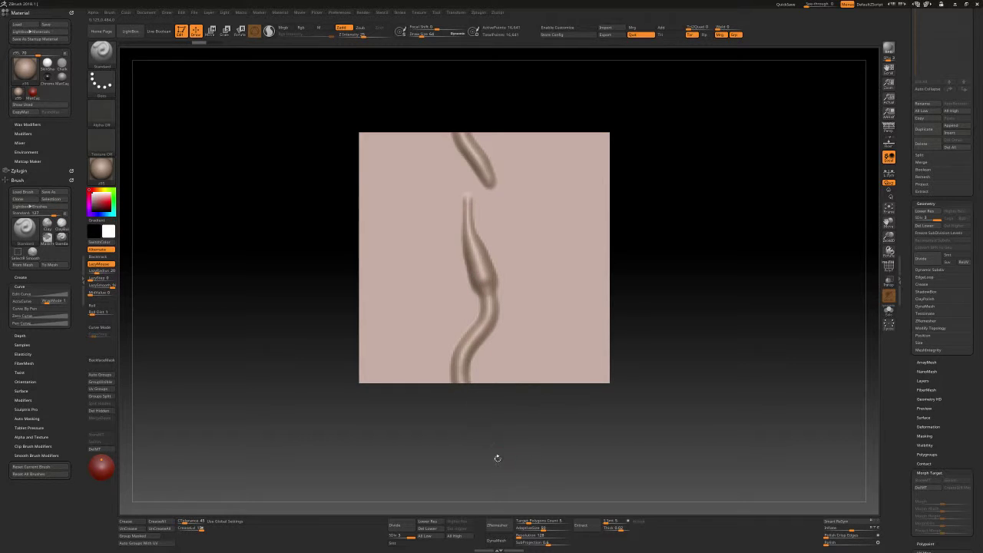
pyautogui.hotkey('ctrl', 'z')
# Adjust brush depth and set Tablet Pressure to Use Global Settings, testing with an undone groove
pyautogui.press('space')
pyautogui.moveTo(491, 270); pyautogui.dragTo(472, 270)
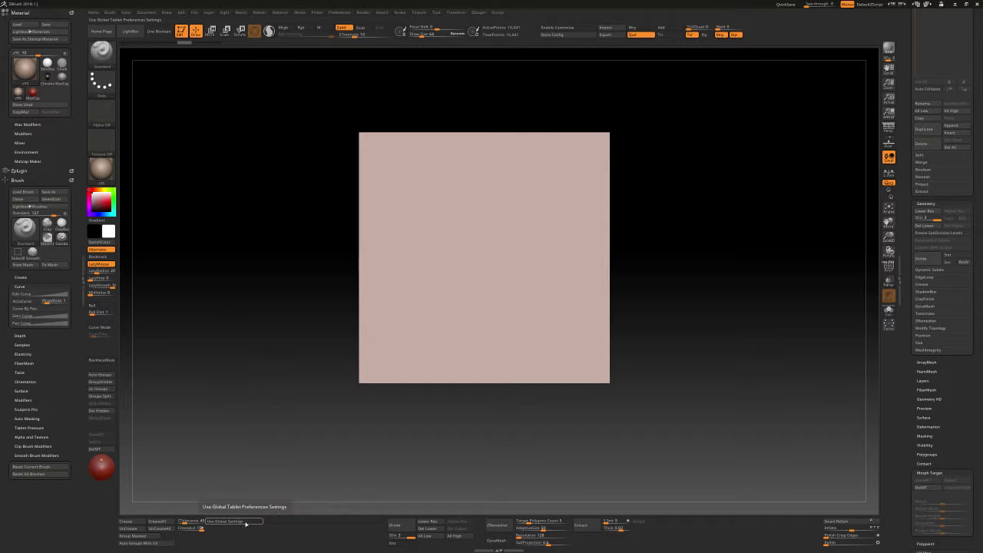
pyautogui.click(110, 12)
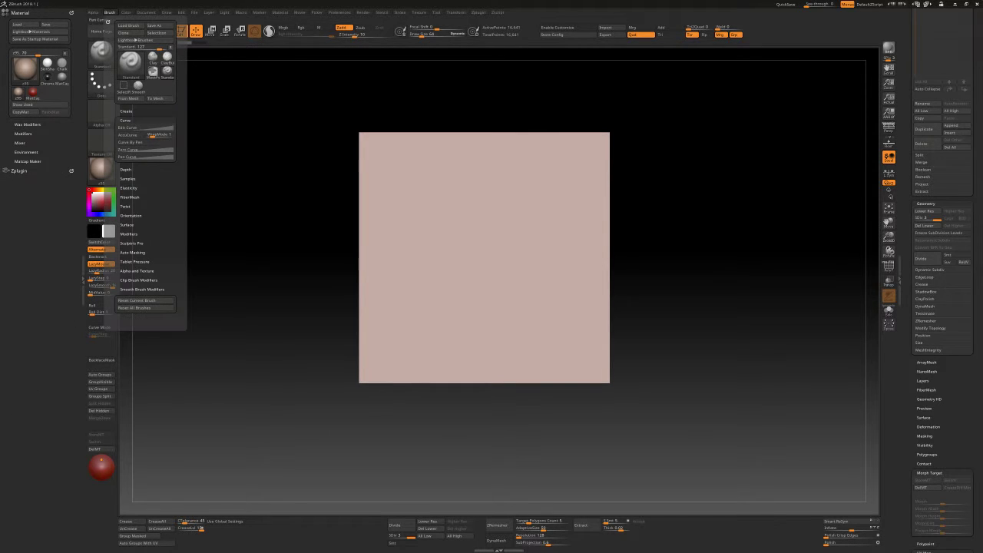
pyautogui.click(135, 262)
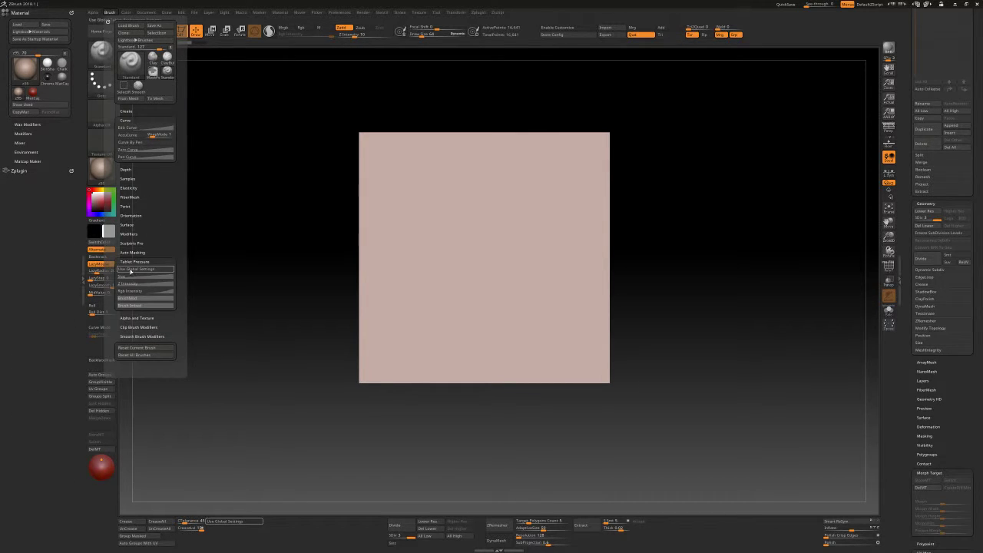
pyautogui.click(135, 269)
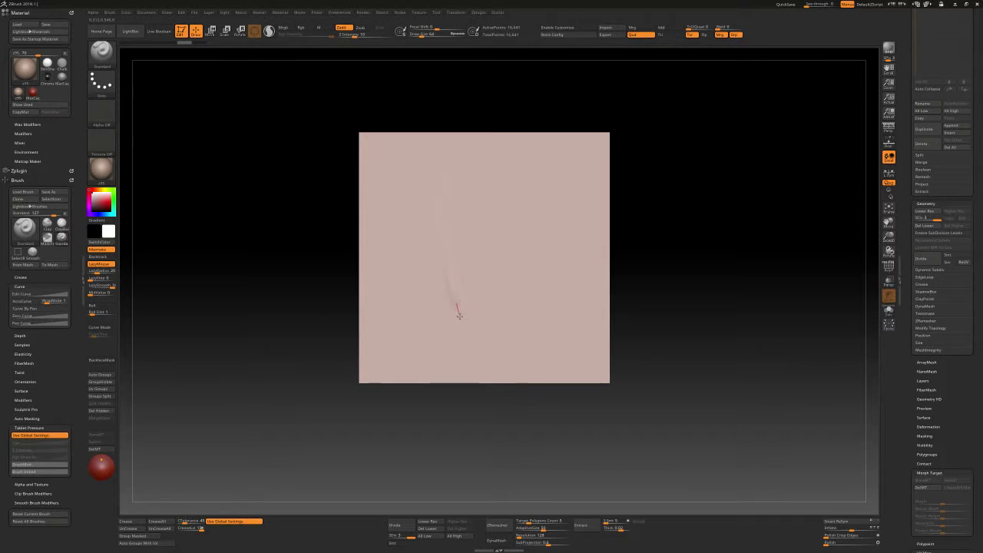
pyautogui.moveTo(459, 314); pyautogui.dragTo(452, 449)
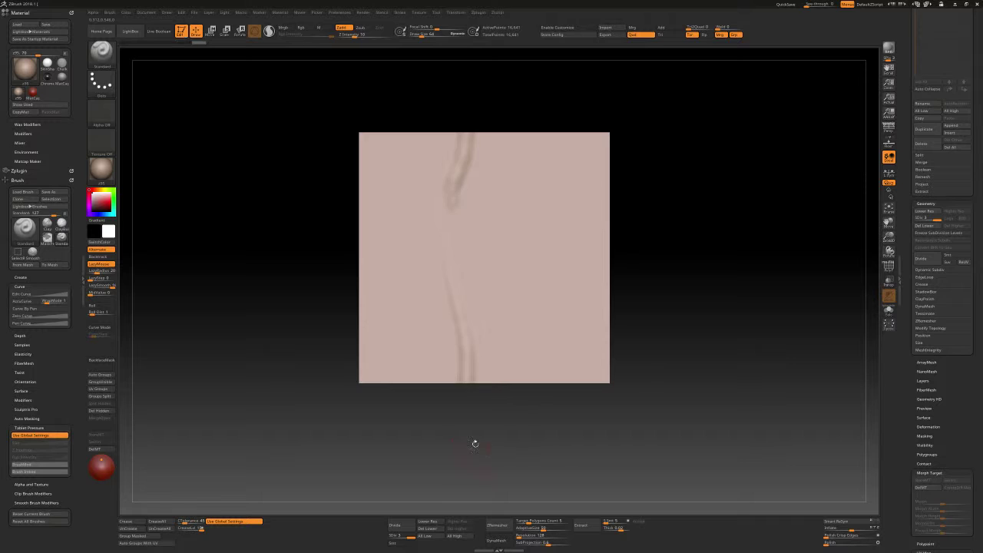
pyautogui.hotkey('ctrl', 'z')
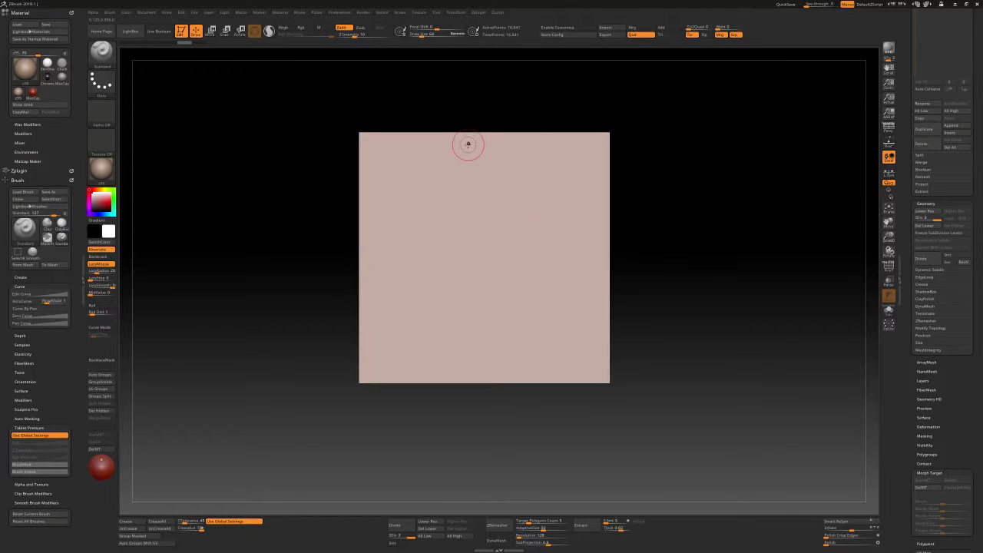
pyautogui.scroll(-5, 458, 175)
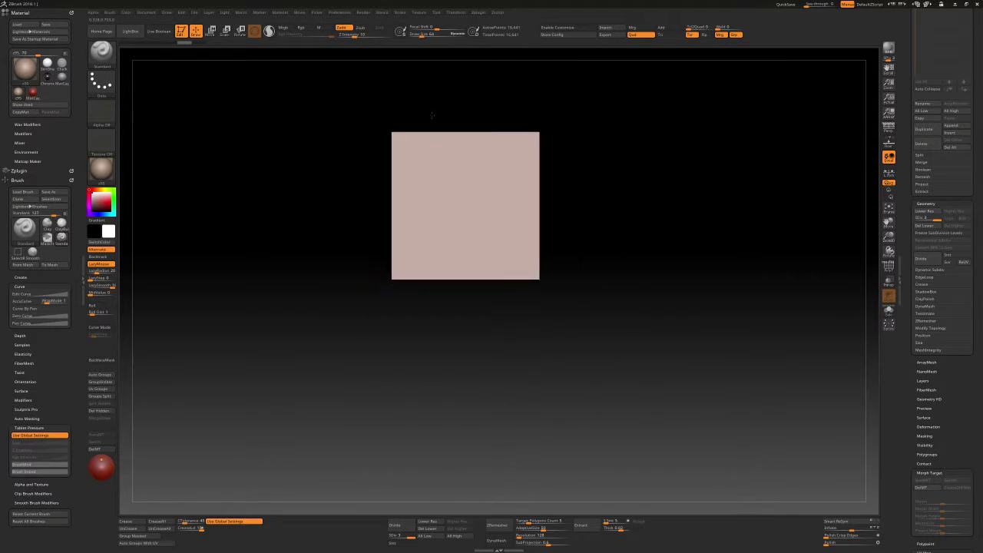
pyautogui.keyDown('alt'); pyautogui.moveTo(457, 175); pyautogui.dragTo(465, 245, button='right'); pyautogui.keyUp('alt')
pyautogui.scroll(-2, 465, 241)
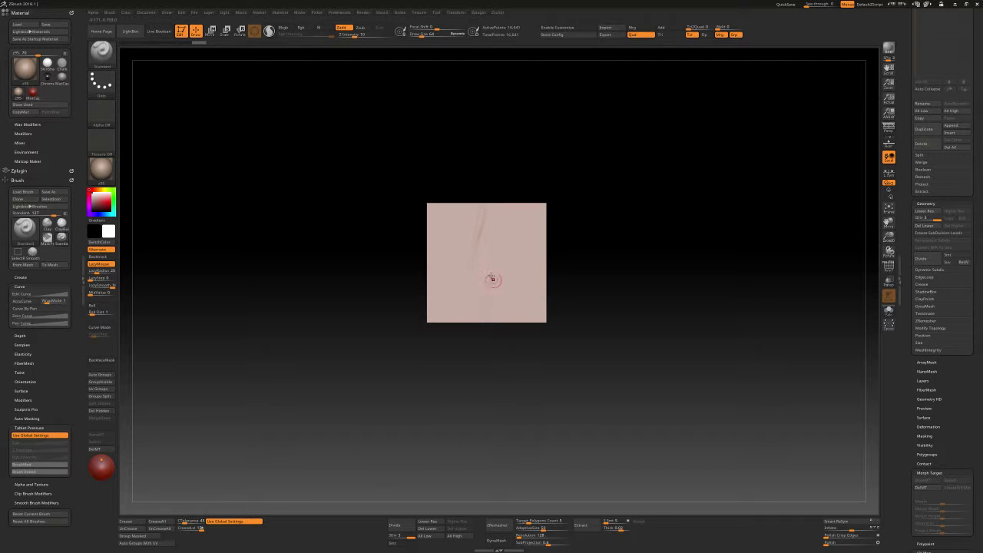
# Set Draw Size to 109 and sculpt wavy horizontal fold bands across the plane
pyautogui.press('s')
pyautogui.moveTo(493, 267); pyautogui.dragTo(504, 266)
pyautogui.moveTo(492, 215); pyautogui.dragTo(499, 248)
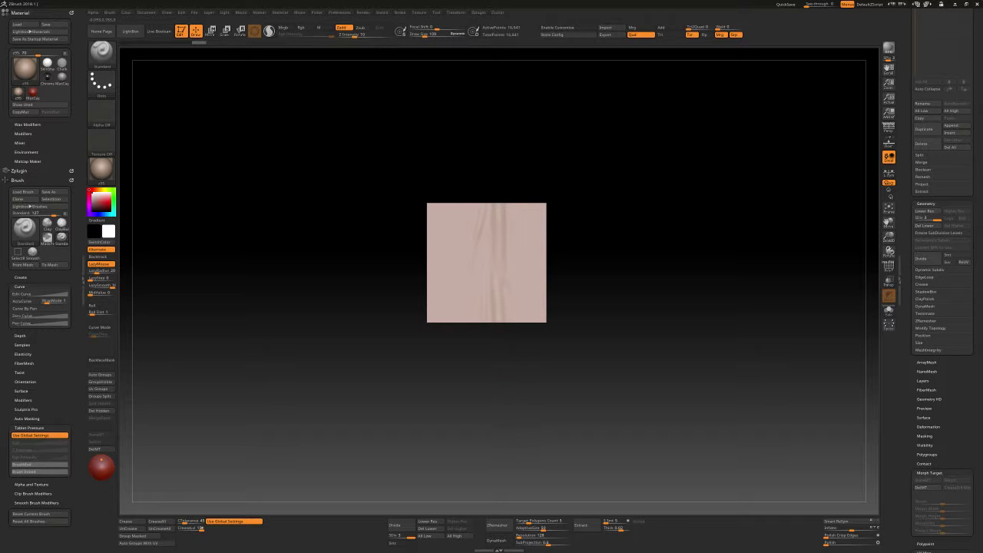
pyautogui.press('-')
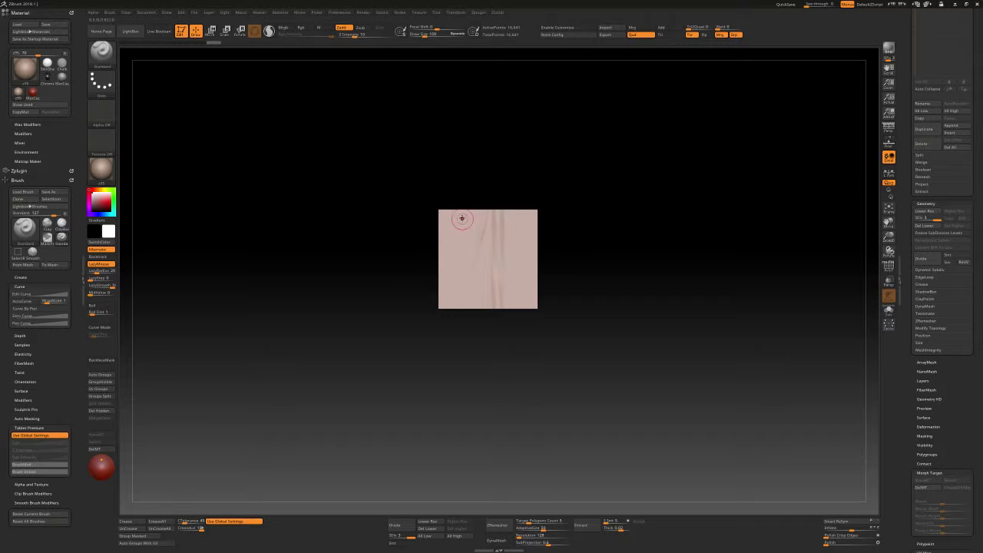
pyautogui.keyDown('shift'); pyautogui.moveTo(473, 233); pyautogui.dragTo(511, 274); pyautogui.keyUp('shift')
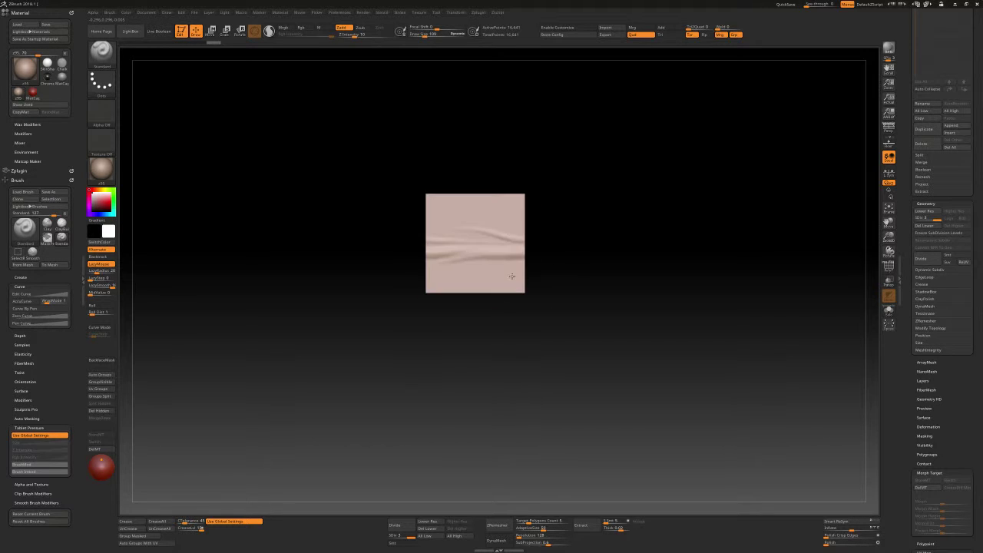
pyautogui.moveTo(484, 239)
pyautogui.mouseDown()
pyautogui.moveTo(507, 261)
pyautogui.moveTo(505, 199)
pyautogui.mouseUp()
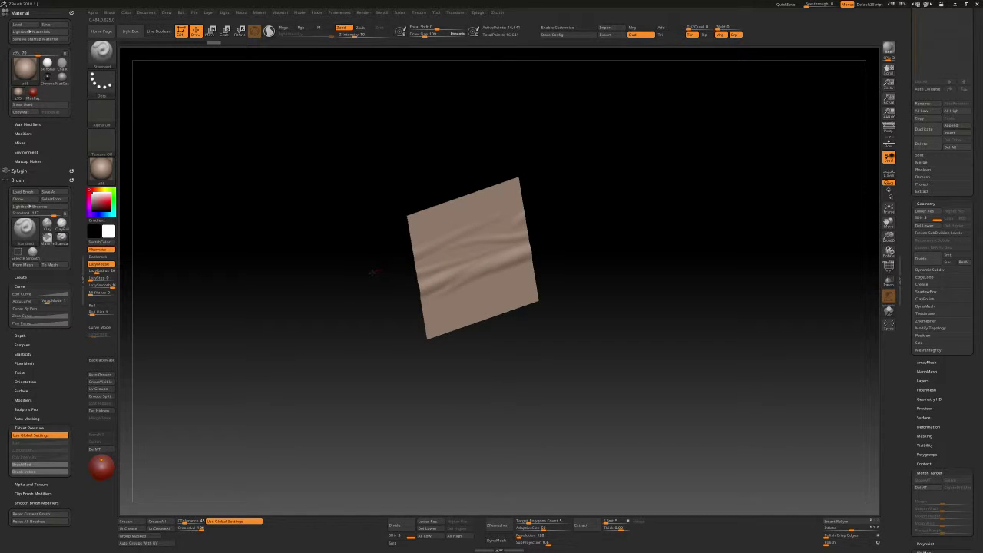
pyautogui.moveTo(481, 258); pyautogui.dragTo(487, 228)
pyautogui.keyDown('ctrl'); pyautogui.moveTo(420, 264); pyautogui.dragTo(440, 203, button='right'); pyautogui.keyUp('ctrl')
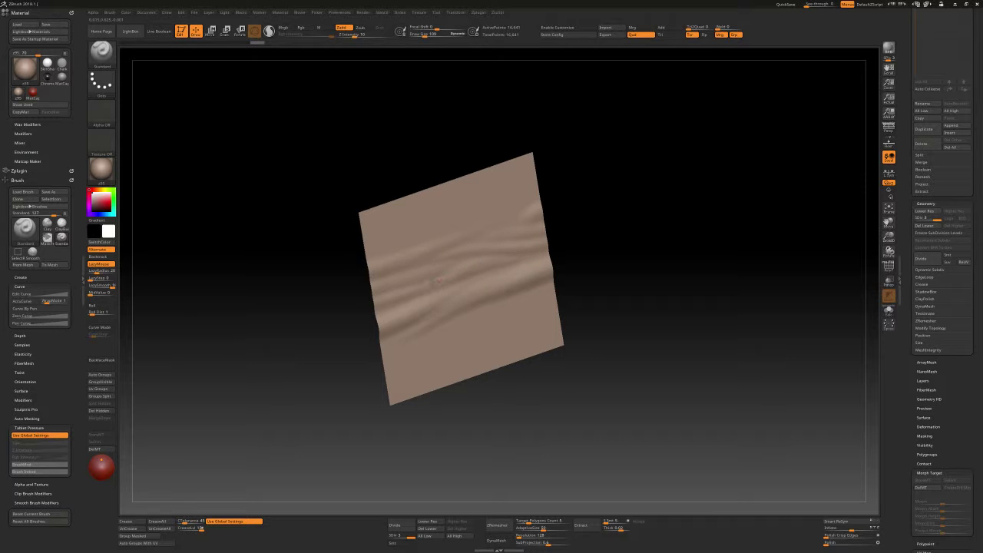
pyautogui.keyDown('alt'); pyautogui.moveTo(544, 304); pyautogui.dragTo(528, 274, button='right'); pyautogui.keyUp('alt')
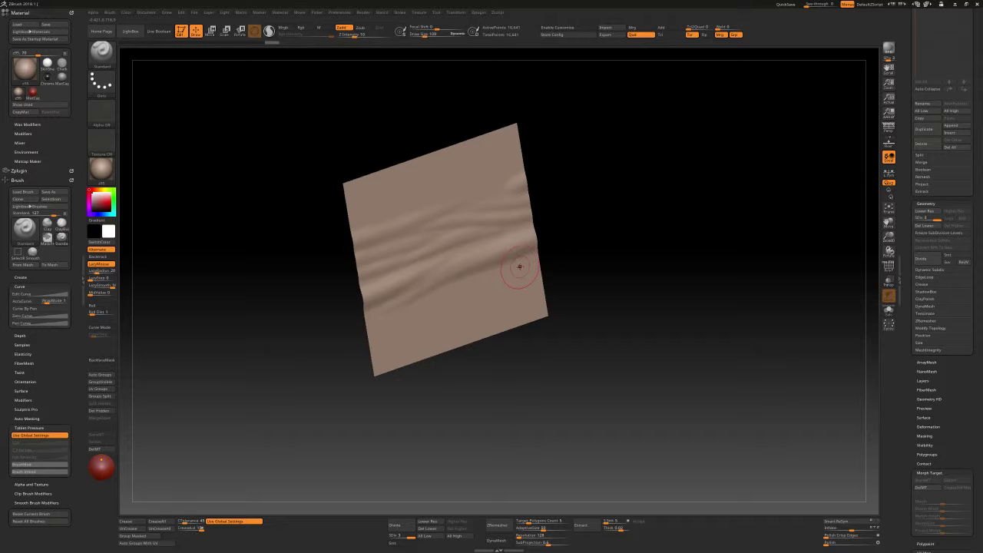
# Sculpt a crease down-left across the plane and turn the view to face it
pyautogui.moveTo(495, 275); pyautogui.dragTo(349, 336)
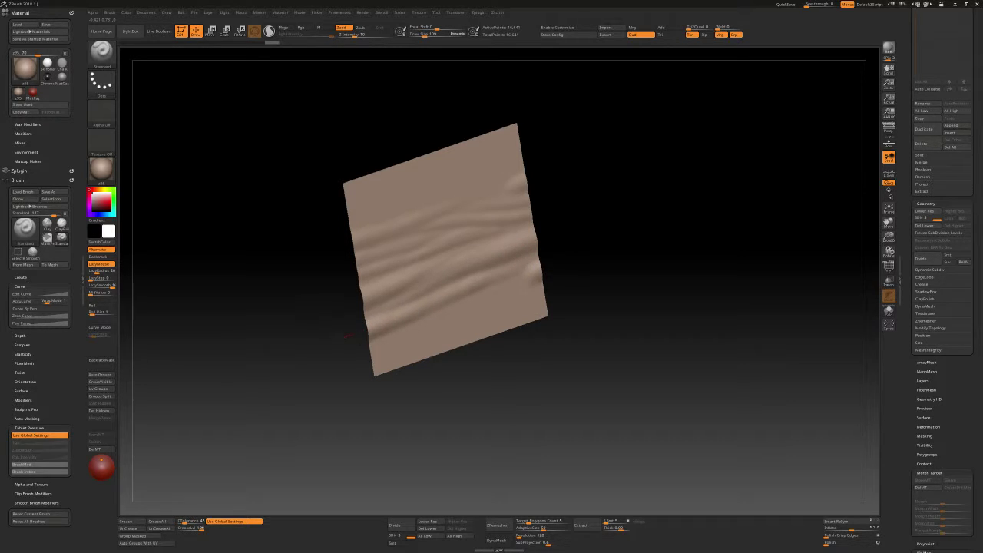
pyautogui.moveTo(503, 279); pyautogui.dragTo(500, 276, button='right')
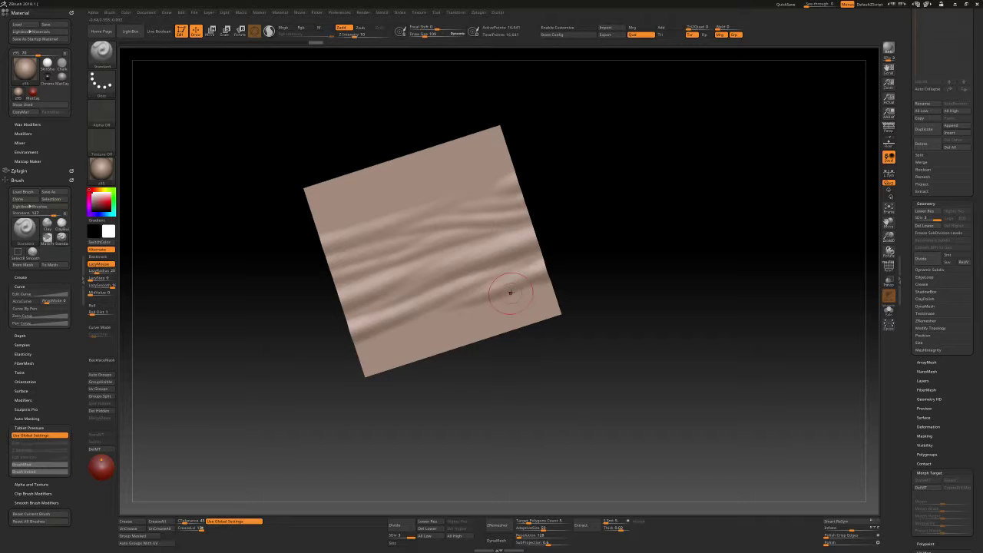
pyautogui.moveTo(509, 291); pyautogui.dragTo(494, 277, button='right')
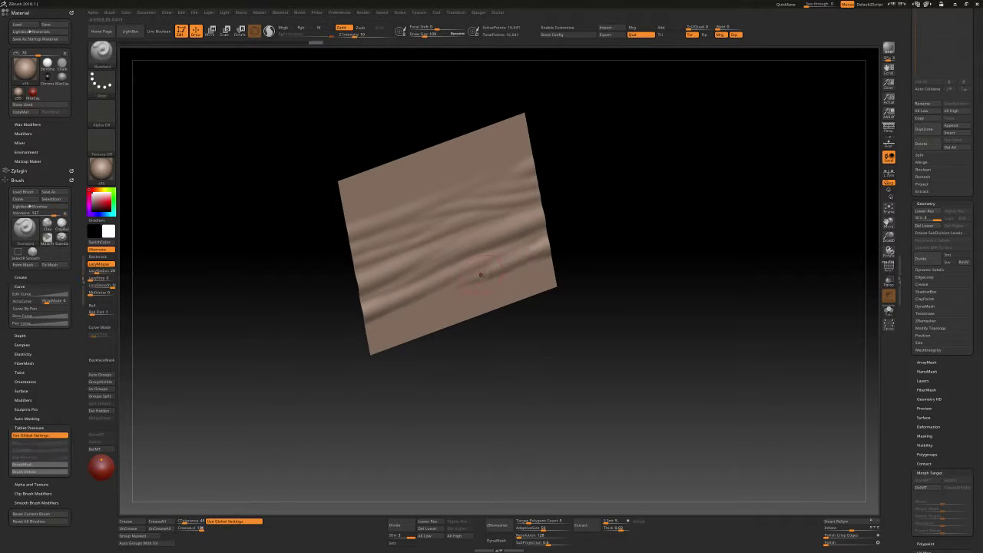
pyautogui.moveTo(516, 268); pyautogui.dragTo(492, 273, button='right')
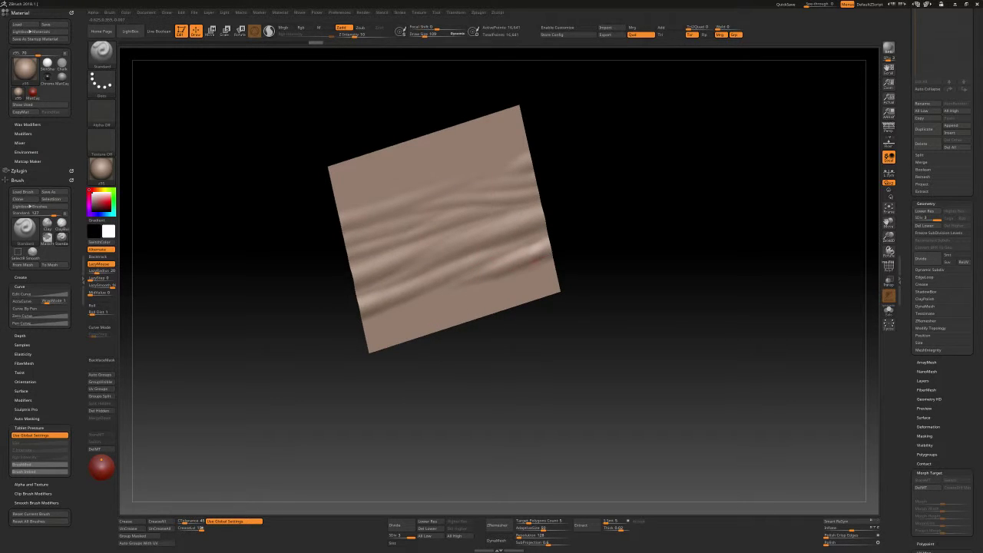
# Set Draw Size to 92 and sculpt soft folds across the lower half of the plane
pyautogui.moveTo(527, 268)
pyautogui.keyDown('alt'); pyautogui.mouseDown(button='right')
pyautogui.moveTo(524, 251)
pyautogui.moveTo(522, 273)
pyautogui.mouseUp(button='right'); pyautogui.keyUp('alt')
pyautogui.press('s')
pyautogui.press('s')
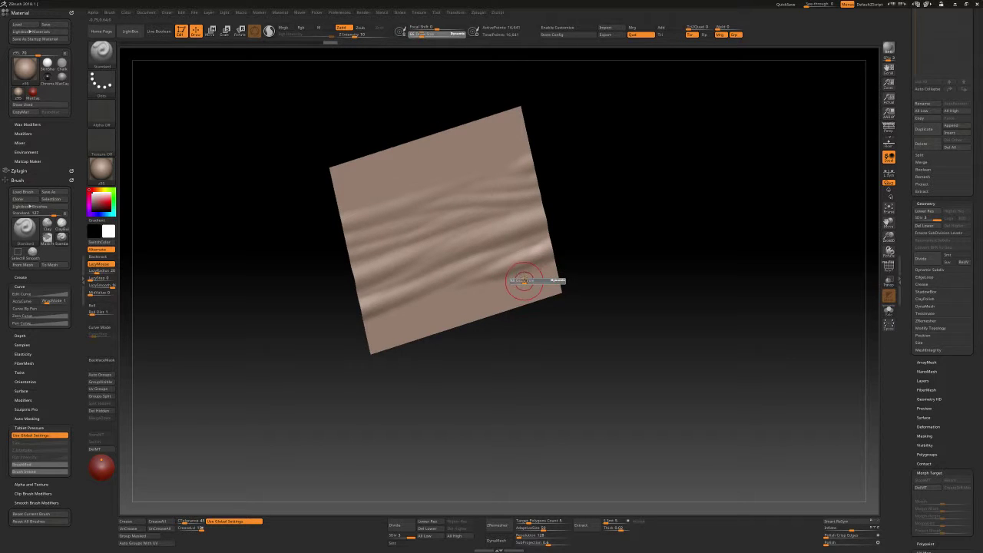
pyautogui.moveTo(520, 280); pyautogui.dragTo(513, 270)
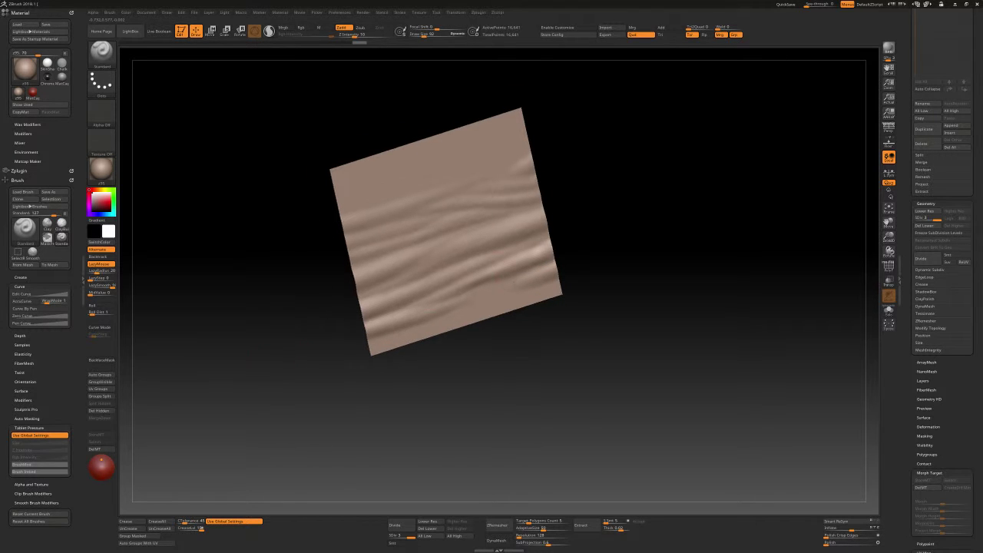
pyautogui.scroll(2, 478, 301)
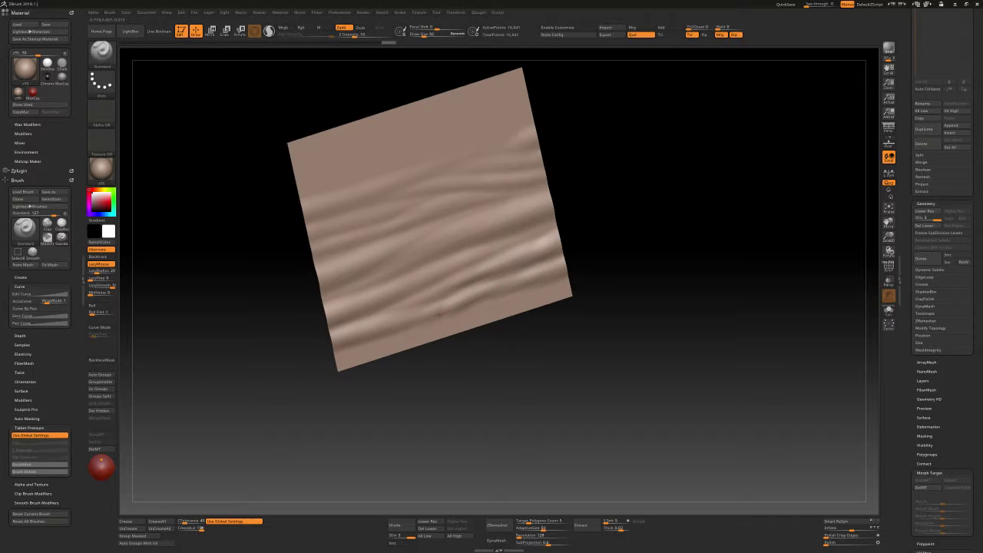
pyautogui.moveTo(479, 294); pyautogui.dragTo(408, 323)
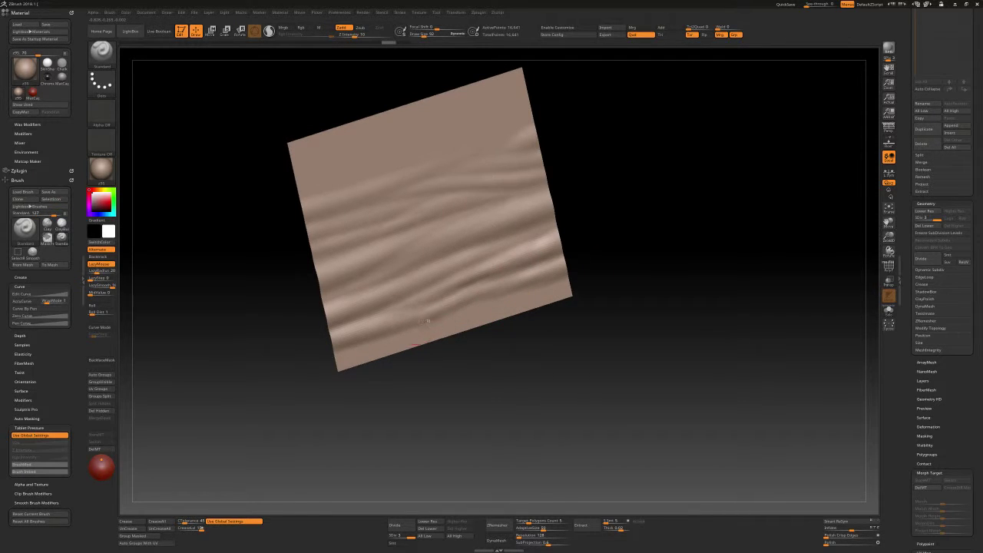
pyautogui.moveTo(428, 321); pyautogui.dragTo(560, 296)
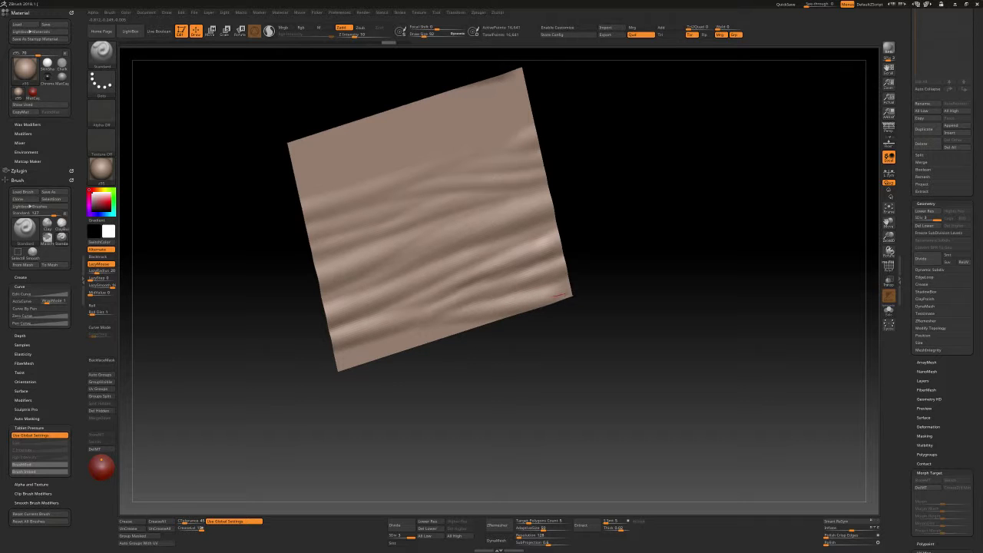
# Sculpt soft folds along the cloth's top edge and top-right corner
pyautogui.keyDown('alt'); pyautogui.moveTo(641, 277); pyautogui.dragTo(680, 299); pyautogui.keyUp('alt')
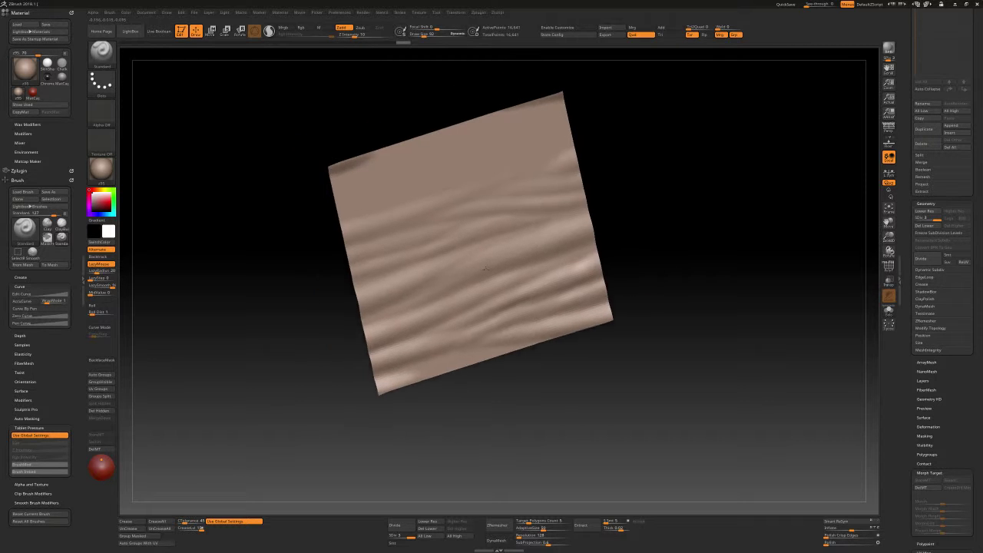
pyautogui.moveTo(485, 269)
pyautogui.mouseDown(button='right')
pyautogui.moveTo(439, 198)
pyautogui.moveTo(467, 208)
pyautogui.moveTo(443, 225)
pyautogui.mouseUp(button='right')
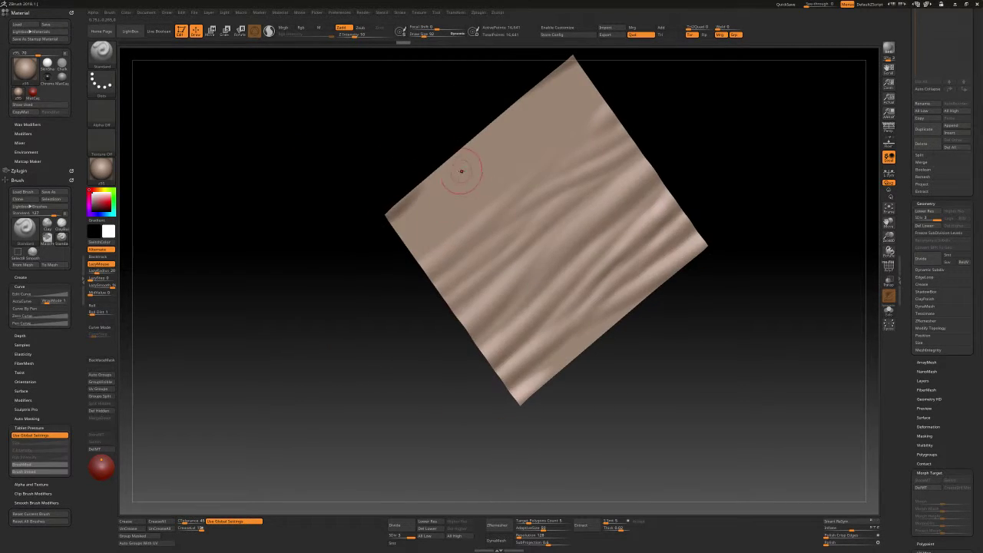
pyautogui.moveTo(461, 170); pyautogui.dragTo(419, 199)
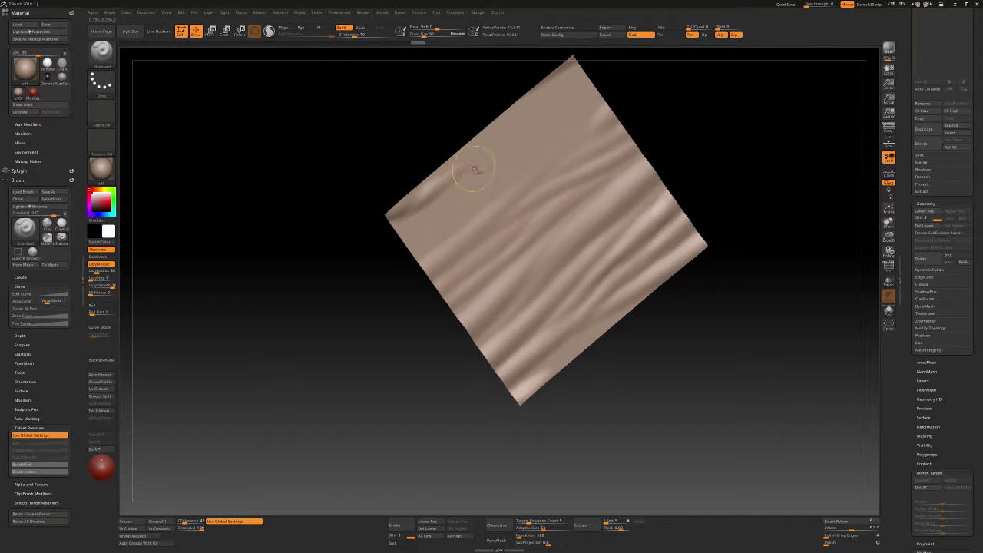
pyautogui.moveTo(467, 166); pyautogui.dragTo(396, 218)
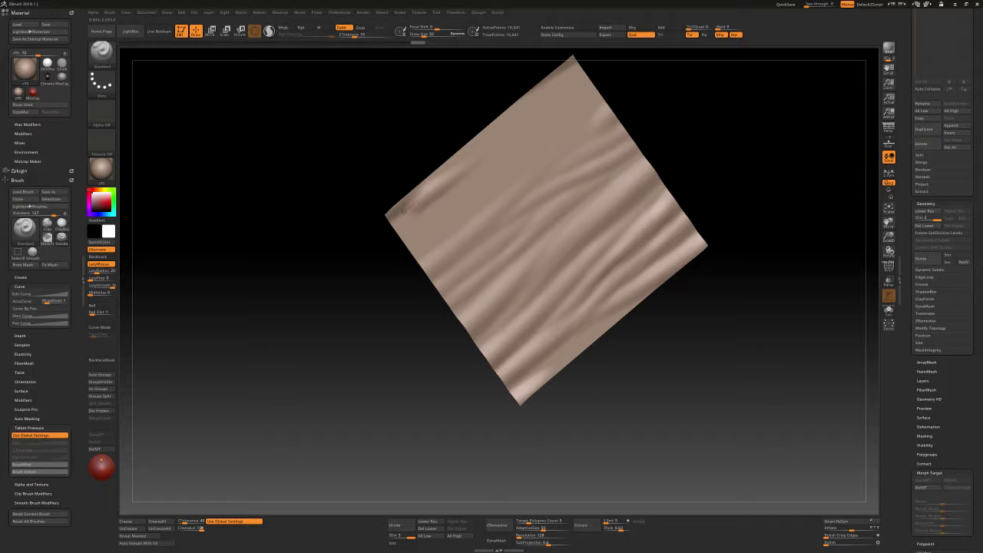
pyautogui.moveTo(437, 187); pyautogui.dragTo(388, 205, button='middle')
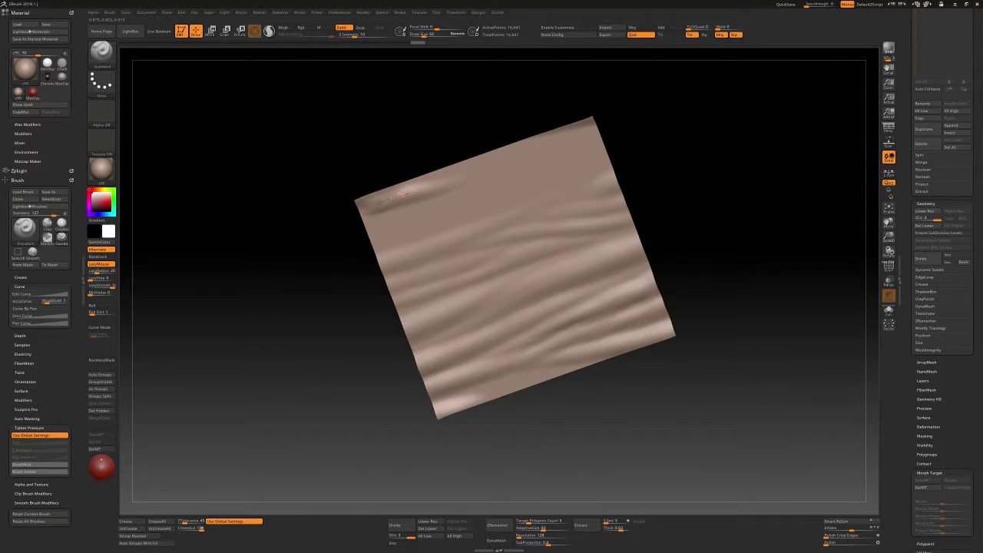
pyautogui.moveTo(351, 216); pyautogui.dragTo(326, 227)
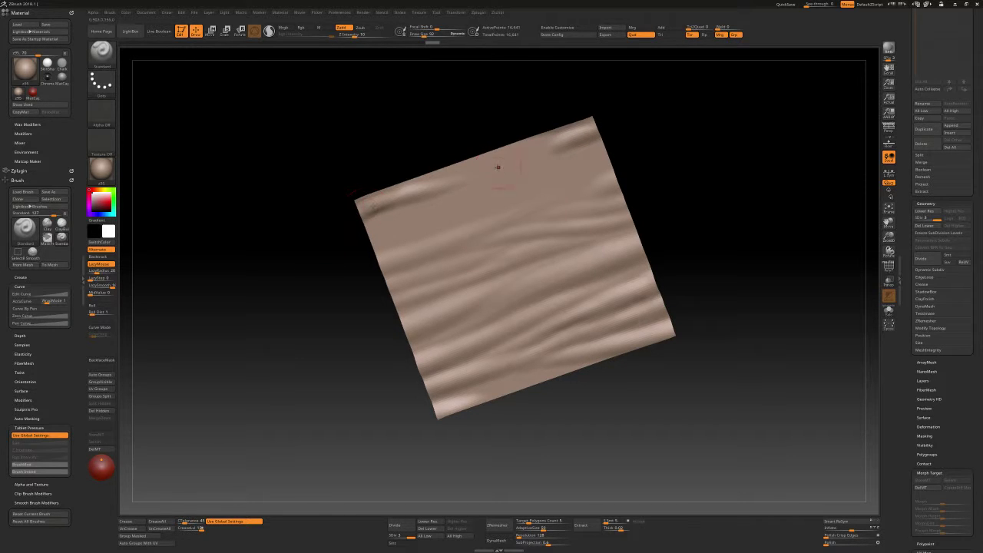
pyautogui.moveTo(485, 163); pyautogui.dragTo(572, 126)
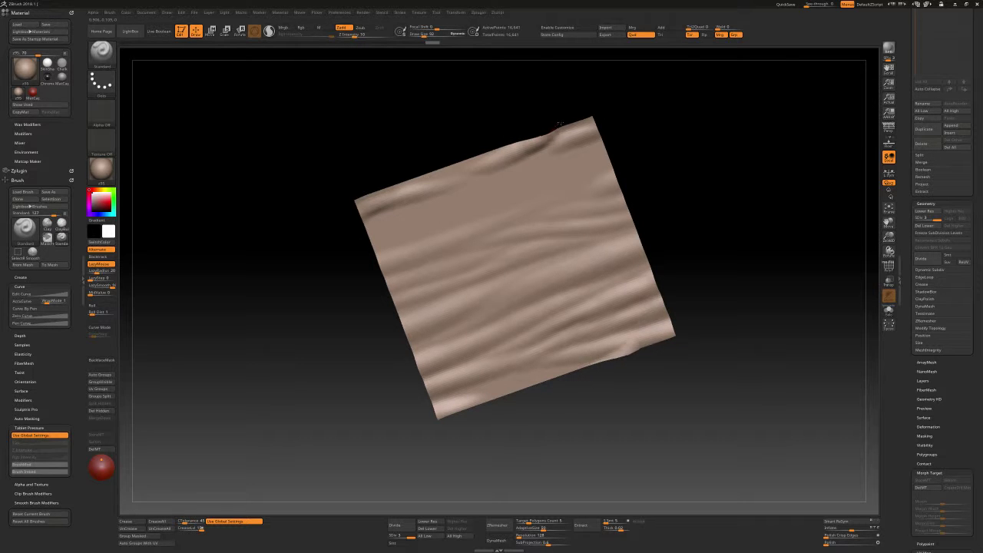
pyautogui.moveTo(623, 92)
pyautogui.mouseDown()
pyautogui.moveTo(534, 154)
pyautogui.moveTo(542, 144)
pyautogui.mouseUp()
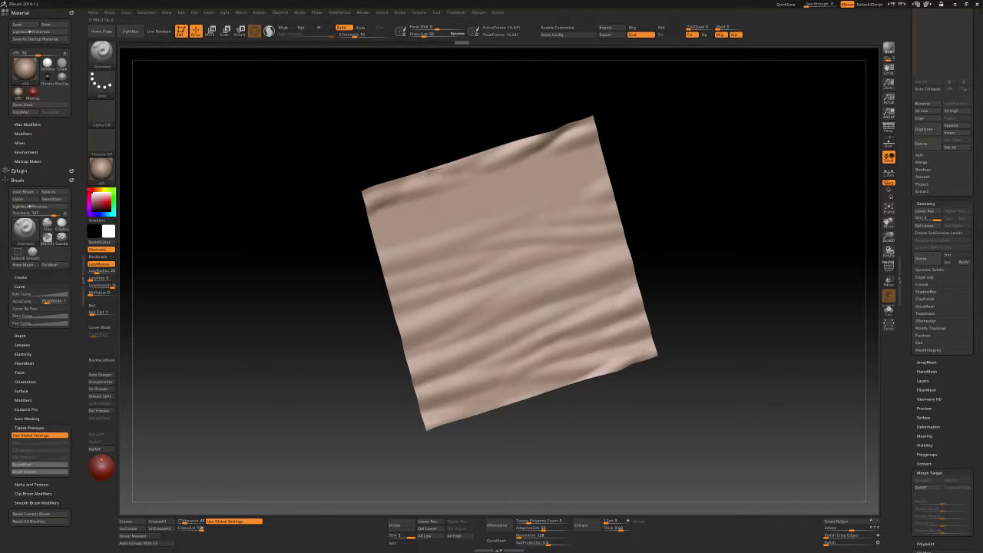
# Undo the small crease near the top edge and set Draw Size to 128, then 71
pyautogui.hotkey('ctrl', 'z')
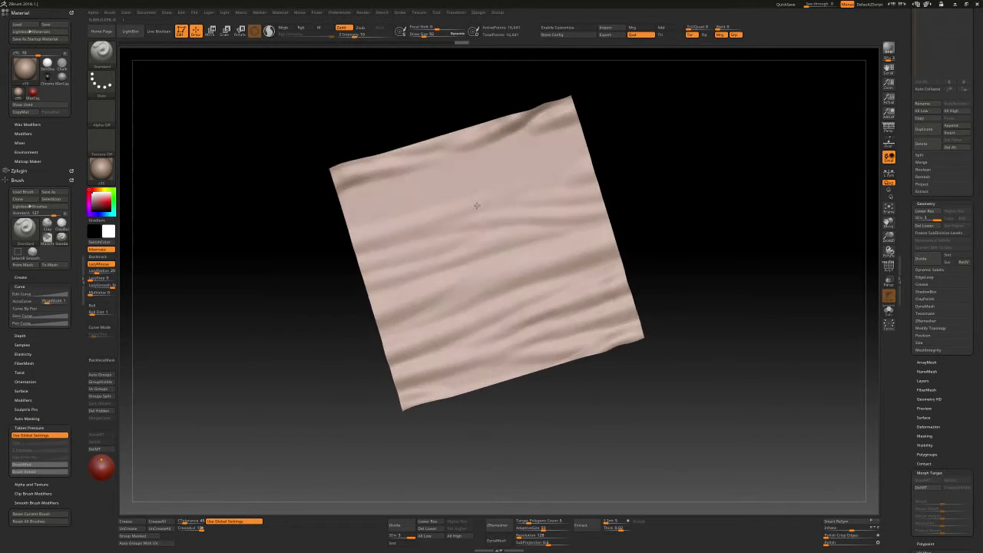
pyautogui.moveTo(476, 205)
pyautogui.mouseDown(button='right')
pyautogui.moveTo(453, 211)
pyautogui.moveTo(518, 171)
pyautogui.mouseUp(button='right')
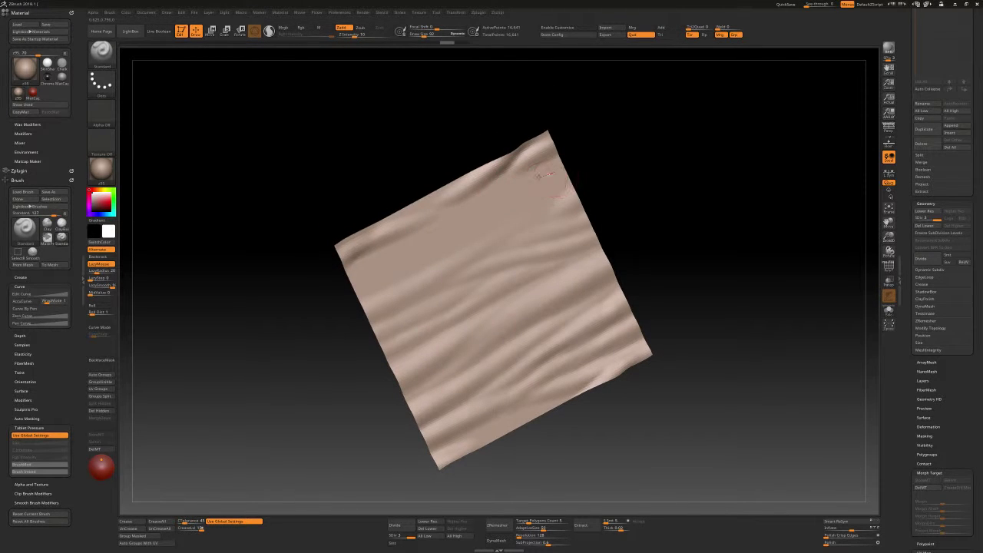
pyautogui.press('s')
pyautogui.moveTo(511, 197); pyautogui.dragTo(530, 197)
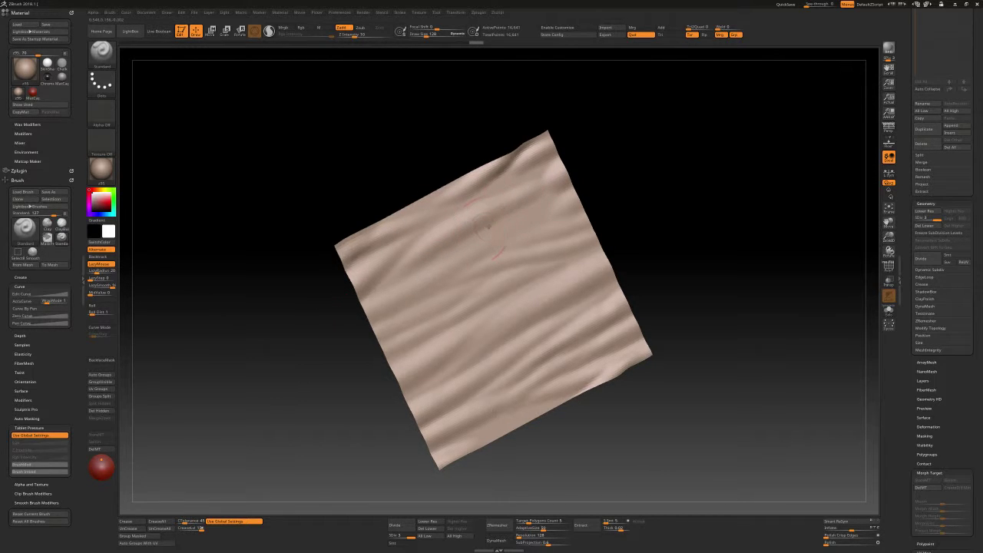
pyautogui.moveTo(520, 217); pyautogui.dragTo(503, 228, button='right')
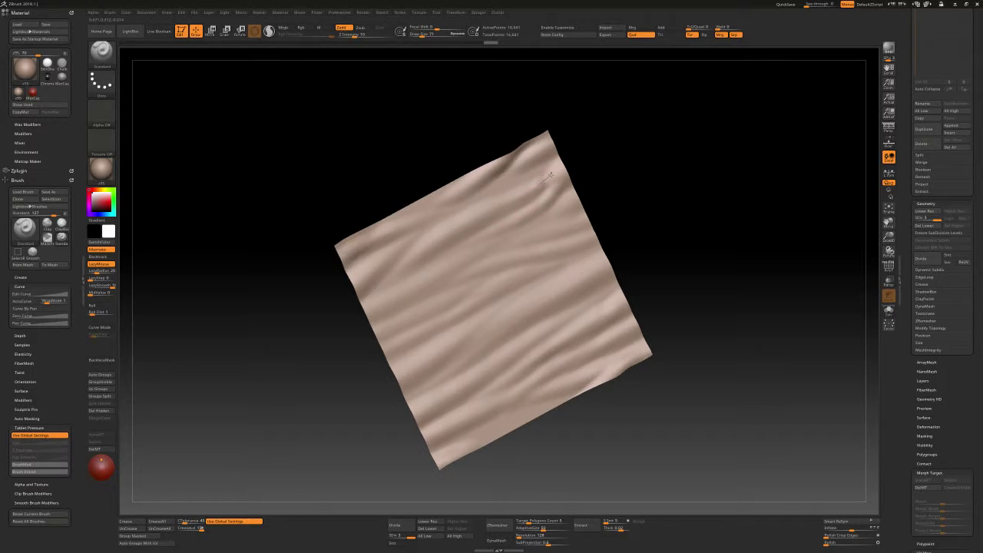
# Rotate the cloth to new views and switch to Shift smoothing
pyautogui.moveTo(538, 193); pyautogui.dragTo(522, 240, button='right')
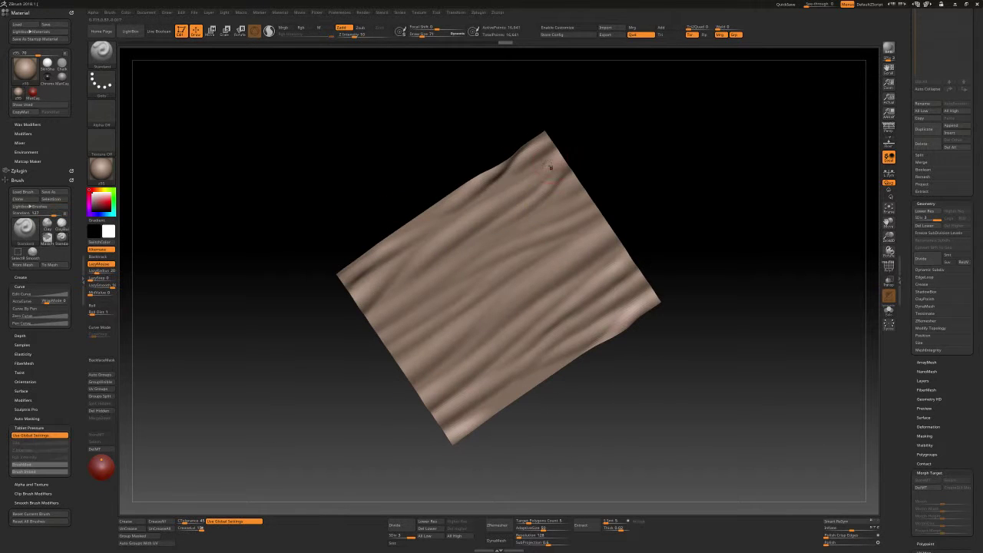
pyautogui.moveTo(558, 168); pyautogui.dragTo(546, 185, button='right')
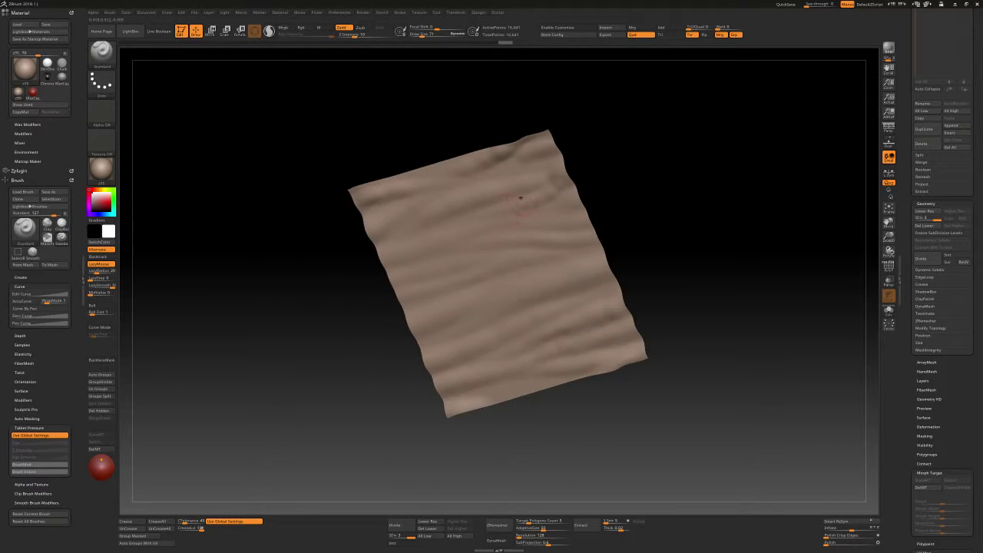
pyautogui.press('shift')
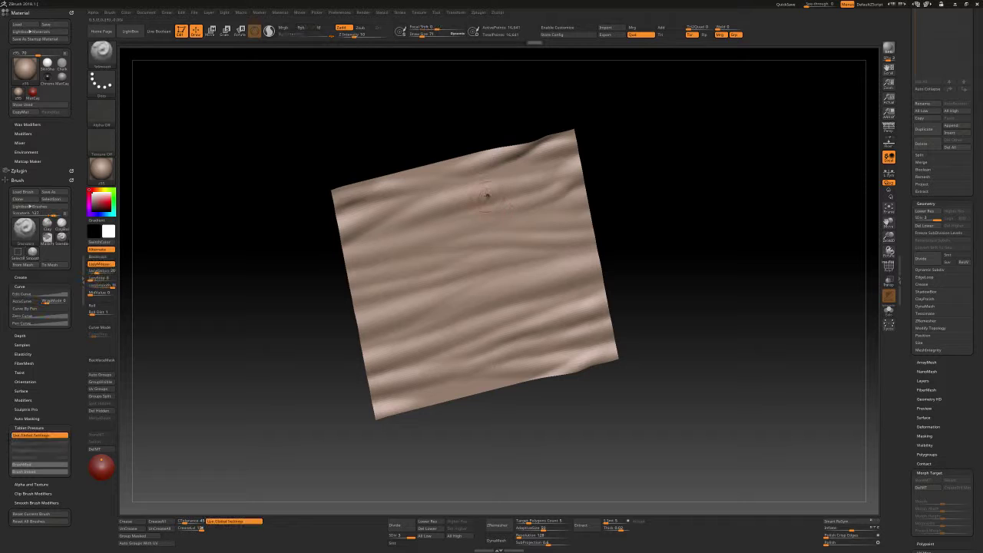
pyautogui.moveTo(522, 222)
pyautogui.mouseDown(button='right')
pyautogui.moveTo(483, 222)
pyautogui.moveTo(500, 231)
pyautogui.moveTo(569, 207)
pyautogui.mouseUp(button='right')
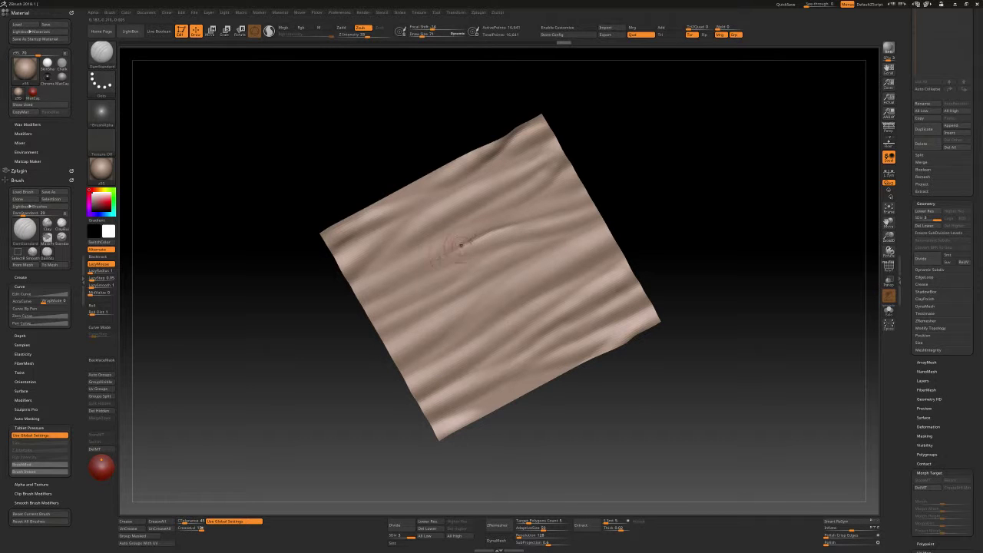
# Enlarge the brush to 128 and pick DamStandard from the brush library's D list
pyautogui.press('s')
pyautogui.moveTo(482, 230); pyautogui.dragTo(499, 231)
pyautogui.moveTo(486, 233); pyautogui.dragTo(511, 199, button='right')
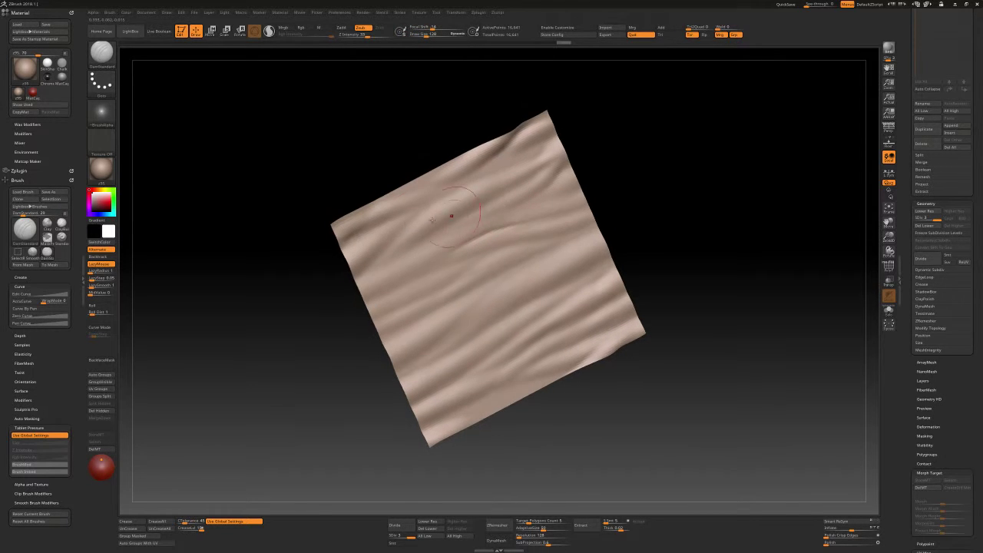
pyautogui.click(103, 54)
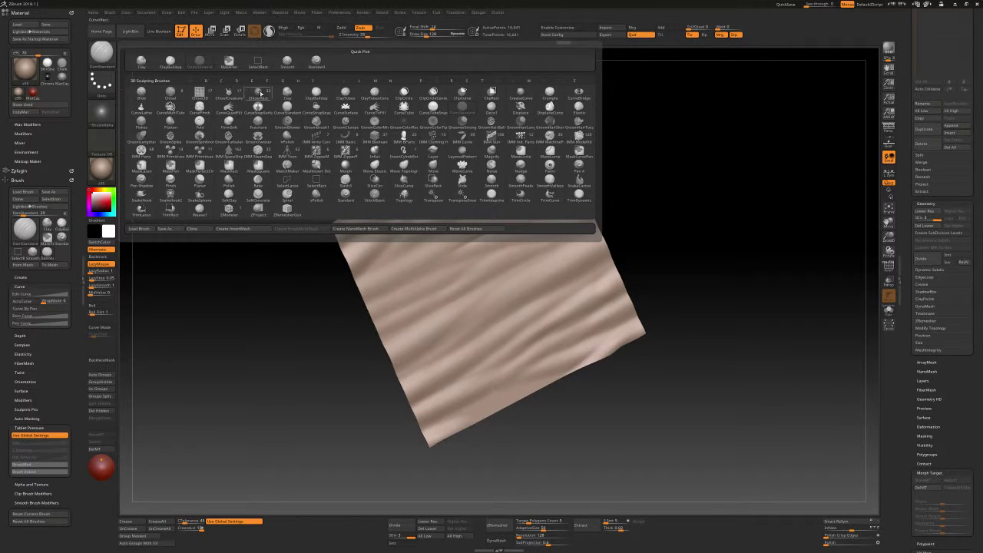
pyautogui.click(236, 82)
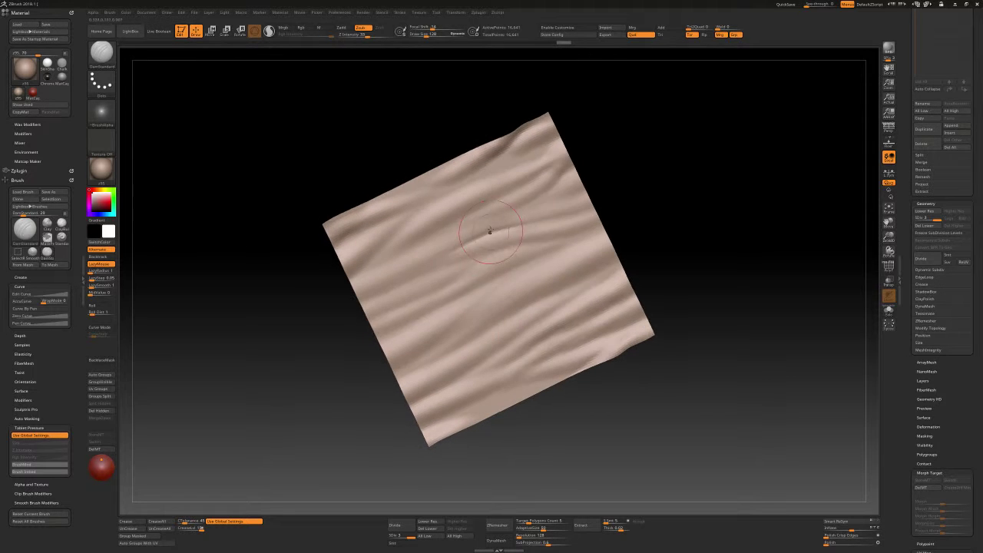
# Set Draw Size to 156 and carve sharp creases toward the cloth's right side
pyautogui.press('s')
pyautogui.moveTo(484, 232); pyautogui.dragTo(527, 221)
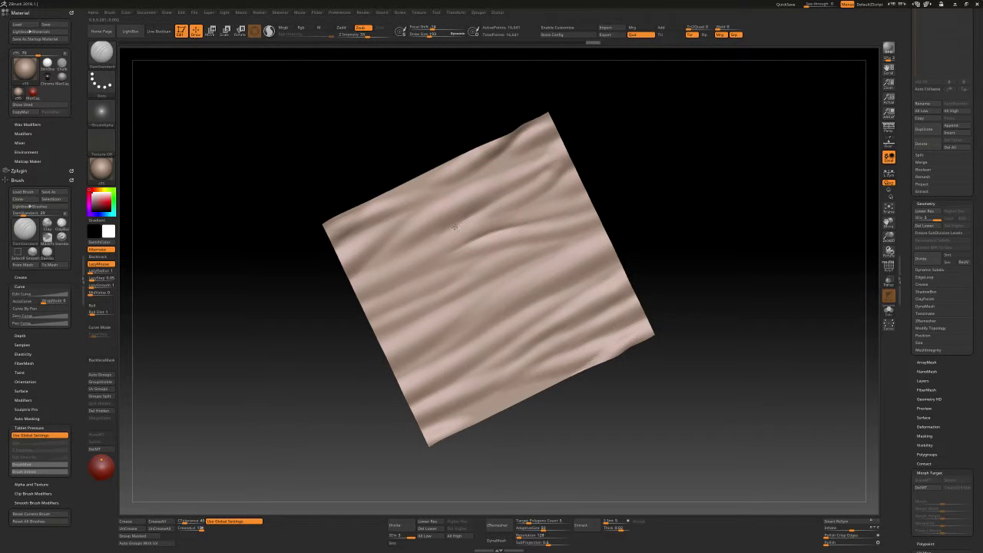
pyautogui.moveTo(407, 238); pyautogui.dragTo(492, 223)
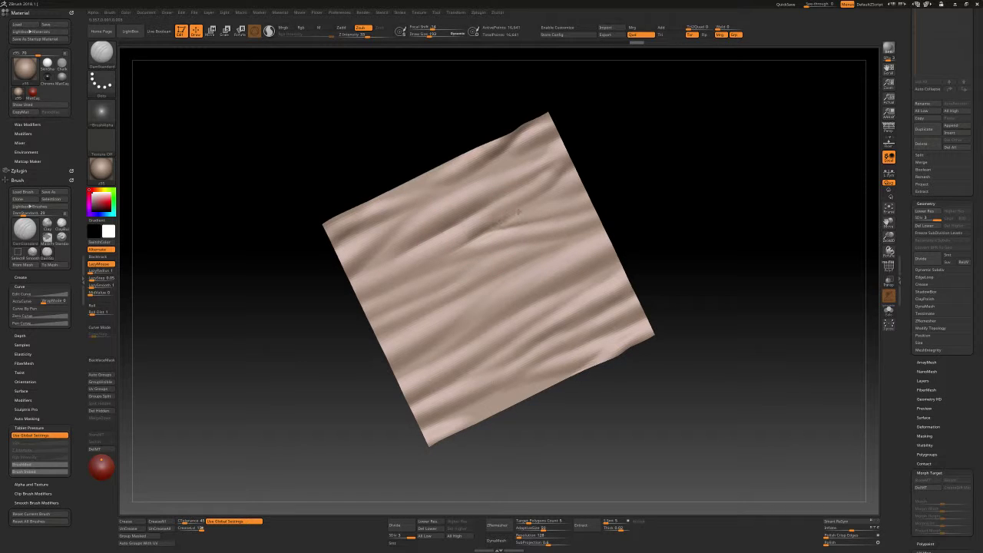
pyautogui.moveTo(473, 238)
pyautogui.mouseDown()
pyautogui.moveTo(555, 189)
pyautogui.moveTo(498, 223)
pyautogui.mouseUp()
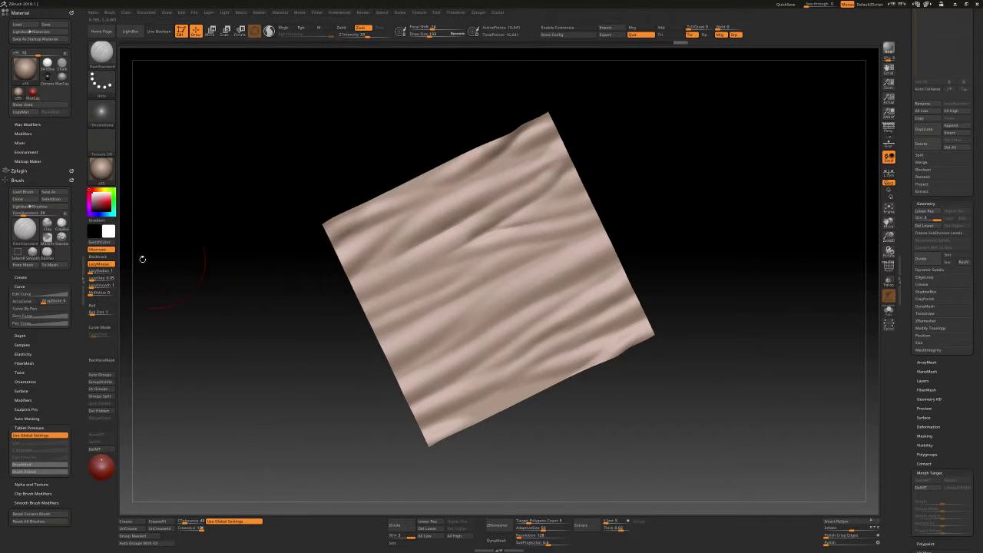
pyautogui.scroll(-1, 44, 355)
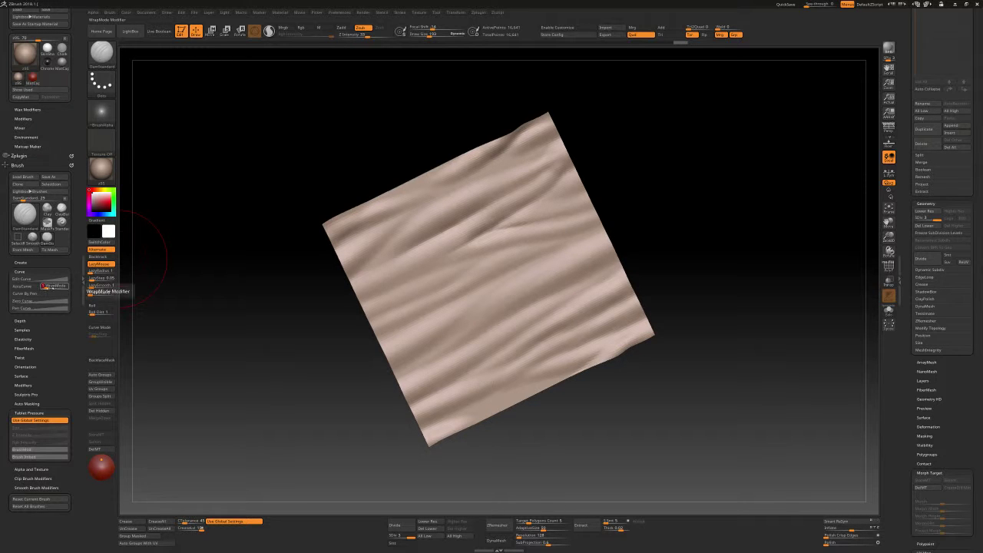
# Try the Clay brush, return to DamStandard, and make Smooth the smoothing brush
pyautogui.click(47, 208)
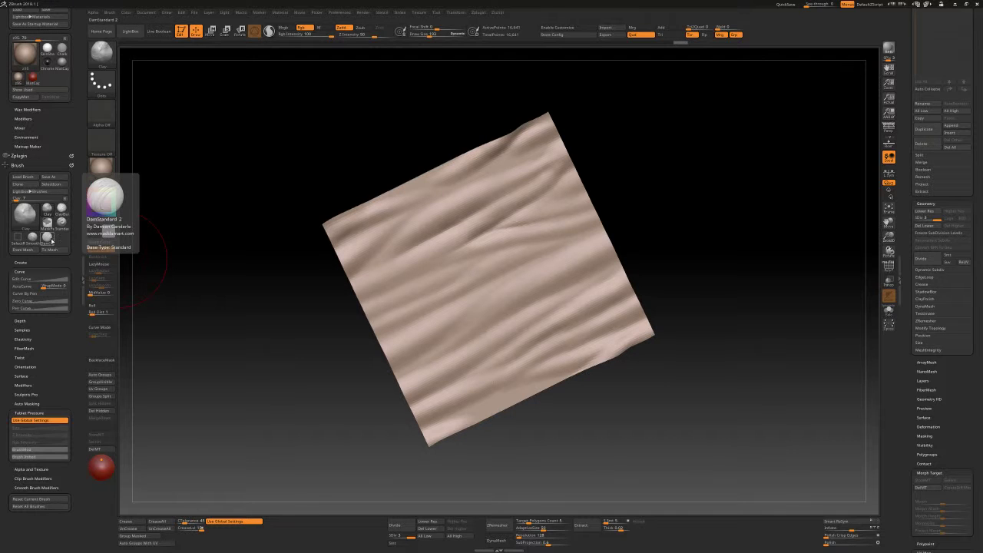
pyautogui.click(48, 239)
pyautogui.click(32, 238)
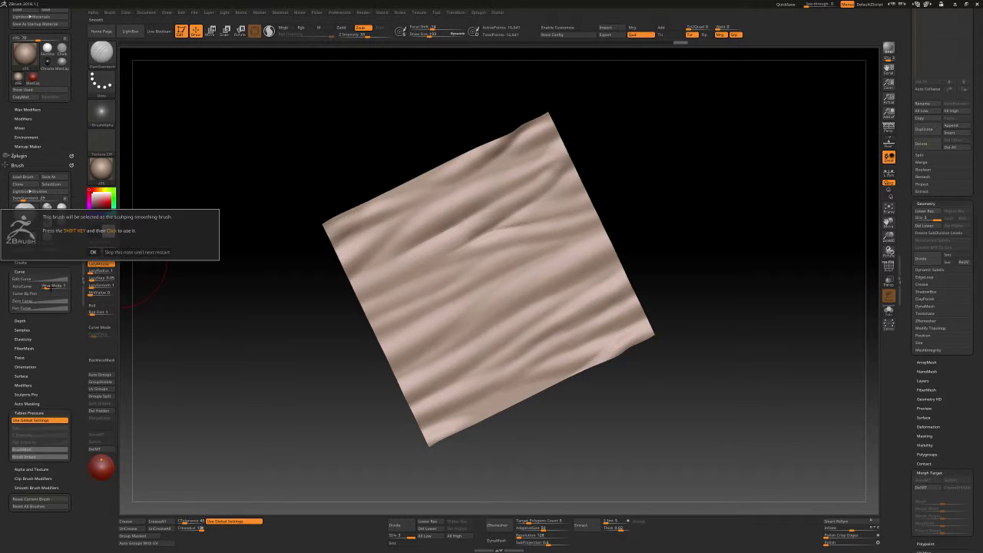
pyautogui.click(93, 252)
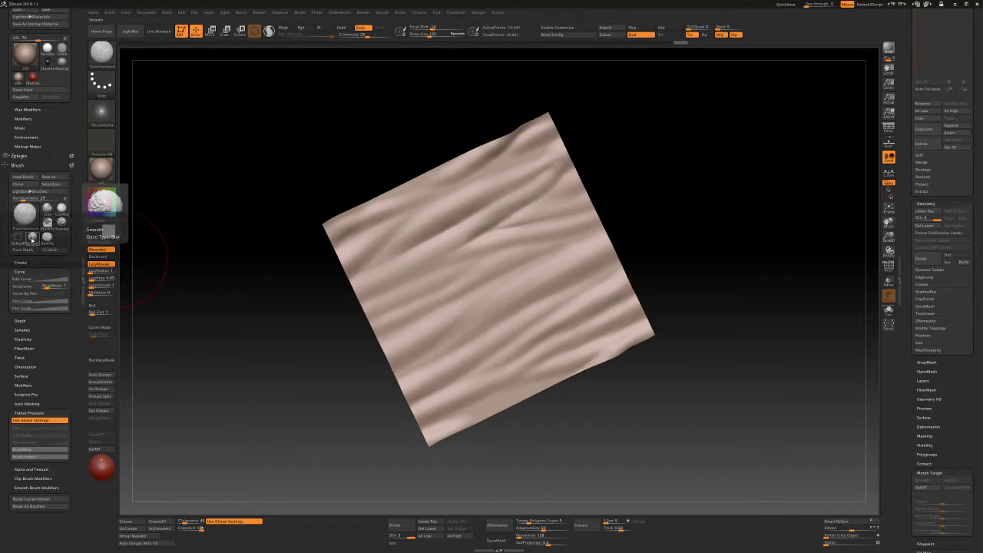
pyautogui.click(42, 236)
pyautogui.click(93, 254)
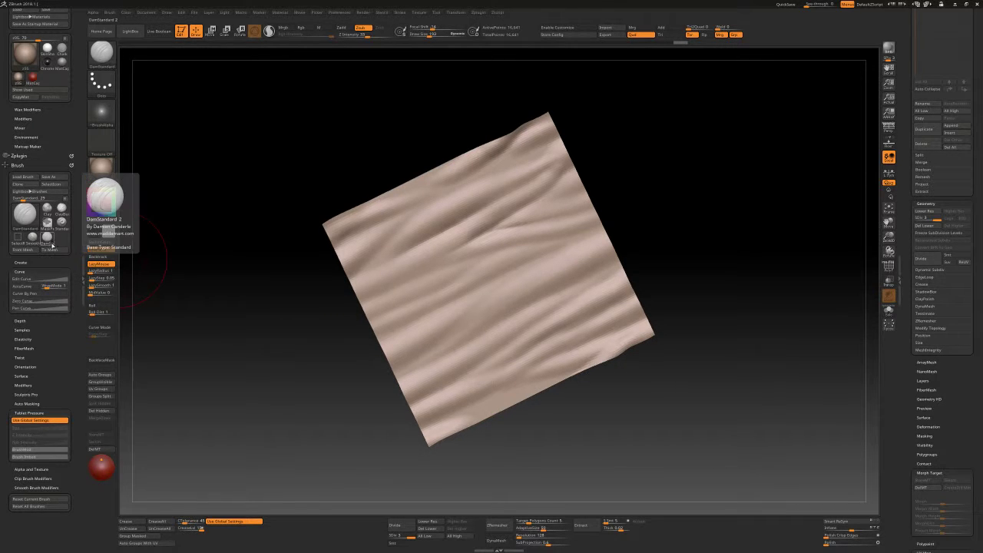
# Select the Standard brush (ST) at a smaller Draw Size and bring up the quick brush settings
pyautogui.click(50, 244)
pyautogui.press('s')
pyautogui.press('t')
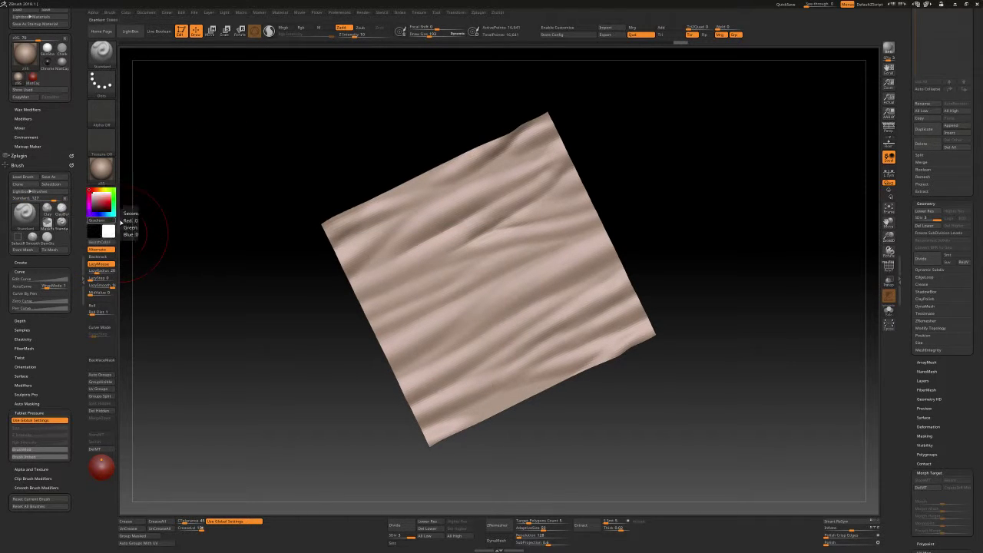
pyautogui.press('s')
pyautogui.moveTo(449, 204); pyautogui.dragTo(507, 187)
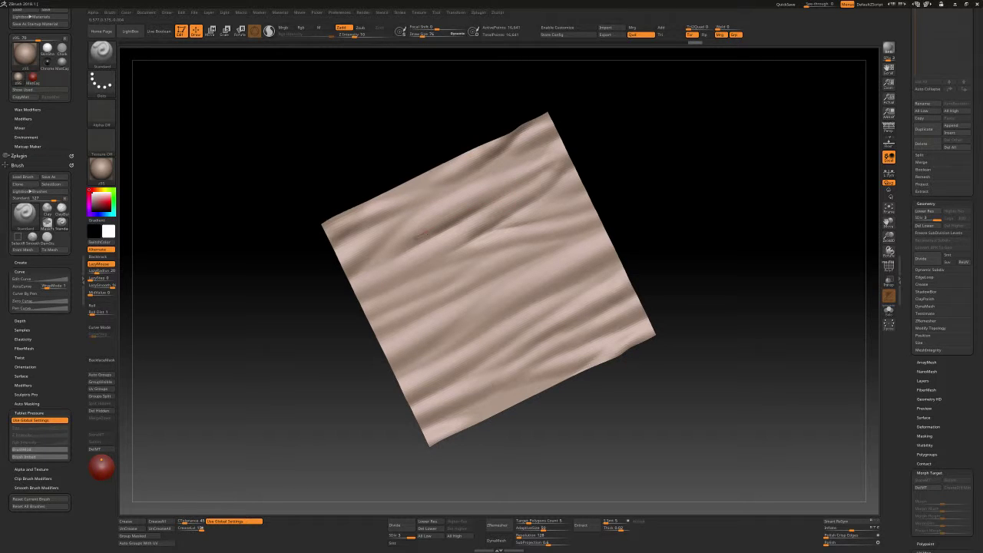
pyautogui.press('space')
# Apply Alpha 14, sculpt a soft fold along the cloth's top, and enlarge the brush to 109
pyautogui.click(420, 270)
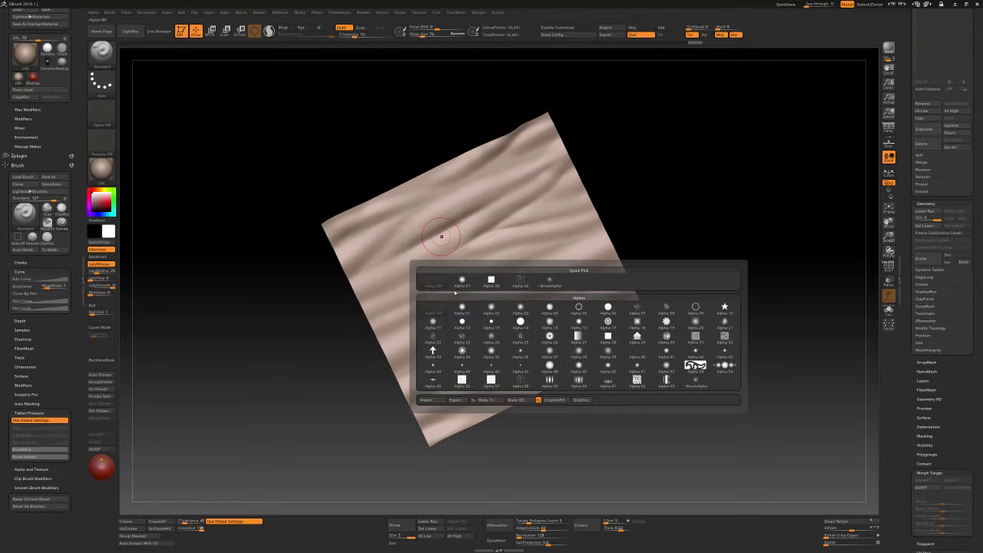
pyautogui.click(522, 325)
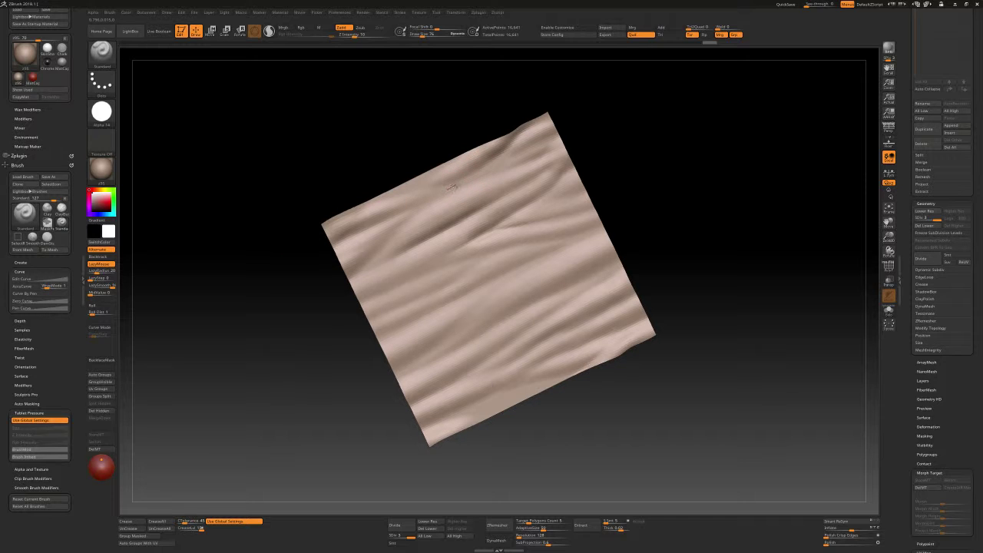
pyautogui.moveTo(494, 168); pyautogui.dragTo(554, 150)
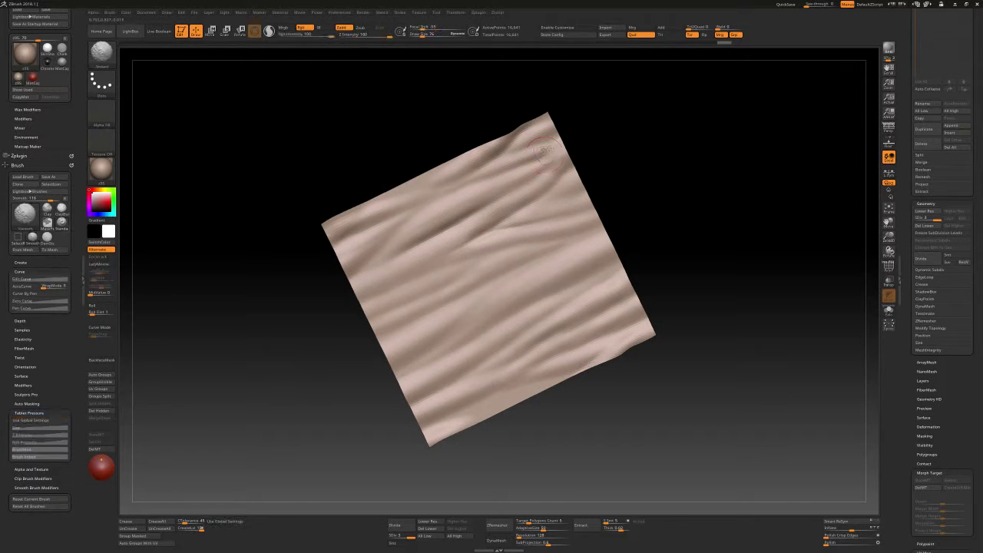
pyautogui.moveTo(549, 161); pyautogui.dragTo(544, 158, button='right')
pyautogui.press('s')
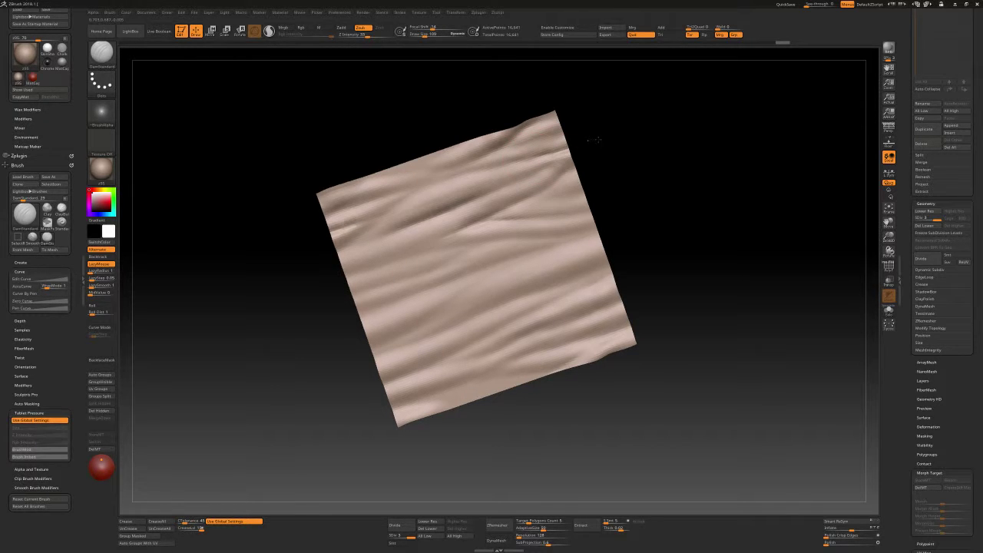
# Enlarge the brush to about 201 and smooth small marks near the cloth's top edge
pyautogui.moveTo(621, 126)
pyautogui.mouseDown()
pyautogui.moveTo(503, 202)
pyautogui.moveTo(542, 164)
pyautogui.mouseUp()
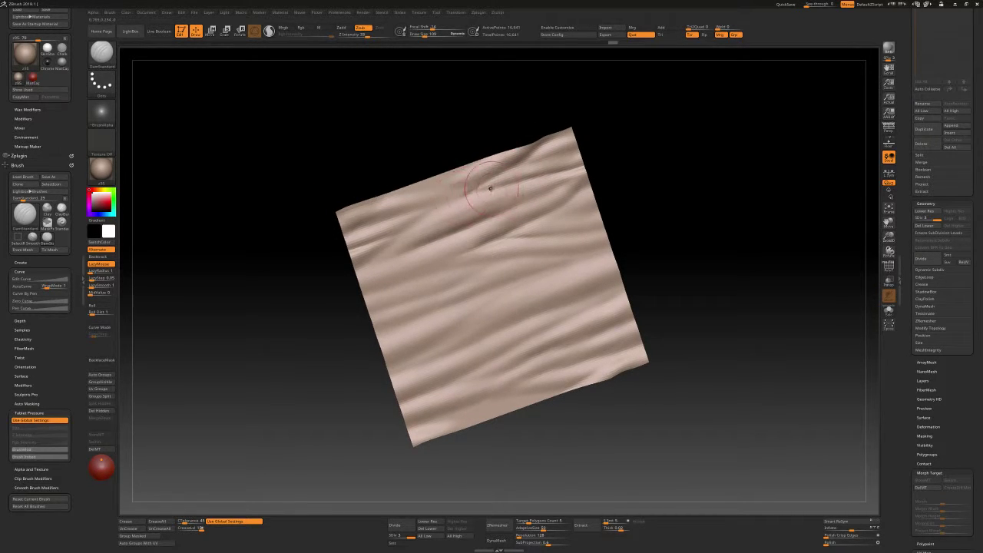
pyautogui.press('s')
pyautogui.moveTo(485, 165); pyautogui.dragTo(540, 180)
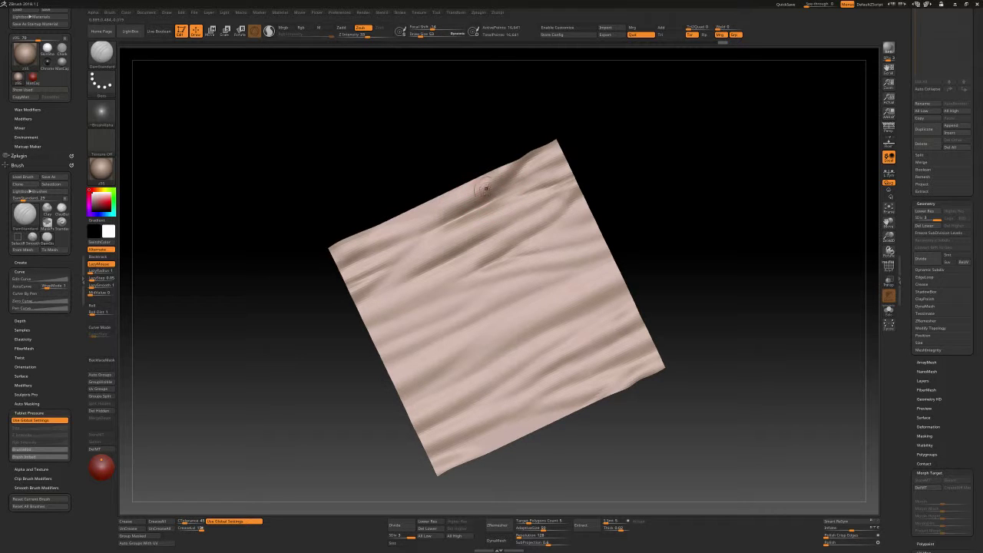
pyautogui.press('shift')
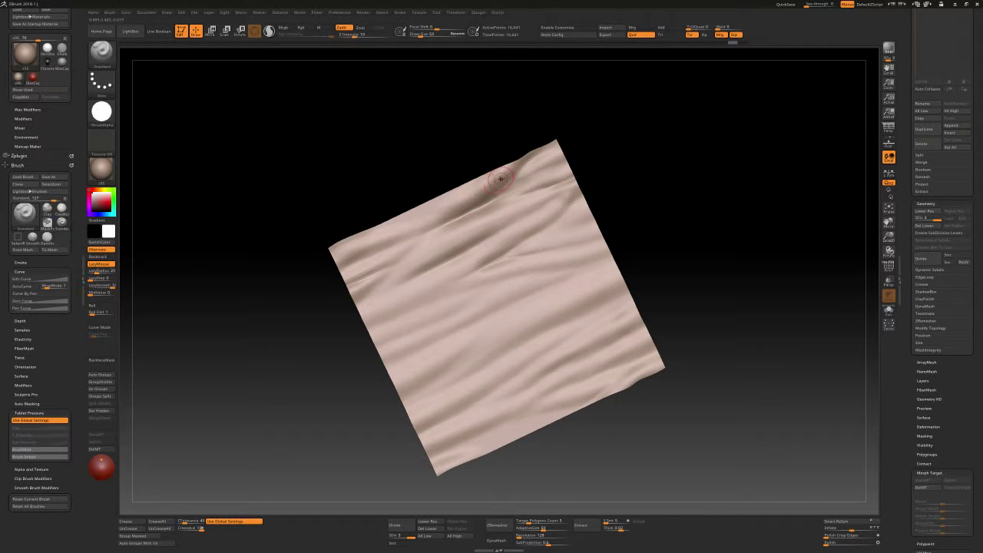
pyautogui.moveTo(476, 188); pyautogui.dragTo(439, 214)
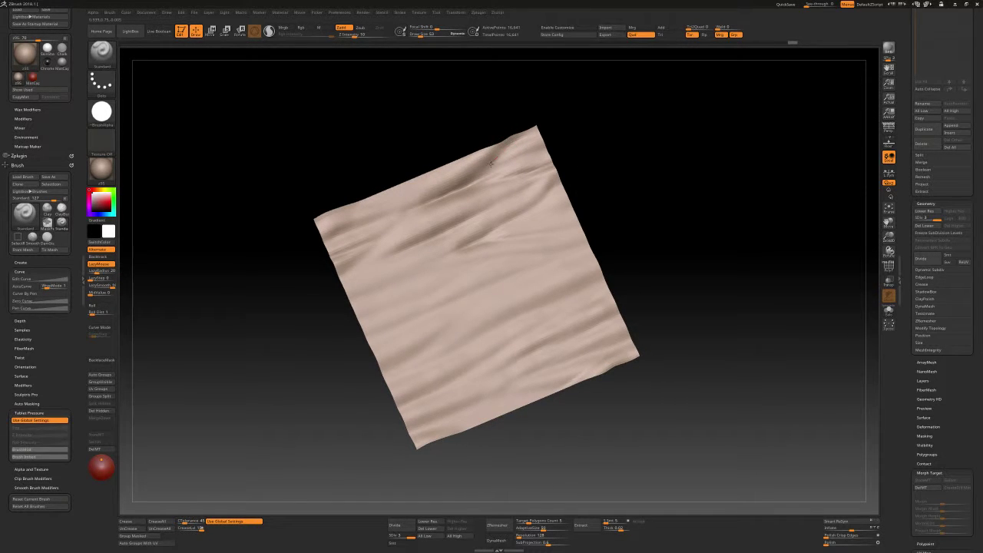
# Return to DamStandard, cut a small crease near the top, and set size to about 96
pyautogui.press('b')
pyautogui.press('d')
pyautogui.press('s')
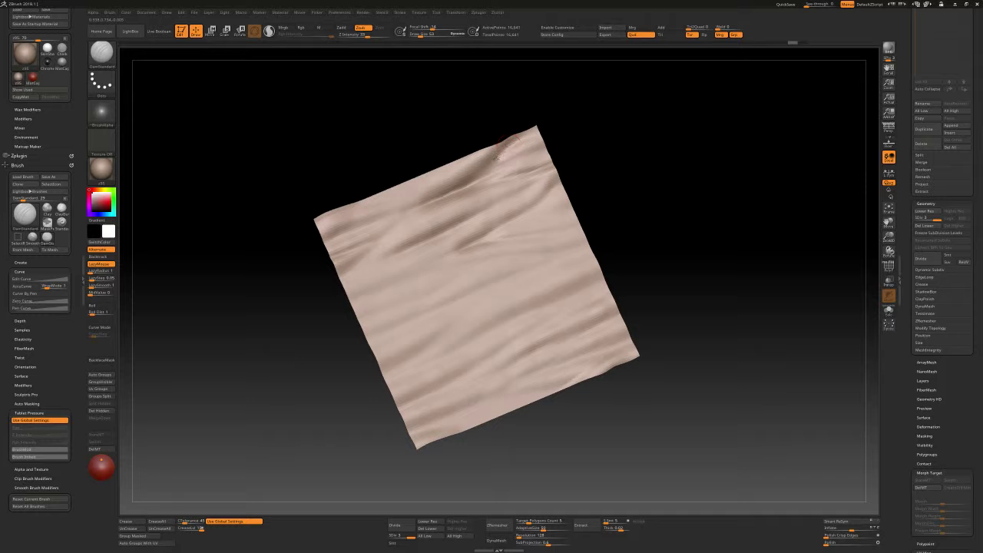
pyautogui.moveTo(488, 168); pyautogui.dragTo(504, 157)
pyautogui.moveTo(480, 187)
pyautogui.mouseDown(button='right')
pyautogui.moveTo(445, 241)
pyautogui.moveTo(445, 228)
pyautogui.moveTo(417, 228)
pyautogui.mouseUp(button='right')
pyautogui.press('s')
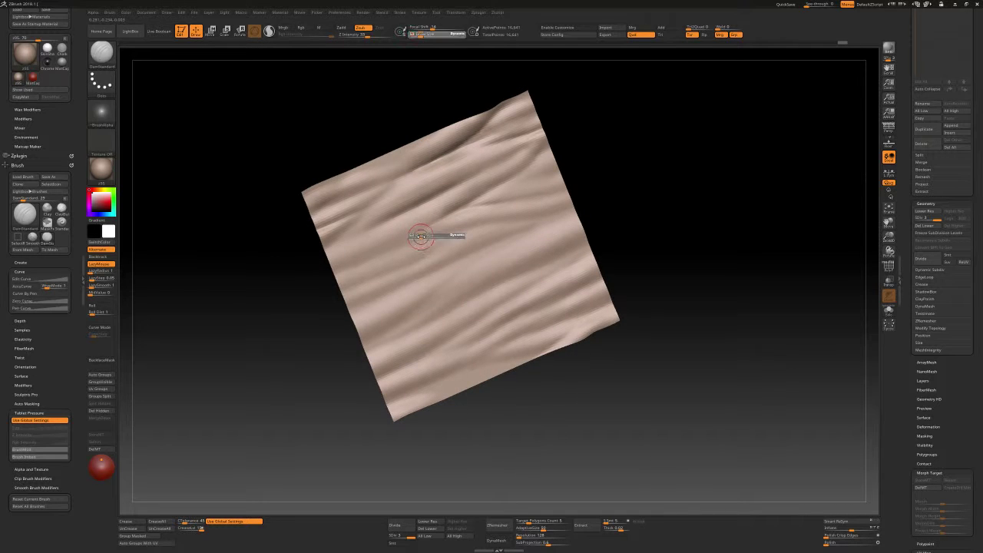
pyautogui.moveTo(421, 230); pyautogui.dragTo(430, 216)
# Switch briefly to Standard, then back to DamStandard, and start a crease at the upper right
pyautogui.press('b')
pyautogui.press('s')
pyautogui.press('t')
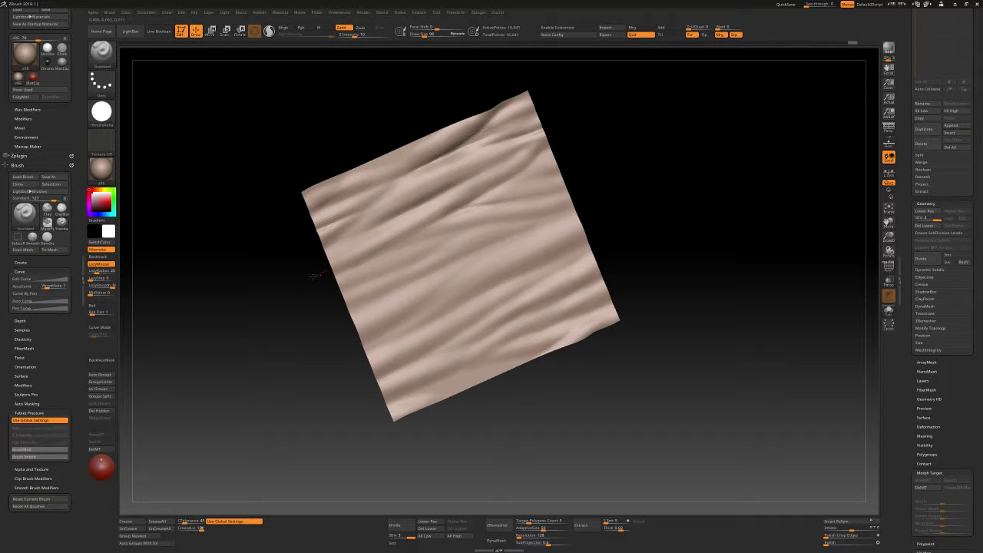
pyautogui.press('b')
pyautogui.press('d')
pyautogui.press('s')
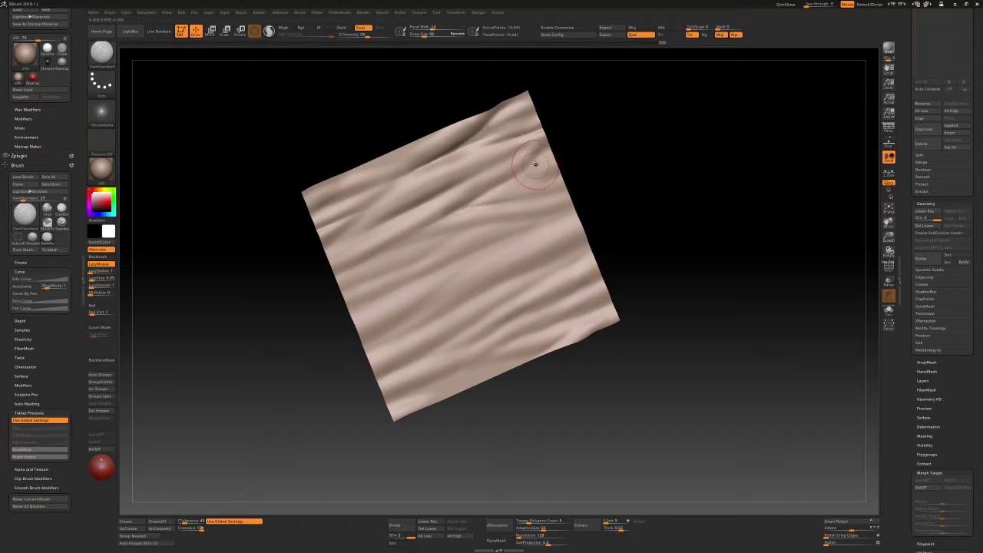
pyautogui.moveTo(474, 198)
pyautogui.mouseDown()
pyautogui.moveTo(522, 184)
pyautogui.moveTo(486, 194)
pyautogui.mouseUp()
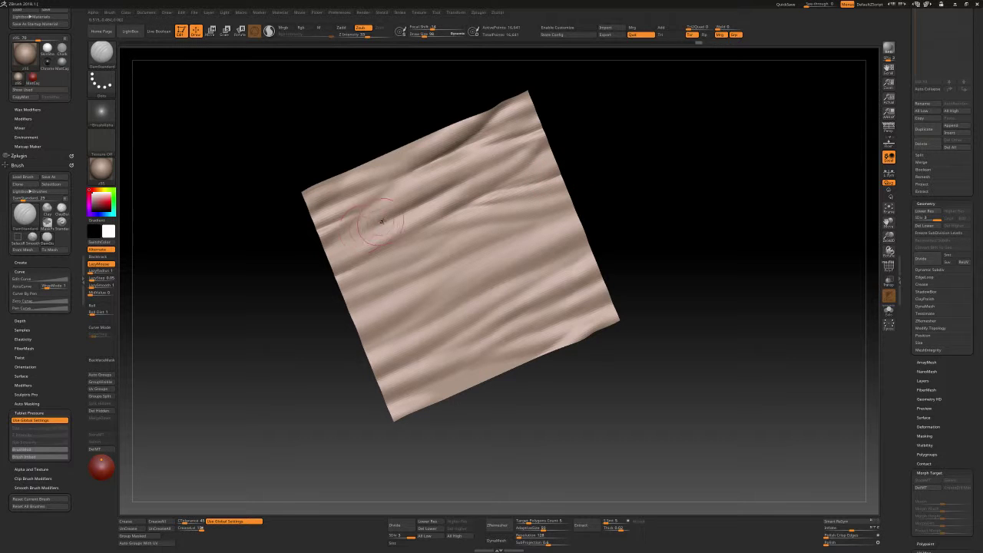
# Carve several creases across the left side and a diagonal fold down to the left edge
pyautogui.moveTo(369, 231)
pyautogui.mouseDown()
pyautogui.moveTo(422, 196)
pyautogui.moveTo(376, 204)
pyautogui.mouseUp()
pyautogui.moveTo(351, 238); pyautogui.dragTo(330, 247)
pyautogui.moveTo(403, 211); pyautogui.dragTo(361, 231)
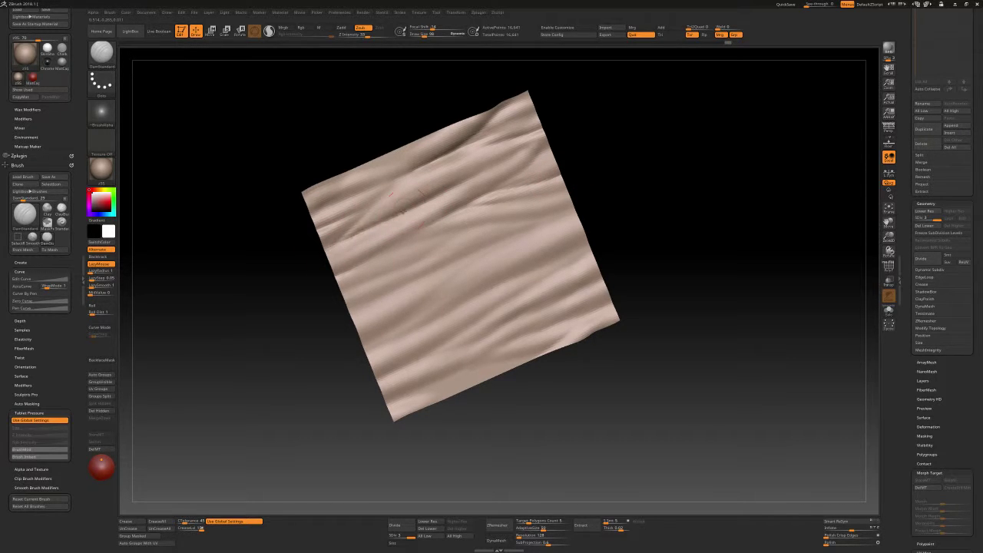
pyautogui.moveTo(388, 195); pyautogui.dragTo(380, 222)
pyautogui.moveTo(412, 177); pyautogui.dragTo(322, 229)
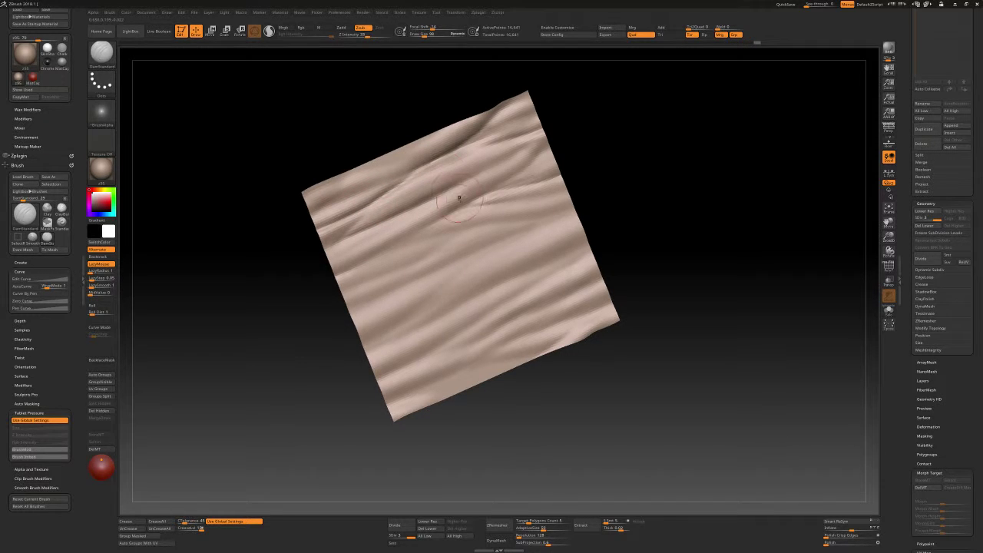
# Add another short crease and smooth the surface near the cloth's upper middle
pyautogui.moveTo(458, 198); pyautogui.dragTo(503, 189, button='right')
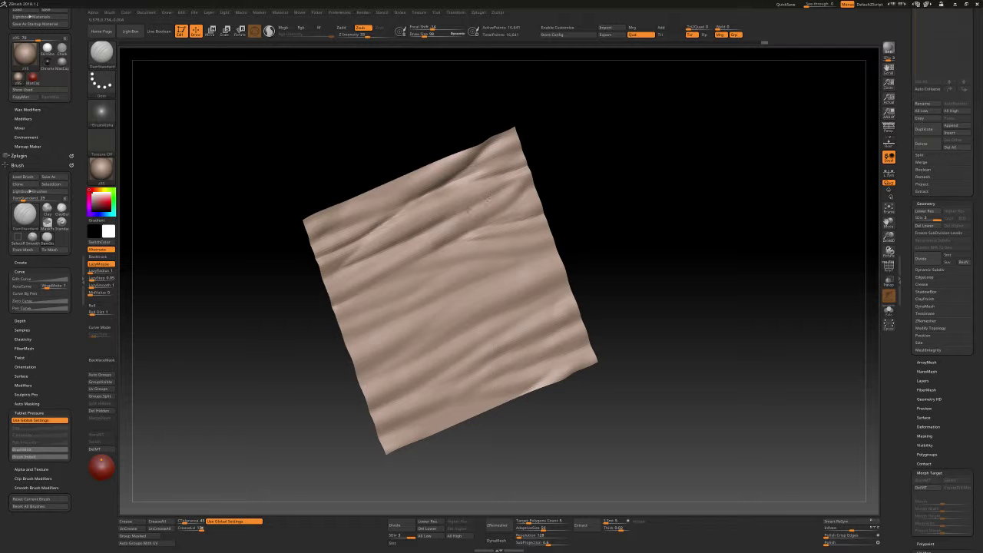
pyautogui.moveTo(480, 205); pyautogui.dragTo(494, 198)
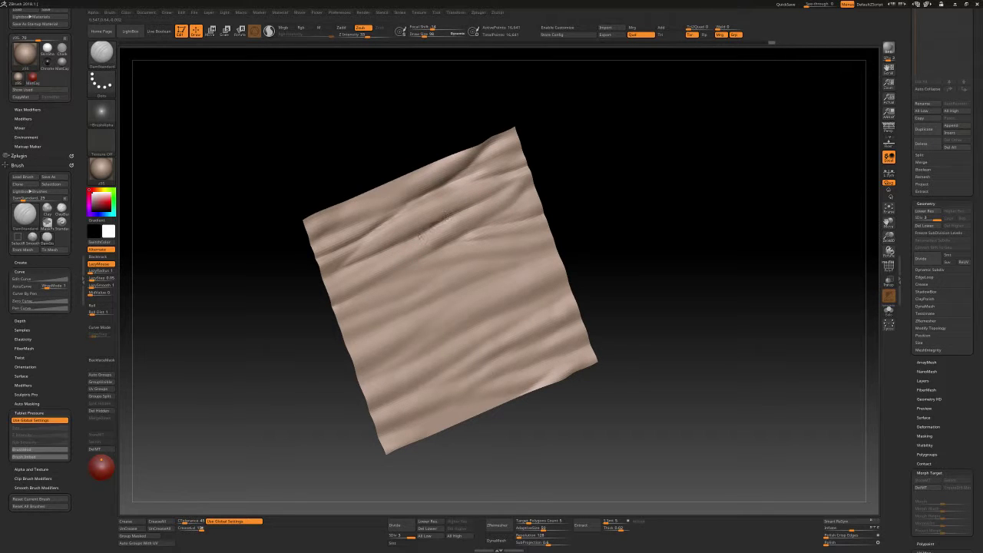
pyautogui.moveTo(427, 235); pyautogui.dragTo(483, 220, button='right')
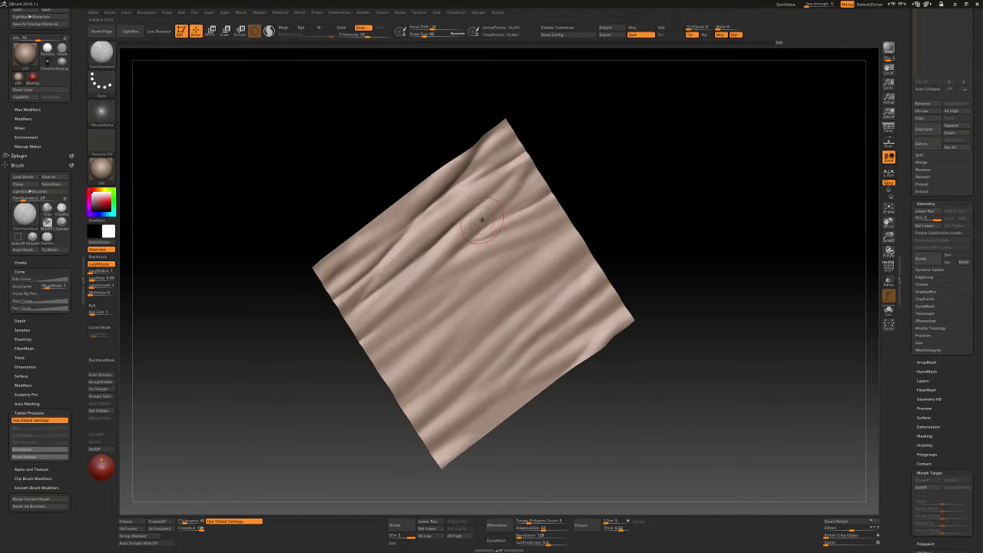
pyautogui.keyDown('shift'); pyautogui.moveTo(481, 220); pyautogui.dragTo(488, 209); pyautogui.keyUp('shift')
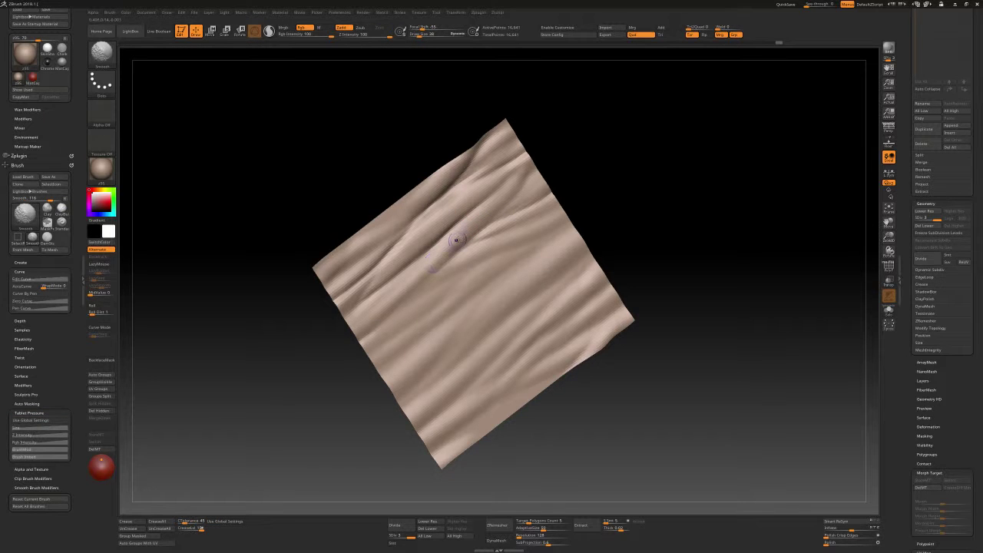
# Cut and extend a new crease on the cloth's right side, then enlarge the brush to about 170
pyautogui.moveTo(408, 281)
pyautogui.mouseDown(button='right')
pyautogui.moveTo(445, 237)
pyautogui.moveTo(437, 266)
pyautogui.mouseUp(button='right')
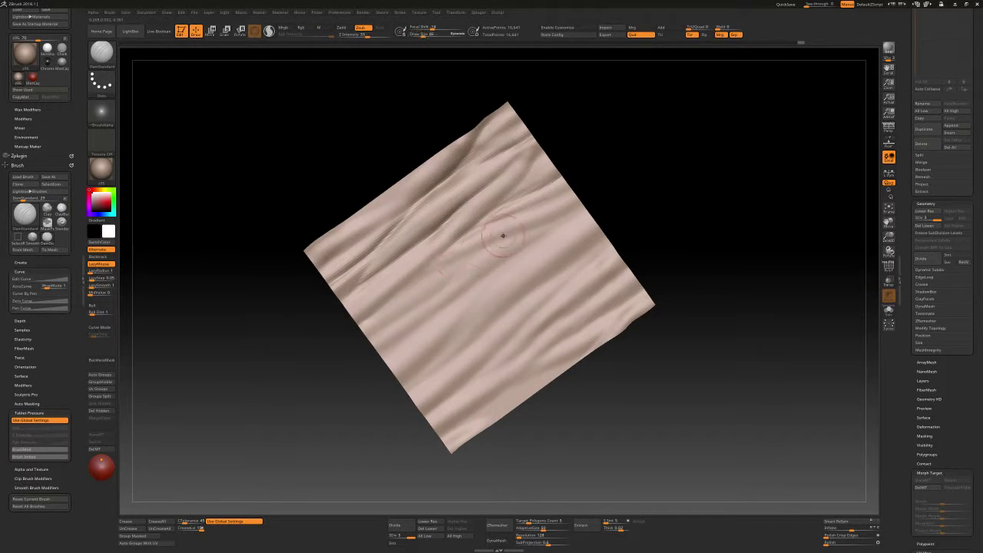
pyautogui.moveTo(503, 235); pyautogui.dragTo(519, 226)
pyautogui.moveTo(447, 263); pyautogui.dragTo(473, 253)
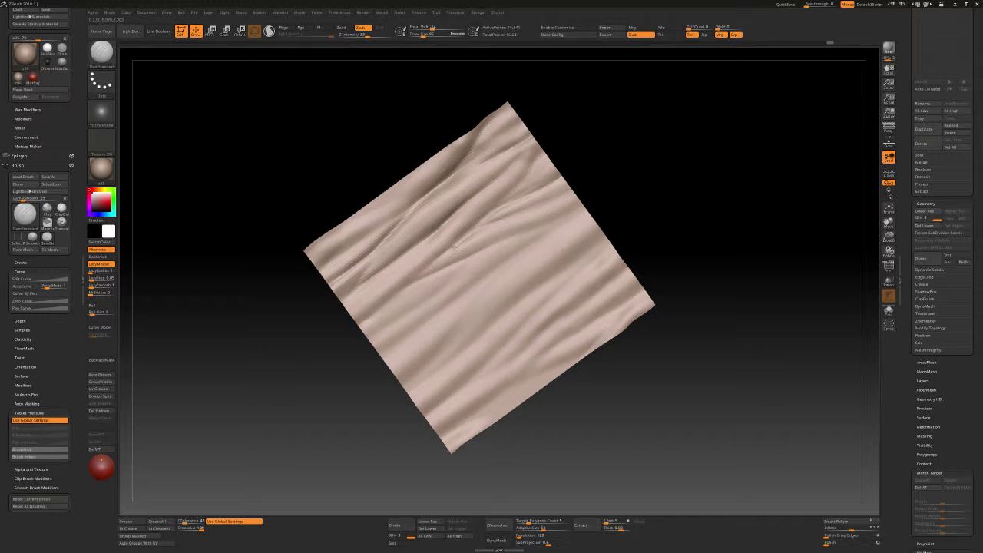
pyautogui.moveTo(428, 273); pyautogui.dragTo(481, 229, button='right')
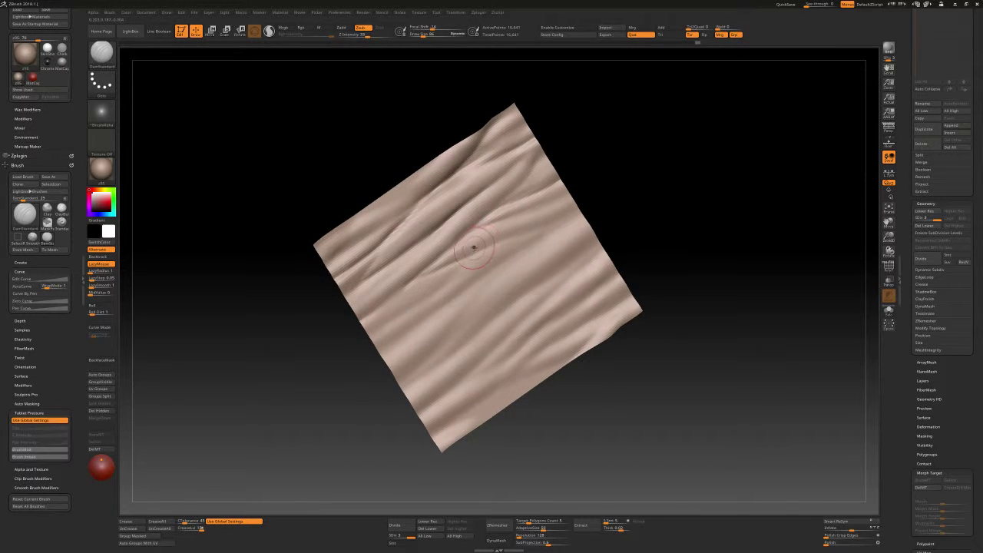
pyautogui.press(']')
pyautogui.press(']')
pyautogui.press(']')
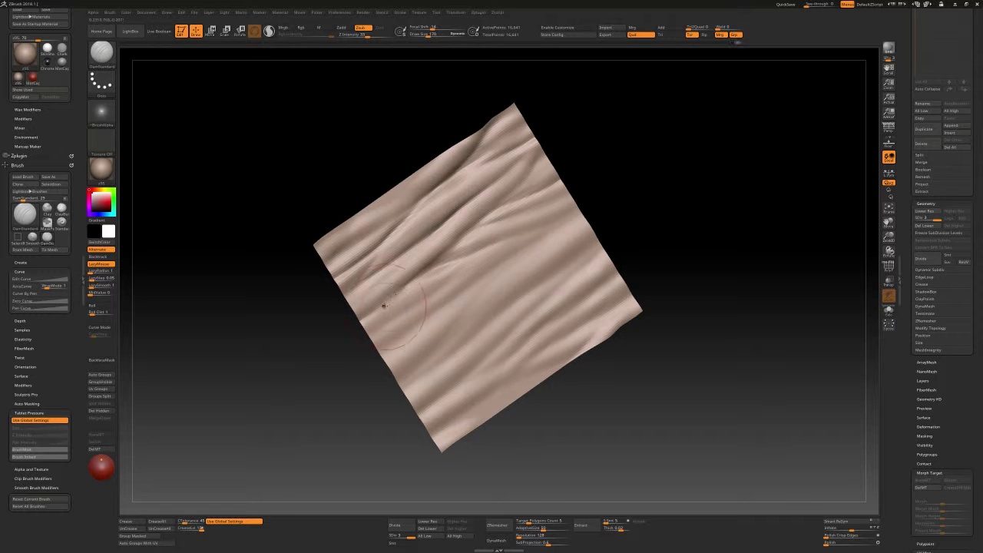
# Carve two crease strokes across the cloth's centre from a flatter view
pyautogui.moveTo(397, 292); pyautogui.dragTo(468, 235, button='right')
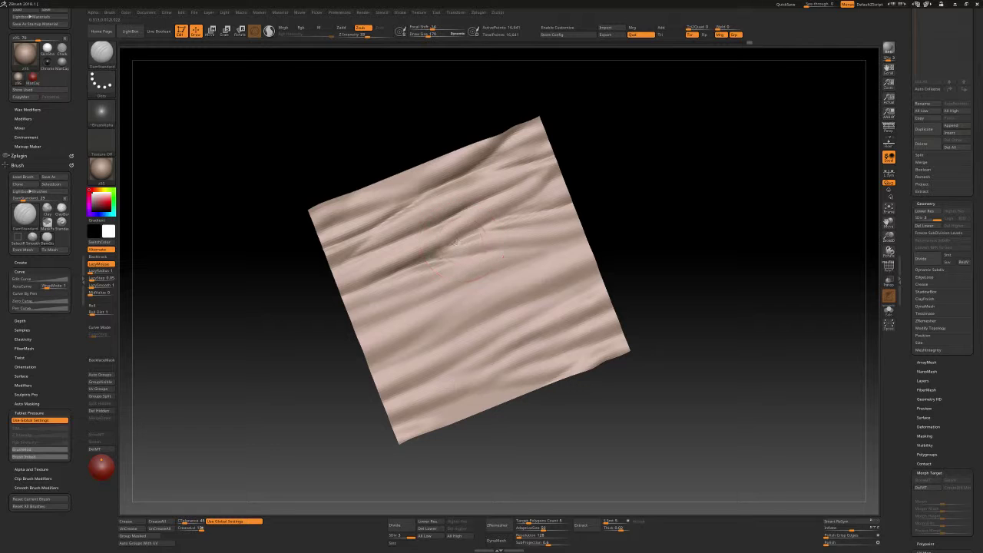
pyautogui.moveTo(461, 184); pyautogui.dragTo(506, 245)
pyautogui.moveTo(367, 257); pyautogui.dragTo(444, 252)
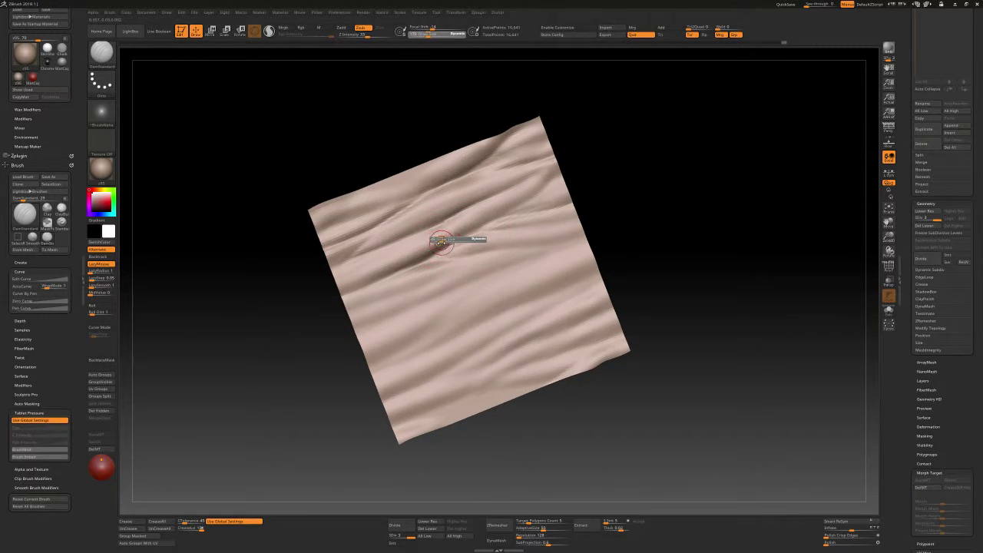
# Smooth rough spots in the wrinkles with Shift while orbiting the cloth to new angles
pyautogui.press('shift')
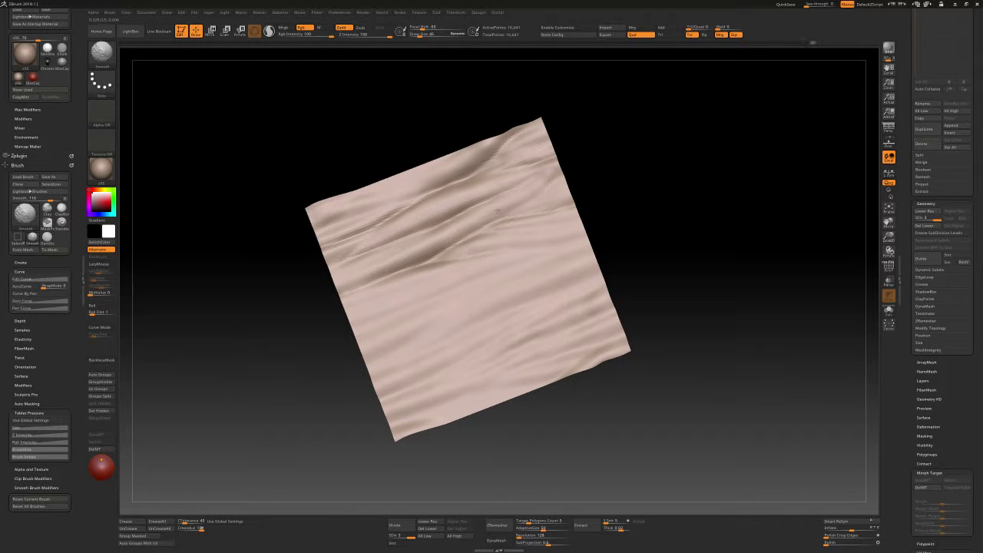
pyautogui.moveTo(493, 213); pyautogui.dragTo(423, 230, button='right')
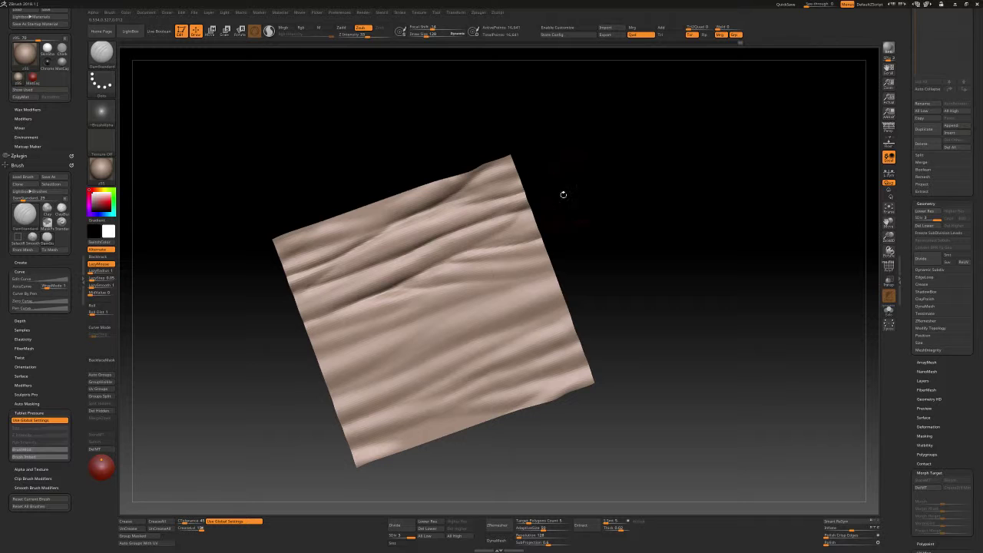
pyautogui.moveTo(567, 193); pyautogui.dragTo(387, 256)
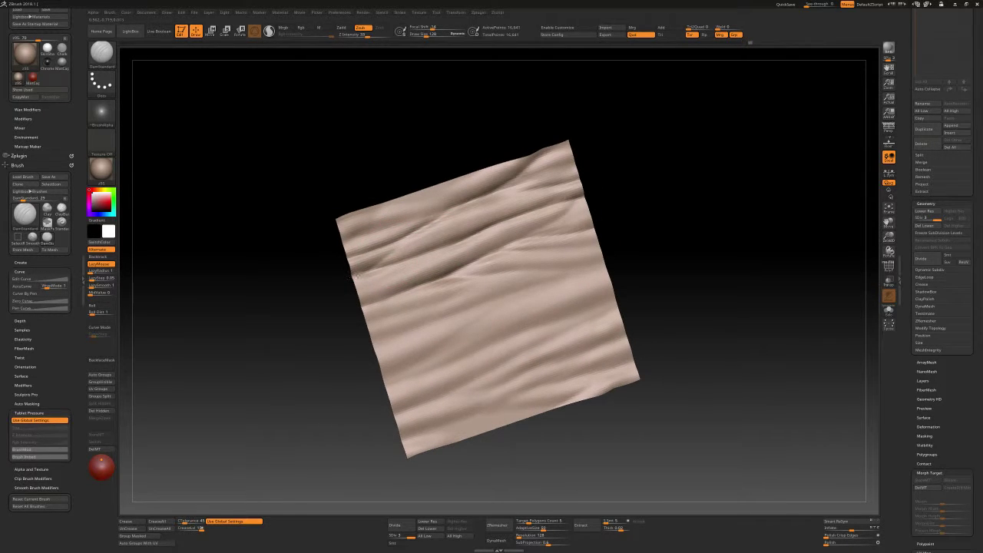
pyautogui.moveTo(368, 267); pyautogui.dragTo(444, 240)
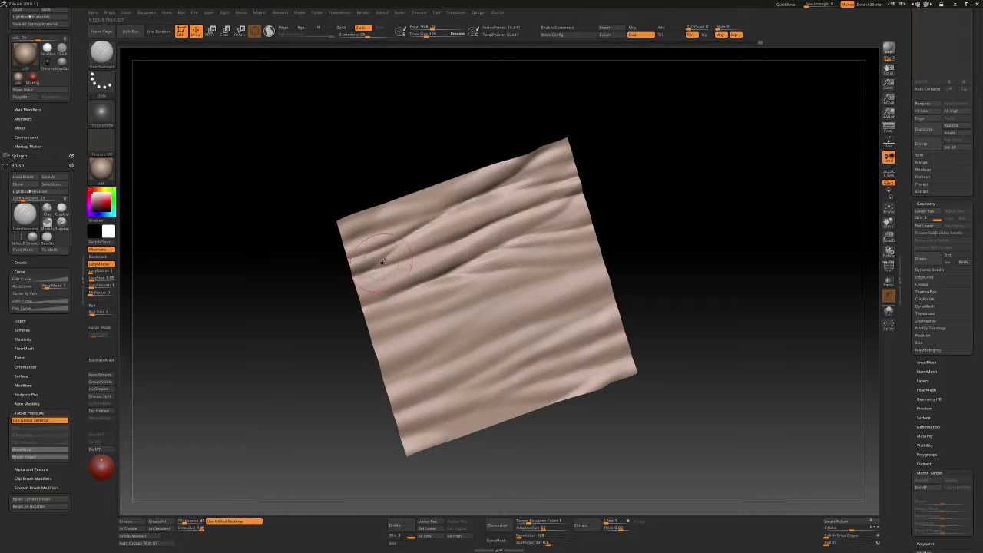
pyautogui.press('s')
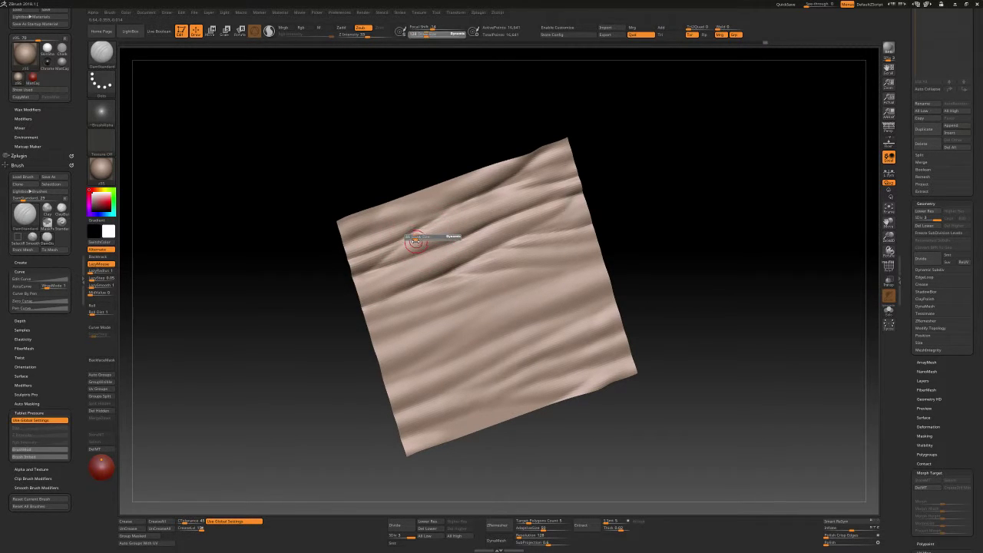
pyautogui.press('shift')
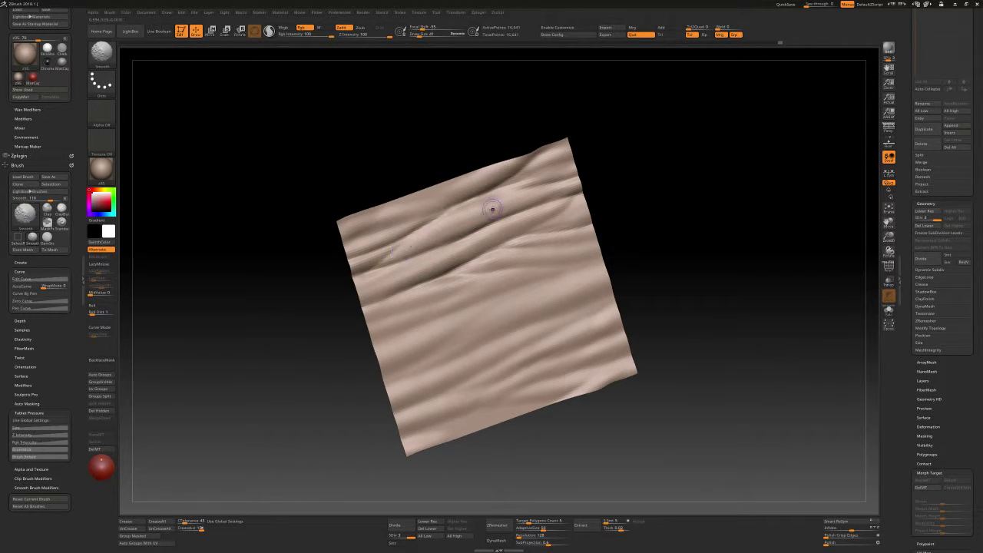
pyautogui.moveTo(520, 192); pyautogui.dragTo(484, 222, button='right')
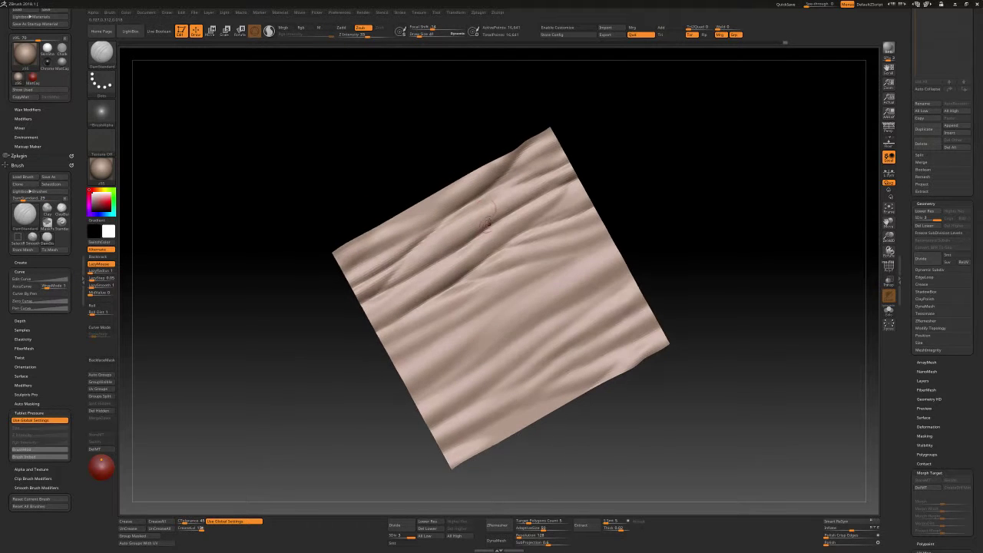
# Switch to the Standard brush, shrink it from 116 to 62, and smooth briefly with Shift
pyautogui.moveTo(493, 189)
pyautogui.mouseDown(button='right')
pyautogui.moveTo(500, 175)
pyautogui.moveTo(537, 230)
pyautogui.mouseUp(button='right')
pyautogui.press('shift')
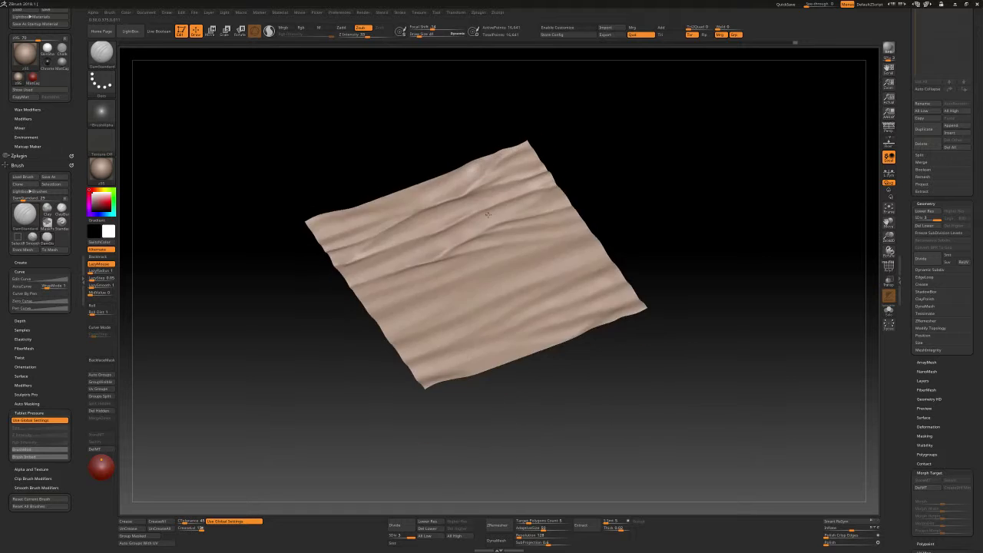
pyautogui.moveTo(504, 282)
pyautogui.mouseDown(button='right')
pyautogui.moveTo(516, 228)
pyautogui.moveTo(487, 230)
pyautogui.moveTo(520, 178)
pyautogui.mouseUp(button='right')
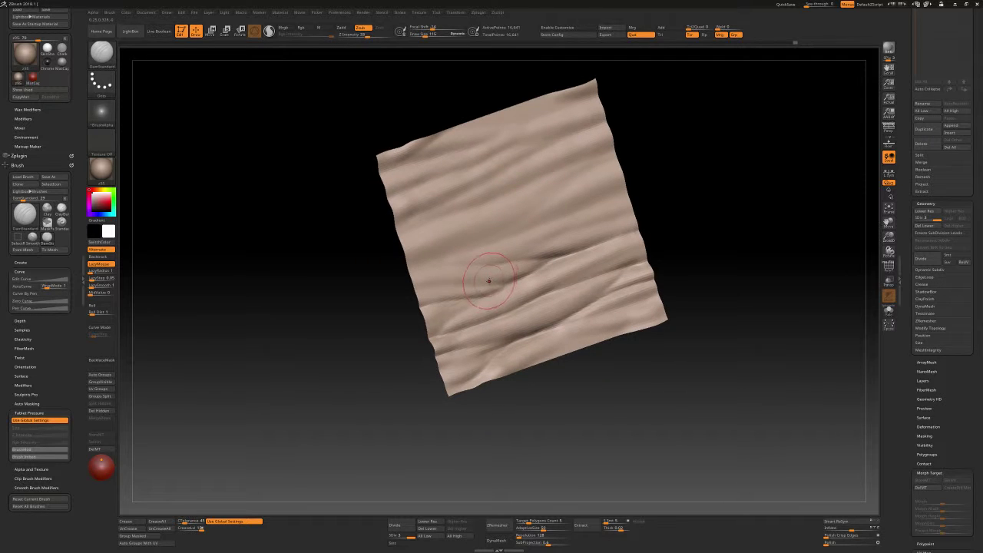
pyautogui.press('b')
pyautogui.press('s')
pyautogui.press('t')
pyautogui.press('[')
pyautogui.press('[')
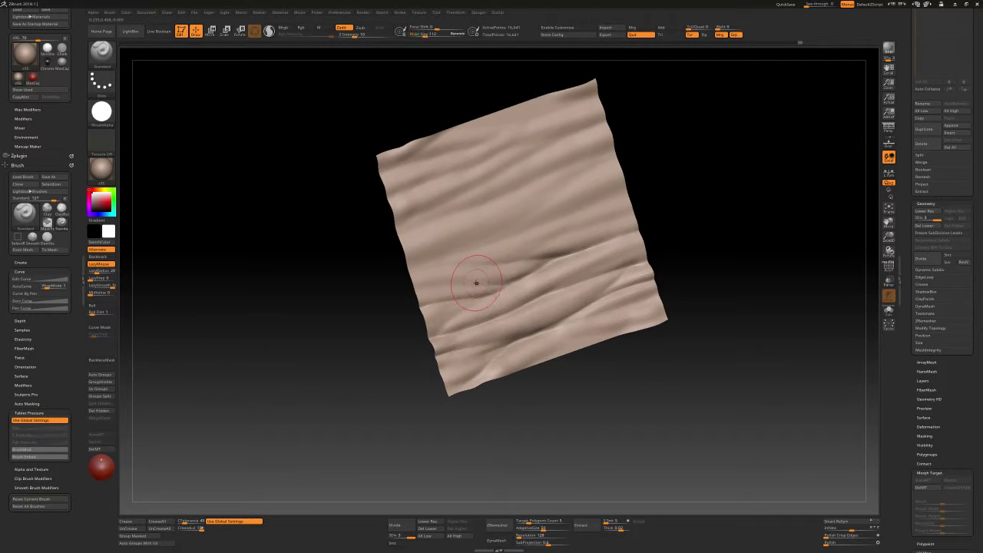
pyautogui.press('[')
pyautogui.press('[')
pyautogui.press('shift')
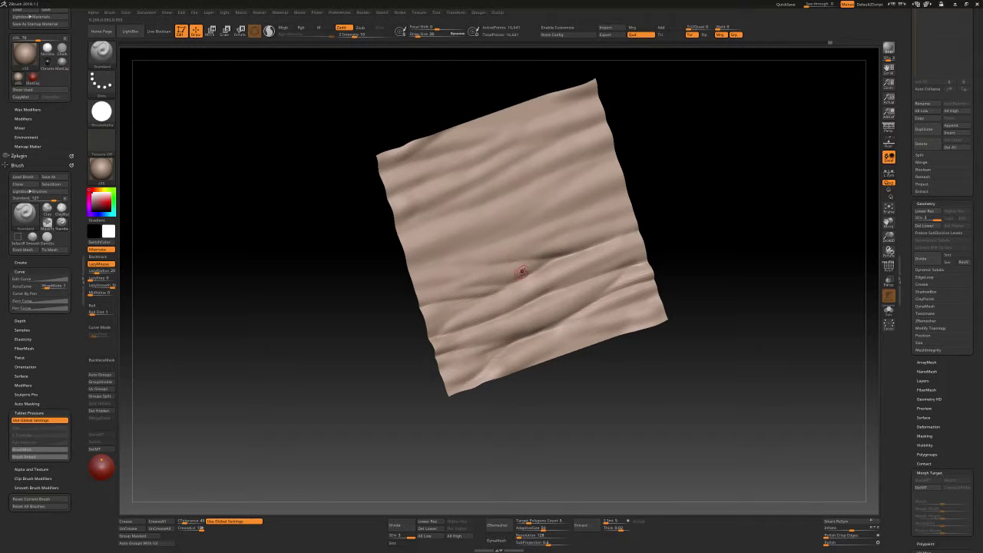
pyautogui.press('shift')
pyautogui.moveTo(509, 259)
pyautogui.mouseDown(button='right')
pyautogui.moveTo(501, 273)
pyautogui.moveTo(578, 238)
pyautogui.mouseUp(button='right')
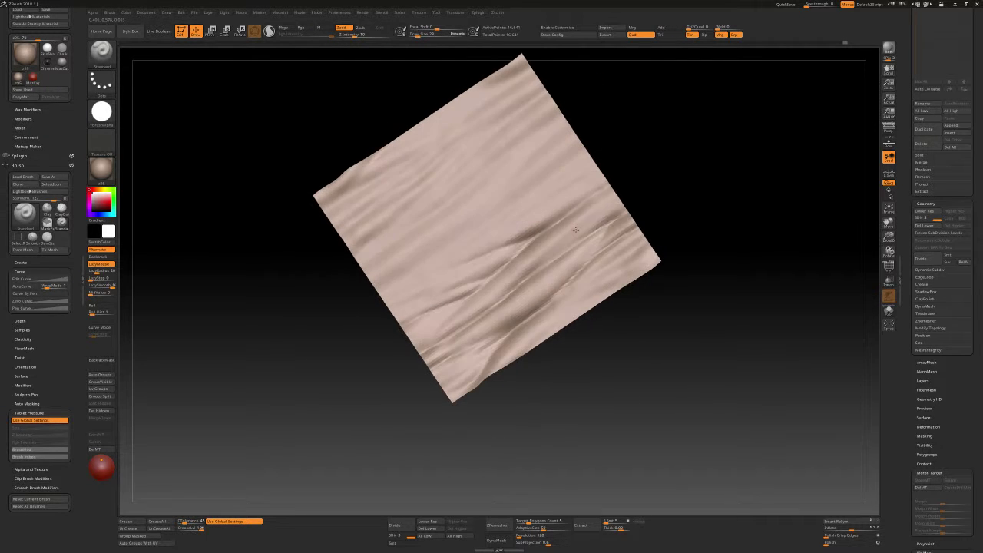
# Switch to DamStandard, raise the size from 28 to 62, and carve a short crease
pyautogui.press('b')
pyautogui.press('d')
pyautogui.press('s')
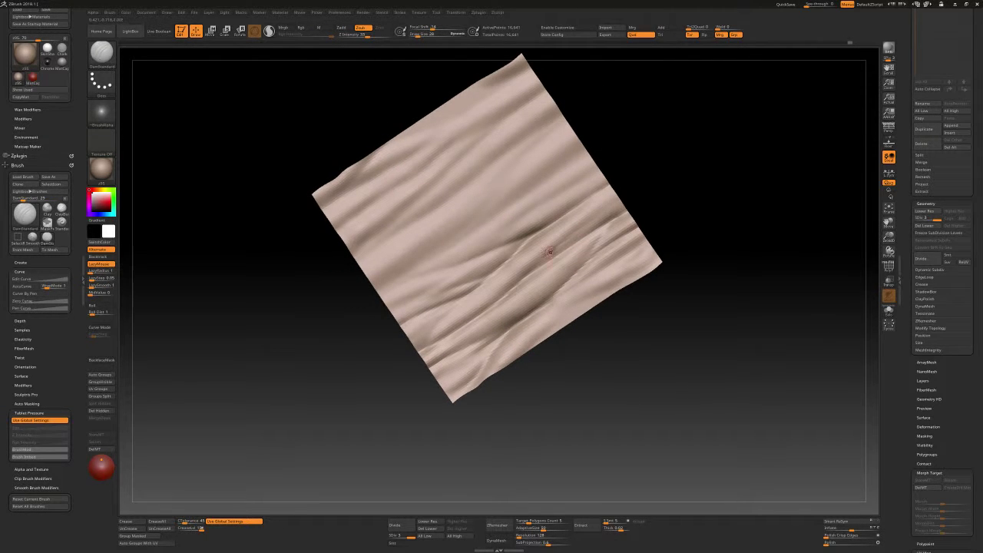
pyautogui.press('s')
pyautogui.moveTo(549, 252); pyautogui.dragTo(591, 223)
pyautogui.moveTo(546, 259)
pyautogui.mouseDown()
pyautogui.moveTo(538, 264)
pyautogui.moveTo(521, 218)
pyautogui.moveTo(546, 205)
pyautogui.mouseUp()
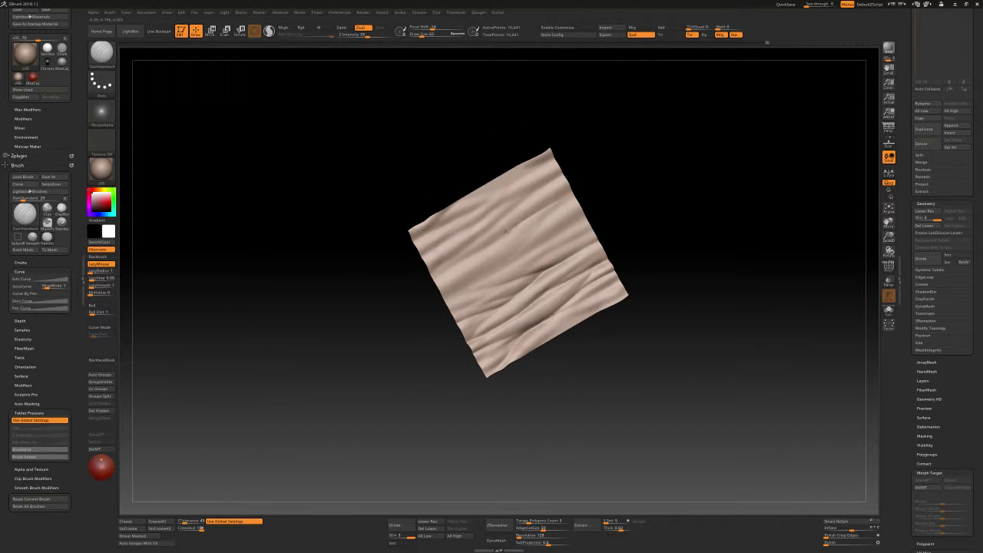
# Frame the cloth, raise the brush size to 168, and carve a crease across the upper area
pyautogui.press('f')
pyautogui.press('s')
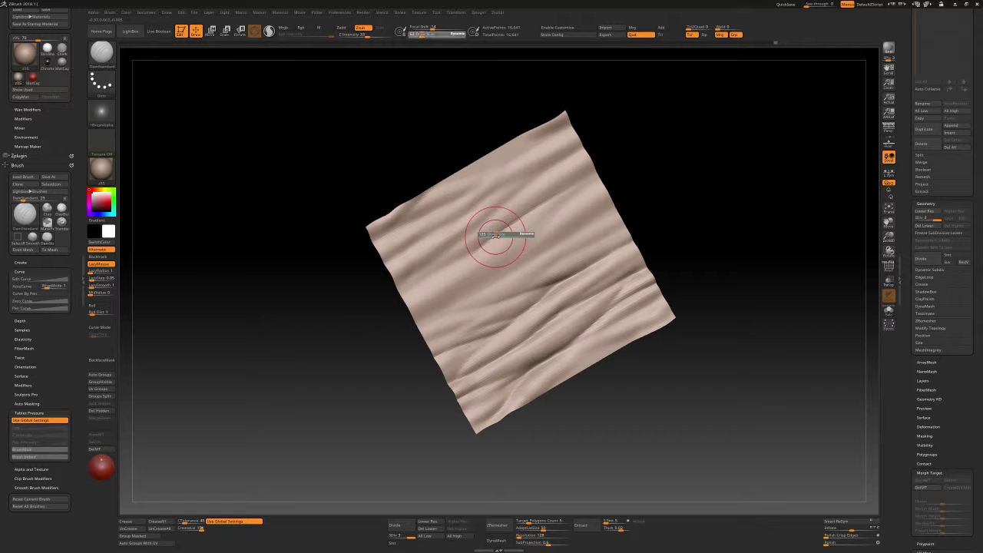
pyautogui.moveTo(495, 236); pyautogui.dragTo(548, 202)
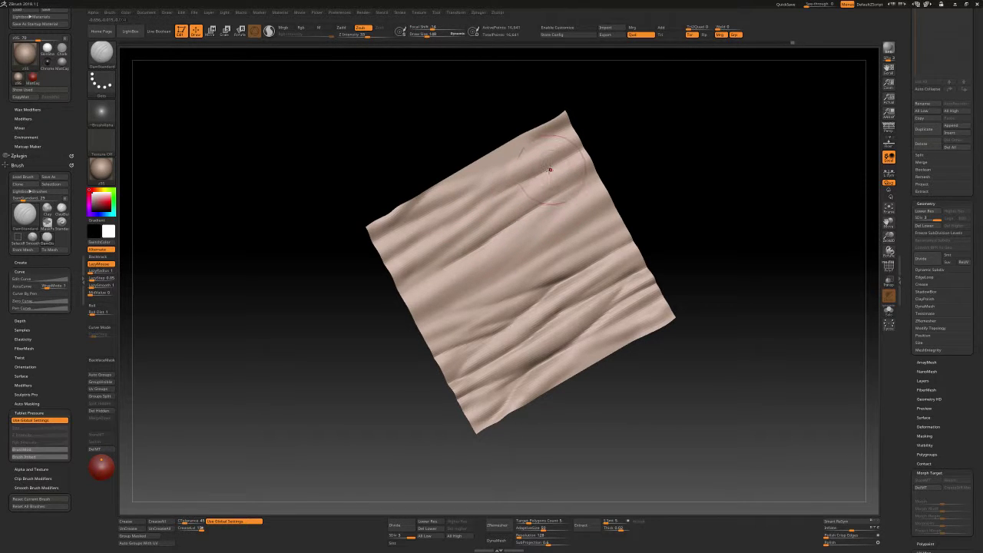
pyautogui.moveTo(445, 210); pyautogui.dragTo(457, 221, button='right')
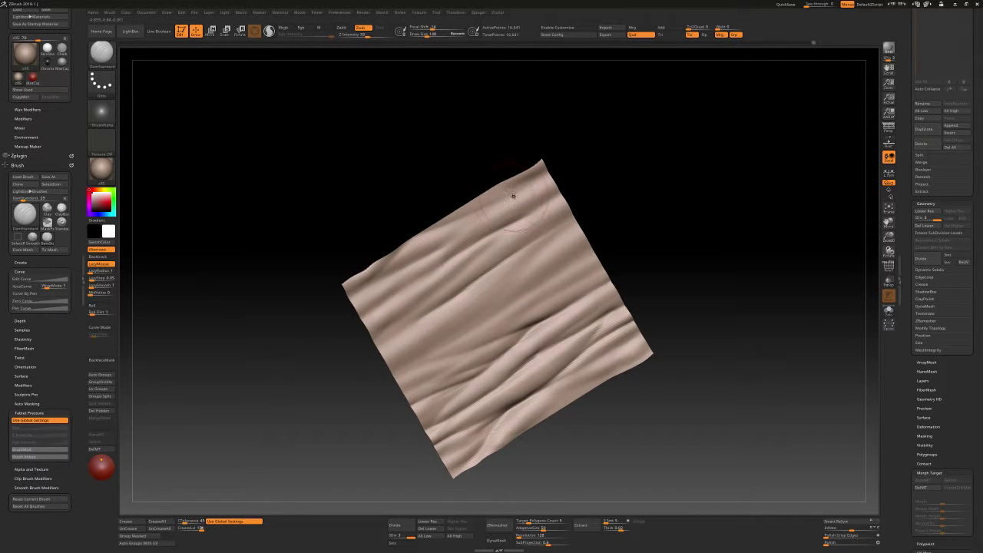
pyautogui.moveTo(466, 213); pyautogui.dragTo(500, 191)
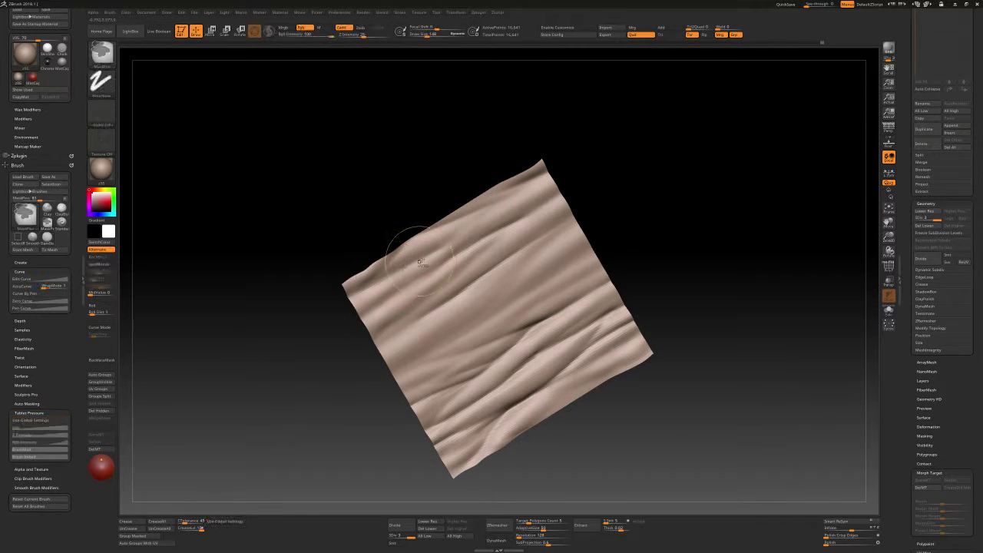
# Add small crease marks near the cloth's left corner and set brush size to 210, then about 148
pyautogui.moveTo(388, 273); pyautogui.dragTo(367, 289)
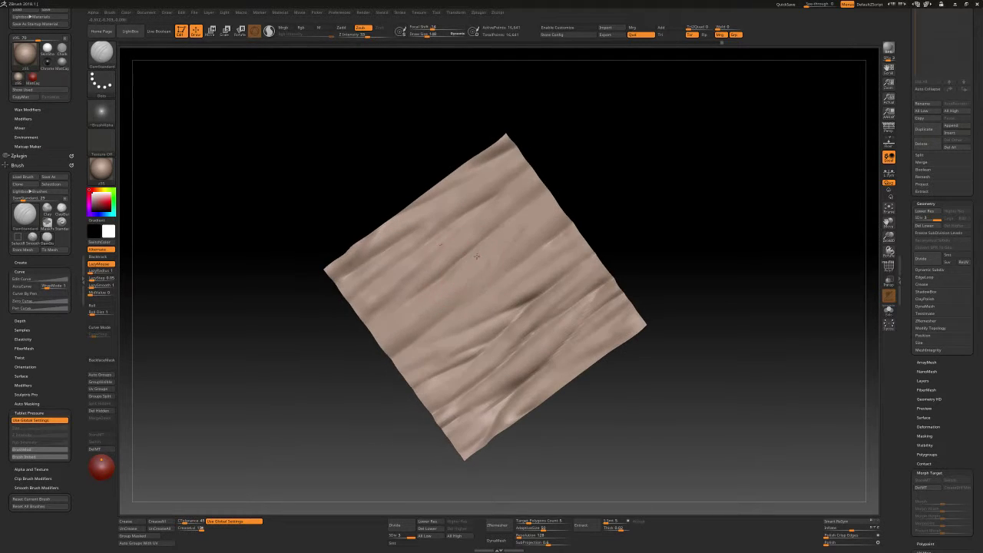
pyautogui.press(']')
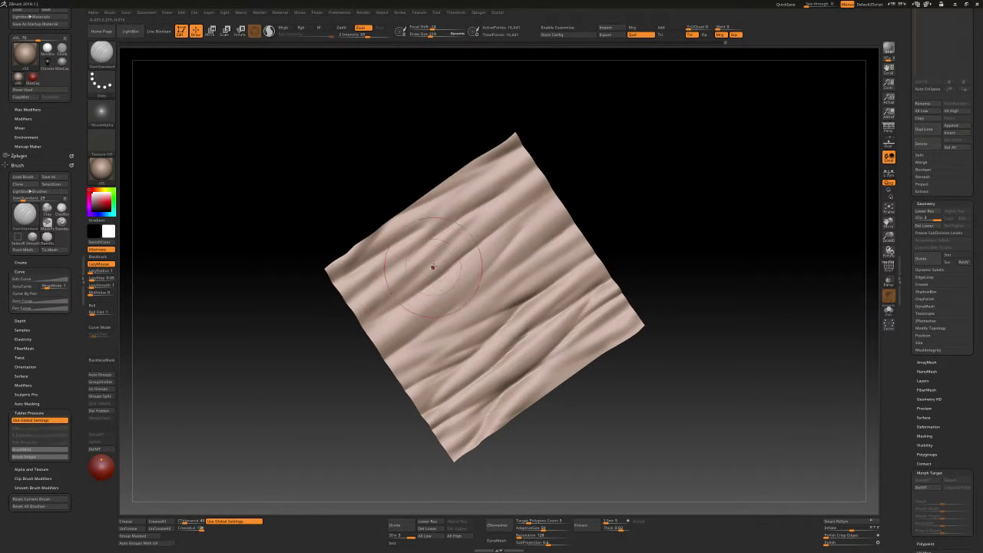
pyautogui.press('[')
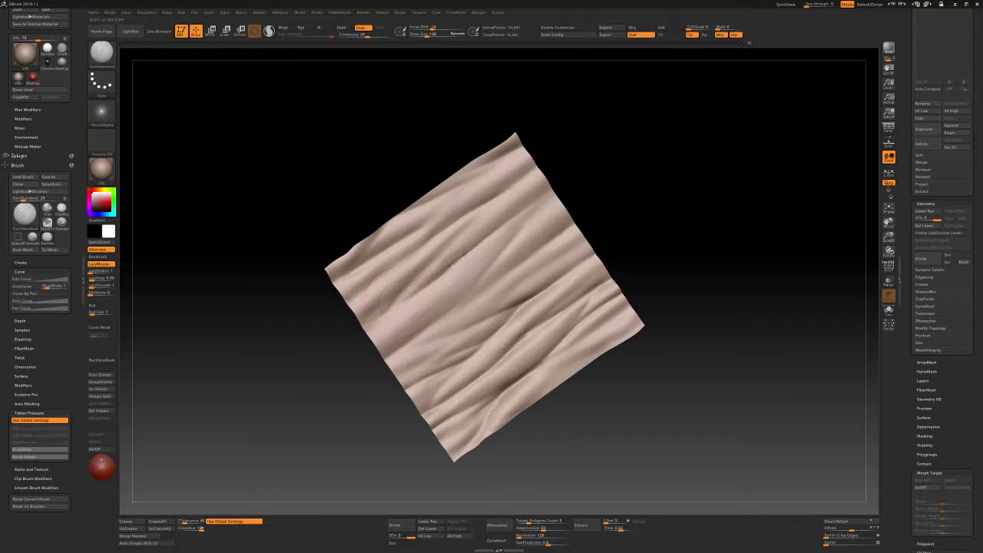
pyautogui.moveTo(432, 286); pyautogui.dragTo(480, 259, button='right')
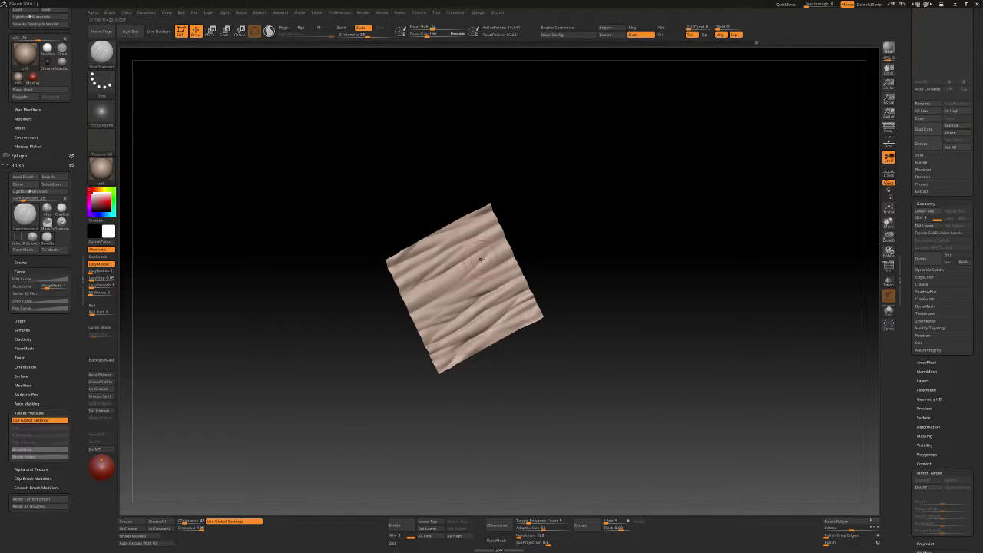
# Discard the unsaved changes and load the Bio_DispPlane.ZPR project
pyautogui.hotkey('ctrl', 'n')
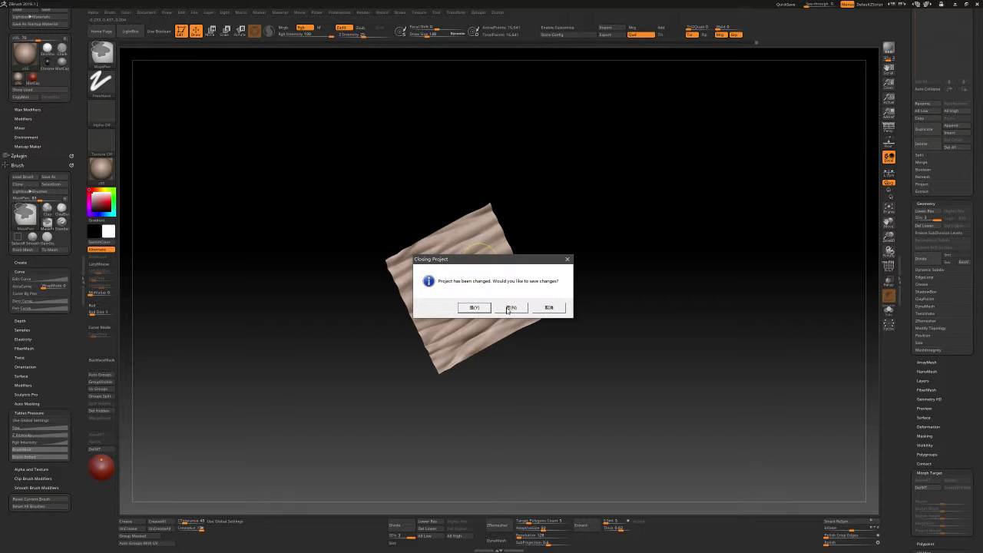
pyautogui.click(507, 308)
pyautogui.click(404, 192)
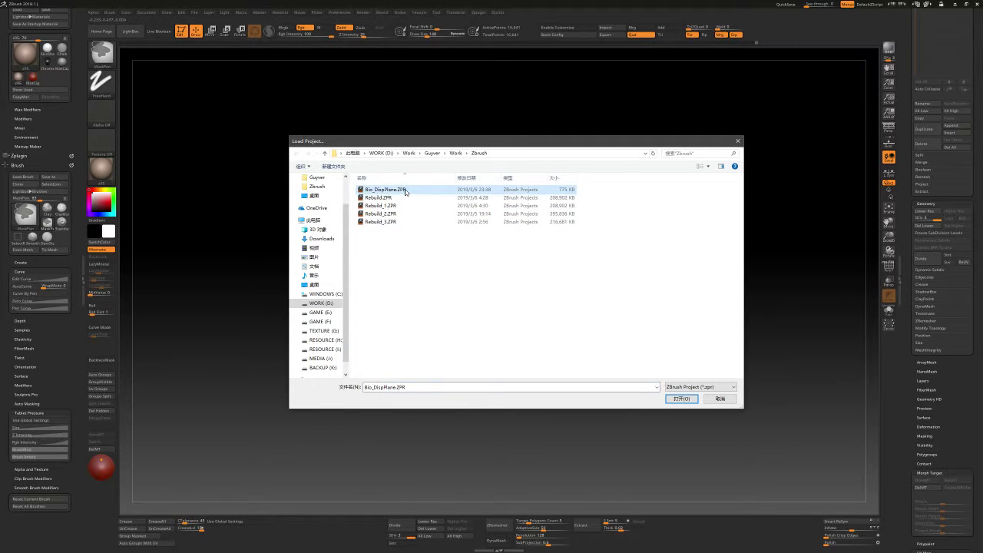
pyautogui.doubleClick(405, 191)
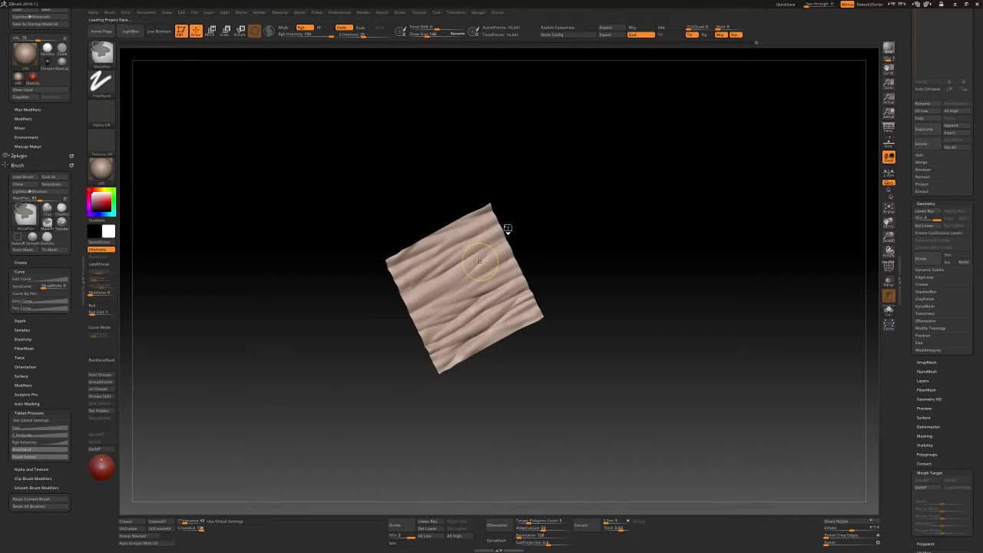
pyautogui.moveTo(508, 225); pyautogui.dragTo(584, 254, button='right')
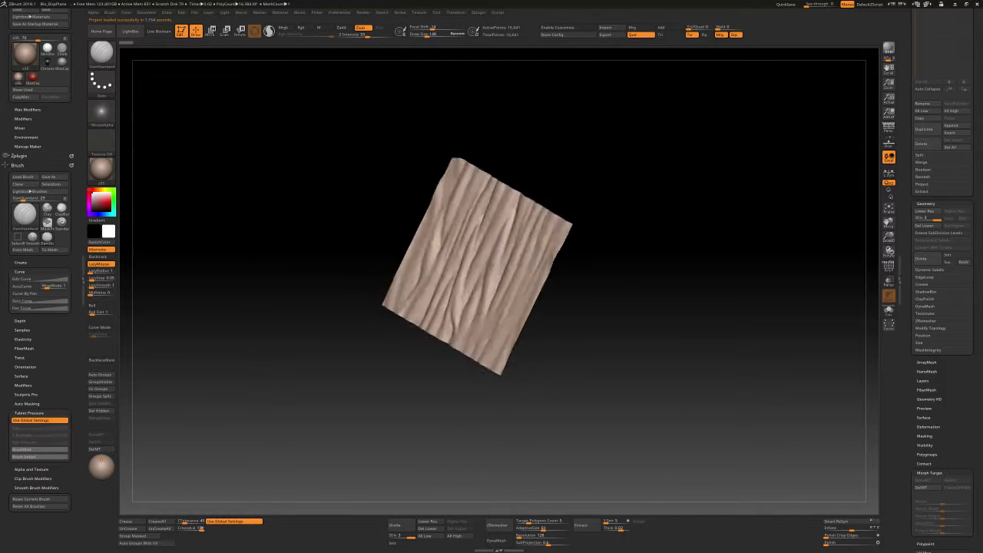
# Zoom in on the cloth and pick the Standard brush at a size of about 40
pyautogui.moveTo(491, 284)
pyautogui.mouseDown(button='right')
pyautogui.moveTo(510, 270)
pyautogui.moveTo(496, 304)
pyautogui.moveTo(471, 258)
pyautogui.mouseUp(button='right')
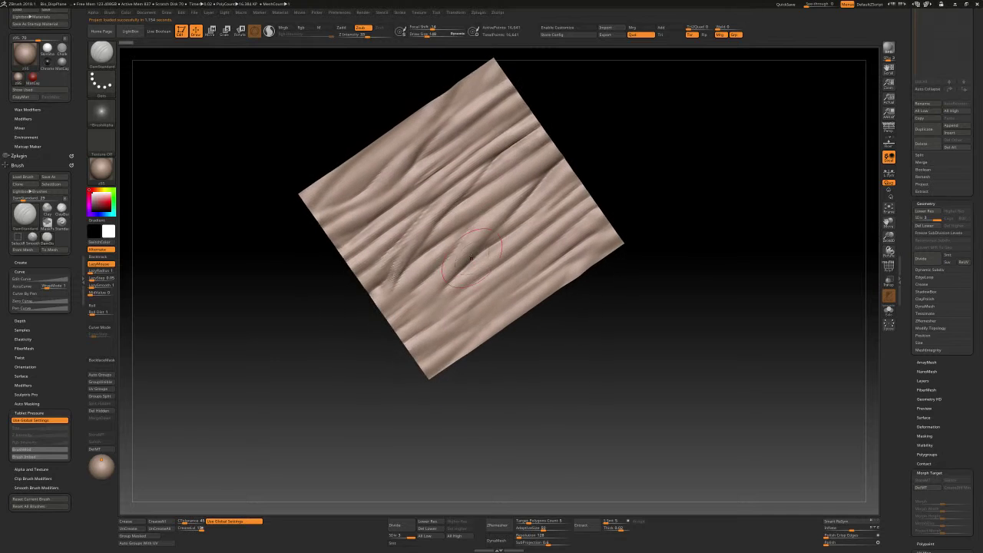
pyautogui.press('[')
pyautogui.press('b')
pyautogui.press('s')
pyautogui.press('t')
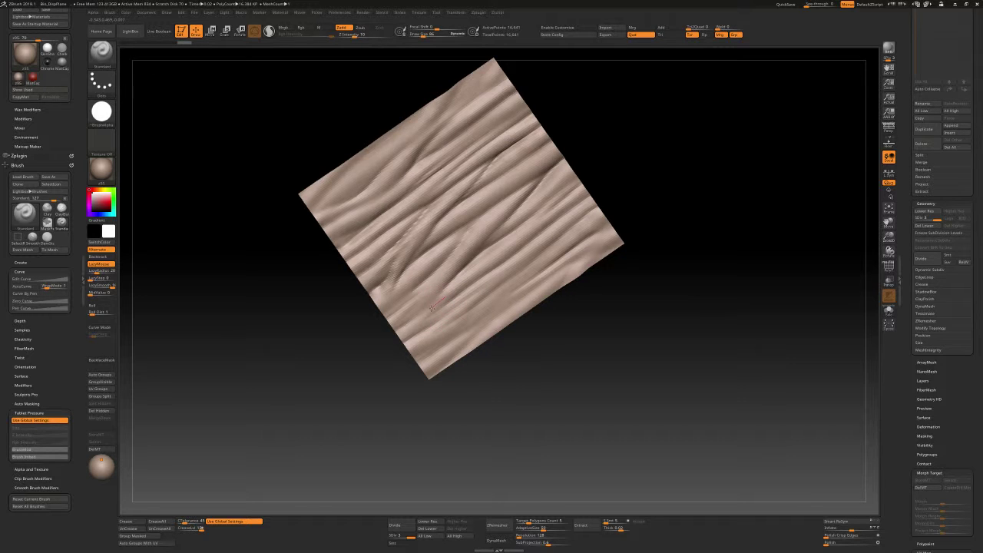
pyautogui.press('[')
# Redo 13 history steps with Ctrl+Shift+Z to bring back the stronger wrinkles
pyautogui.hotkey('ctrl', 'shift', 'z')
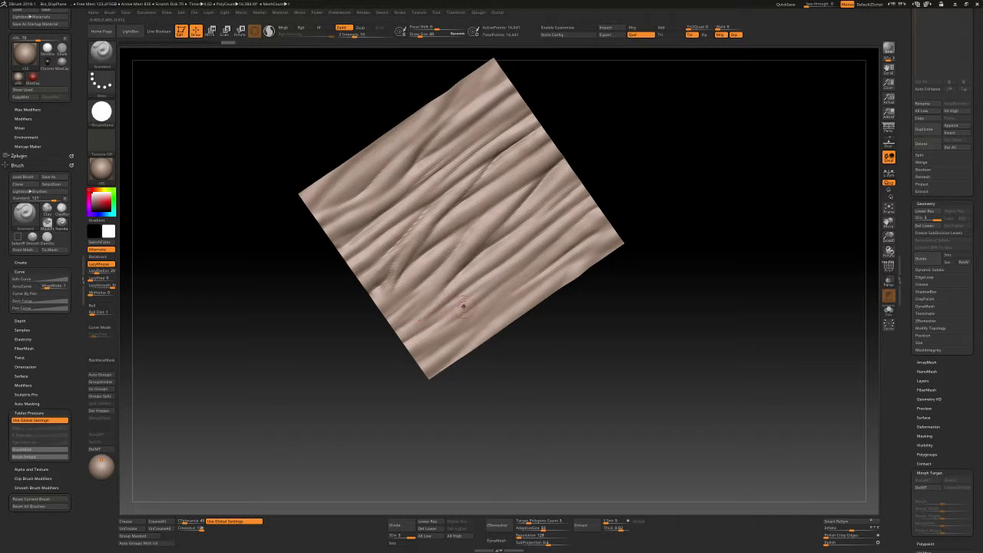
pyautogui.hotkey('ctrl', 'shift', 'z')
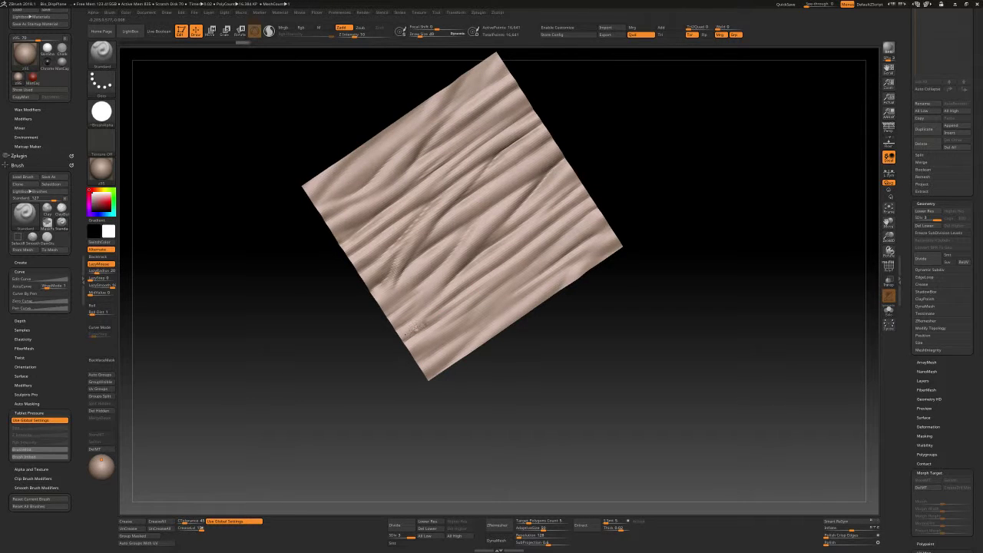
pyautogui.hotkey('ctrl', 'shift', 'z')
pyautogui.press(']')
pyautogui.press(']')
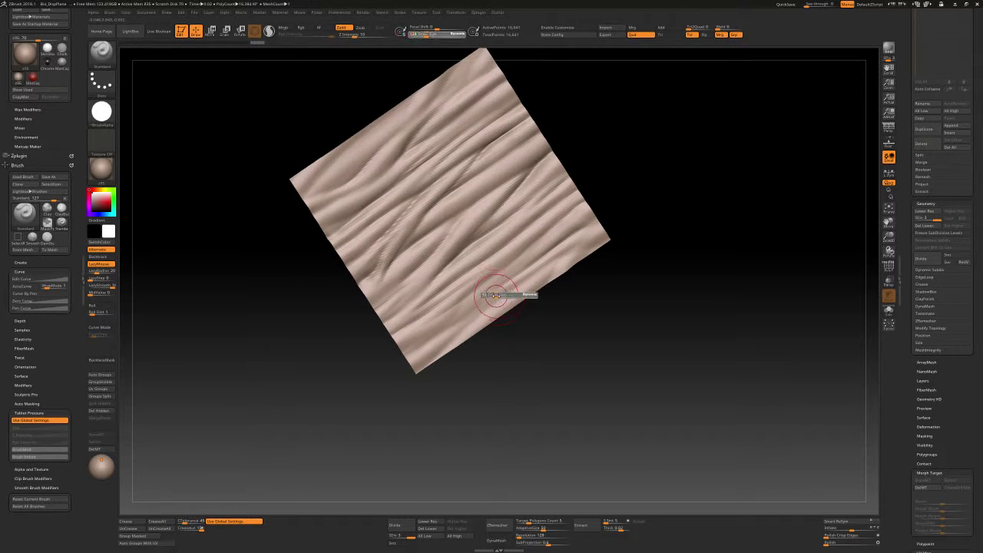
pyautogui.press(']')
pyautogui.hotkey('ctrl', 'shift', 'z')
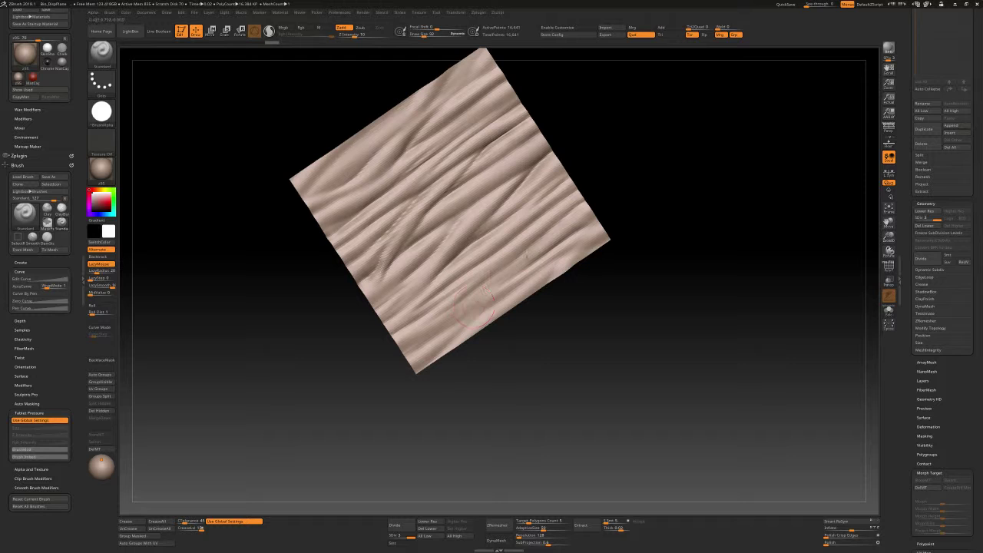
pyautogui.hotkey('ctrl', 'shift', 'z')
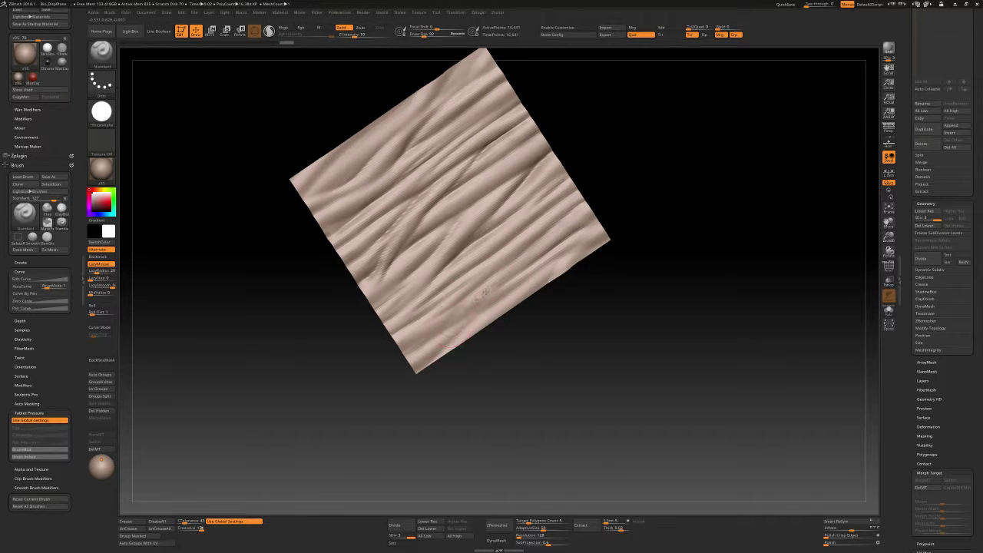
pyautogui.hotkey('ctrl', 'shift', 'z')
pyautogui.hotkey('ctrl', 'shift', 'z')
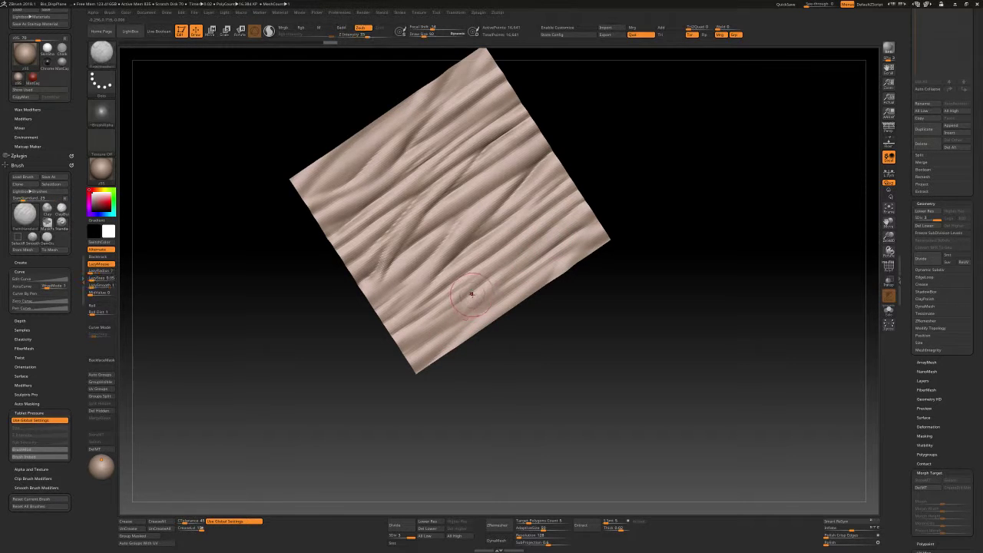
pyautogui.hotkey('ctrl', 'shift', 'z')
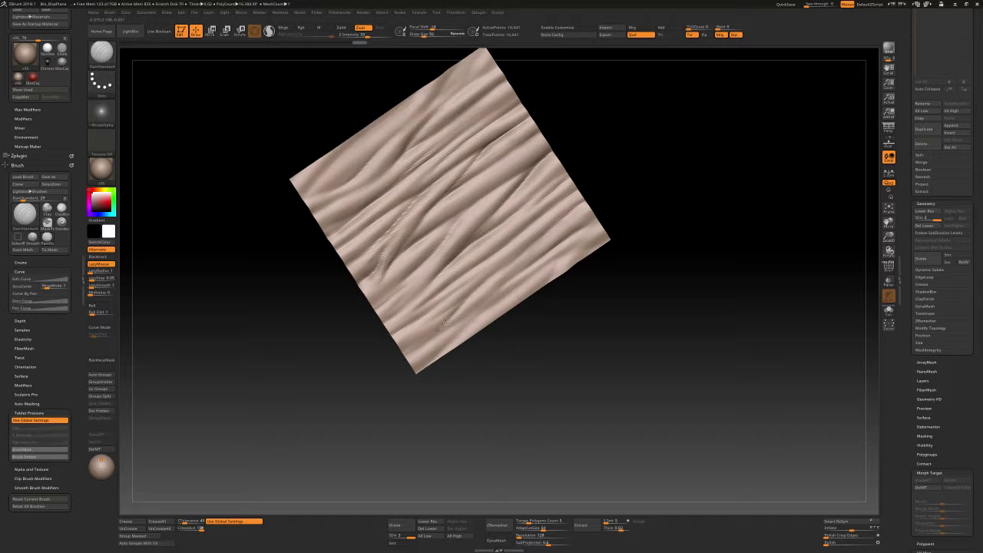
pyautogui.hotkey('ctrl', 'shift', 'z')
pyautogui.hotkey('ctrl', 'shift', 'z')
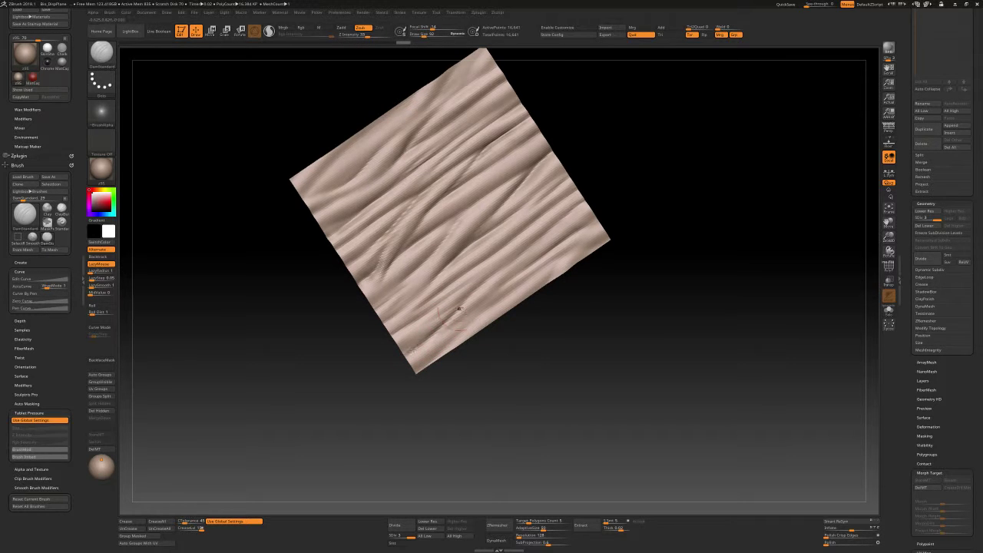
pyautogui.hotkey('ctrl', 'shift', 'z')
pyautogui.hotkey('ctrl', 'shift', 'z')
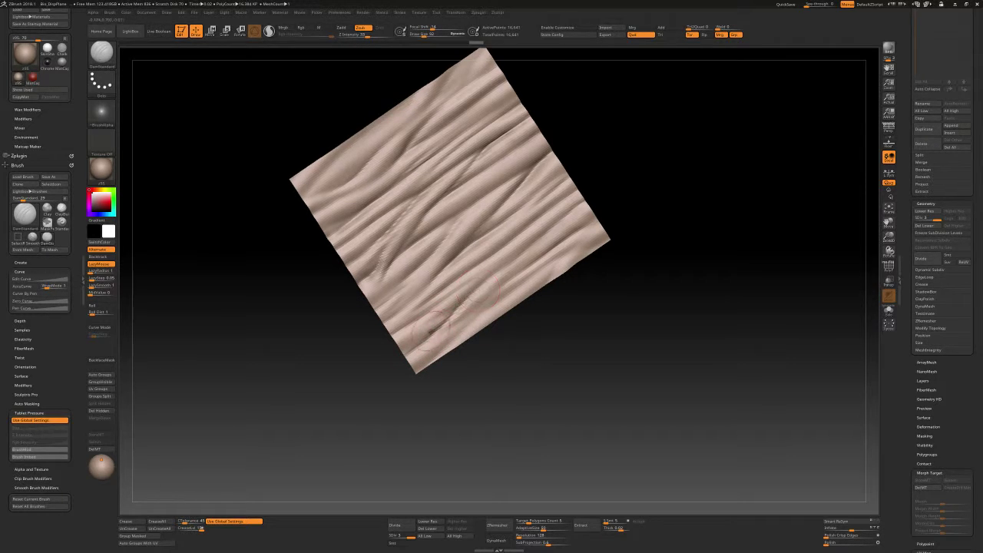
pyautogui.hotkey('ctrl', 'shift', 'z')
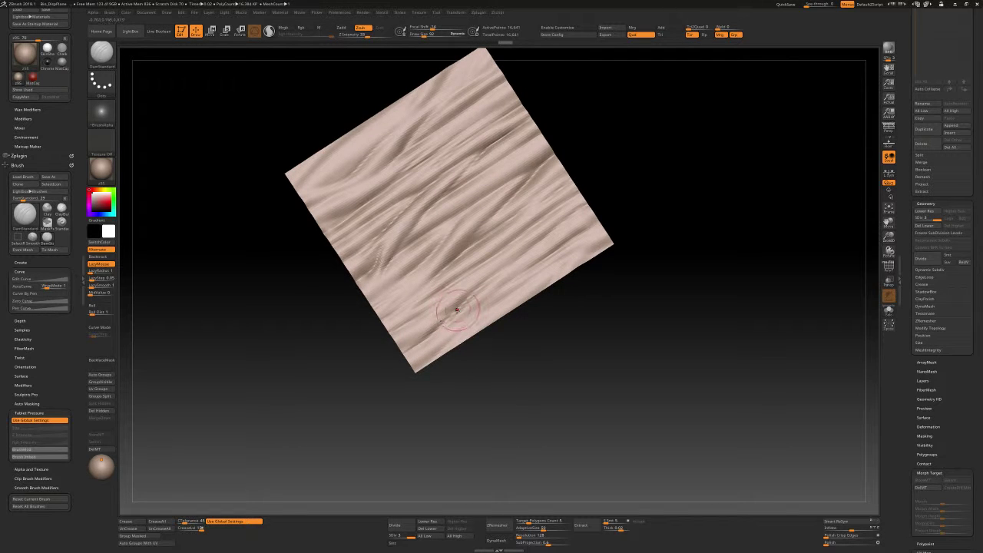
pyautogui.hotkey('ctrl', 'shift', 'z')
pyautogui.press(']')
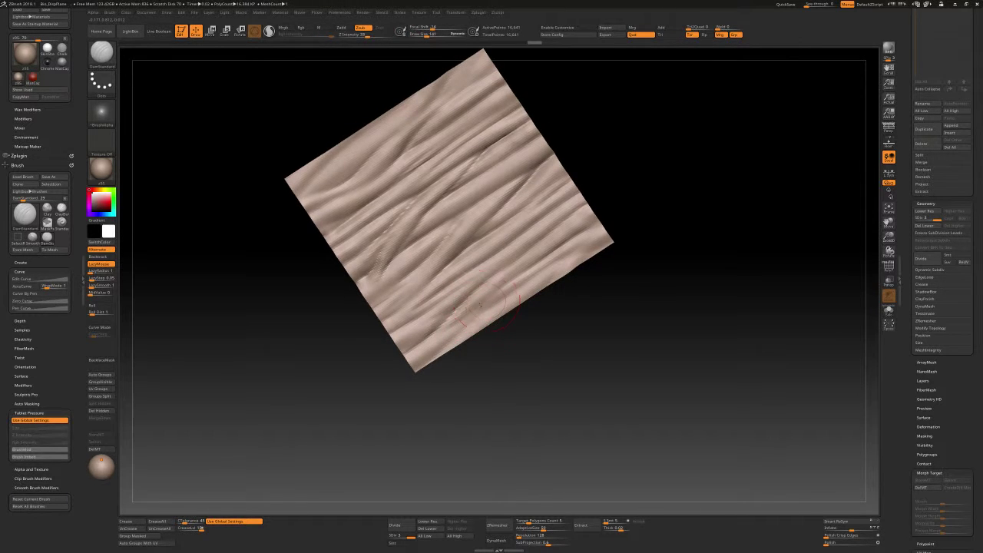
pyautogui.hotkey('ctrl', 'shift', 'z')
pyautogui.hotkey('ctrl', 'shift', 'z')
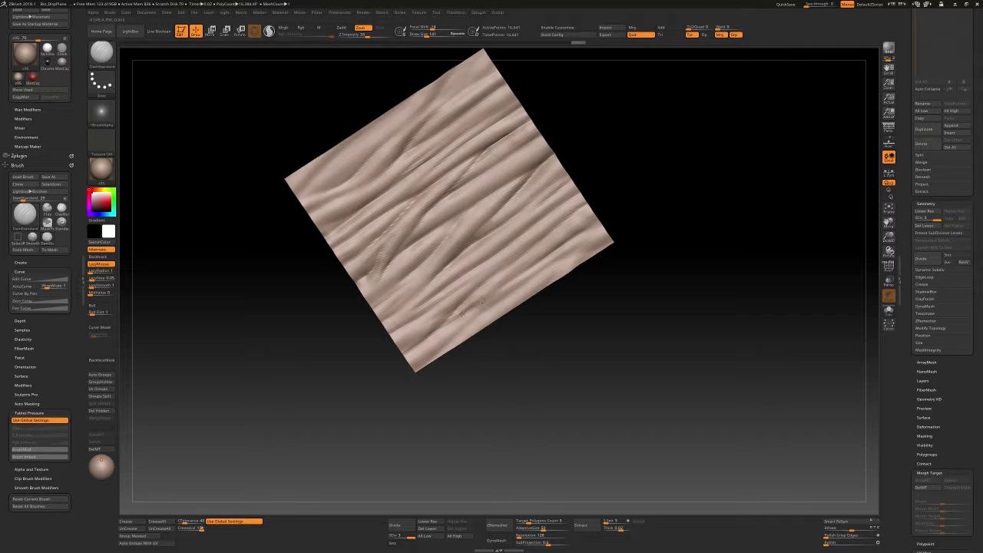
pyautogui.hotkey('ctrl', 'shift', 'z')
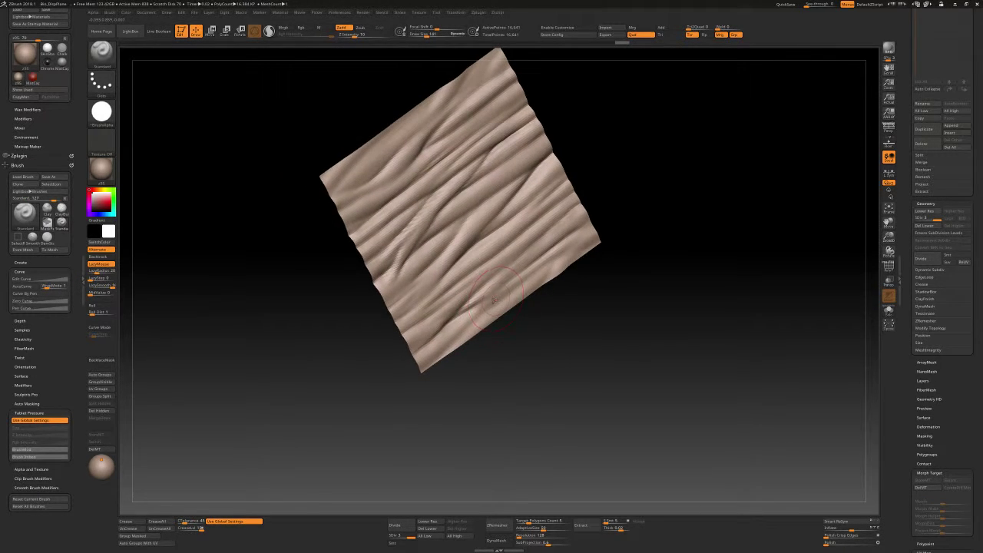
# Shrink the brush to 66 and redo the last steps back to the wrinkled upright plane
pyautogui.press('[')
pyautogui.press('[')
pyautogui.hotkey('ctrl', 'shift', 'z')
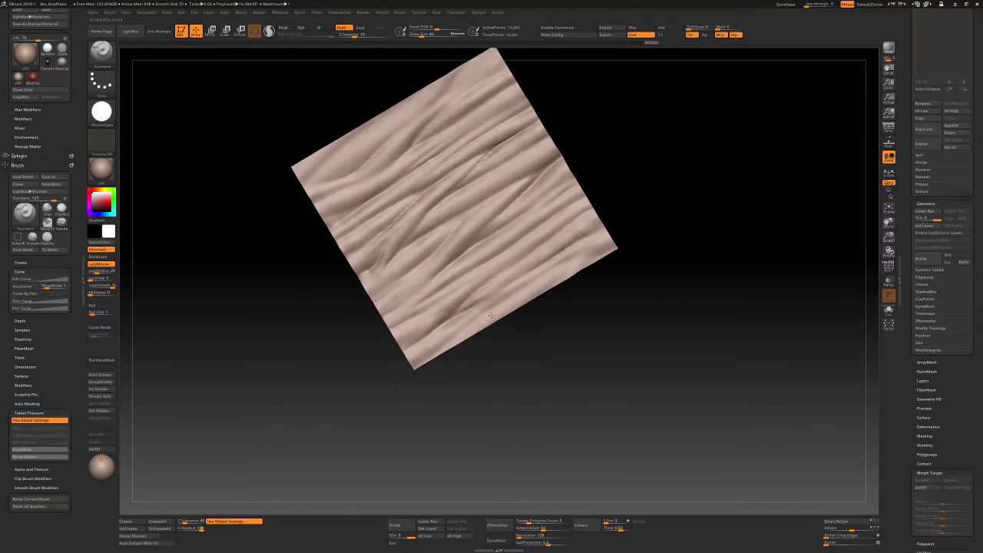
pyautogui.hotkey('ctrl', 'shift', 'z')
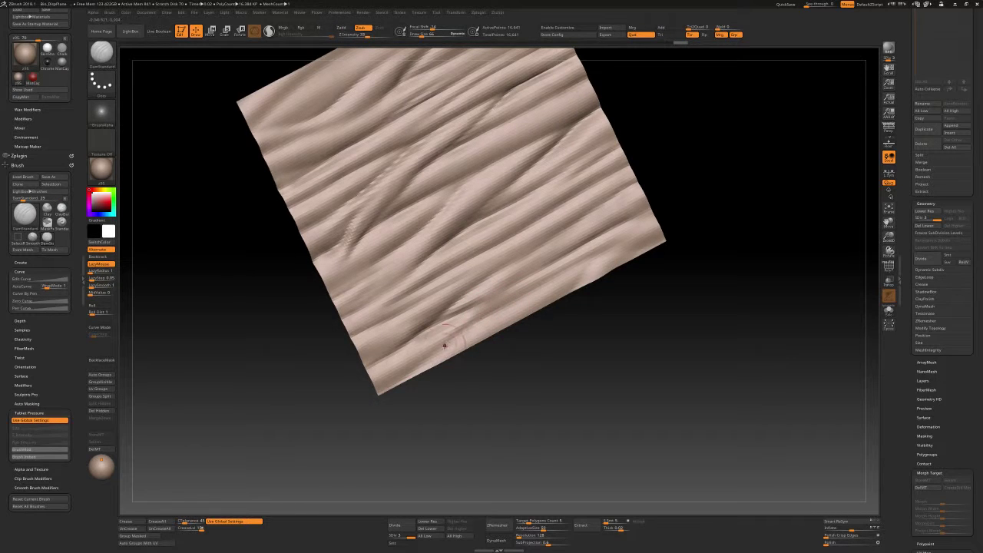
pyautogui.hotkey('ctrl', 'shift', 'z')
pyautogui.hotkey('ctrl', 'shift', 'z')
pyautogui.hotkey('ctrl', 'shift', 'z')
pyautogui.hotkey('ctrl', 'shift', 'z')
pyautogui.hotkey('ctrl', 'shift', 'z')
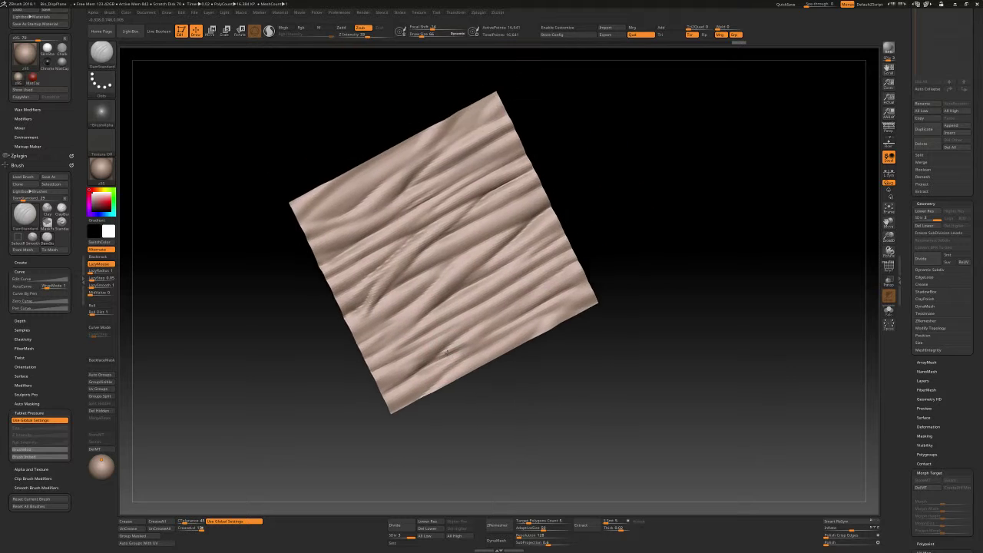
pyautogui.hotkey('ctrl', 'shift', 'z')
pyautogui.hotkey('ctrl', 'shift', 'z')
pyautogui.hotkey('ctrl', 'shift', 'z')
pyautogui.hotkey('ctrl', 'shift', 'z')
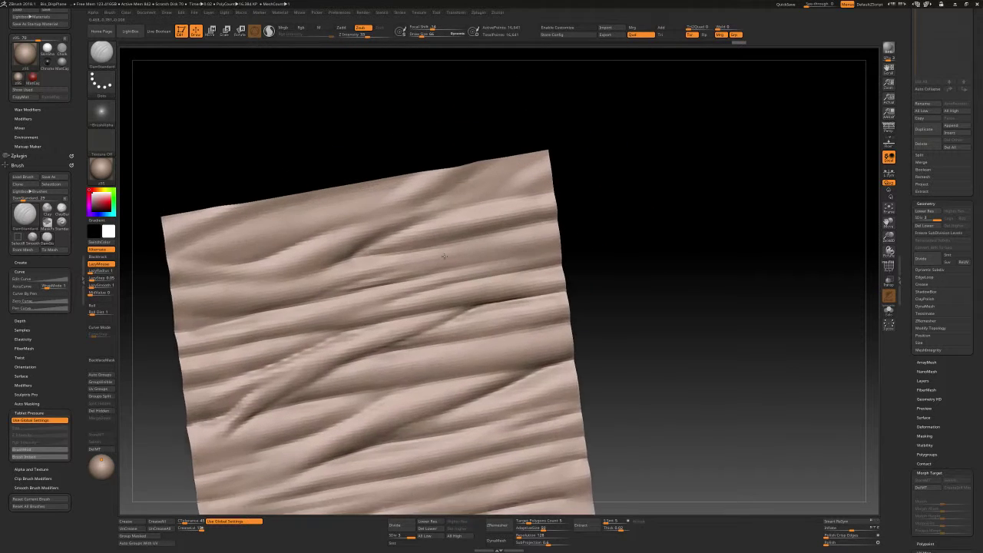
# Carve two crease lines near the top edge, then build up soft folds there with Standard
pyautogui.moveTo(472, 176); pyautogui.dragTo(495, 165)
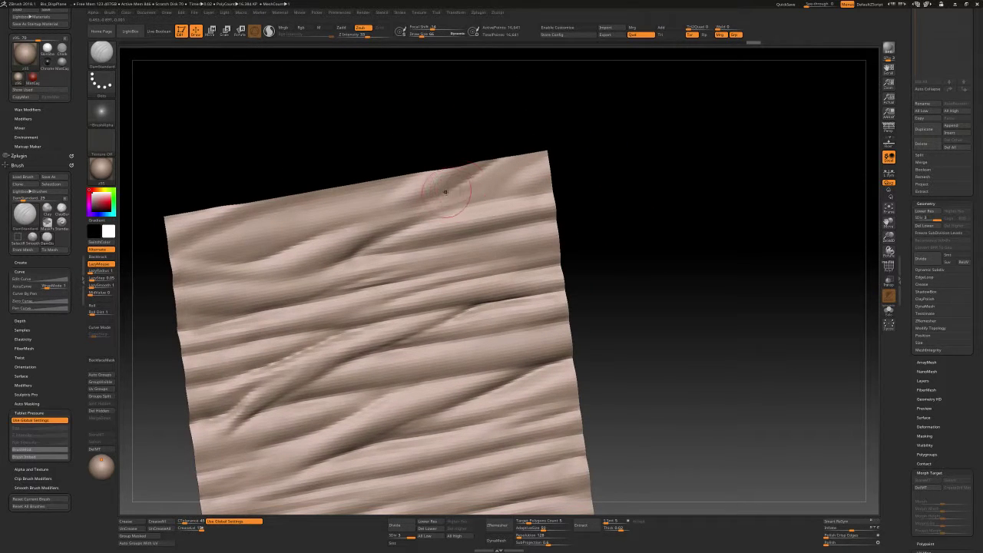
pyautogui.moveTo(453, 201); pyautogui.dragTo(498, 179)
pyautogui.press('b')
pyautogui.press('s')
pyautogui.press('t')
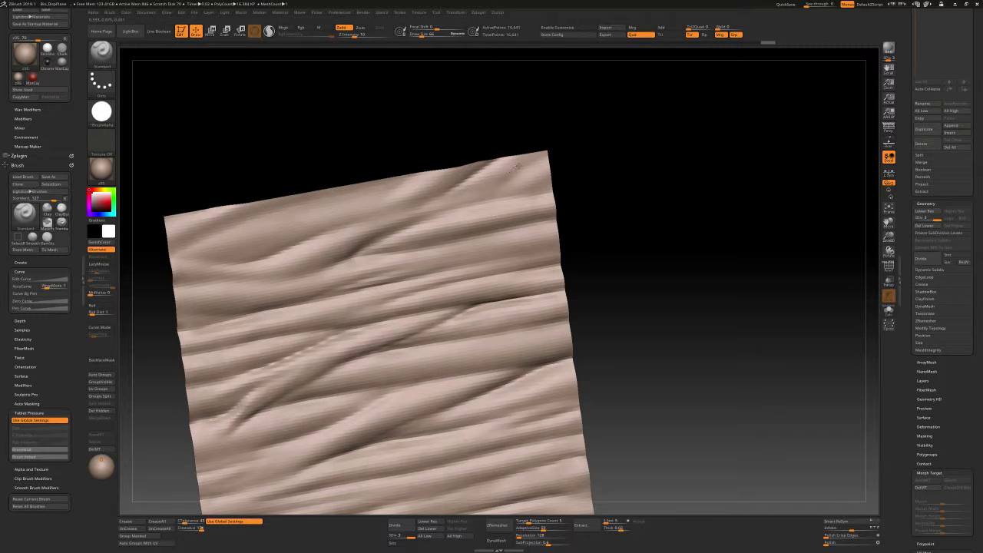
pyautogui.moveTo(449, 194)
pyautogui.mouseDown()
pyautogui.moveTo(496, 171)
pyautogui.moveTo(411, 213)
pyautogui.mouseUp()
pyautogui.moveTo(480, 190); pyautogui.dragTo(500, 167)
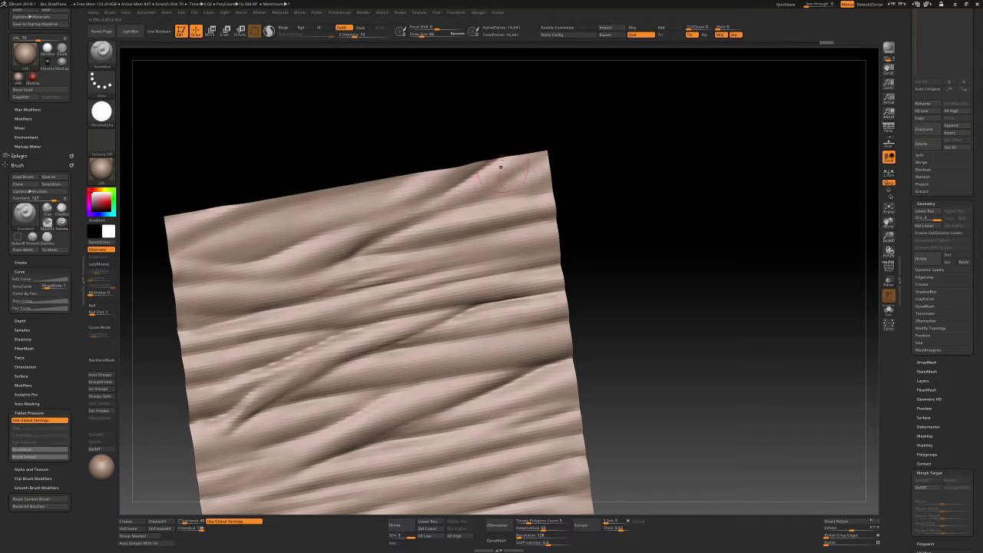
# Reposition the plane and start a DamStandard crease stroke near the top corner
pyautogui.hotkey('alt', 'Tab')
pyautogui.keyDown('alt'); pyautogui.moveTo(633, 227); pyautogui.dragTo(652, 199); pyautogui.keyUp('alt')
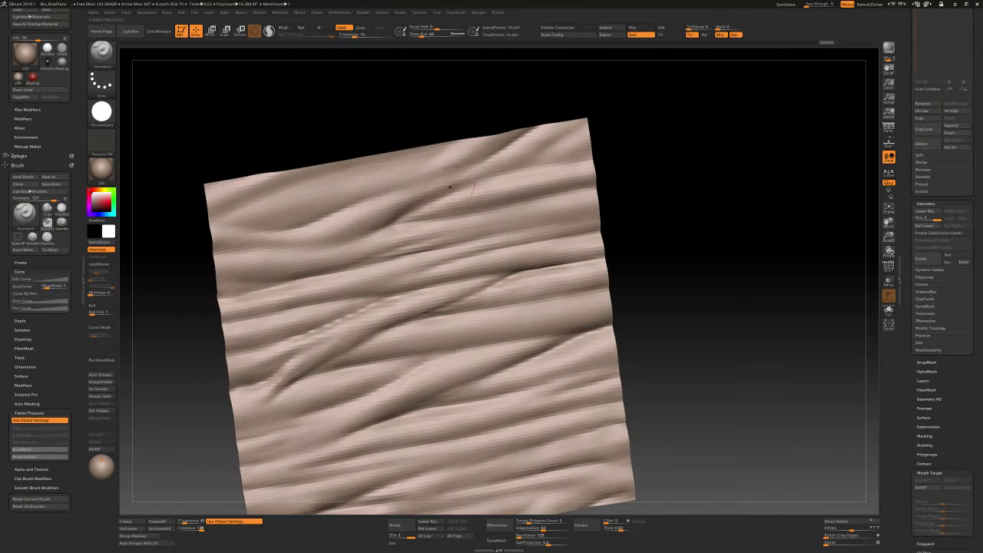
pyautogui.moveTo(450, 187); pyautogui.dragTo(565, 138)
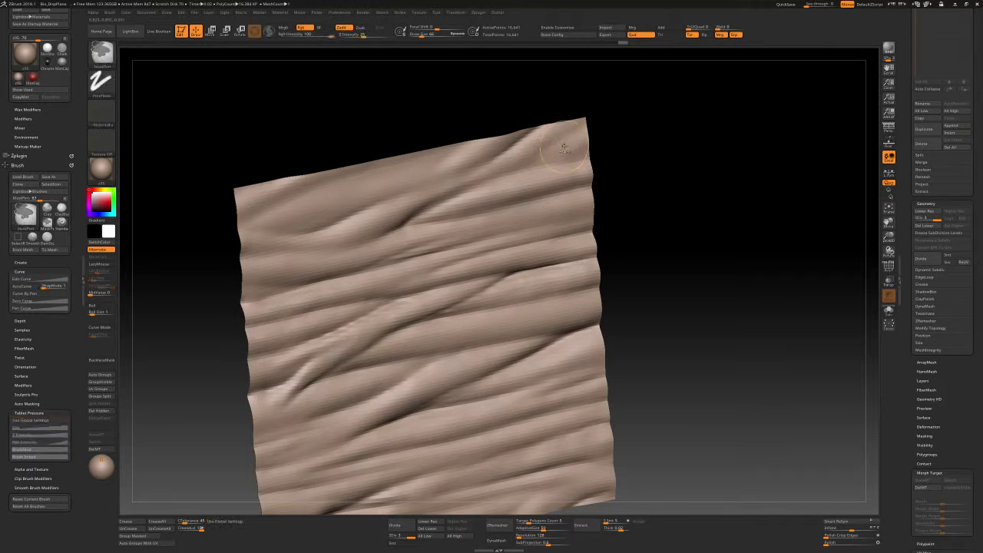
pyautogui.press('shift')
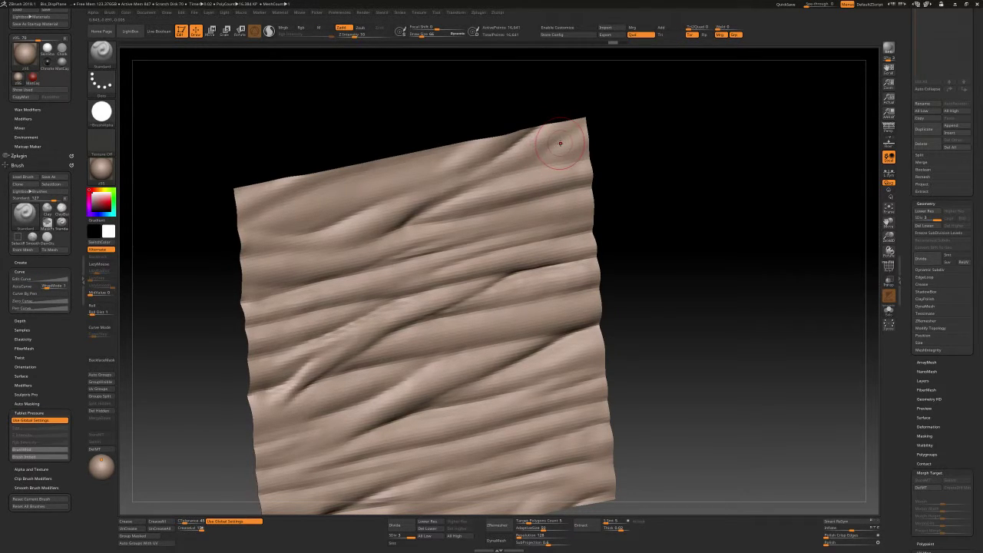
pyautogui.press('b')
pyautogui.press('d')
pyautogui.press('s')
pyautogui.moveTo(553, 144)
pyautogui.mouseDown()
pyautogui.moveTo(505, 175)
pyautogui.moveTo(531, 237)
pyautogui.mouseUp()
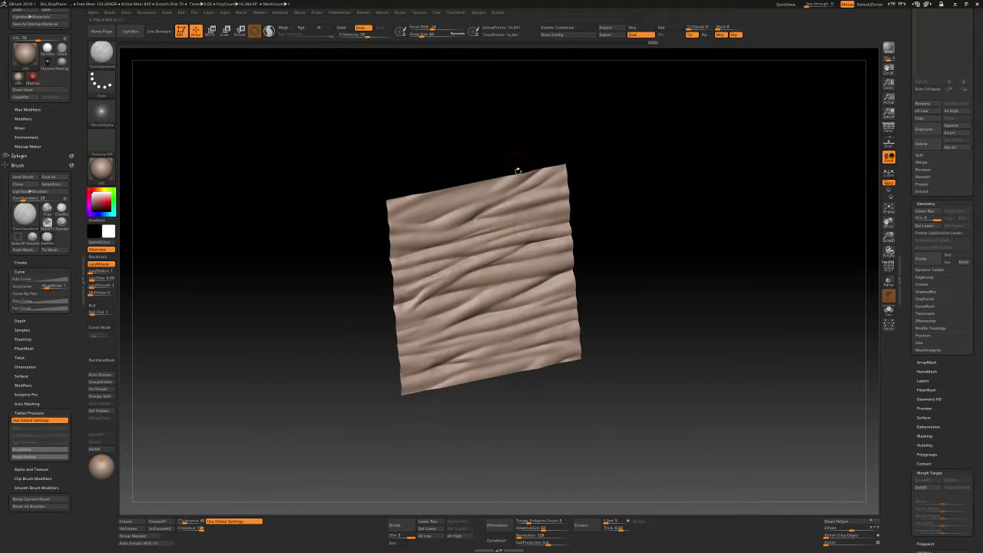
# Zoom in on the plane and add a small Standard fold near the lower-left edge
pyautogui.moveTo(531, 237); pyautogui.dragTo(533, 307, button='right')
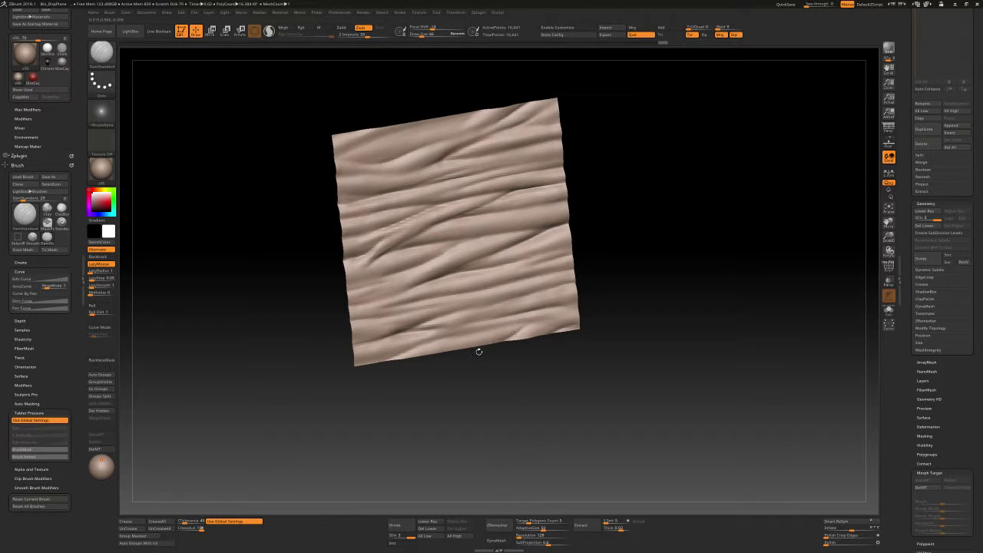
pyautogui.moveTo(461, 200)
pyautogui.mouseDown(button='right')
pyautogui.moveTo(472, 170)
pyautogui.moveTo(450, 169)
pyautogui.mouseUp(button='right')
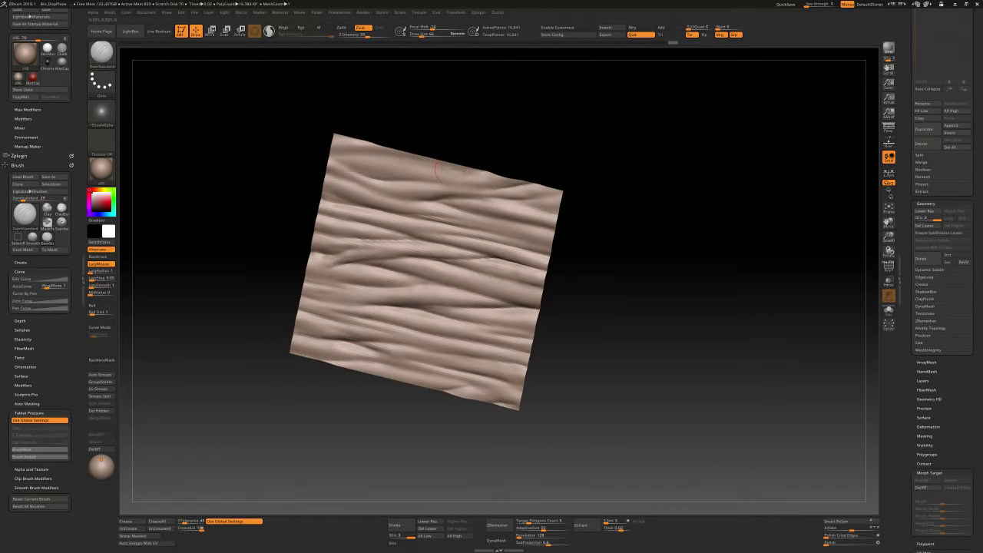
pyautogui.keyDown('alt'); pyautogui.moveTo(375, 366); pyautogui.dragTo(379, 326, button='right'); pyautogui.keyUp('alt')
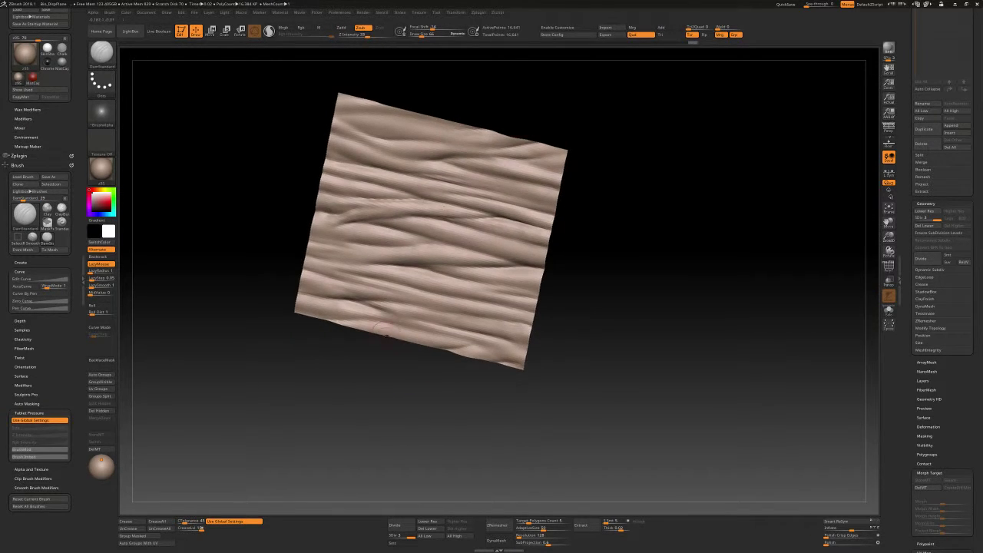
pyautogui.press('b')
pyautogui.press('s')
pyautogui.press('t')
pyautogui.moveTo(387, 329); pyautogui.dragTo(384, 340)
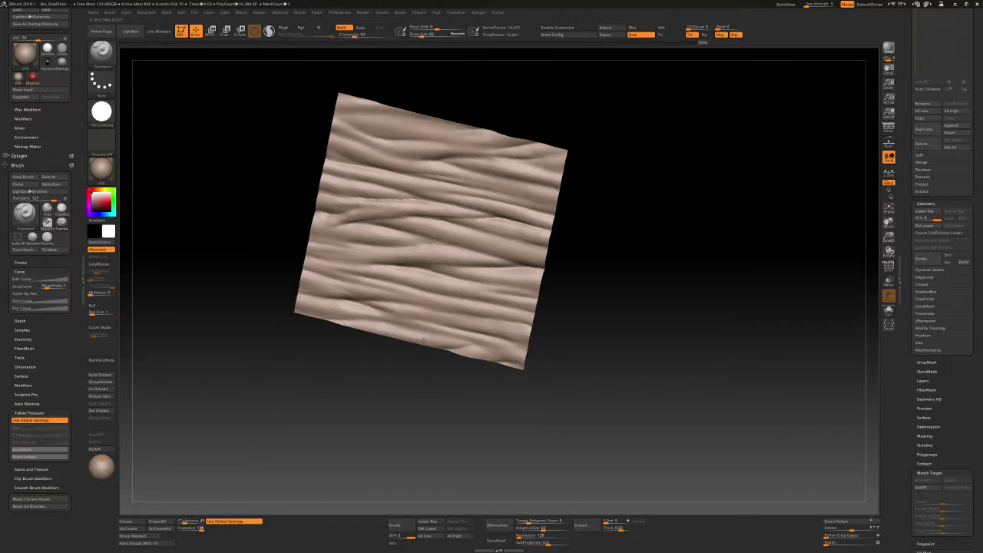
# Tilt the plane and add a short crease stroke using DamStandard and Smooth
pyautogui.moveTo(423, 341)
pyautogui.mouseDown(button='right')
pyautogui.moveTo(437, 313)
pyautogui.moveTo(386, 215)
pyautogui.mouseUp(button='right')
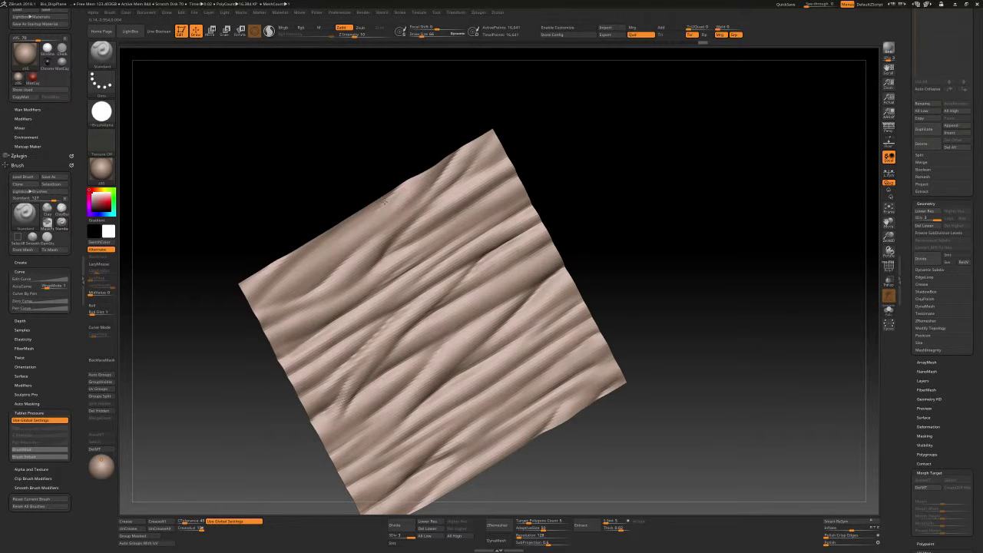
pyautogui.press('b')
pyautogui.press('d')
pyautogui.press('s')
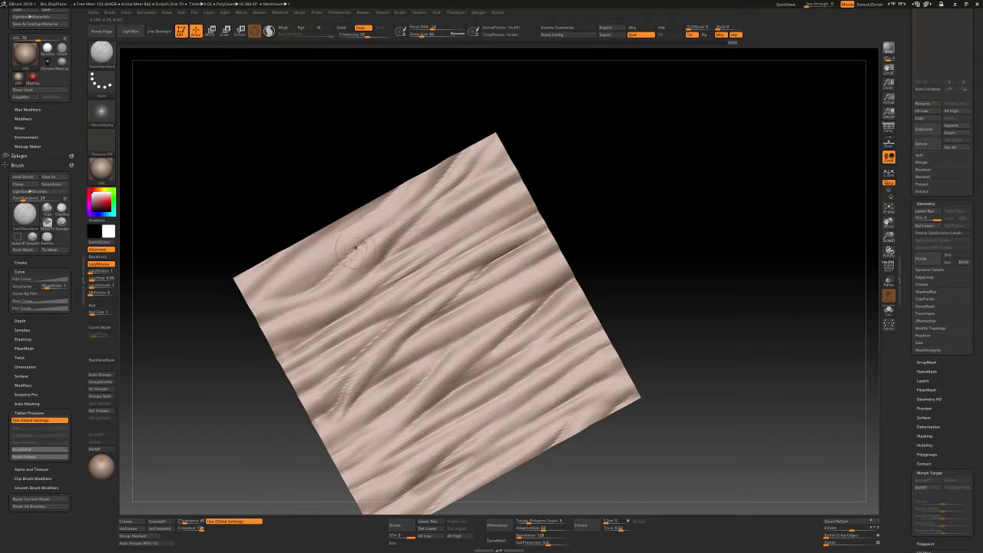
pyautogui.moveTo(330, 298)
pyautogui.mouseDown(button='right')
pyautogui.moveTo(380, 237)
pyautogui.moveTo(357, 302)
pyautogui.mouseUp(button='right')
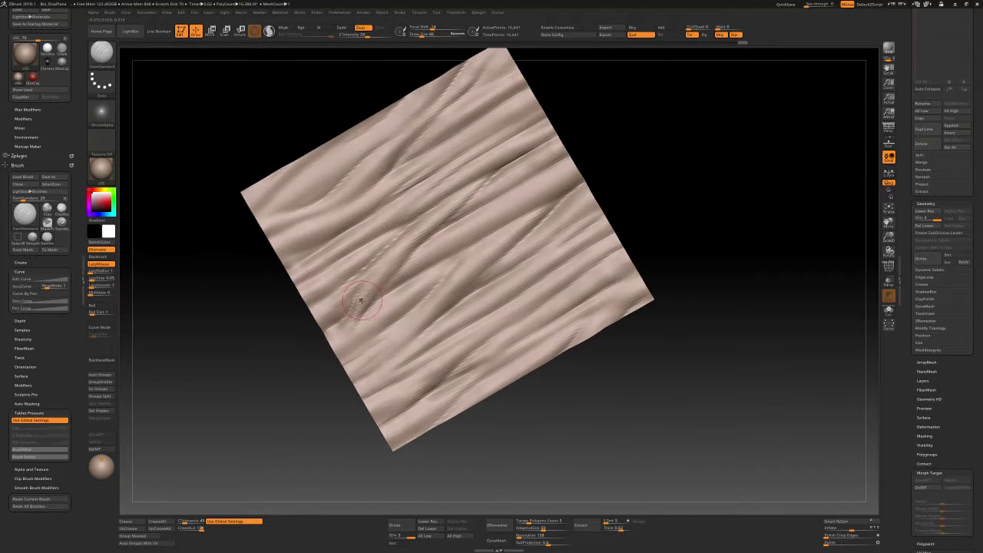
pyautogui.press('shift')
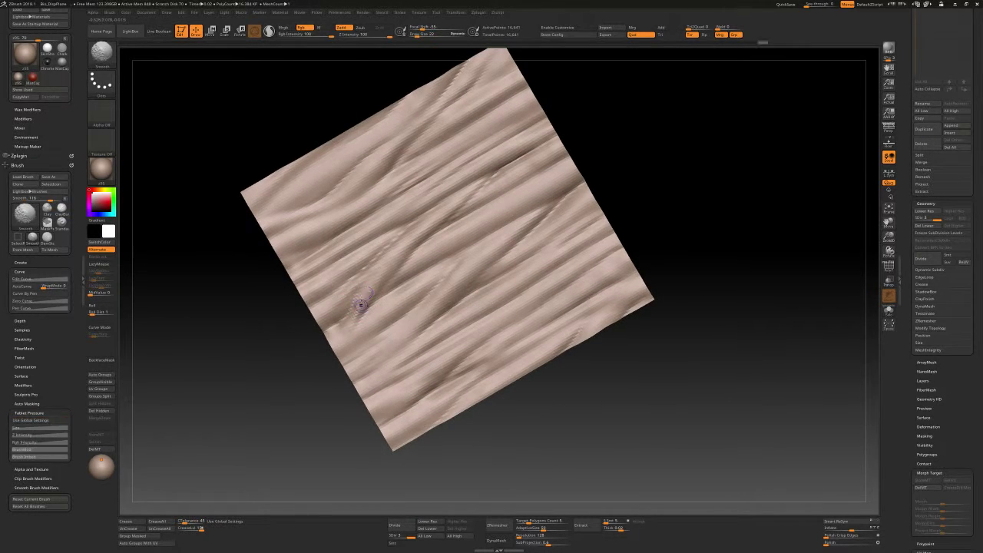
pyautogui.moveTo(338, 333); pyautogui.dragTo(358, 307, button='right')
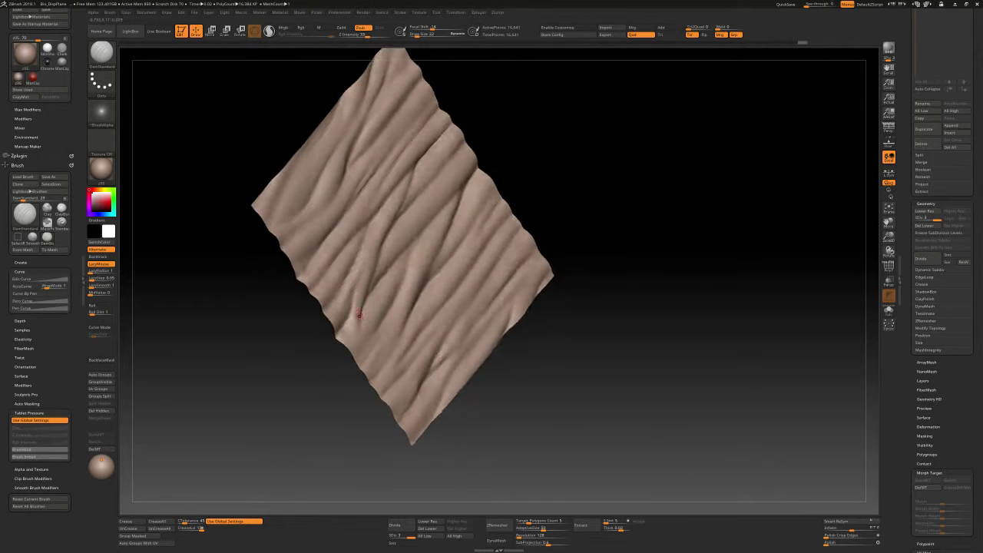
pyautogui.moveTo(356, 305); pyautogui.dragTo(359, 290)
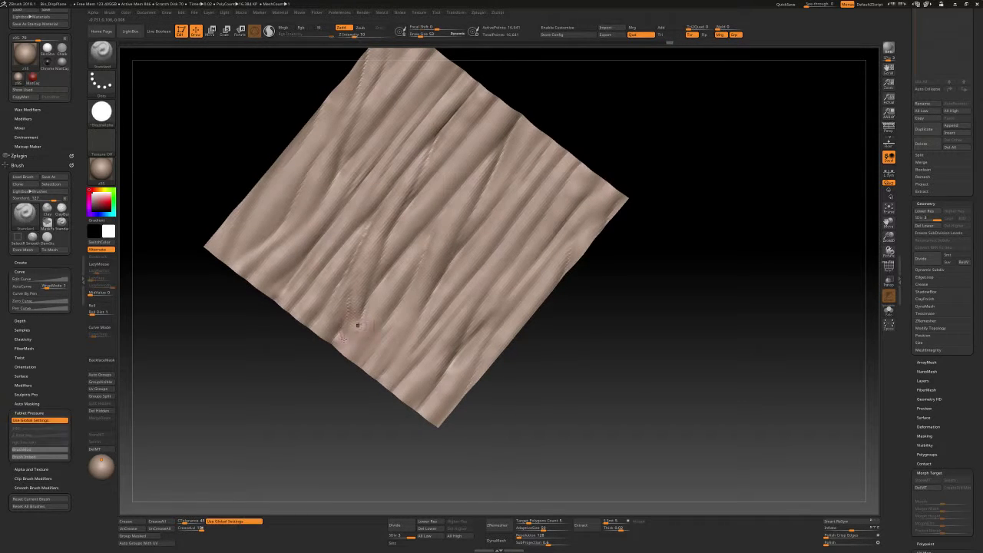
# Enlarge the sculpting brush to size 57
pyautogui.press('s')
pyautogui.rightClick(354, 321)
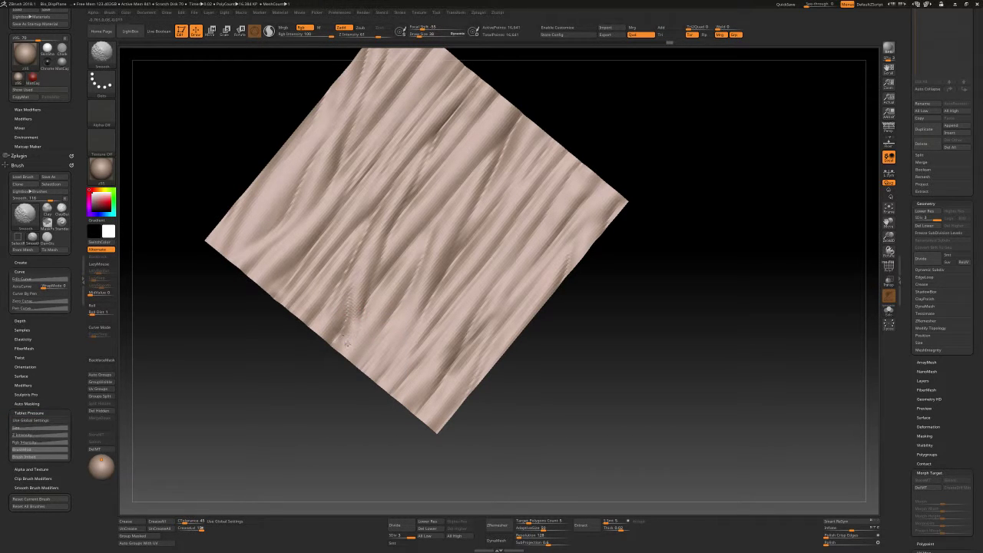
pyautogui.moveTo(446, 180); pyautogui.dragTo(447, 231, button='right')
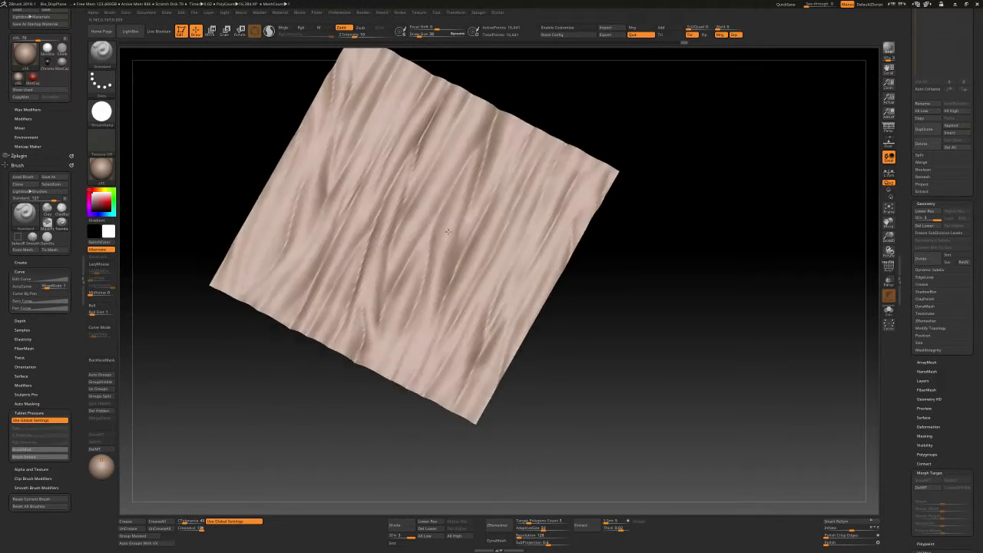
pyautogui.hotkey('ctrl', 'z')
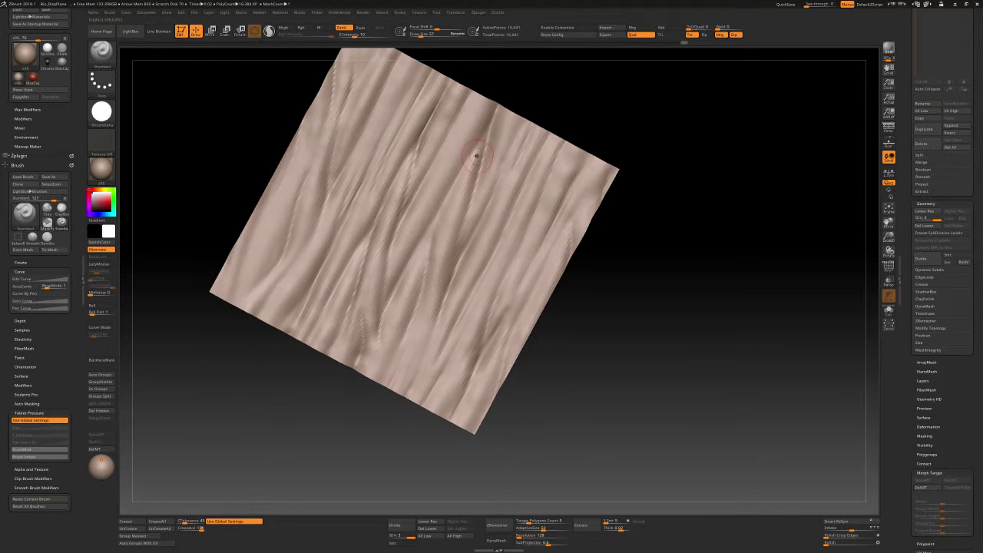
# Divide the plane to SDiv 4 (66,049 points), comparing the lower level before returning
pyautogui.click(402, 527)
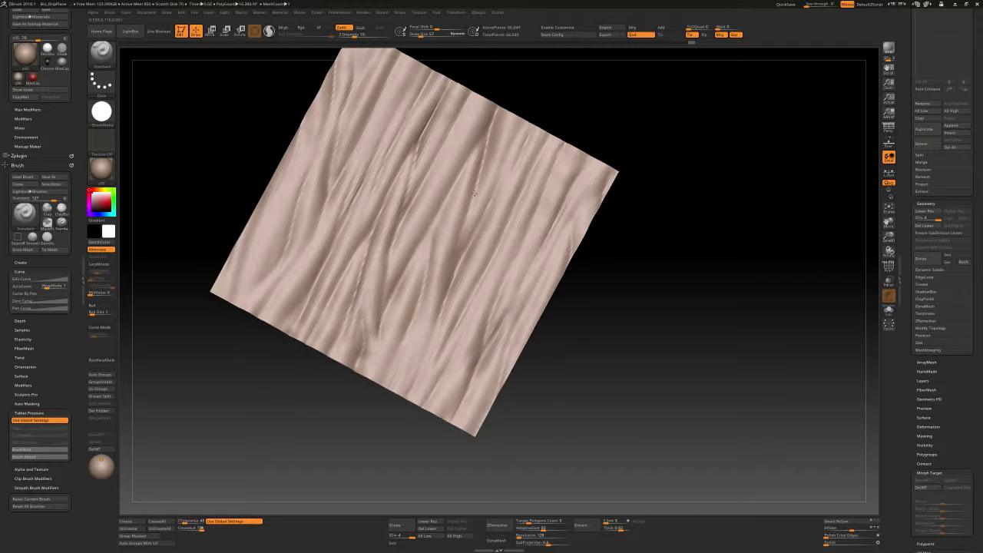
pyautogui.hotkey('shift', 'd')
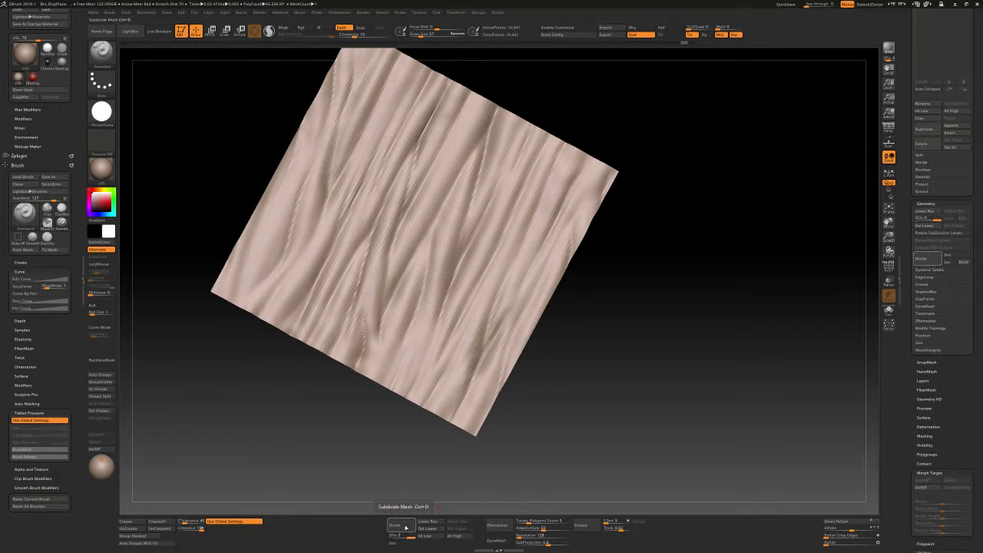
pyautogui.click(406, 527)
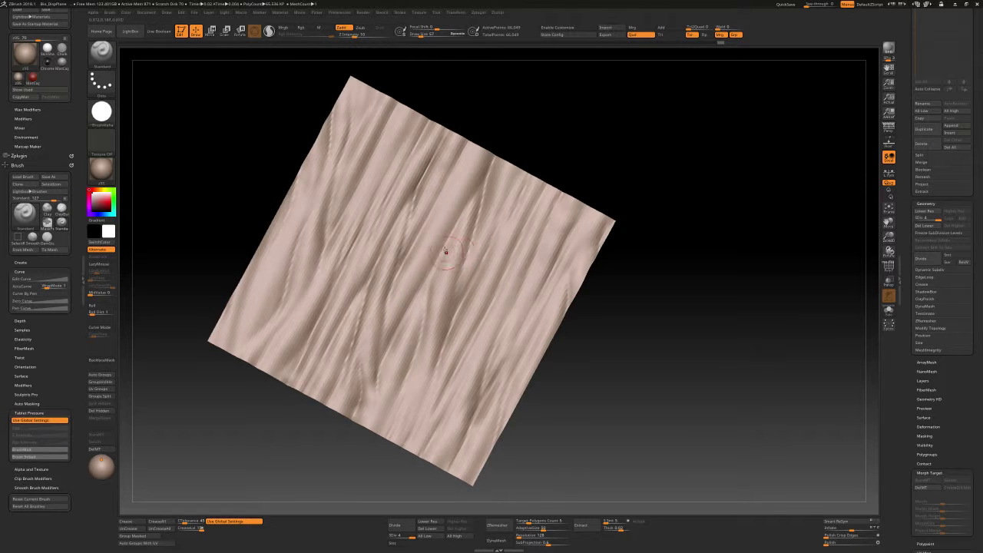
# Smooth a patch of wrinkles on the upper-right sheet and raise Draw Size from 62 to 66
pyautogui.moveTo(445, 255); pyautogui.dragTo(445, 204, button='right')
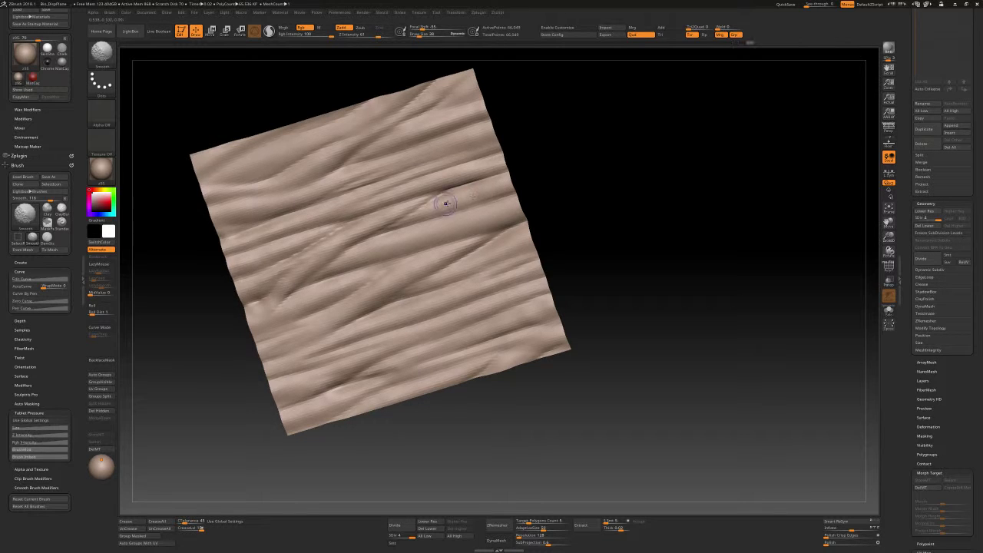
pyautogui.moveTo(438, 202); pyautogui.dragTo(445, 174, button='right')
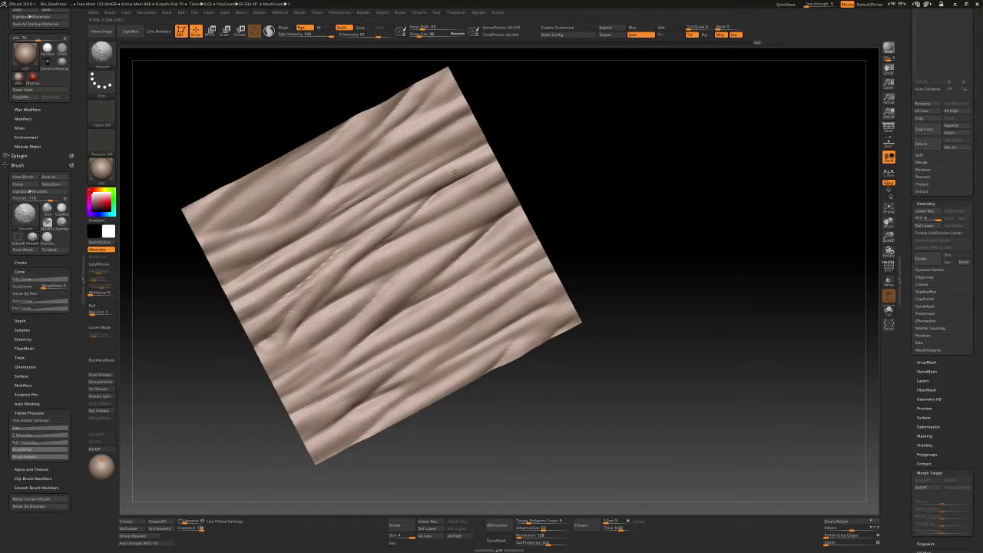
pyautogui.press('shift')
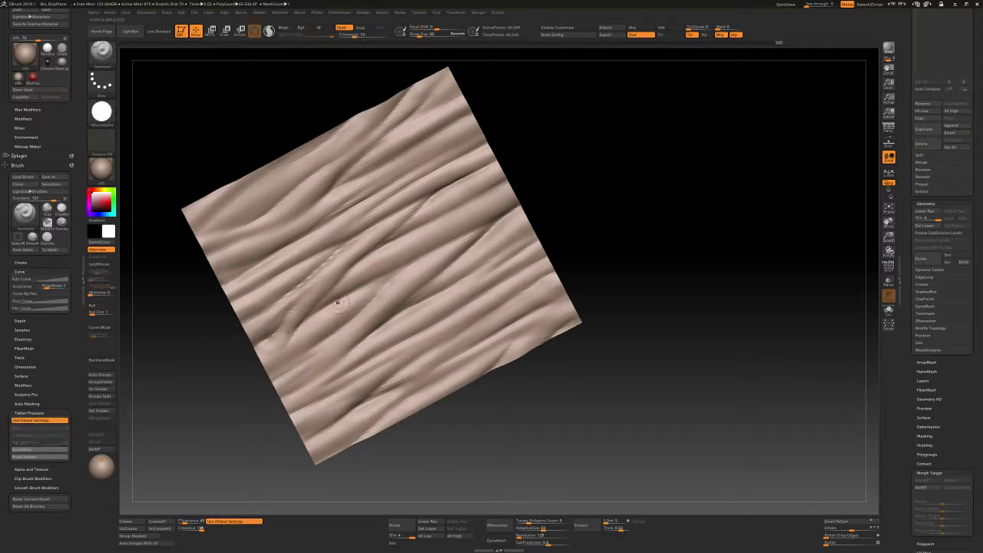
pyautogui.keyDown('alt'); pyautogui.moveTo(420, 273); pyautogui.dragTo(412, 250, button='right'); pyautogui.keyUp('alt')
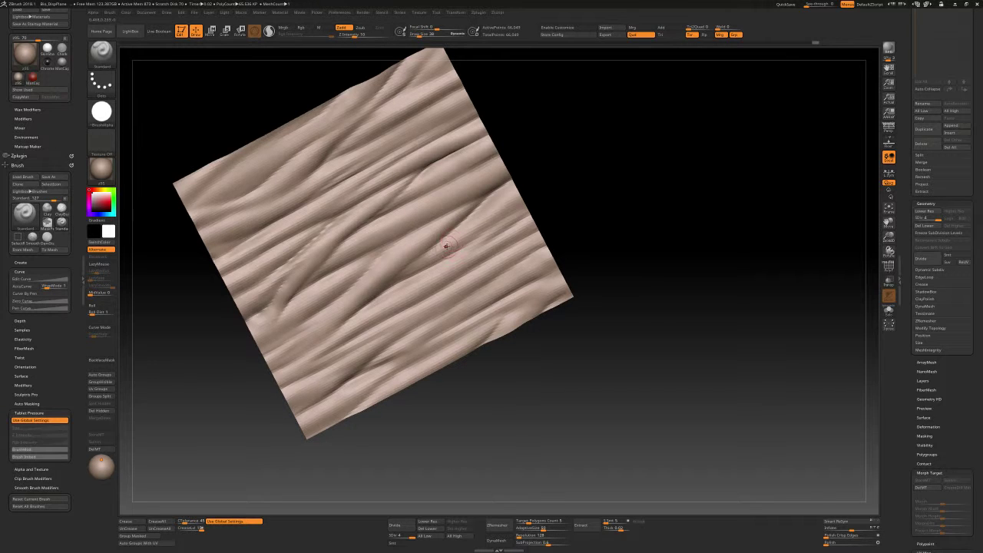
pyautogui.keyDown('shift'); pyautogui.moveTo(447, 244); pyautogui.dragTo(497, 238); pyautogui.keyUp('shift')
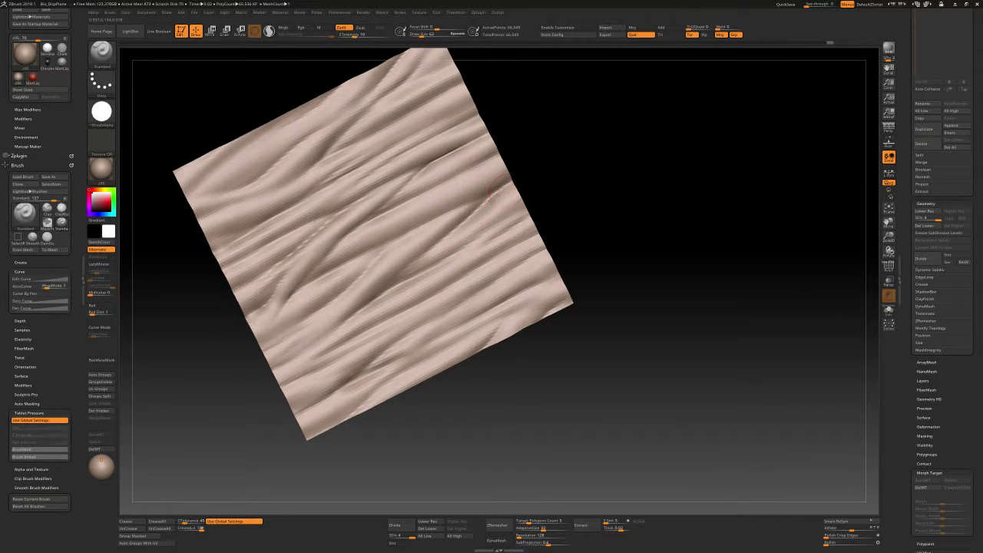
pyautogui.press(']')
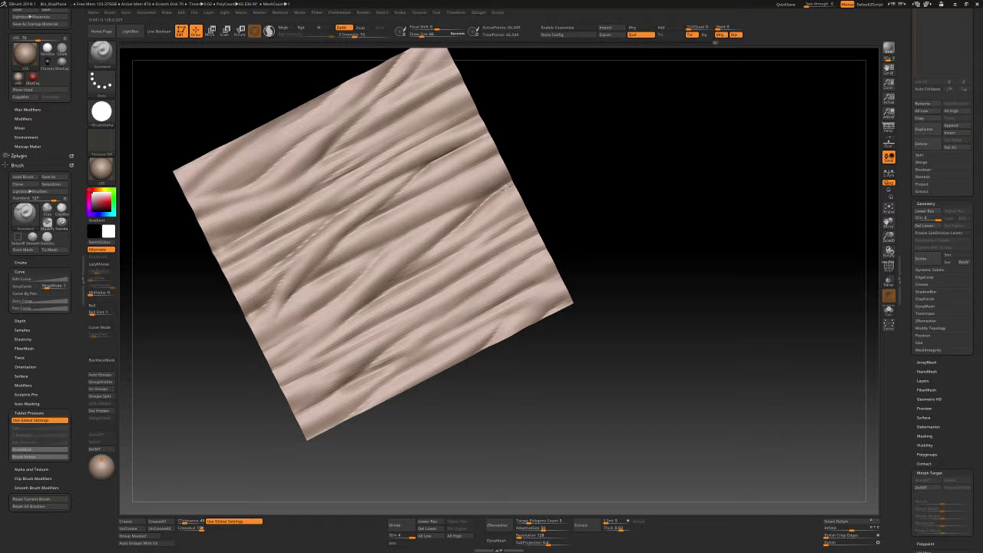
pyautogui.moveTo(509, 185)
pyautogui.mouseDown(button='right')
pyautogui.moveTo(450, 215)
pyautogui.moveTo(477, 187)
pyautogui.mouseUp(button='right')
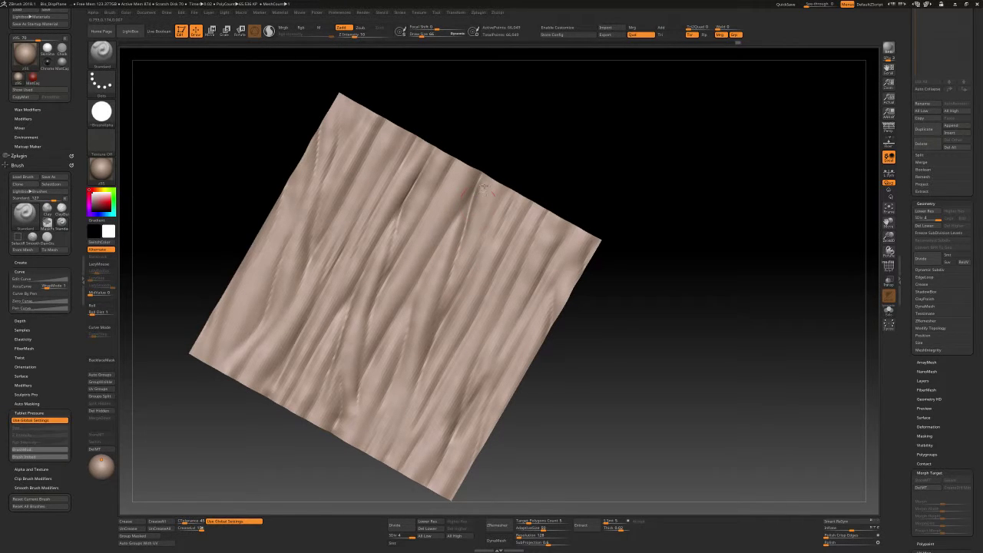
# Switch to DamStandard and cut a short sharp crease into the lower middle of the sheet
pyautogui.moveTo(482, 189)
pyautogui.mouseDown(button='right')
pyautogui.moveTo(479, 202)
pyautogui.moveTo(482, 166)
pyautogui.mouseUp(button='right')
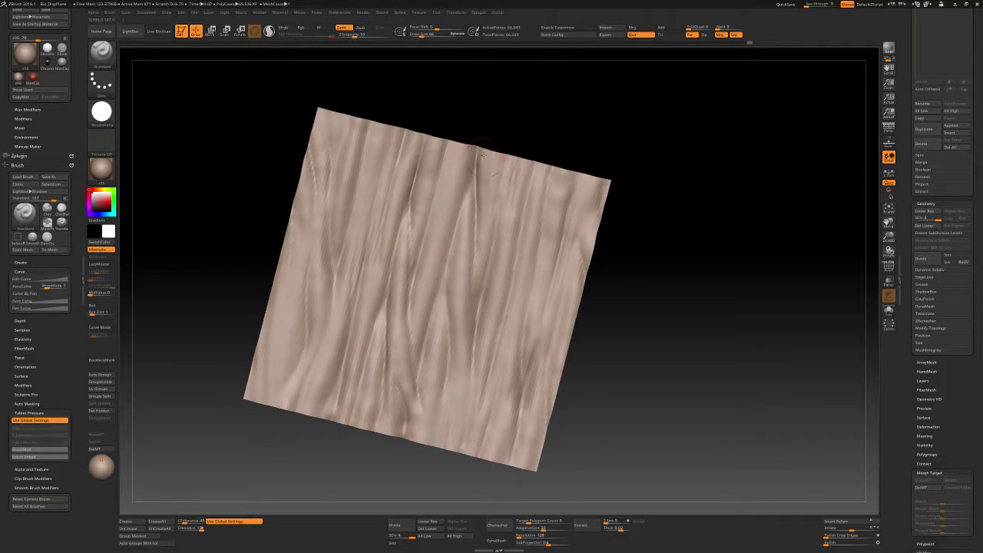
pyautogui.moveTo(484, 153); pyautogui.dragTo(479, 186, button='right')
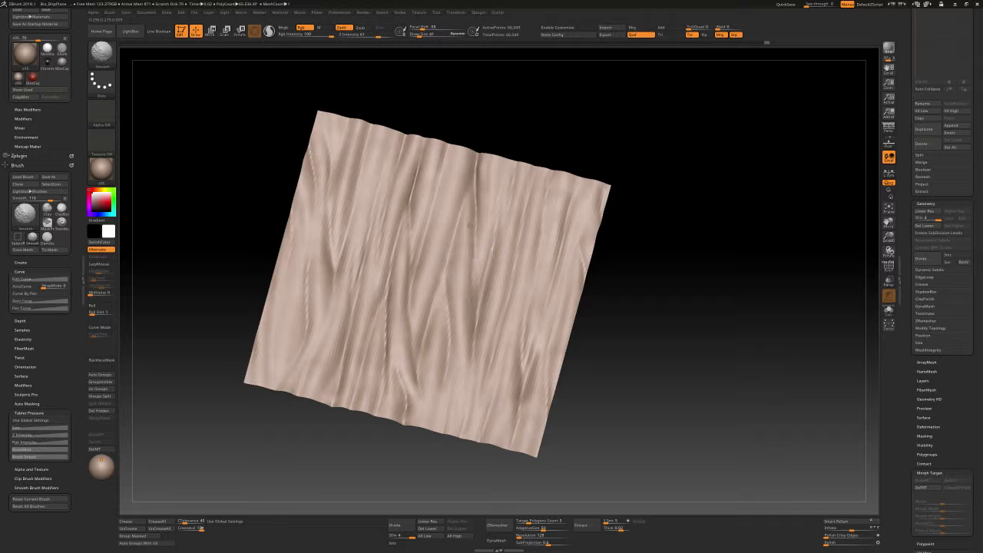
pyautogui.press('shift')
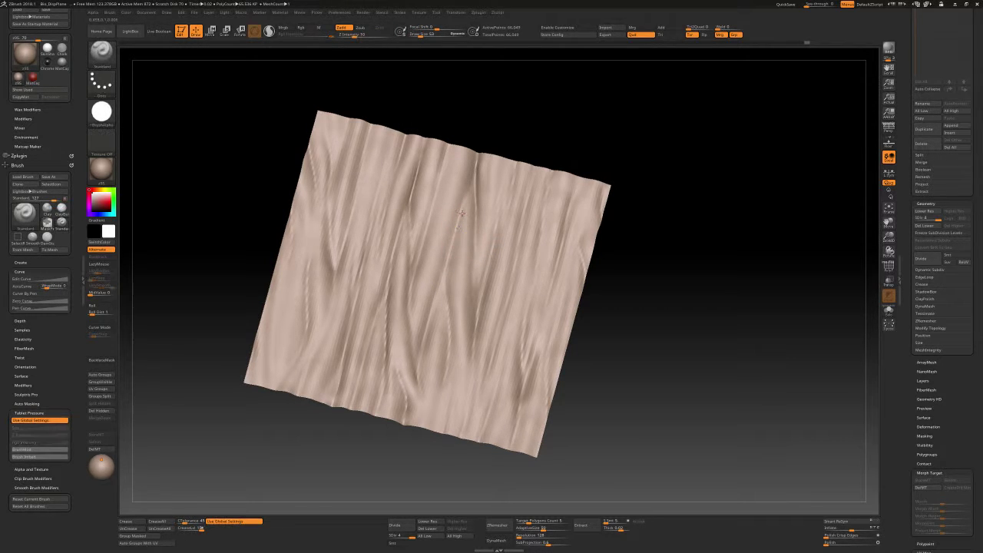
pyautogui.press('shift')
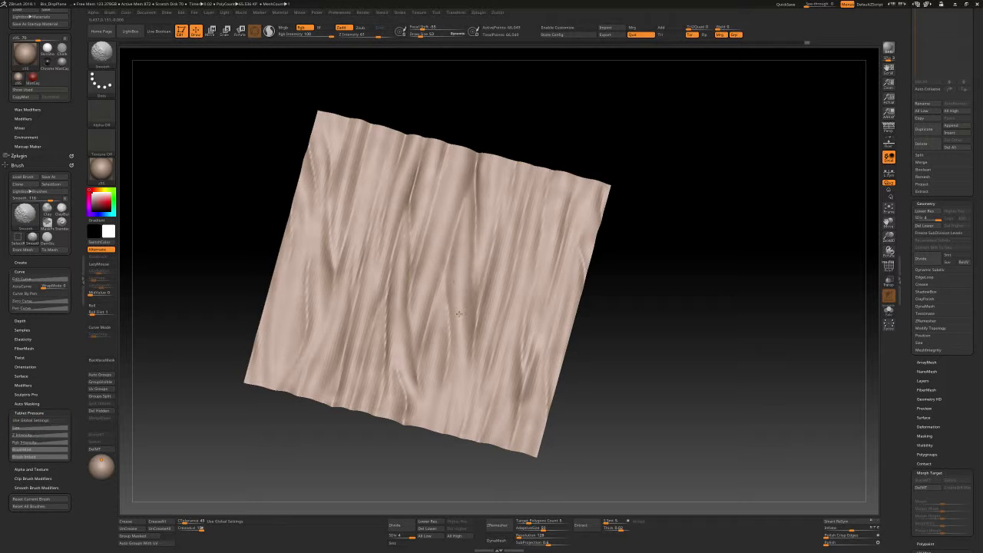
pyautogui.keyDown('alt'); pyautogui.moveTo(458, 313); pyautogui.dragTo(452, 275, button='right'); pyautogui.keyUp('alt')
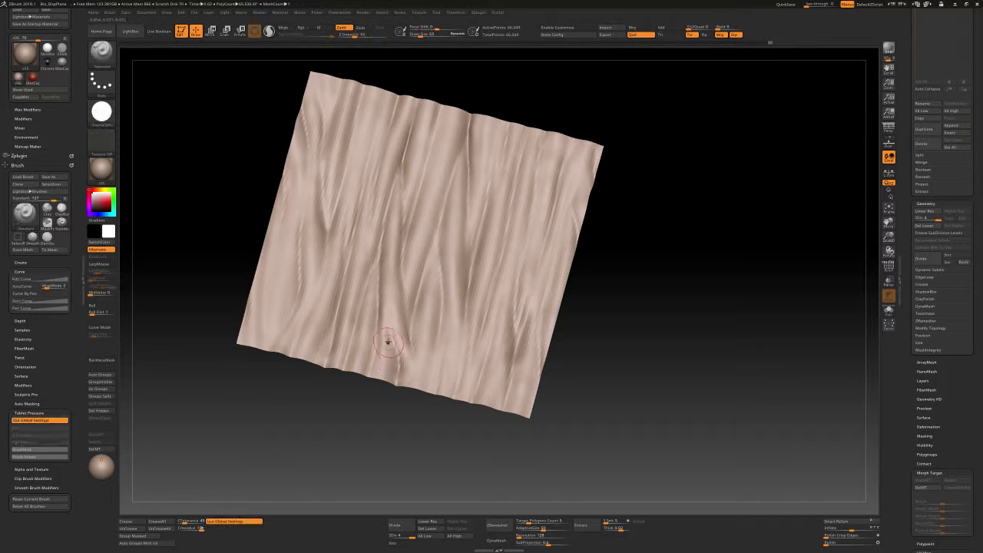
pyautogui.press('b')
pyautogui.press('d')
pyautogui.press('s')
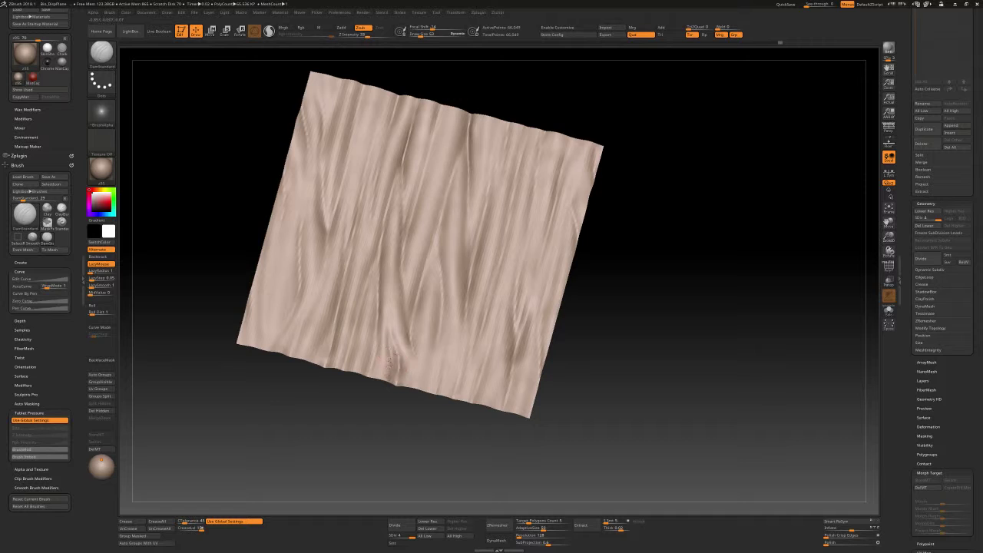
pyautogui.moveTo(388, 338)
pyautogui.mouseDown()
pyautogui.moveTo(391, 358)
pyautogui.moveTo(407, 366)
pyautogui.mouseUp()
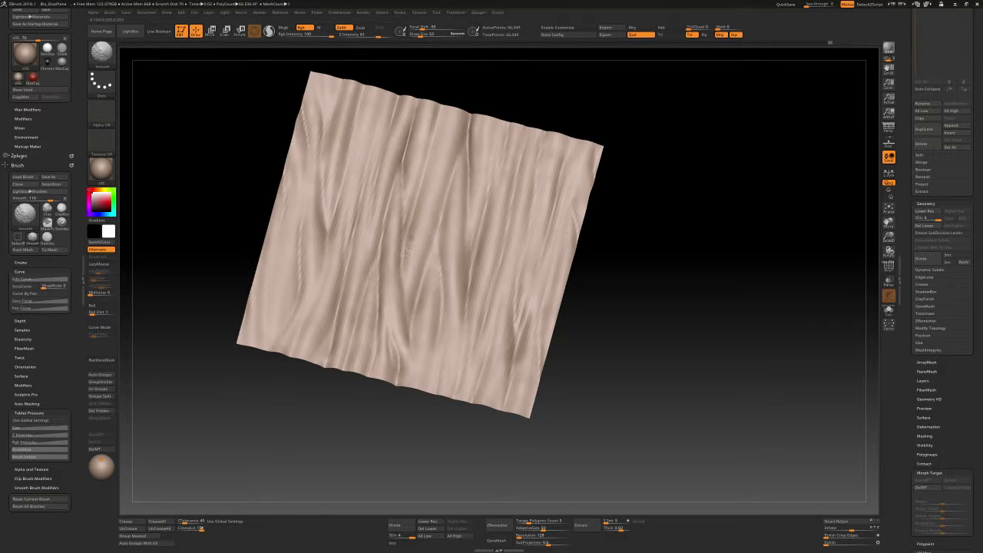
pyautogui.moveTo(408, 149)
pyautogui.keyDown('alt'); pyautogui.mouseDown(button='right')
pyautogui.moveTo(387, 190)
pyautogui.moveTo(347, 209)
pyautogui.mouseUp(button='right'); pyautogui.keyUp('alt')
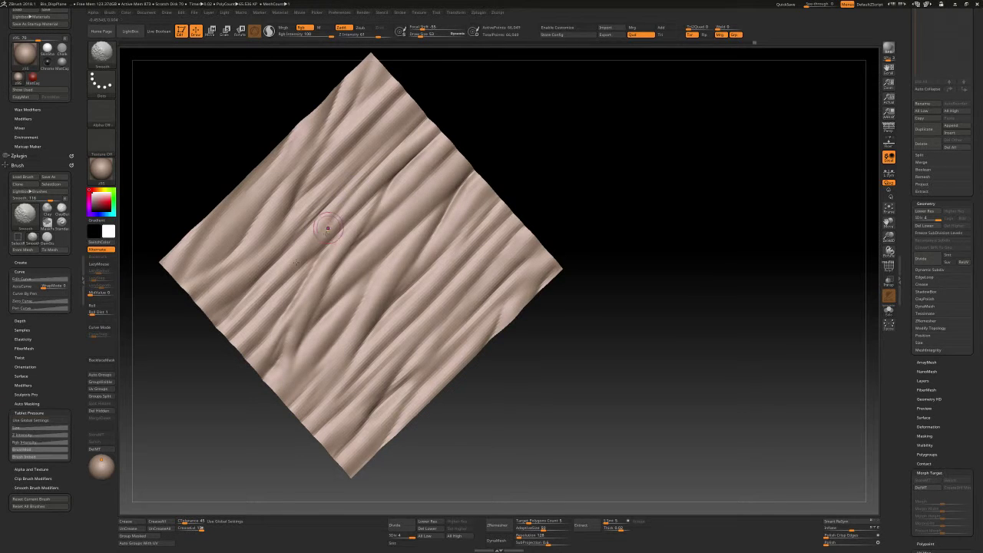
# Shift-smooth two strokes over the wrinkles near the sheet's upper left
pyautogui.moveTo(324, 220); pyautogui.dragTo(307, 248, button='right')
pyautogui.moveTo(238, 304)
pyautogui.keyDown('shift'); pyautogui.mouseDown(button='right')
pyautogui.moveTo(285, 292)
pyautogui.moveTo(372, 174)
pyautogui.mouseUp(button='right'); pyautogui.keyUp('shift')
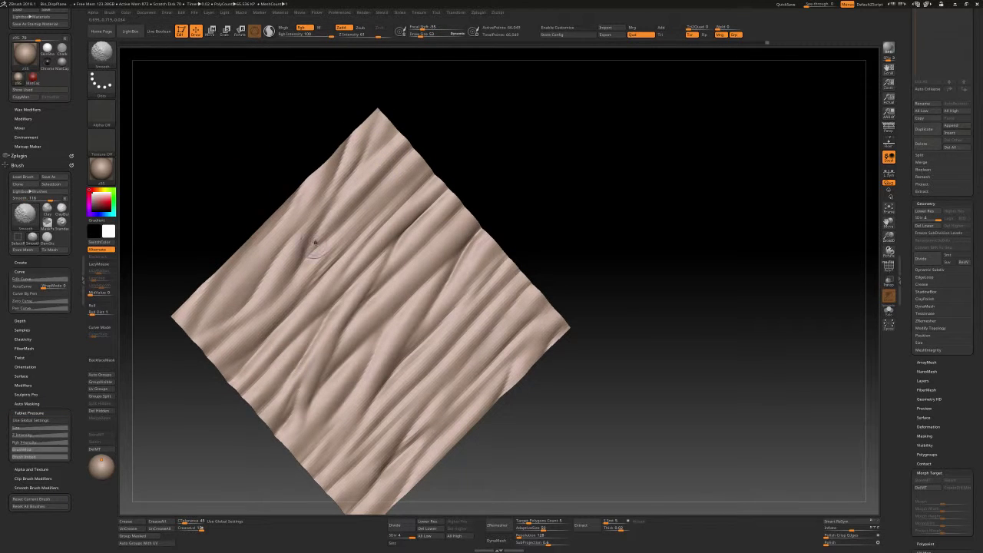
pyautogui.moveTo(291, 261); pyautogui.dragTo(351, 169, button='right')
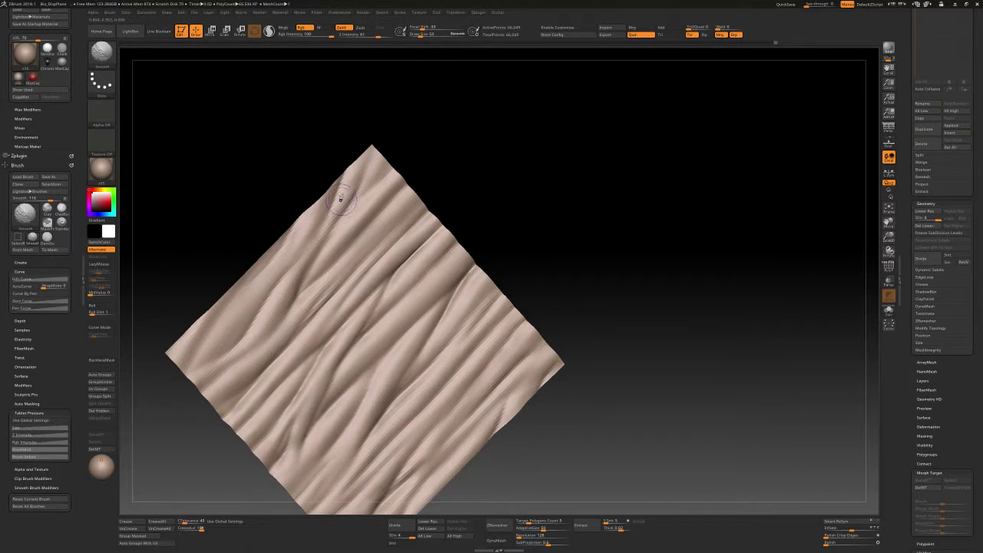
pyautogui.moveTo(312, 221); pyautogui.dragTo(368, 176, button='right')
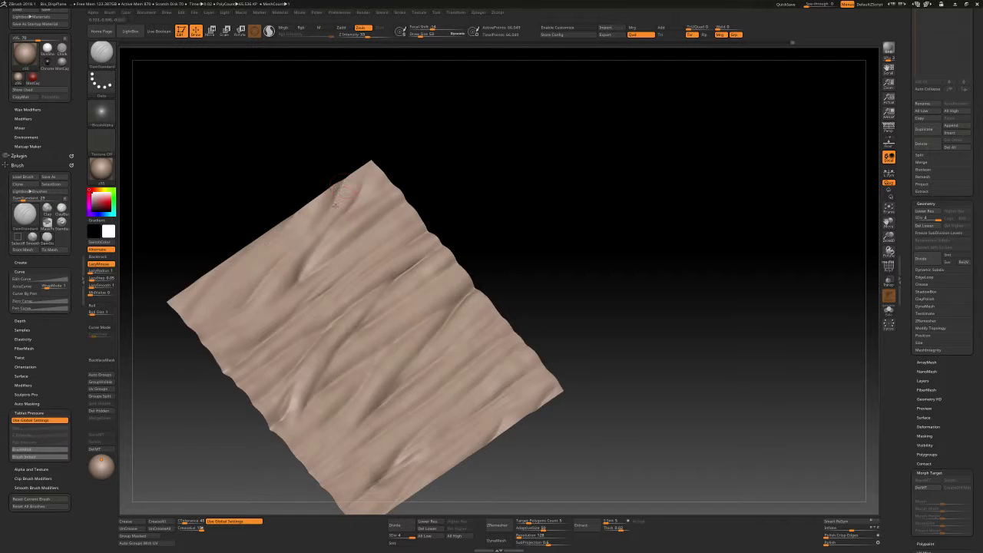
pyautogui.moveTo(307, 215); pyautogui.dragTo(347, 251, button='right')
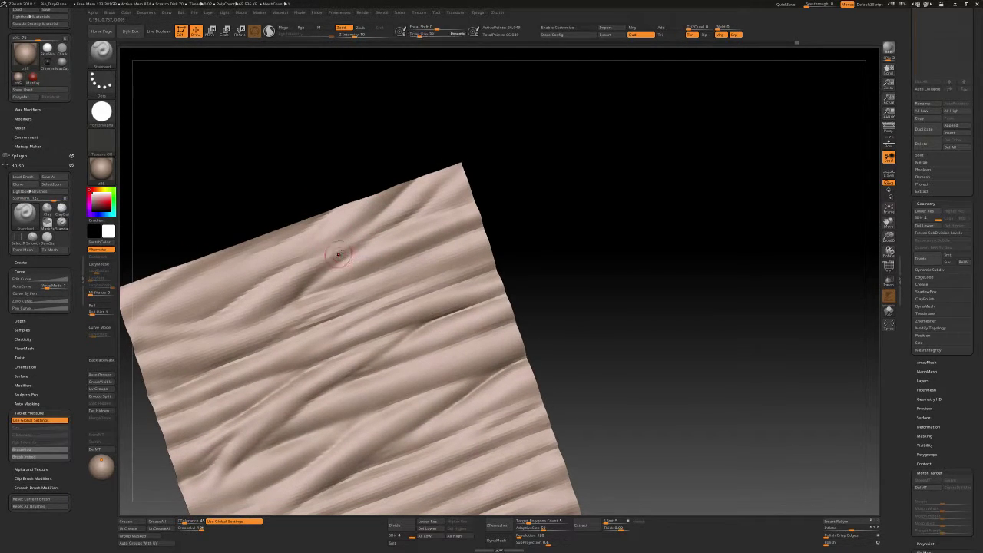
pyautogui.press('shift')
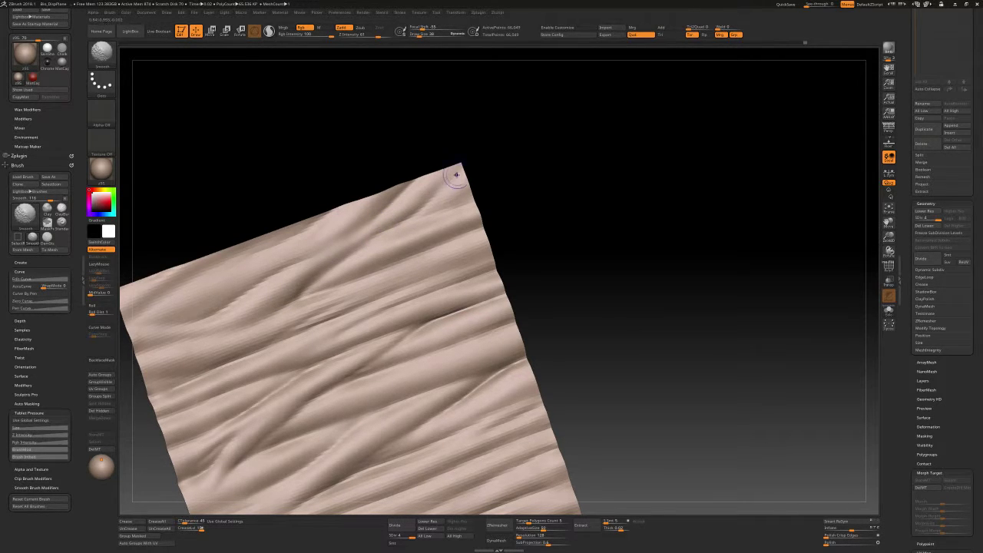
pyautogui.keyDown('alt'); pyautogui.moveTo(470, 186); pyautogui.dragTo(391, 212); pyautogui.keyUp('alt')
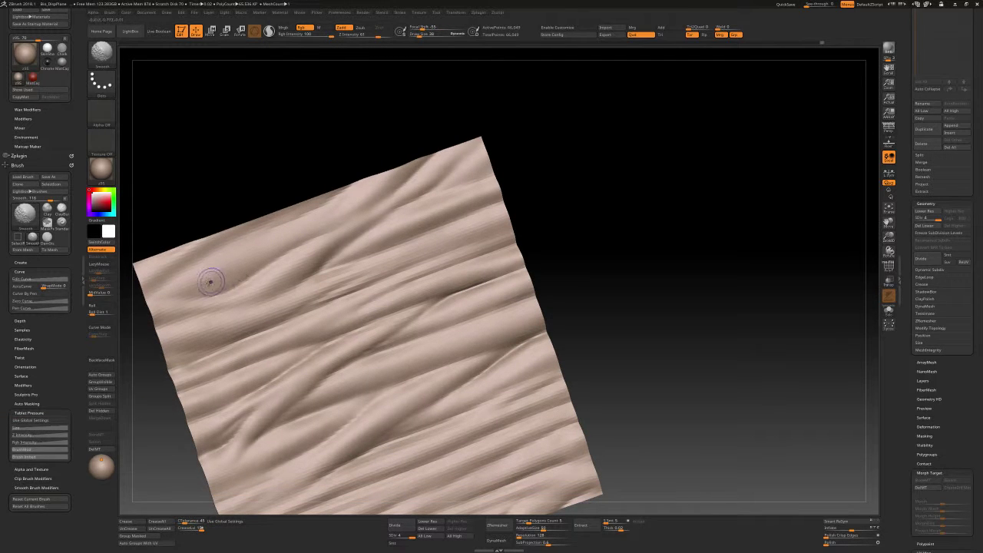
pyautogui.keyDown('alt'); pyautogui.moveTo(261, 253); pyautogui.dragTo(324, 211); pyautogui.keyUp('alt')
pyautogui.press('shift')
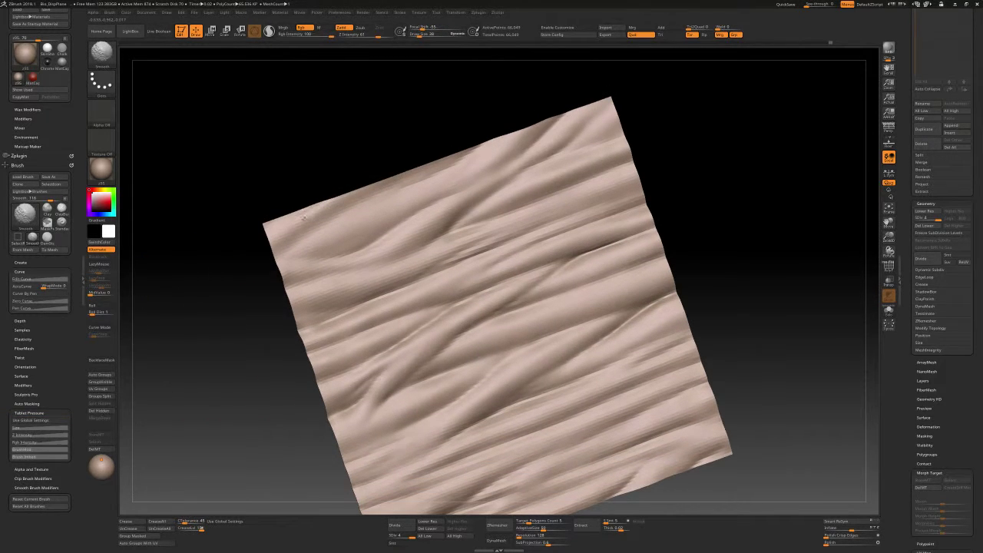
pyautogui.keyDown('shift'); pyautogui.moveTo(397, 185); pyautogui.dragTo(364, 212); pyautogui.keyUp('shift')
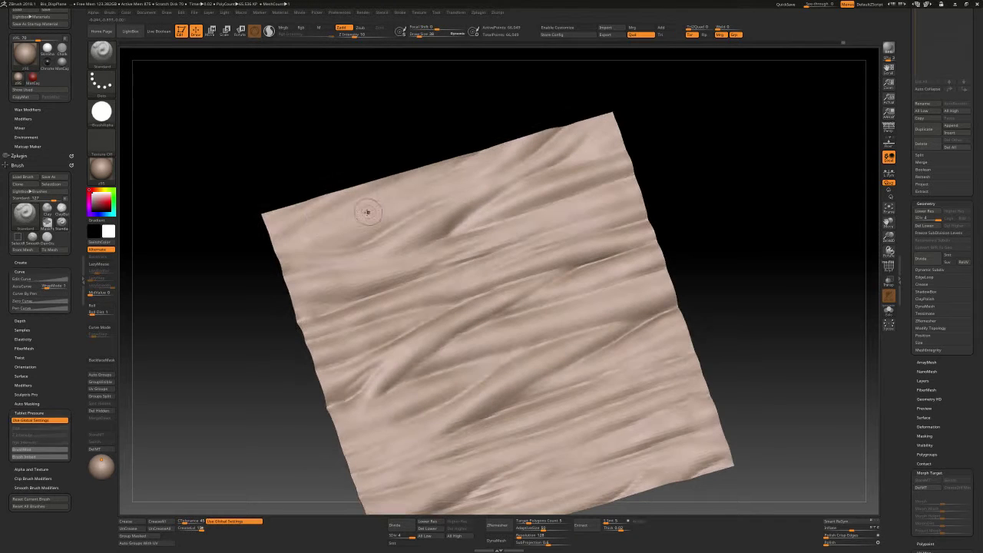
pyautogui.keyDown('shift'); pyautogui.moveTo(292, 246); pyautogui.dragTo(366, 284); pyautogui.keyUp('shift')
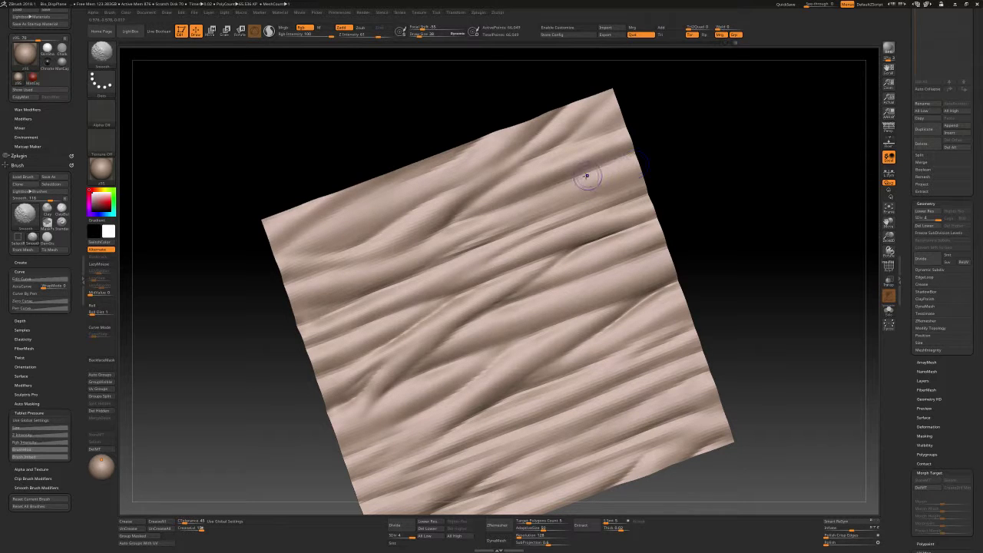
# Rotate and pan to inspect the smoothed sheet from a near edge-on view
pyautogui.keyDown('alt'); pyautogui.moveTo(516, 212); pyautogui.dragTo(506, 189, button='right'); pyautogui.keyUp('alt')
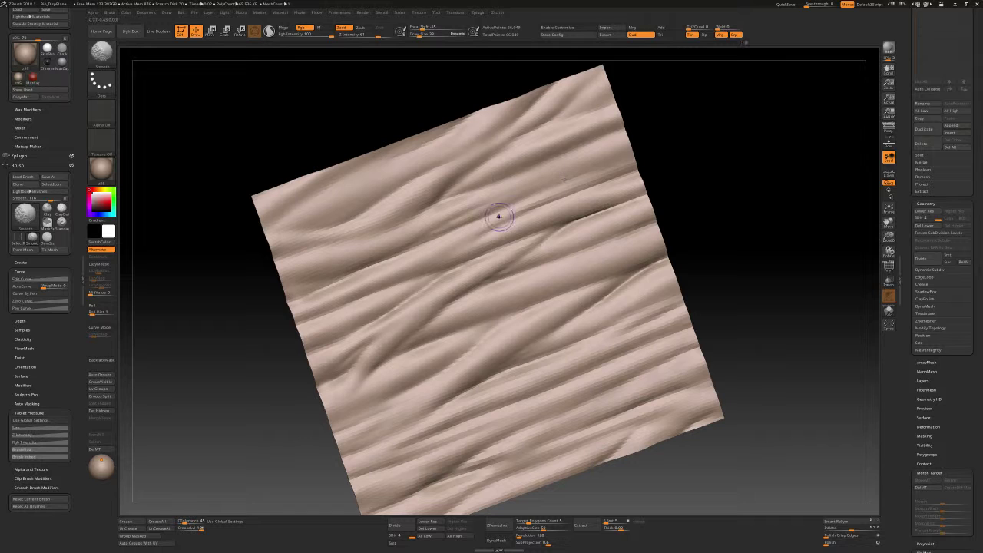
pyautogui.moveTo(644, 156); pyautogui.dragTo(450, 248)
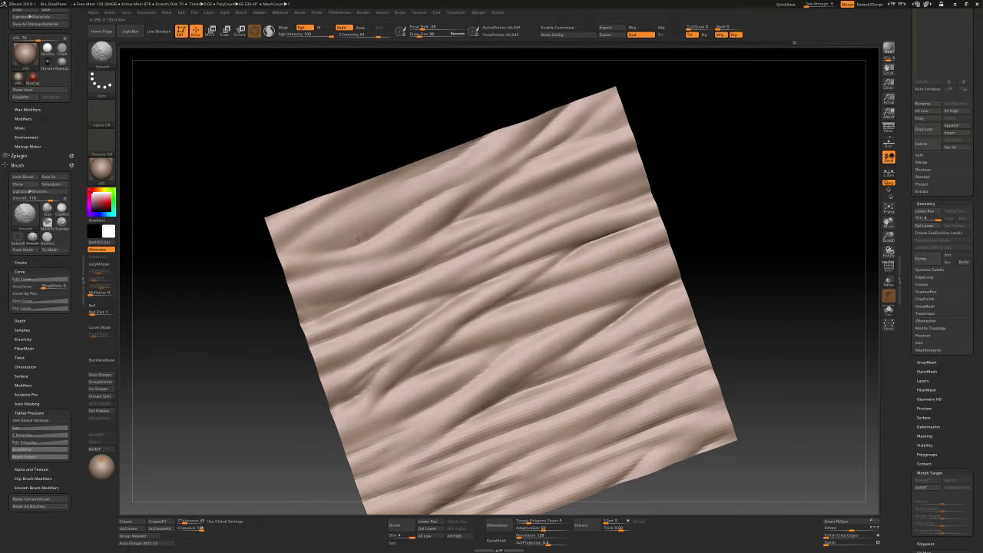
pyautogui.keyDown('alt'); pyautogui.moveTo(450, 259); pyautogui.dragTo(378, 255, button='right'); pyautogui.keyUp('alt')
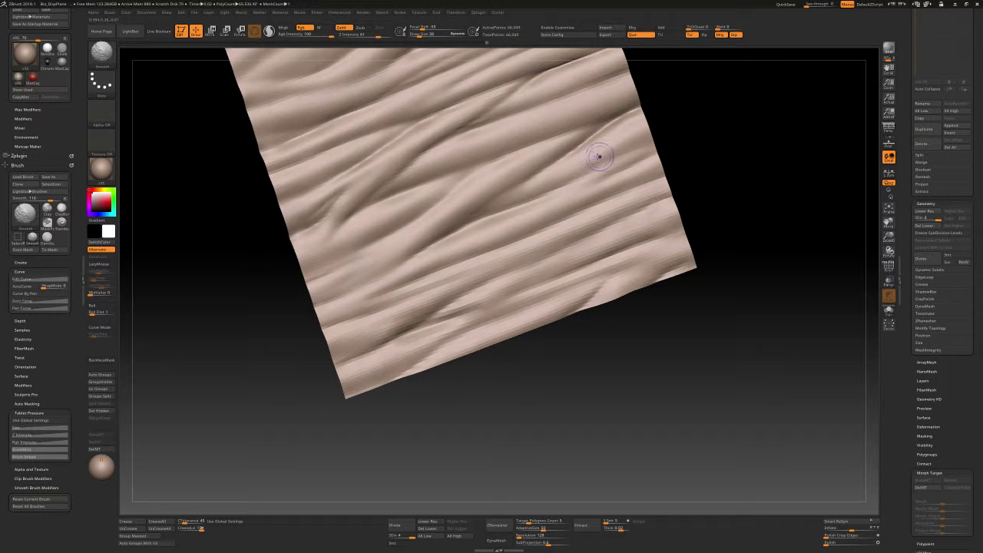
pyautogui.press('shift')
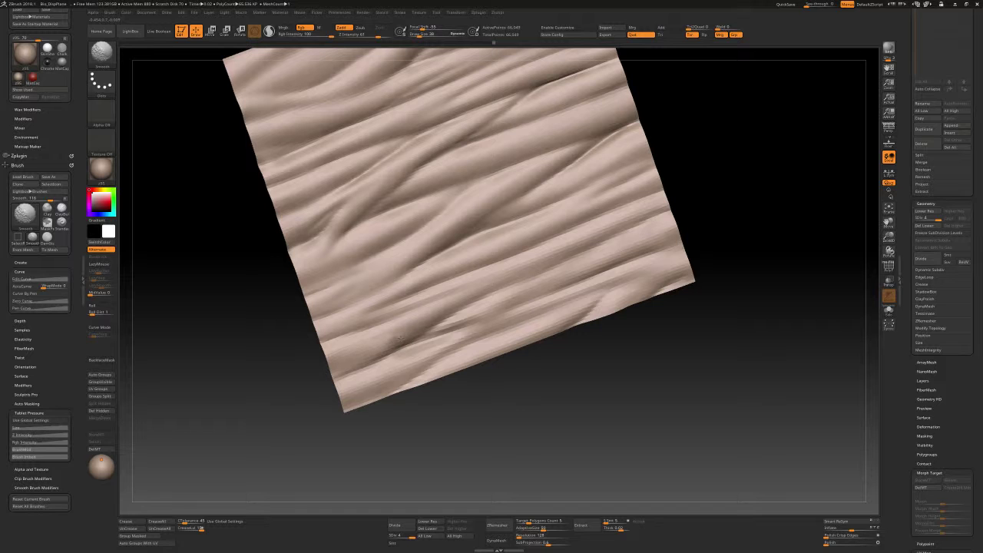
pyautogui.moveTo(414, 329)
pyautogui.mouseDown()
pyautogui.moveTo(738, 430)
pyautogui.moveTo(738, 361)
pyautogui.moveTo(504, 222)
pyautogui.mouseUp()
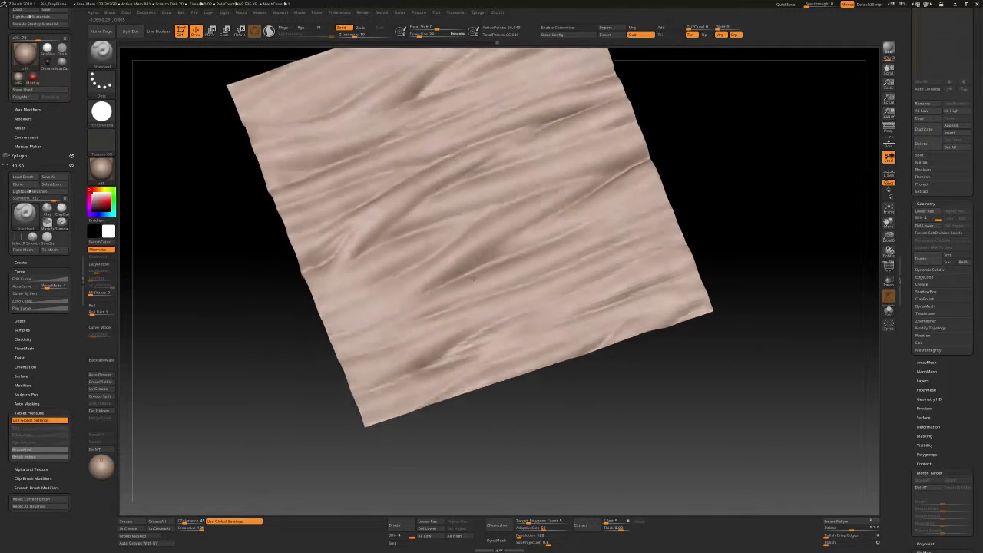
# Load the DamStandard brush and raise its Draw Size to 100
pyautogui.press('b')
pyautogui.press('d')
pyautogui.press('s')
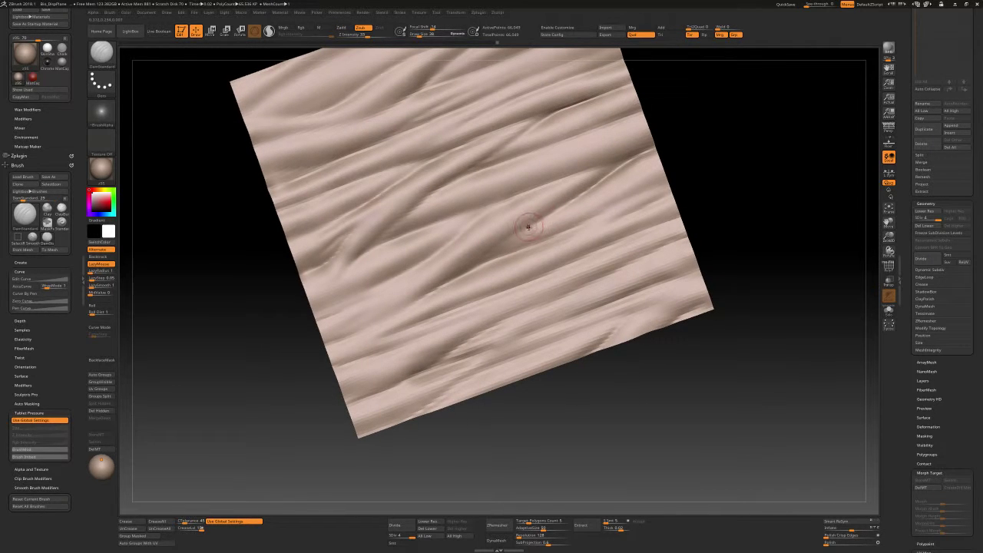
pyautogui.press('s')
pyautogui.moveTo(530, 230); pyautogui.dragTo(542, 230)
pyautogui.press(']')
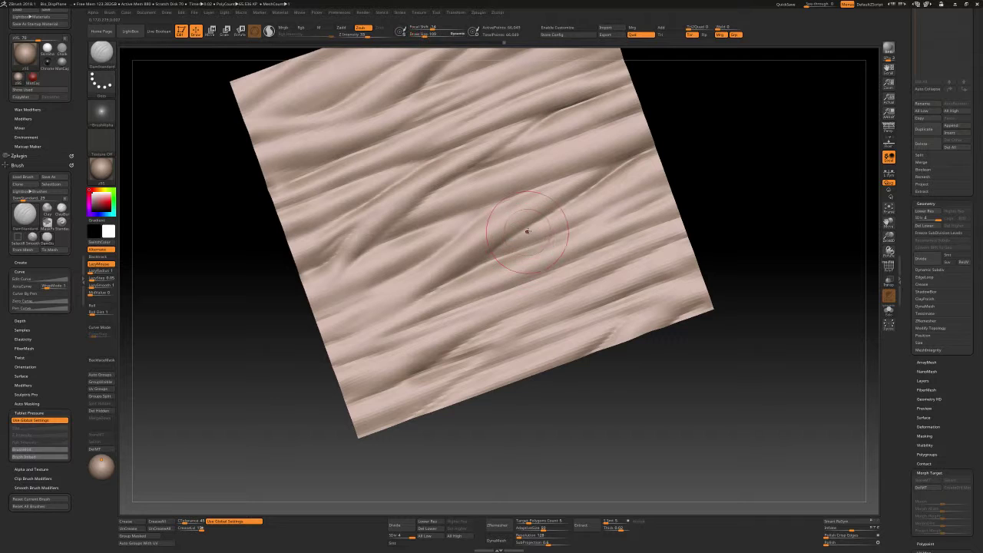
# Compare the cloth detail across subdivision levels with D/Shift+D, then reposition the view
pyautogui.hotkey('shift', 'd')
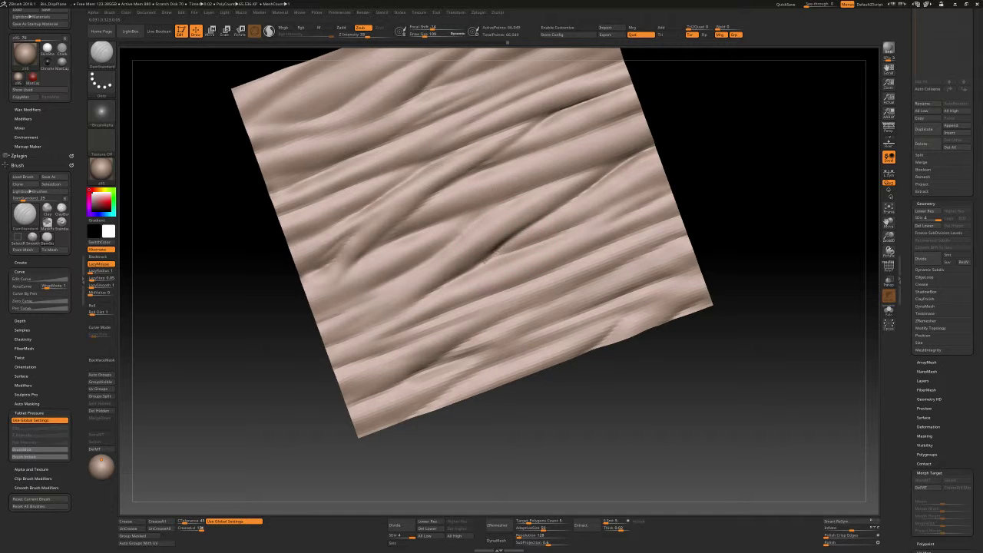
pyautogui.press('d')
pyautogui.press('d')
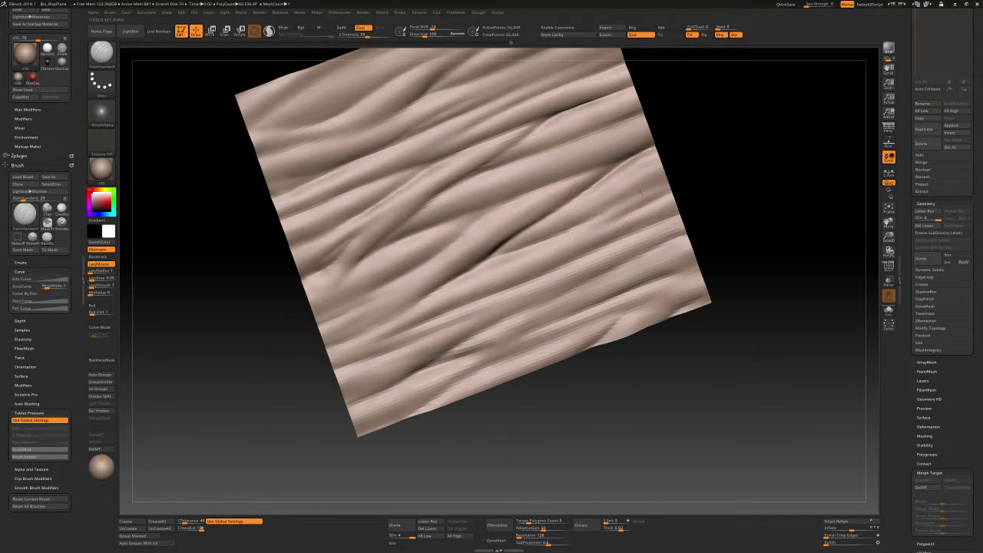
pyautogui.press('d')
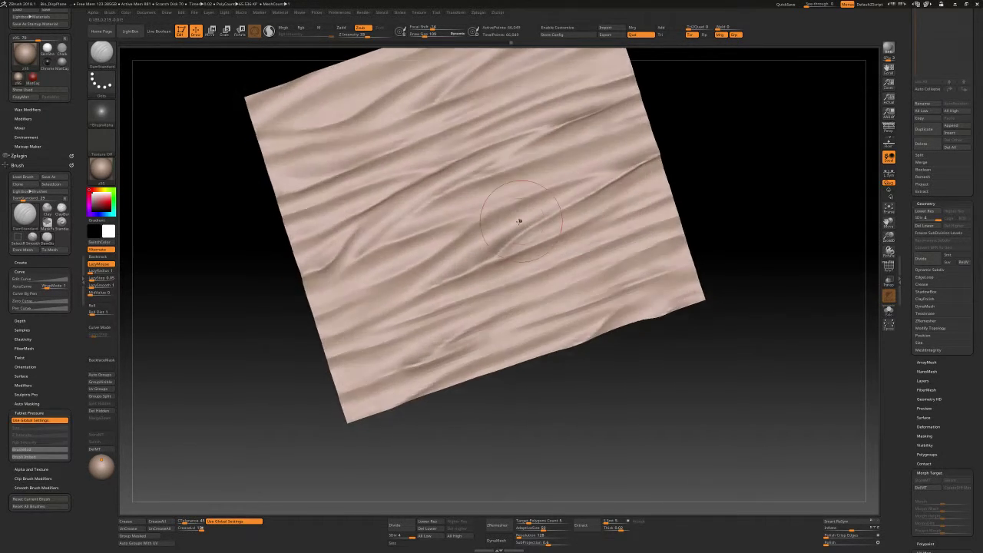
pyautogui.press('s')
pyautogui.press('shift')
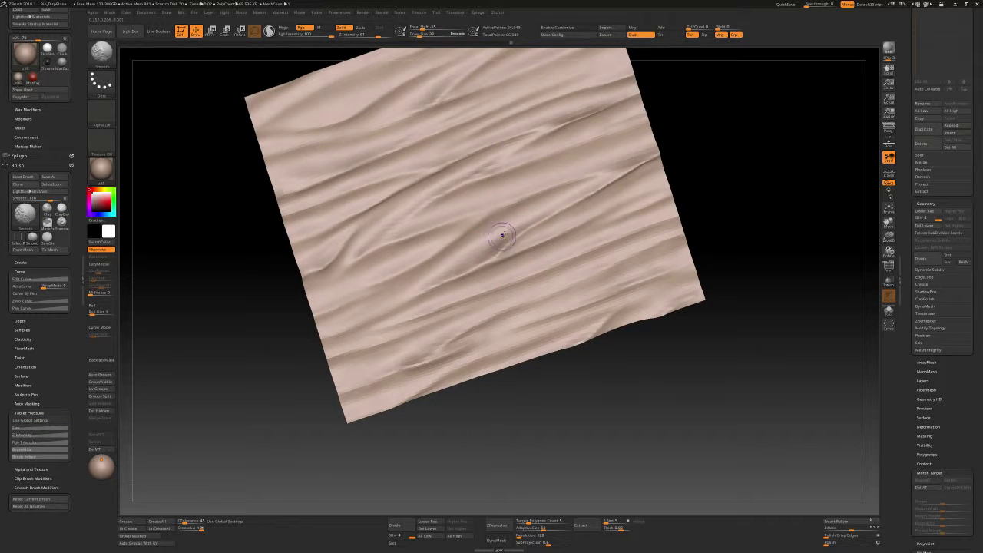
pyautogui.hotkey('shift', 'd')
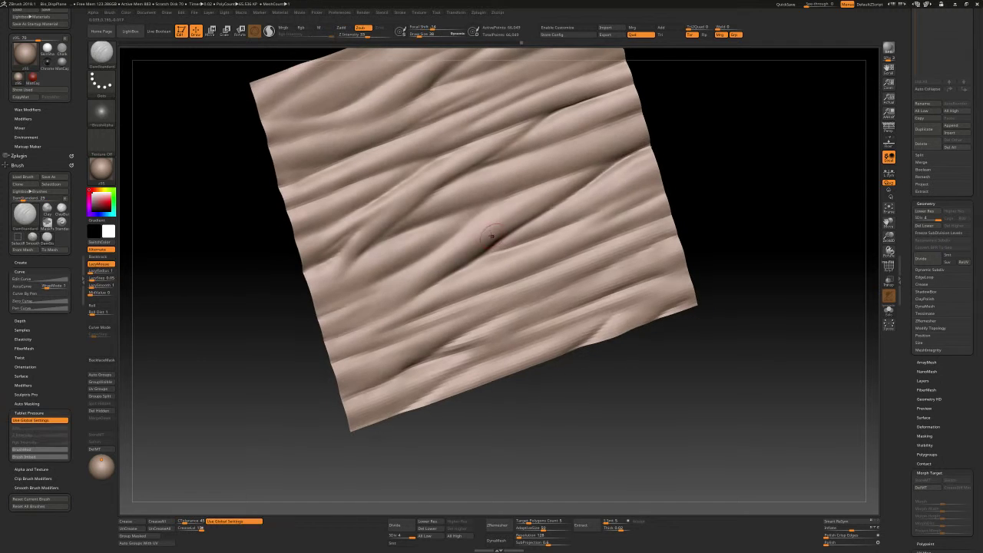
pyautogui.press('d')
pyautogui.hotkey('shift', 'd')
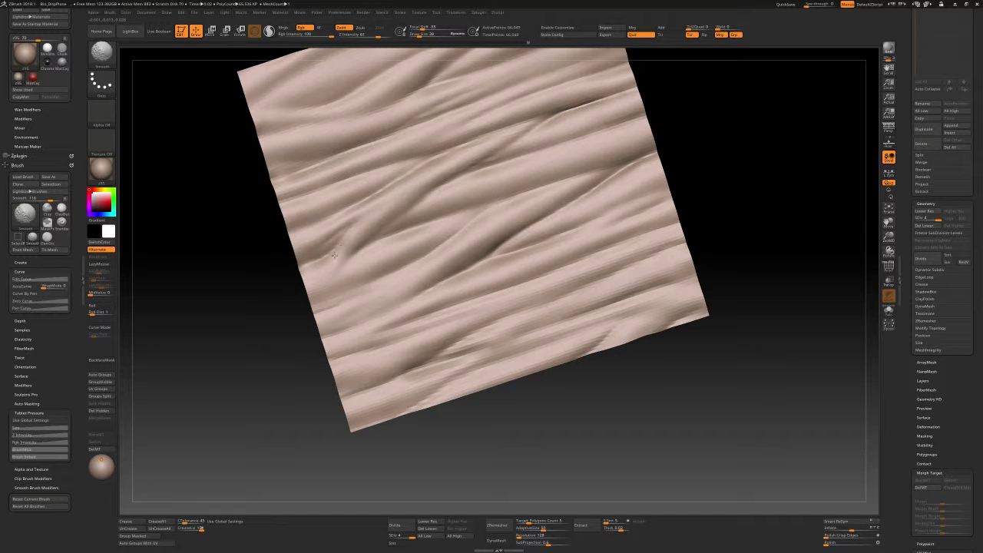
pyautogui.moveTo(492, 174); pyautogui.dragTo(496, 185, button='right')
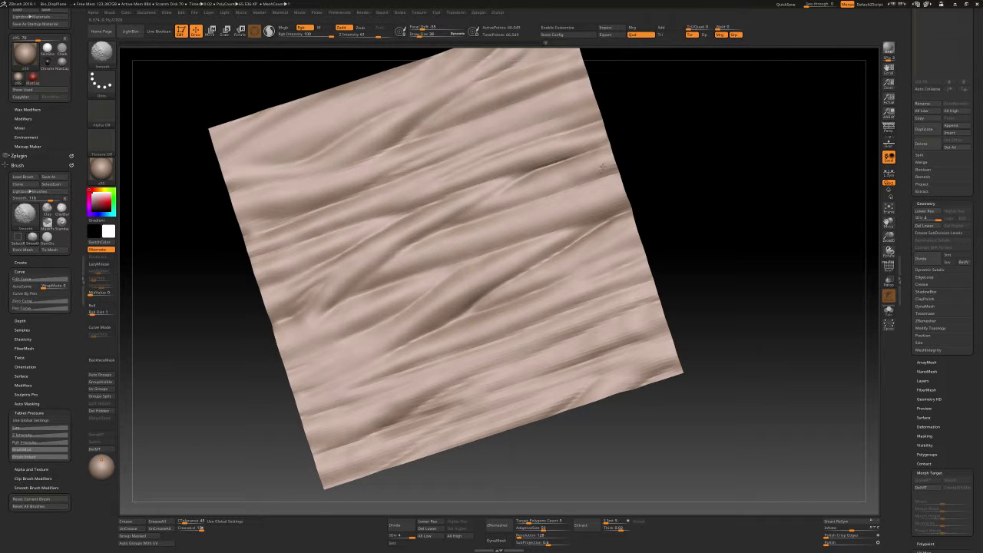
pyautogui.moveTo(553, 169); pyautogui.dragTo(515, 222, button='right')
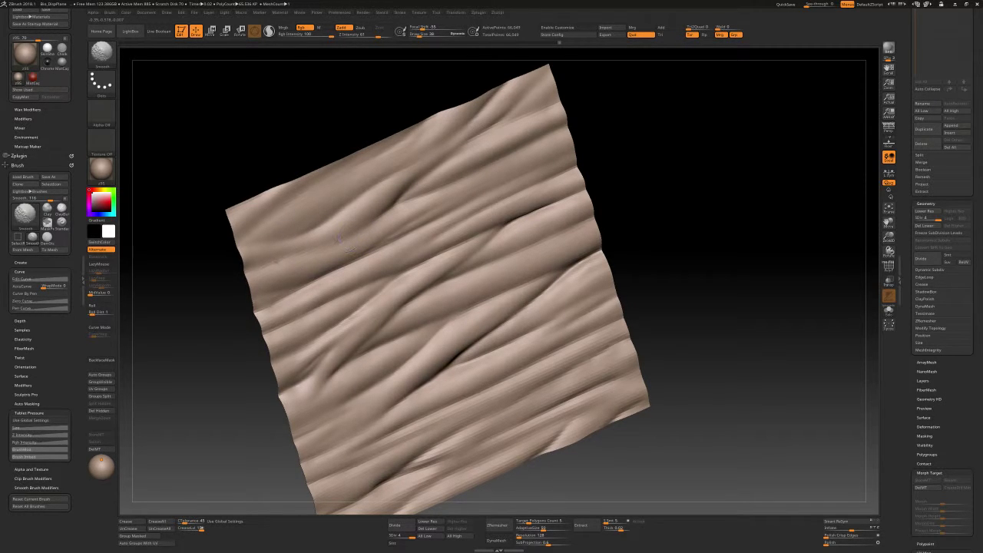
pyautogui.moveTo(386, 223); pyautogui.dragTo(361, 254)
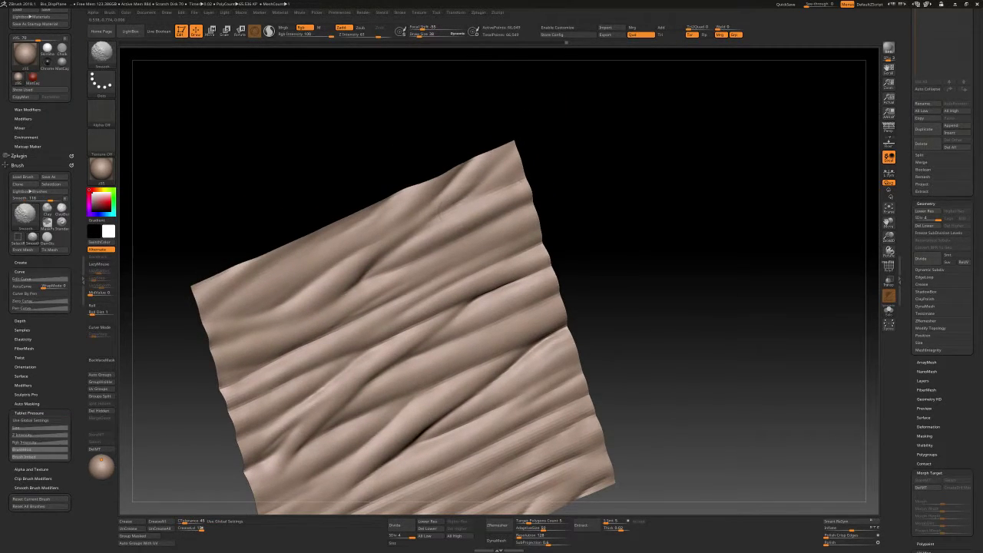
pyautogui.moveTo(459, 268); pyautogui.dragTo(411, 207)
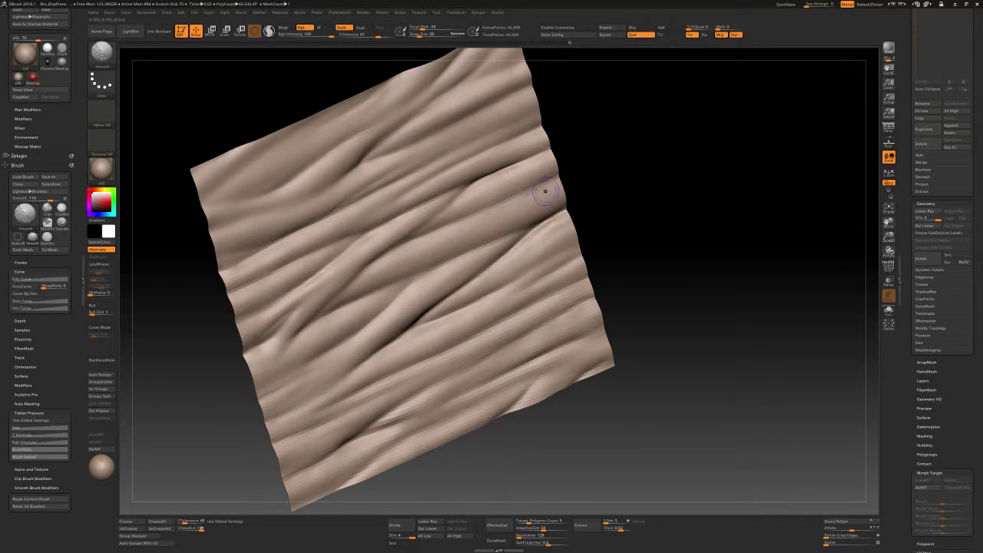
# Smooth the rough wrinkles at the lower-left corner, alternating between Smooth and Standard
pyautogui.moveTo(463, 227); pyautogui.dragTo(510, 279)
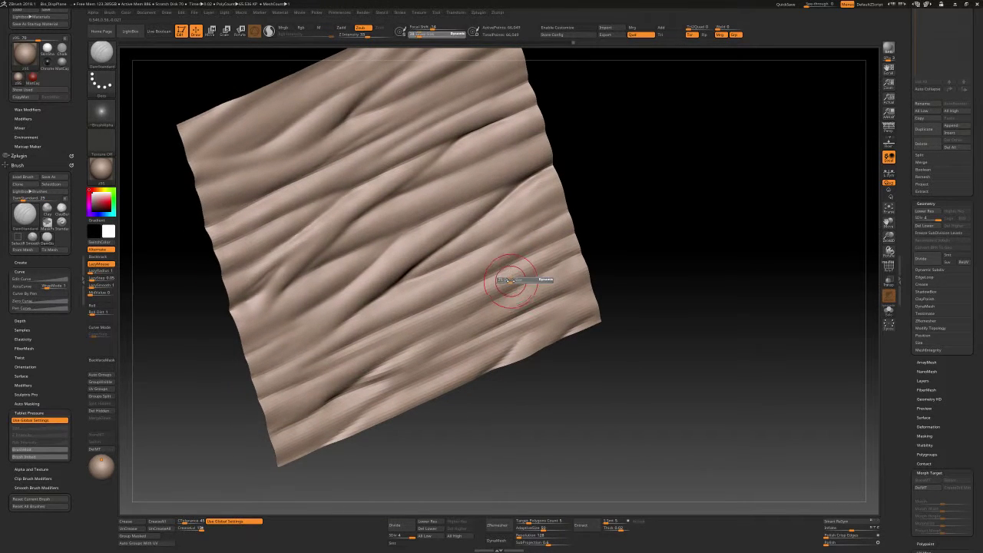
pyautogui.press('shift')
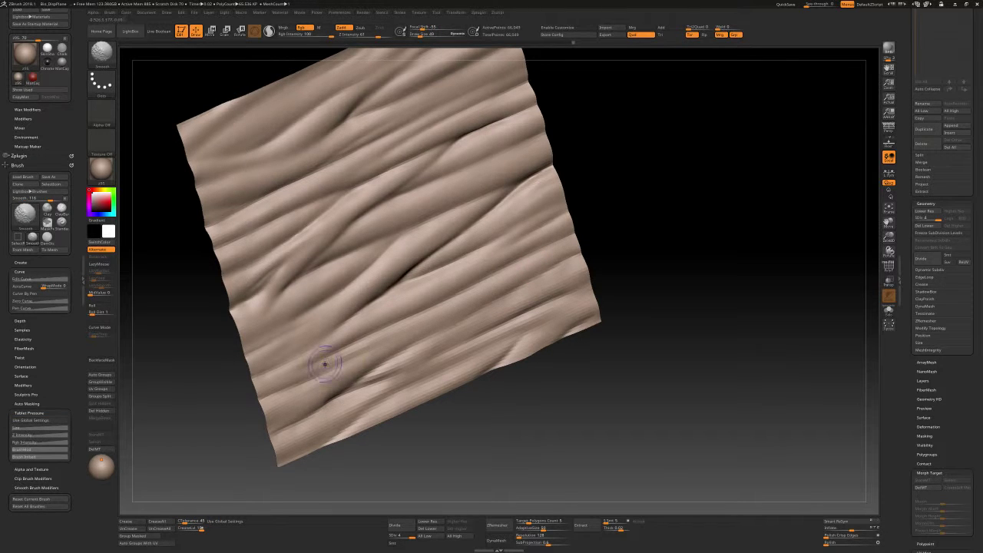
pyautogui.moveTo(443, 313); pyautogui.dragTo(544, 256)
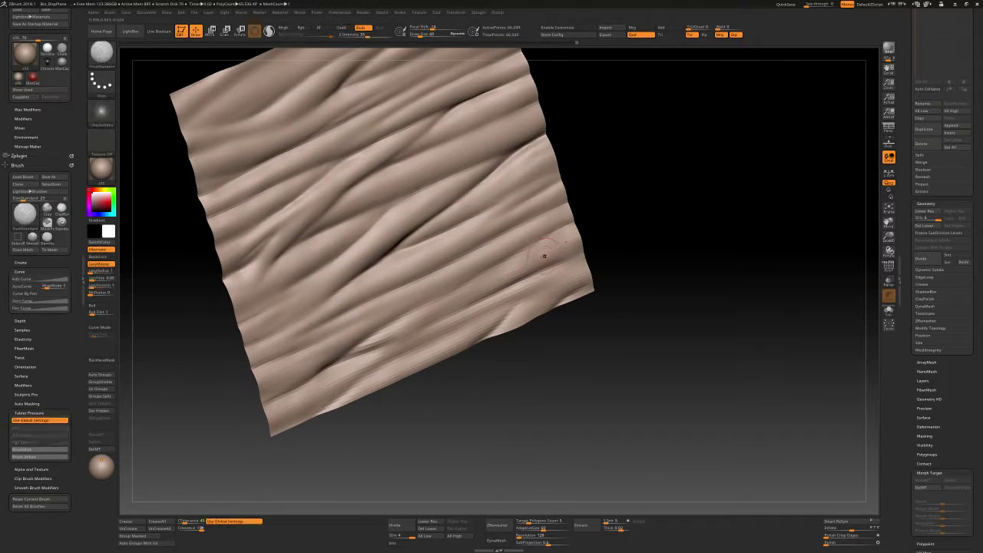
pyautogui.press('shift')
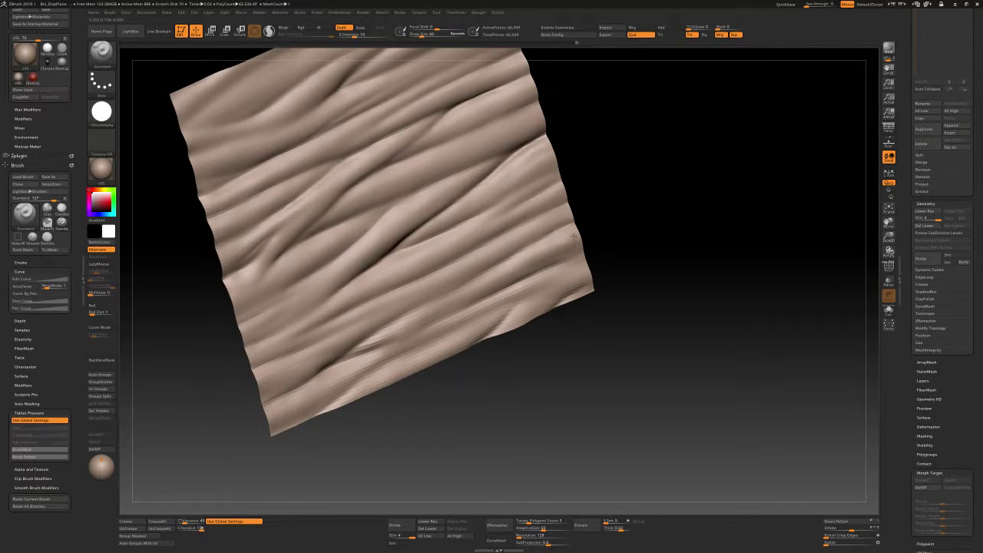
pyautogui.moveTo(609, 221)
pyautogui.mouseDown()
pyautogui.moveTo(471, 282)
pyautogui.moveTo(423, 271)
pyautogui.mouseUp()
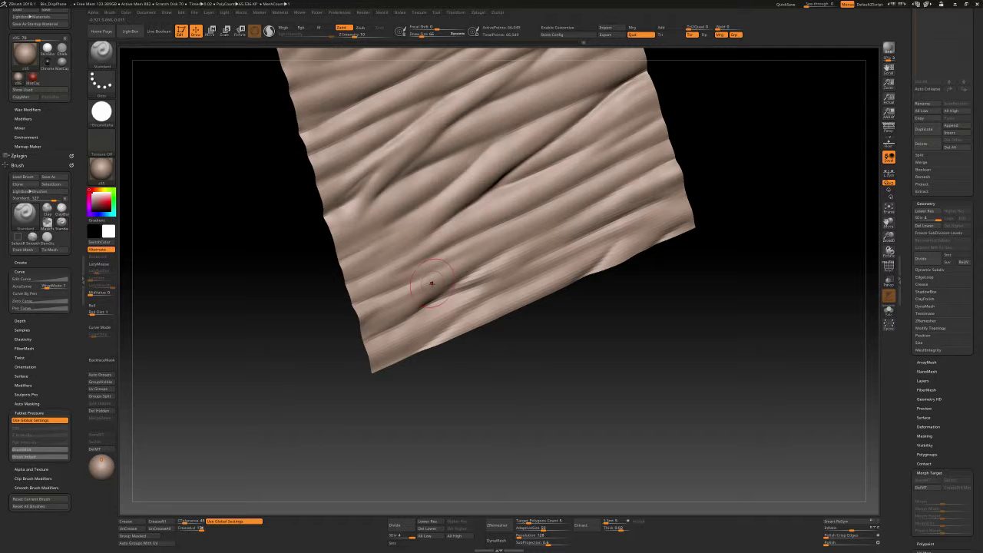
pyautogui.press('shift')
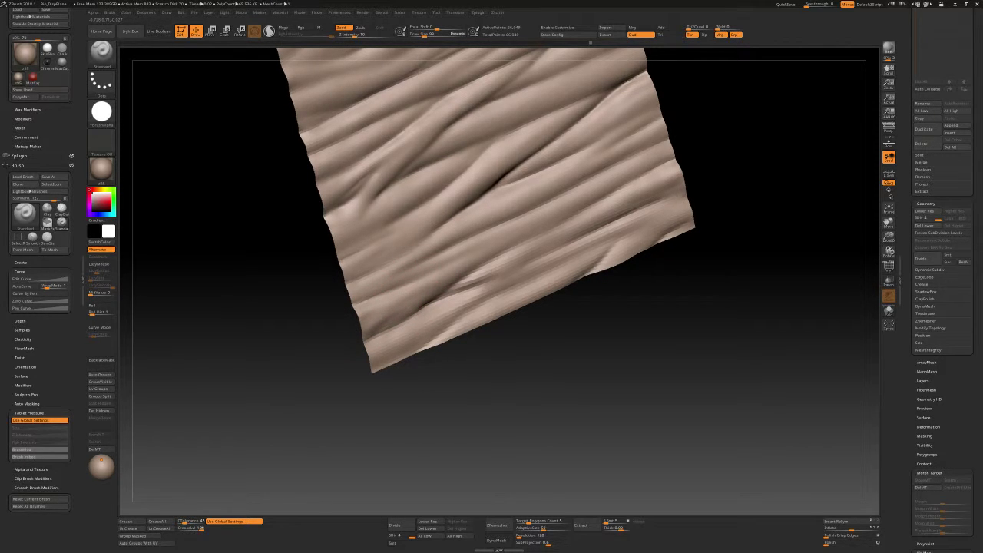
pyautogui.moveTo(346, 331); pyautogui.dragTo(573, 223)
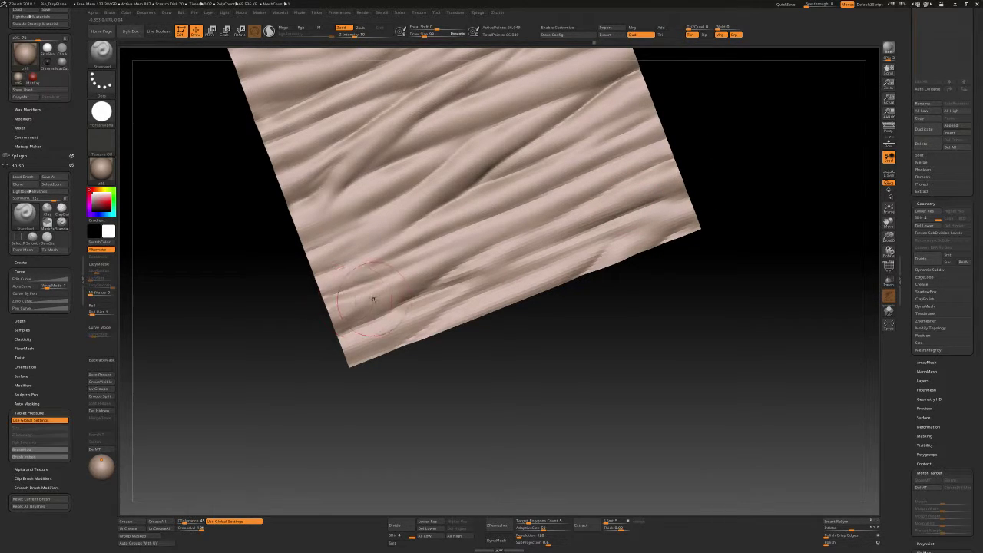
pyautogui.keyDown('shift'); pyautogui.moveTo(357, 300); pyautogui.dragTo(407, 298); pyautogui.keyUp('shift')
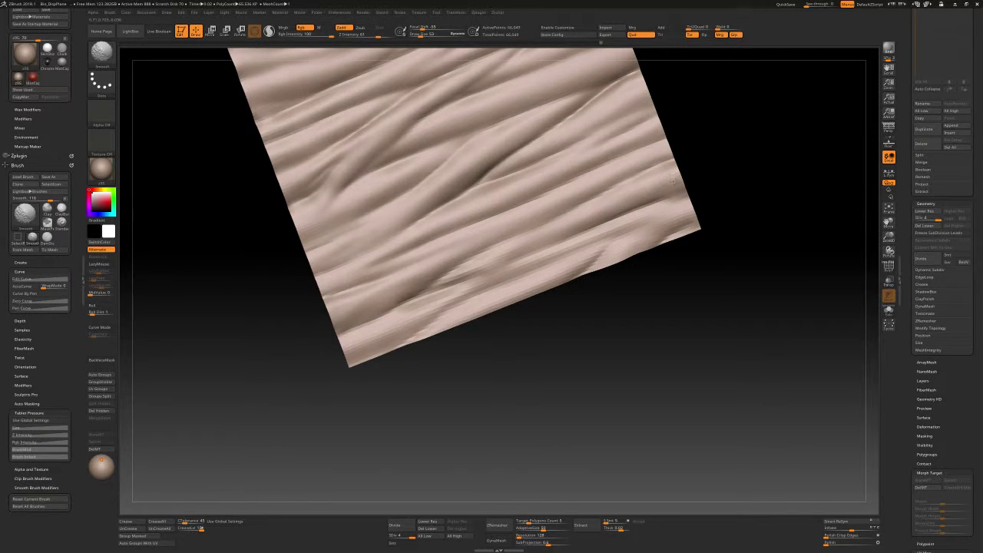
pyautogui.keyDown('alt'); pyautogui.moveTo(558, 226); pyautogui.dragTo(532, 244); pyautogui.keyUp('alt')
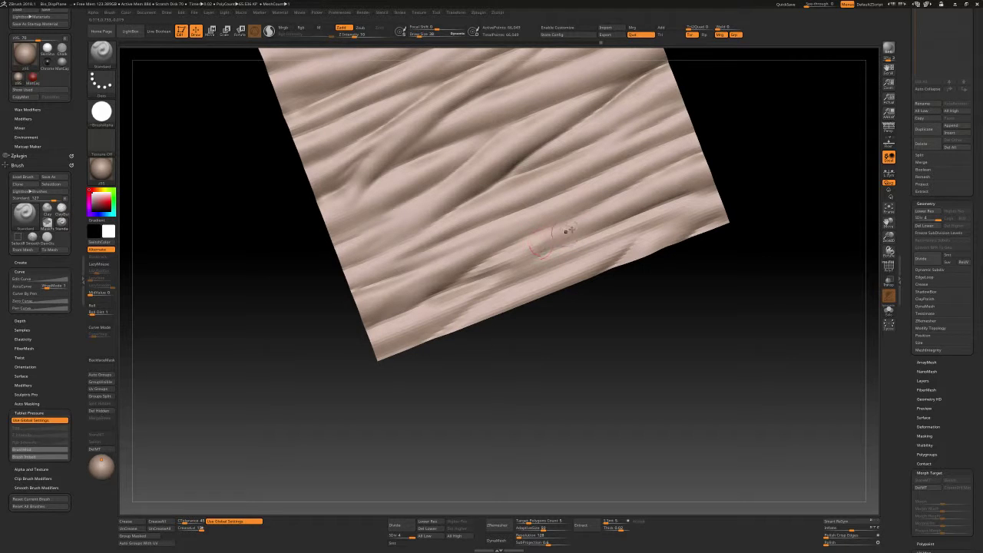
pyautogui.press('shift')
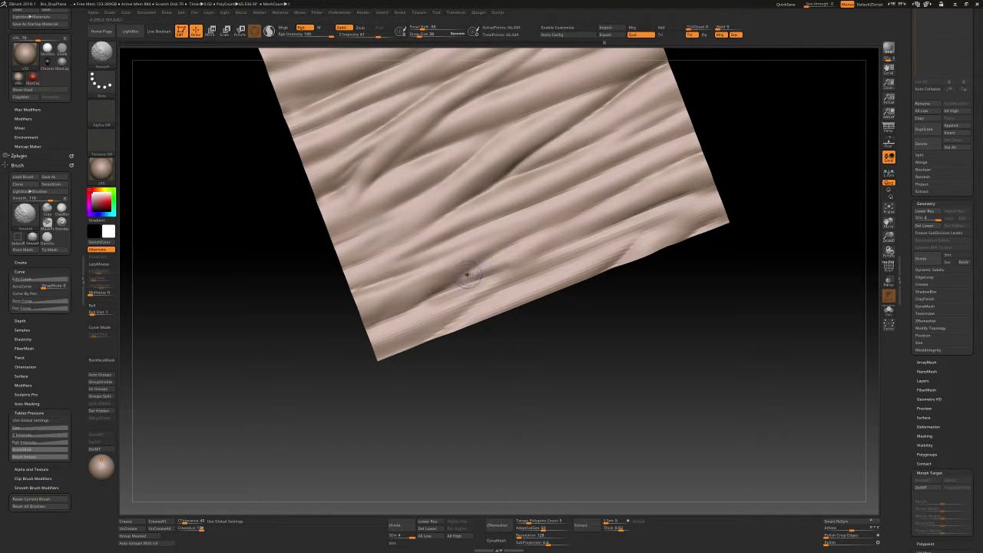
pyautogui.moveTo(466, 262); pyautogui.dragTo(443, 278)
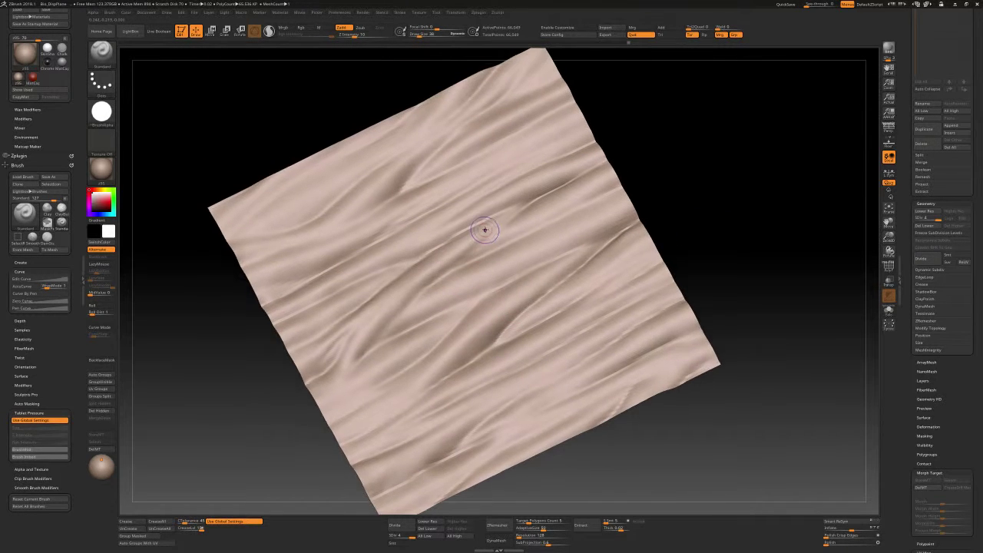
# Load DamStandard and enlarge it to 71, then 122, while orbiting the folds
pyautogui.press('shift')
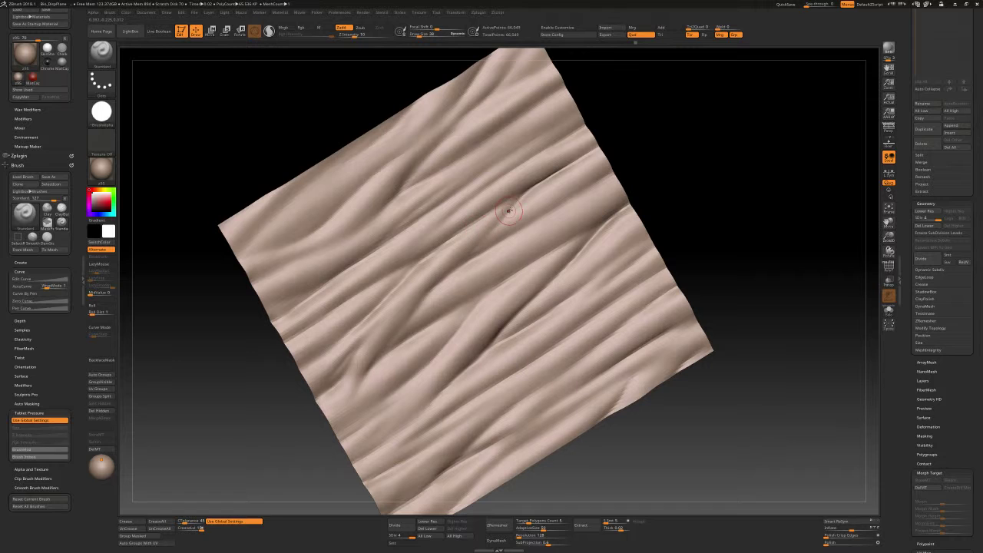
pyautogui.press('b')
pyautogui.press('d')
pyautogui.press('s')
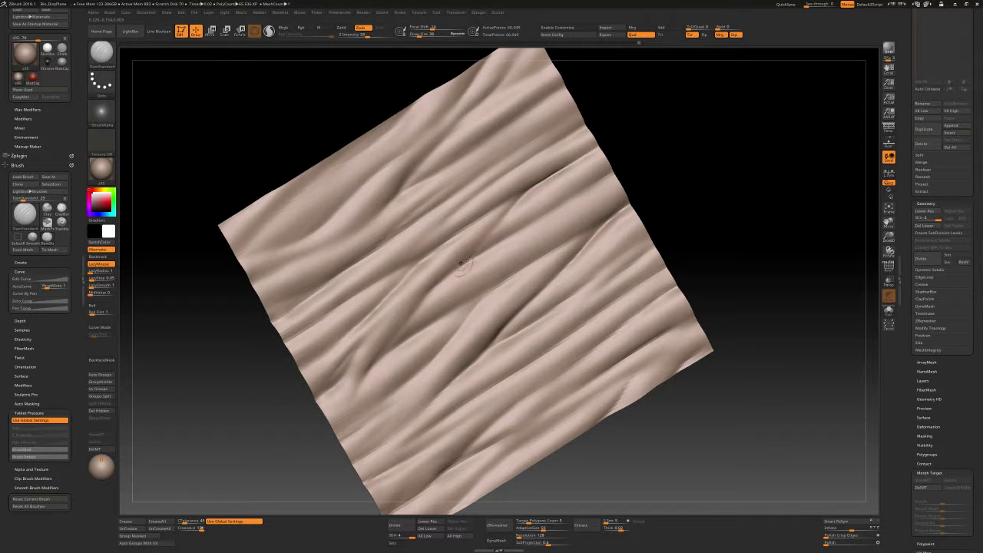
pyautogui.press(']')
pyautogui.moveTo(483, 245); pyautogui.dragTo(520, 213, button='right')
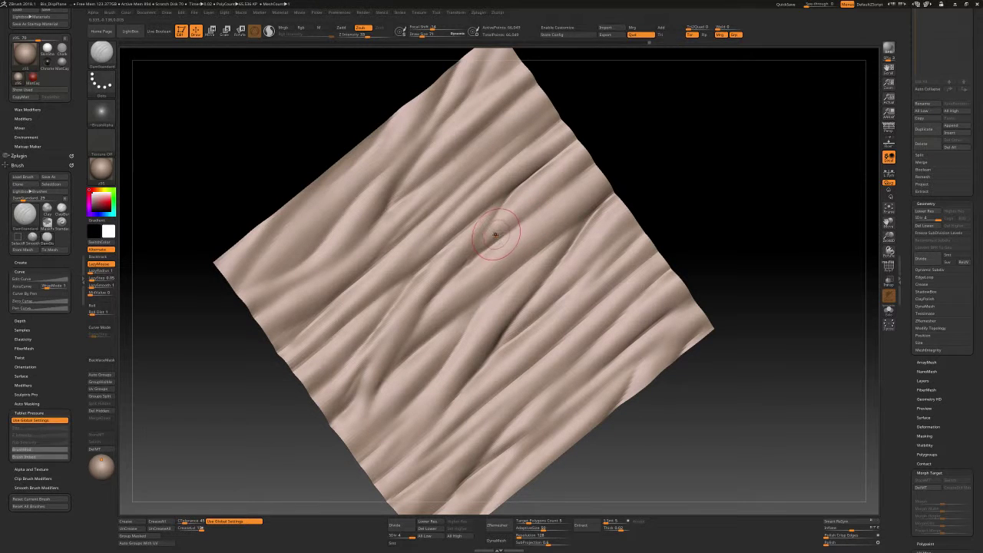
pyautogui.press(']')
pyautogui.moveTo(483, 184); pyautogui.dragTo(492, 217, button='right')
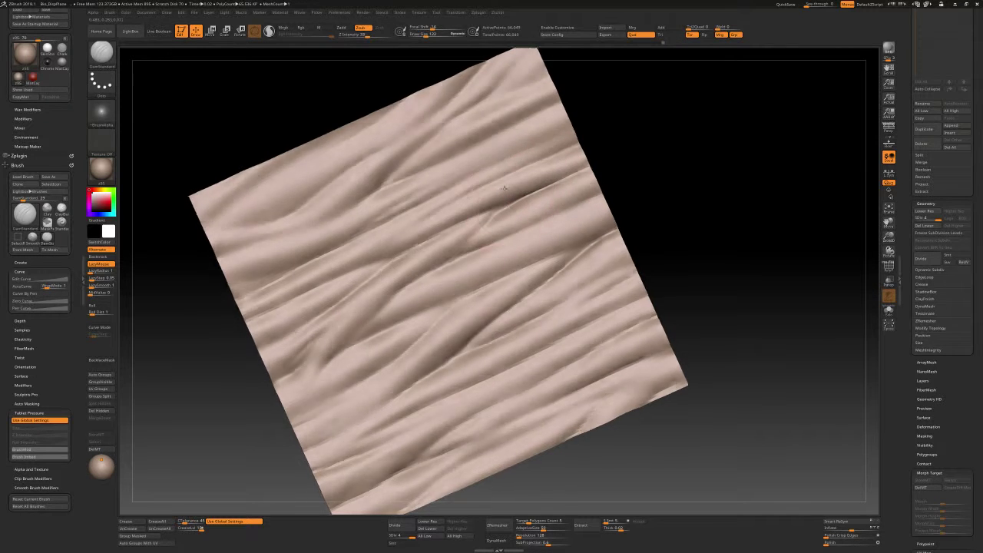
pyautogui.moveTo(288, 261); pyautogui.dragTo(140, 294, button='right')
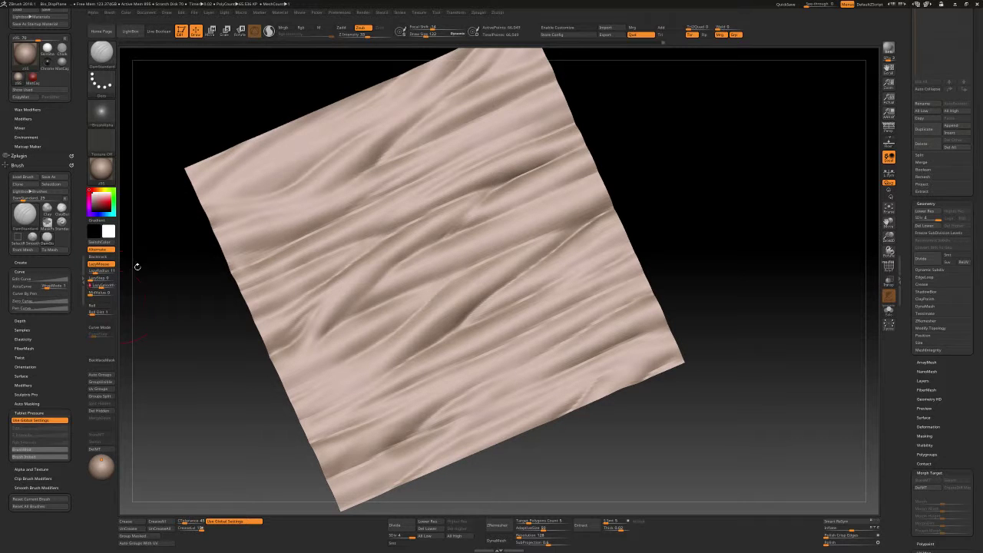
# At brush size 76, deepen the upper-right crease, then smooth it and soften the surface
pyautogui.press('d')
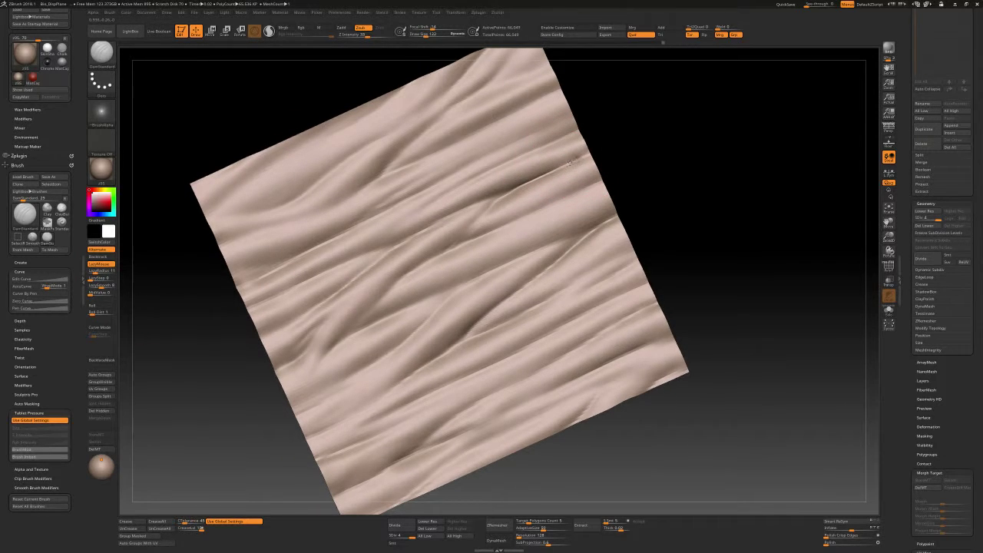
pyautogui.press('space')
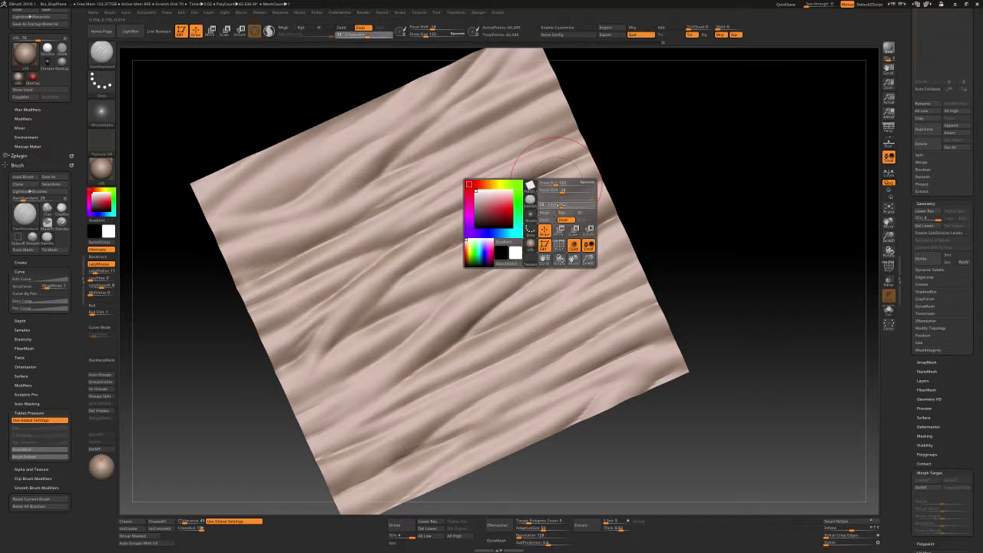
pyautogui.press('[')
pyautogui.press('[')
pyautogui.press('[')
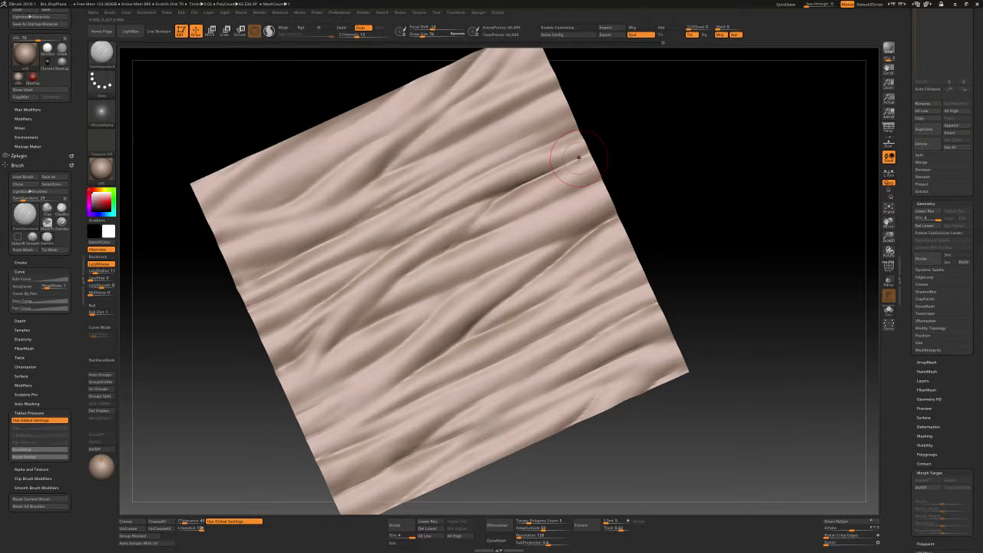
pyautogui.moveTo(556, 167); pyautogui.dragTo(568, 169)
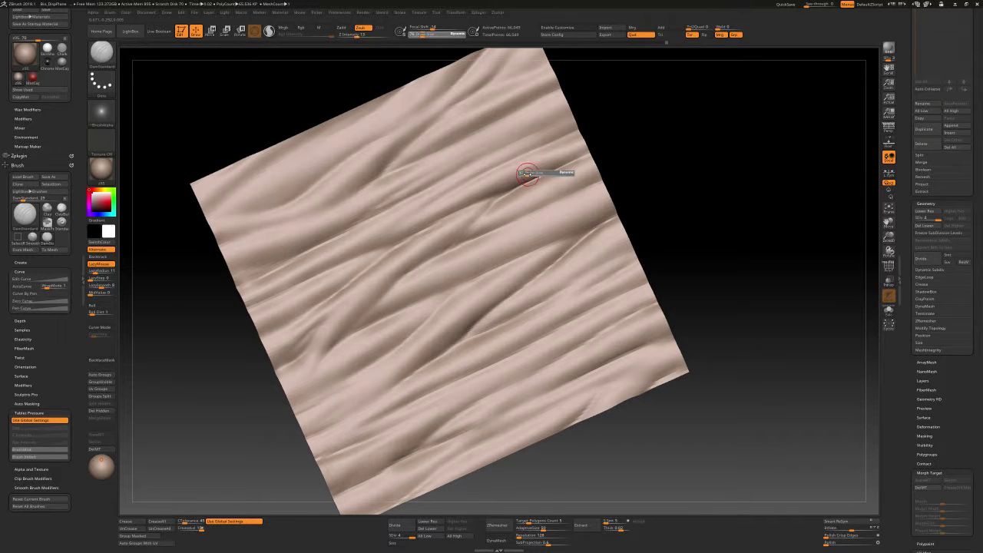
pyautogui.press('shift')
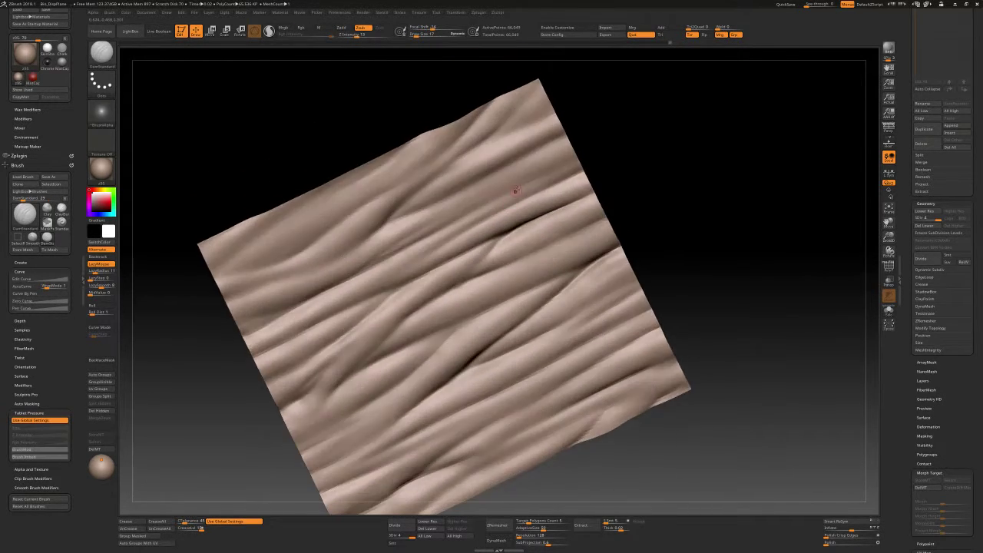
pyautogui.moveTo(549, 174); pyautogui.dragTo(555, 172)
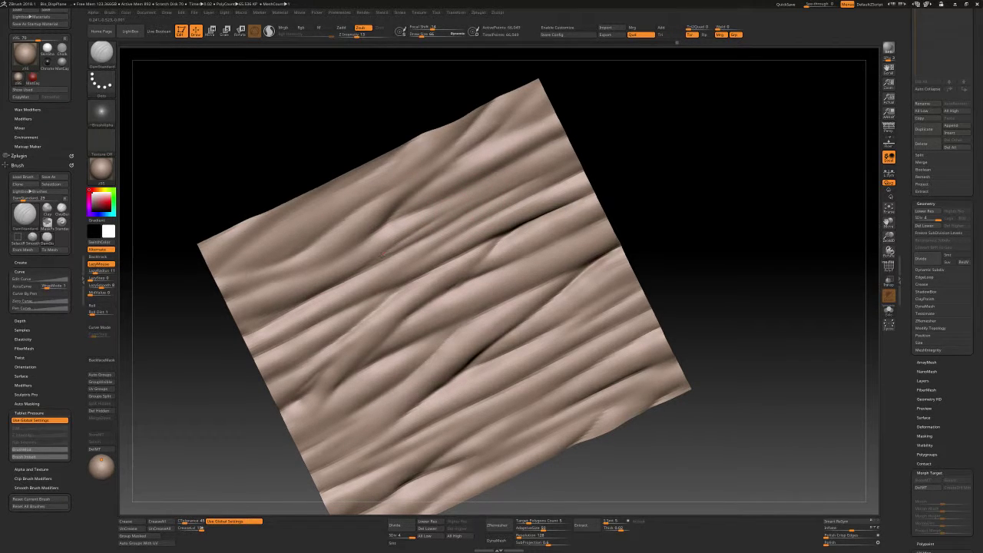
pyautogui.hotkey('shift', 'd')
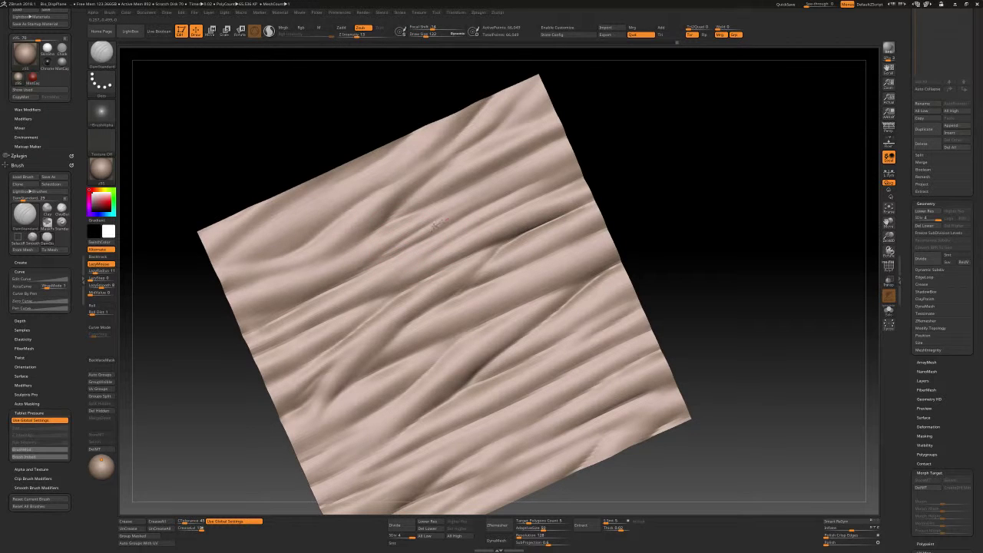
pyautogui.moveTo(384, 254); pyautogui.dragTo(432, 230)
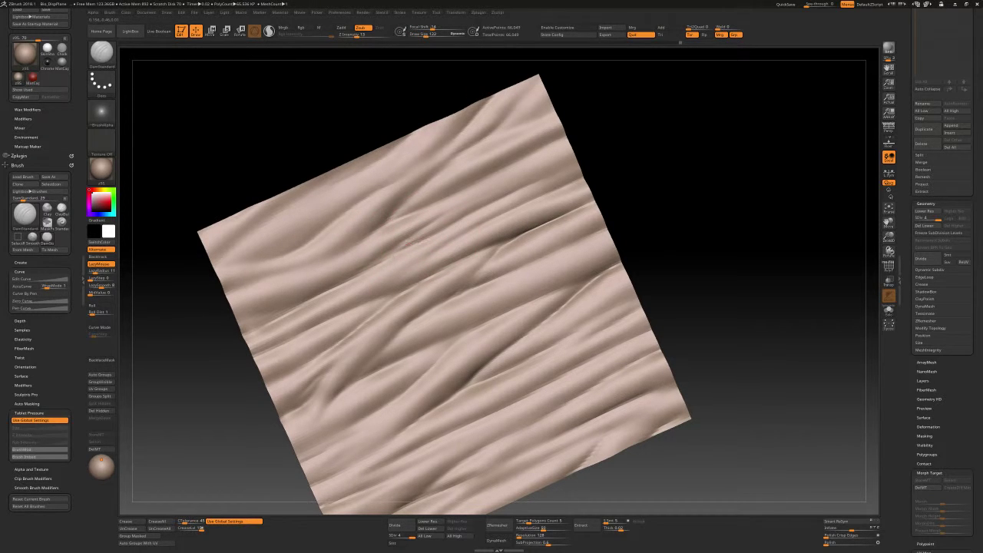
# Add a short sculpt dab, then load Standard at brush size 66
pyautogui.click(395, 250)
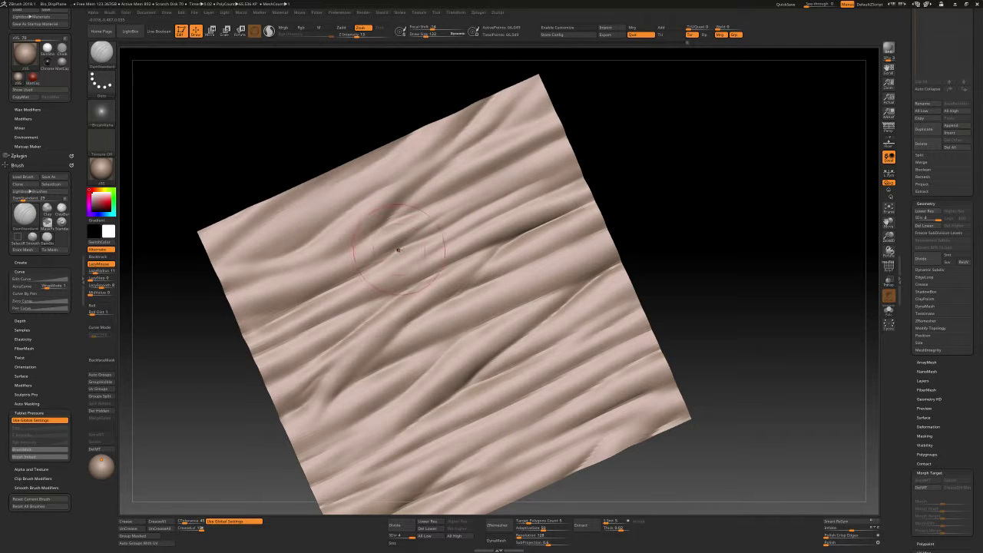
pyautogui.press('b')
pyautogui.press('s')
pyautogui.press('t')
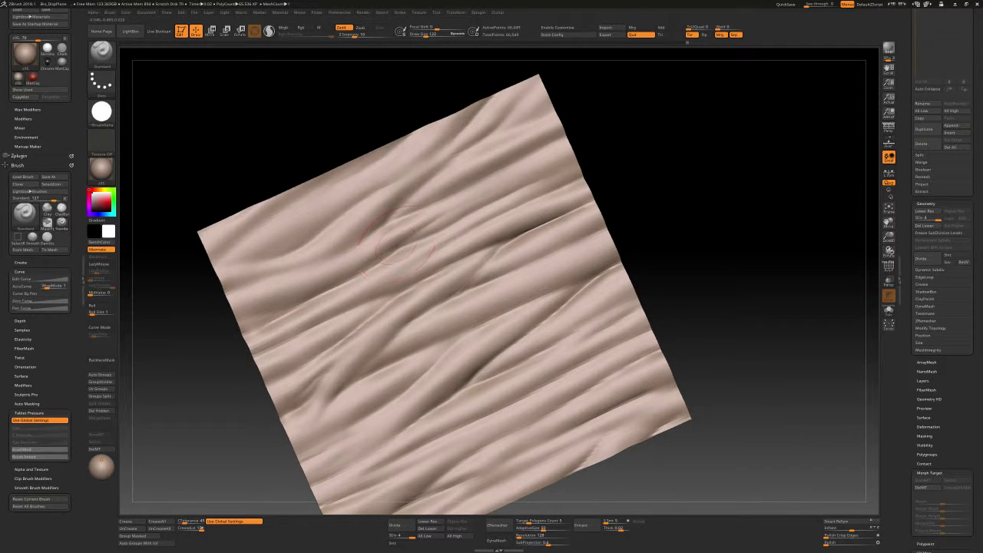
pyautogui.press('[')
pyautogui.press('[')
pyautogui.press('[')
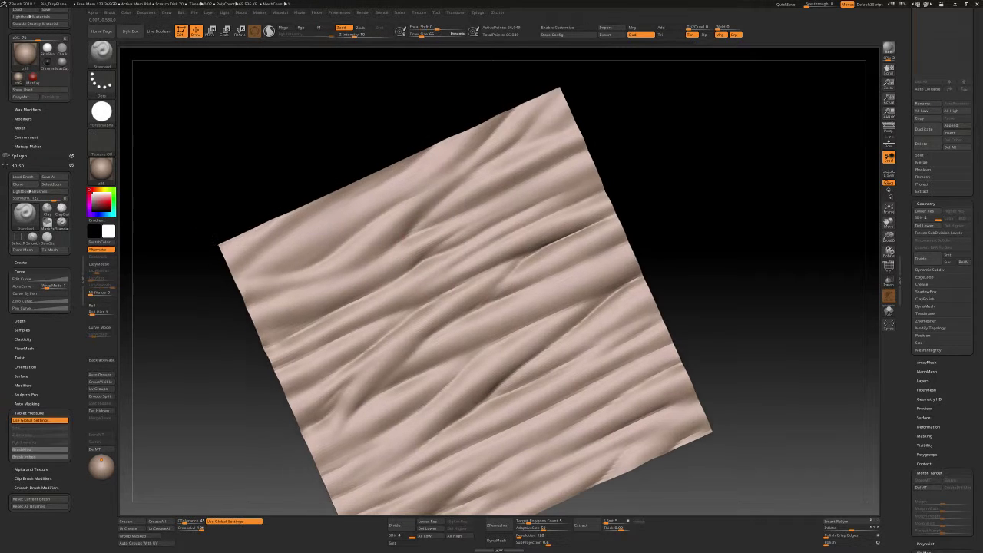
pyautogui.moveTo(768, 269); pyautogui.dragTo(799, 292)
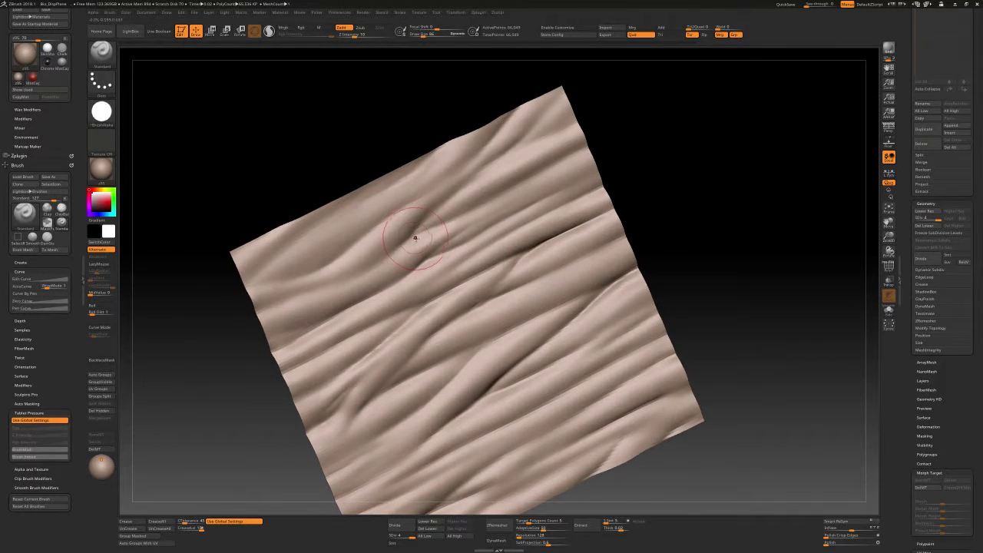
# Re-carve the upper-left creases with DamStandard, then return to Standard and view edge-on
pyautogui.press('b')
pyautogui.press('d')
pyautogui.press('s')
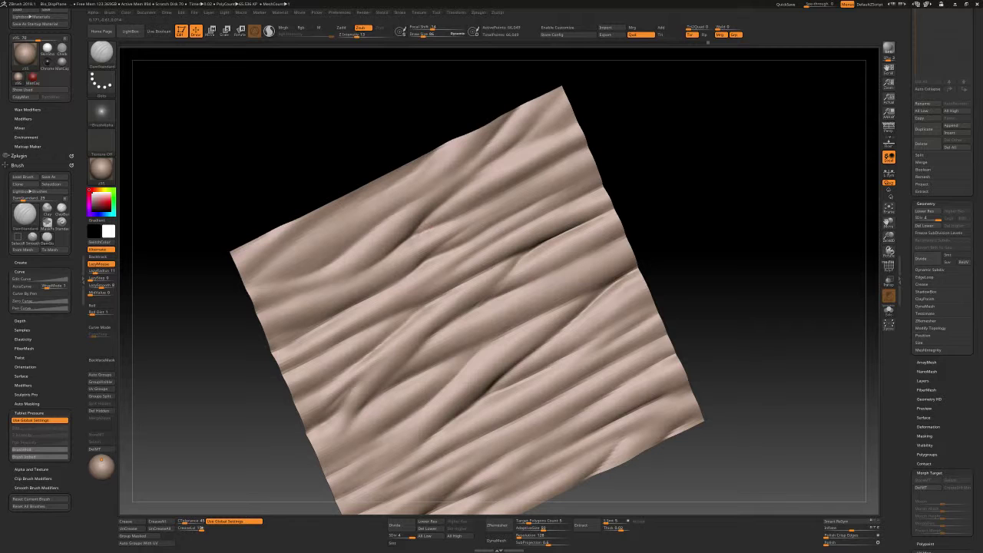
pyautogui.keyDown('alt'); pyautogui.moveTo(461, 202); pyautogui.dragTo(452, 237, button='right'); pyautogui.keyUp('alt')
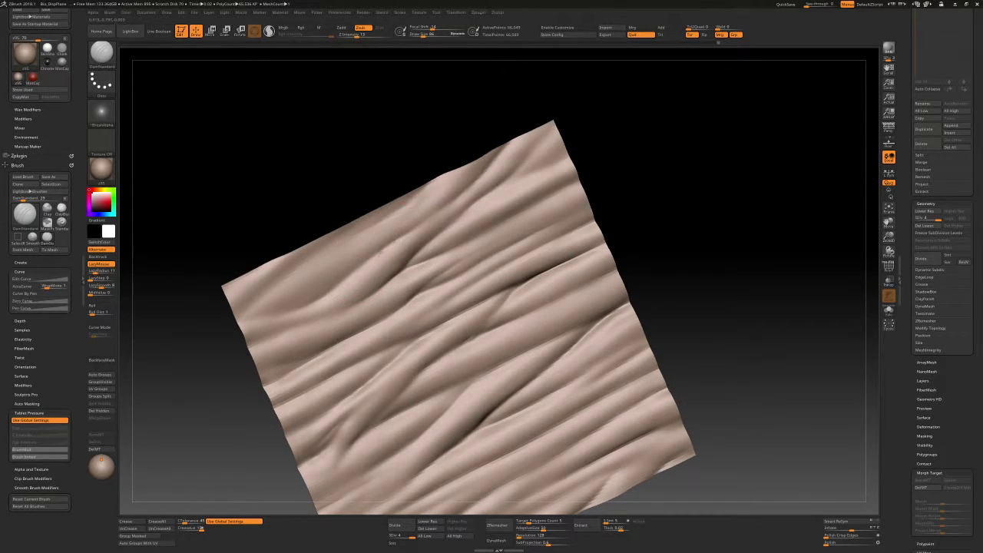
pyautogui.moveTo(338, 290); pyautogui.dragTo(407, 246, button='right')
pyautogui.press('b')
pyautogui.press('s')
pyautogui.press('t')
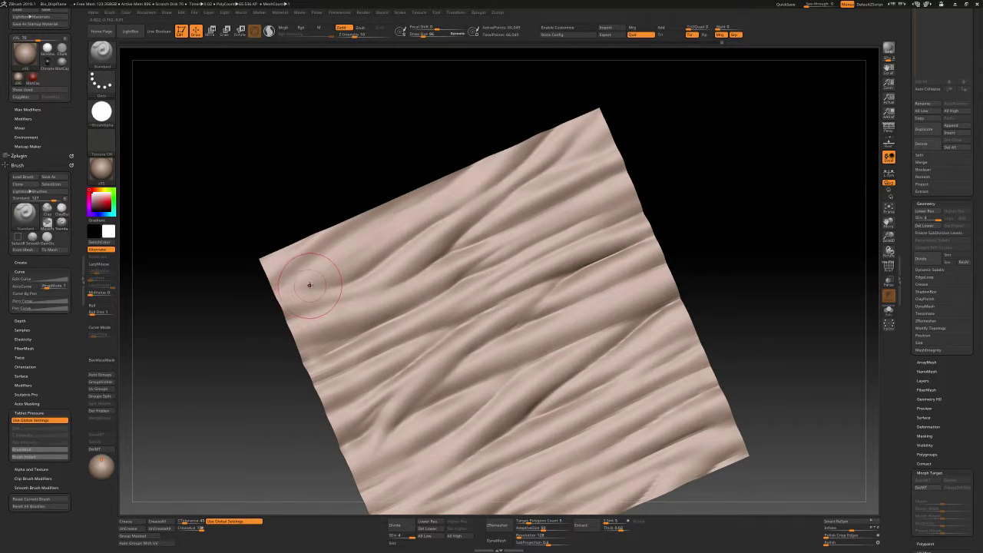
pyautogui.moveTo(407, 215)
pyautogui.mouseDown(button='right')
pyautogui.moveTo(367, 223)
pyautogui.moveTo(428, 209)
pyautogui.mouseUp(button='right')
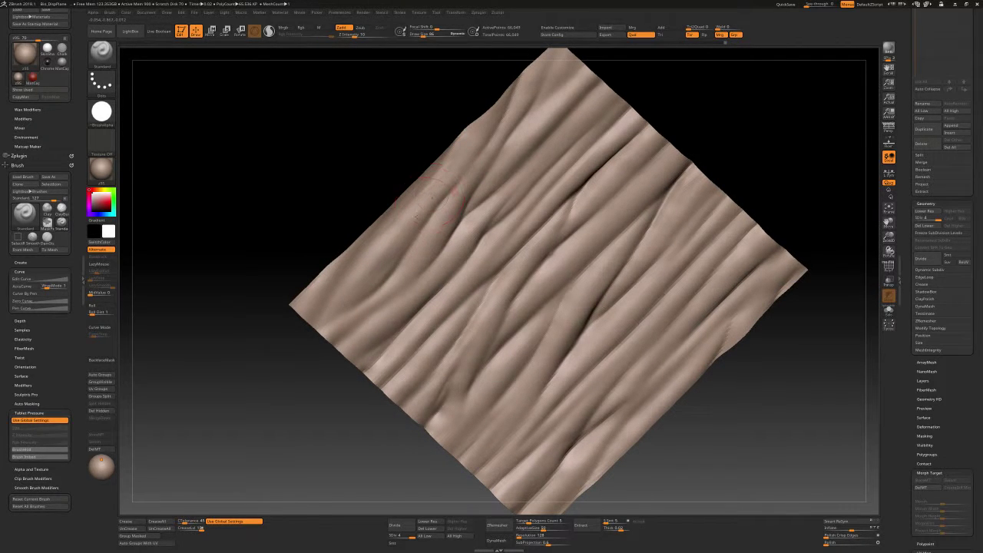
# Smooth the left folds, compare before and after with undo/redo, and set Draw Size to 81
pyautogui.press('shift')
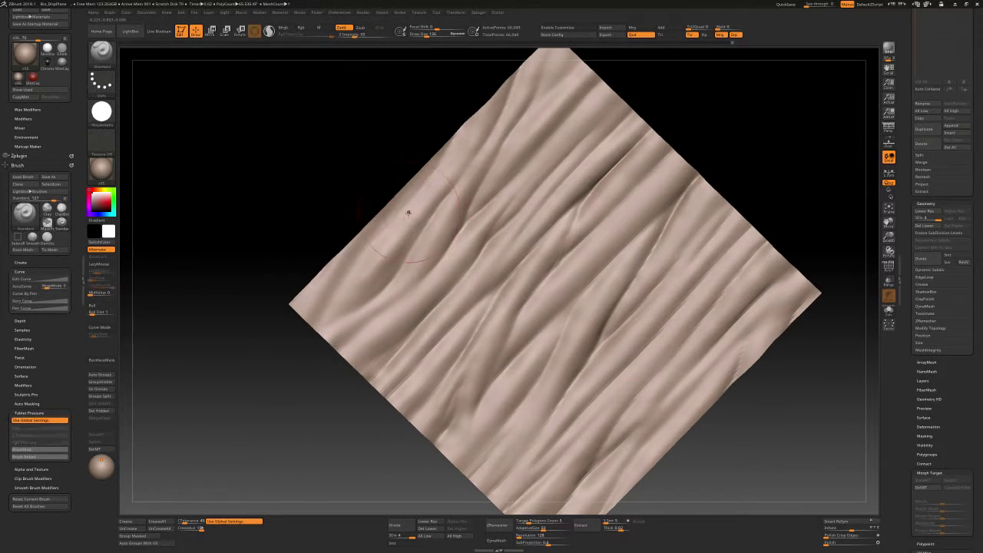
pyautogui.hotkey('ctrl', 'z')
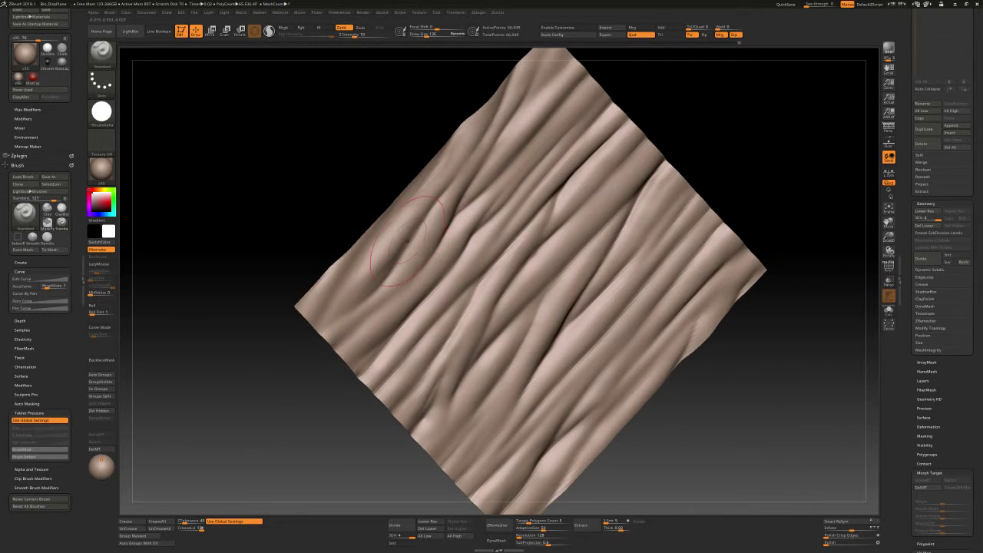
pyautogui.hotkey('ctrl', 'shift', 'z')
pyautogui.press('s')
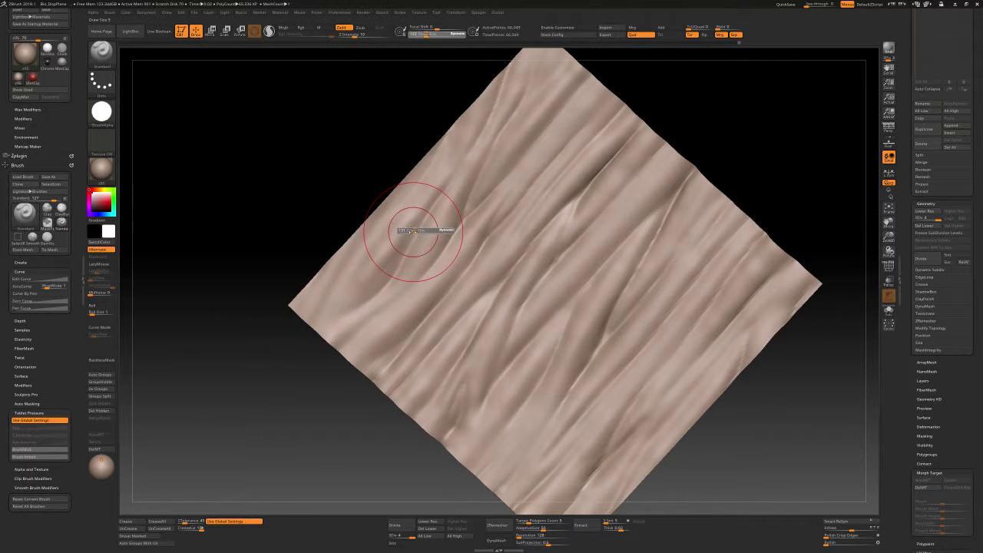
pyautogui.moveTo(412, 231); pyautogui.dragTo(401, 231)
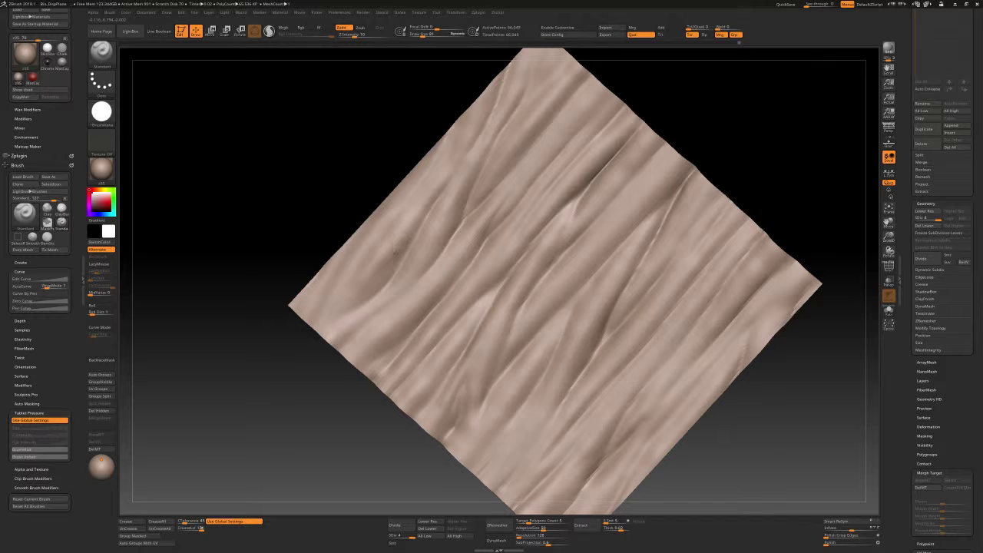
# Recheck the softened folds against the sharper version, reduce Draw Size to 57, and tilt the cloth back
pyautogui.hotkey('ctrl', 'z')
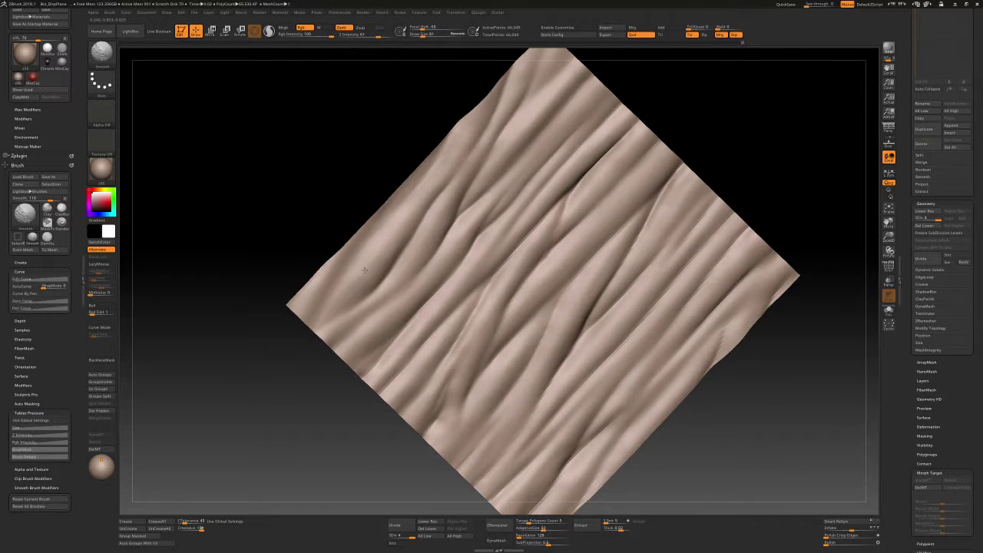
pyautogui.hotkey('ctrl', 'shift', 'z')
pyautogui.press('s')
pyautogui.moveTo(377, 268); pyautogui.dragTo(369, 268)
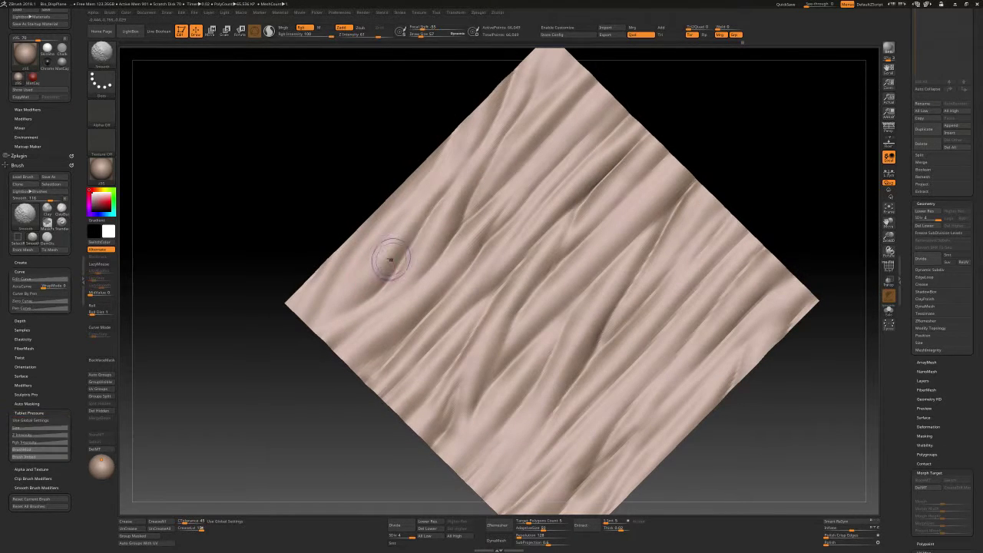
pyautogui.moveTo(768, 154)
pyautogui.mouseDown()
pyautogui.moveTo(472, 194)
pyautogui.moveTo(519, 198)
pyautogui.mouseUp()
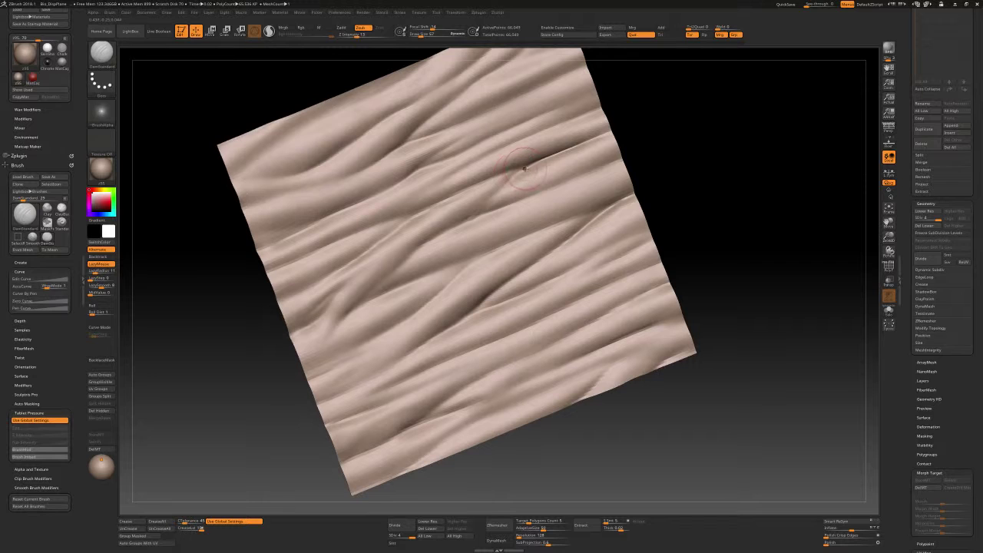
# Carve new creases across the upper-middle folds with LazyMouse off and brush size 227
pyautogui.moveTo(524, 167); pyautogui.dragTo(510, 178)
pyautogui.press('l')
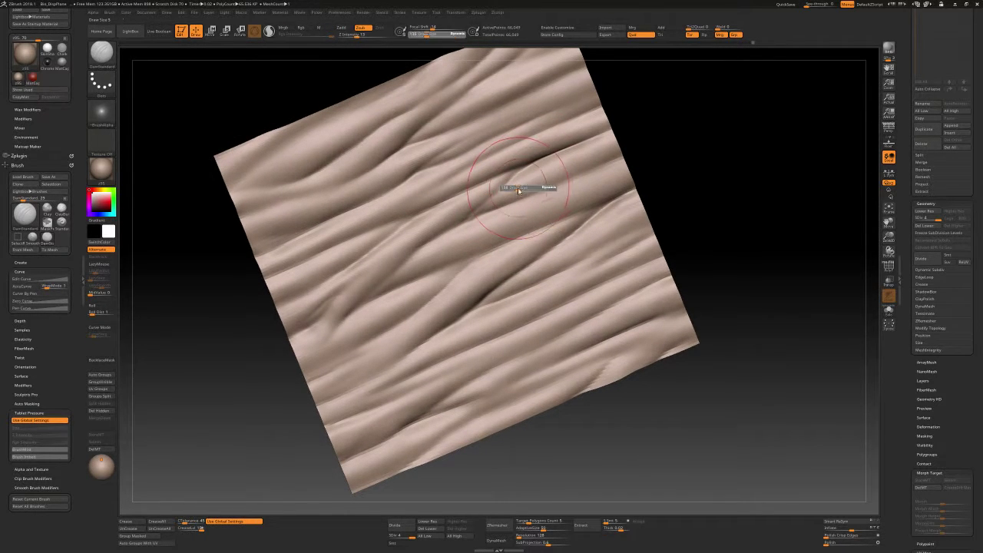
pyautogui.press(']')
pyautogui.press(']')
pyautogui.press(']')
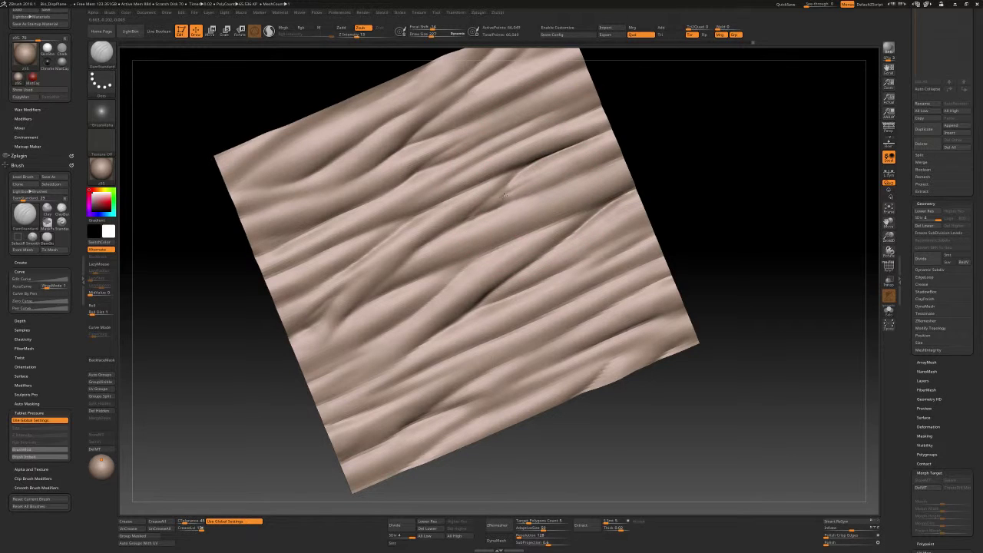
pyautogui.moveTo(505, 195)
pyautogui.mouseDown()
pyautogui.moveTo(469, 219)
pyautogui.moveTo(523, 168)
pyautogui.moveTo(493, 182)
pyautogui.moveTo(522, 192)
pyautogui.mouseUp()
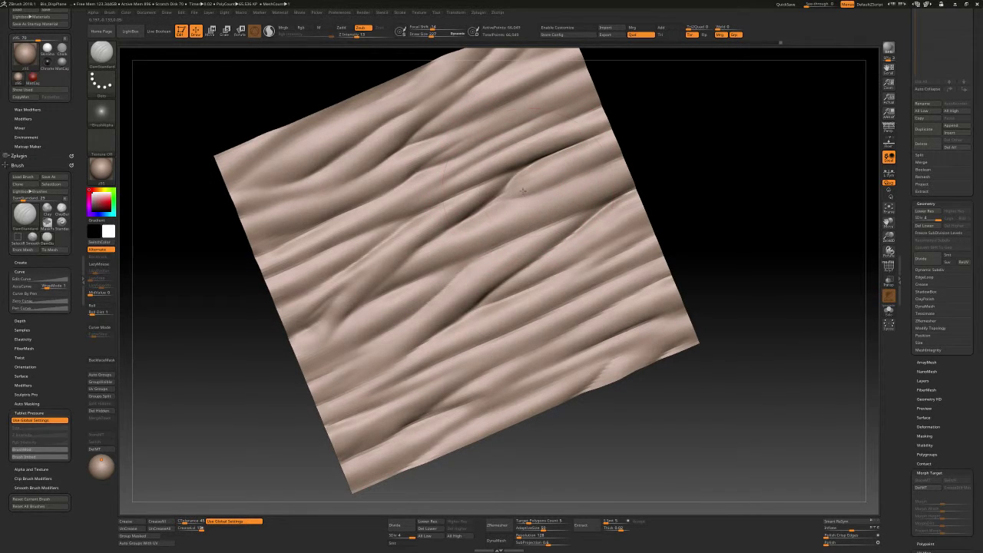
pyautogui.moveTo(523, 191); pyautogui.dragTo(544, 182, button='right')
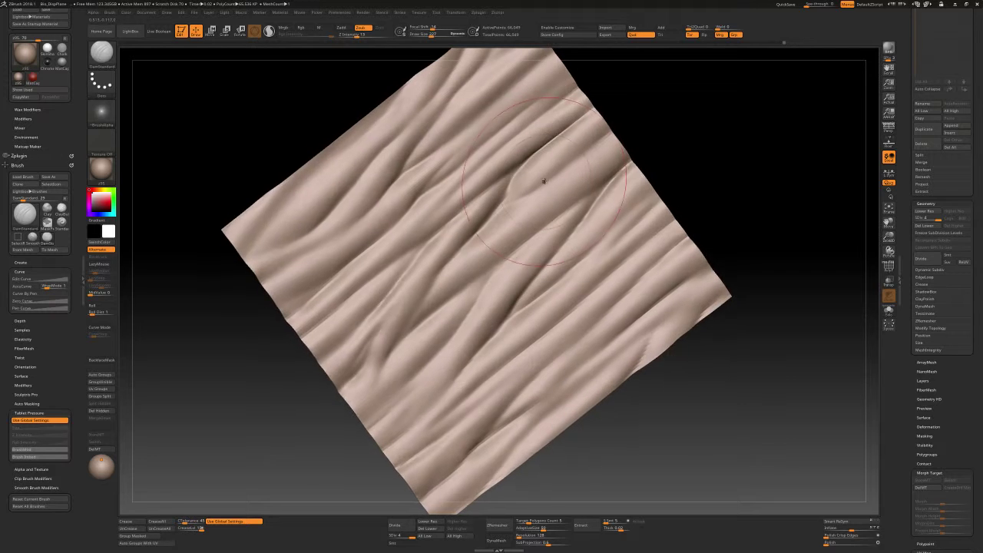
pyautogui.moveTo(543, 181); pyautogui.dragTo(522, 193)
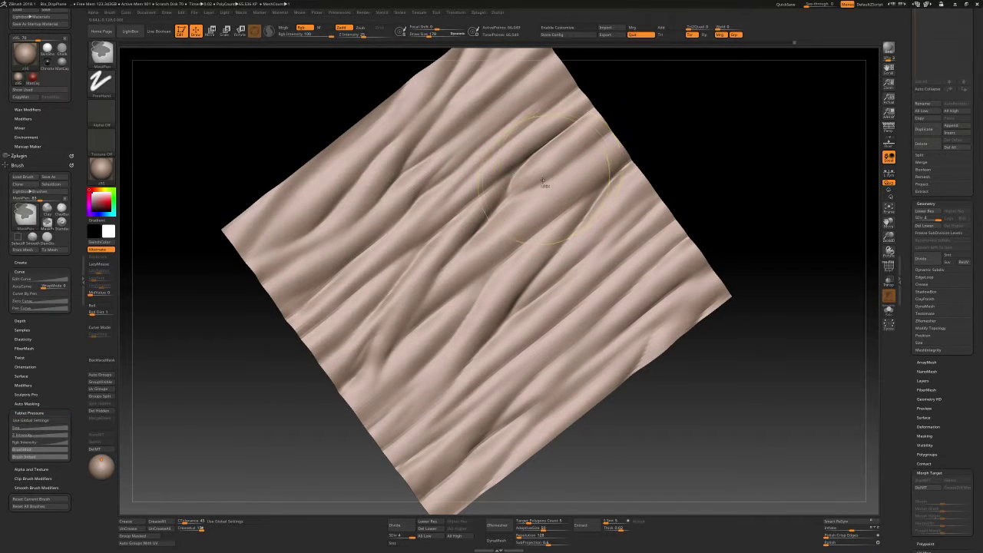
# Smooth the upper-right creases with the brush reduced to size 96
pyautogui.keyDown('shift'); pyautogui.moveTo(544, 180); pyautogui.dragTo(592, 147); pyautogui.keyUp('shift')
pyautogui.press('s')
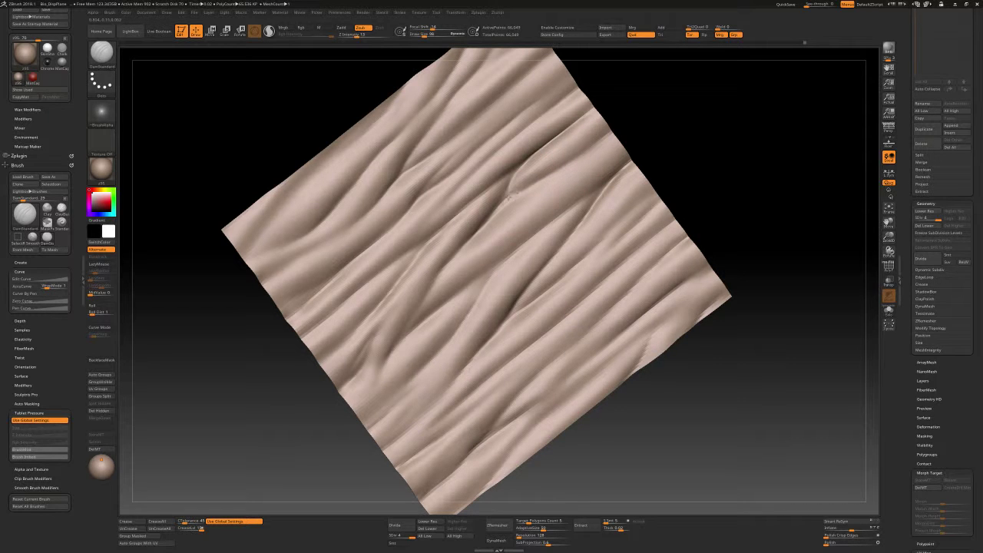
pyautogui.moveTo(517, 192); pyautogui.dragTo(536, 164, button='right')
pyautogui.press('shift')
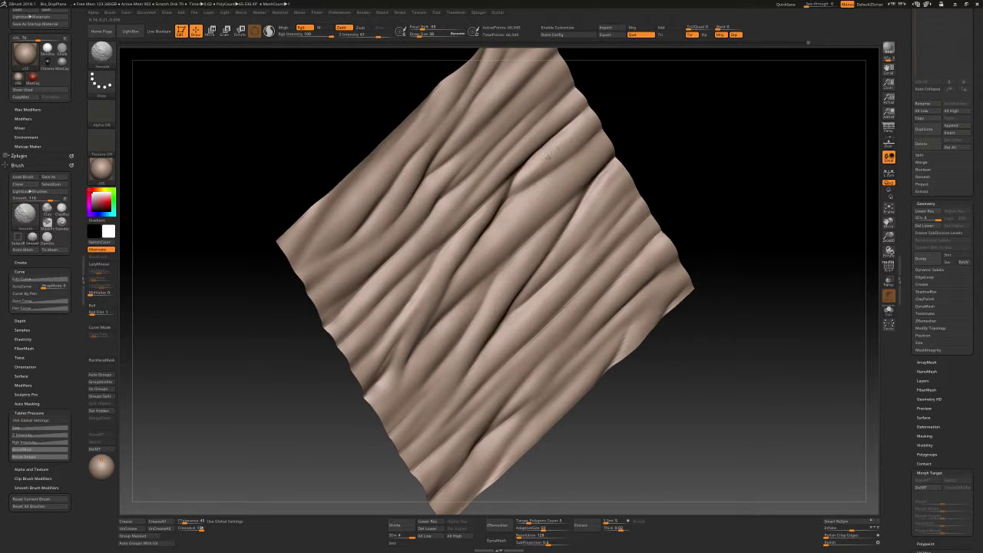
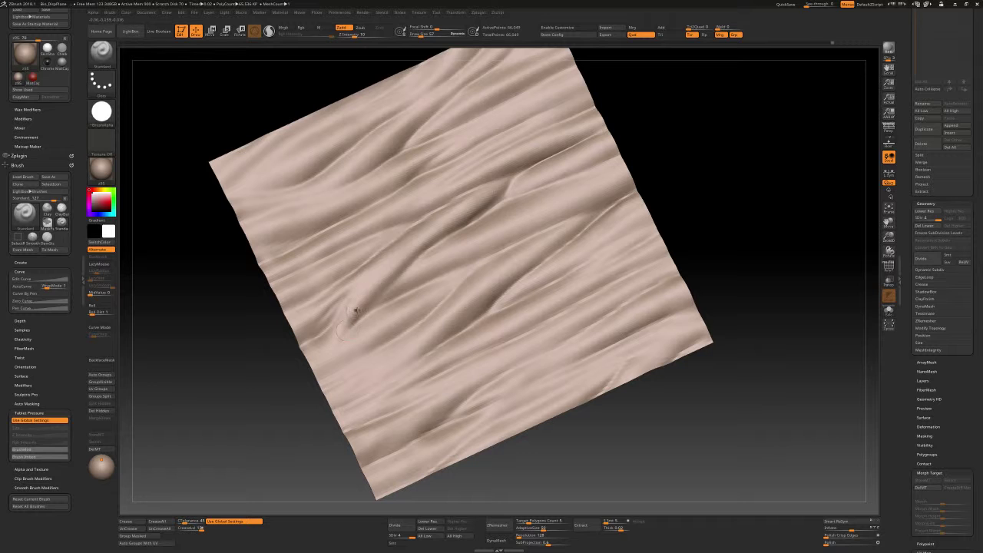
# Swap between DamStandard and Standard brushes while orbiting the cloth to inspect its folds
pyautogui.press('b')
pyautogui.press('d')
pyautogui.press('s')
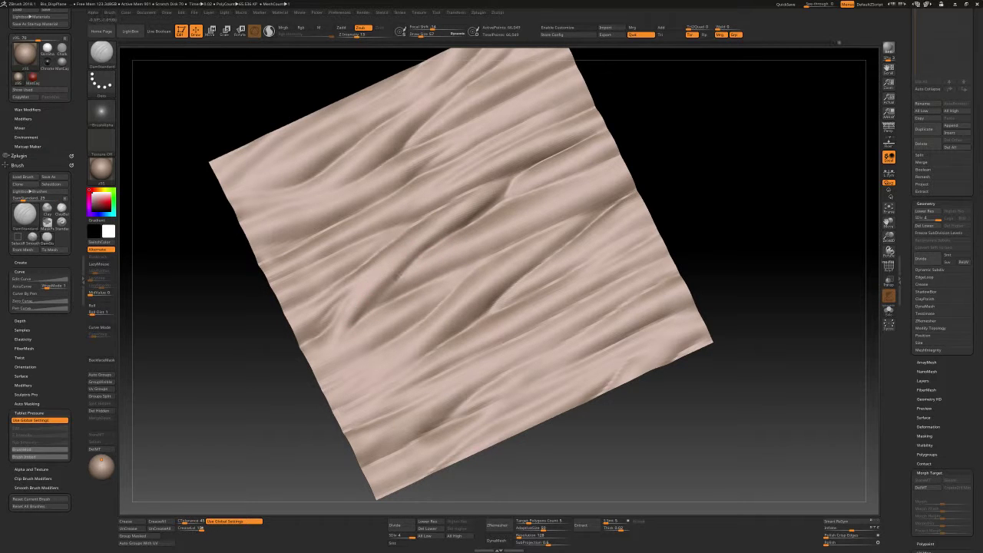
pyautogui.moveTo(378, 298); pyautogui.dragTo(469, 212, button='right')
pyautogui.press('b')
pyautogui.press('s')
pyautogui.press('t')
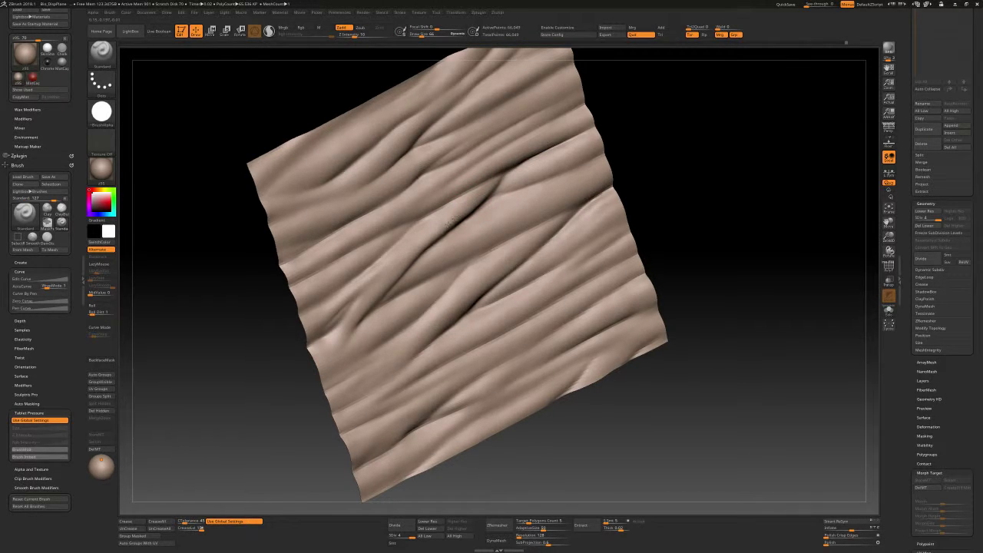
pyautogui.moveTo(499, 203); pyautogui.dragTo(472, 217, button='right')
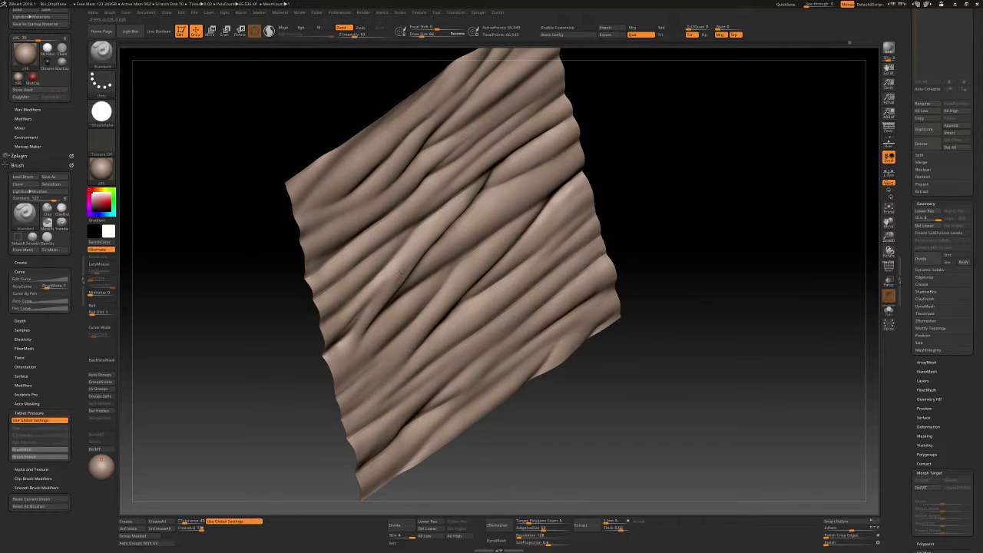
pyautogui.moveTo(442, 225); pyautogui.dragTo(424, 235, button='right')
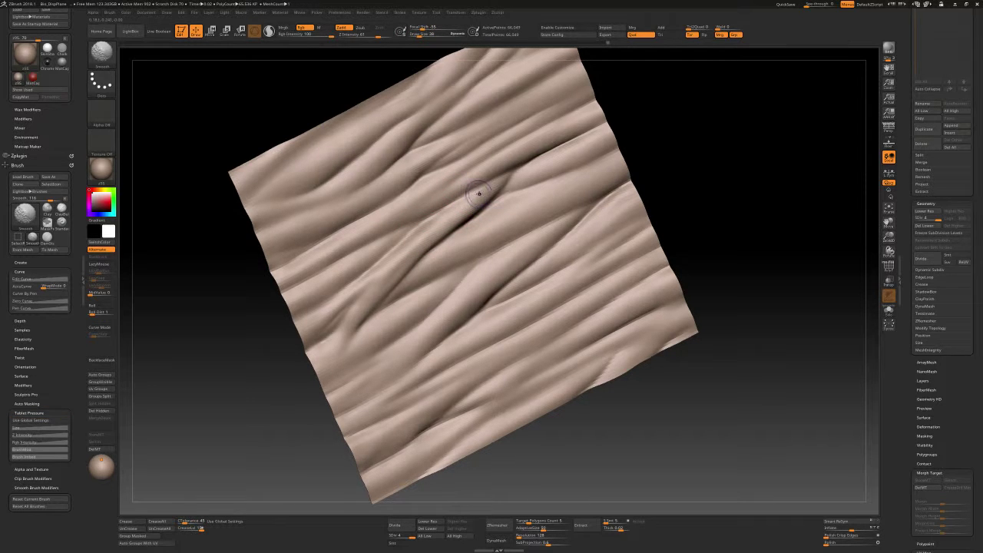
pyautogui.moveTo(474, 193); pyautogui.dragTo(457, 225, button='right')
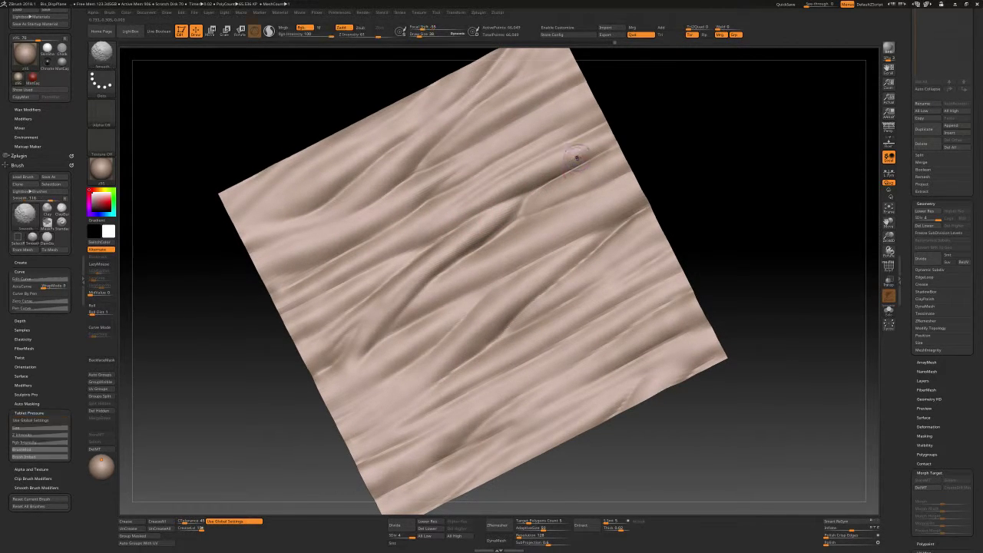
# With Standard resized, carve a dark crease across the upper-right cloth, undoing and smoothing nearby wrinkles
pyautogui.press('b')
pyautogui.press('s')
pyautogui.press('t')
pyautogui.press(']')
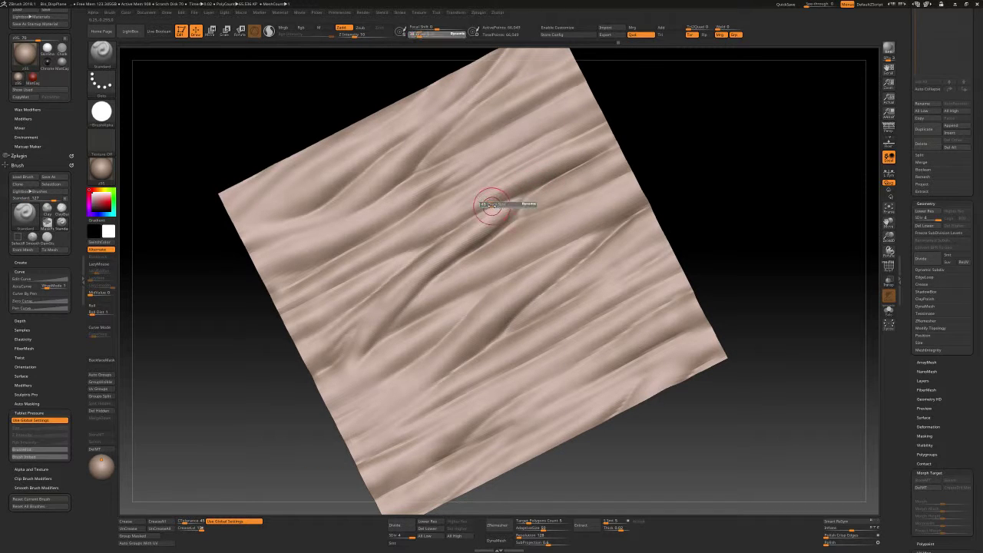
pyautogui.press('[')
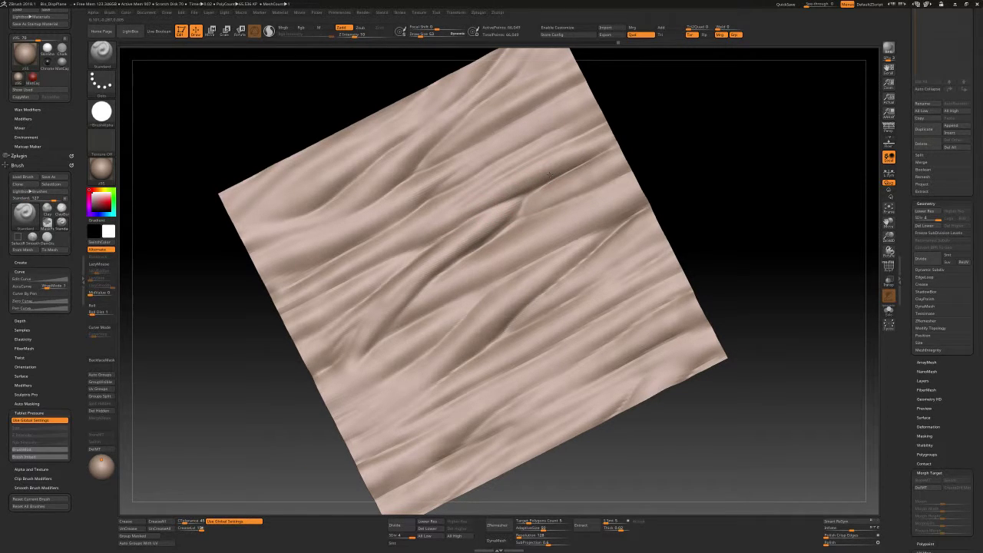
pyautogui.moveTo(492, 198); pyautogui.dragTo(552, 175)
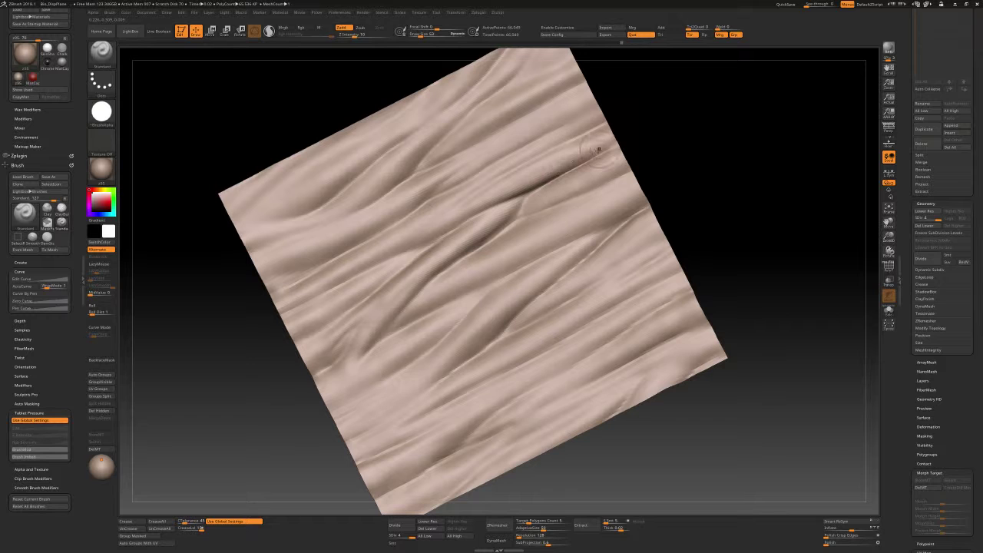
pyautogui.hotkey('ctrl', 'z')
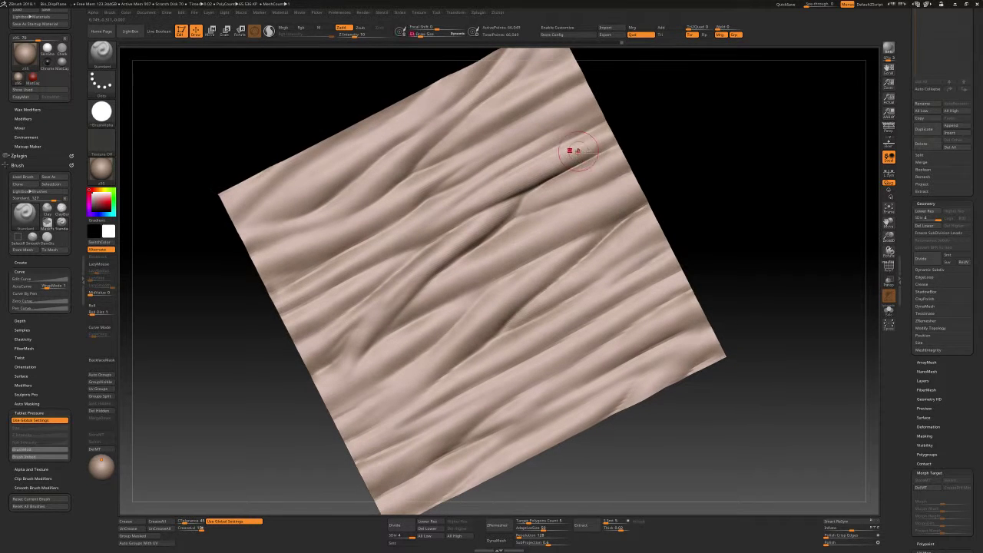
pyautogui.press('shift')
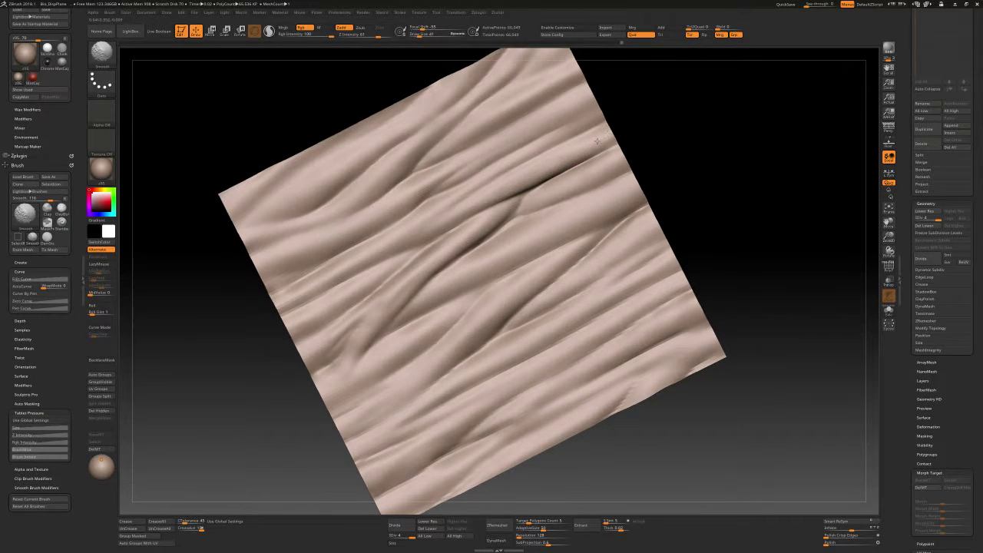
pyautogui.hotkey('ctrl', 'z')
pyautogui.hotkey('ctrl', 'z')
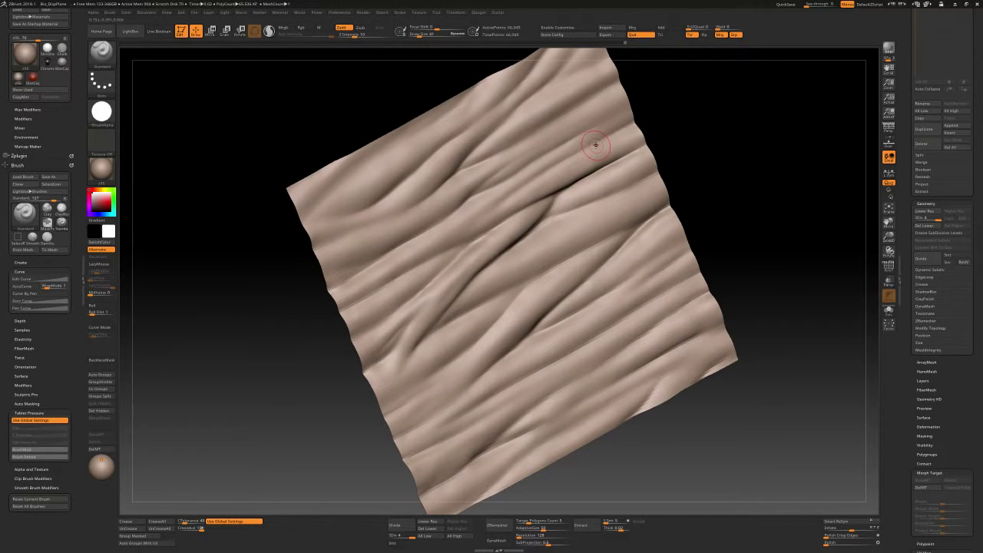
pyautogui.press('shift')
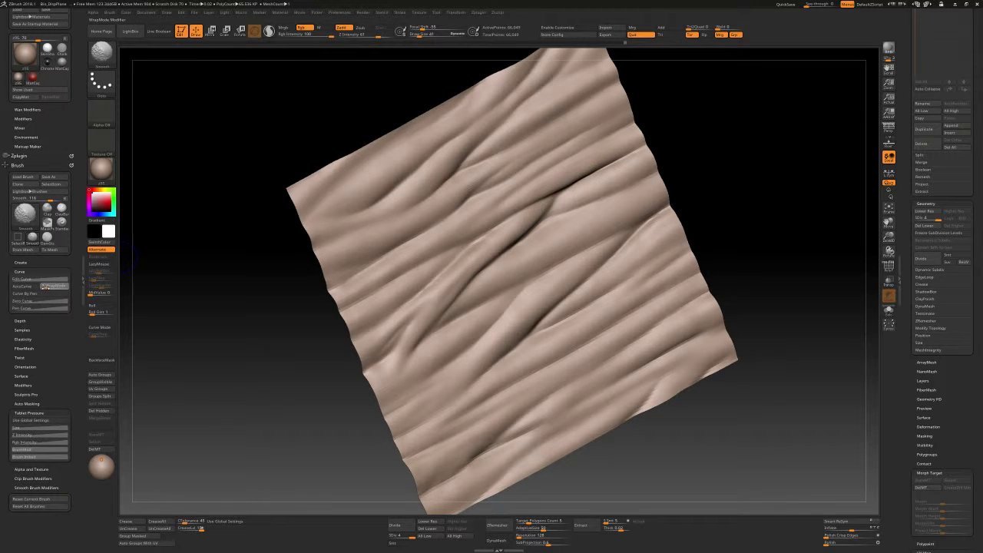
pyautogui.moveTo(215, 153); pyautogui.dragTo(192, 130)
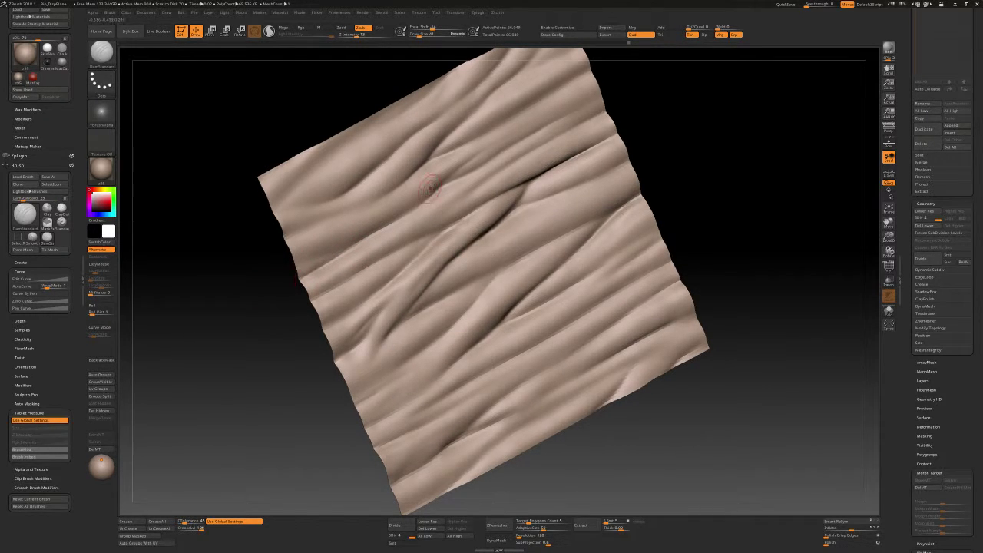
# Select the Standard brush and reduce its Draw Size from 66 to 41
pyautogui.moveTo(431, 195); pyautogui.dragTo(461, 208, button='right')
pyautogui.press('s')
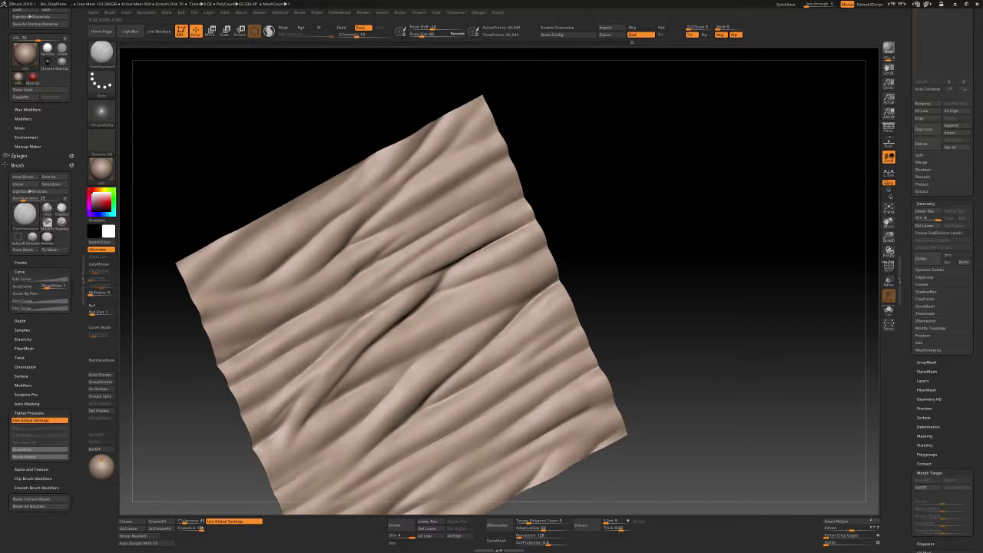
pyautogui.press('b')
pyautogui.press('s')
pyautogui.press('t')
pyautogui.moveTo(423, 219); pyautogui.dragTo(408, 229, button='right')
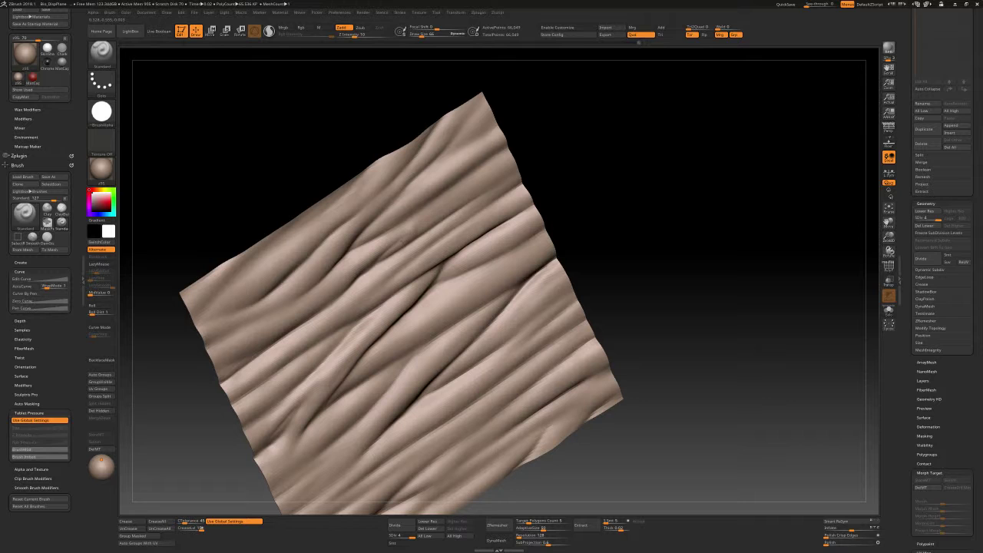
pyautogui.press('s')
pyautogui.moveTo(435, 213); pyautogui.dragTo(415, 230)
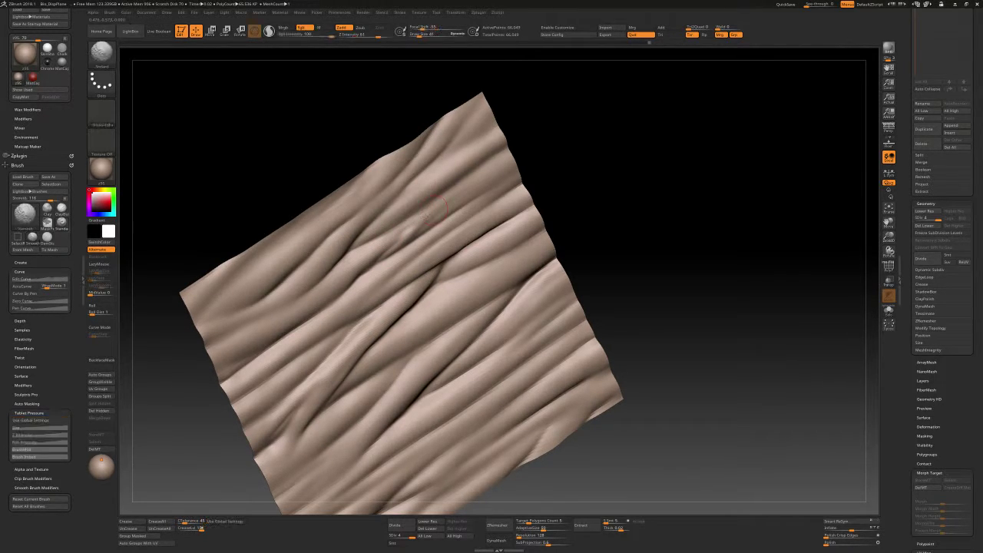
pyautogui.moveTo(436, 209); pyautogui.dragTo(453, 211, button='right')
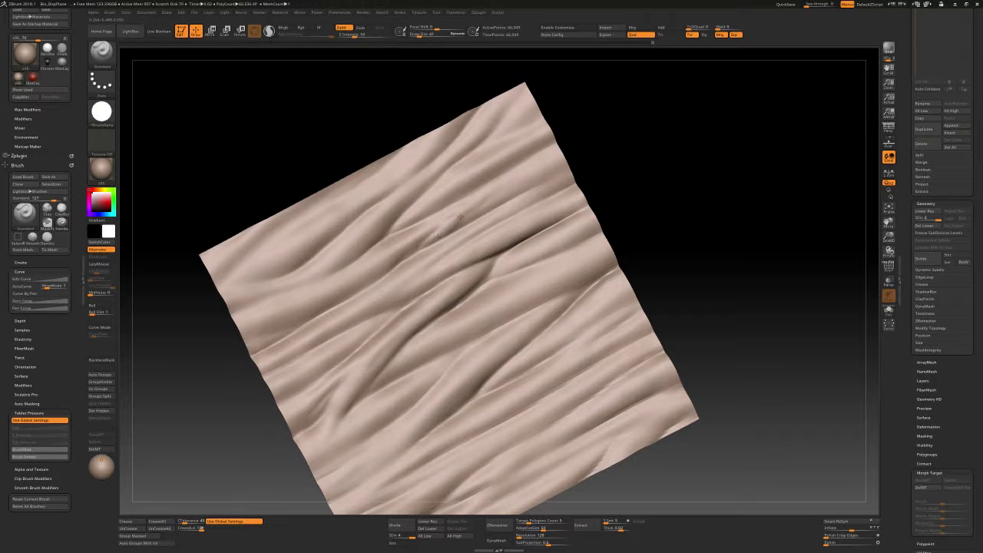
# Smooth the cloth, then reselect the Standard brush in sculpt mode
pyautogui.press('shift')
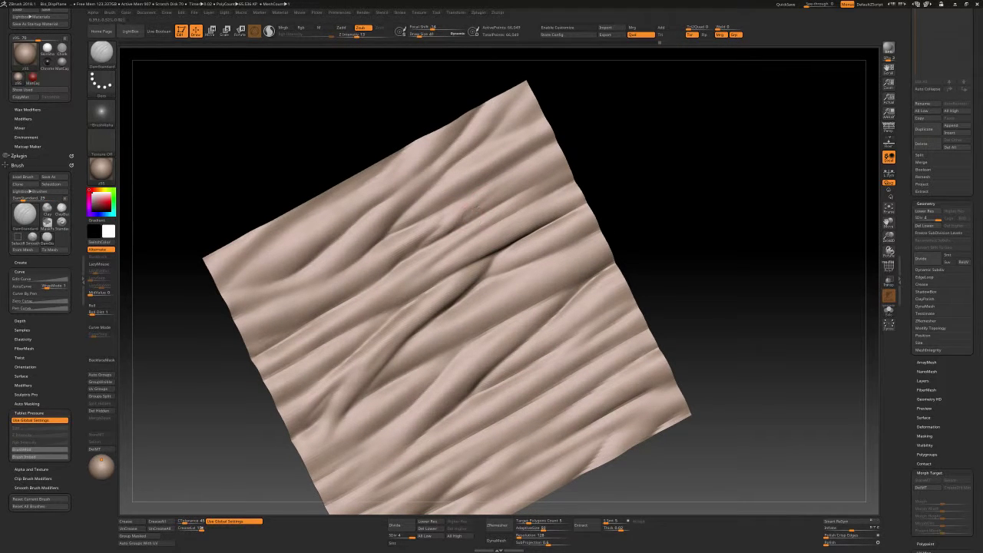
pyautogui.moveTo(465, 215)
pyautogui.mouseDown(button='right')
pyautogui.moveTo(434, 241)
pyautogui.moveTo(461, 218)
pyautogui.mouseUp(button='right')
pyautogui.press('space')
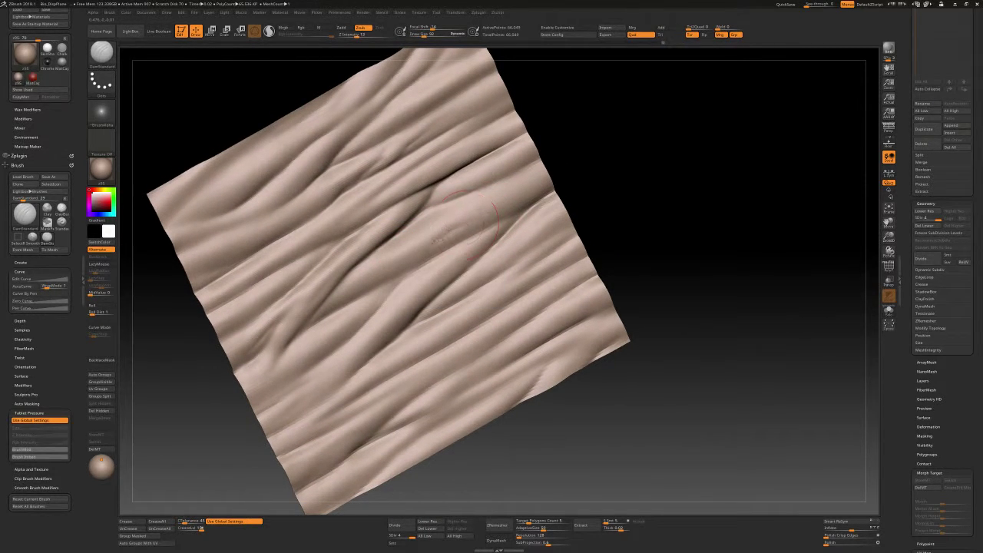
pyautogui.press('b')
pyautogui.press('s')
pyautogui.press('t')
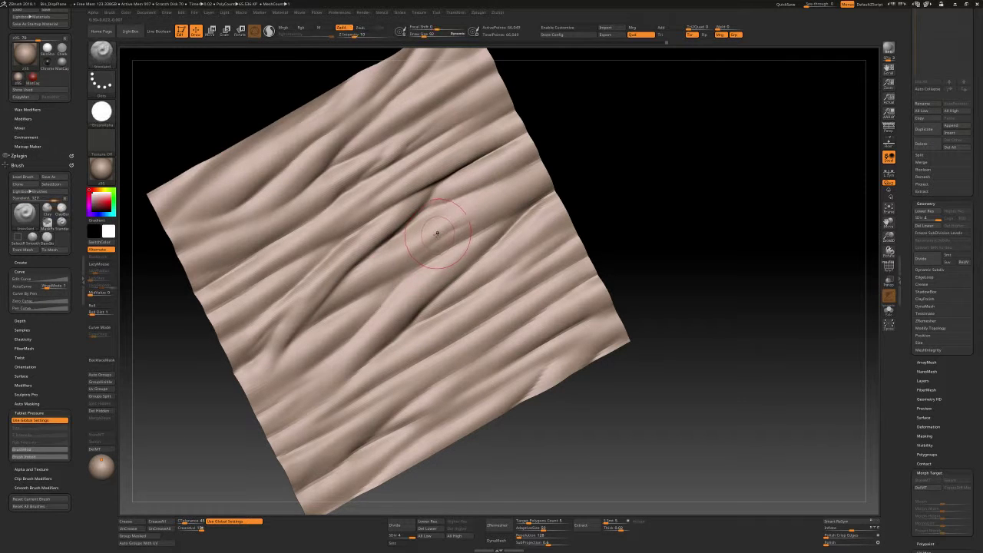
pyautogui.press('w')
pyautogui.press('q')
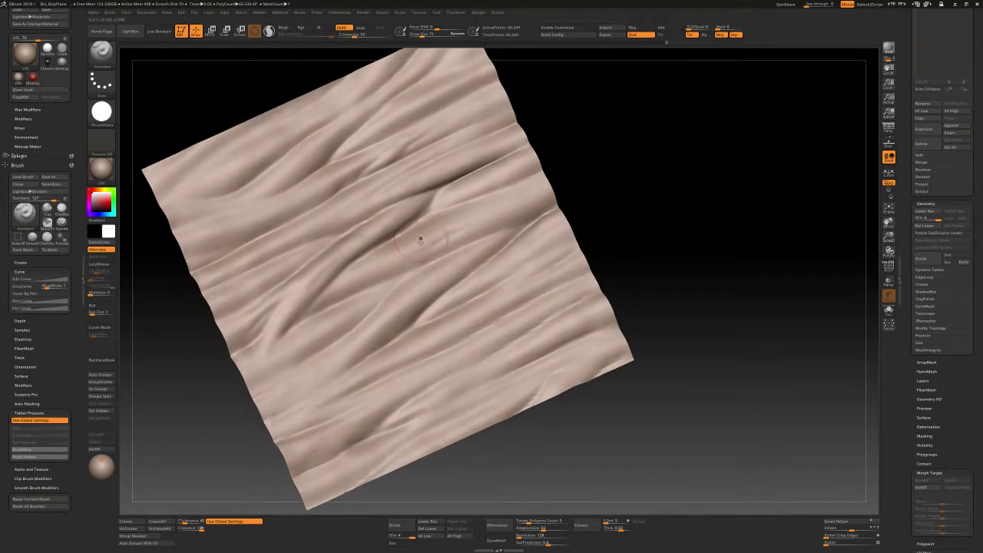
# Sculpt a stroke, a raised dab and a small ridge near the cloth centre
pyautogui.moveTo(461, 246); pyautogui.dragTo(417, 246)
pyautogui.click(431, 246)
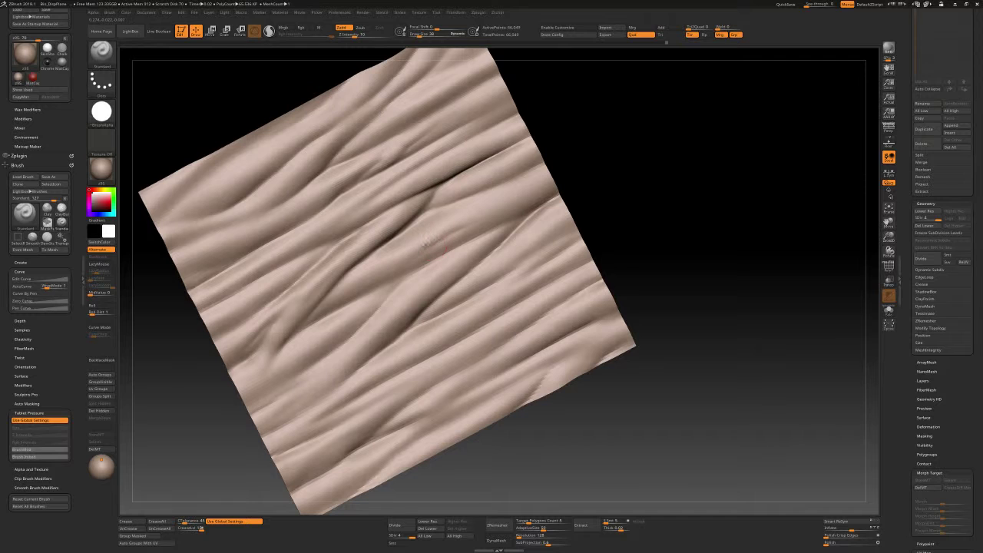
pyautogui.press('s')
pyautogui.click(399, 268)
pyautogui.moveTo(380, 274); pyautogui.dragTo(376, 284)
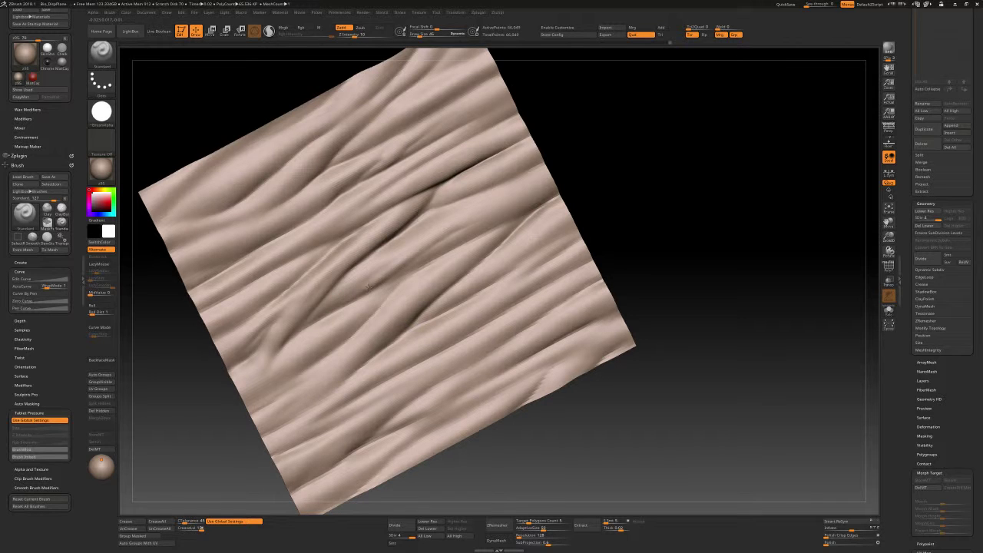
# Select DamStandard and enlarge the brush from 46 to 62
pyautogui.press('b')
pyautogui.press('d')
pyautogui.press('s')
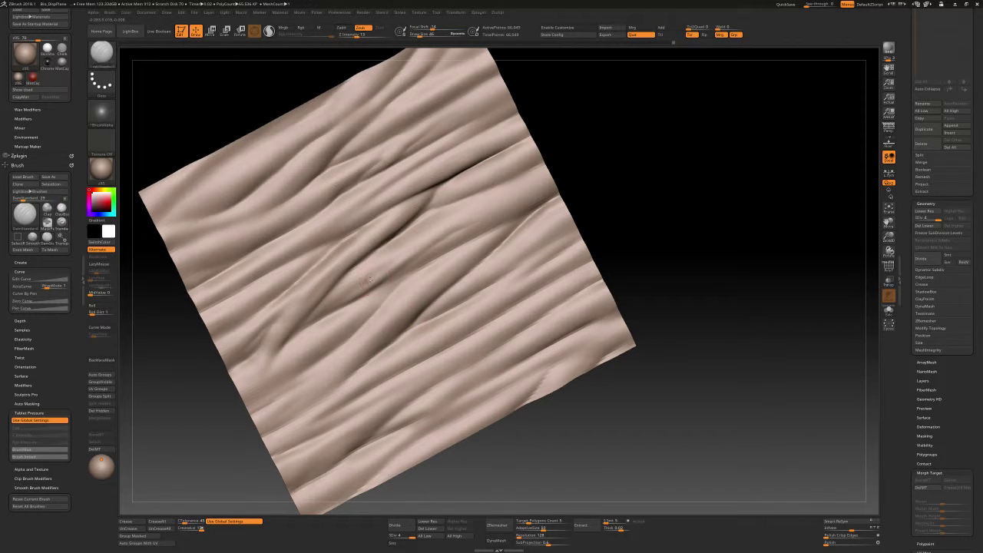
pyautogui.press(']')
pyautogui.press(']')
# Raise the Z Intensity from 13 to 15 and smooth the central folds
pyautogui.press('space')
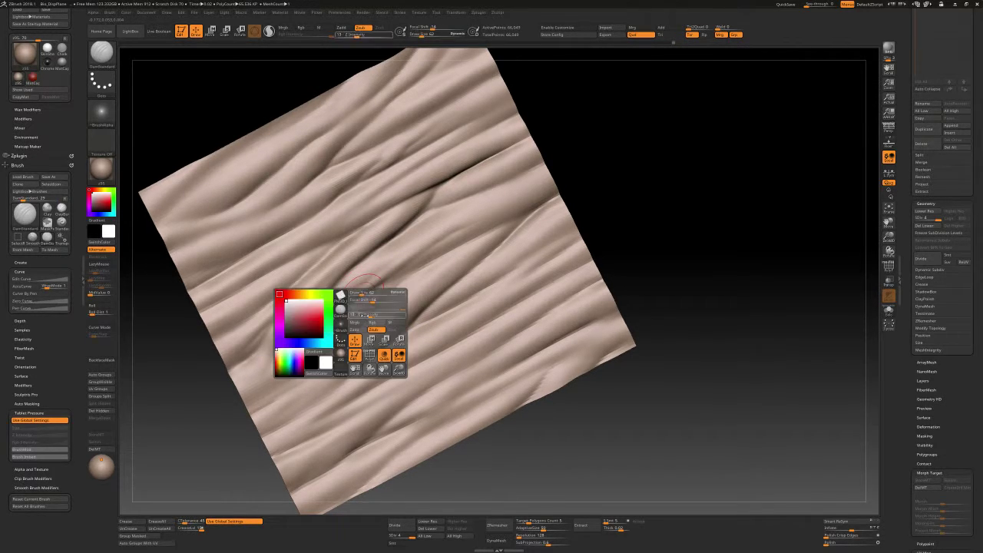
pyautogui.moveTo(371, 316); pyautogui.dragTo(375, 316)
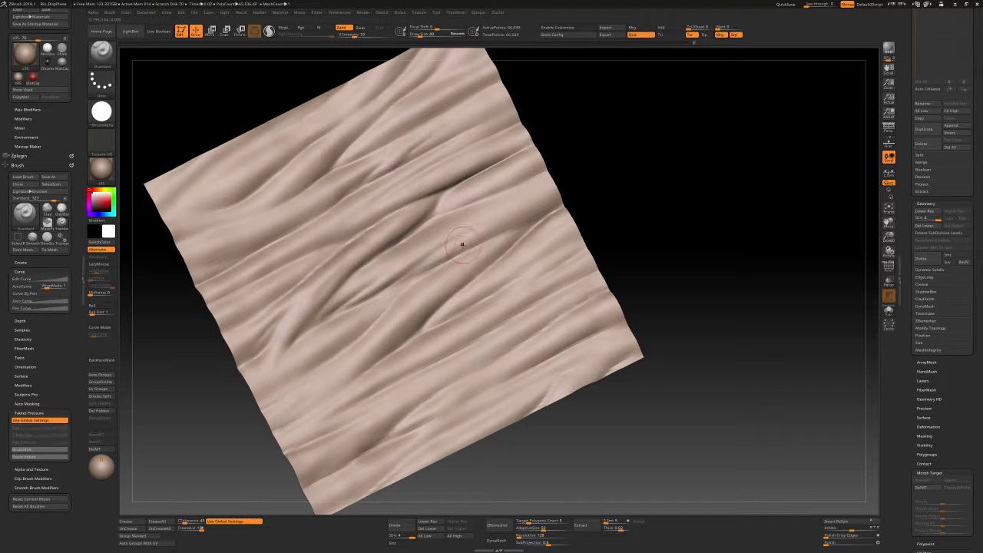
pyautogui.press('shift')
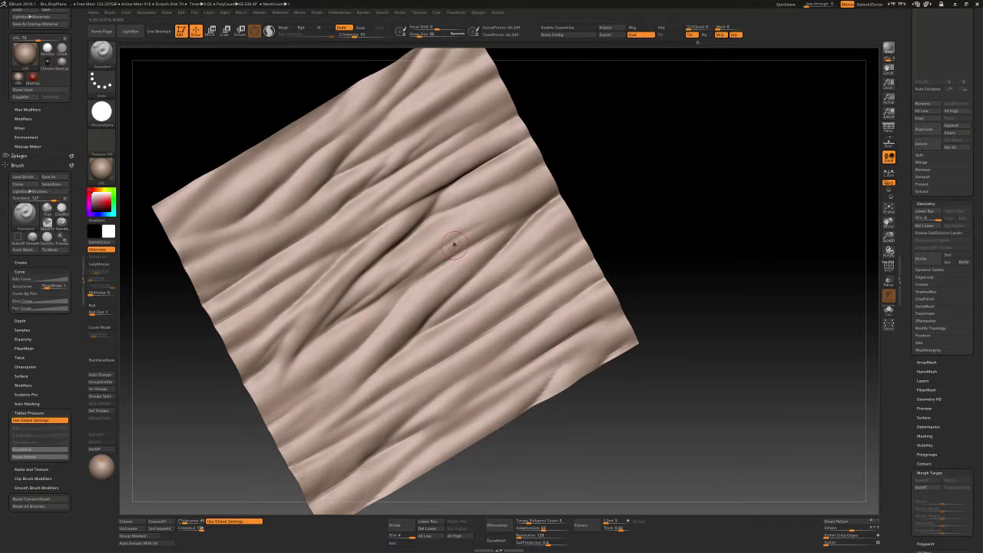
# Alternate DamStandard and Standard brushes on the central creases, ending on DamStandard
pyautogui.press('b')
pyautogui.press('d')
pyautogui.press('s')
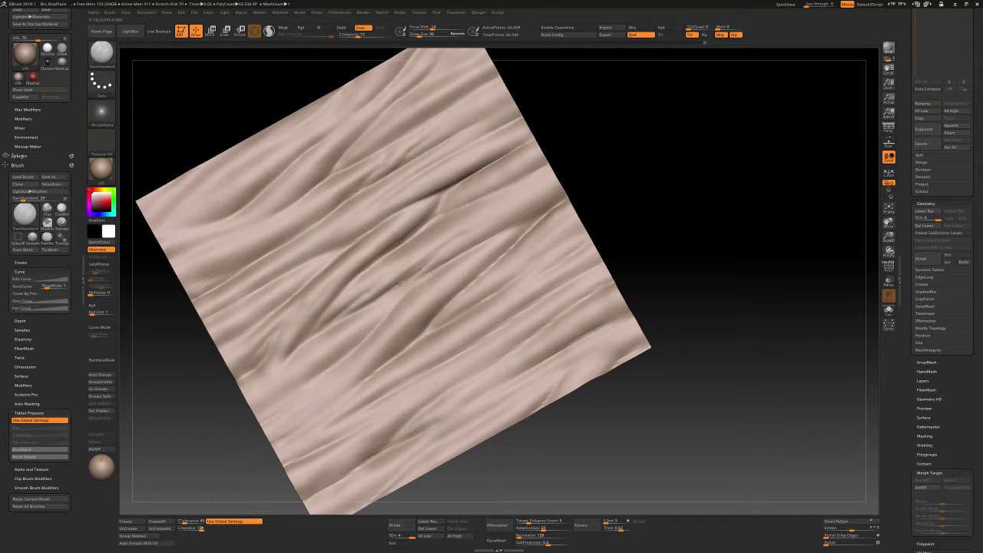
pyautogui.press('b')
pyautogui.press('s')
pyautogui.press('t')
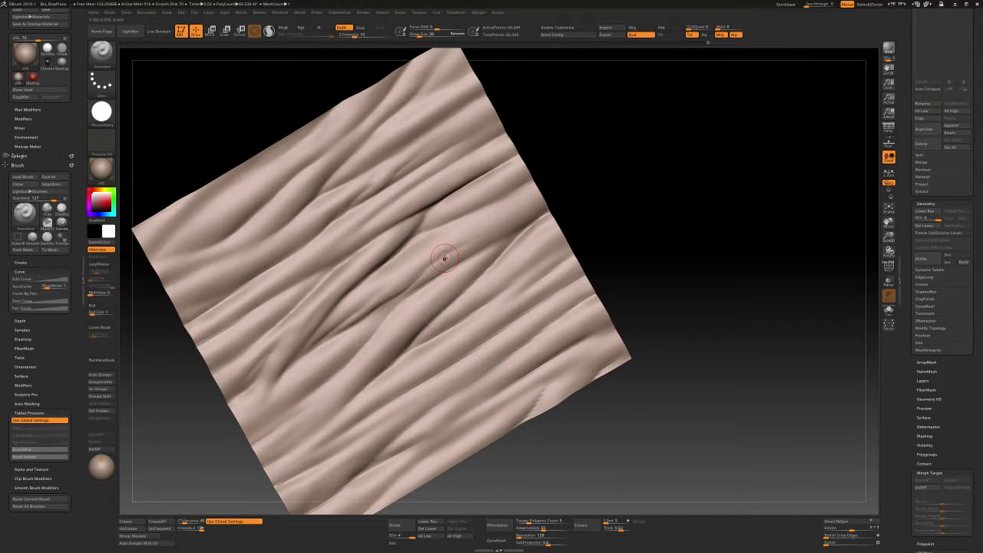
pyautogui.press('b')
pyautogui.press('d')
pyautogui.press('s')
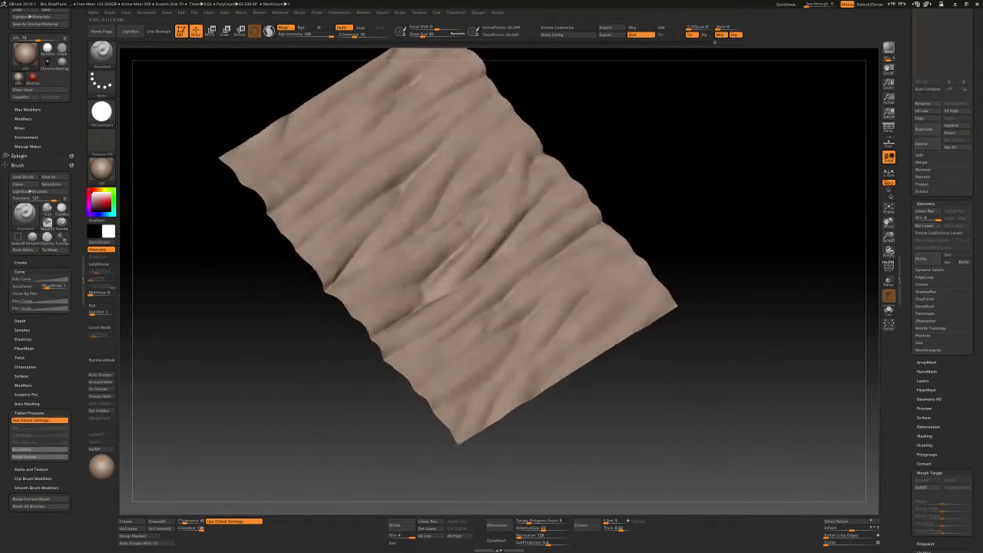
# Shrink the brush from 80 to 57 and orbit the cloth to a new angle
pyautogui.press('s')
pyautogui.moveTo(447, 242); pyautogui.dragTo(479, 223)
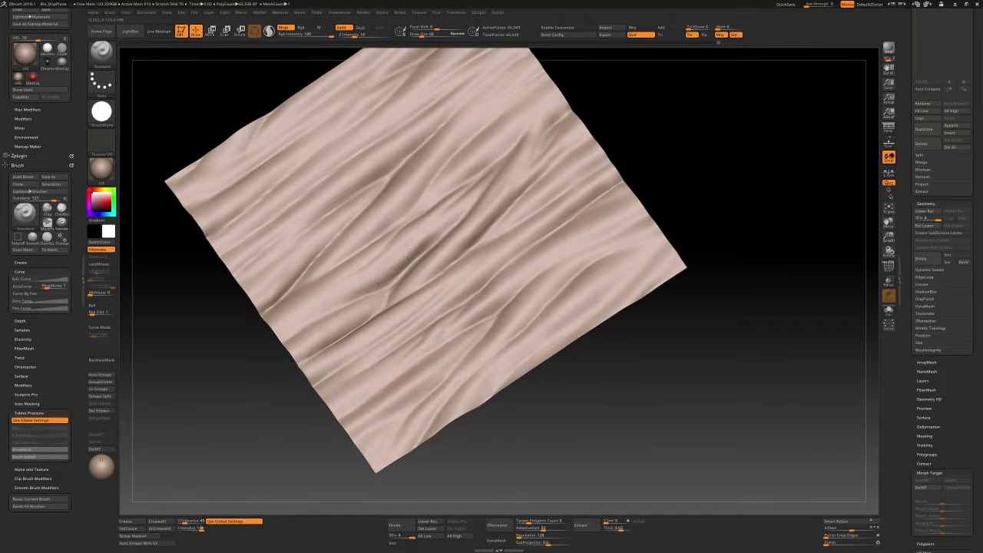
pyautogui.moveTo(394, 271); pyautogui.dragTo(415, 291, button='right')
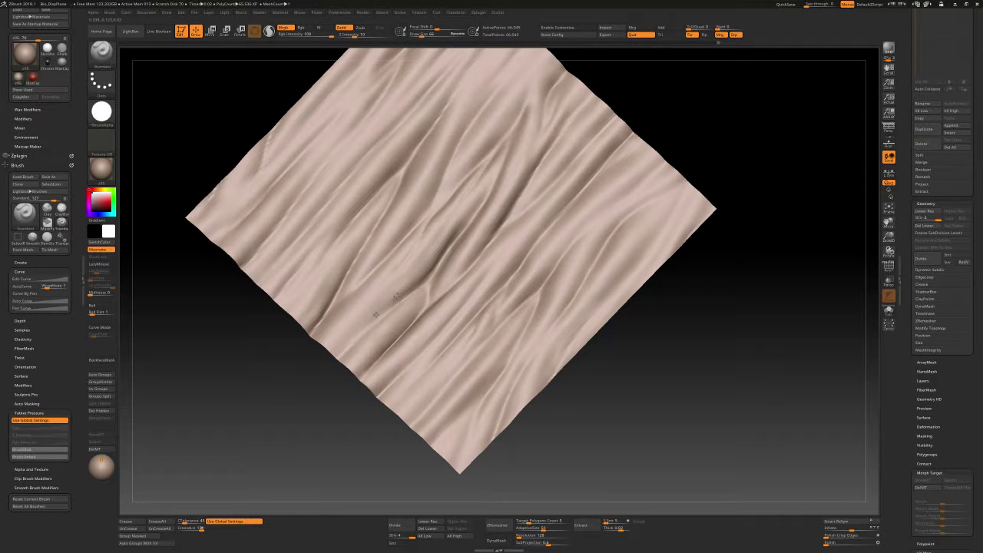
pyautogui.moveTo(396, 296)
pyautogui.mouseDown(button='right')
pyautogui.moveTo(399, 243)
pyautogui.moveTo(428, 238)
pyautogui.moveTo(430, 268)
pyautogui.mouseUp(button='right')
# Select DamStandard, enlarge Draw Size from 67 to 109, and carve a dark crease
pyautogui.press('b')
pyautogui.press('d')
pyautogui.press('s')
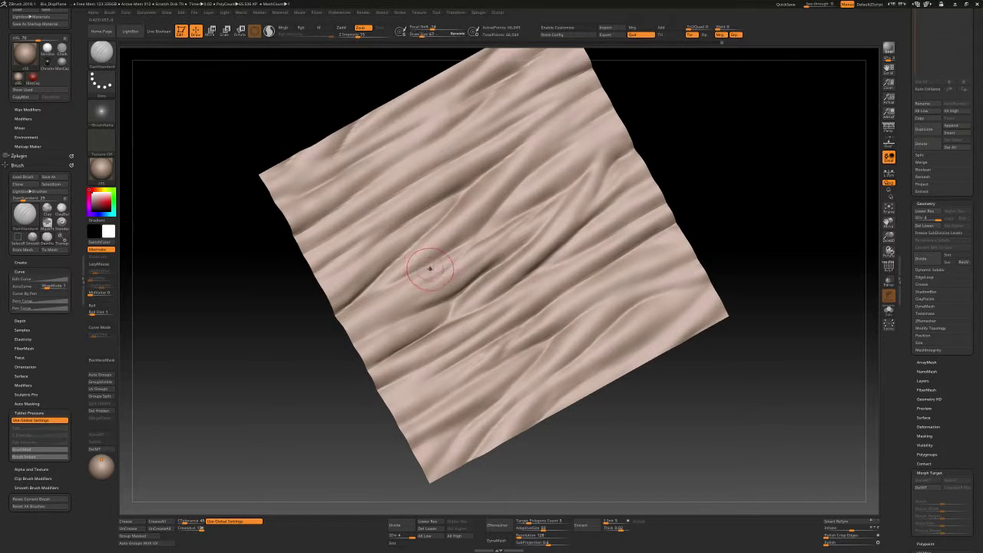
pyautogui.press('s')
pyautogui.moveTo(428, 273); pyautogui.dragTo(445, 273)
pyautogui.moveTo(445, 272)
pyautogui.mouseDown(button='right')
pyautogui.moveTo(430, 253)
pyautogui.moveTo(423, 278)
pyautogui.mouseUp(button='right')
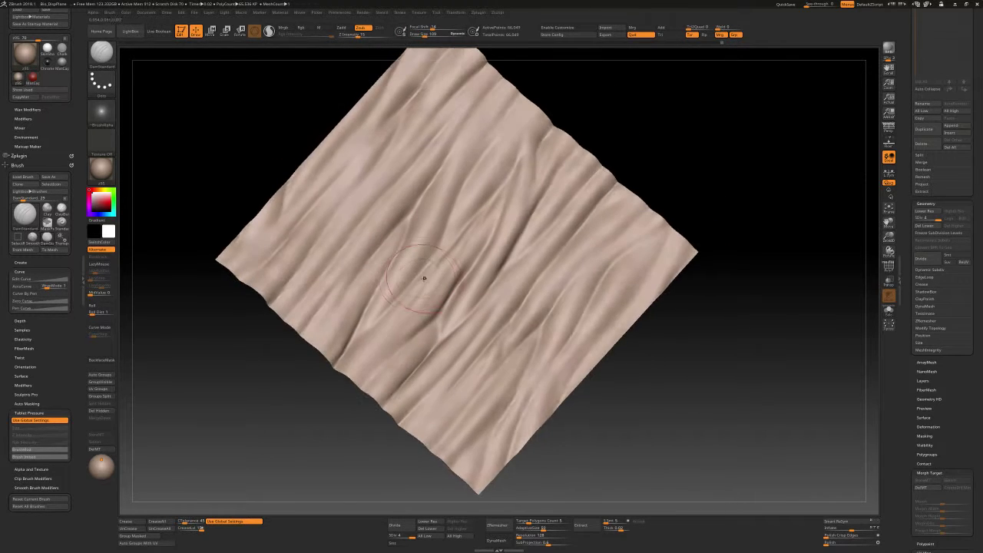
pyautogui.moveTo(423, 278); pyautogui.dragTo(355, 337)
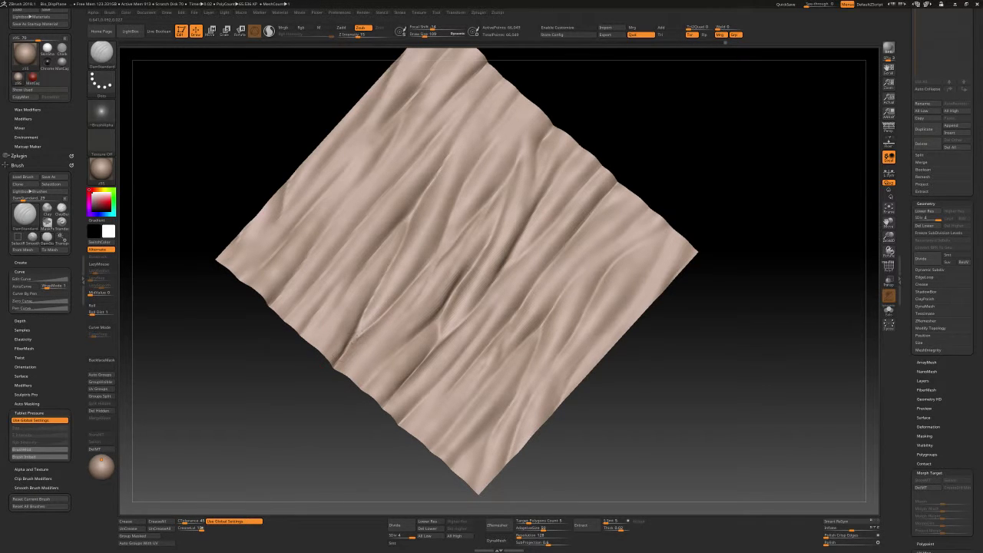
# Undo the last crease stroke and smooth the cloth along a fold
pyautogui.moveTo(338, 330); pyautogui.dragTo(402, 275, button='right')
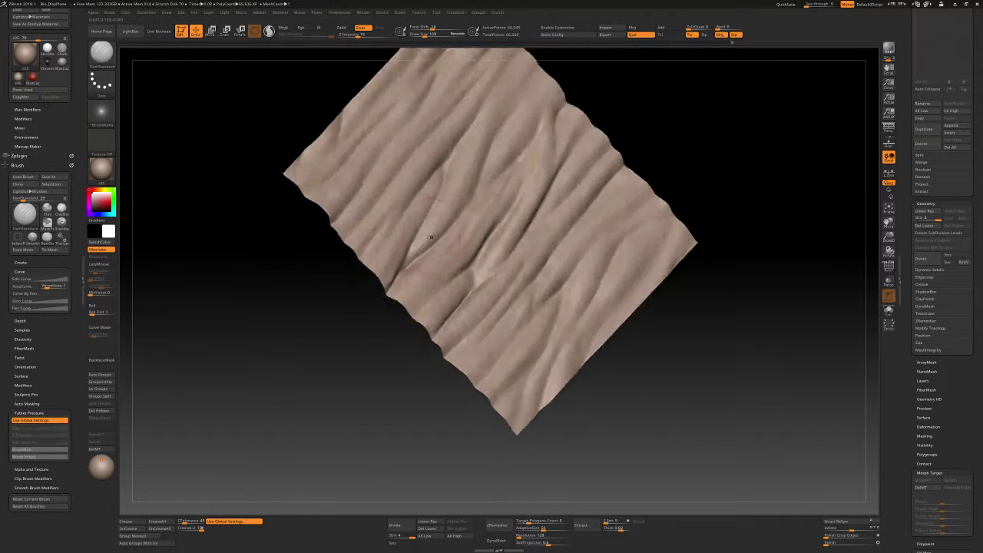
pyautogui.moveTo(399, 267); pyautogui.dragTo(432, 226, button='right')
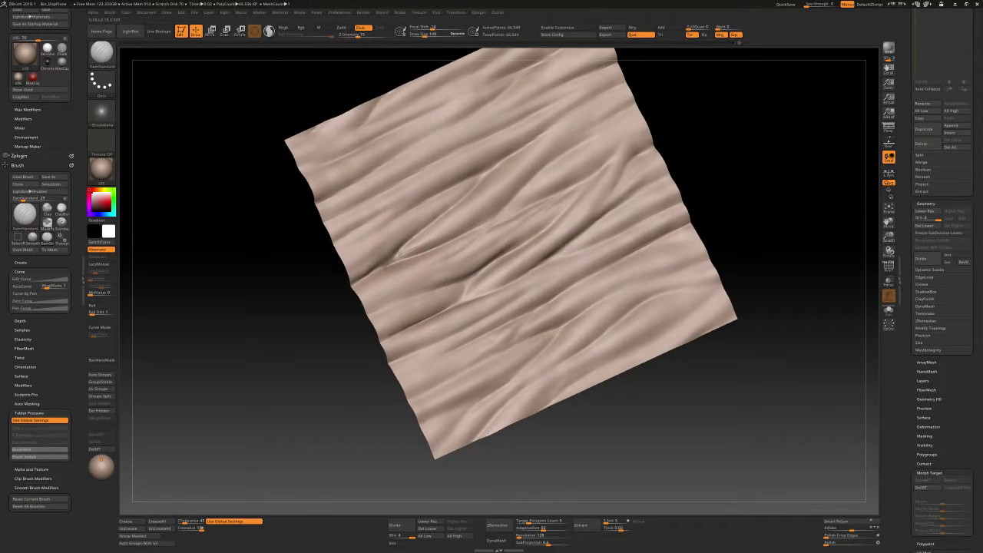
pyautogui.hotkey('ctrl', 'z')
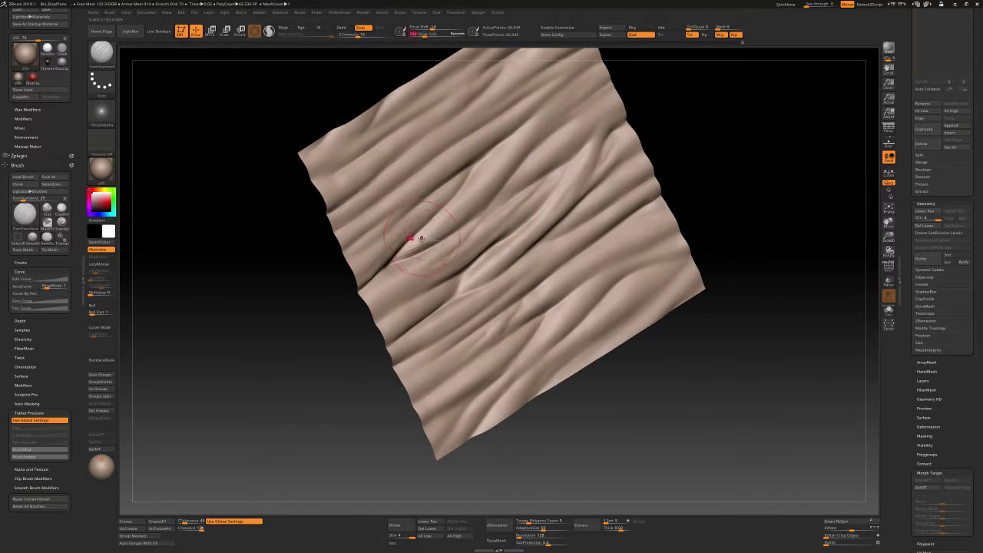
pyautogui.press('shift')
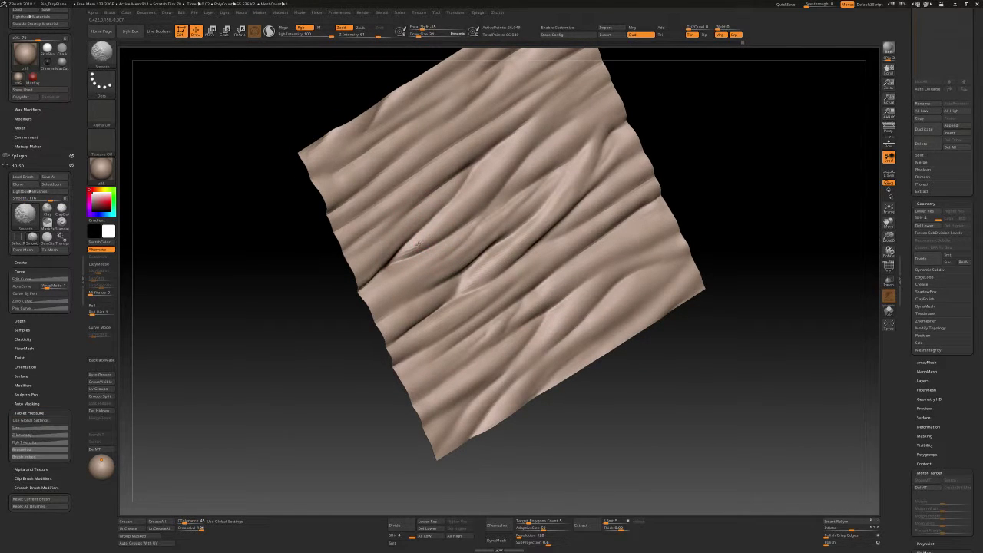
pyautogui.keyDown('shift'); pyautogui.moveTo(440, 225); pyautogui.dragTo(420, 240); pyautogui.keyUp('shift')
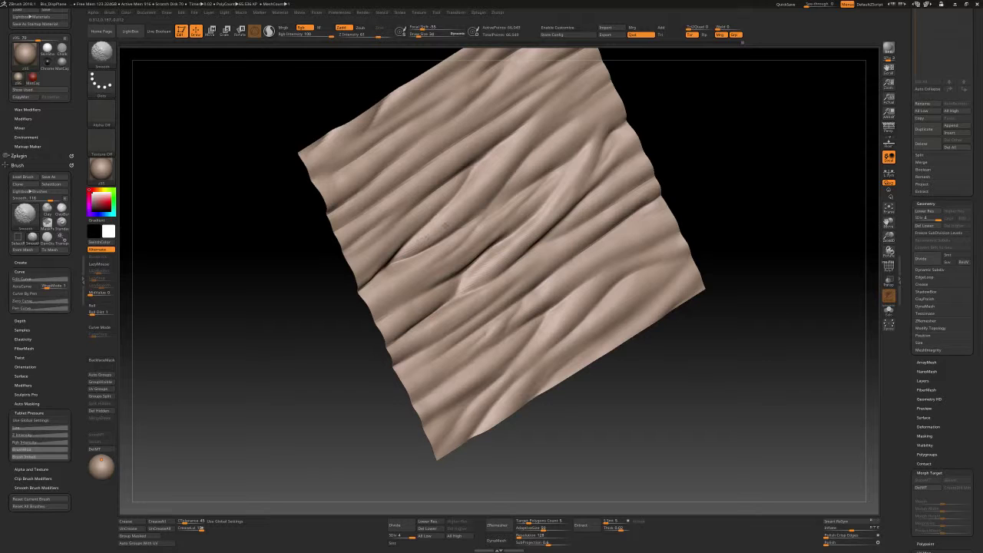
# Step back and forth through undo/redo history to compare sharper and softer crease states
pyautogui.hotkey('ctrl', 'shift', 'z')
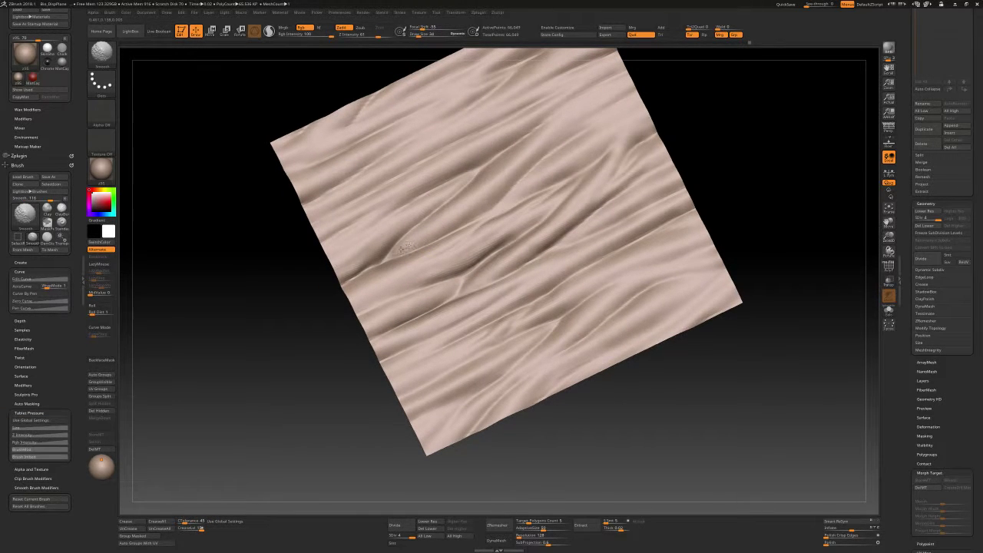
pyautogui.hotkey('ctrl', 'z')
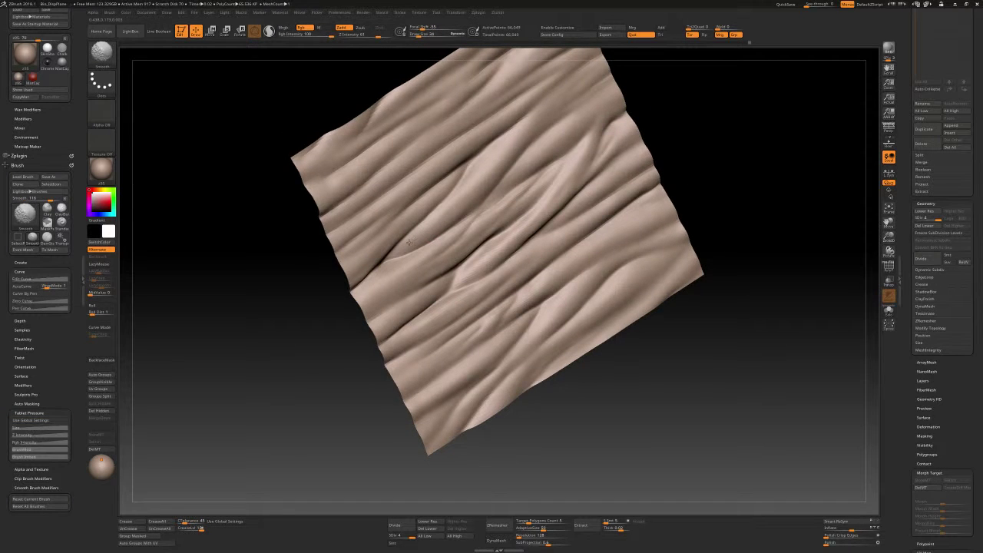
pyautogui.hotkey('ctrl', 'shift', 'z')
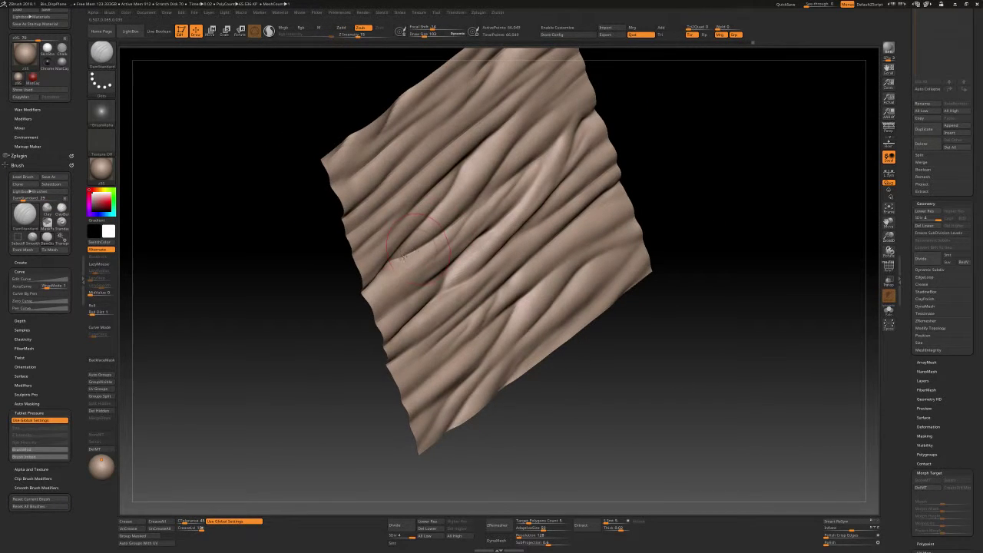
pyautogui.hotkey('ctrl', 'z')
pyautogui.hotkey('ctrl', 'z')
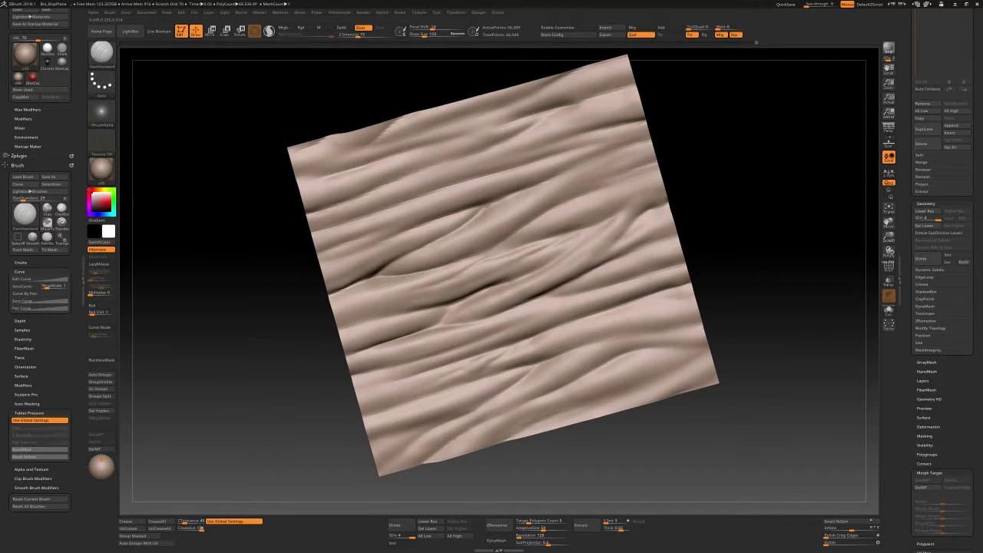
pyautogui.hotkey('ctrl', 'z')
pyautogui.hotkey('ctrl', 'z')
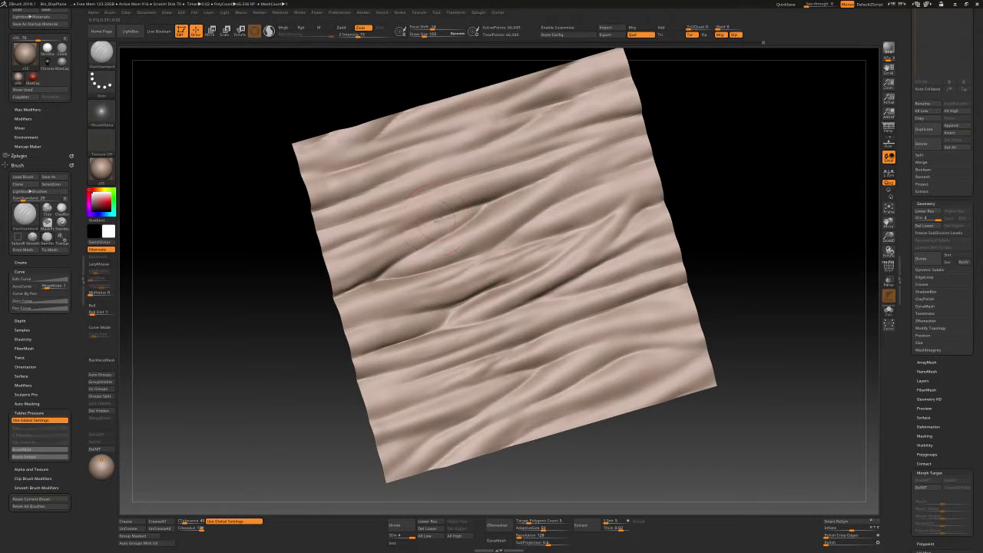
pyautogui.hotkey('ctrl', 'z')
pyautogui.hotkey('ctrl', 'z')
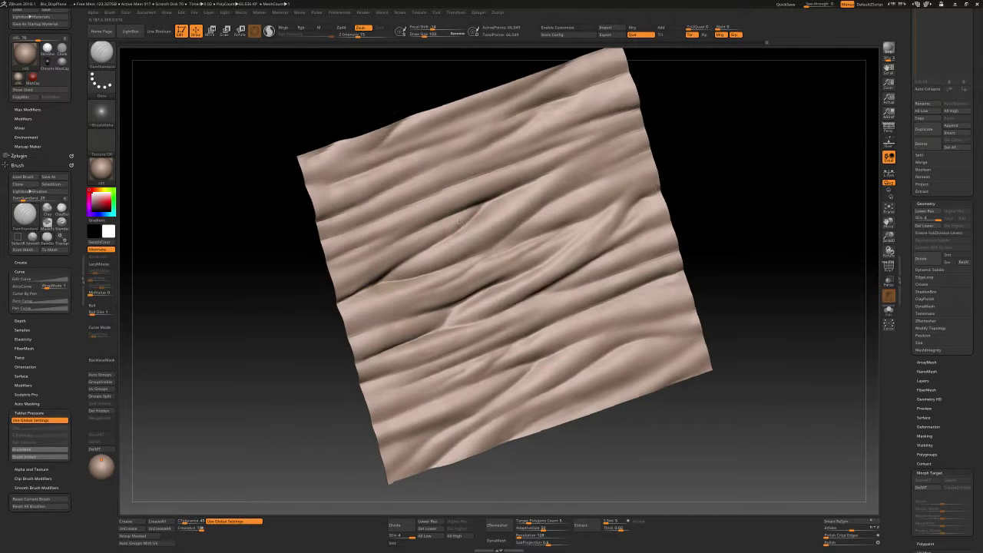
pyautogui.hotkey('ctrl', 'z')
pyautogui.hotkey('ctrl', 'shift', 'z')
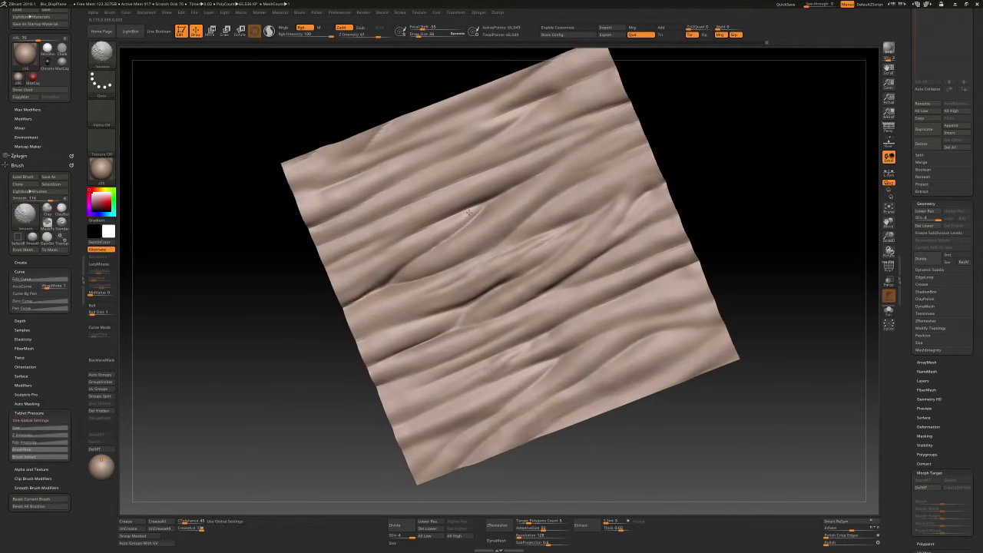
pyautogui.hotkey('ctrl', 'z')
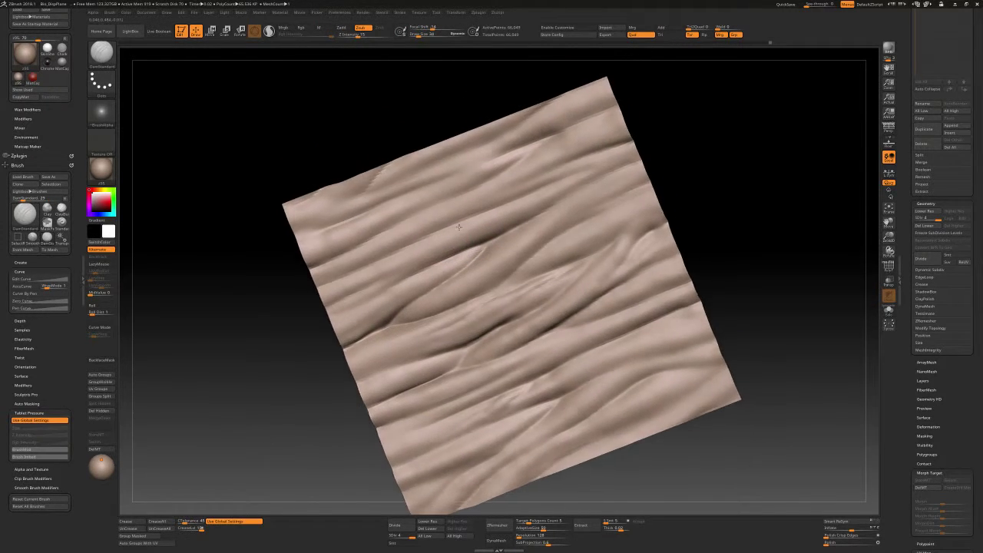
pyautogui.hotkey('ctrl', 'z')
pyautogui.hotkey('ctrl', 'shift', 'z')
pyautogui.hotkey('ctrl', 'shift', 'z')
pyautogui.hotkey('ctrl', 'shift', 'z')
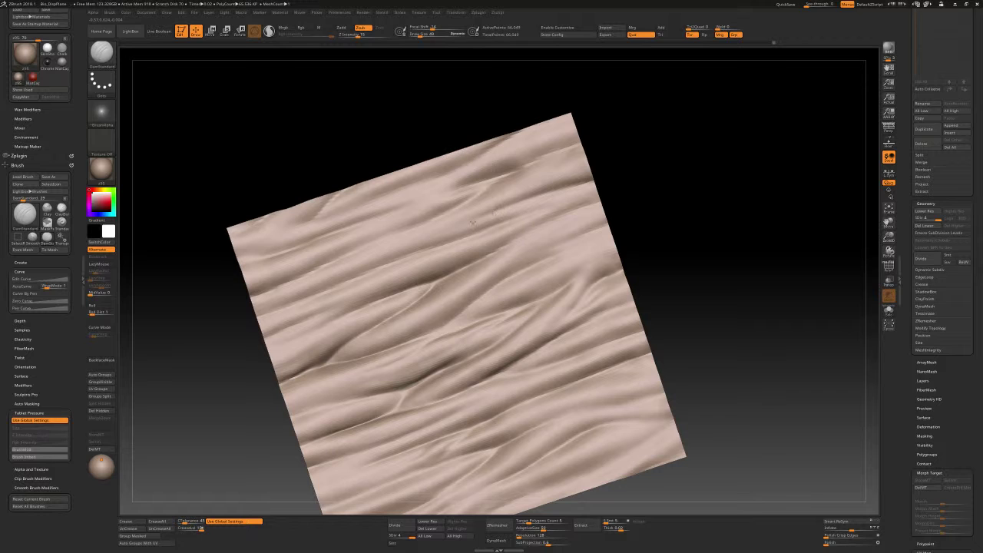
pyautogui.hotkey('ctrl', 'z')
pyautogui.hotkey('ctrl', 'z')
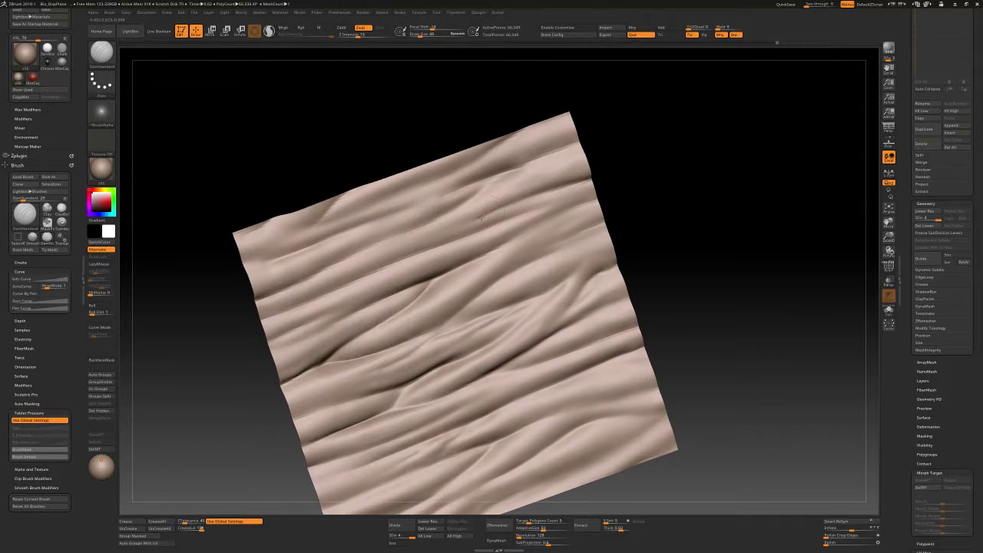
pyautogui.hotkey('ctrl', 'z')
pyautogui.hotkey('ctrl', 'z')
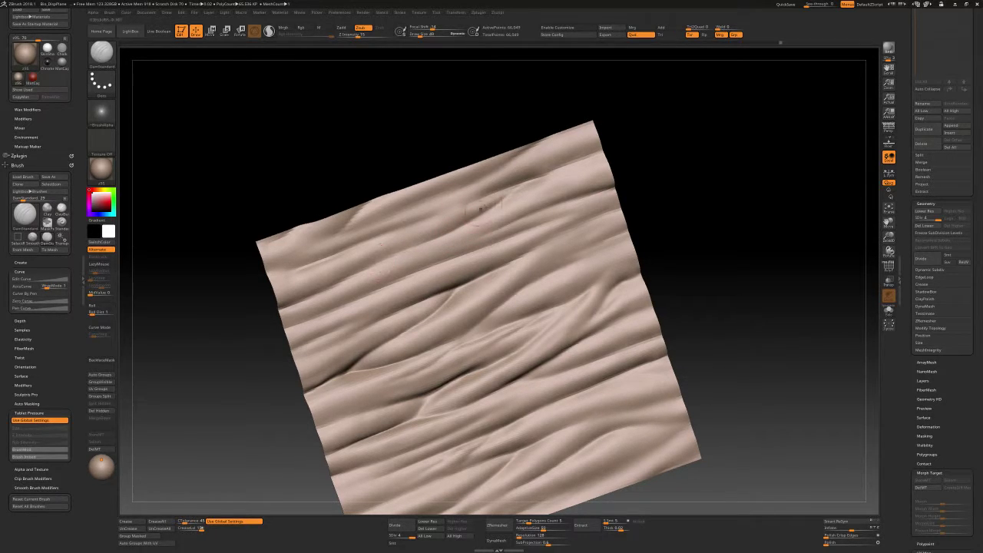
# Switch to Standard then back to DamStandard, zooming out and back in on the cloth
pyautogui.press('b')
pyautogui.press('s')
pyautogui.press('t')
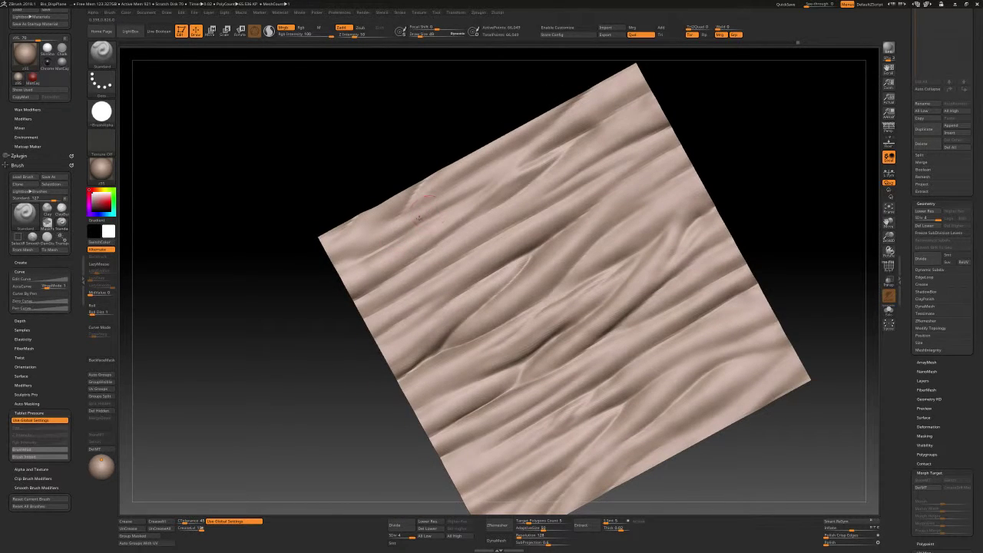
pyautogui.press('b')
pyautogui.press('d')
pyautogui.press('s')
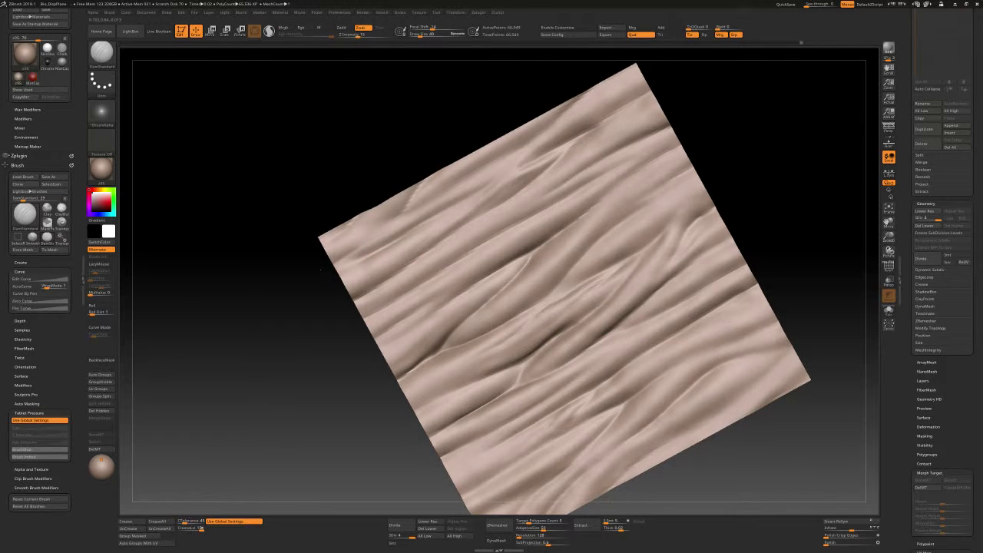
pyautogui.keyDown('alt'); pyautogui.moveTo(310, 280); pyautogui.dragTo(313, 300); pyautogui.keyUp('alt')
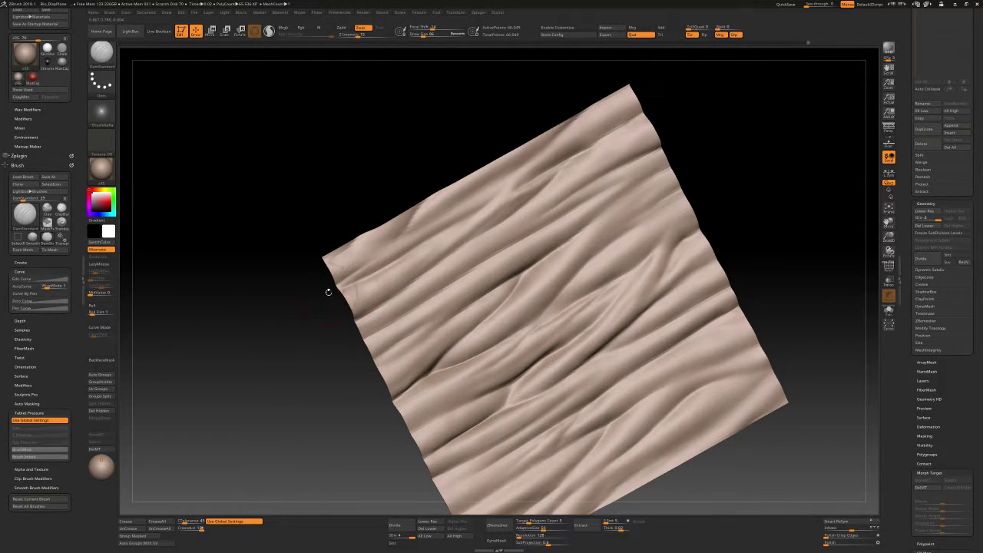
pyautogui.moveTo(443, 216); pyautogui.dragTo(529, 172, button='right')
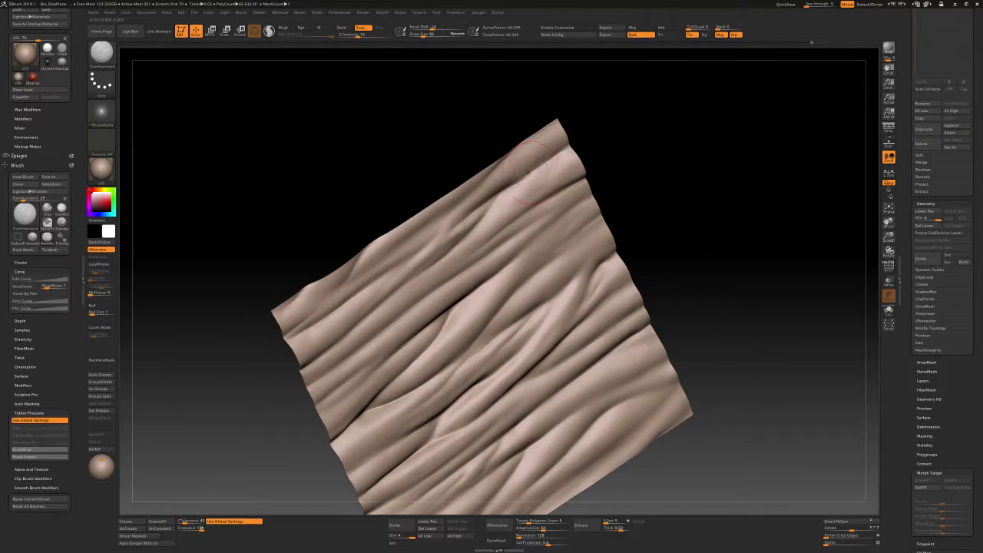
pyautogui.keyDown('alt'); pyautogui.moveTo(543, 169); pyautogui.dragTo(537, 246, button='right'); pyautogui.keyUp('alt')
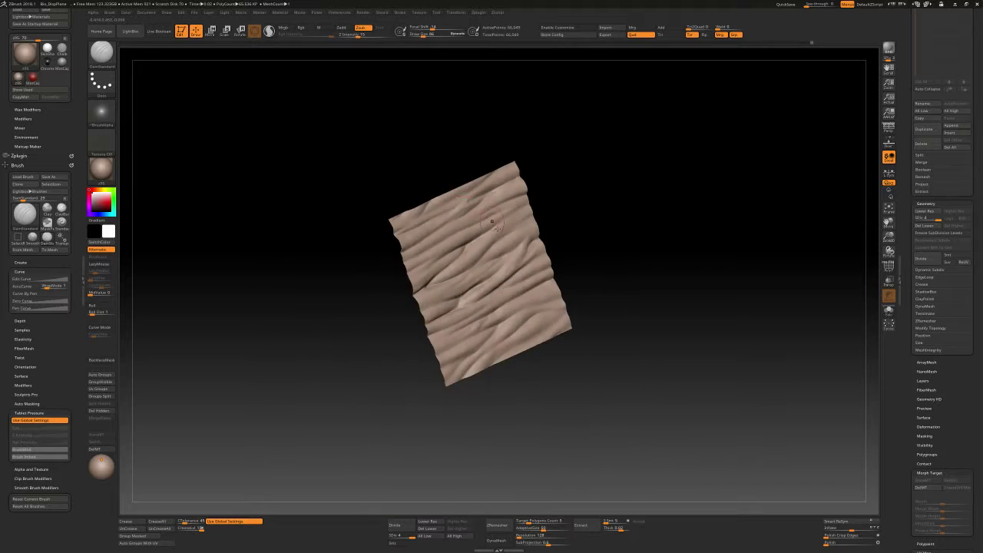
pyautogui.moveTo(518, 292)
pyautogui.keyDown('alt'); pyautogui.mouseDown(button='right')
pyautogui.moveTo(518, 237)
pyautogui.moveTo(541, 211)
pyautogui.moveTo(523, 219)
pyautogui.mouseUp(button='right'); pyautogui.keyUp('alt')
pyautogui.press('b')
pyautogui.press('s')
pyautogui.press('t')
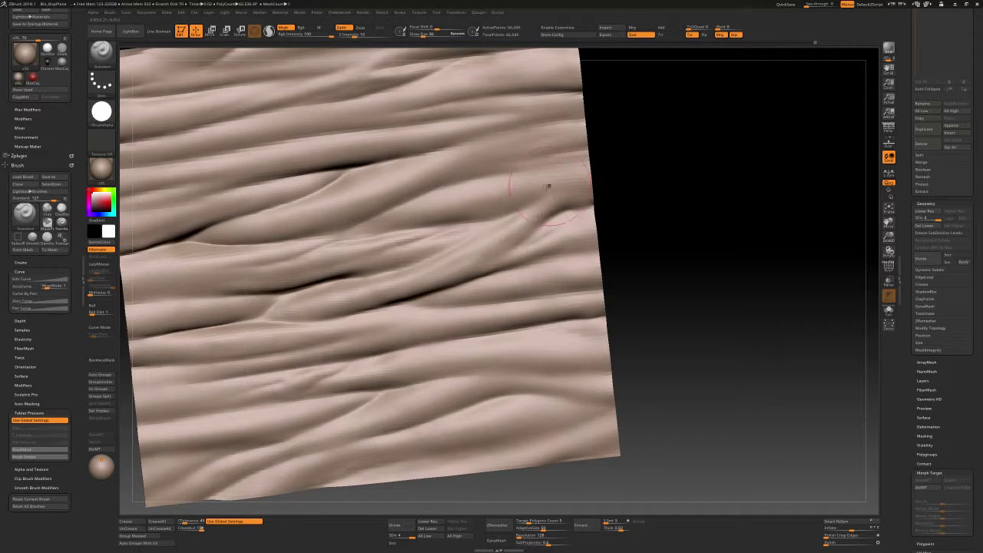
pyautogui.moveTo(522, 218)
pyautogui.mouseDown(button='right')
pyautogui.moveTo(567, 201)
pyautogui.moveTo(553, 210)
pyautogui.mouseUp(button='right')
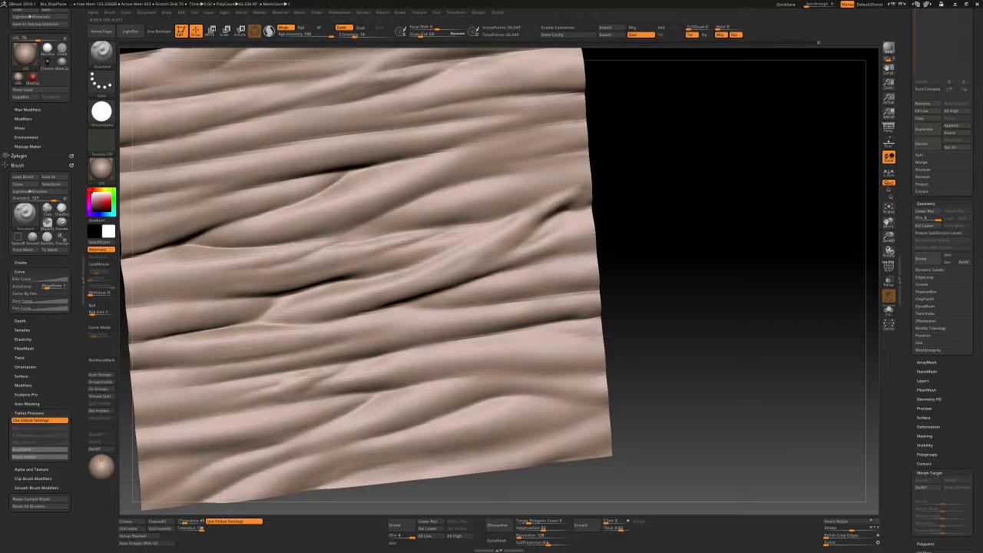
pyautogui.keyDown('ctrl'); pyautogui.moveTo(555, 203); pyautogui.dragTo(566, 201, button='right'); pyautogui.keyUp('ctrl')
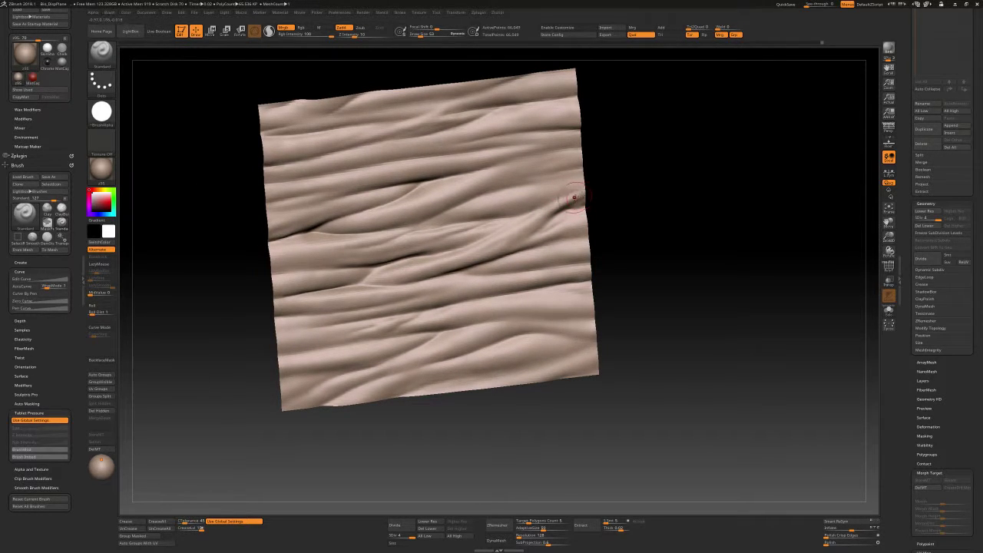
pyautogui.press('b')
pyautogui.press('d')
pyautogui.press('s')
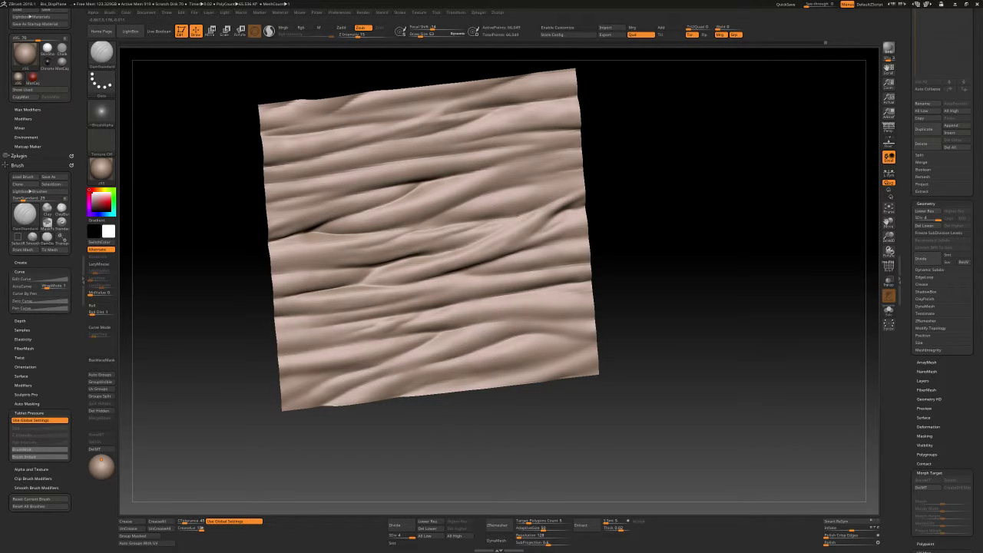
pyautogui.moveTo(483, 197)
pyautogui.keyDown('alt'); pyautogui.mouseDown(button='right')
pyautogui.moveTo(508, 212)
pyautogui.moveTo(457, 236)
pyautogui.mouseUp(button='right'); pyautogui.keyUp('alt')
pyautogui.press('b')
pyautogui.press('s')
pyautogui.press('t')
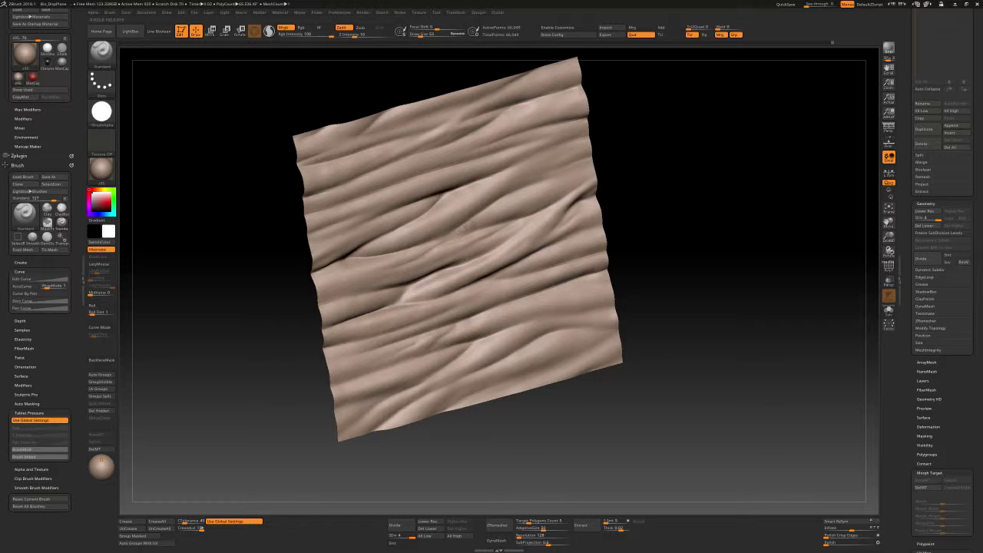
pyautogui.moveTo(528, 205); pyautogui.dragTo(467, 226, button='right')
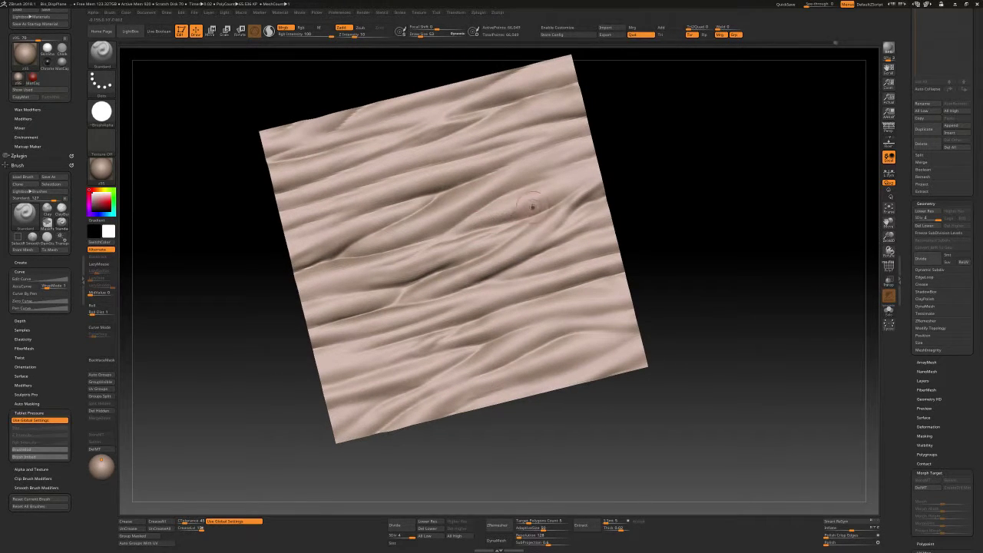
pyautogui.moveTo(562, 190)
pyautogui.keyDown('alt'); pyautogui.mouseDown(button='right')
pyautogui.moveTo(492, 225)
pyautogui.moveTo(500, 189)
pyautogui.mouseUp(button='right'); pyautogui.keyUp('alt')
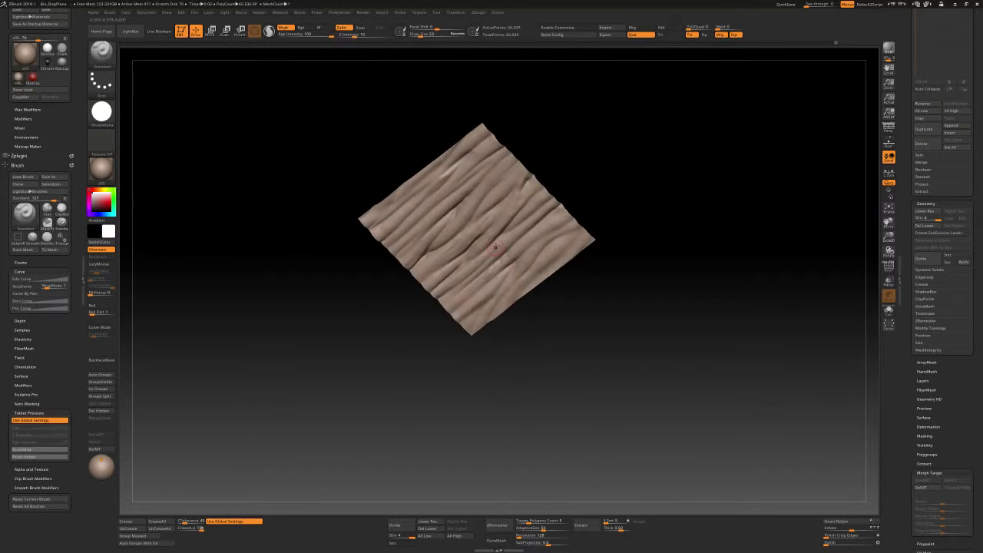
pyautogui.moveTo(496, 226)
pyautogui.mouseDown(button='right')
pyautogui.moveTo(533, 228)
pyautogui.moveTo(538, 277)
pyautogui.moveTo(530, 234)
pyautogui.moveTo(572, 257)
pyautogui.mouseUp(button='right')
# Alternate DamStandard and Standard brushes while repositioning the cloth up and to the right
pyautogui.press('b')
pyautogui.press('d')
pyautogui.press('s')
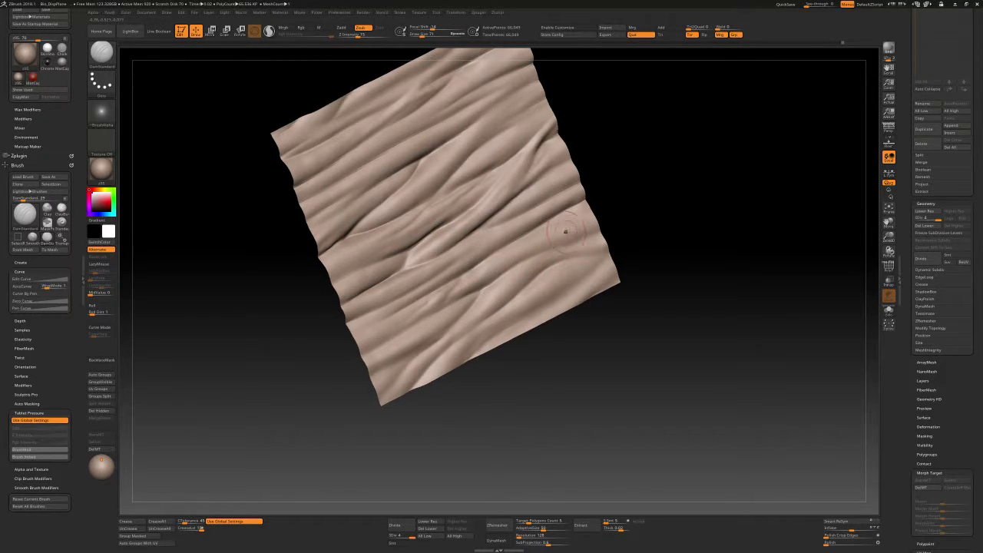
pyautogui.moveTo(565, 231); pyautogui.dragTo(586, 235, button='right')
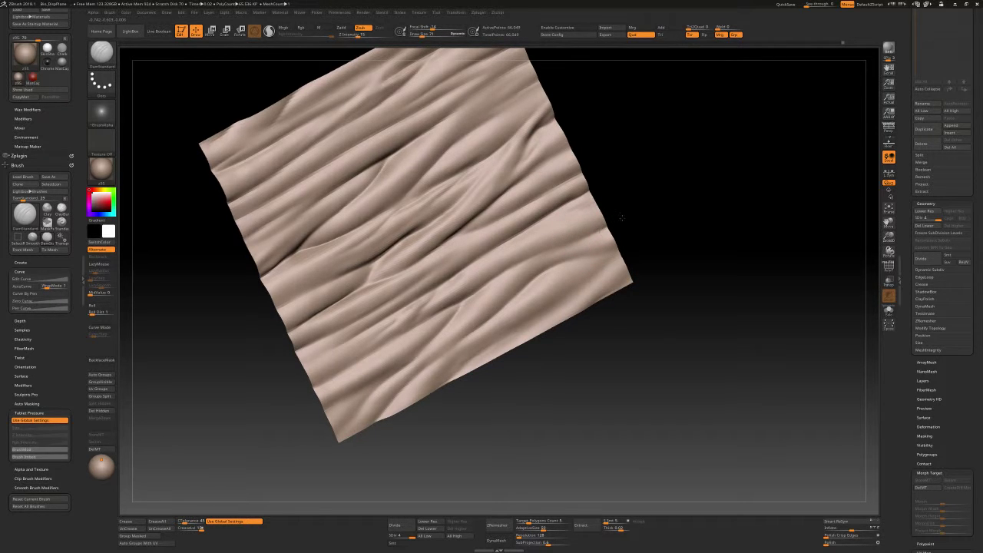
pyautogui.keyDown('alt'); pyautogui.moveTo(598, 231); pyautogui.dragTo(621, 196, button='right'); pyautogui.keyUp('alt')
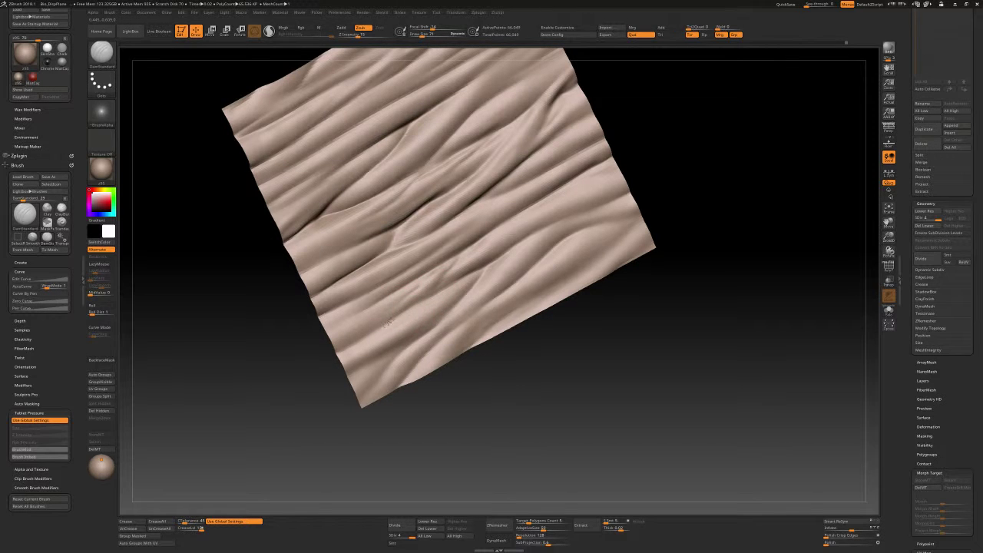
pyautogui.press('b')
pyautogui.press('s')
pyautogui.press('t')
pyautogui.keyDown('alt'); pyautogui.moveTo(450, 292); pyautogui.dragTo(467, 255, button='right'); pyautogui.keyUp('alt')
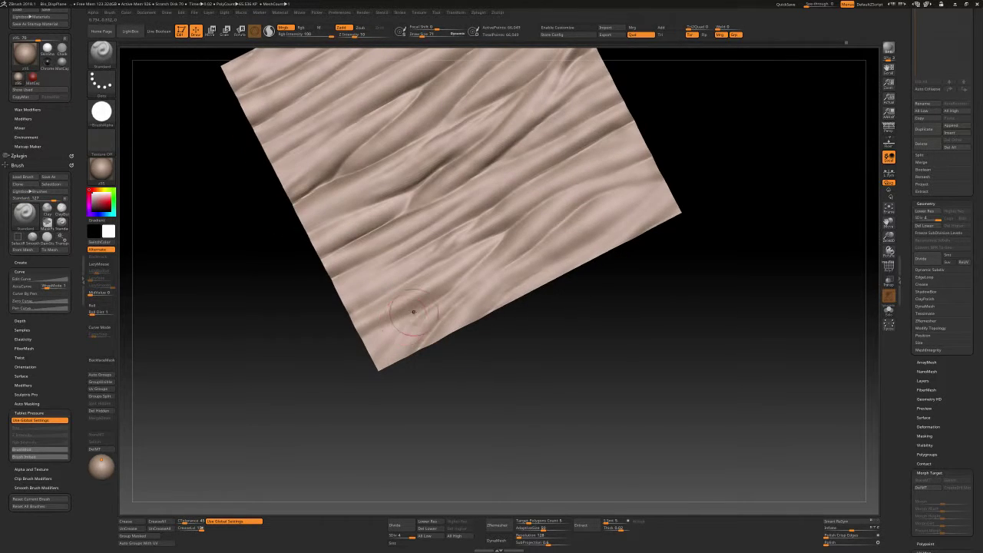
# Return to DamStandard, undo a stroke, orbit upright and enlarge the brush to 62
pyautogui.press('b')
pyautogui.press('d')
pyautogui.press('s')
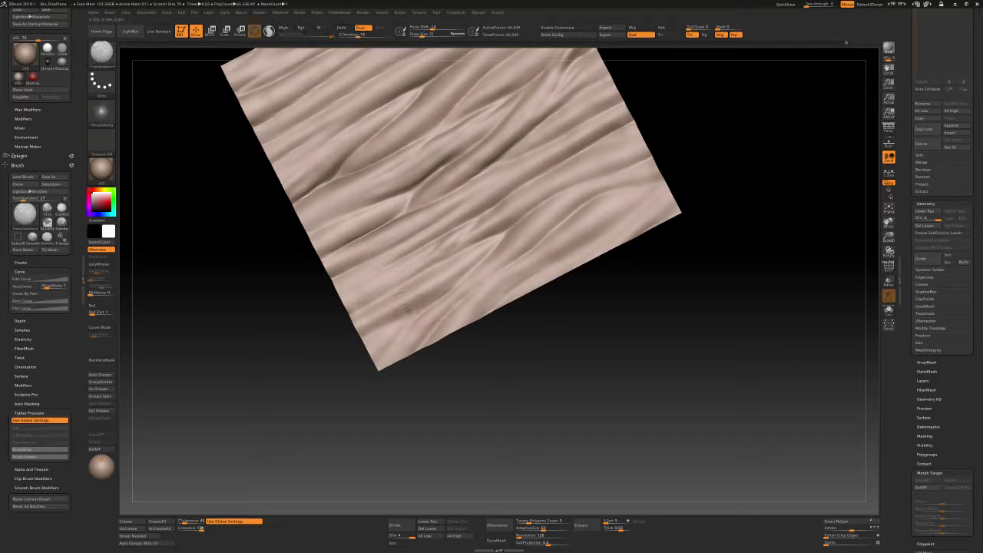
pyautogui.hotkey('ctrl', 'z')
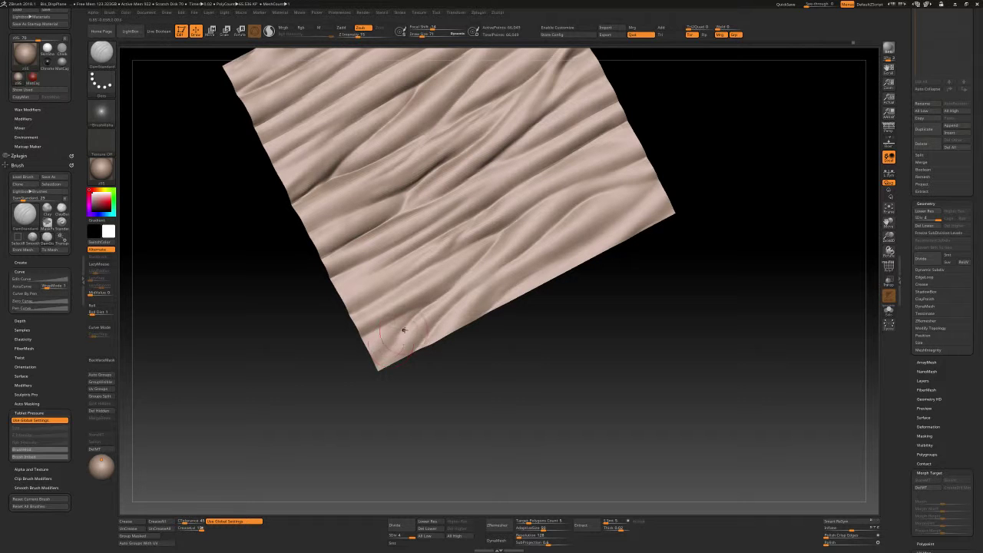
pyautogui.moveTo(430, 322)
pyautogui.mouseDown(button='right')
pyautogui.moveTo(488, 287)
pyautogui.moveTo(543, 283)
pyautogui.mouseUp(button='right')
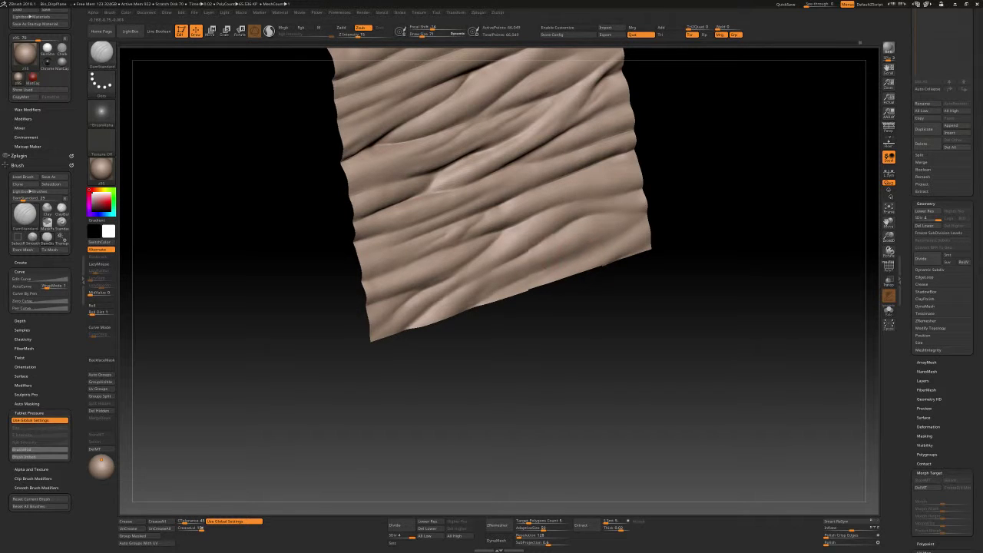
pyautogui.moveTo(542, 244)
pyautogui.mouseDown(button='right')
pyautogui.moveTo(530, 226)
pyautogui.moveTo(511, 248)
pyautogui.moveTo(440, 249)
pyautogui.mouseUp(button='right')
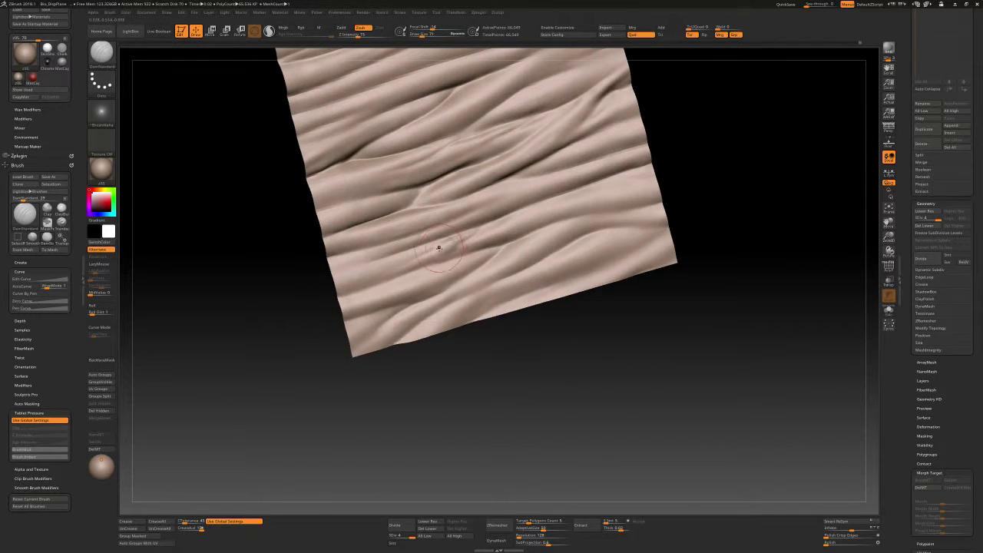
pyautogui.press('s')
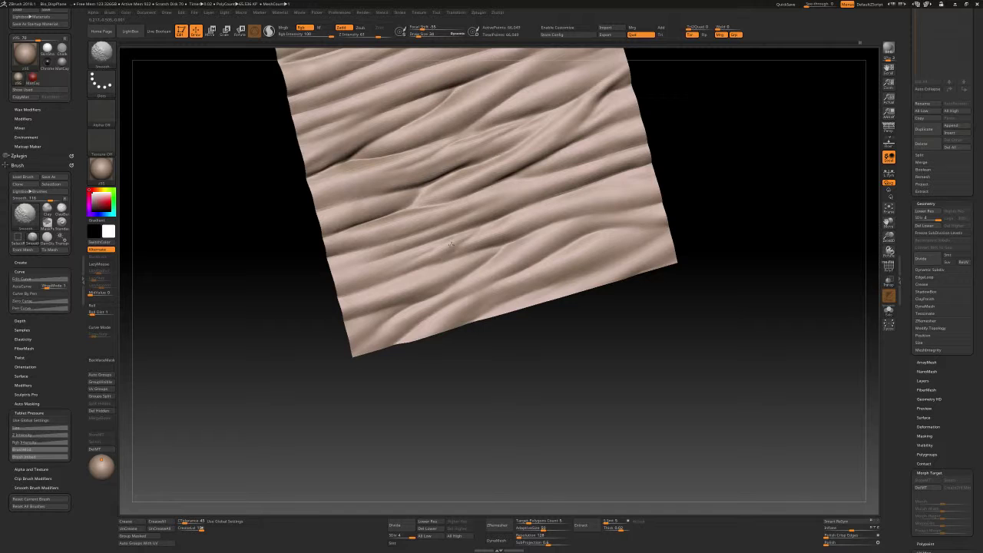
pyautogui.press('shift')
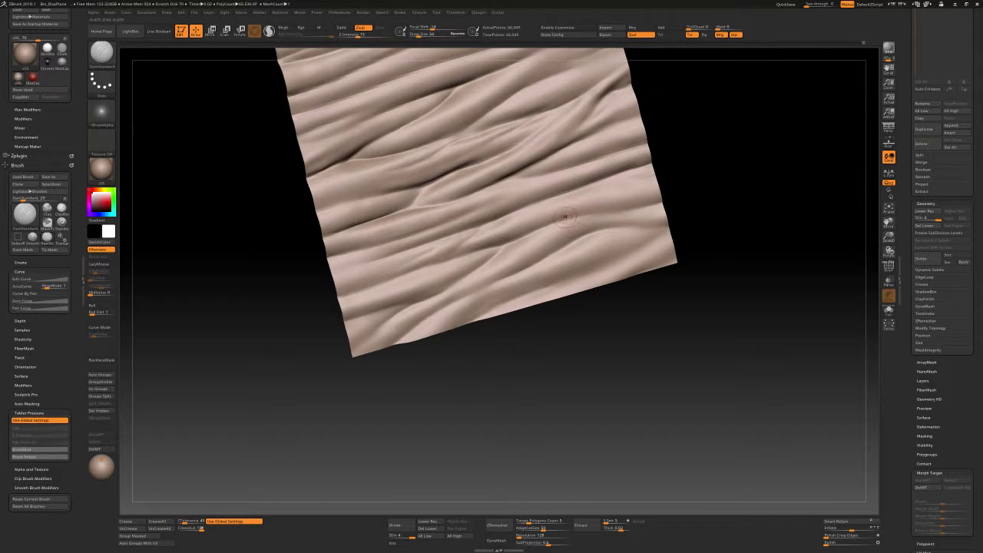
pyautogui.press(']')
pyautogui.press(']')
# Orbit the cloth to a new tilt and select the Standard brush for raised folds
pyautogui.moveTo(638, 205)
pyautogui.mouseDown(button='right')
pyautogui.moveTo(640, 187)
pyautogui.moveTo(610, 215)
pyautogui.moveTo(586, 187)
pyautogui.moveTo(611, 208)
pyautogui.moveTo(588, 226)
pyautogui.mouseUp(button='right')
pyautogui.moveTo(581, 185); pyautogui.dragTo(576, 187, button='right')
pyautogui.moveTo(573, 181); pyautogui.dragTo(588, 188)
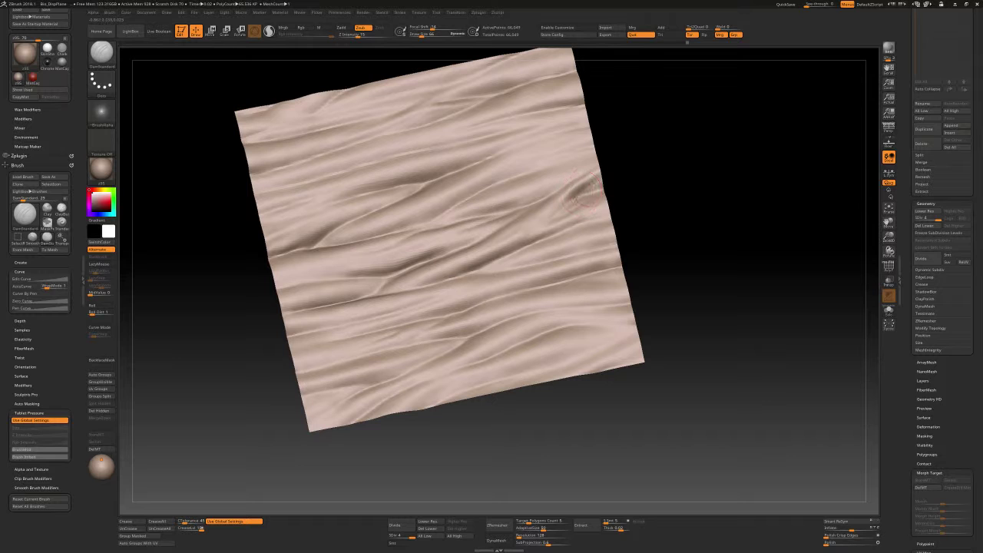
pyautogui.moveTo(575, 194); pyautogui.dragTo(597, 191, button='right')
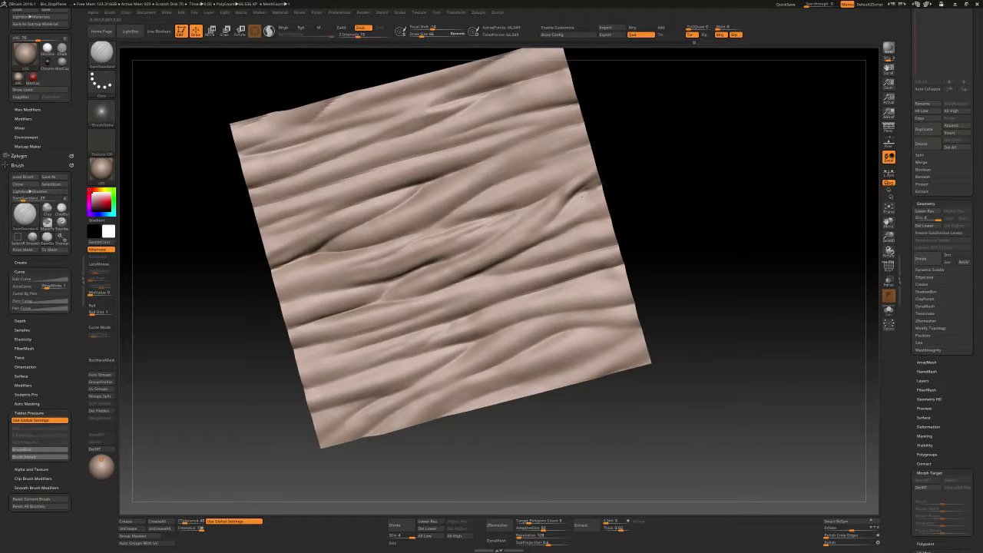
pyautogui.press('b')
pyautogui.press('s')
pyautogui.press('t')
pyautogui.moveTo(538, 215)
pyautogui.mouseDown(button='right')
pyautogui.moveTo(570, 197)
pyautogui.moveTo(550, 203)
pyautogui.moveTo(550, 194)
pyautogui.mouseUp(button='right')
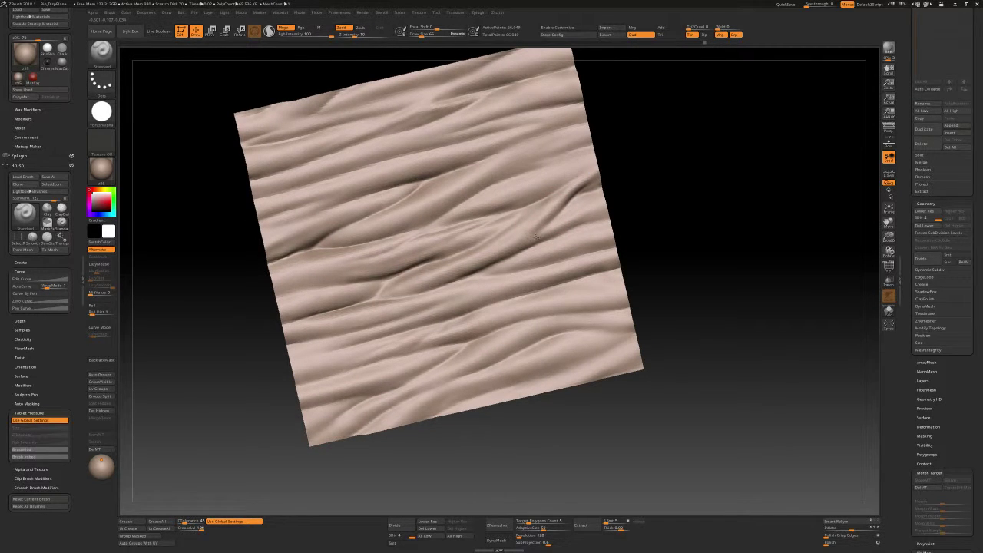
# Alternate DamStandard and Standard while orbiting, ending on DamStandard to nick creases upper right
pyautogui.press('b')
pyautogui.press('d')
pyautogui.press('s')
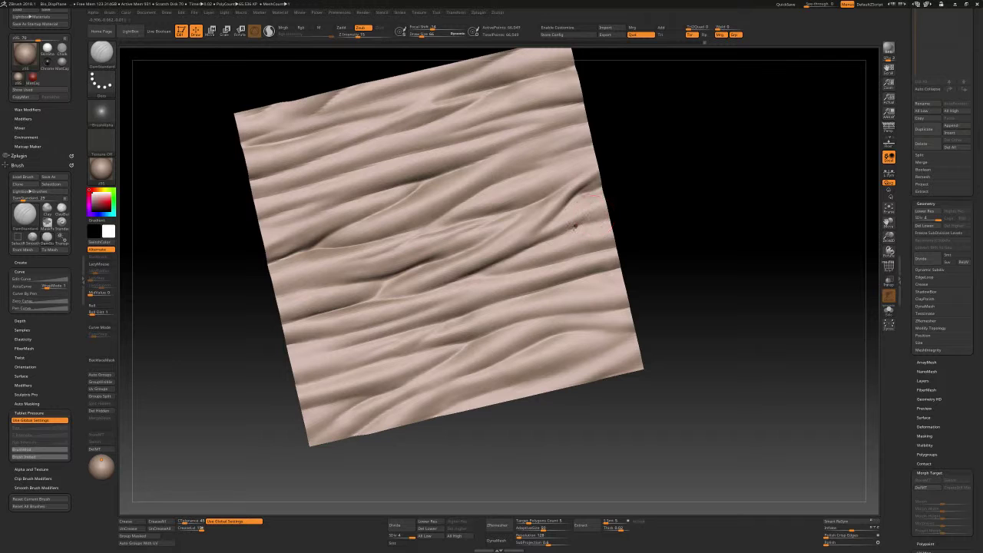
pyautogui.moveTo(598, 220); pyautogui.dragTo(529, 235, button='right')
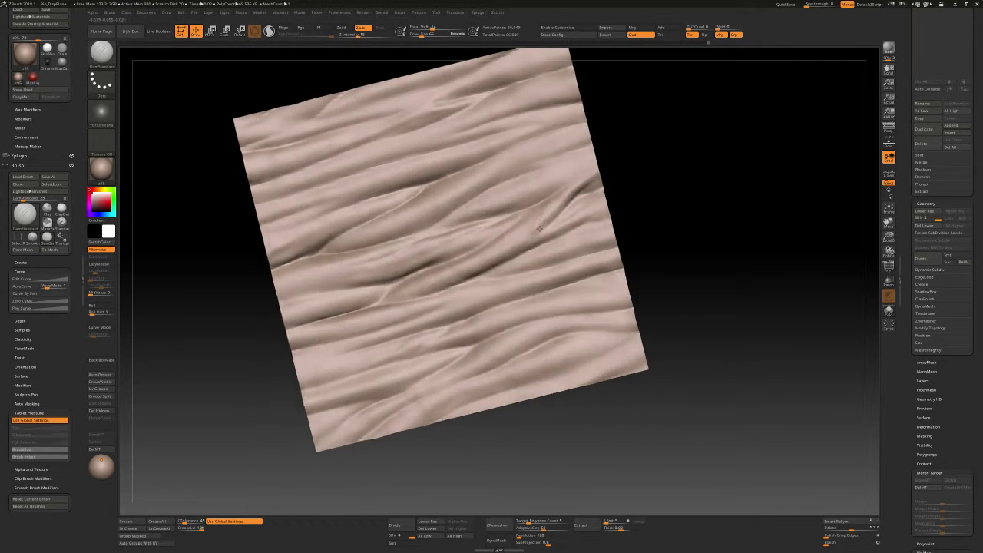
pyautogui.press('b')
pyautogui.press('s')
pyautogui.press('t')
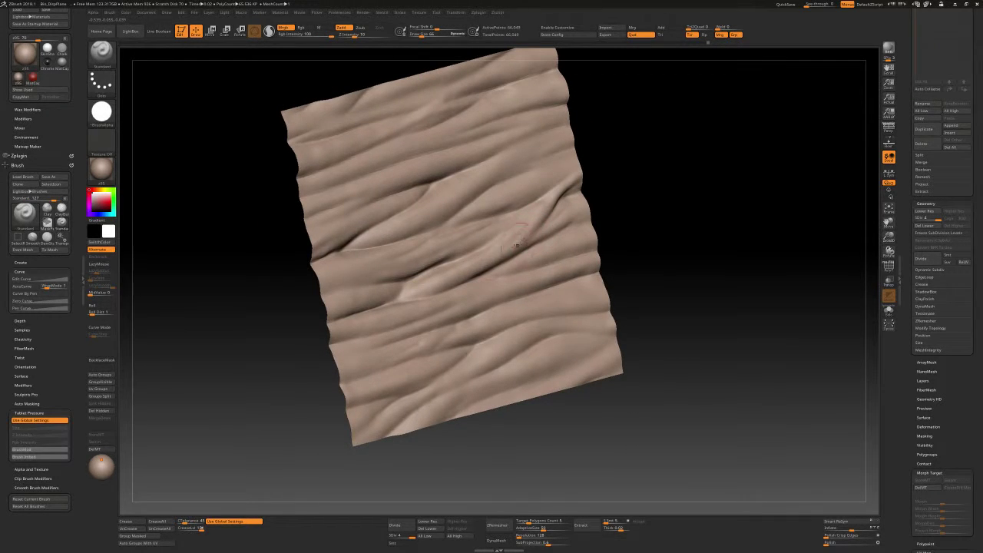
pyautogui.moveTo(519, 240); pyautogui.dragTo(523, 231, button='right')
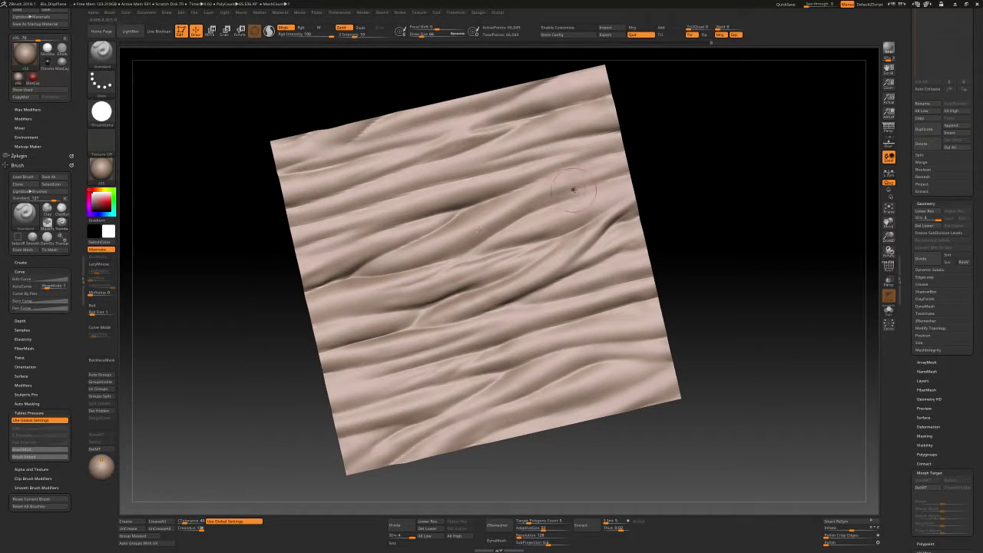
pyautogui.press('b')
pyautogui.press('d')
pyautogui.press('s')
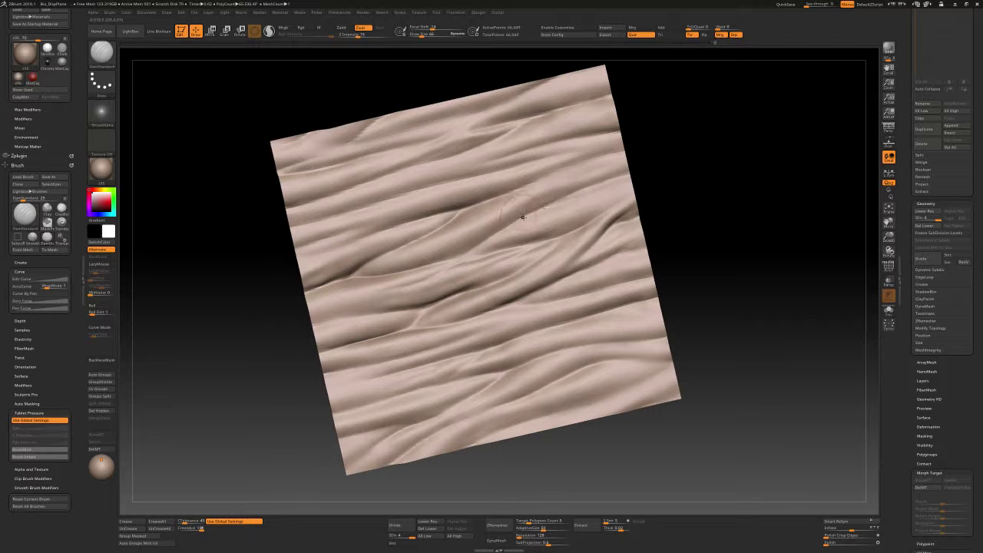
# Orbit the cloth to a new angle and carve a short crease with DamStandard
pyautogui.press('b')
pyautogui.press('s')
pyautogui.press('t')
pyautogui.moveTo(523, 217); pyautogui.dragTo(544, 256)
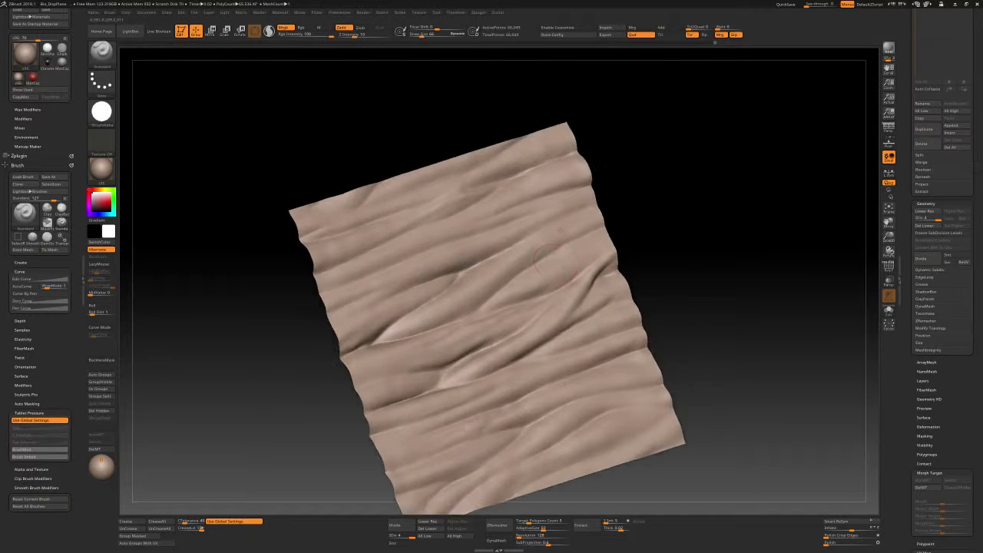
pyautogui.moveTo(542, 256)
pyautogui.mouseDown(button='right')
pyautogui.moveTo(560, 224)
pyautogui.moveTo(545, 226)
pyautogui.mouseUp(button='right')
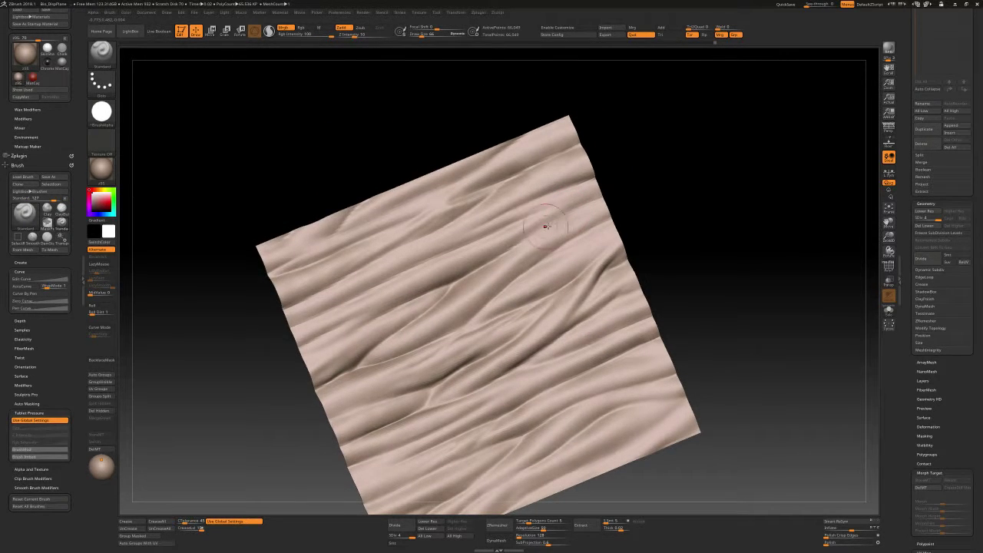
pyautogui.press('b')
pyautogui.press('d')
pyautogui.press('s')
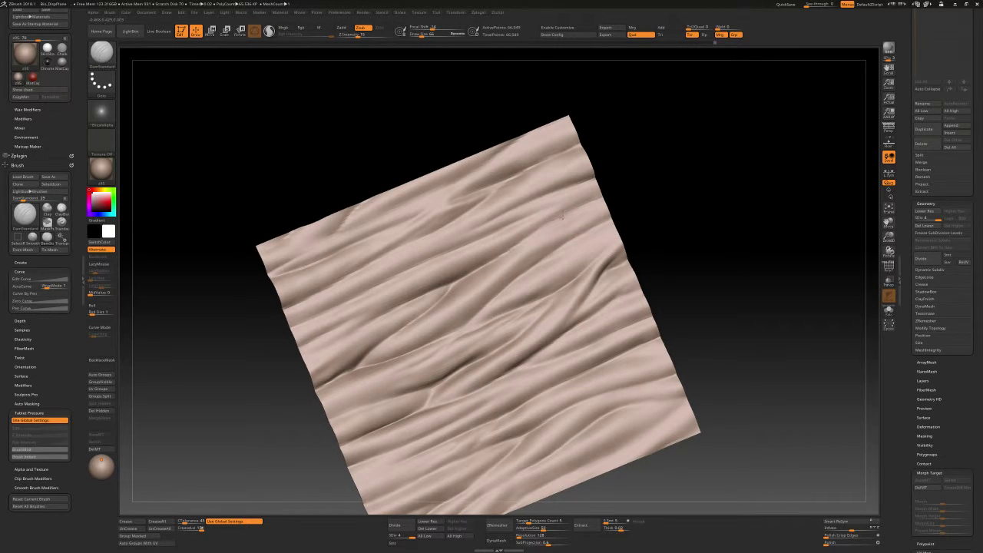
pyautogui.moveTo(555, 197); pyautogui.dragTo(570, 195)
# Orbit the cloth through several angles to inspect the folds, returning to the Standard brush
pyautogui.moveTo(532, 236)
pyautogui.mouseDown(button='right')
pyautogui.moveTo(488, 270)
pyautogui.moveTo(493, 263)
pyautogui.mouseUp(button='right')
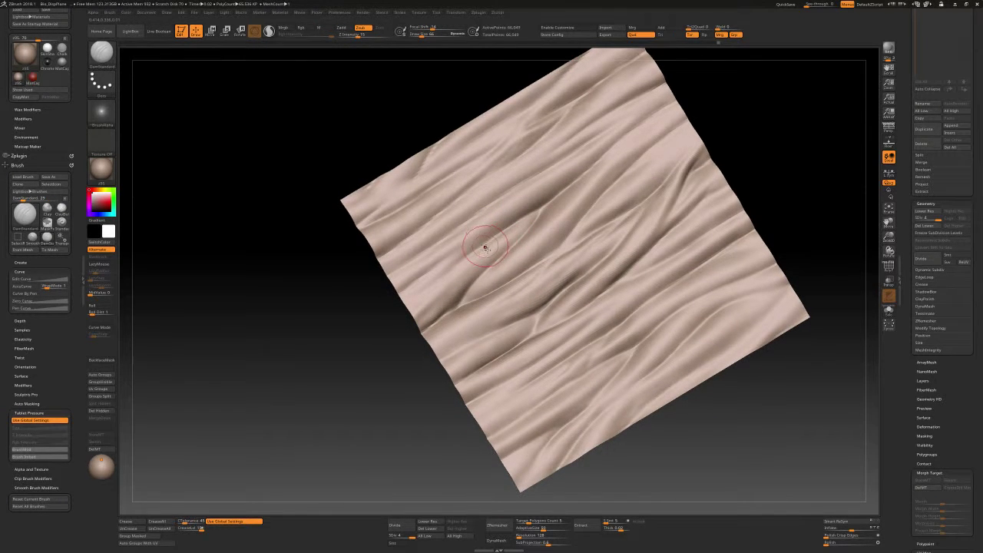
pyautogui.moveTo(482, 248); pyautogui.dragTo(471, 254, button='right')
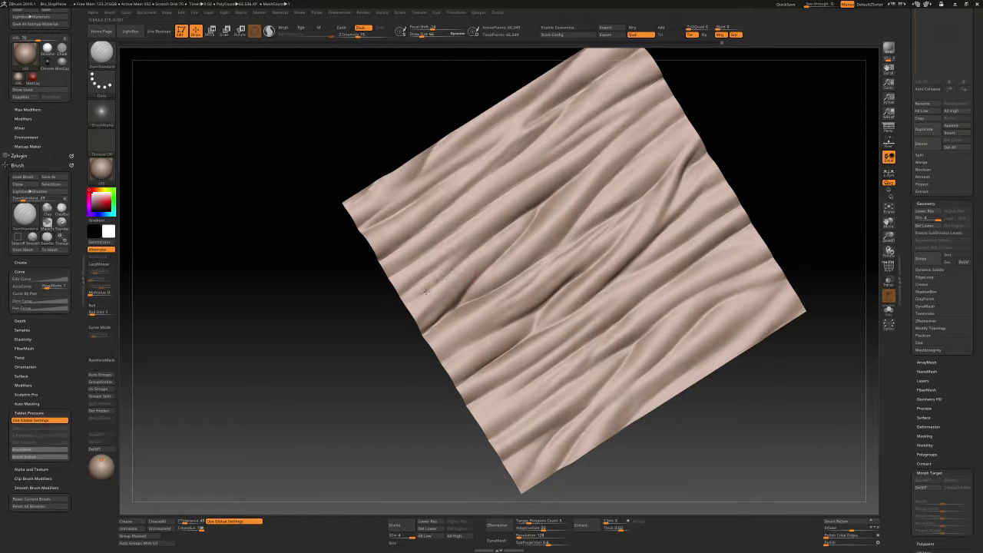
pyautogui.moveTo(443, 273); pyautogui.dragTo(461, 219, button='right')
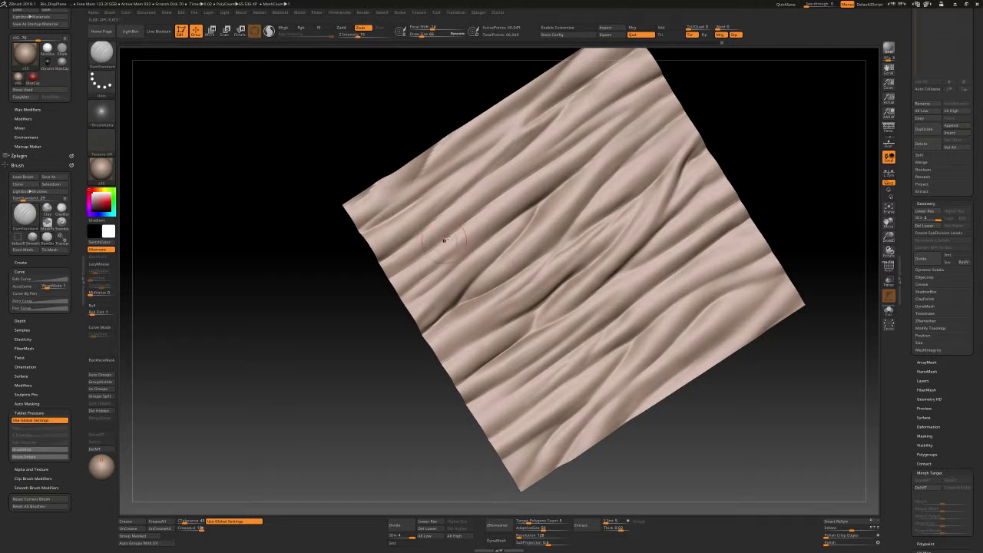
pyautogui.moveTo(453, 234); pyautogui.dragTo(471, 222, button='right')
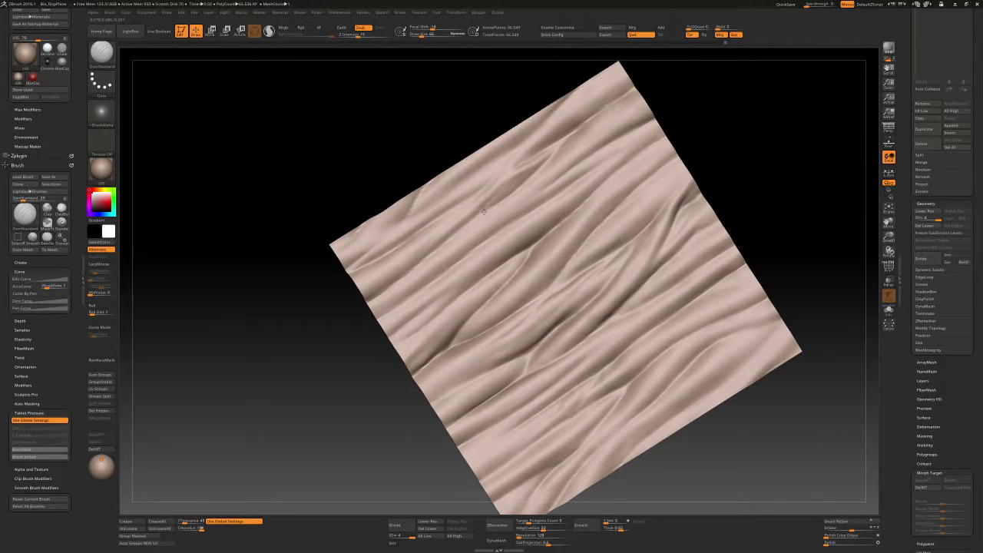
pyautogui.moveTo(470, 226); pyautogui.dragTo(523, 248, button='right')
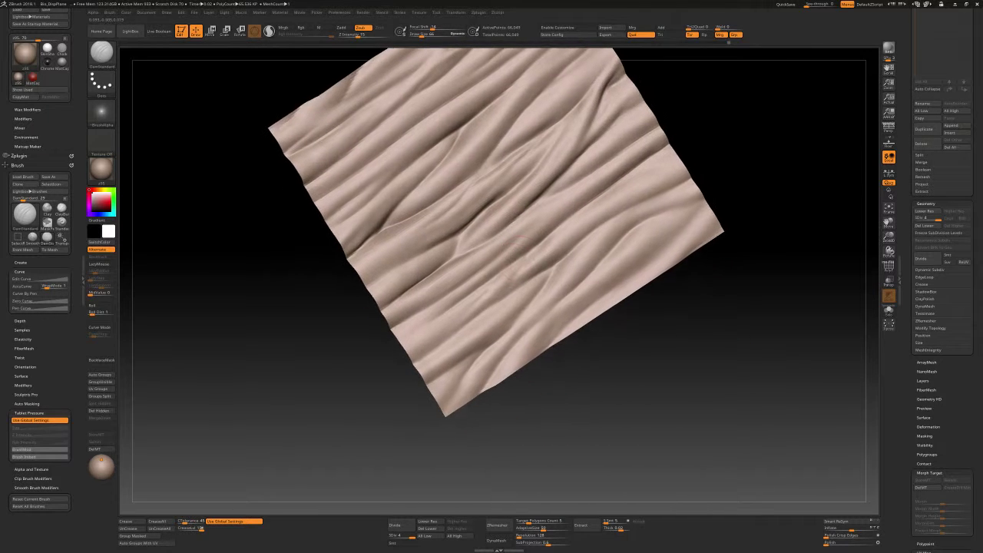
pyautogui.press('b')
pyautogui.press('s')
pyautogui.press('t')
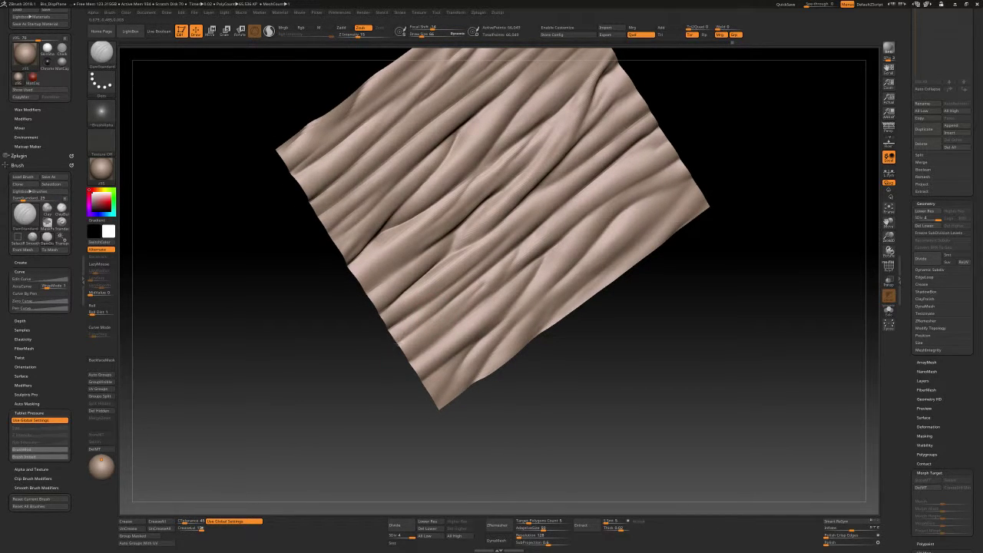
pyautogui.press('b')
pyautogui.press('s')
pyautogui.press('t')
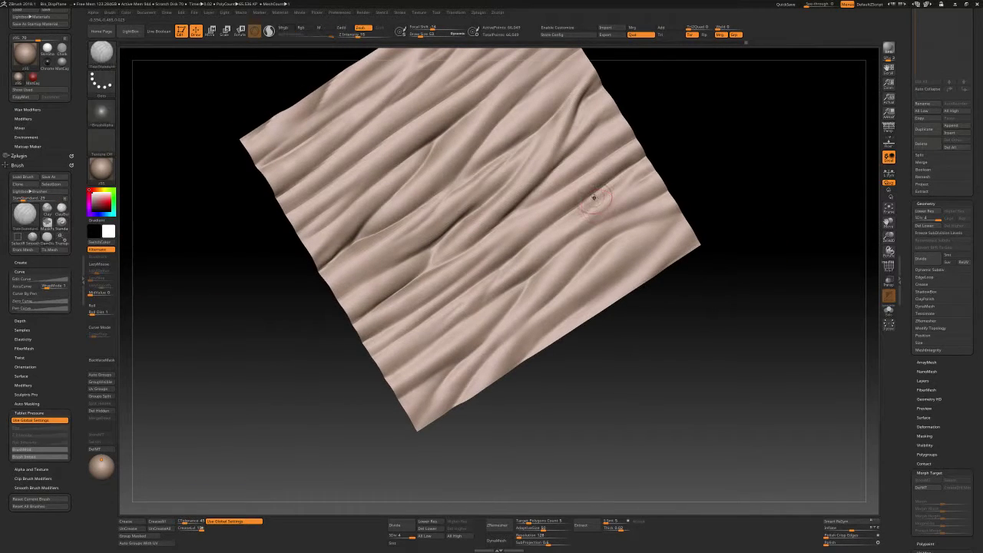
# Enlarge the brush to 86, lightly smooth the cloth's edge, and frame the cloth
pyautogui.moveTo(599, 235)
pyautogui.mouseDown(button='right')
pyautogui.moveTo(621, 248)
pyautogui.moveTo(616, 228)
pyautogui.moveTo(604, 272)
pyautogui.moveTo(580, 240)
pyautogui.mouseUp(button='right')
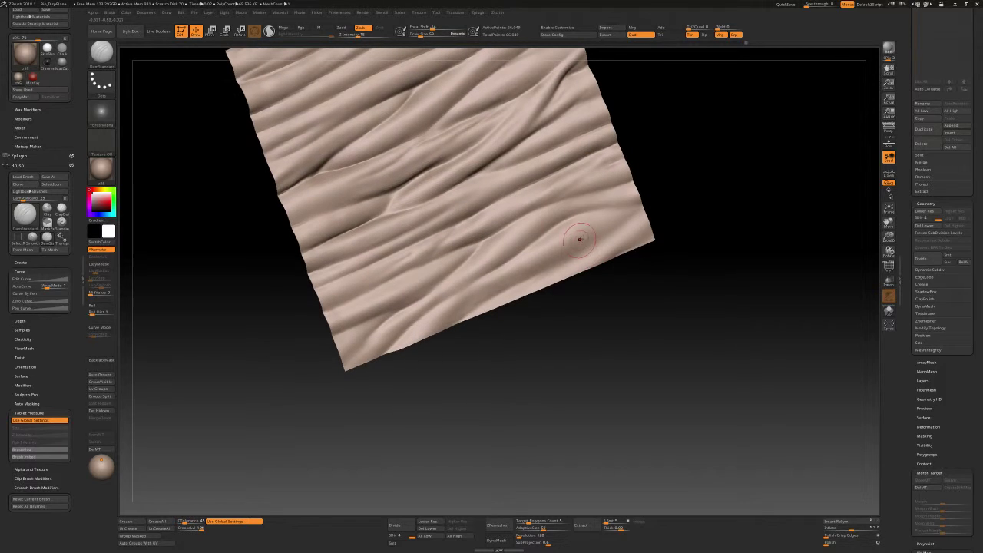
pyautogui.press(']')
pyautogui.press(']')
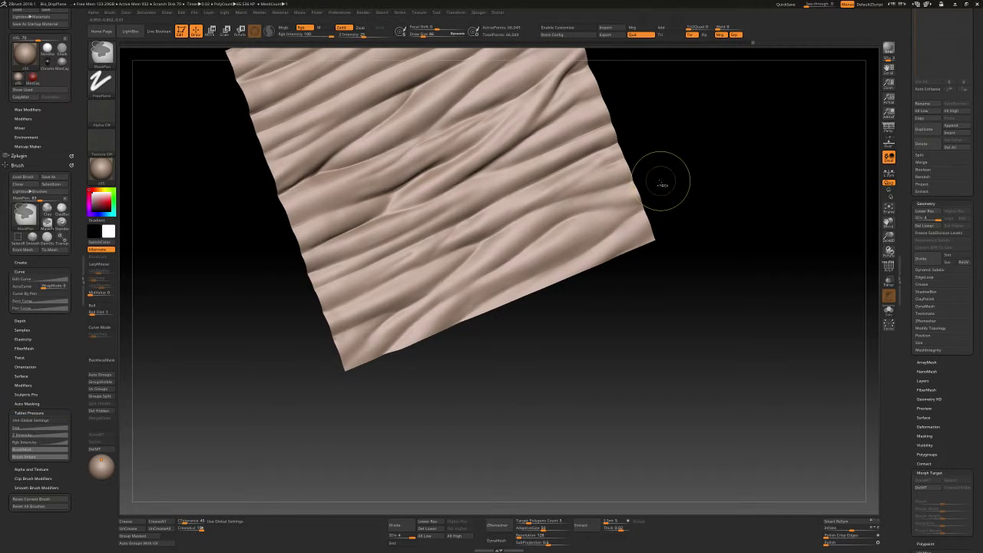
pyautogui.keyDown('shift'); pyautogui.moveTo(658, 176); pyautogui.dragTo(622, 219); pyautogui.keyUp('shift')
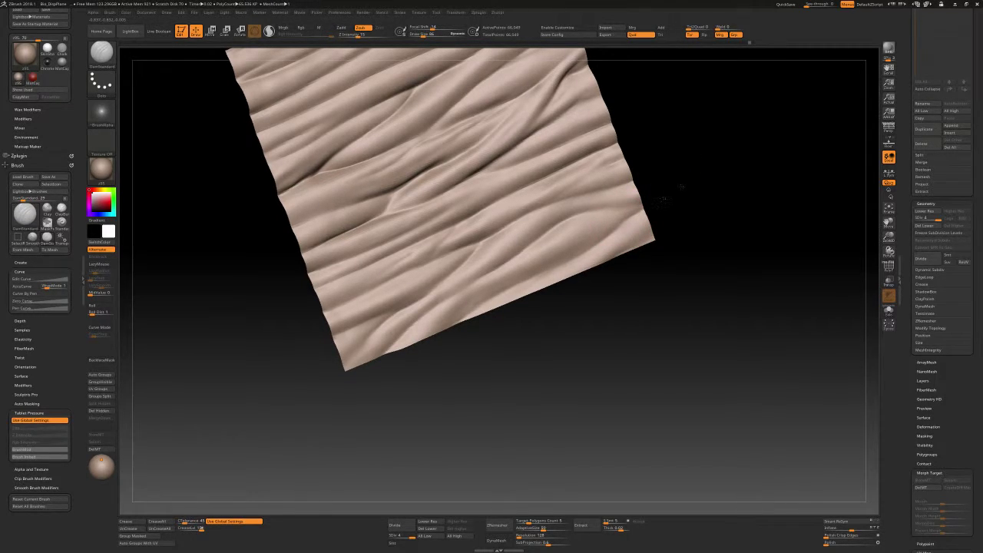
pyautogui.press('f')
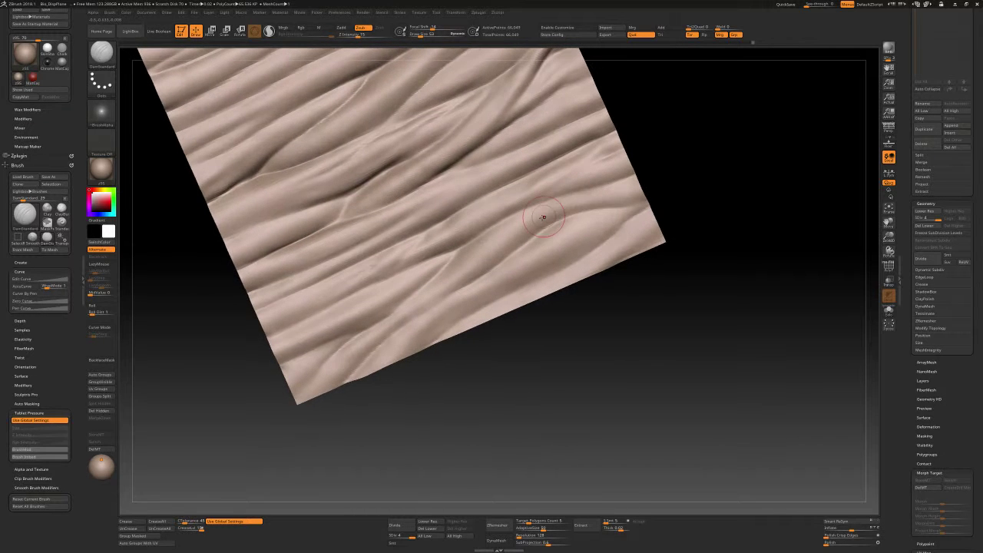
# Select the Standard brush and reorient the view of the cloth plane
pyautogui.press('b')
pyautogui.press('s')
pyautogui.press('t')
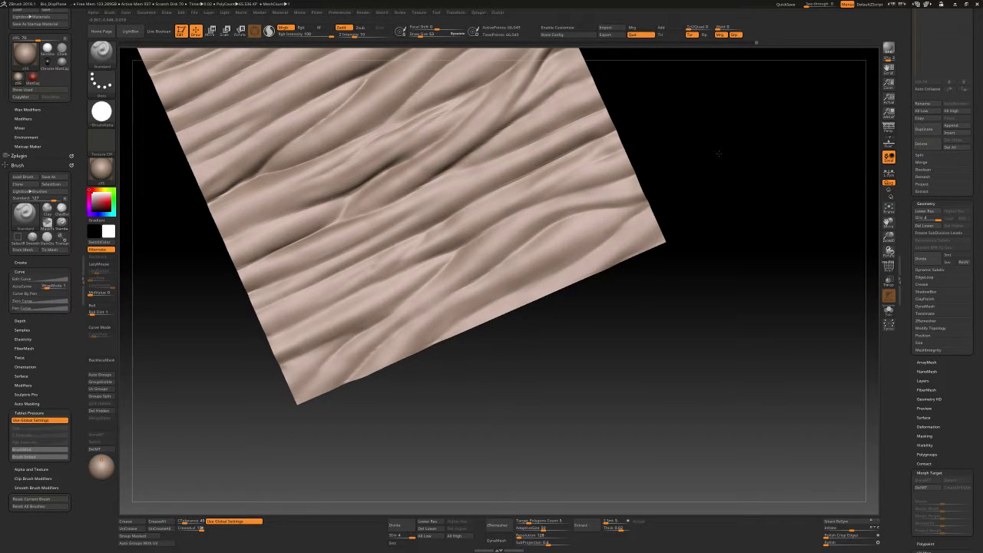
pyautogui.moveTo(487, 263); pyautogui.dragTo(467, 290, button='right')
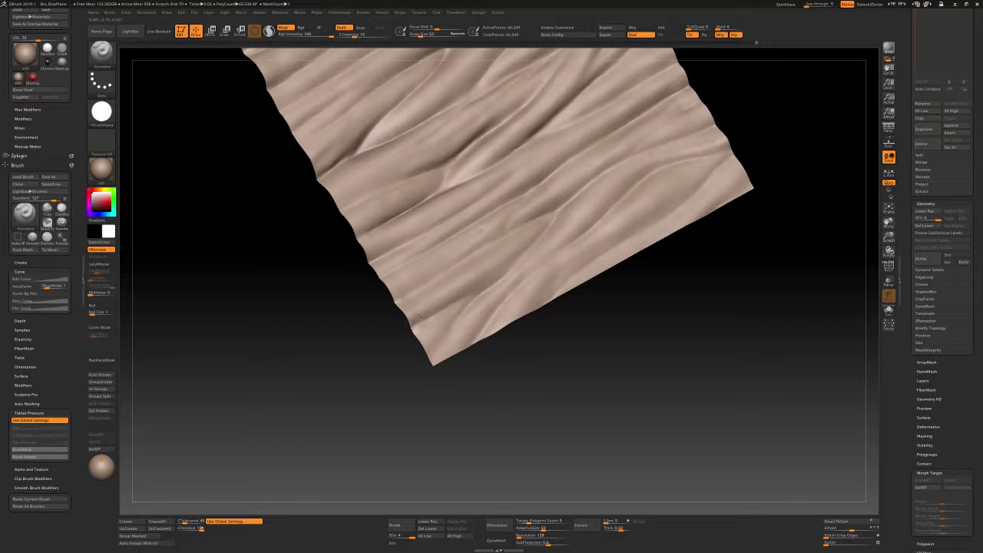
pyautogui.moveTo(360, 343); pyautogui.dragTo(605, 195)
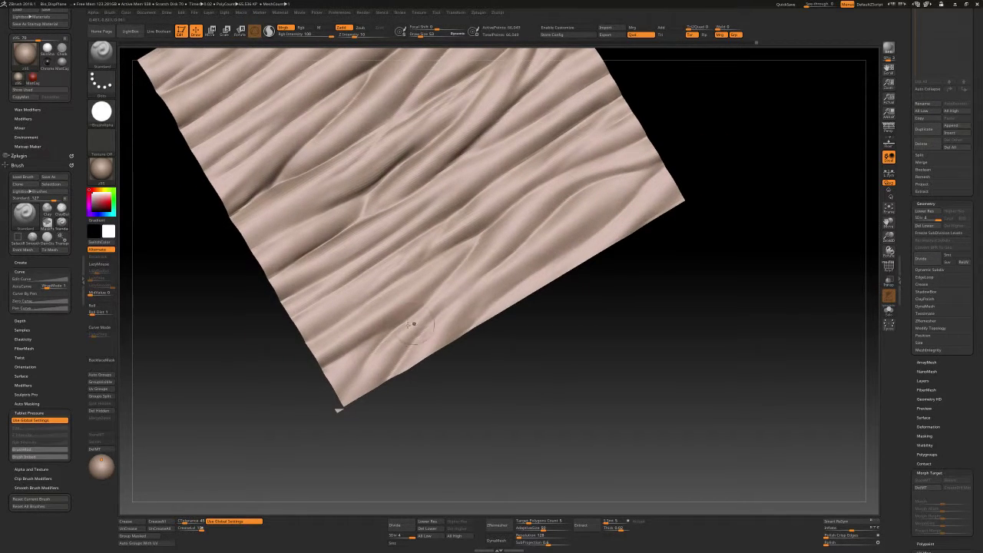
# Switch to DamStandard, enlarge it to 103, and frame and zoom onto the cloth
pyautogui.press('b')
pyautogui.press('d')
pyautogui.press('s')
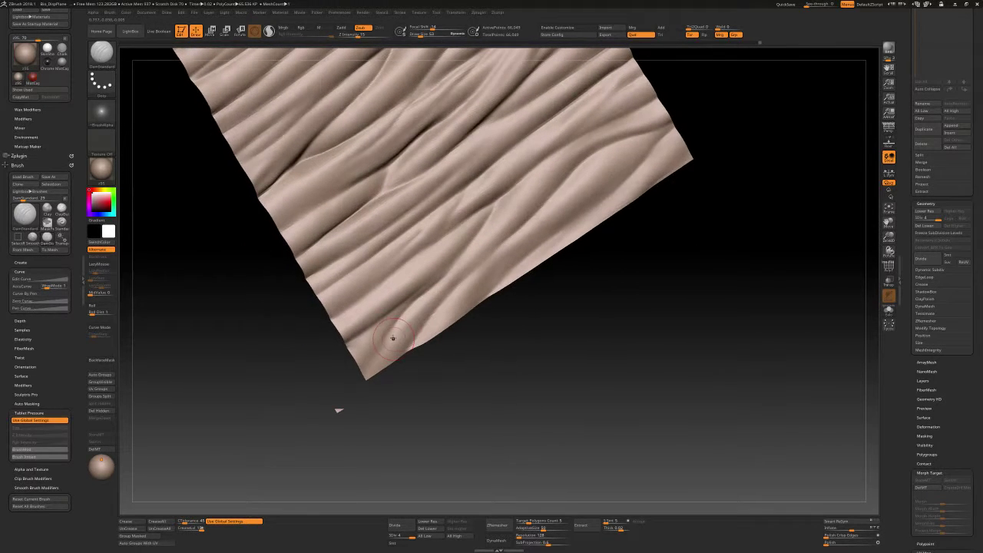
pyautogui.press(']')
pyautogui.press(']')
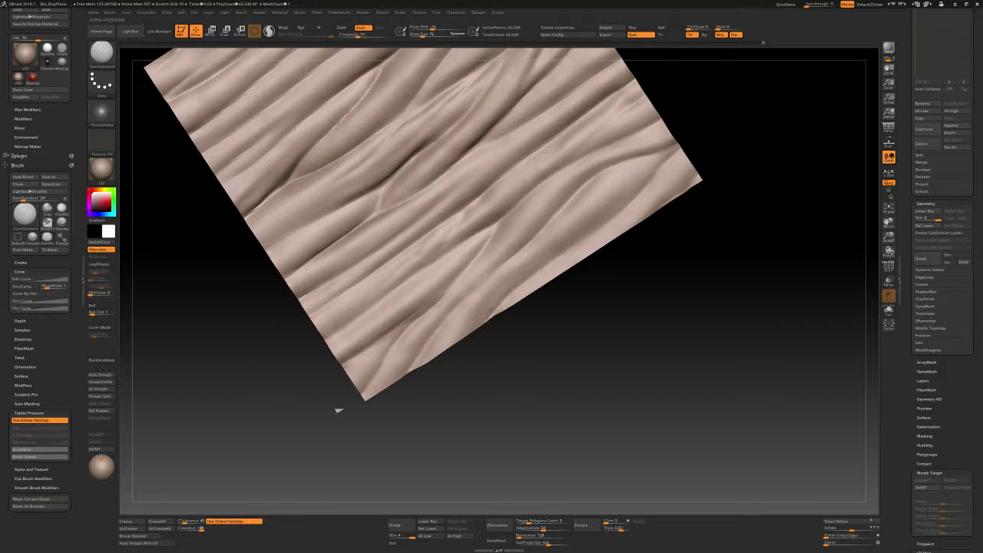
pyautogui.press(']')
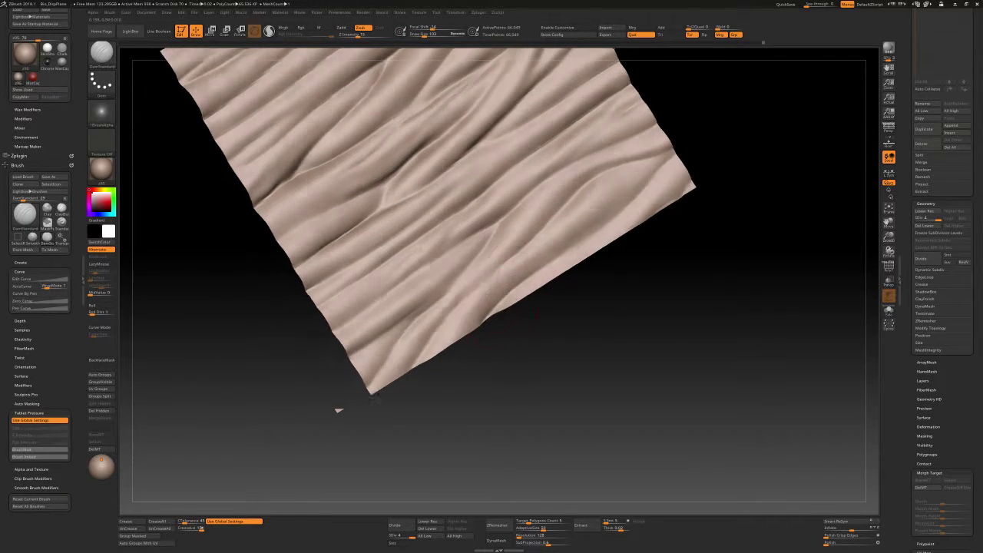
pyautogui.press('f')
pyautogui.moveTo(504, 284)
pyautogui.mouseDown(button='right')
pyautogui.moveTo(448, 225)
pyautogui.moveTo(461, 213)
pyautogui.moveTo(489, 204)
pyautogui.moveTo(511, 275)
pyautogui.moveTo(509, 261)
pyautogui.moveTo(533, 241)
pyautogui.moveTo(561, 258)
pyautogui.mouseUp(button='right')
# Return to the Standard brush and set its Draw Size to 57
pyautogui.press('b')
pyautogui.press('s')
pyautogui.press('t')
pyautogui.press('s')
pyautogui.click(467, 217)
# Alternate Standard and DamStandard strokes, shrinking the brush from 66 to 34, ending on DamStandard
pyautogui.press('b')
pyautogui.press('d')
pyautogui.press('s')
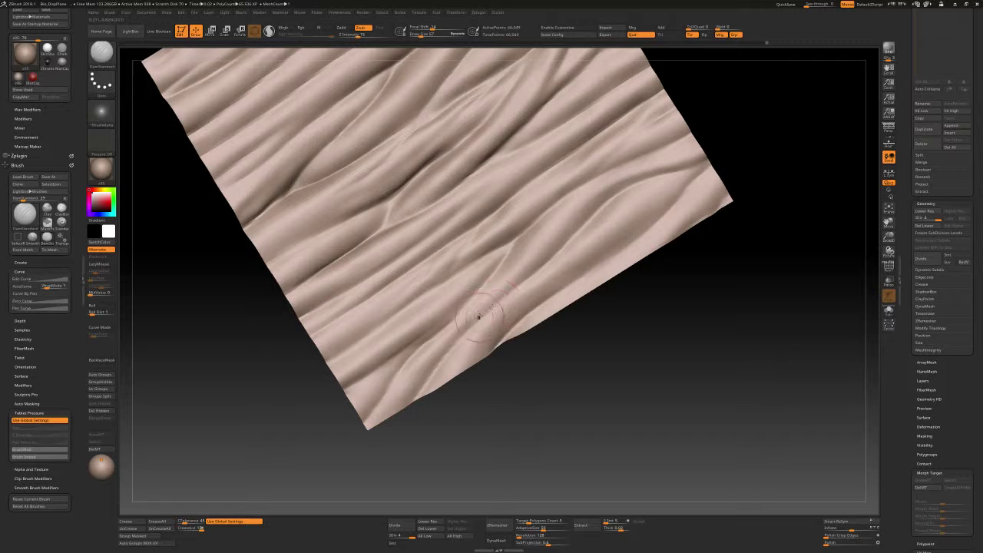
pyautogui.press('b')
pyautogui.press('s')
pyautogui.press('t')
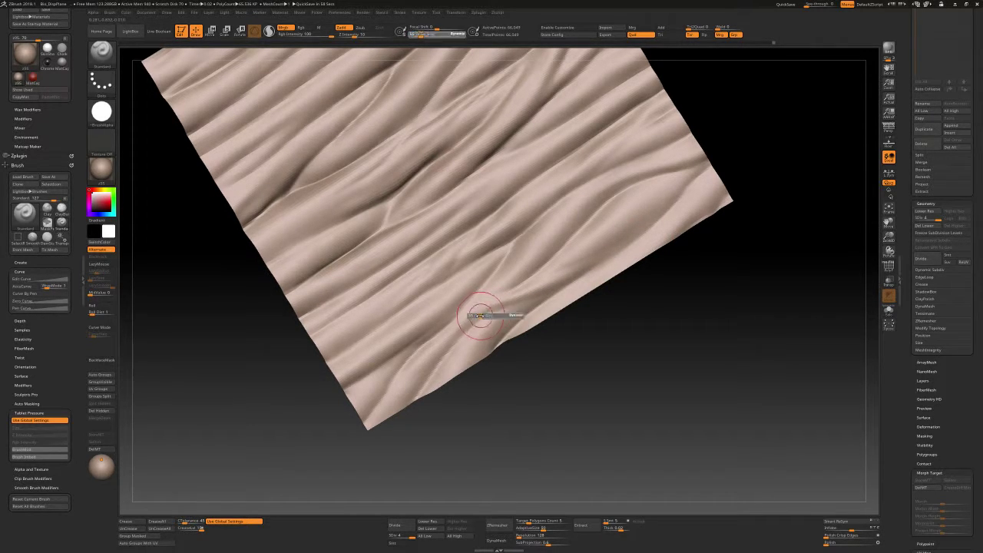
pyautogui.press('s')
pyautogui.moveTo(504, 322); pyautogui.dragTo(486, 323)
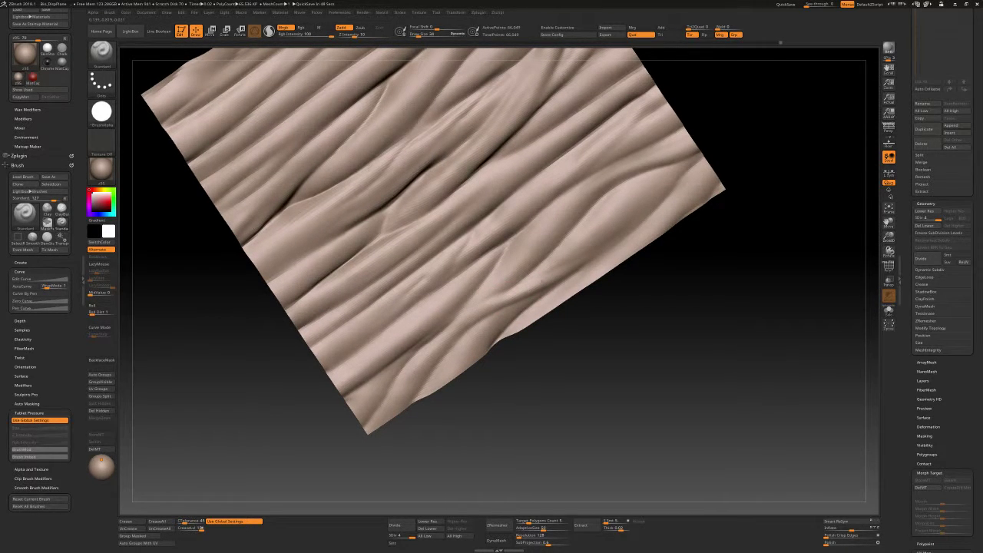
pyautogui.press('b')
pyautogui.press('d')
pyautogui.press('s')
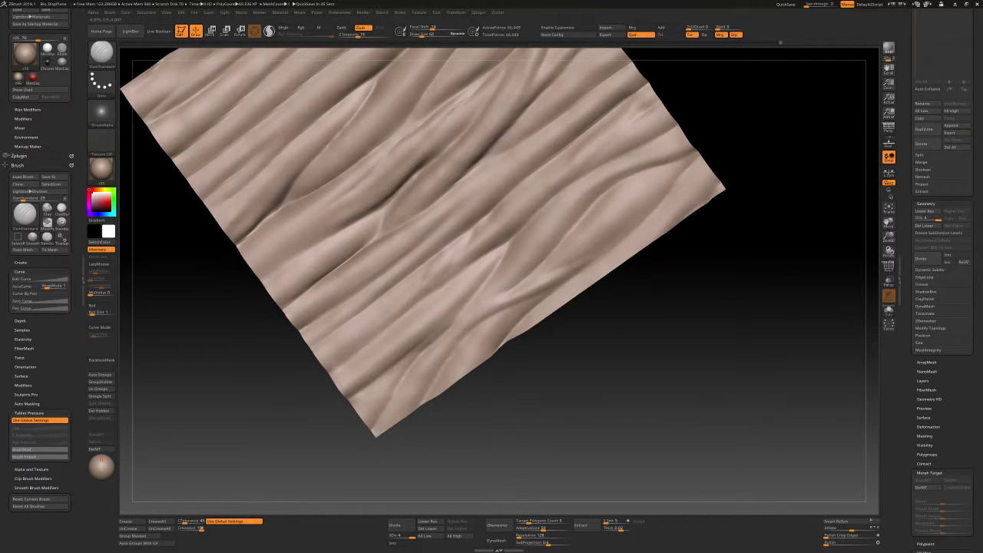
# Set Focal Shift to 0 in the quick brush palette
pyautogui.press('space')
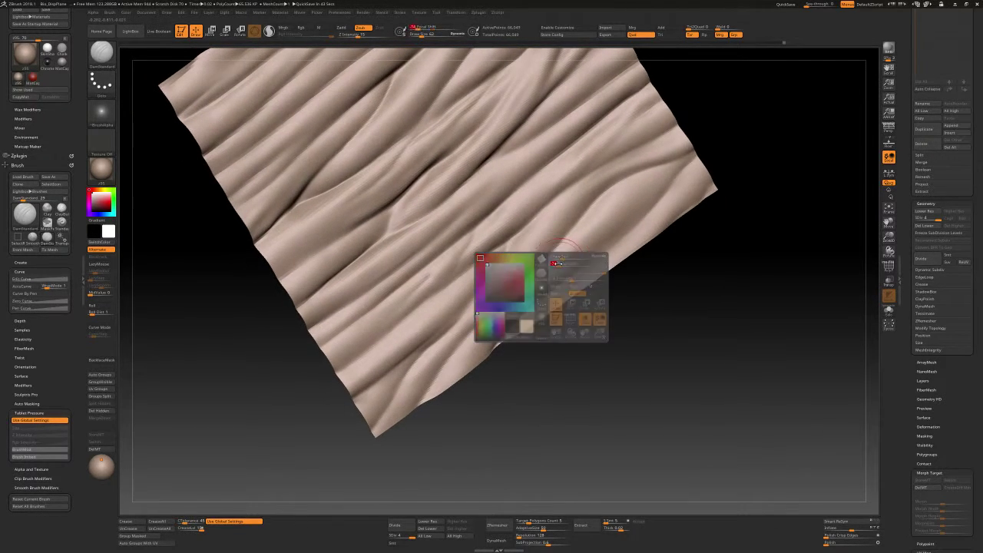
pyautogui.press('space')
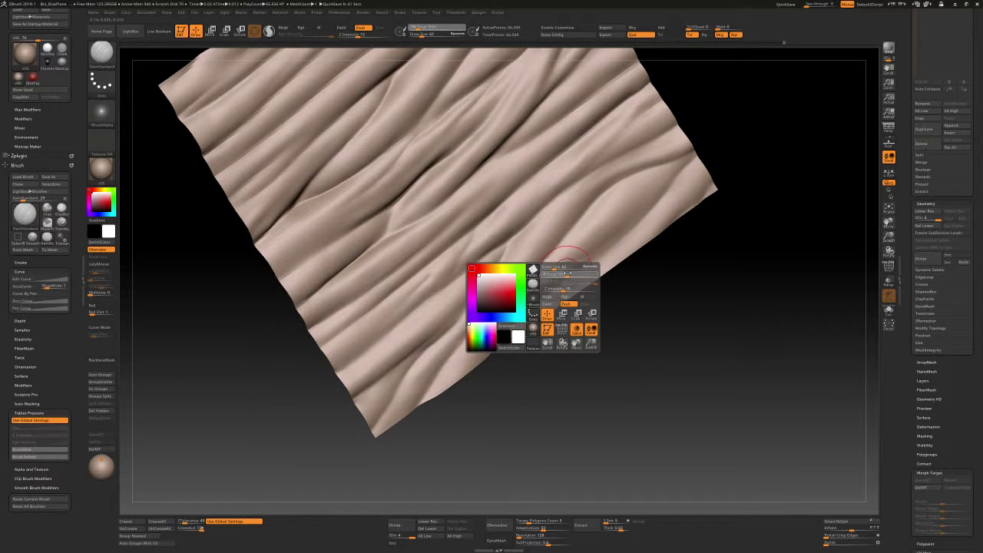
pyautogui.moveTo(570, 274); pyautogui.dragTo(563, 273)
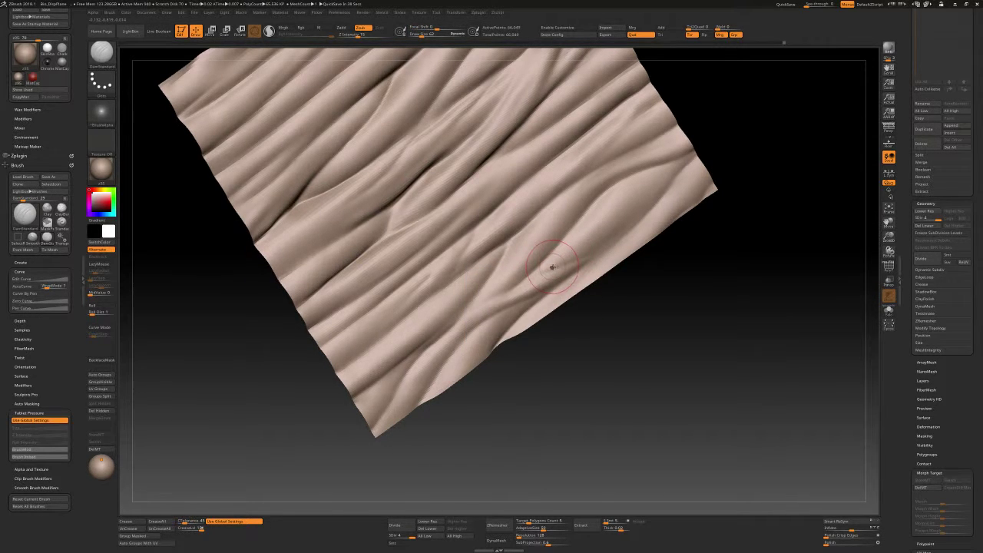
# Briefly try the Move brush, return to DamStandard for creases, then Shift-smooth rough spots
pyautogui.press('b')
pyautogui.press('m')
pyautogui.press('v')
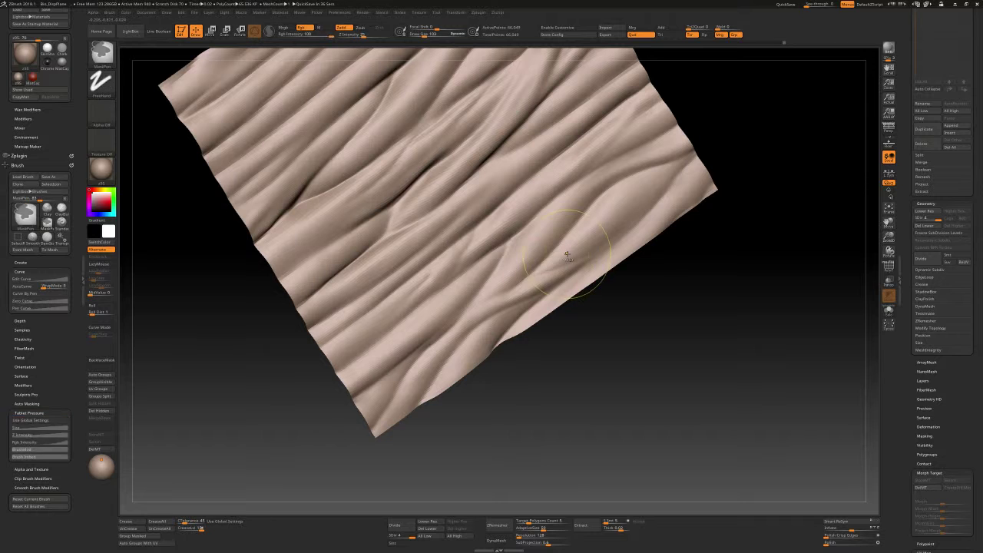
pyautogui.press('b')
pyautogui.press('d')
pyautogui.press('s')
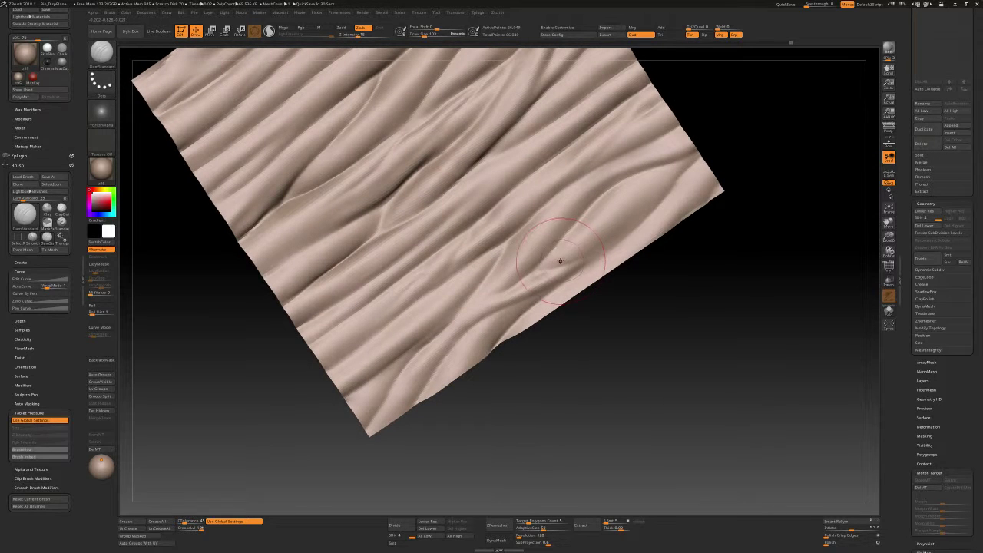
pyautogui.press('shift')
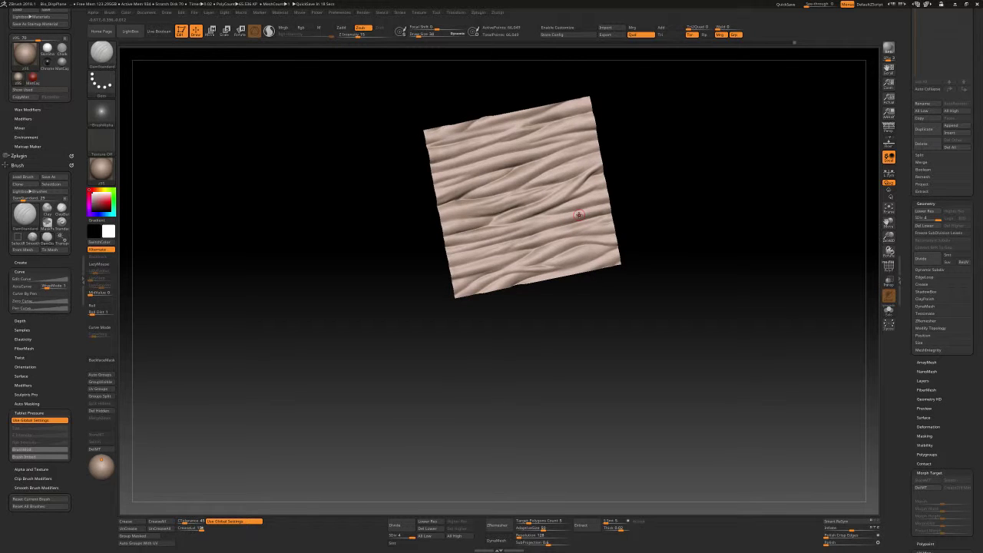
# Rotate the cloth and touch up creases with the DamStandard brush
pyautogui.moveTo(579, 214); pyautogui.dragTo(461, 173)
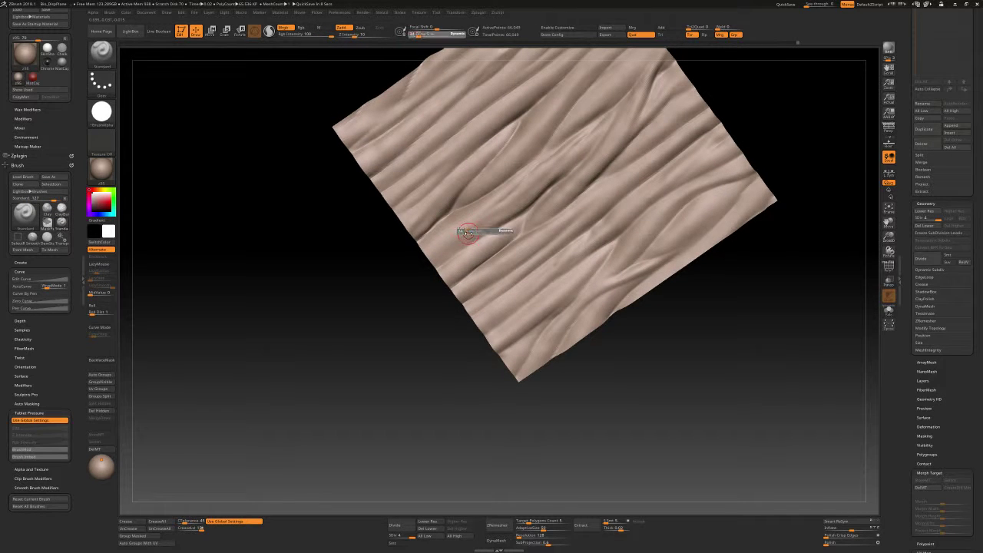
pyautogui.press('space')
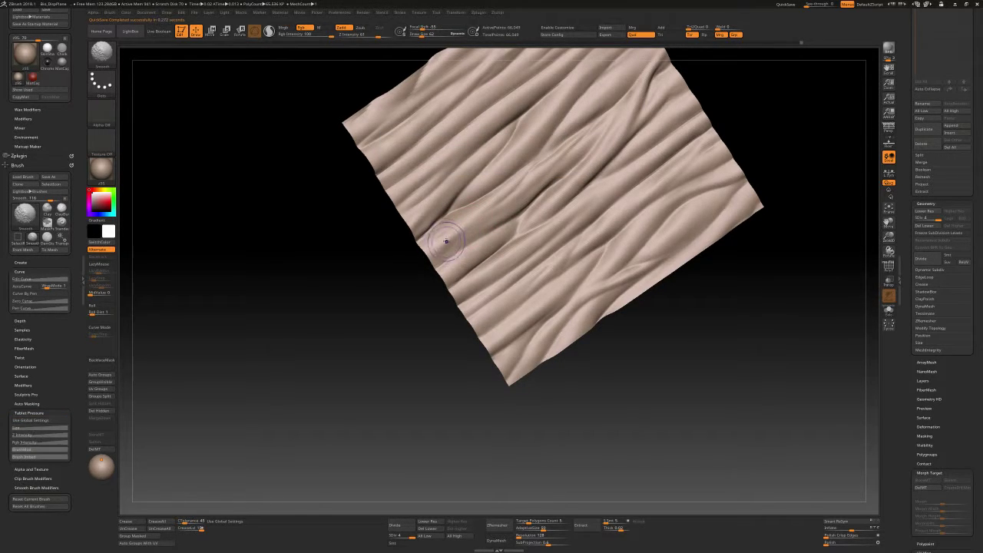
pyautogui.press('b')
pyautogui.press('d')
pyautogui.press('s')
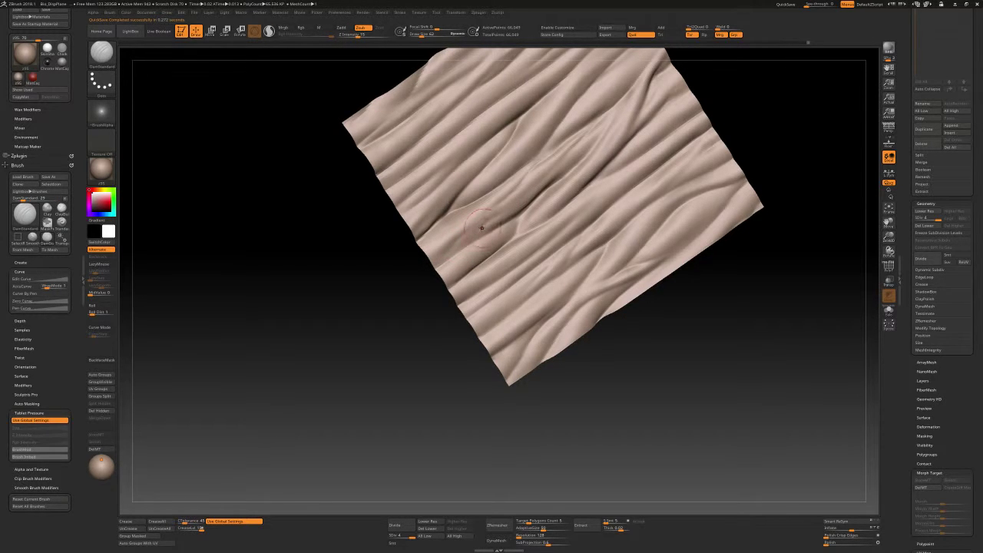
pyautogui.moveTo(489, 208)
pyautogui.mouseDown(button='right')
pyautogui.moveTo(426, 257)
pyautogui.moveTo(494, 202)
pyautogui.moveTo(455, 268)
pyautogui.moveTo(525, 204)
pyautogui.mouseUp(button='right')
# Return to Standard and subdivide the cloth to SDiv 5, about 263,169 points
pyautogui.press('b')
pyautogui.press('s')
pyautogui.press('t')
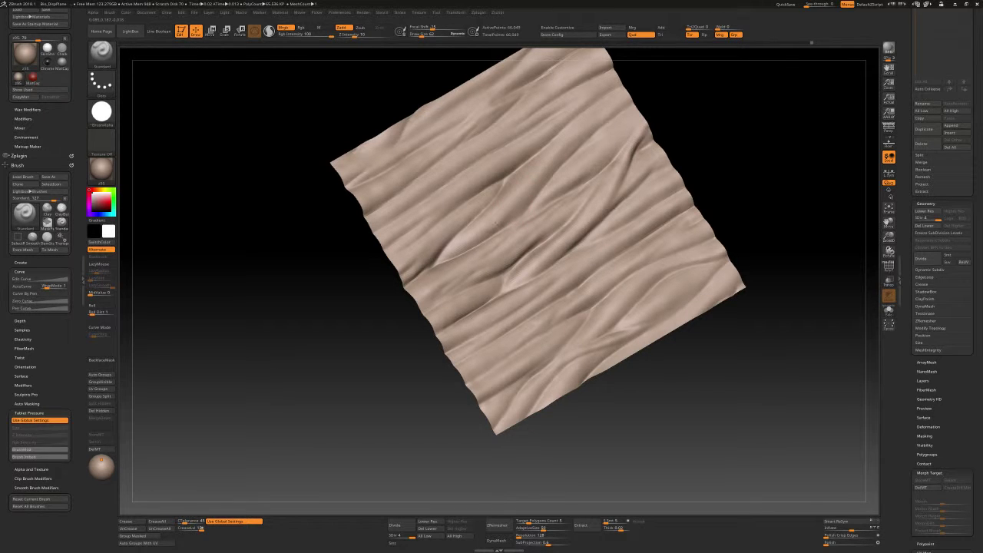
pyautogui.moveTo(496, 222); pyautogui.dragTo(511, 250, button='right')
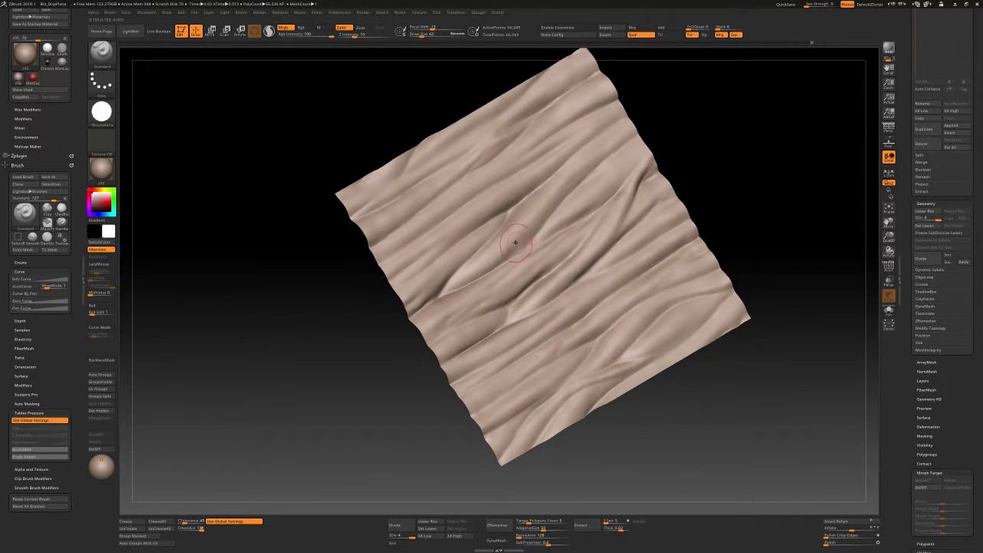
pyautogui.hotkey('ctrl', 'd')
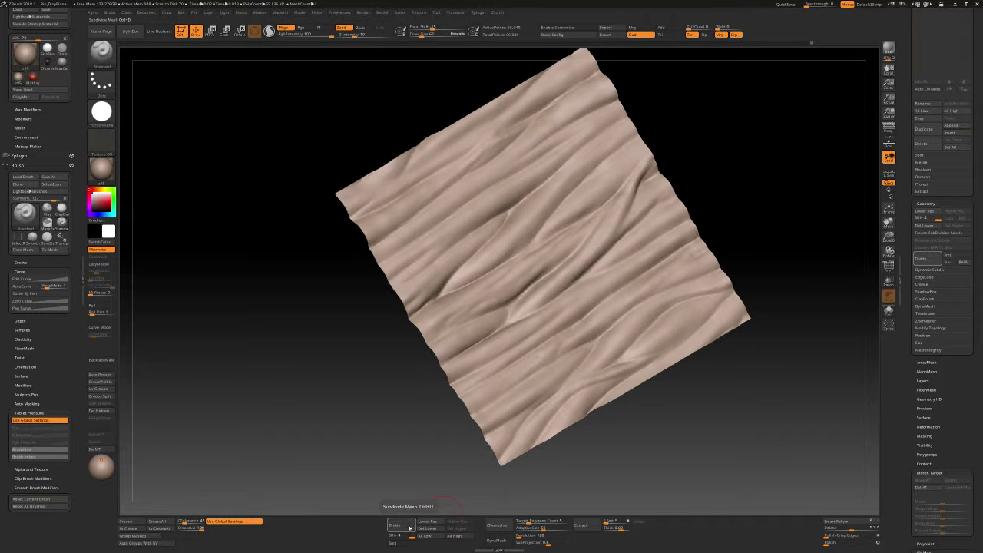
# Switch to DamStandard and step down one subdivision level, then back to the highest
pyautogui.keyDown('alt'); pyautogui.moveTo(507, 218); pyautogui.dragTo(540, 233, button='right'); pyautogui.keyUp('alt')
pyautogui.press('b')
pyautogui.press('d')
pyautogui.press('s')
pyautogui.hotkey('shift', 'd')
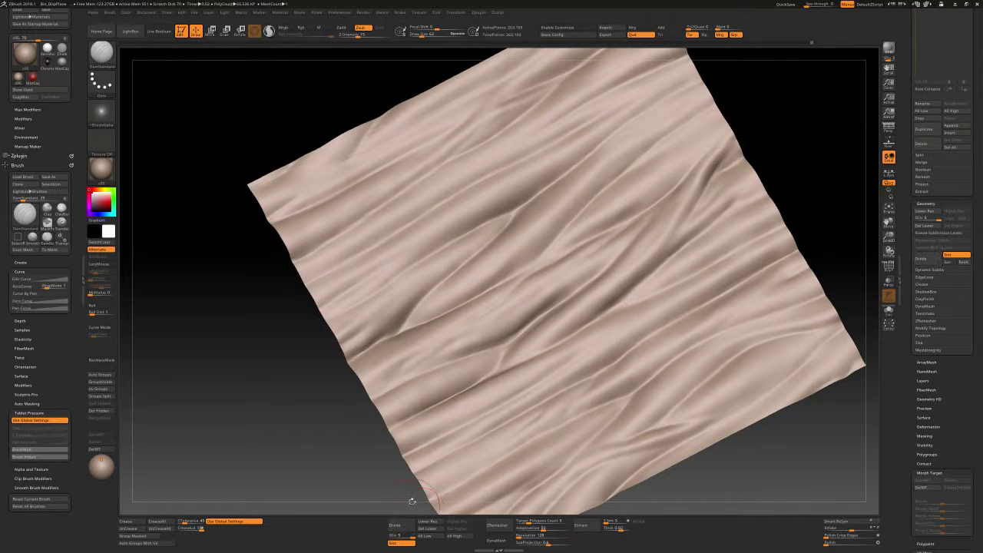
pyautogui.press('d')
pyautogui.keyDown('alt'); pyautogui.moveTo(562, 212); pyautogui.dragTo(566, 188, button='right'); pyautogui.keyUp('alt')
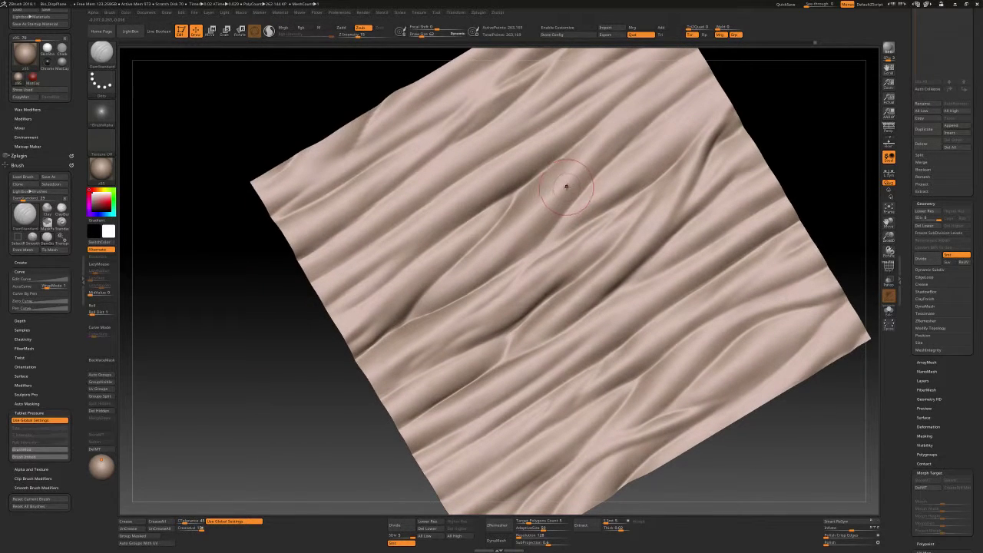
# With Standard, halve the brush to 31 to smooth, restore size 62, and undo one change
pyautogui.press('b')
pyautogui.press('s')
pyautogui.press('t')
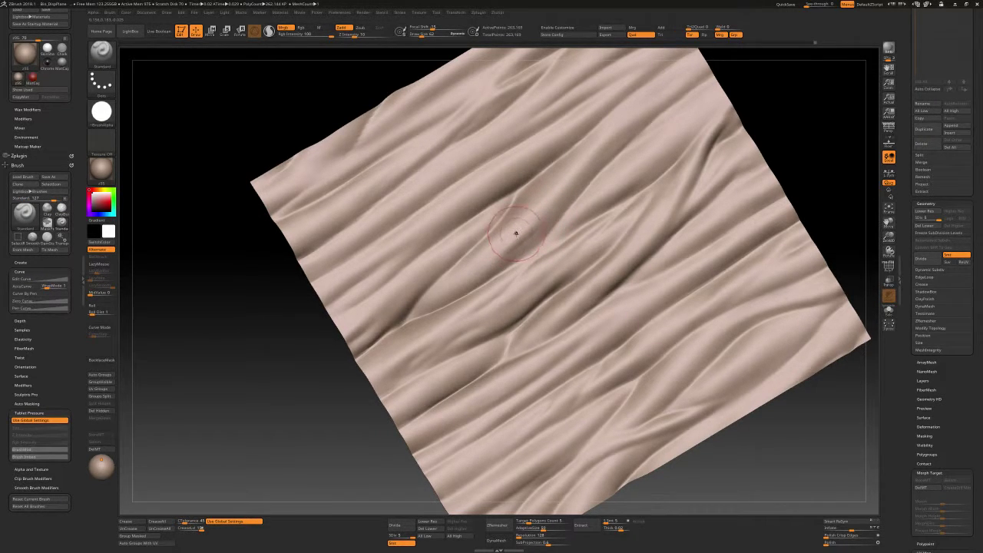
pyautogui.press('[')
pyautogui.press('[')
pyautogui.press('shift')
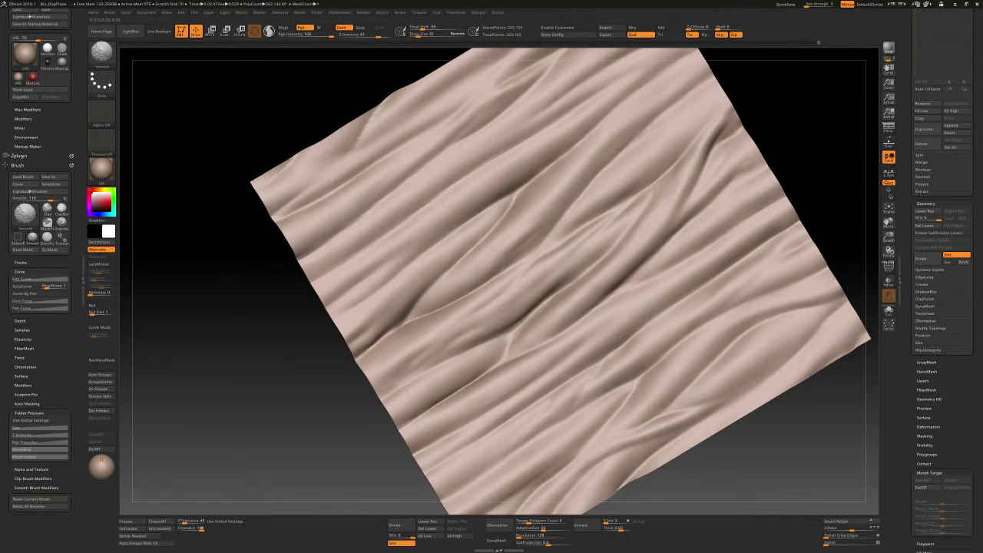
pyautogui.press(']')
pyautogui.press(']')
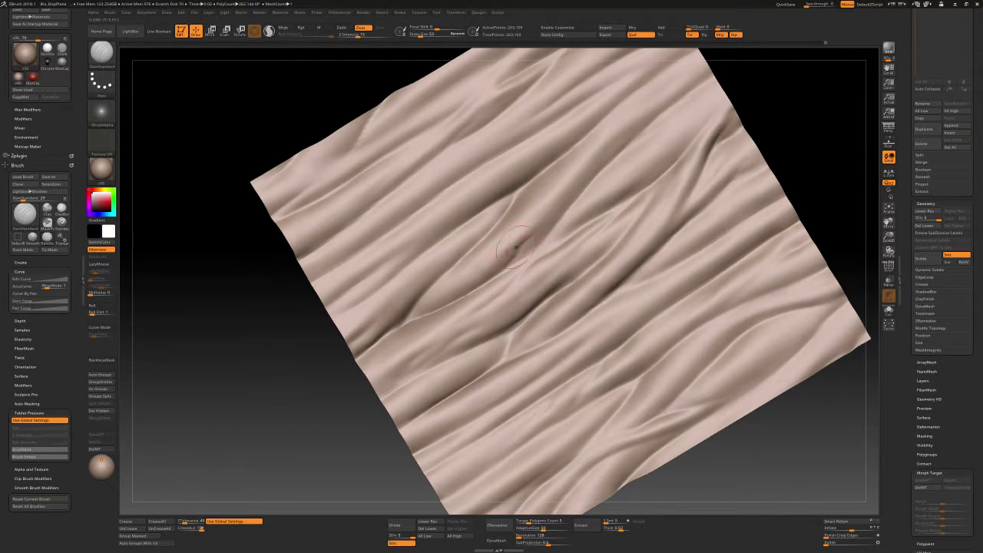
pyautogui.hotkey('ctrl', 'z')
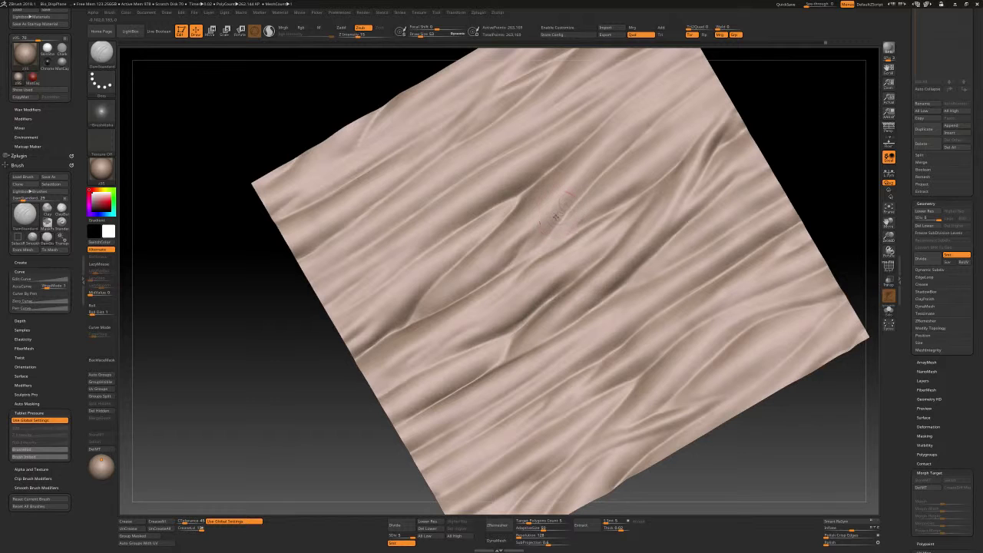
pyautogui.press('b')
pyautogui.press('s')
pyautogui.press('t')
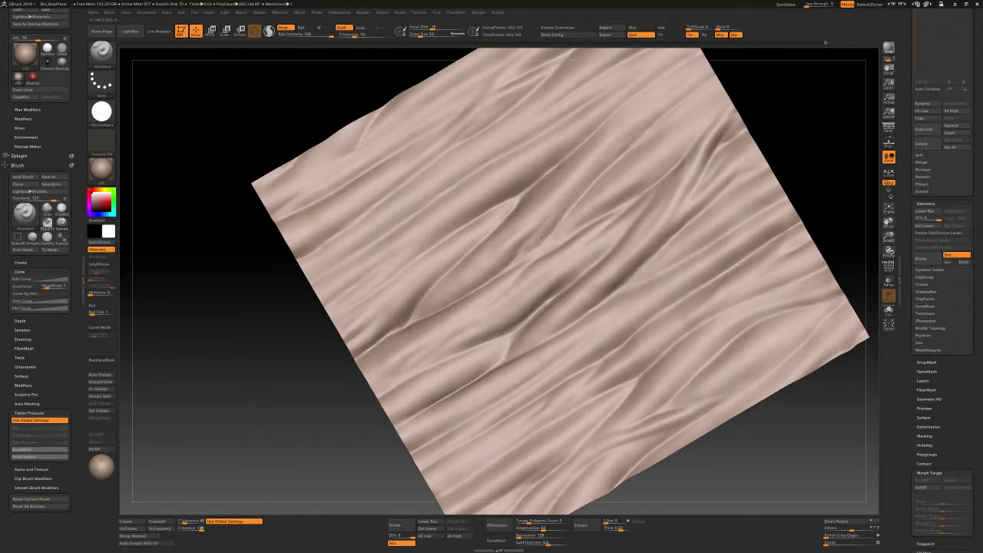
pyautogui.press('d')
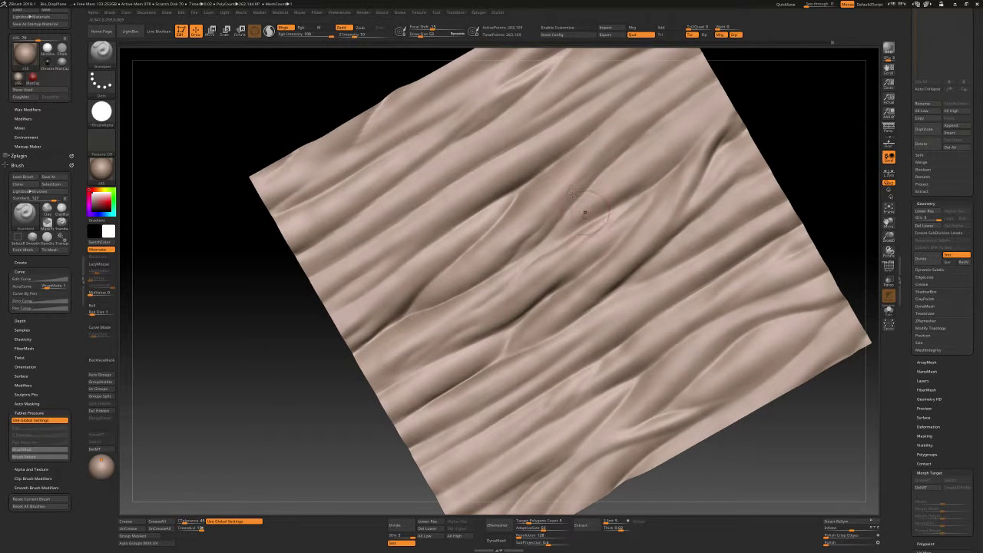
# Switch to DamStandard at size 81 and lower Z Intensity from 25 to 10
pyautogui.press('space')
pyautogui.press('b')
pyautogui.press('d')
pyautogui.press('s')
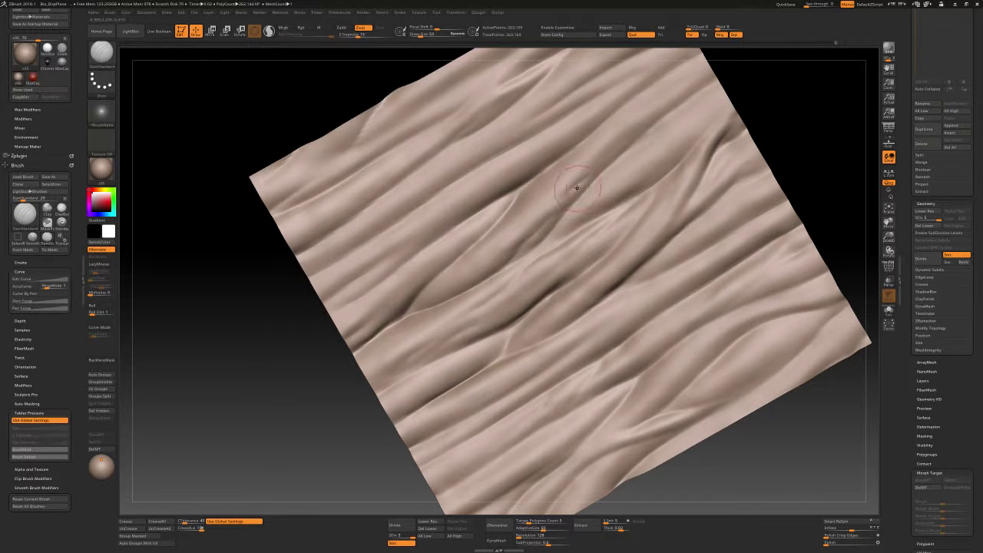
pyautogui.moveTo(568, 192); pyautogui.dragTo(535, 208, button='right')
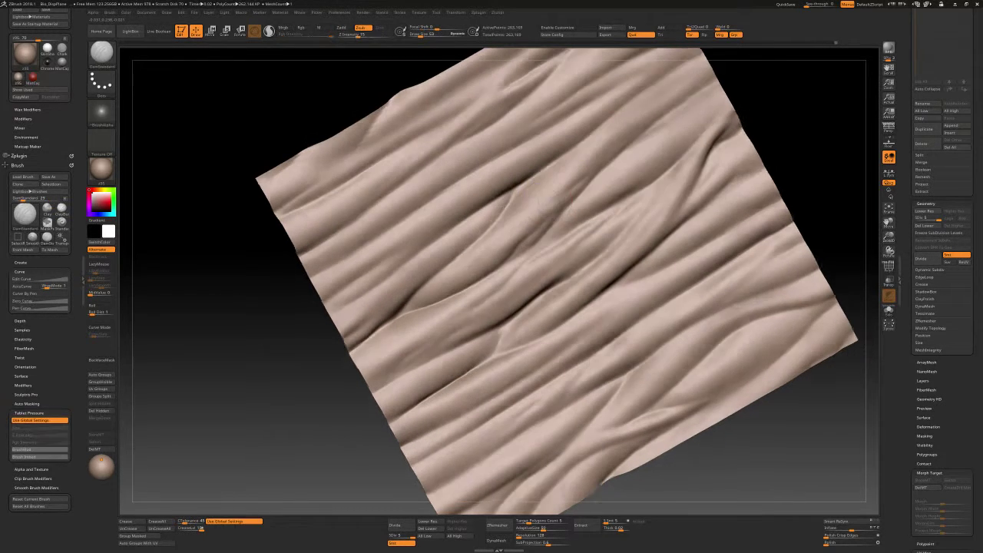
pyautogui.press('s')
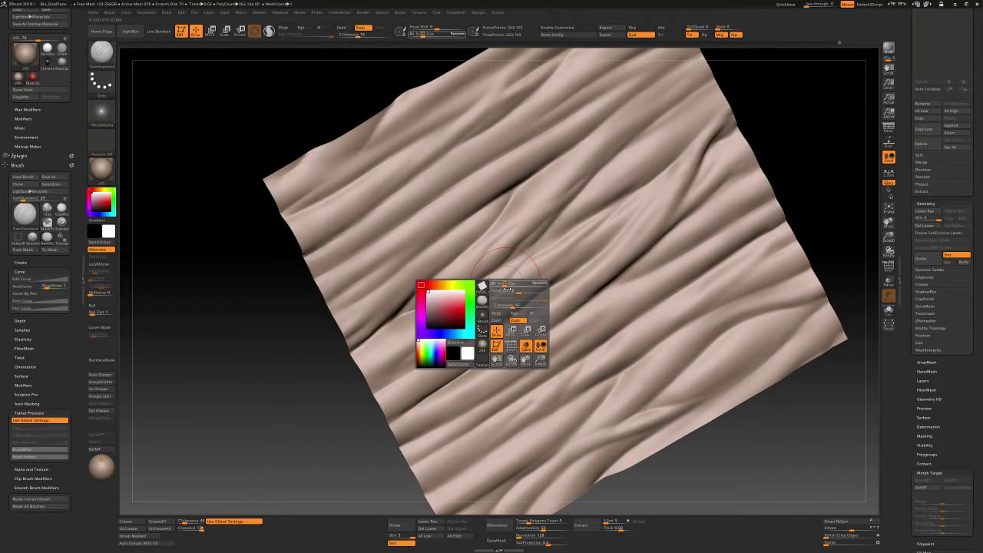
pyautogui.press('space')
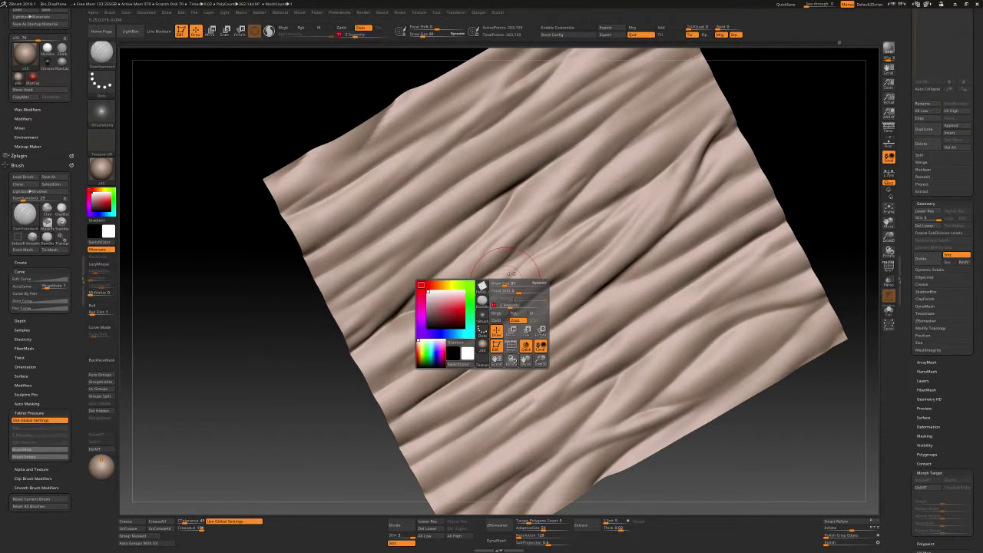
pyautogui.moveTo(508, 305); pyautogui.dragTo(499, 306)
pyautogui.moveTo(522, 197); pyautogui.dragTo(492, 246, button='right')
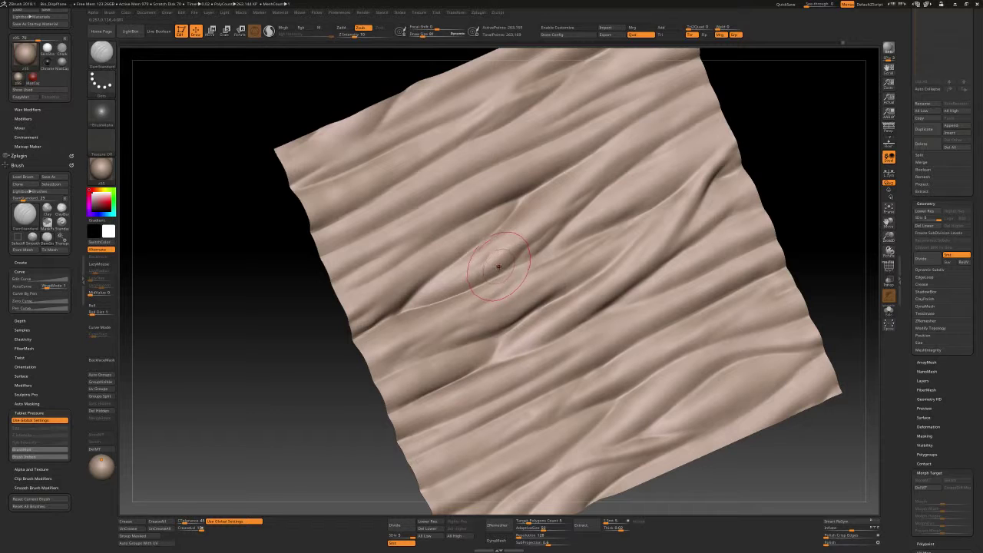
# Pick the Standard brush from the brush palette and shrink Draw Size from 81 to 53
pyautogui.press('space')
pyautogui.click(487, 303)
pyautogui.click(619, 400)
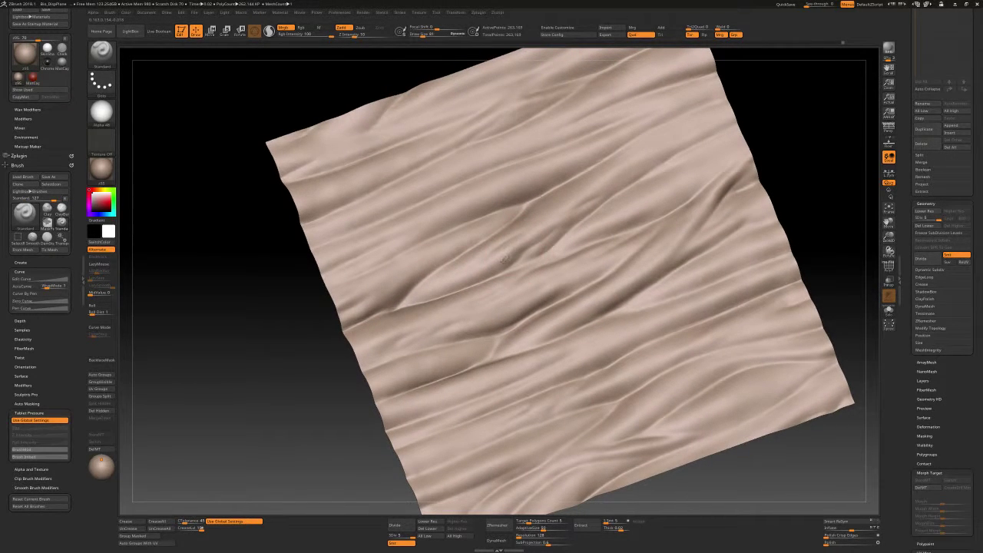
pyautogui.press('[')
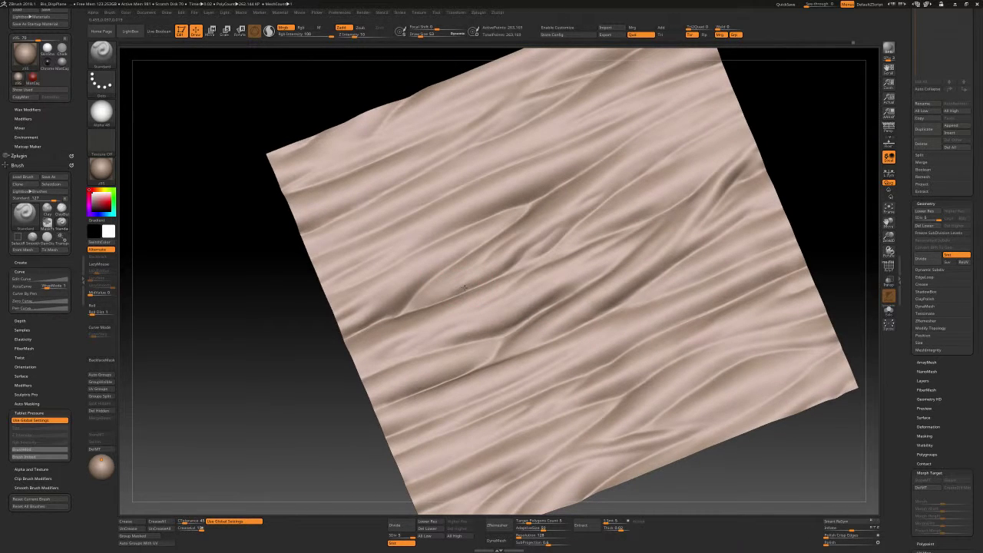
# Toggle DamStandard and Standard, undo one stroke, then cut a short crease with a small bulge beside it
pyautogui.press('b')
pyautogui.press('d')
pyautogui.press('s')
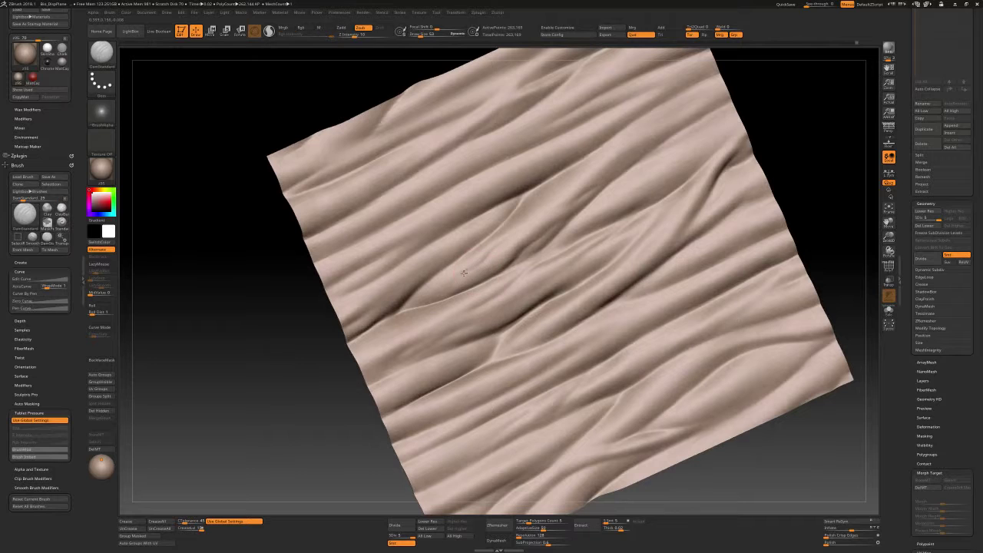
pyautogui.press('b')
pyautogui.press('s')
pyautogui.press('t')
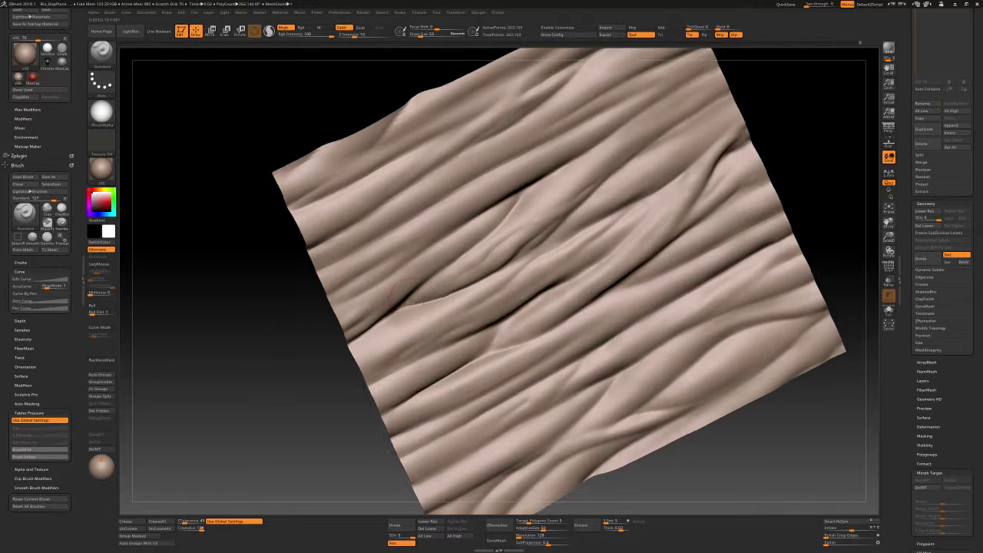
pyautogui.hotkey('ctrl', 'z')
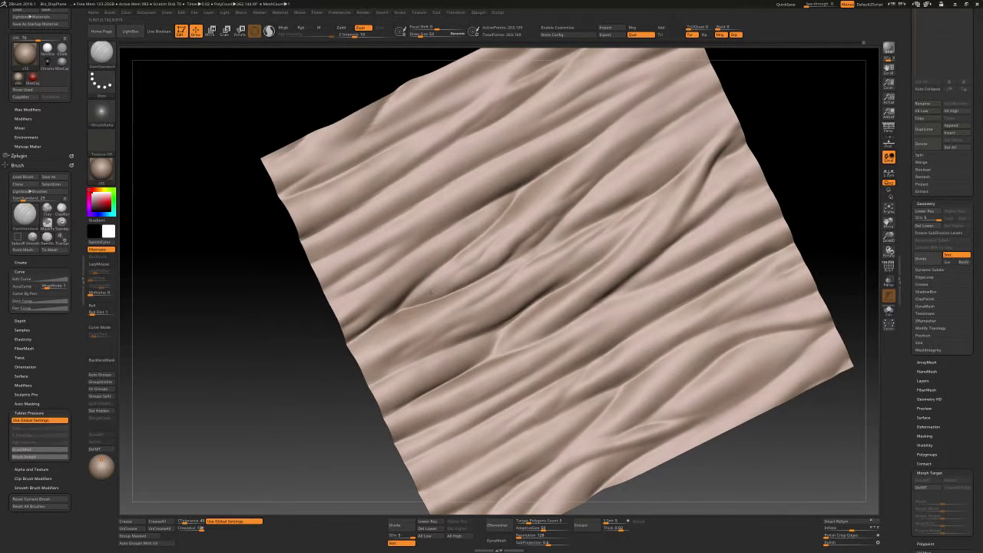
pyautogui.moveTo(430, 296); pyautogui.dragTo(431, 296)
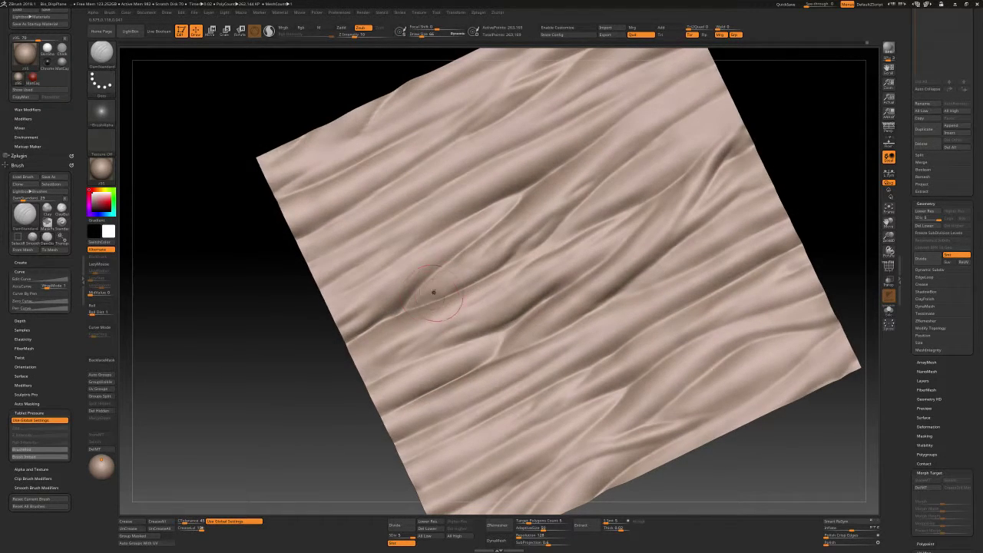
pyautogui.moveTo(444, 286); pyautogui.dragTo(443, 286)
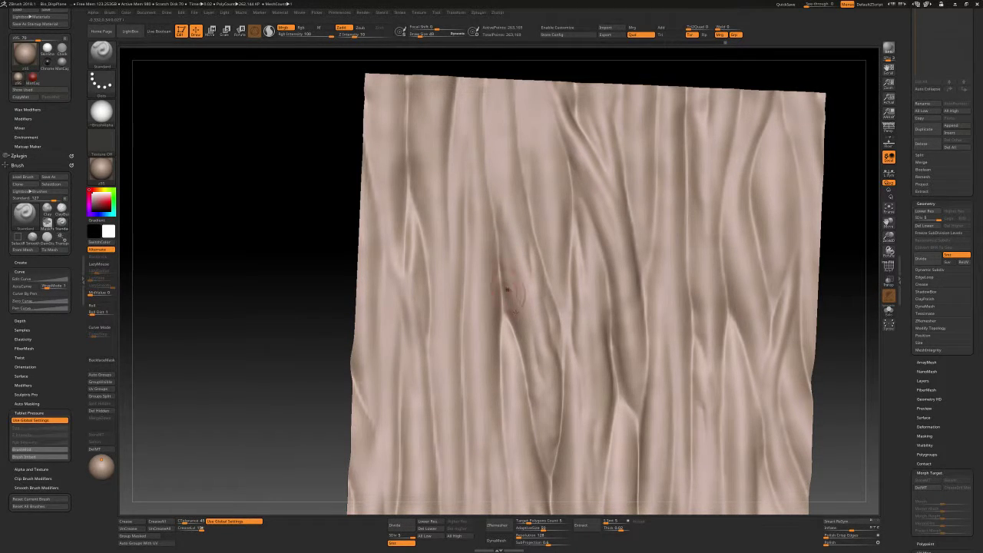
# Swap to DamStandard and back to Standard, tilting the cloth to view folds in perspective
pyautogui.press('b')
pyautogui.press('d')
pyautogui.press('s')
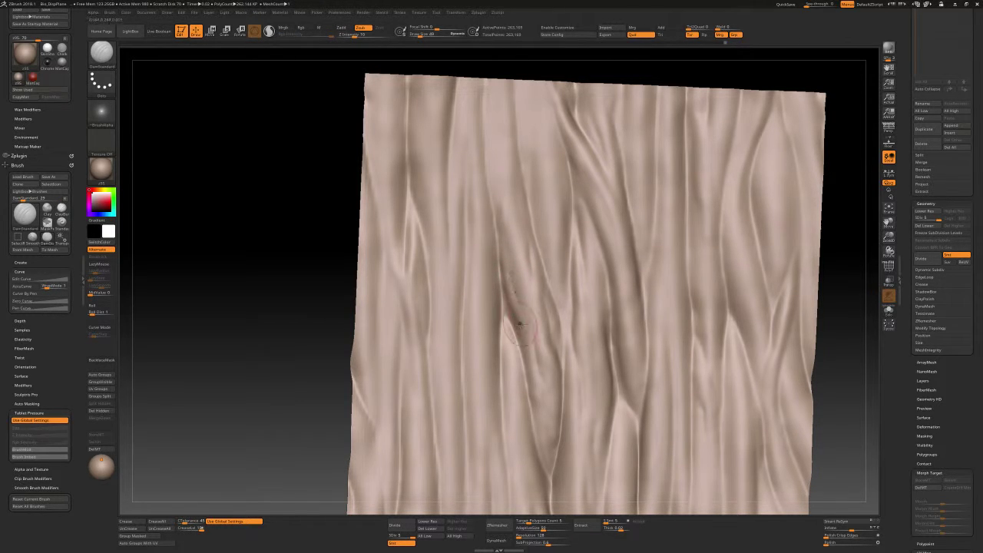
pyautogui.press('b')
pyautogui.press('s')
pyautogui.press('t')
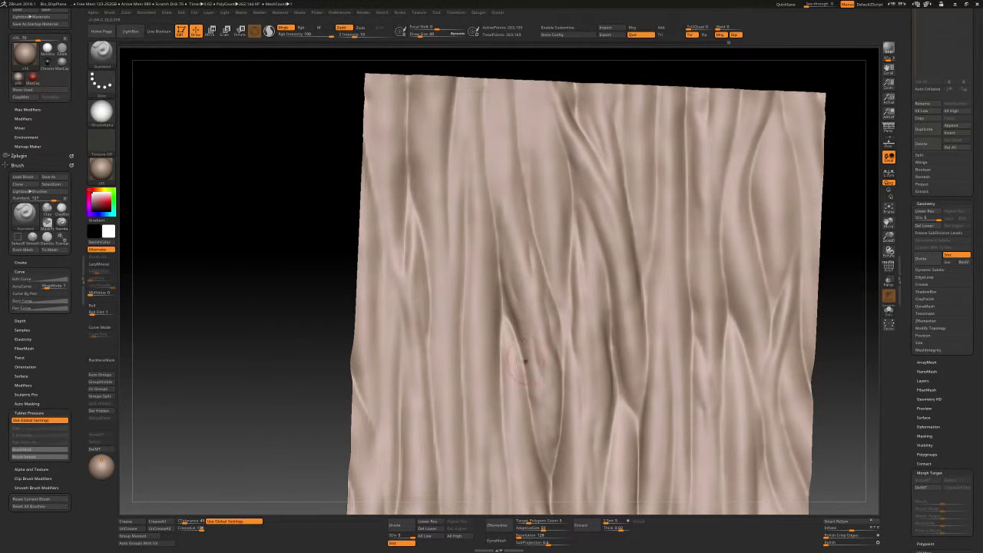
pyautogui.moveTo(525, 361); pyautogui.dragTo(506, 264, button='right')
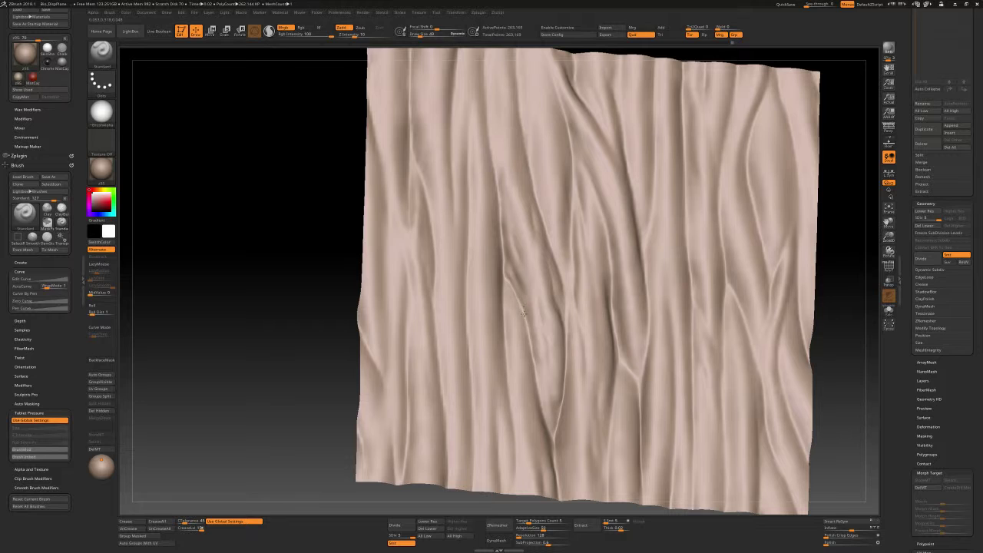
# Lower Z Intensity and Draw Size, then raise Draw Size from 31 to 41
pyautogui.press('space')
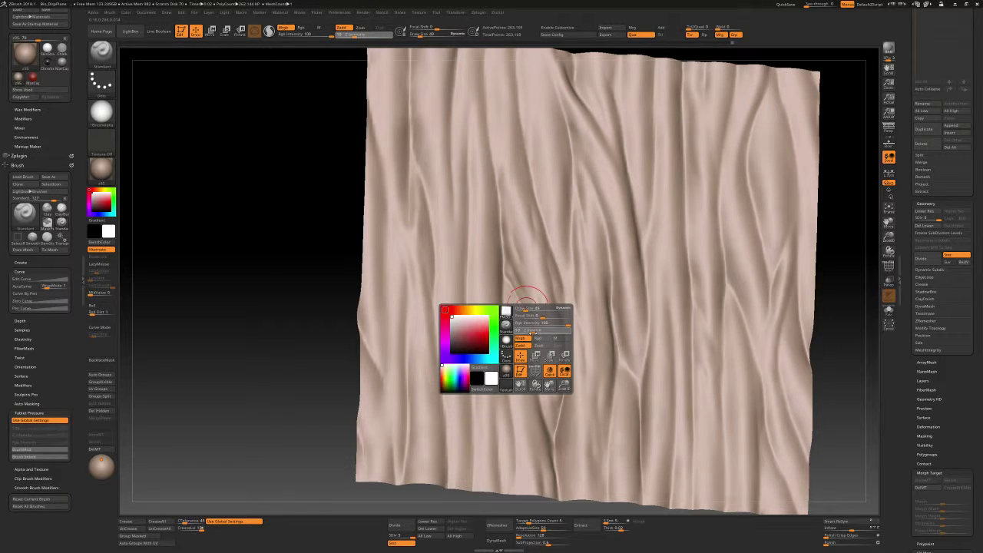
pyautogui.moveTo(532, 332); pyautogui.dragTo(518, 332)
pyautogui.press('s')
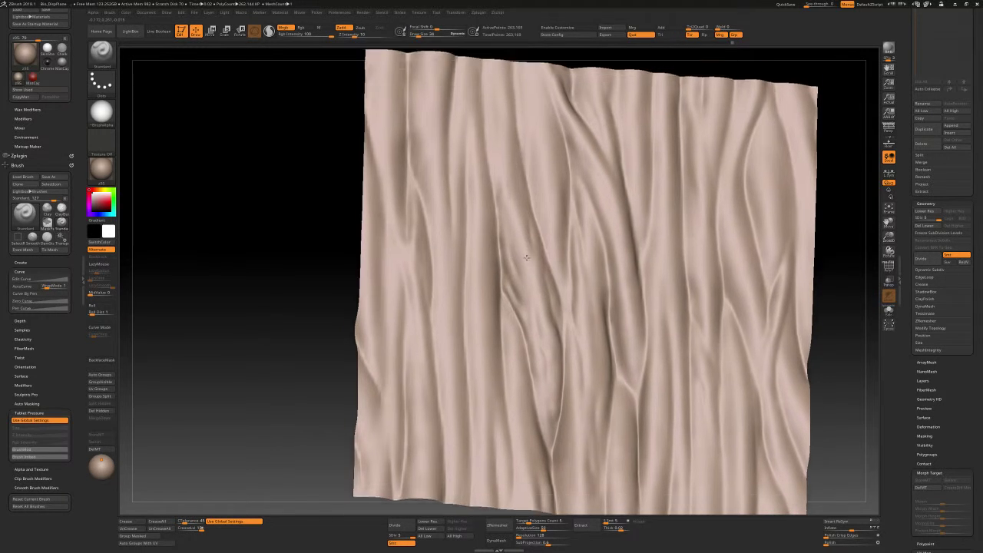
pyautogui.moveTo(511, 277)
pyautogui.keyDown('alt'); pyautogui.mouseDown(button='right')
pyautogui.moveTo(513, 292)
pyautogui.moveTo(530, 275)
pyautogui.moveTo(494, 264)
pyautogui.moveTo(559, 254)
pyautogui.mouseUp(button='right'); pyautogui.keyUp('alt')
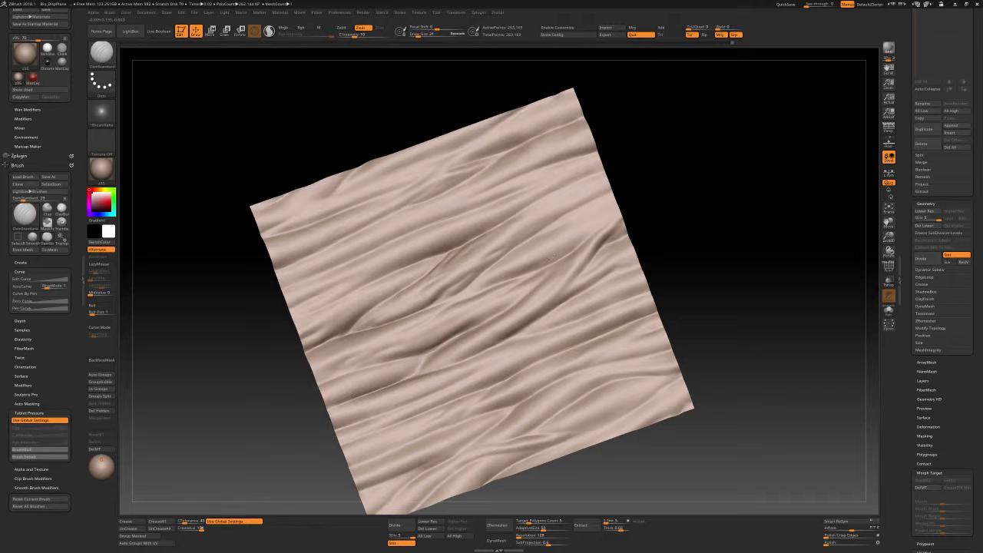
pyautogui.press(']')
# Switch to the Standard brush, orbit the cloth, and enlarge Draw Size from 41 to 52
pyautogui.press('b')
pyautogui.press('s')
pyautogui.press('t')
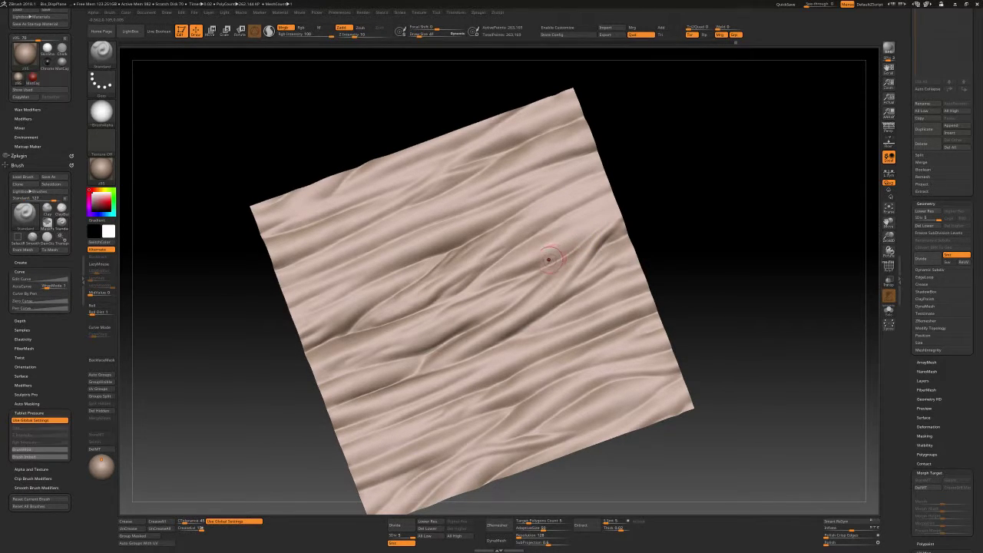
pyautogui.moveTo(567, 238); pyautogui.dragTo(560, 219, button='right')
pyautogui.press(']')
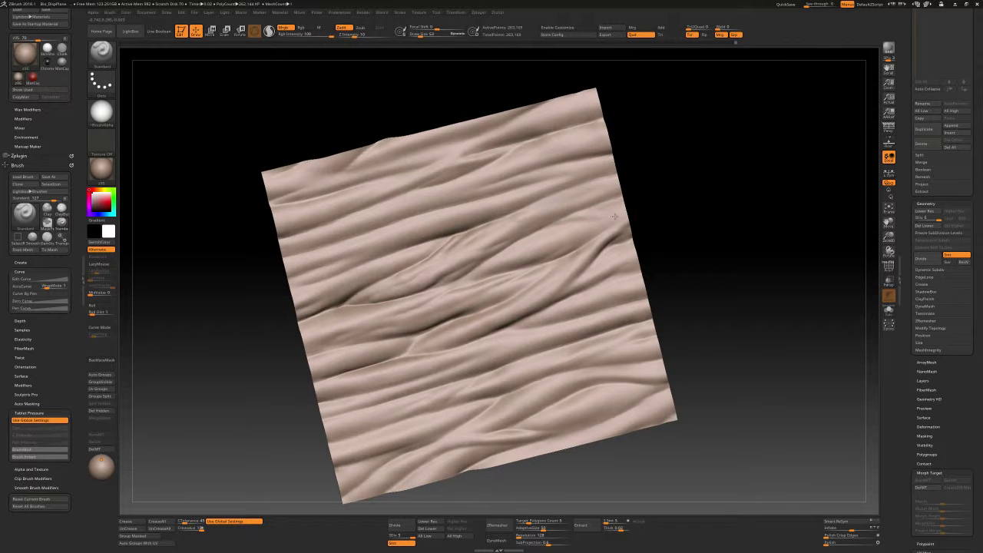
# Alternate DamStandard and Standard brushes, then undo the two latest fold strokes
pyautogui.press('b')
pyautogui.press('d')
pyautogui.press('s')
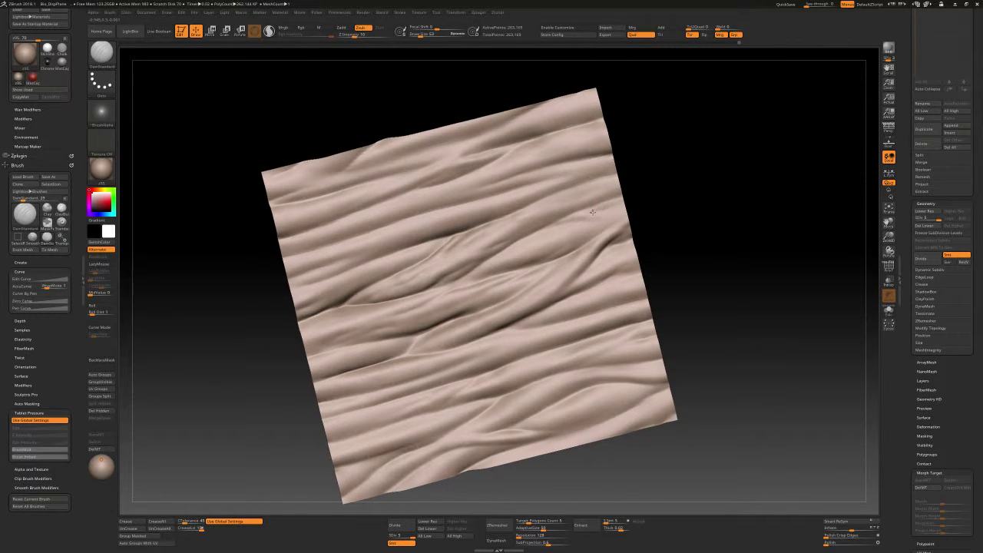
pyautogui.moveTo(614, 207); pyautogui.dragTo(556, 242, button='right')
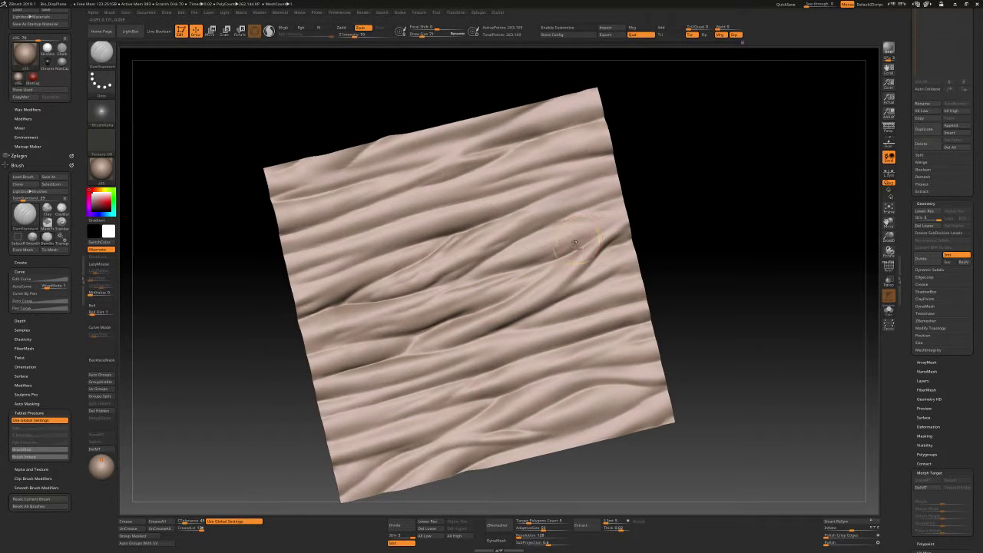
pyautogui.press('b')
pyautogui.press('s')
pyautogui.press('t')
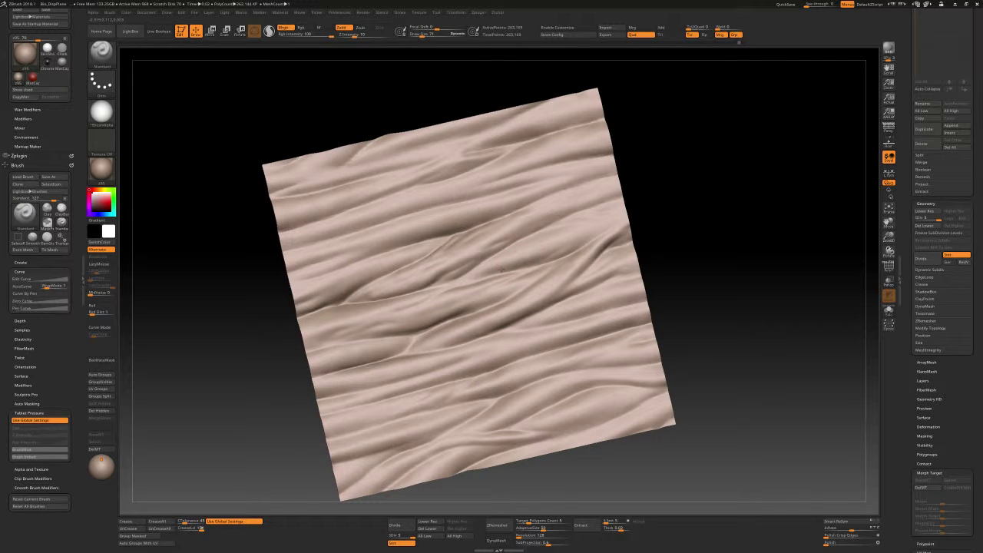
pyautogui.hotkey('ctrl', 'z')
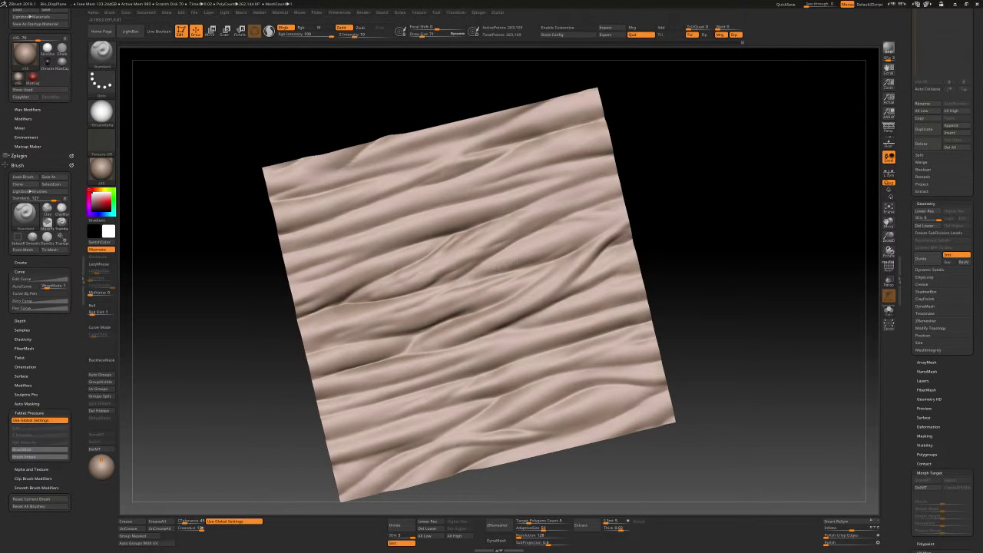
pyautogui.hotkey('ctrl', 'z')
# Undo five more strokes to return to an earlier version of the diagonal folds
pyautogui.press('b')
pyautogui.press('d')
pyautogui.press('s')
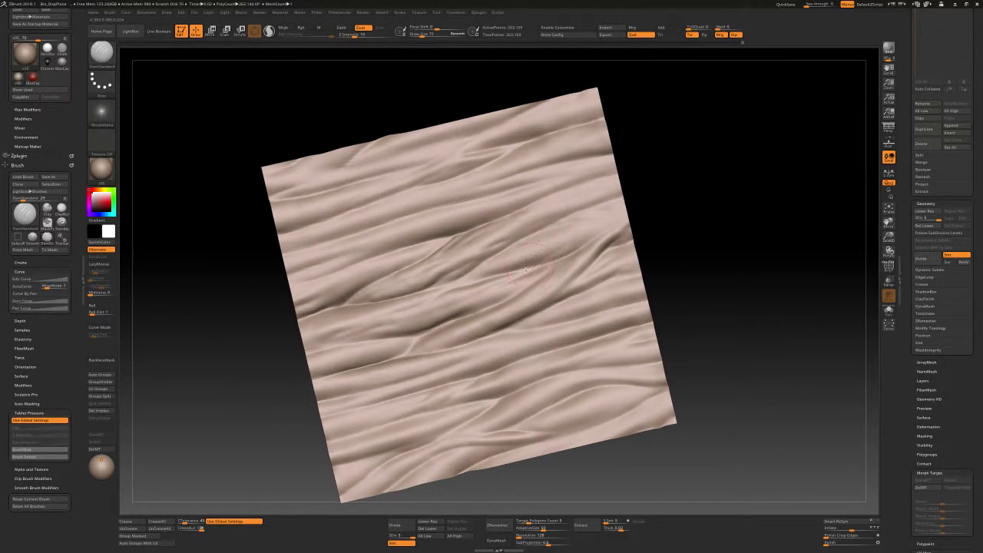
pyautogui.hotkey('ctrl', 'z')
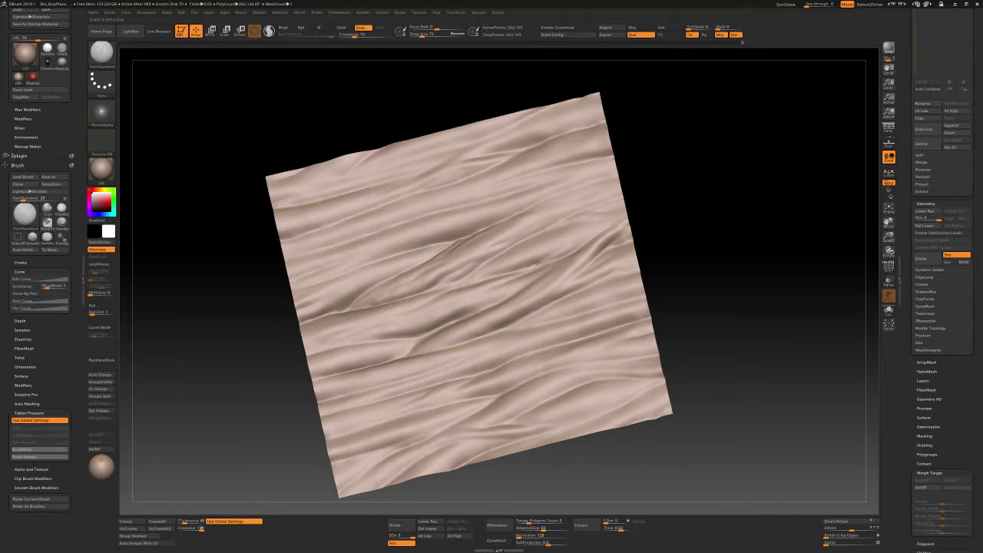
pyautogui.press('b')
pyautogui.press('s')
pyautogui.press('t')
pyautogui.hotkey('ctrl', 'z')
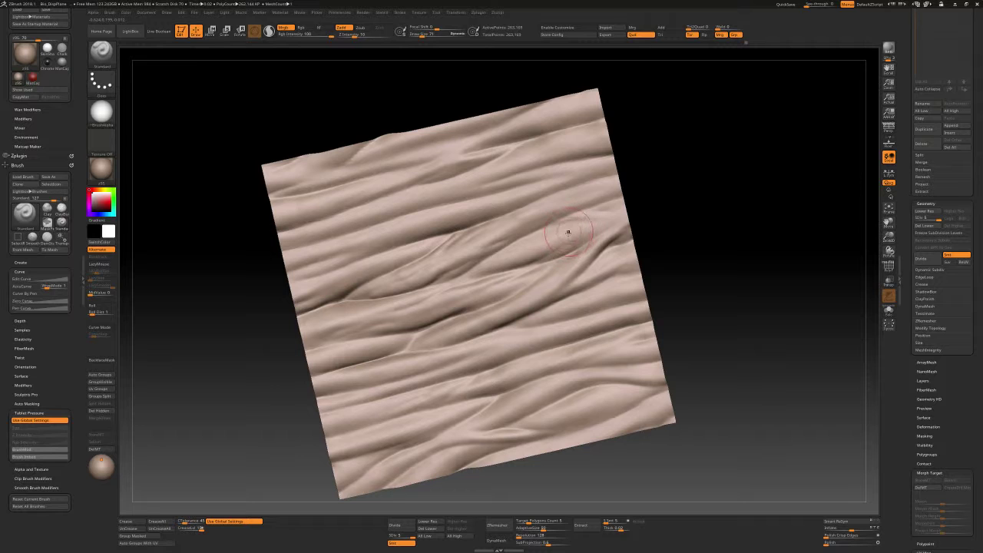
pyautogui.hotkey('ctrl', 'z')
pyautogui.hotkey('ctrl', 'z')
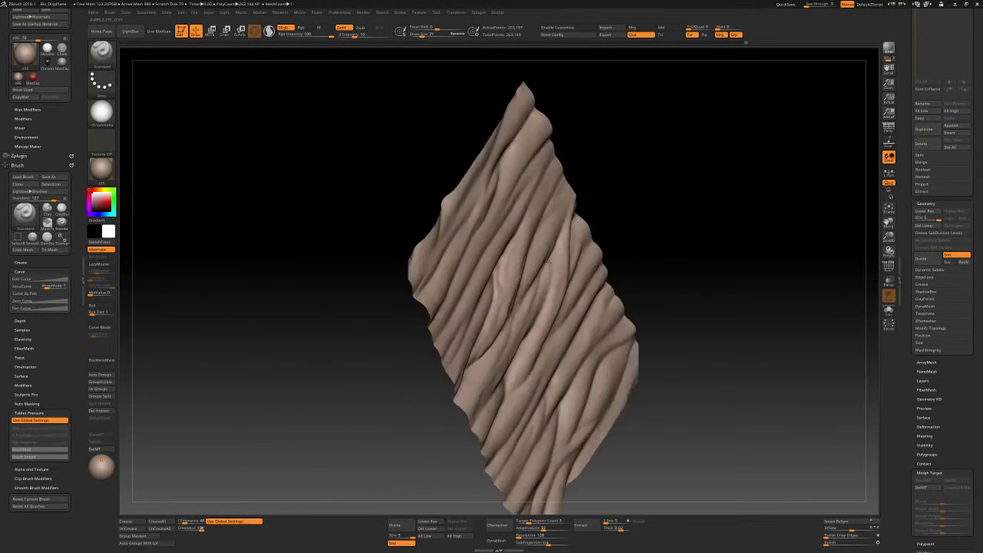
pyautogui.hotkey('ctrl', 'z')
pyautogui.hotkey('ctrl', 'z')
pyautogui.hotkey('ctrl', 'z')
pyautogui.hotkey('ctrl', 'z')
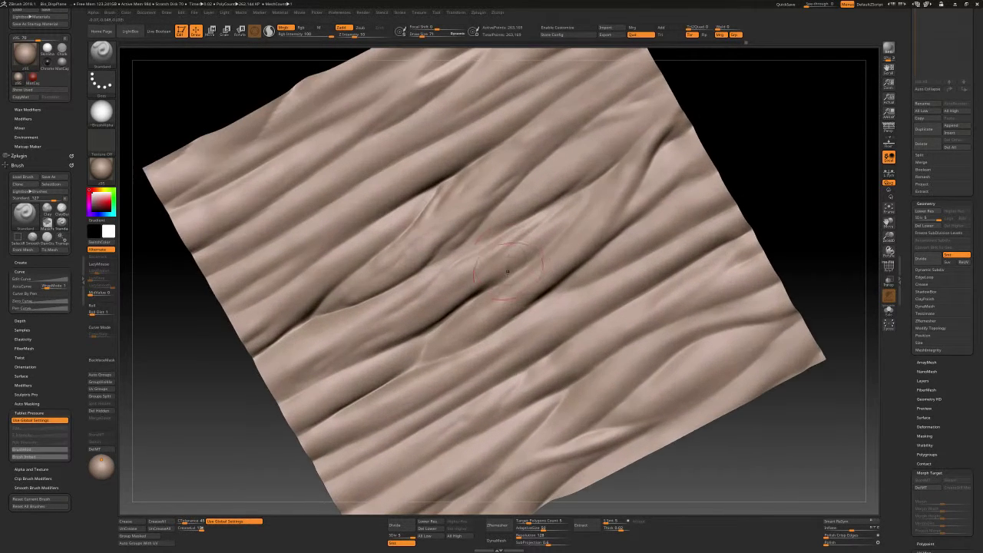
pyautogui.hotkey('ctrl', 'z')
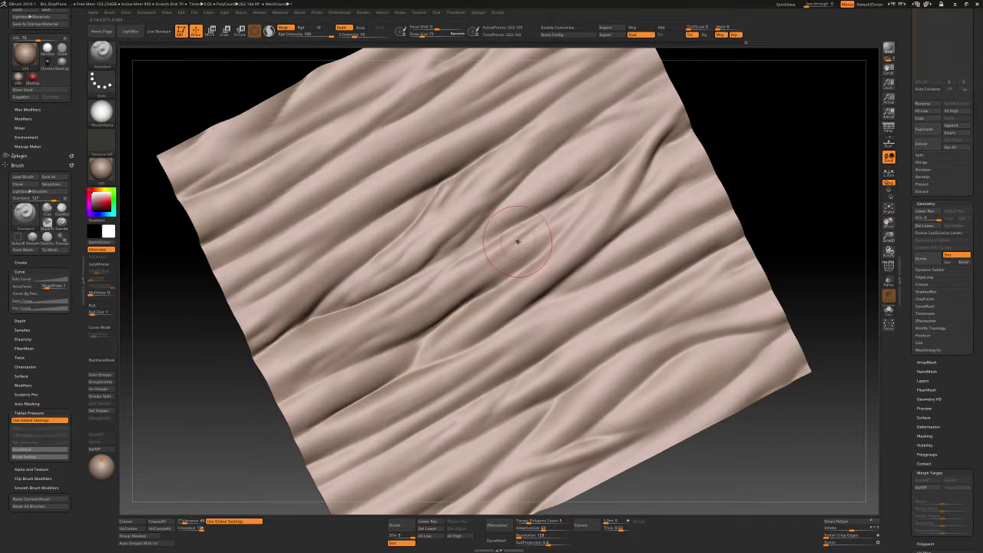
# Switch to DamStandard, enlarge Draw Size from 21 to 45, and orbit the cloth
pyautogui.press('b')
pyautogui.press('d')
pyautogui.press('s')
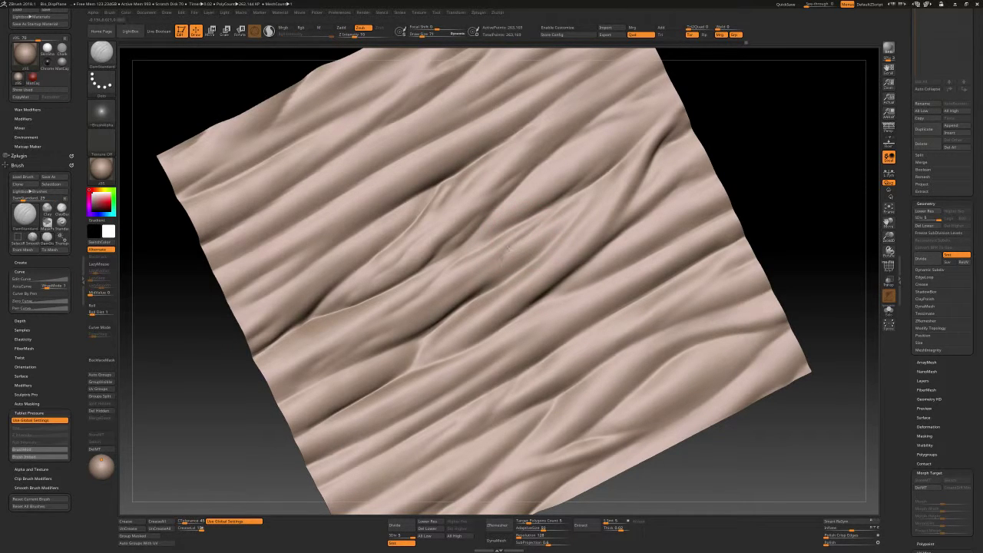
pyautogui.press('s')
pyautogui.moveTo(491, 259); pyautogui.dragTo(499, 259)
pyautogui.moveTo(521, 278); pyautogui.dragTo(538, 219, button='right')
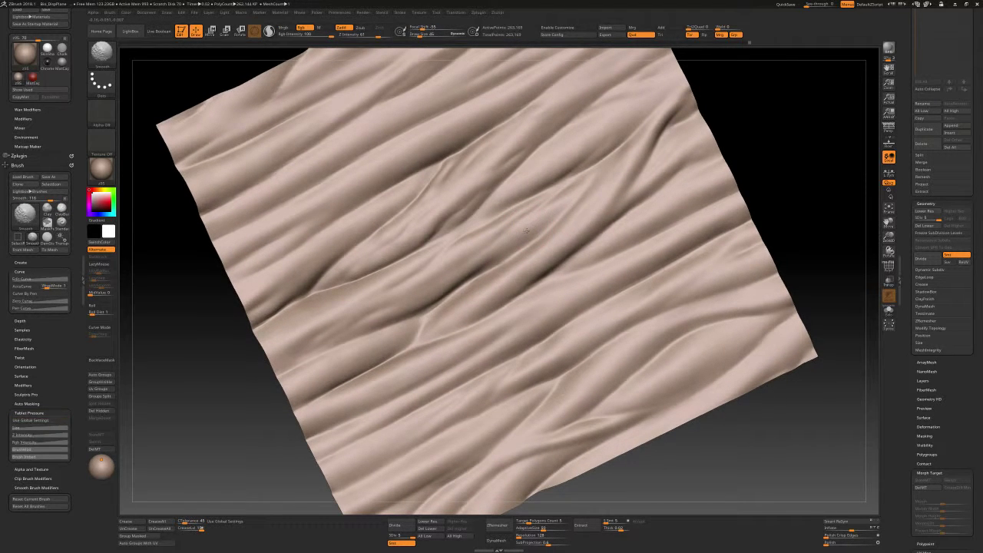
# Return to Standard, undo two strokes, and adjust brush size and Focal Shift falloff
pyautogui.press('b')
pyautogui.press('s')
pyautogui.press('t')
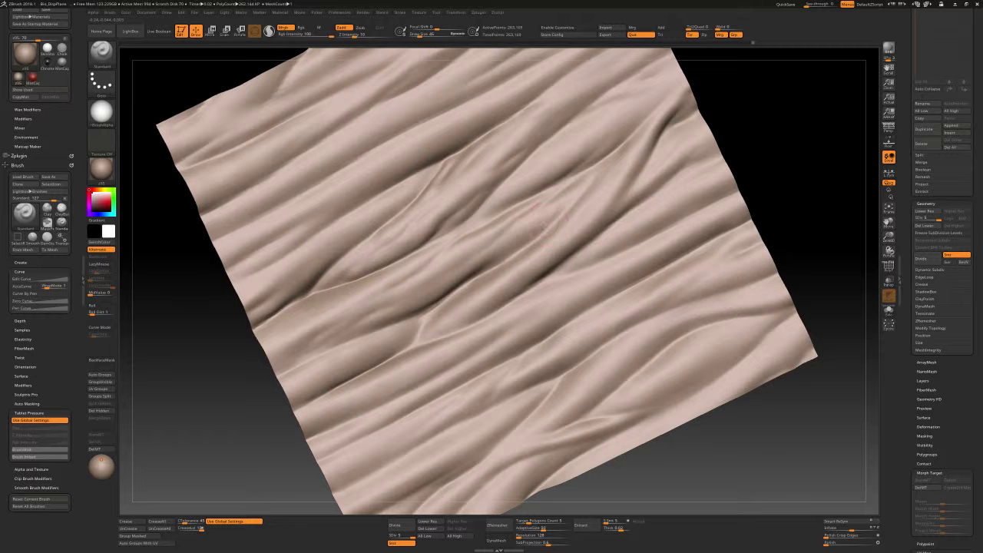
pyautogui.hotkey('ctrl', 'z')
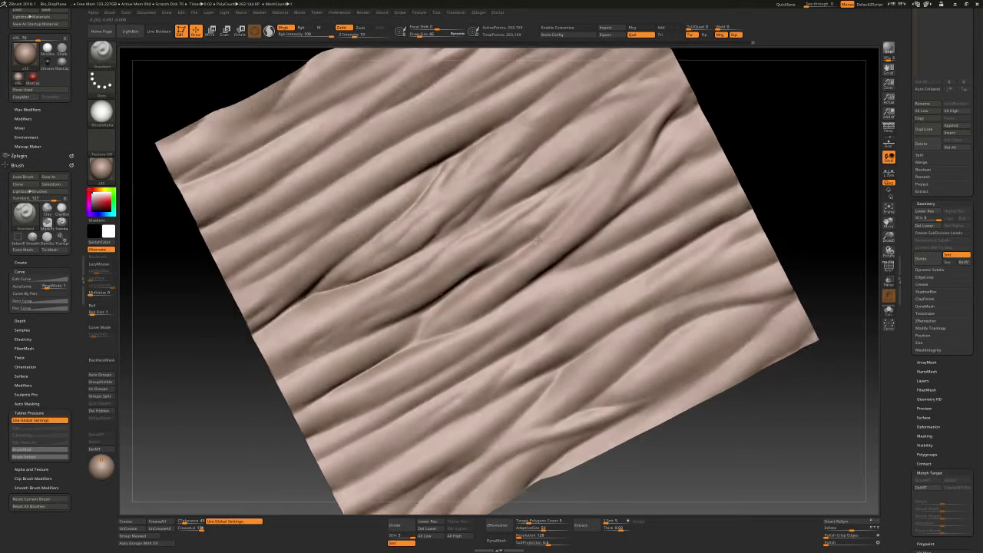
pyautogui.hotkey('ctrl', 'z')
pyautogui.press('space')
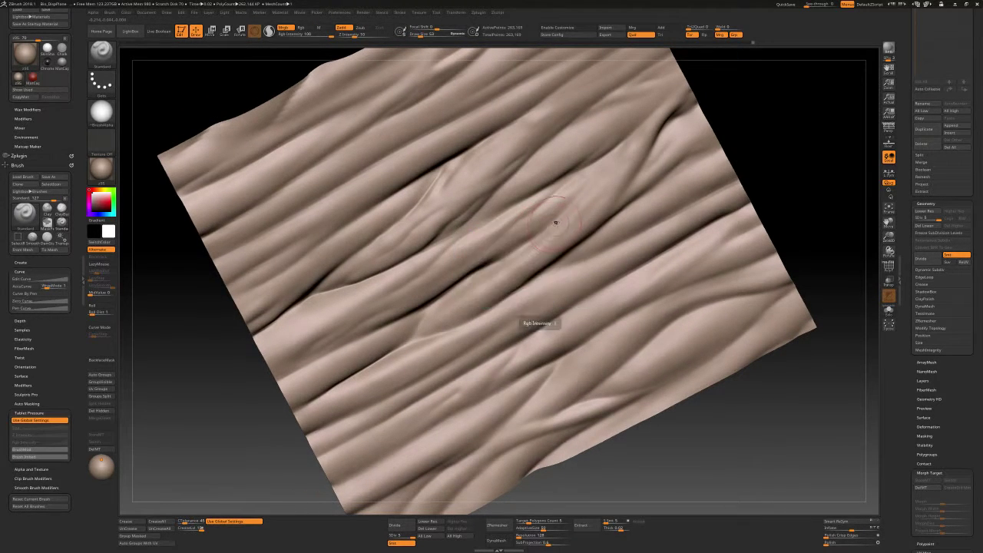
pyautogui.press('space')
pyautogui.moveTo(547, 236); pyautogui.dragTo(565, 236)
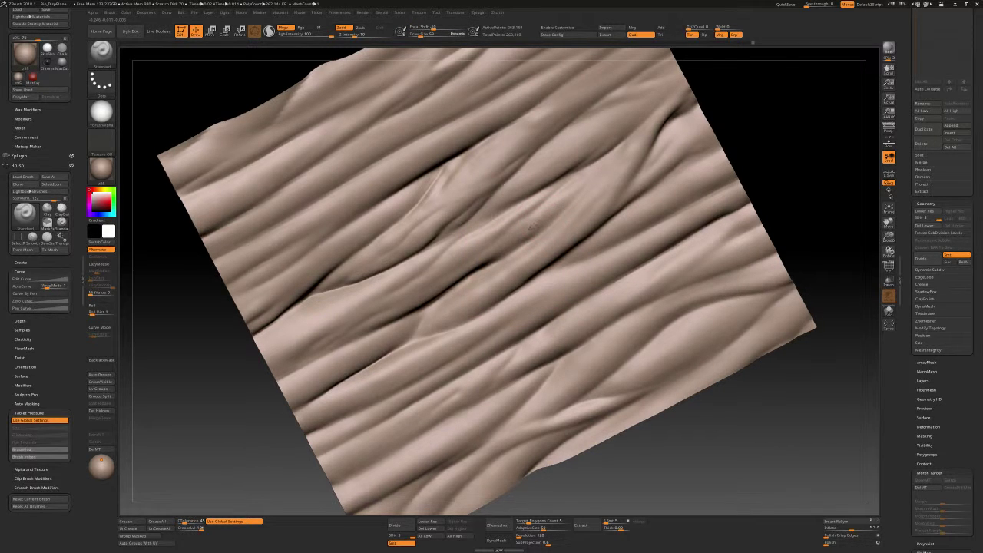
pyautogui.press('s')
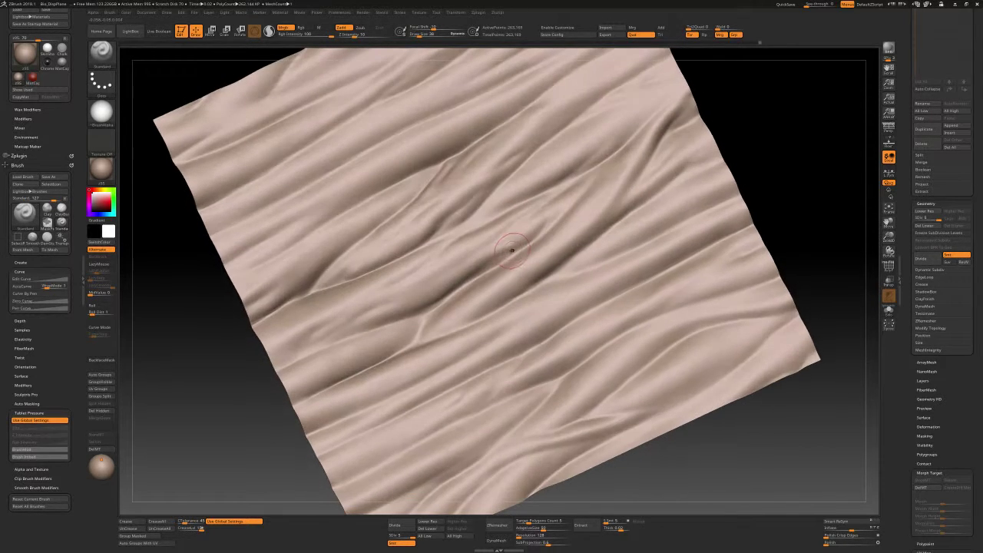
# Alternate Standard and DamStandard to raise long folds and cut creases between them
pyautogui.press('b')
pyautogui.press('d')
pyautogui.press('s')
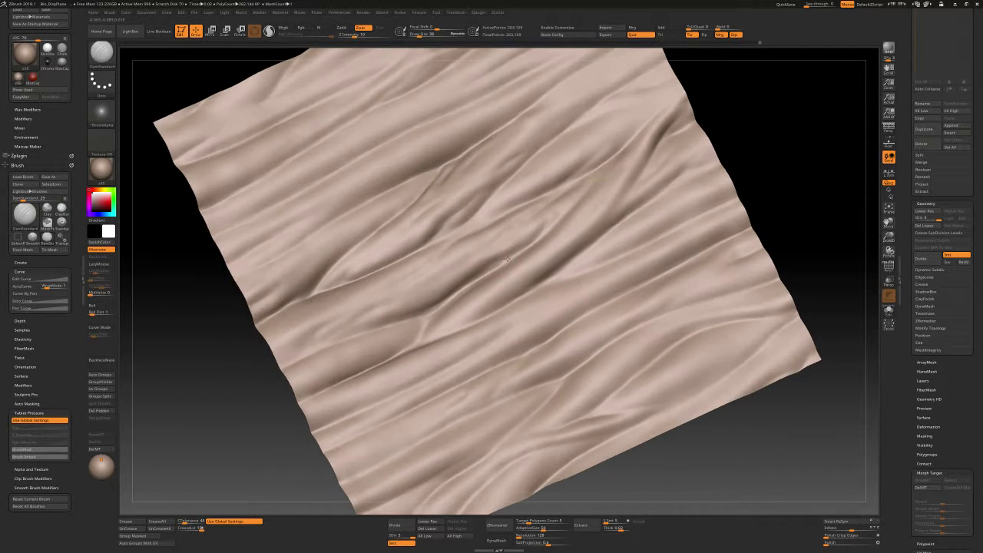
pyautogui.press('b')
pyautogui.press('s')
pyautogui.press('t')
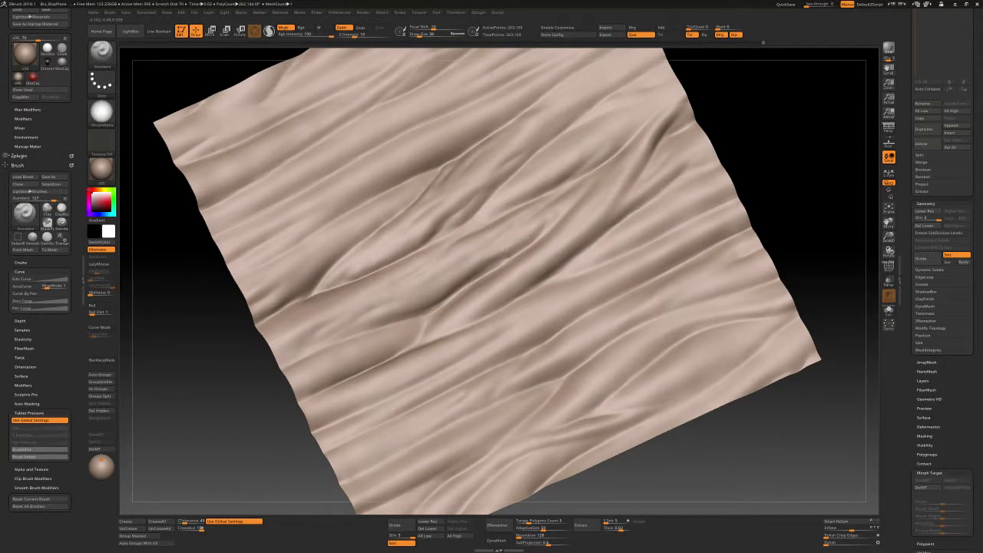
pyautogui.press('b')
pyautogui.press('d')
pyautogui.press('s')
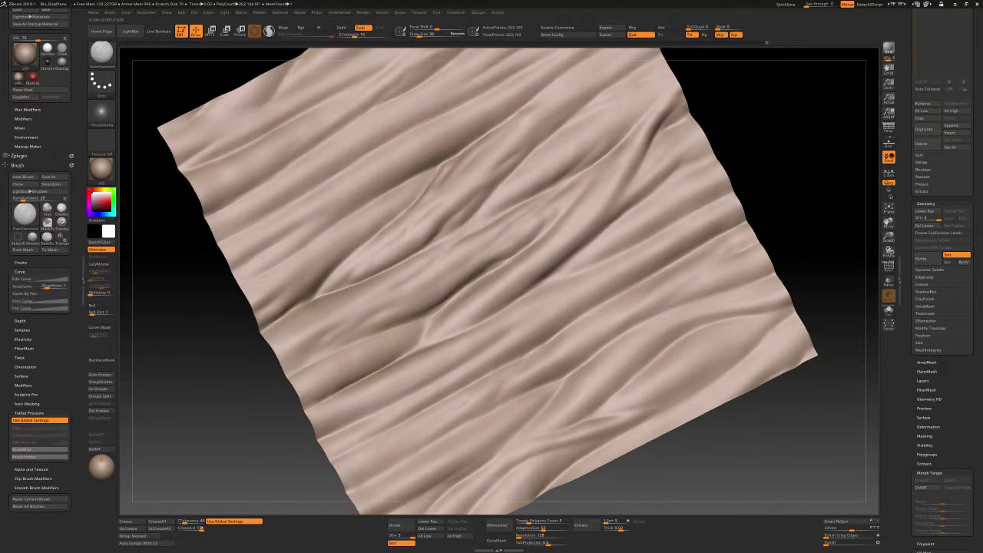
pyautogui.press('b')
pyautogui.press('s')
pyautogui.press('t')
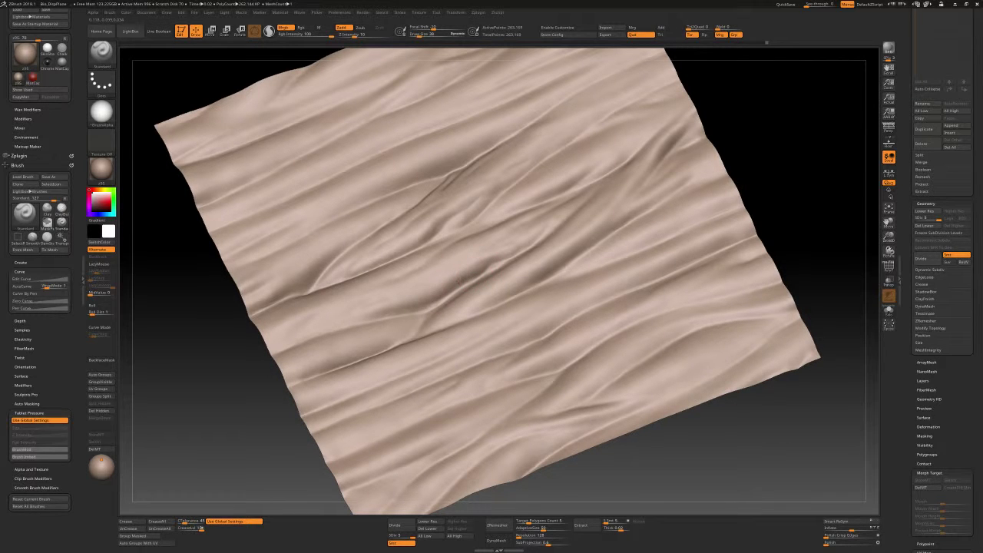
pyautogui.moveTo(483, 265)
pyautogui.mouseDown(button='right')
pyautogui.moveTo(517, 221)
pyautogui.moveTo(526, 231)
pyautogui.moveTo(527, 192)
pyautogui.mouseUp(button='right')
pyautogui.moveTo(527, 230)
pyautogui.mouseDown(button='right')
pyautogui.moveTo(530, 257)
pyautogui.moveTo(551, 262)
pyautogui.mouseUp(button='right')
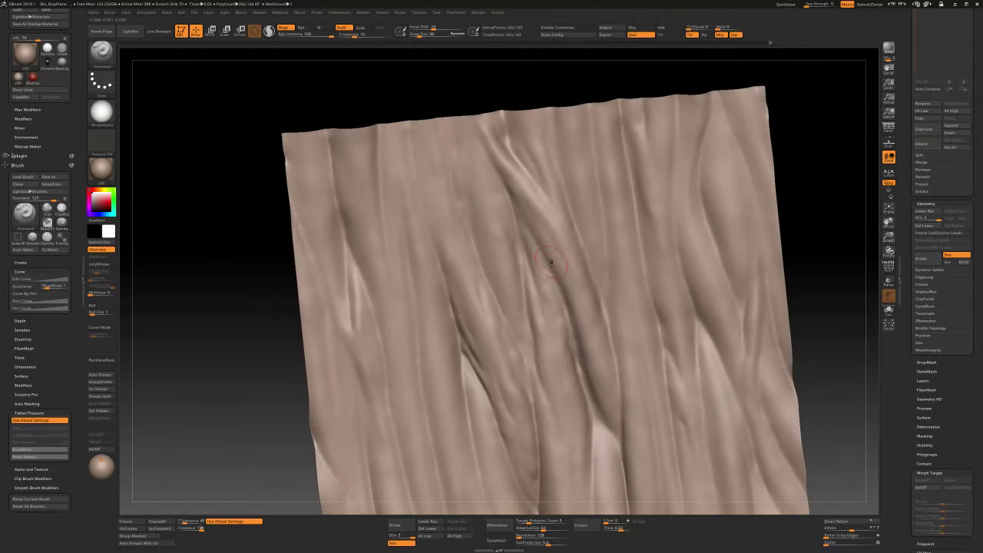
# Smooth the surface, step up one subdivision level, and enable LazyMouse for the DamStandard brush
pyautogui.press('shift')
pyautogui.press('d')
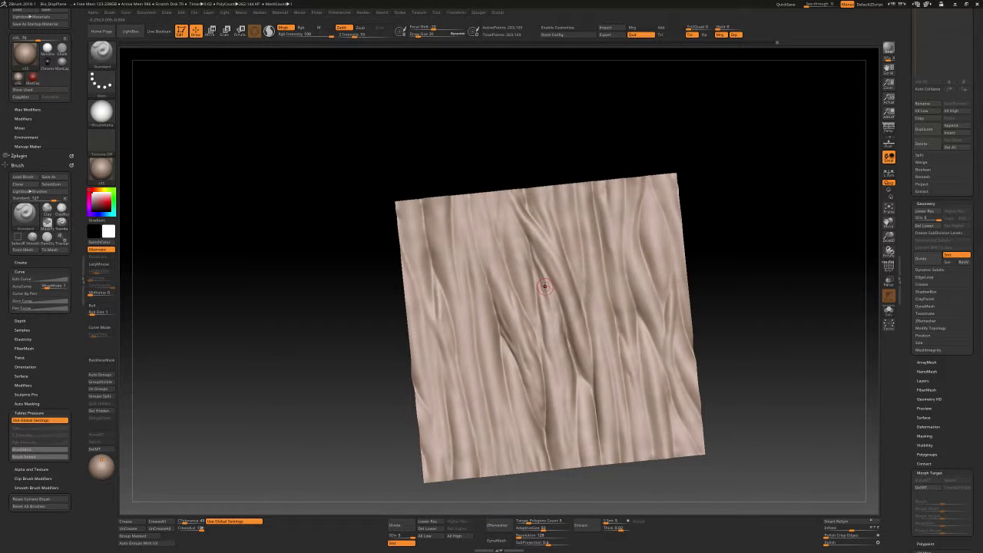
pyautogui.press('l')
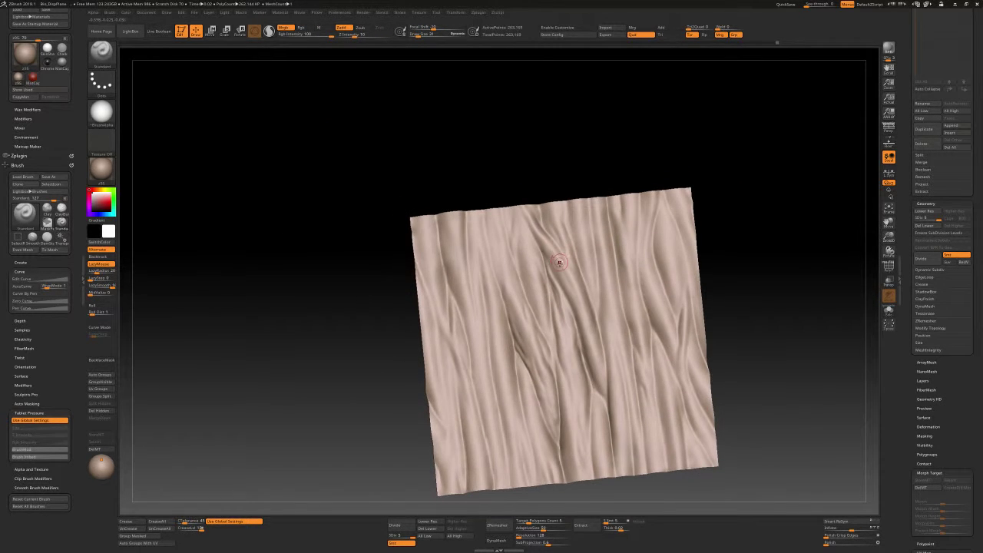
pyautogui.press('b')
pyautogui.press('d')
pyautogui.press('s')
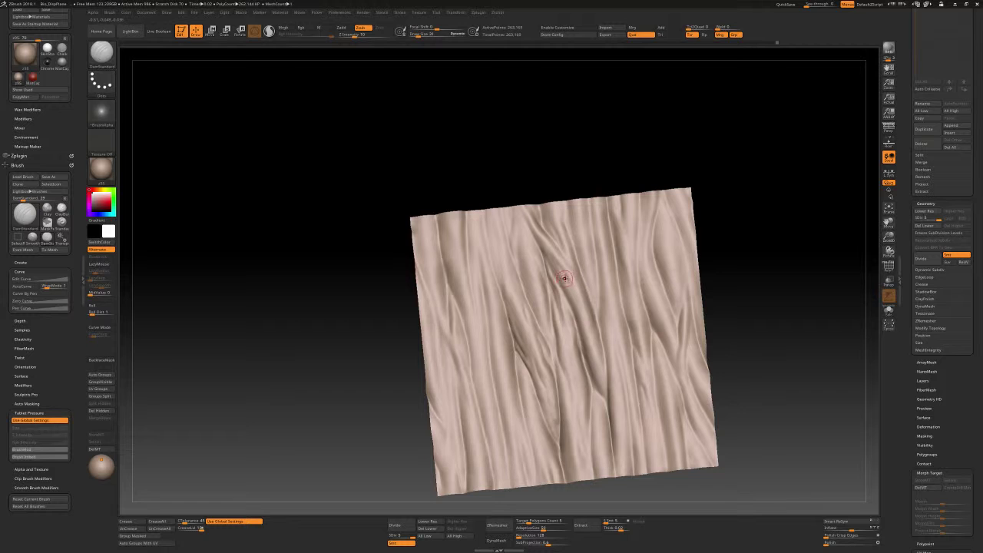
pyautogui.press('l')
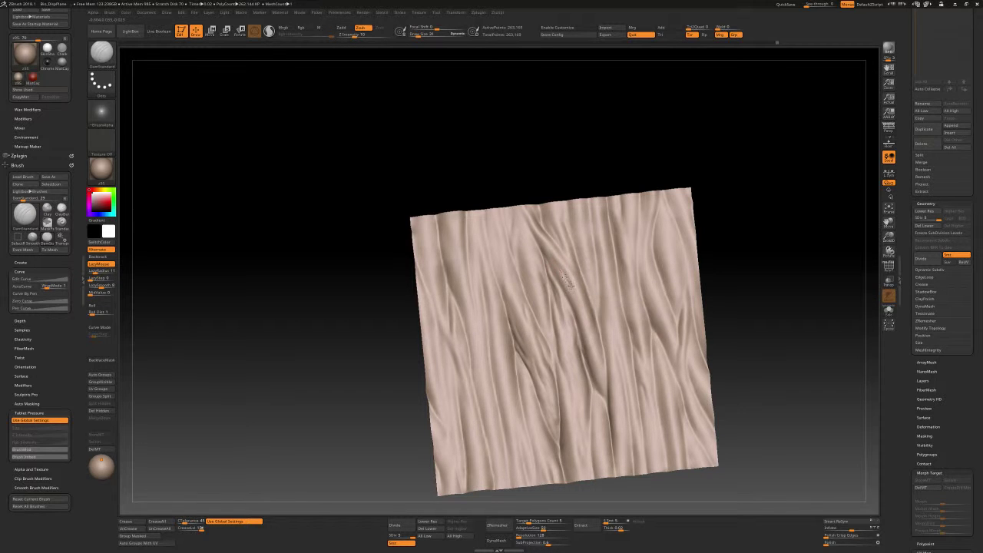
# Rotate the cloth to face the front and refine folds with Standard and Shift smoothing
pyautogui.keyDown('alt'); pyautogui.moveTo(534, 249); pyautogui.dragTo(543, 224); pyautogui.keyUp('alt')
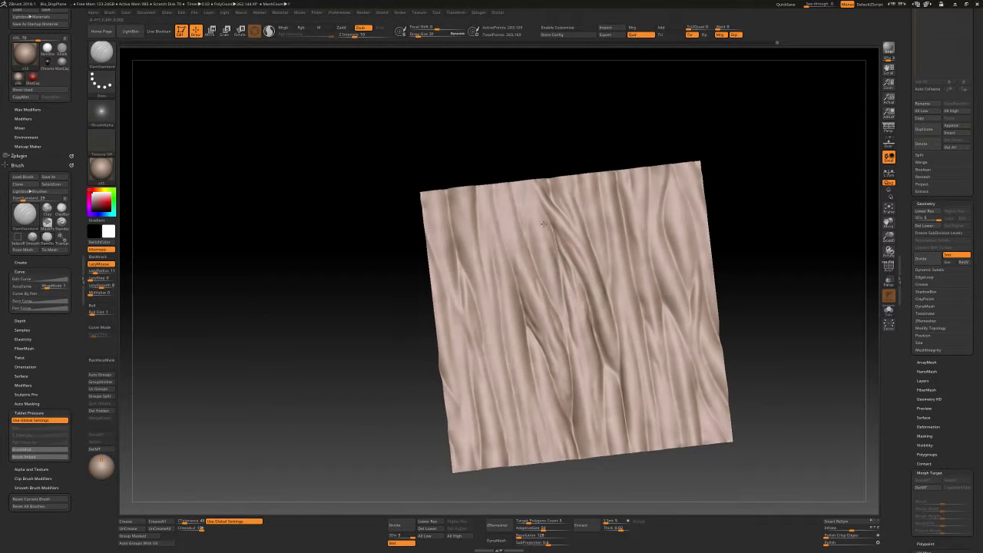
pyautogui.moveTo(543, 224); pyautogui.dragTo(527, 212, button='right')
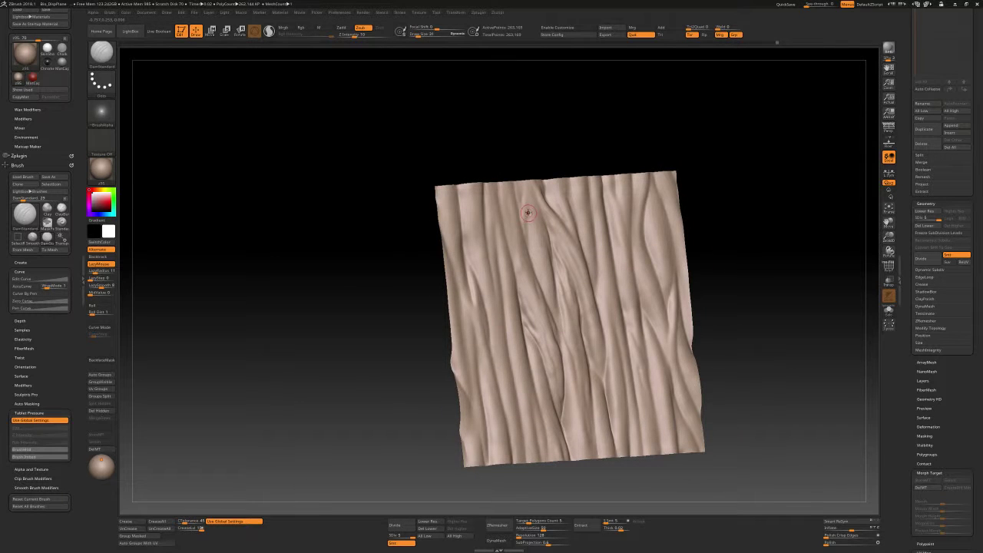
pyautogui.moveTo(528, 247); pyautogui.dragTo(522, 171, button='right')
pyautogui.press('b')
pyautogui.press('s')
pyautogui.press('t')
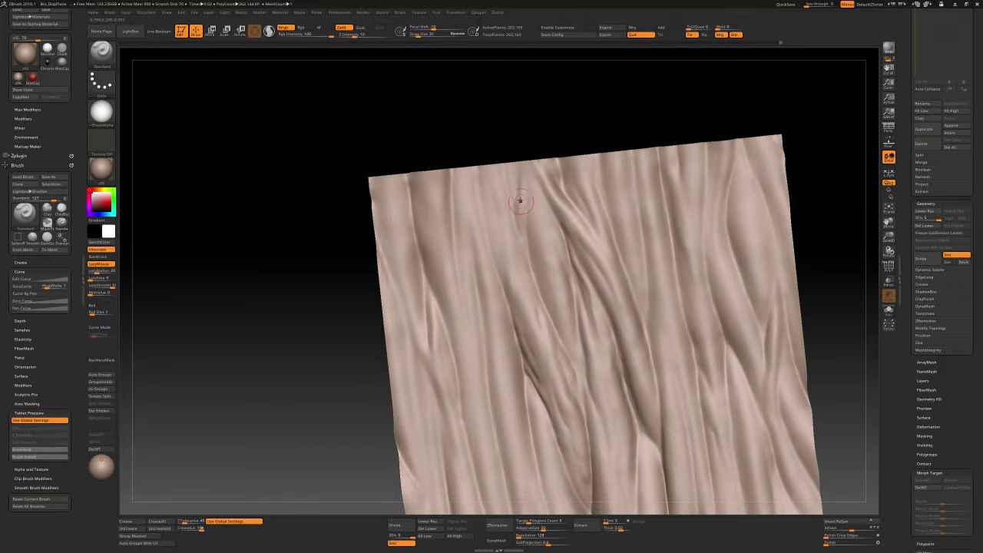
pyautogui.press('shift')
pyautogui.moveTo(527, 228); pyautogui.dragTo(528, 201, button='right')
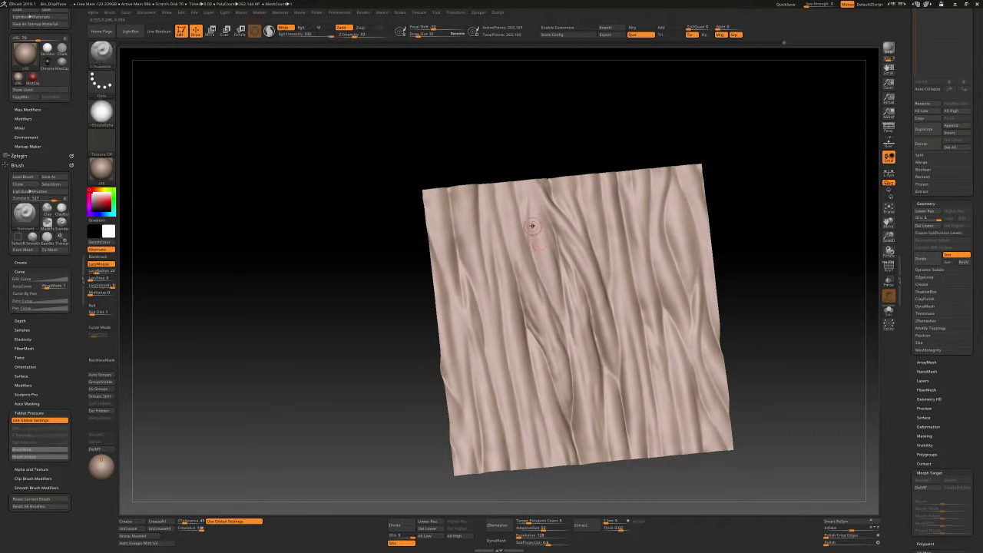
# Smooth parts of the folds with Standard and Shift, then zoom in close on the cloth
pyautogui.press('b')
pyautogui.press('s')
pyautogui.press('t')
pyautogui.moveTo(540, 266)
pyautogui.mouseDown(button='right')
pyautogui.moveTo(533, 225)
pyautogui.moveTo(540, 243)
pyautogui.mouseUp(button='right')
pyautogui.press('shift')
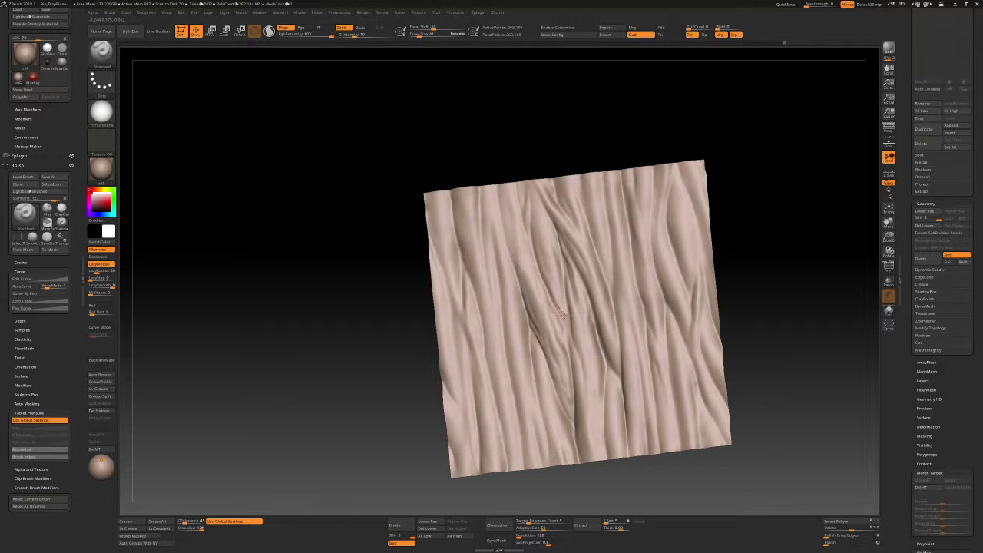
pyautogui.moveTo(565, 322)
pyautogui.mouseDown(button='right')
pyautogui.moveTo(559, 285)
pyautogui.moveTo(528, 259)
pyautogui.mouseUp(button='right')
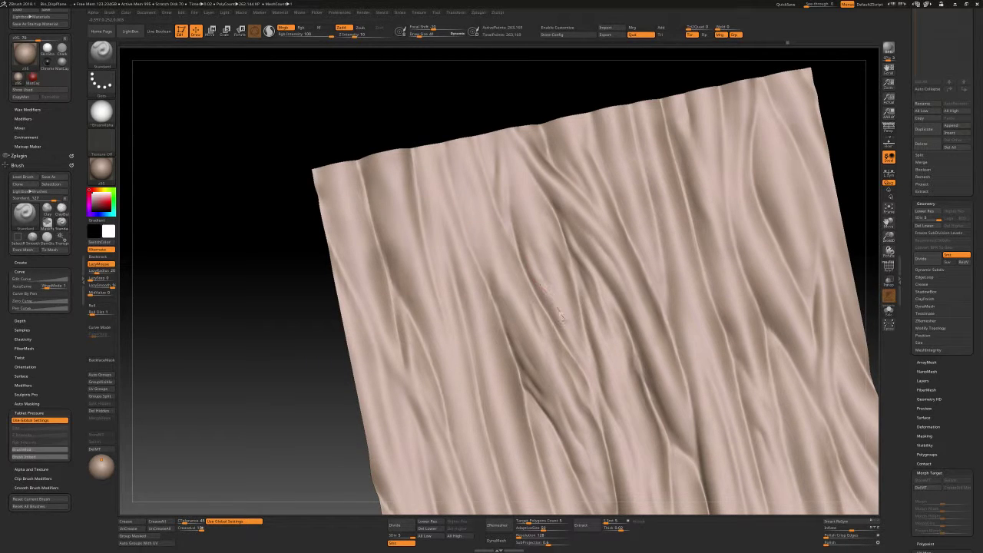
pyautogui.moveTo(560, 315)
pyautogui.mouseDown(button='right')
pyautogui.moveTo(536, 225)
pyautogui.moveTo(538, 253)
pyautogui.moveTo(622, 235)
pyautogui.moveTo(619, 220)
pyautogui.moveTo(637, 215)
pyautogui.moveTo(594, 235)
pyautogui.moveTo(560, 282)
pyautogui.moveTo(654, 228)
pyautogui.moveTo(642, 253)
pyautogui.mouseUp(button='right')
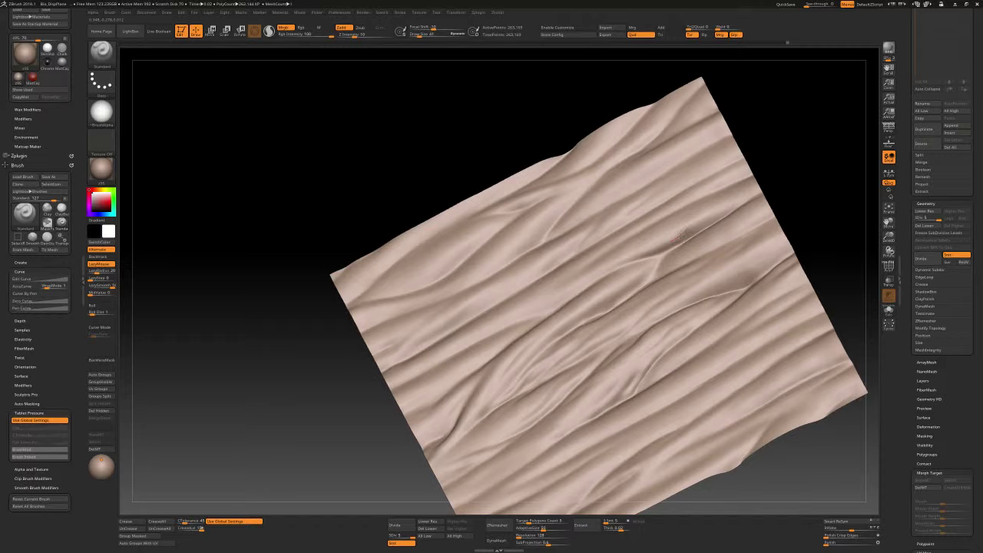
# Smooth rough patches with Shift, enlarge Draw Size, and deepen a crease on the right-side fold
pyautogui.moveTo(689, 215)
pyautogui.mouseDown(button='right')
pyautogui.moveTo(683, 208)
pyautogui.moveTo(686, 216)
pyautogui.mouseUp(button='right')
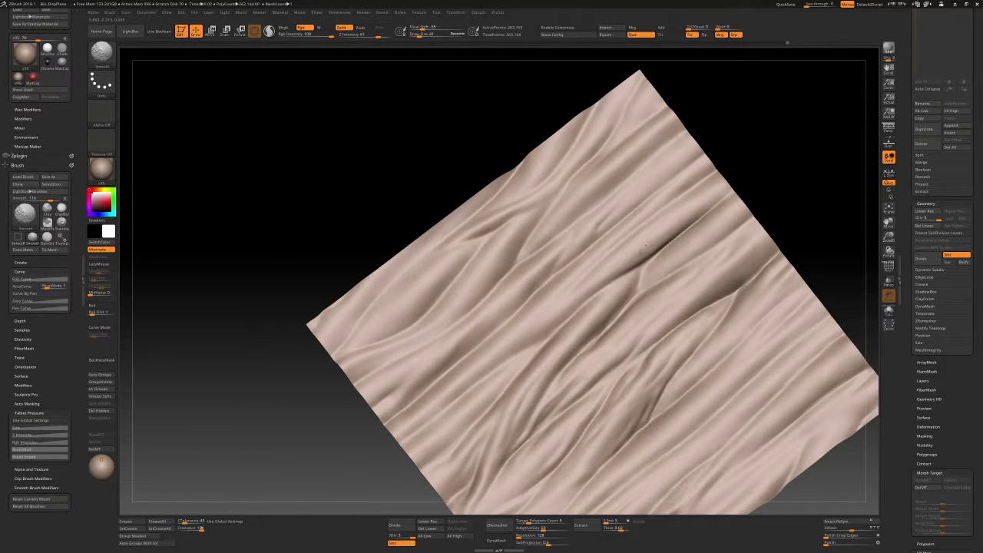
pyautogui.moveTo(646, 246); pyautogui.dragTo(582, 289, button='right')
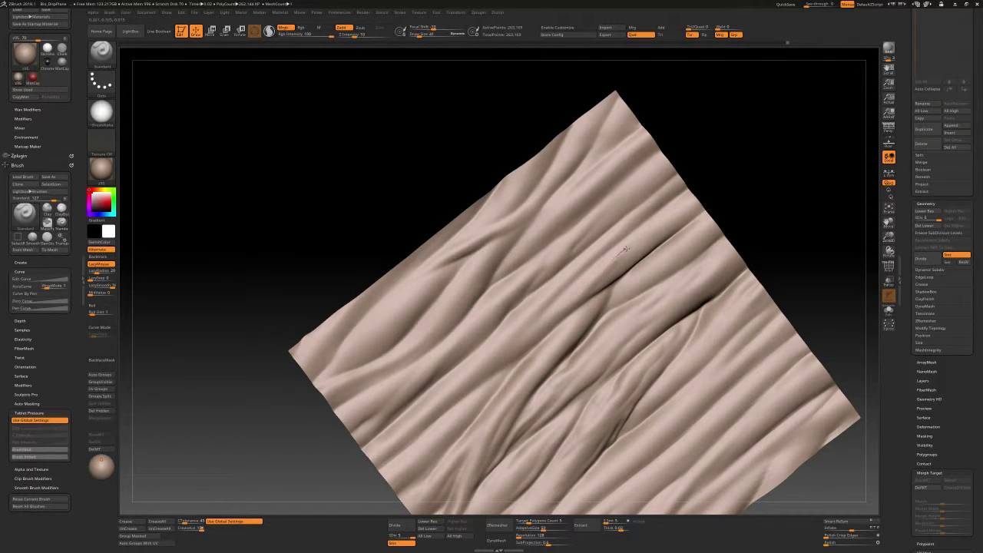
pyautogui.press('shift')
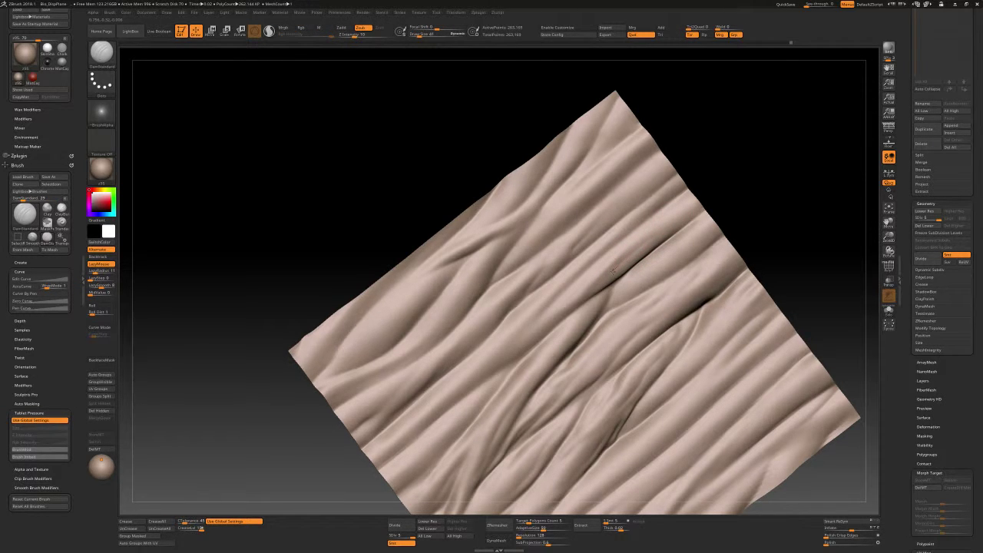
pyautogui.press('shift')
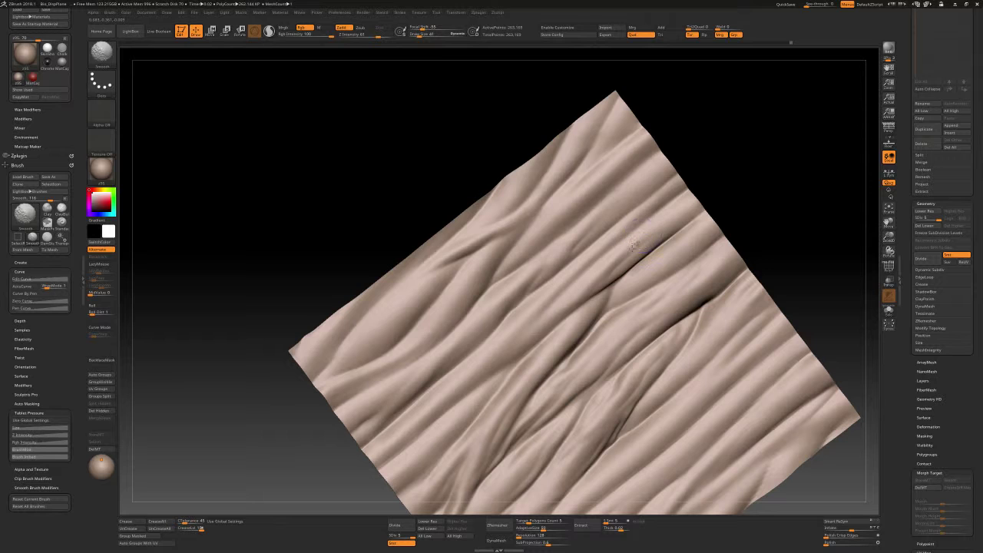
pyautogui.moveTo(631, 245)
pyautogui.mouseDown()
pyautogui.moveTo(642, 297)
pyautogui.moveTo(632, 316)
pyautogui.mouseUp()
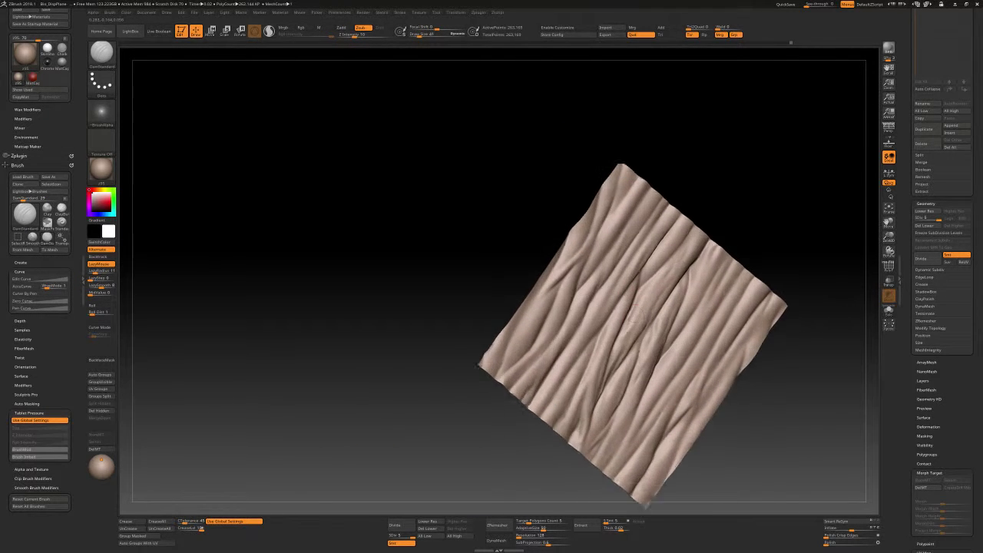
pyautogui.moveTo(602, 342); pyautogui.dragTo(597, 298)
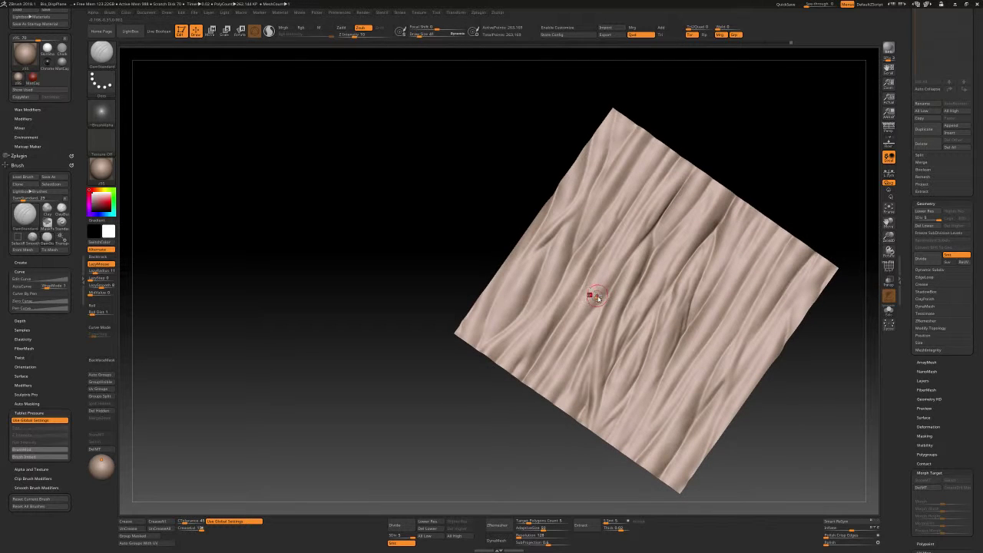
pyautogui.press('s')
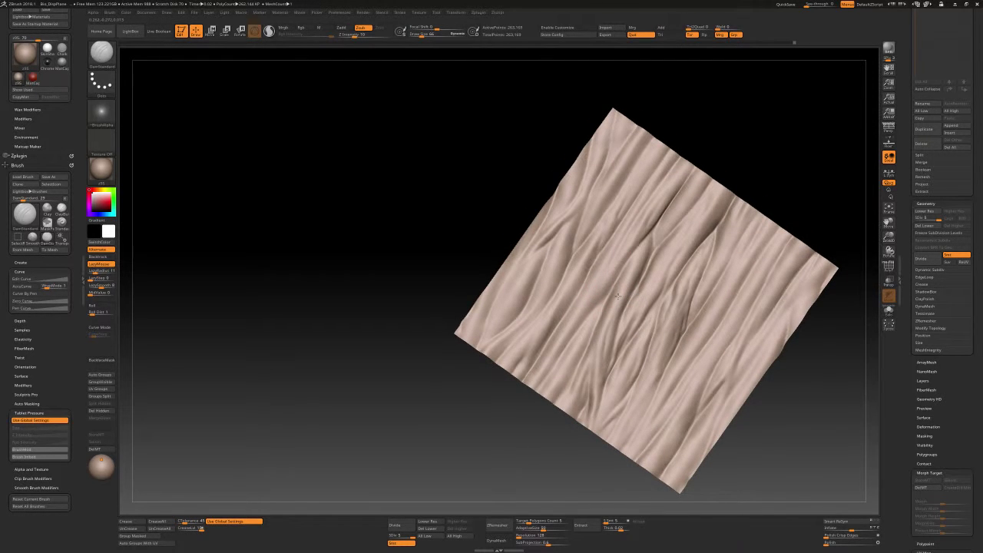
pyautogui.scroll(2, 615, 271)
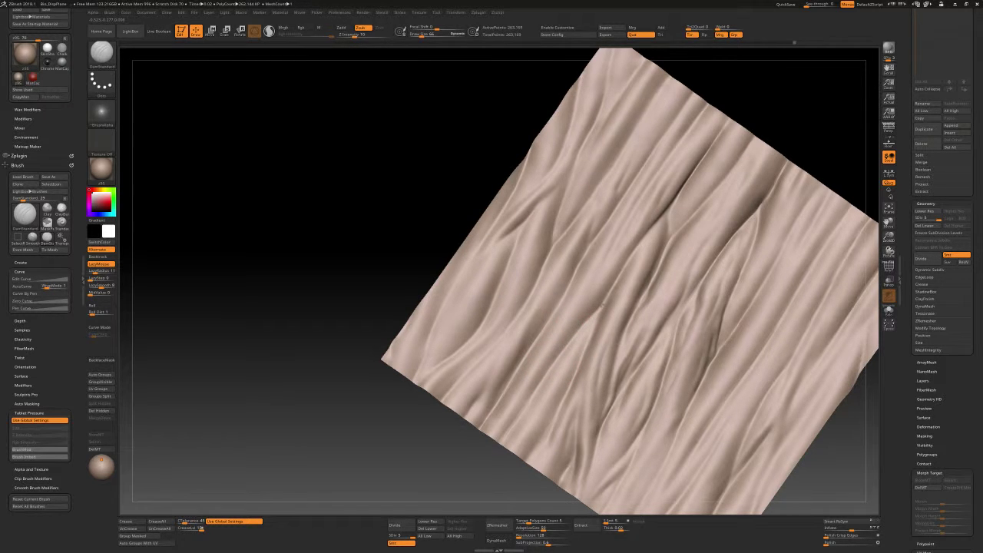
pyautogui.moveTo(612, 292); pyautogui.dragTo(603, 304, button='right')
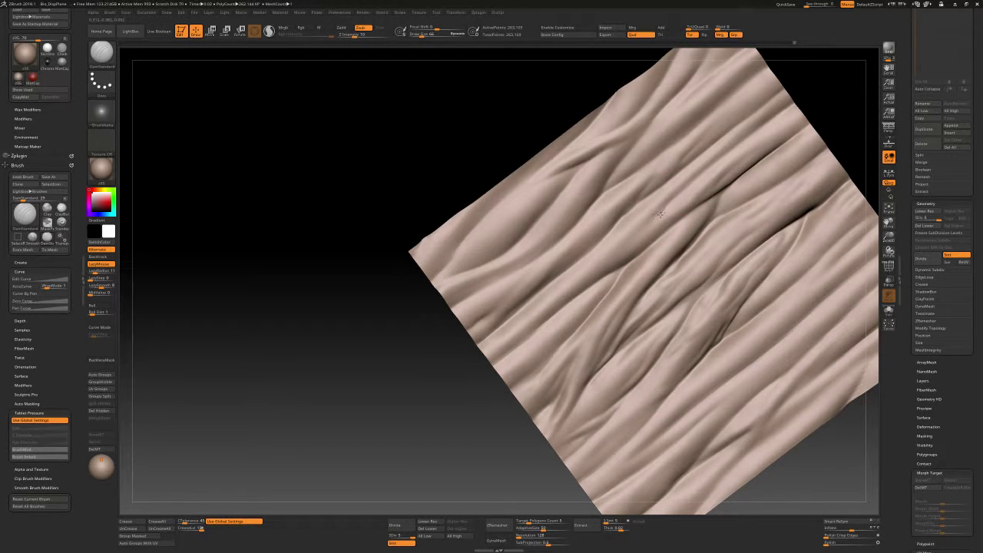
# Switch to the Standard brush and soften the folds while rotating the cloth slightly
pyautogui.press('b')
pyautogui.press('s')
pyautogui.press('t')
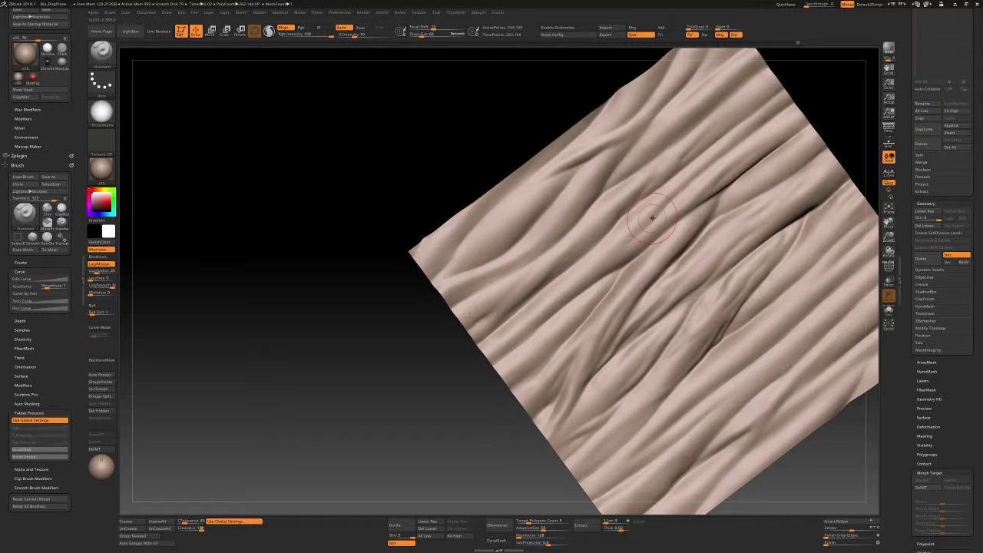
pyautogui.moveTo(621, 223); pyautogui.dragTo(659, 200, button='right')
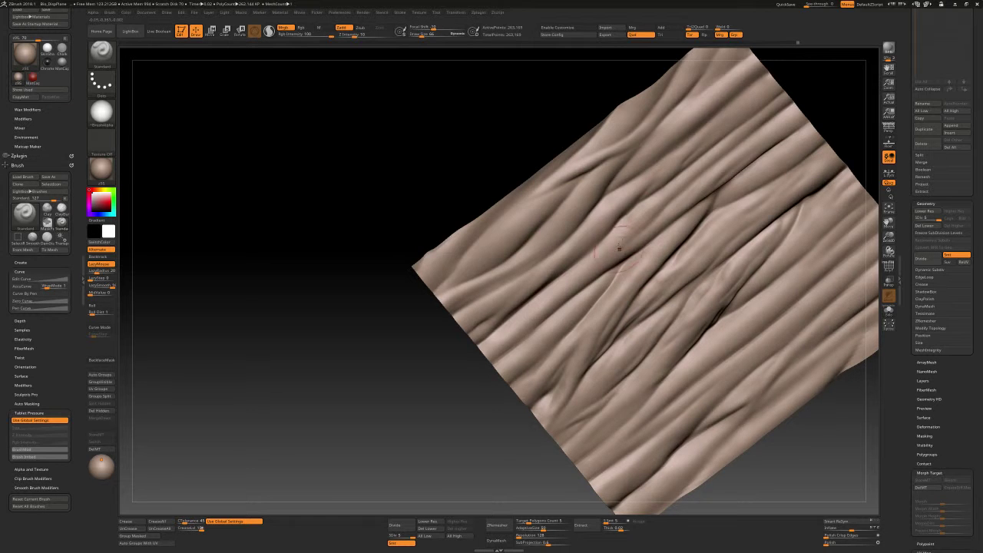
pyautogui.keyDown('shift'); pyautogui.moveTo(619, 249); pyautogui.dragTo(641, 209); pyautogui.keyUp('shift')
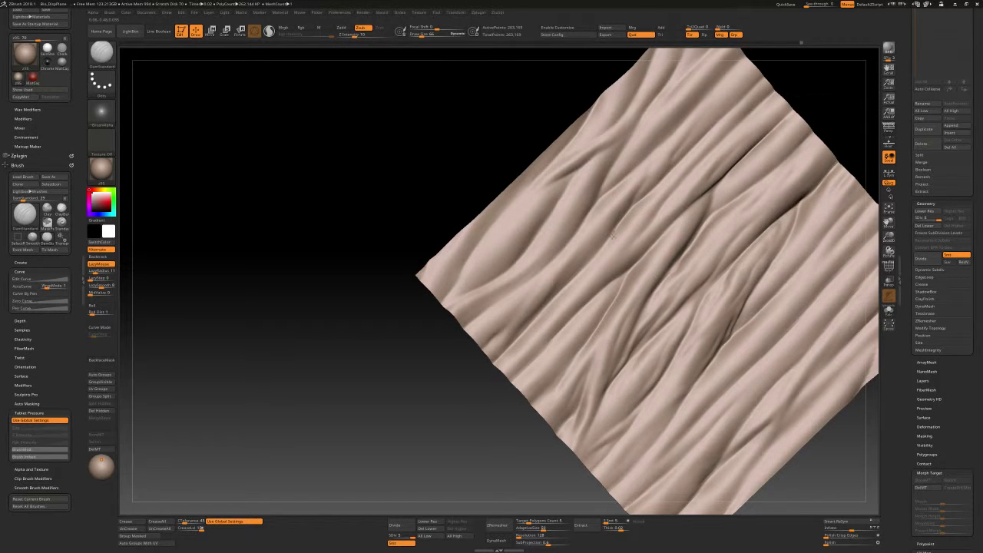
# Alternate Standard and DamStandard to carve thin creases between the diagonal folds
pyautogui.press('b')
pyautogui.press('s')
pyautogui.press('t')
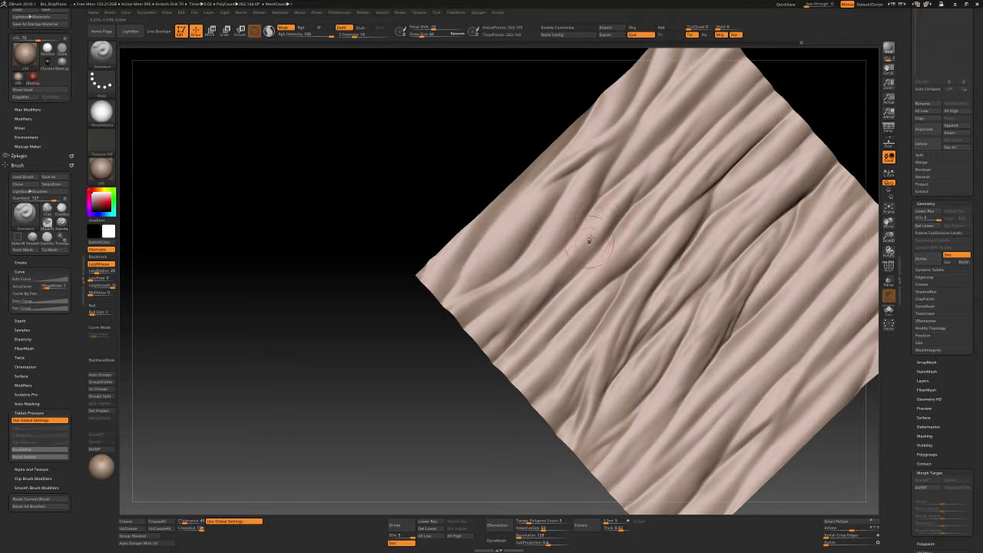
pyautogui.press('b')
pyautogui.press('d')
pyautogui.press('s')
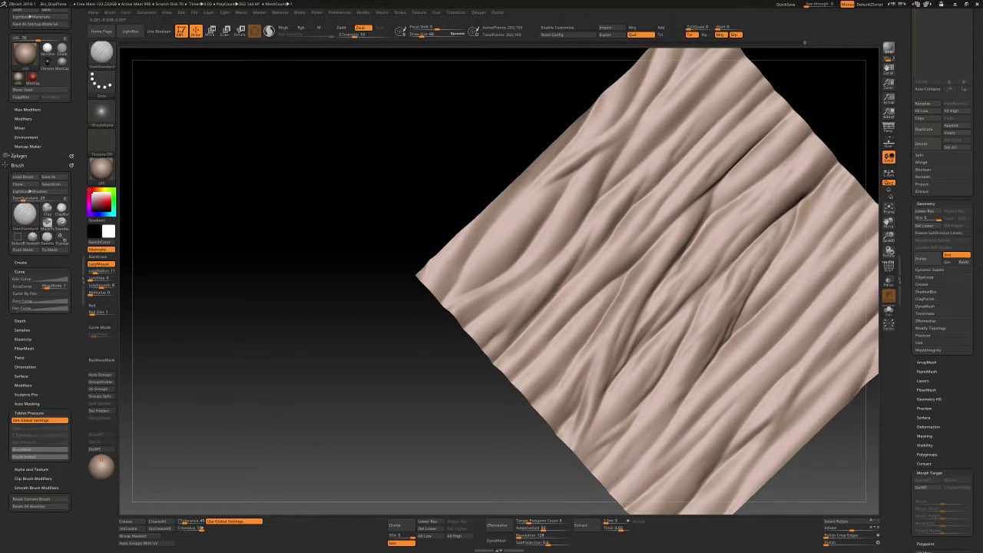
pyautogui.press('b')
pyautogui.press('s')
pyautogui.press('t')
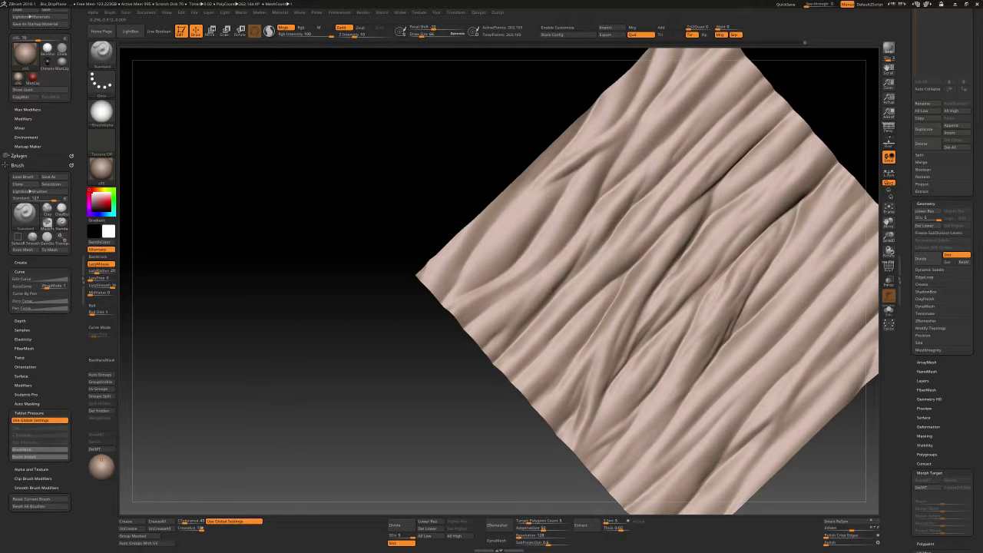
pyautogui.moveTo(568, 277)
pyautogui.keyDown('ctrl'); pyautogui.mouseDown(button='right')
pyautogui.moveTo(625, 244)
pyautogui.moveTo(612, 223)
pyautogui.moveTo(592, 268)
pyautogui.mouseUp(button='right'); pyautogui.keyUp('ctrl')
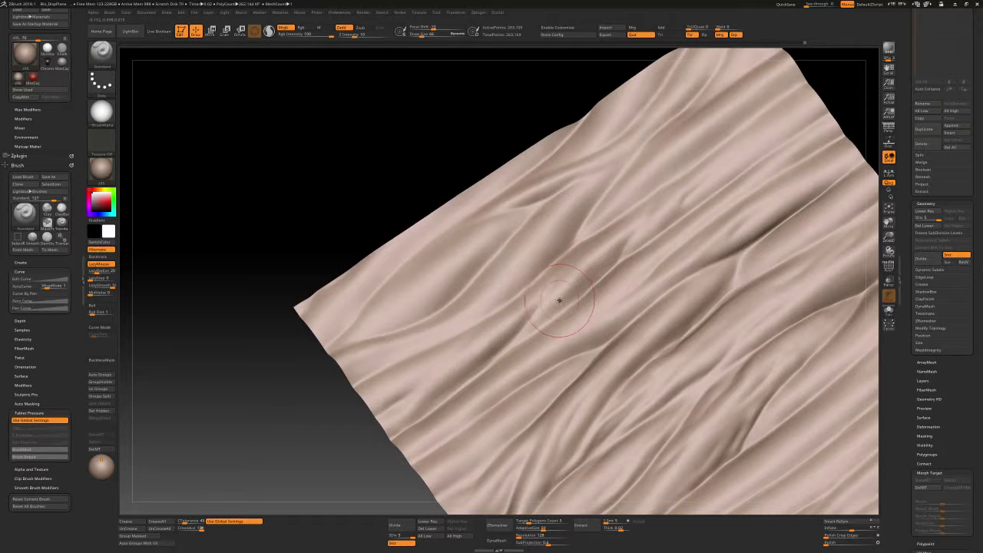
# Return to DamStandard and cut more crisp crease lines across the cloth
pyautogui.press('b')
pyautogui.press('d')
pyautogui.press('s')
pyautogui.press('b')
pyautogui.press('s')
pyautogui.press('t')
pyautogui.press('b')
pyautogui.press('d')
pyautogui.press('s')
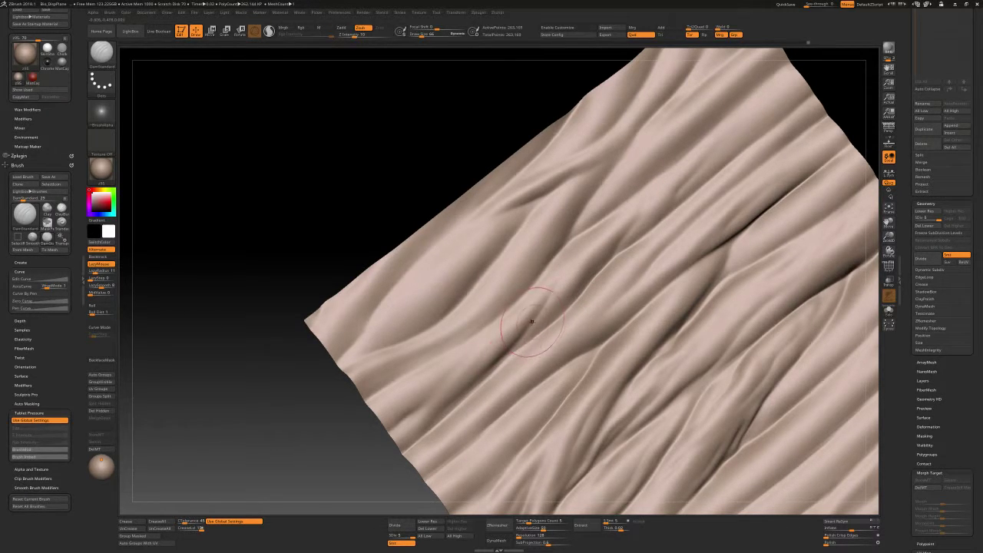
# Undo the unwanted strokes, shrink the brush, and go back to DamStandard for creases
pyautogui.hotkey('ctrl', 'z')
pyautogui.hotkey('ctrl', 'z')
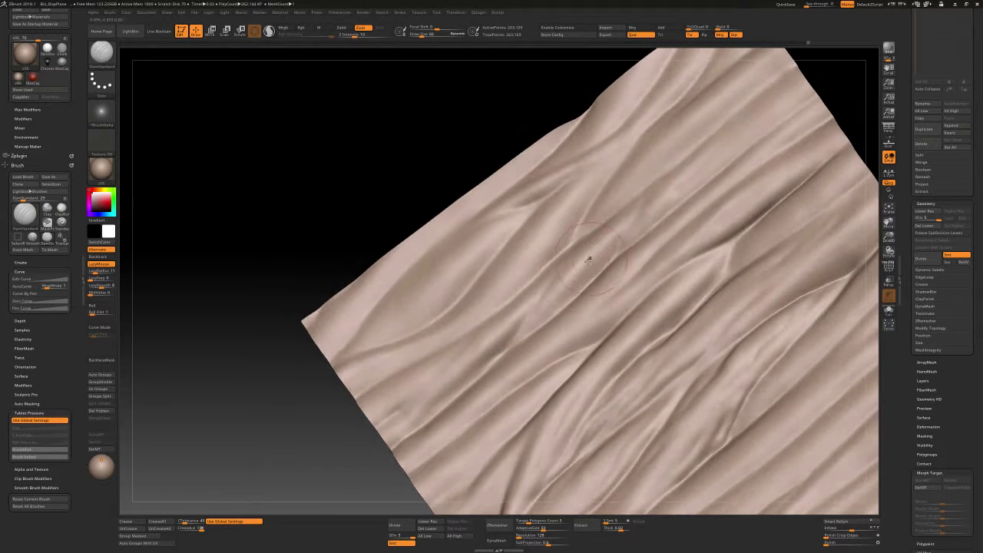
pyautogui.press('b')
pyautogui.press('s')
pyautogui.press('t')
pyautogui.hotkey('ctrl', 'z')
pyautogui.hotkey('ctrl', 'z')
pyautogui.press('[')
pyautogui.press('[')
pyautogui.press('[')
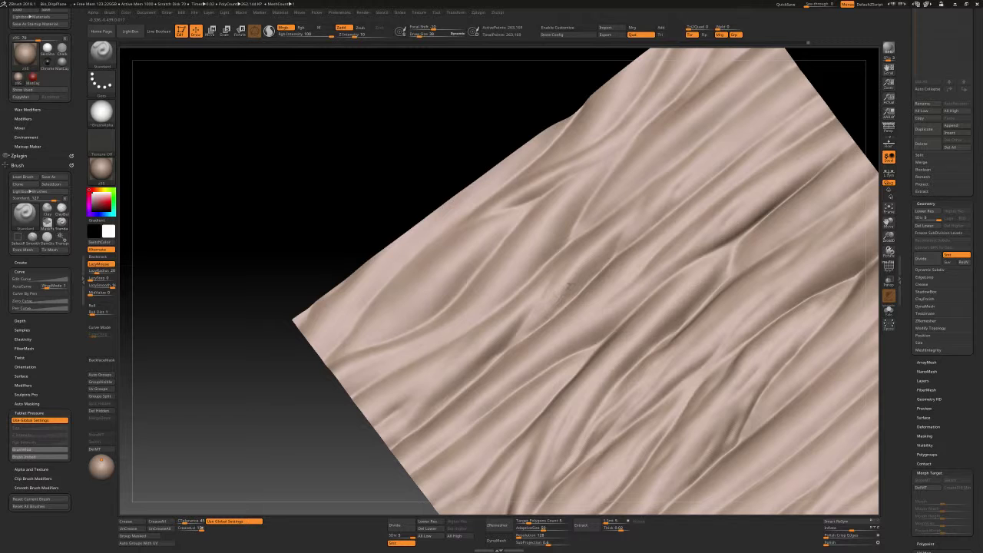
pyautogui.press('b')
pyautogui.press('d')
pyautogui.press('s')
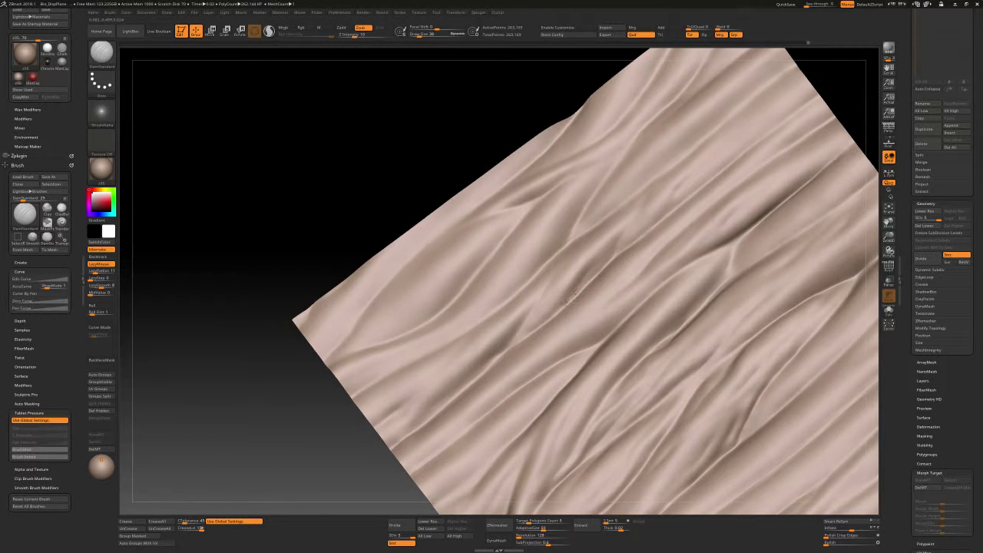
# Smooth the central folds, then build them up with the Standard brush
pyautogui.moveTo(565, 303); pyautogui.dragTo(591, 272, button='right')
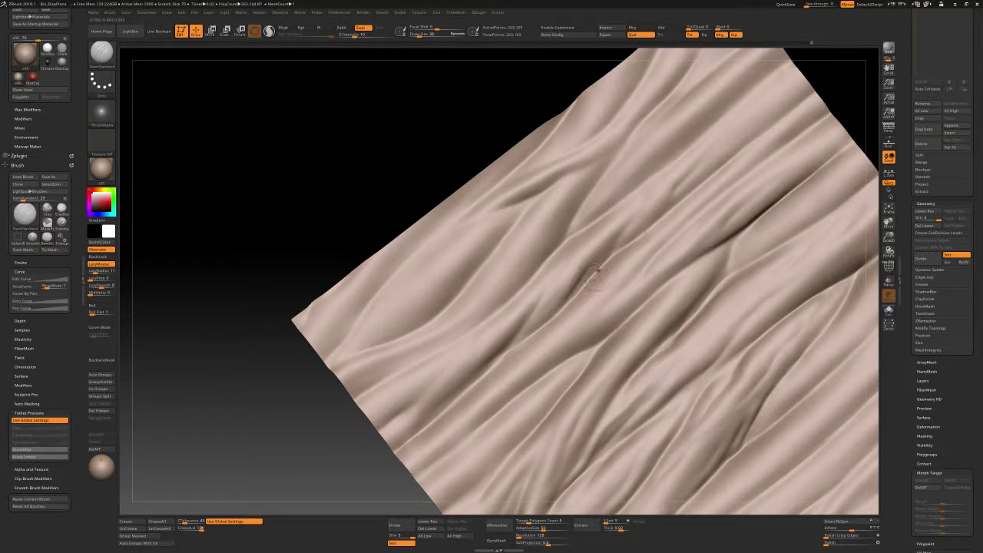
pyautogui.press('shift')
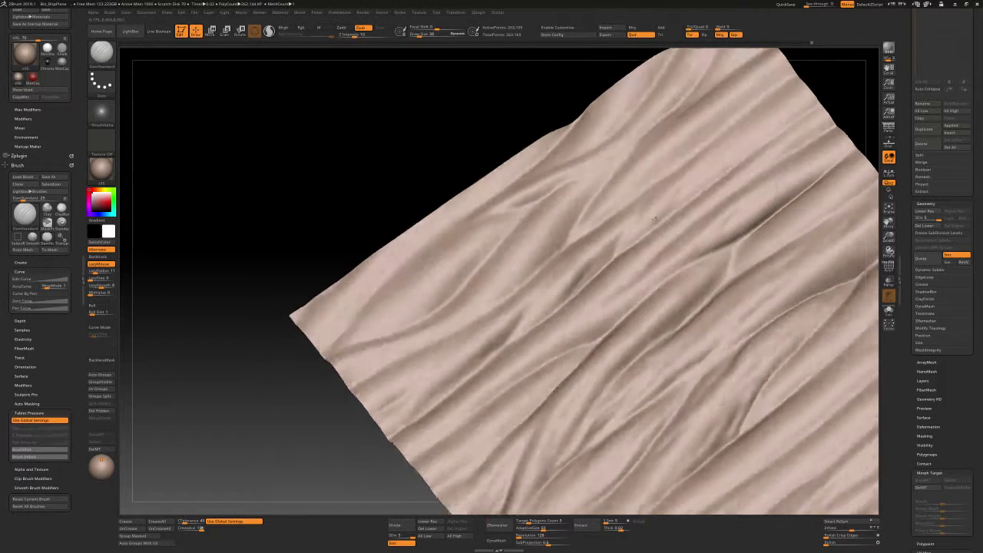
pyautogui.moveTo(636, 196)
pyautogui.mouseDown(button='right')
pyautogui.moveTo(701, 290)
pyautogui.moveTo(662, 312)
pyautogui.mouseUp(button='right')
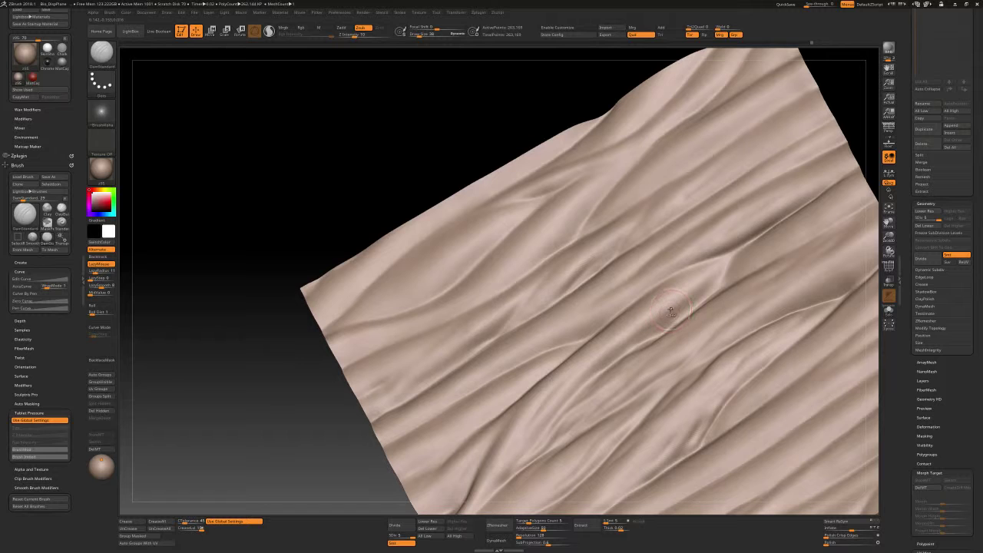
pyautogui.press('b')
pyautogui.press('s')
pyautogui.press('t')
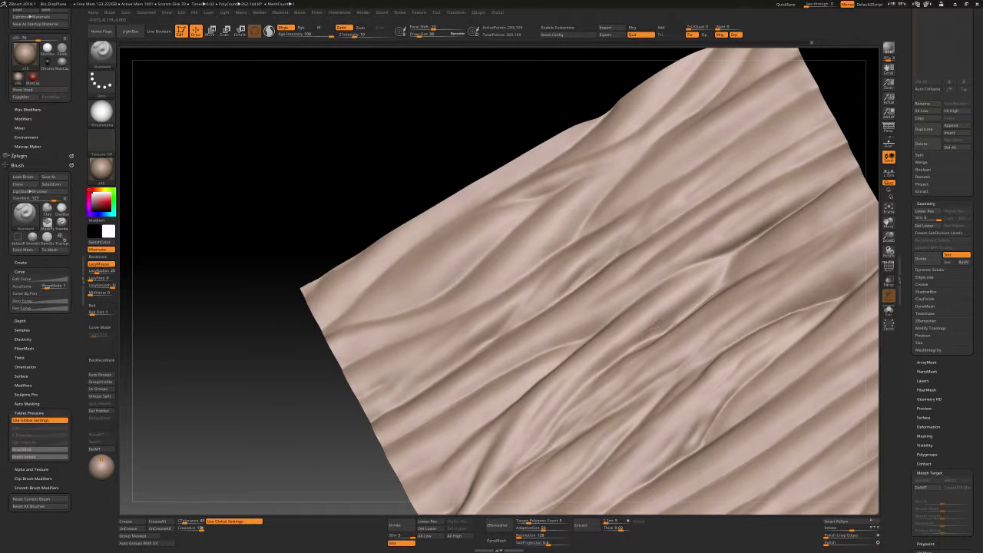
pyautogui.moveTo(714, 263); pyautogui.dragTo(697, 274, button='right')
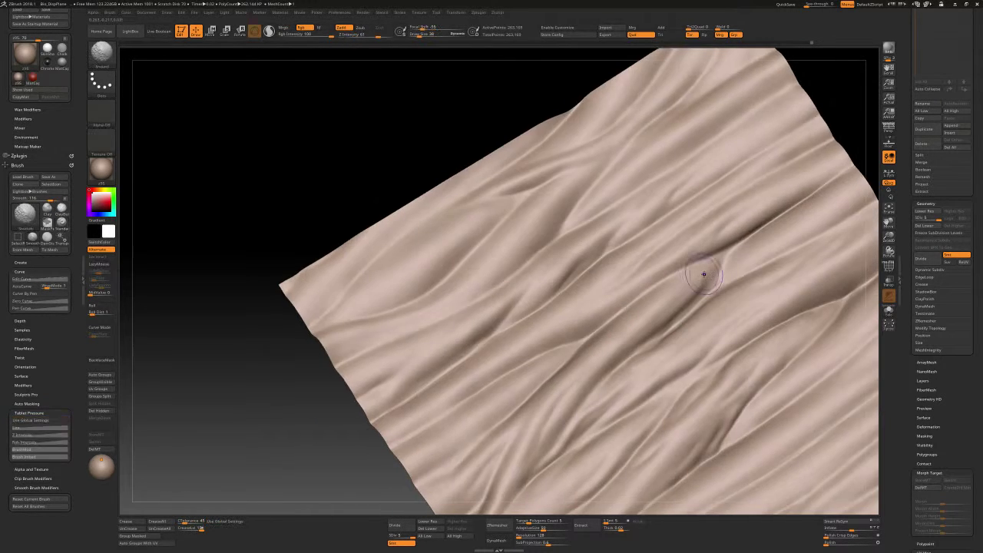
# Carve a new sharp crease into a central fold with DamStandard
pyautogui.press('b')
pyautogui.press('d')
pyautogui.press('s')
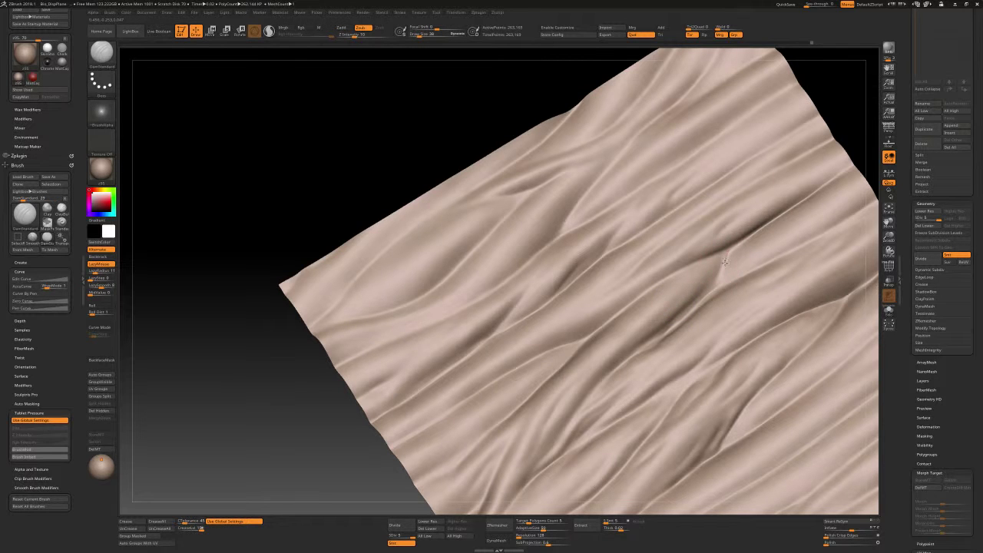
pyautogui.moveTo(711, 289); pyautogui.dragTo(726, 257, button='right')
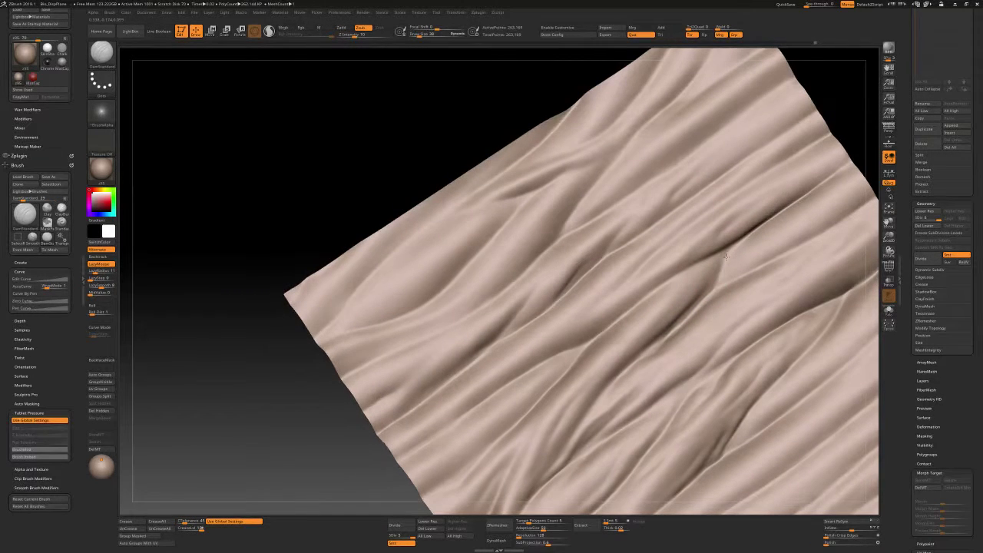
pyautogui.moveTo(715, 283); pyautogui.dragTo(729, 253)
# Build up and soften the folds beside the new crease with Standard and Smooth
pyautogui.moveTo(686, 315); pyautogui.dragTo(692, 282, button='right')
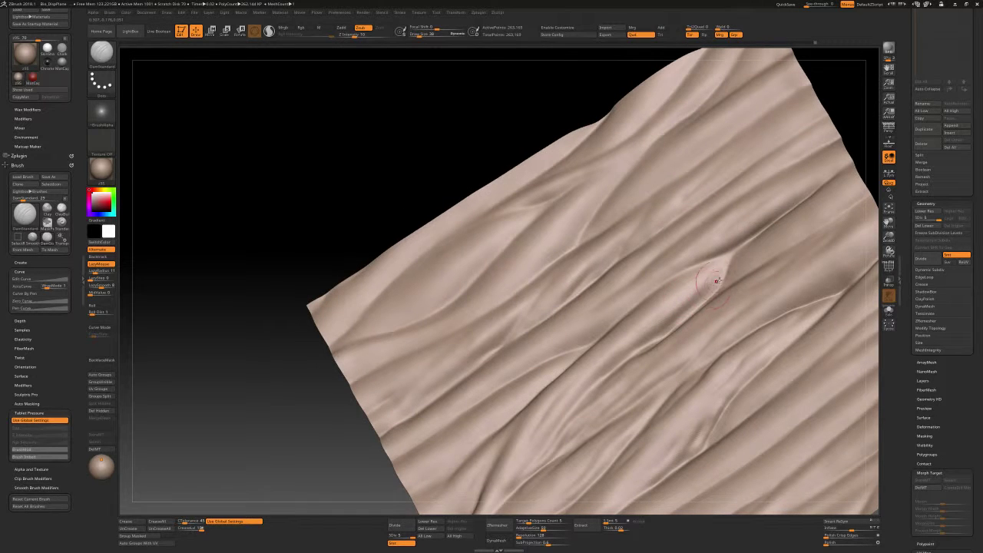
pyautogui.press('b')
pyautogui.press('s')
pyautogui.press('t')
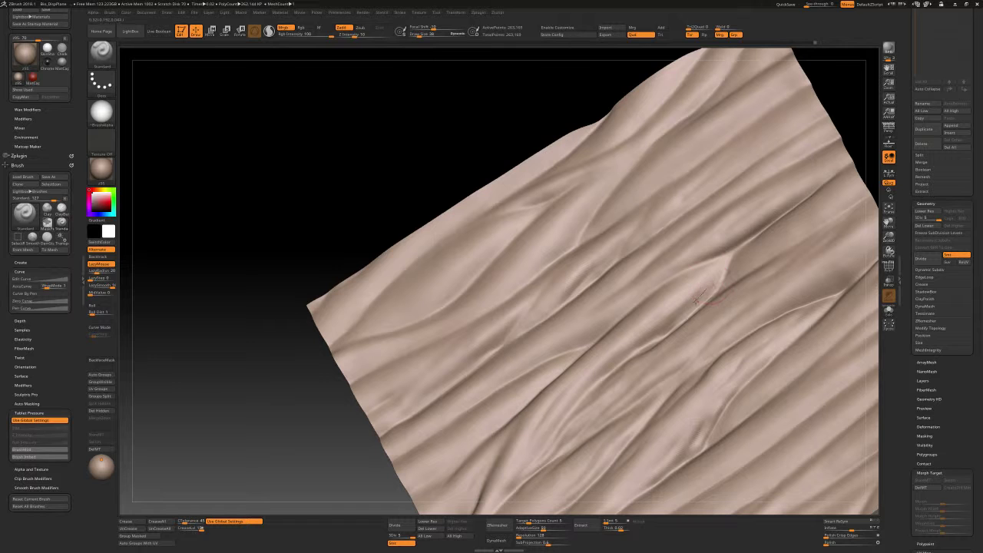
pyautogui.press('shift')
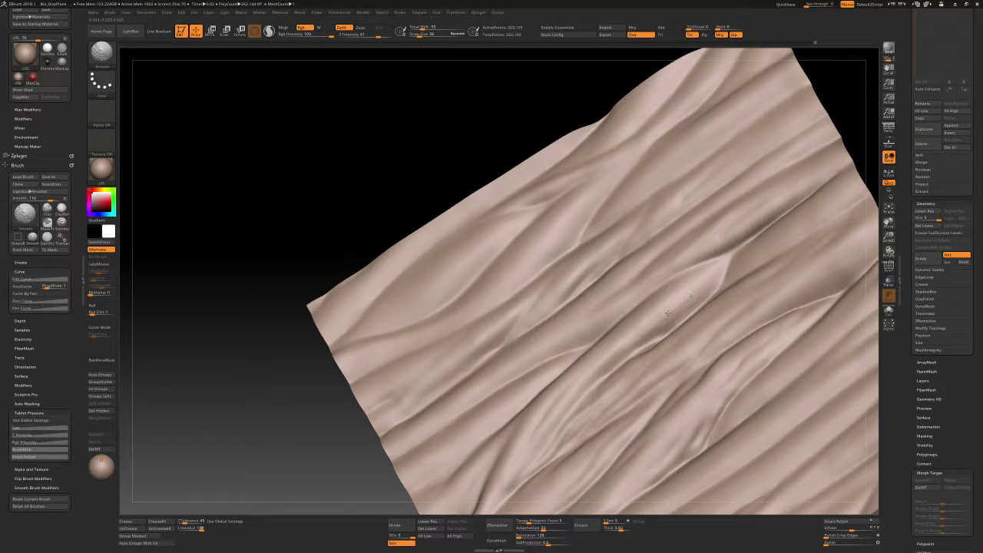
pyautogui.moveTo(630, 337); pyautogui.dragTo(659, 318, button='right')
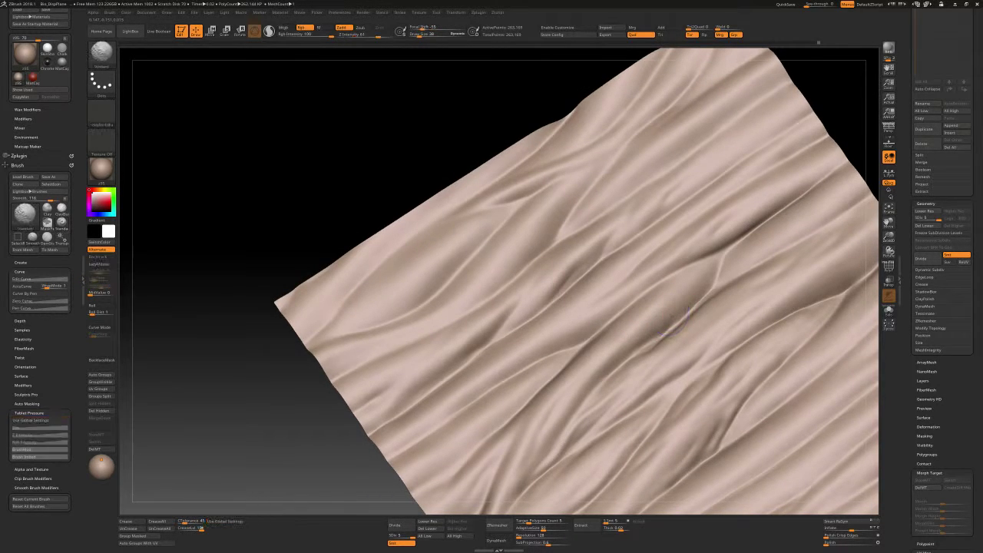
pyautogui.rightClick(663, 318)
pyautogui.moveTo(663, 317); pyautogui.dragTo(676, 307, button='right')
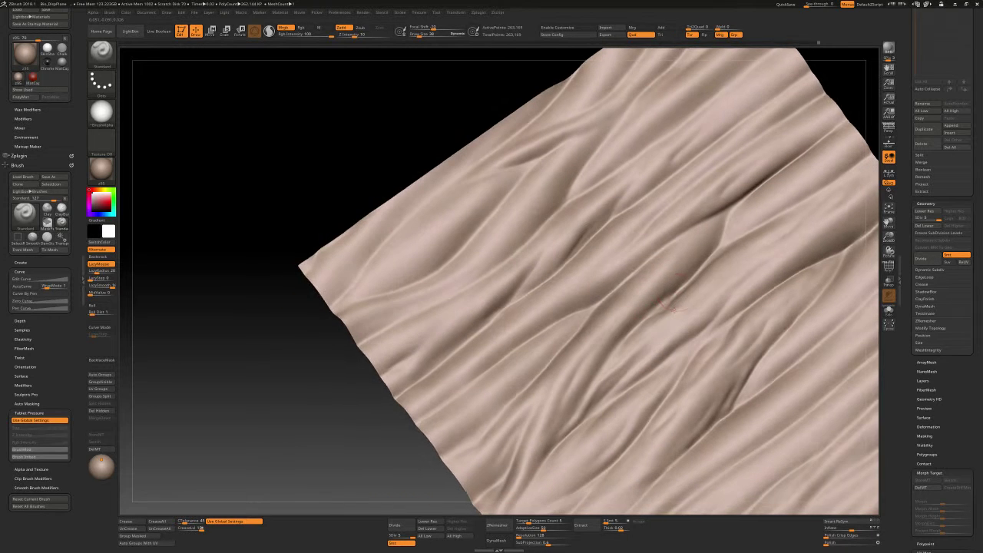
# Deepen the upper-right crease lines with DamStandard
pyautogui.press('b')
pyautogui.press('d')
pyautogui.press('s')
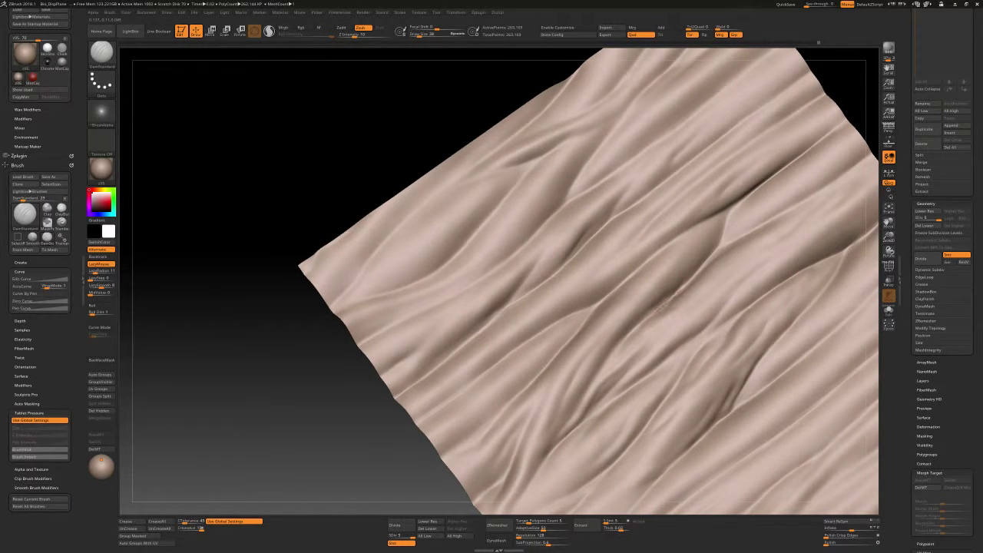
pyautogui.moveTo(651, 313)
pyautogui.mouseDown(button='right')
pyautogui.moveTo(735, 254)
pyautogui.moveTo(678, 297)
pyautogui.mouseUp(button='right')
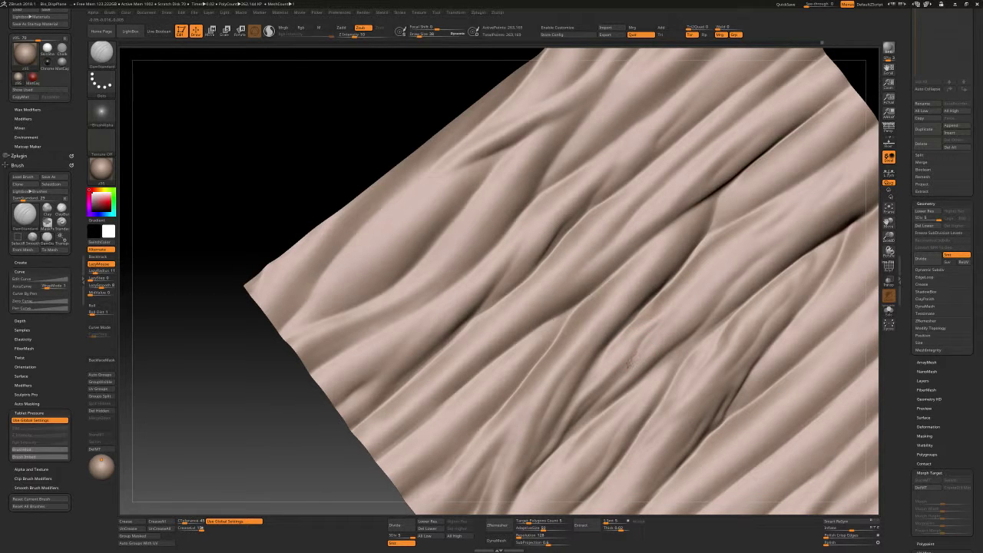
pyautogui.moveTo(623, 368)
pyautogui.mouseDown(button='right')
pyautogui.moveTo(628, 322)
pyautogui.moveTo(691, 279)
pyautogui.moveTo(691, 246)
pyautogui.moveTo(682, 305)
pyautogui.moveTo(649, 278)
pyautogui.moveTo(641, 251)
pyautogui.moveTo(634, 319)
pyautogui.mouseUp(button='right')
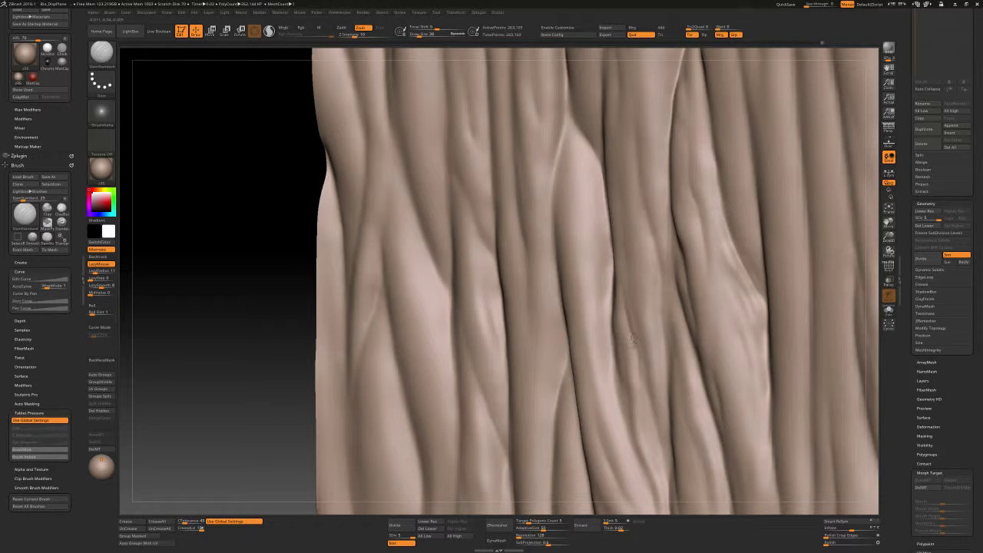
pyautogui.moveTo(637, 358); pyautogui.dragTo(633, 301, button='right')
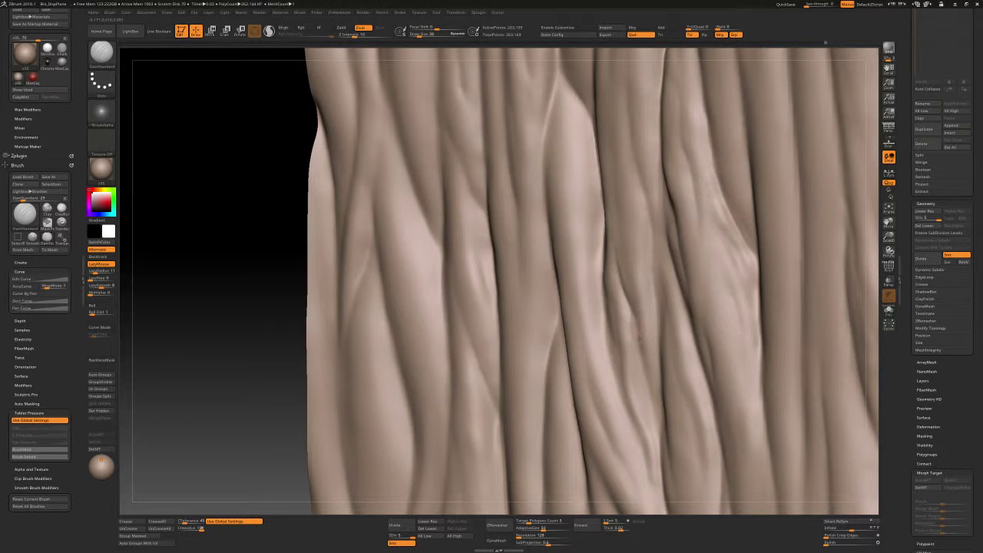
pyautogui.moveTo(642, 313); pyautogui.dragTo(630, 275, button='right')
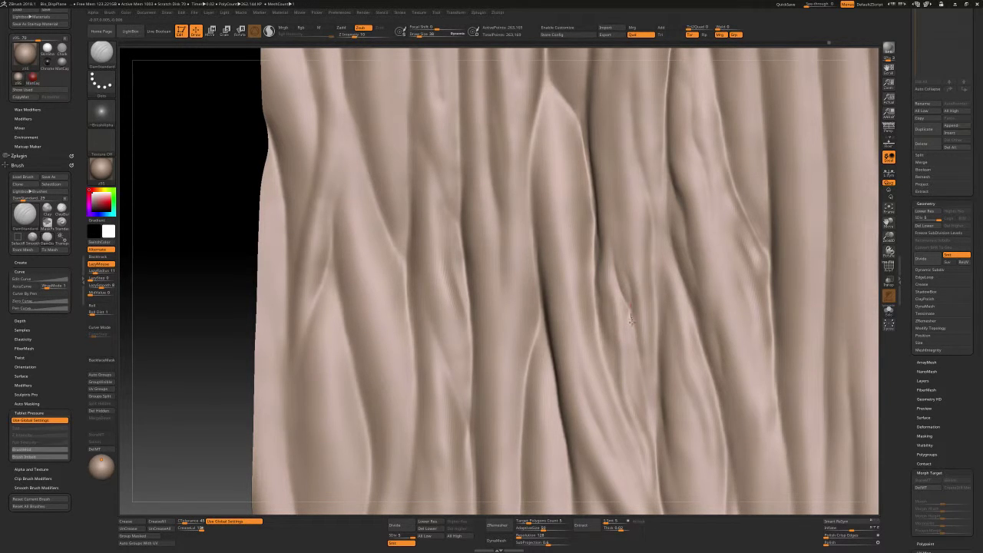
pyautogui.moveTo(630, 318)
pyautogui.mouseDown(button='right')
pyautogui.moveTo(634, 283)
pyautogui.moveTo(607, 263)
pyautogui.moveTo(610, 329)
pyautogui.moveTo(576, 292)
pyautogui.mouseUp(button='right')
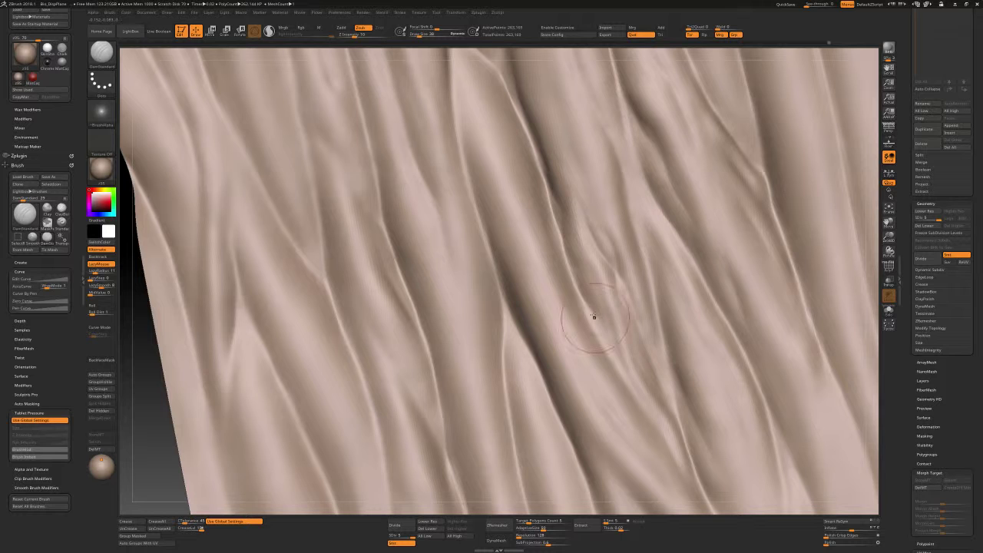
pyautogui.press('f')
pyautogui.moveTo(598, 226)
pyautogui.mouseDown(button='right')
pyautogui.moveTo(655, 262)
pyautogui.moveTo(625, 270)
pyautogui.mouseUp(button='right')
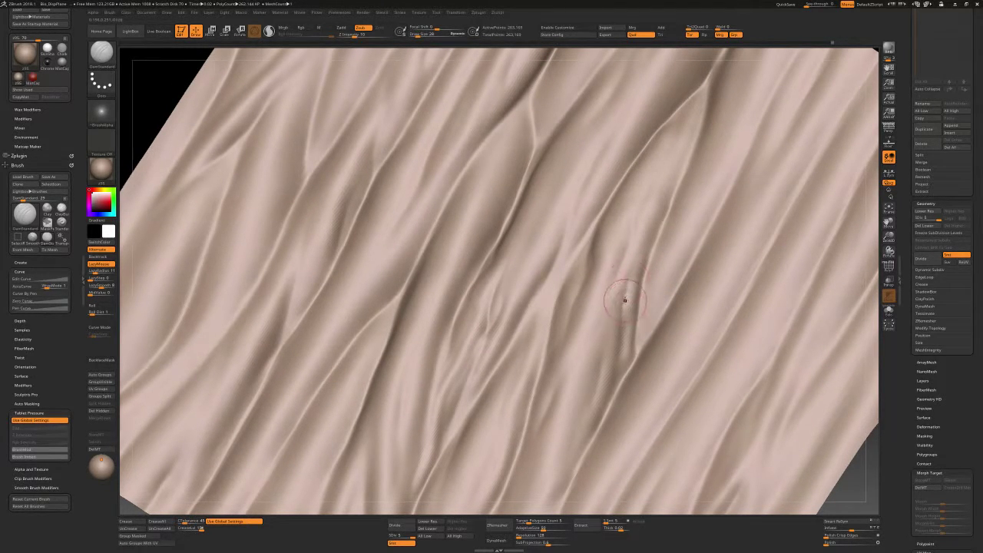
pyautogui.moveTo(622, 323)
pyautogui.mouseDown(button='right')
pyautogui.moveTo(628, 356)
pyautogui.moveTo(623, 268)
pyautogui.moveTo(713, 259)
pyautogui.mouseUp(button='right')
pyautogui.moveTo(639, 307)
pyautogui.mouseDown(button='right')
pyautogui.moveTo(673, 330)
pyautogui.moveTo(616, 419)
pyautogui.mouseUp(button='right')
pyautogui.keyDown('alt'); pyautogui.moveTo(621, 343); pyautogui.dragTo(654, 361, button='right'); pyautogui.keyUp('alt')
# Enlarge the brush to size 45 and tilt the plane toward the diagonal wrinkles
pyautogui.moveTo(615, 317); pyautogui.dragTo(637, 312, button='right')
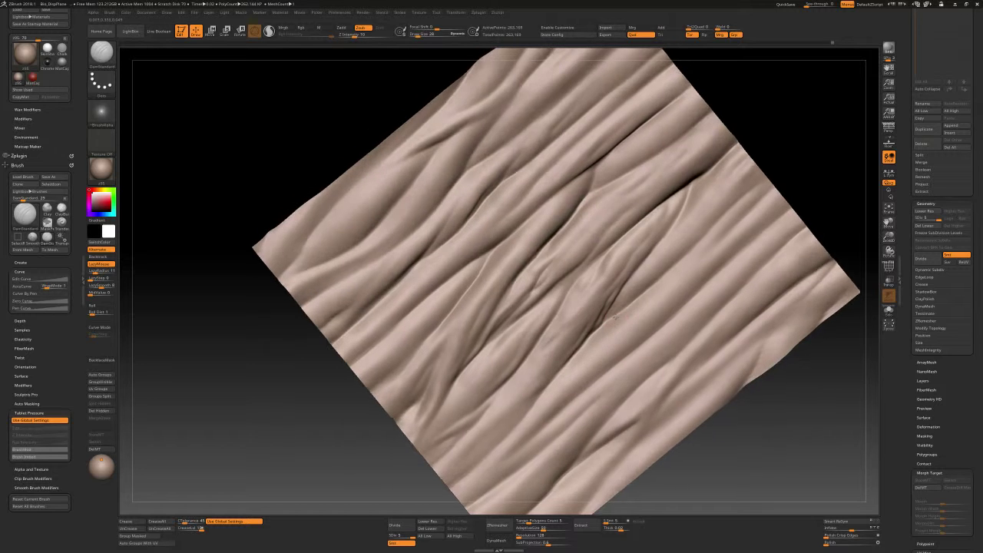
pyautogui.press(']')
pyautogui.press(']')
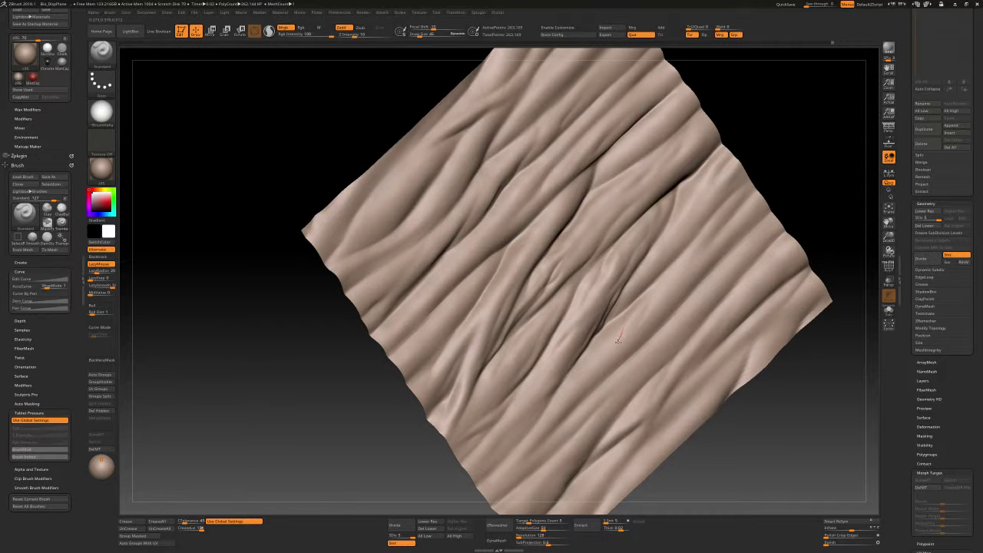
pyautogui.moveTo(617, 340); pyautogui.dragTo(628, 325, button='right')
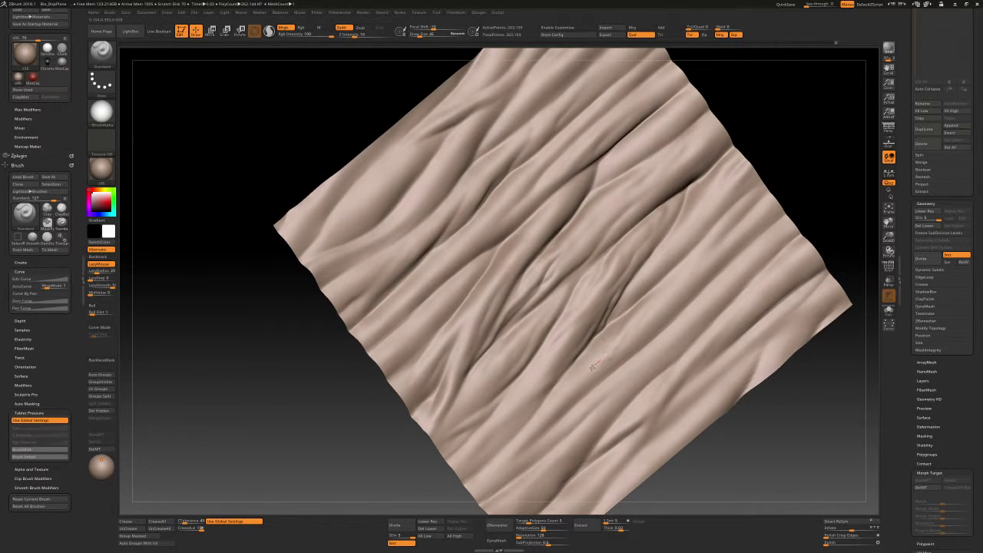
pyautogui.moveTo(593, 372); pyautogui.dragTo(668, 277, button='right')
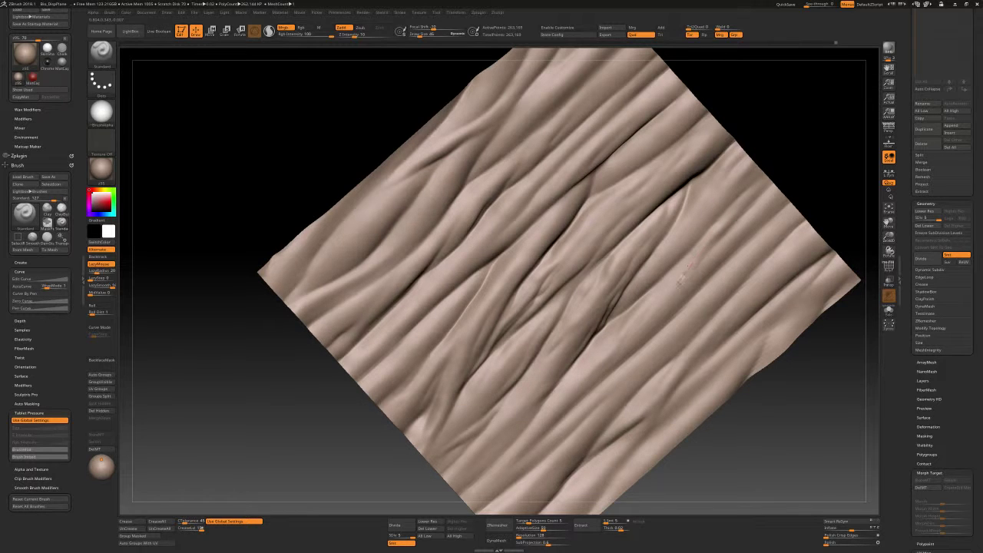
pyautogui.moveTo(677, 281)
pyautogui.mouseDown(button='right')
pyautogui.moveTo(682, 260)
pyautogui.moveTo(676, 284)
pyautogui.mouseUp(button='right')
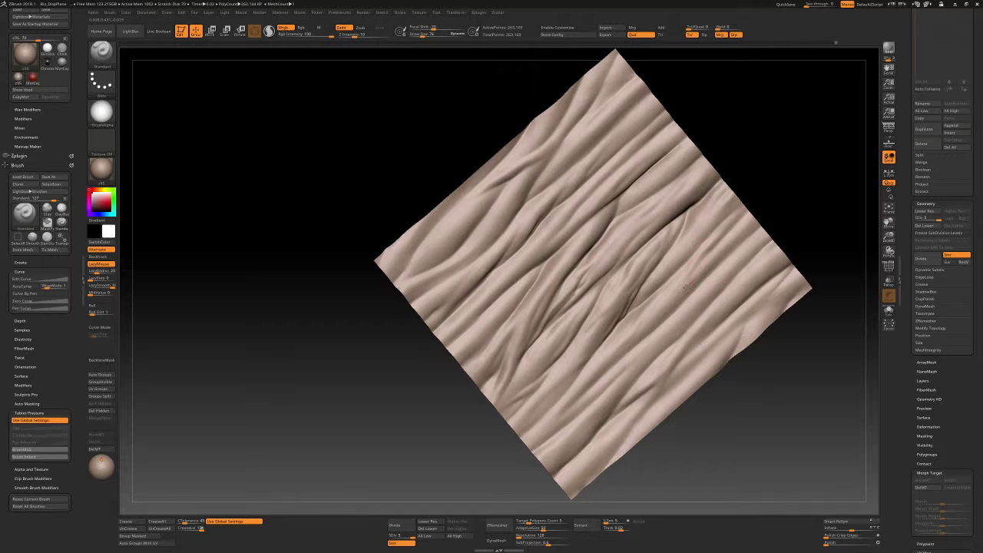
pyautogui.moveTo(657, 308); pyautogui.dragTo(661, 311, button='right')
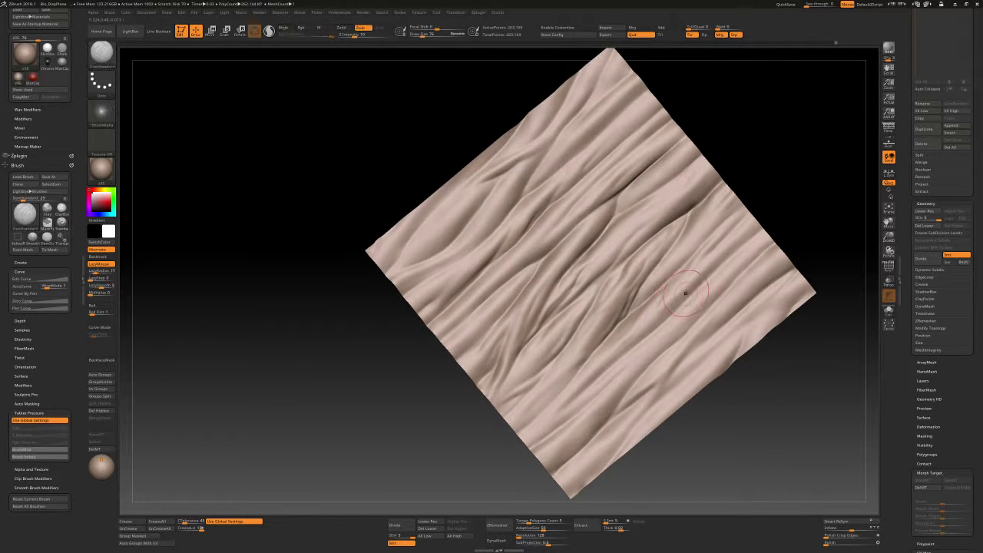
# Deepen the diagonal wrinkles with the DamStandard brush
pyautogui.press('b')
pyautogui.press('d')
pyautogui.press('s')
pyautogui.scroll(2, 664, 314)
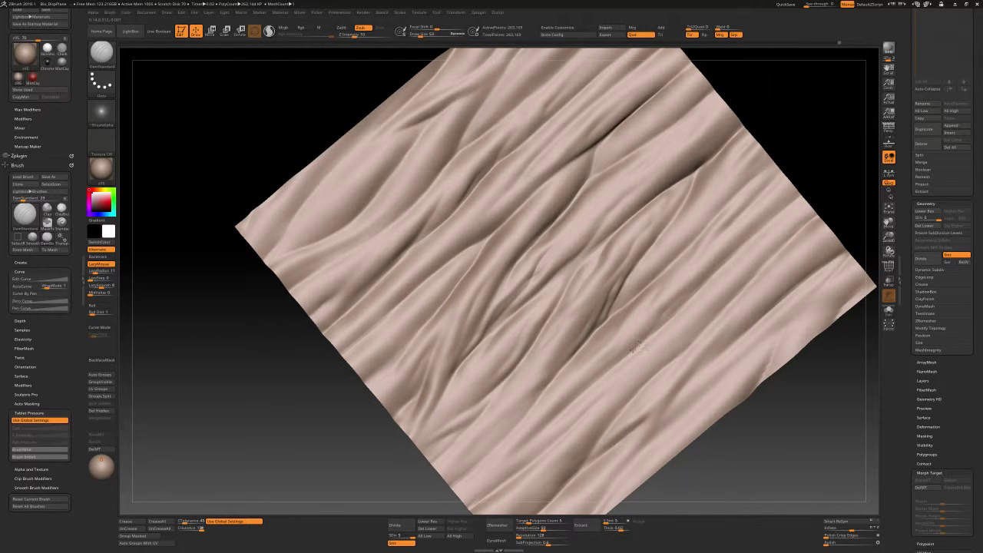
pyautogui.keyDown('alt'); pyautogui.moveTo(622, 357); pyautogui.dragTo(641, 307, button='right'); pyautogui.keyUp('alt')
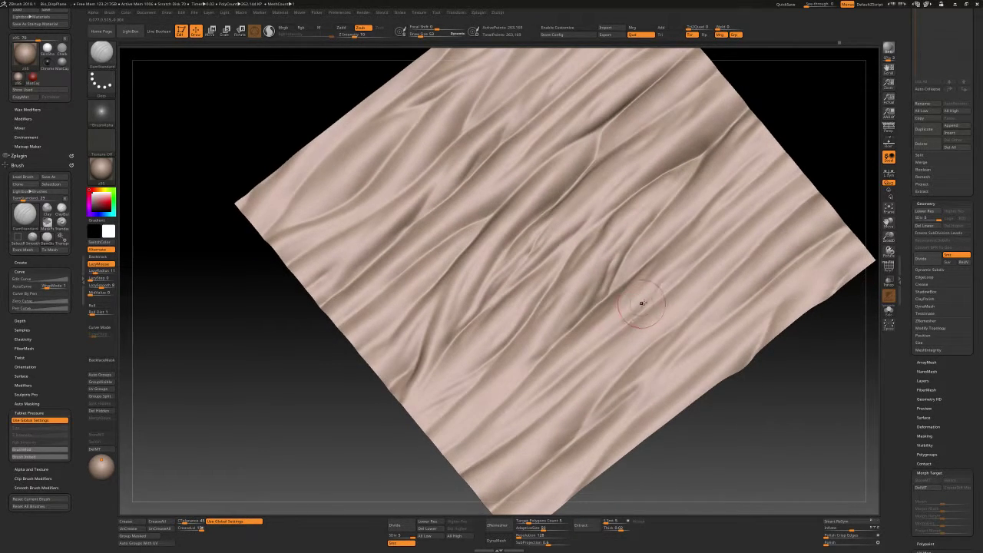
# Rework the wrinkles, alternating Standard and DamStandard and reverting an unwanted stroke
pyautogui.press('b')
pyautogui.press('s')
pyautogui.press('t')
pyautogui.hotkey('ctrl', 'shift', 'z')
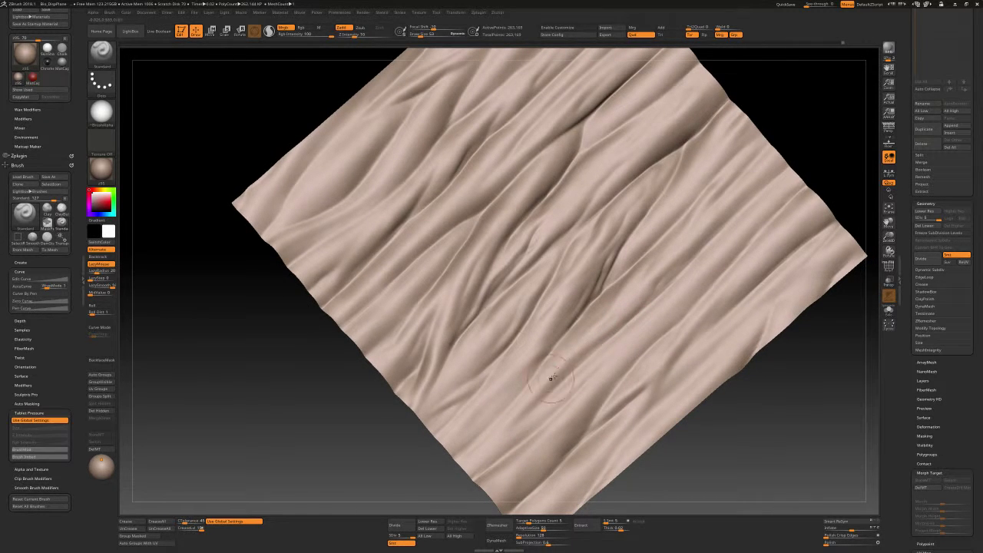
pyautogui.press('b')
pyautogui.press('d')
pyautogui.press('s')
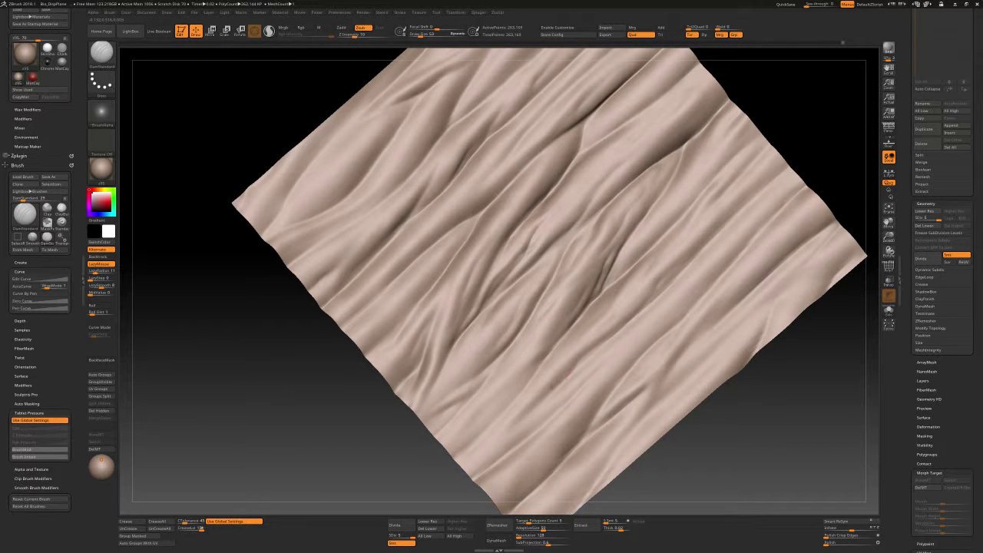
pyautogui.press('b')
pyautogui.press('s')
pyautogui.press('t')
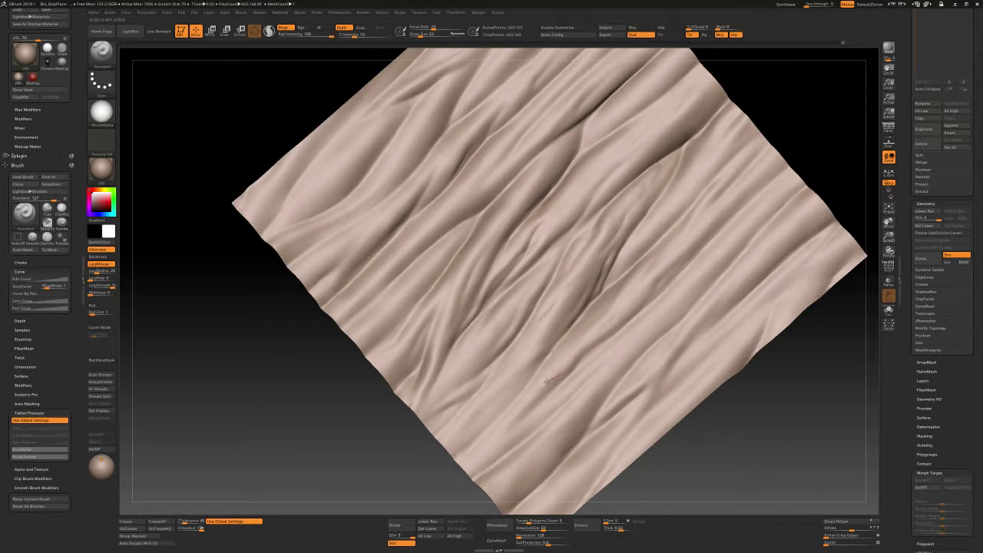
# Orbit and zoom in to inspect the cloth's wrinkles and shading
pyautogui.moveTo(566, 364)
pyautogui.mouseDown(button='right')
pyautogui.moveTo(569, 331)
pyautogui.moveTo(594, 301)
pyautogui.mouseUp(button='right')
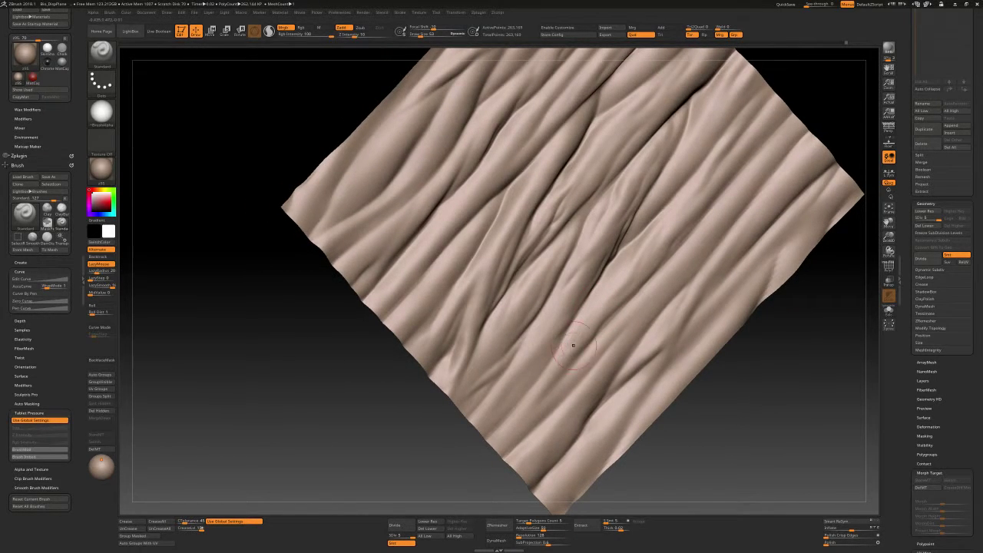
pyautogui.moveTo(573, 346); pyautogui.dragTo(580, 330, button='right')
pyautogui.moveTo(557, 369)
pyautogui.mouseDown(button='right')
pyautogui.moveTo(577, 357)
pyautogui.moveTo(568, 340)
pyautogui.mouseUp(button='right')
pyautogui.moveTo(545, 388); pyautogui.dragTo(576, 345, button='right')
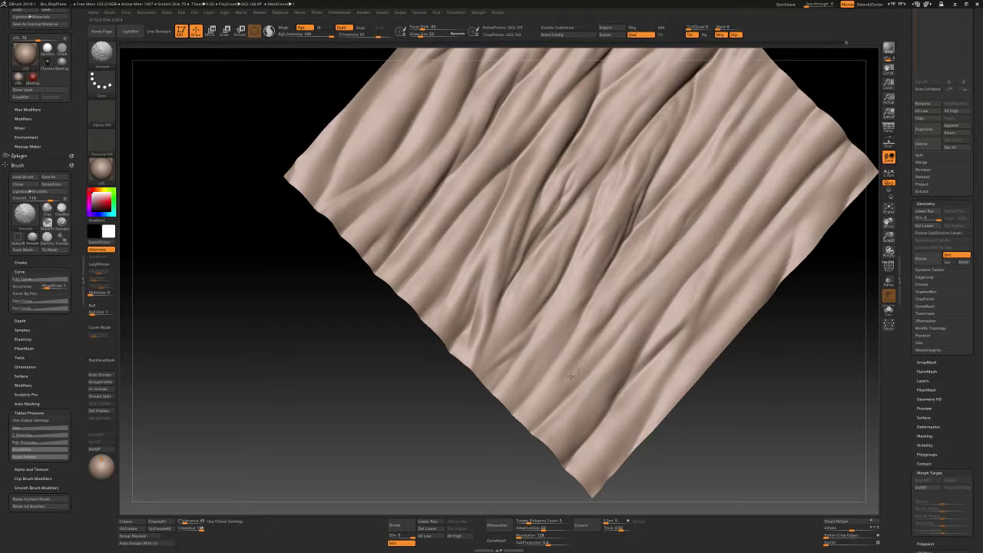
pyautogui.moveTo(569, 377)
pyautogui.mouseDown(button='right')
pyautogui.moveTo(518, 238)
pyautogui.moveTo(559, 220)
pyautogui.mouseUp(button='right')
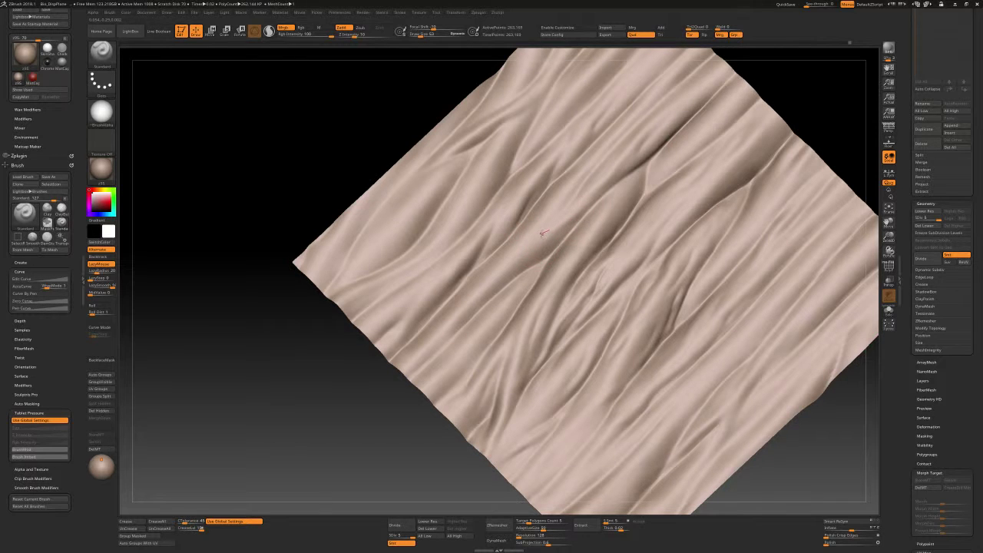
# Try a crease with a slightly larger DamStandard brush, then undo it
pyautogui.press('b')
pyautogui.press('d')
pyautogui.press('s')
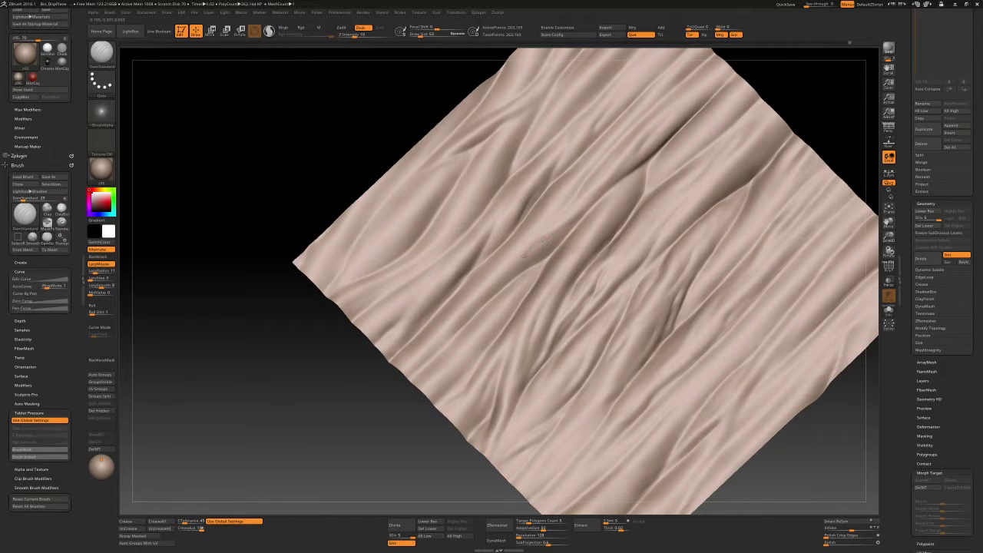
pyautogui.press(']')
pyautogui.hotkey('ctrl', 'z')
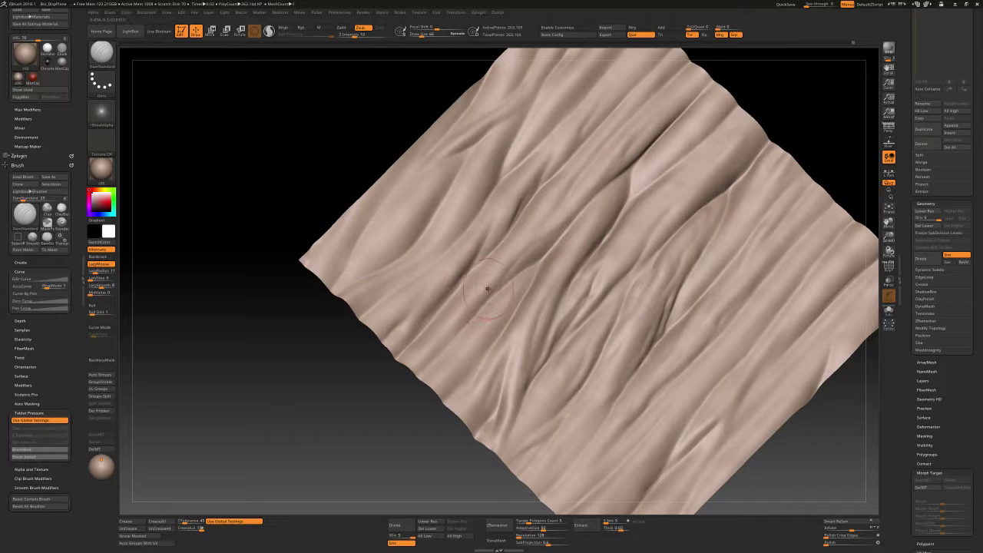
# Undo several recent strokes to restore an earlier cloth state
pyautogui.press('b')
pyautogui.press('s')
pyautogui.press('t')
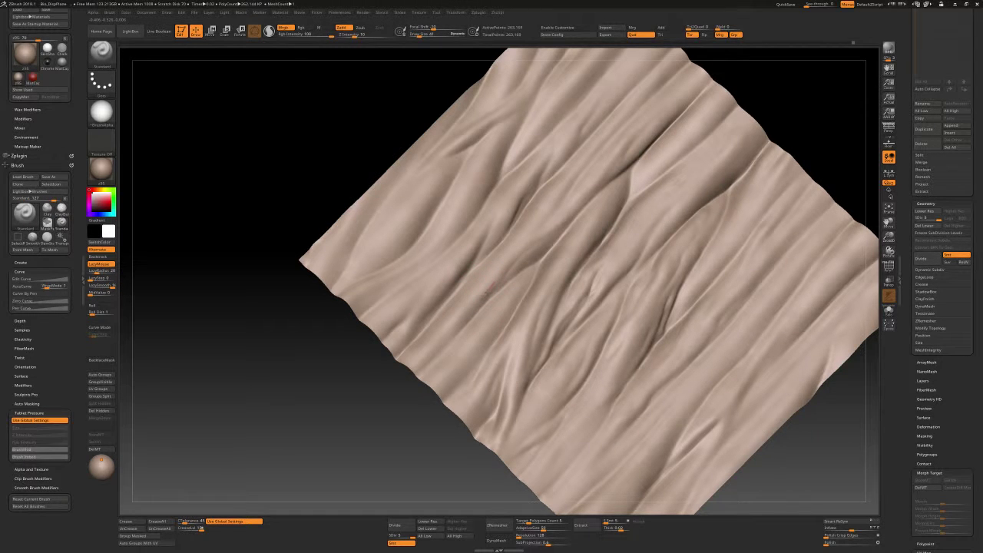
pyautogui.hotkey('ctrl', 'z')
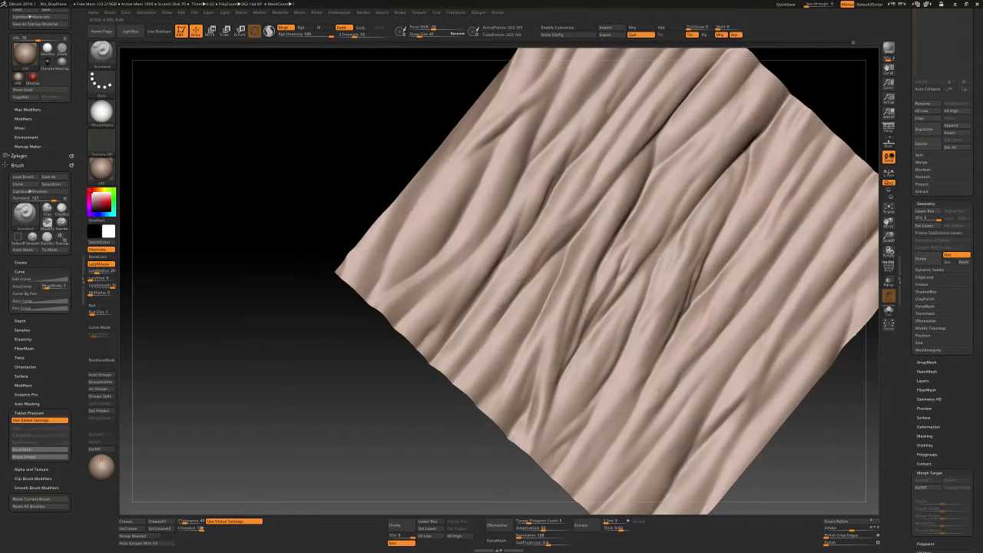
pyautogui.hotkey('ctrl', 'z')
pyautogui.hotkey('ctrl', 'z')
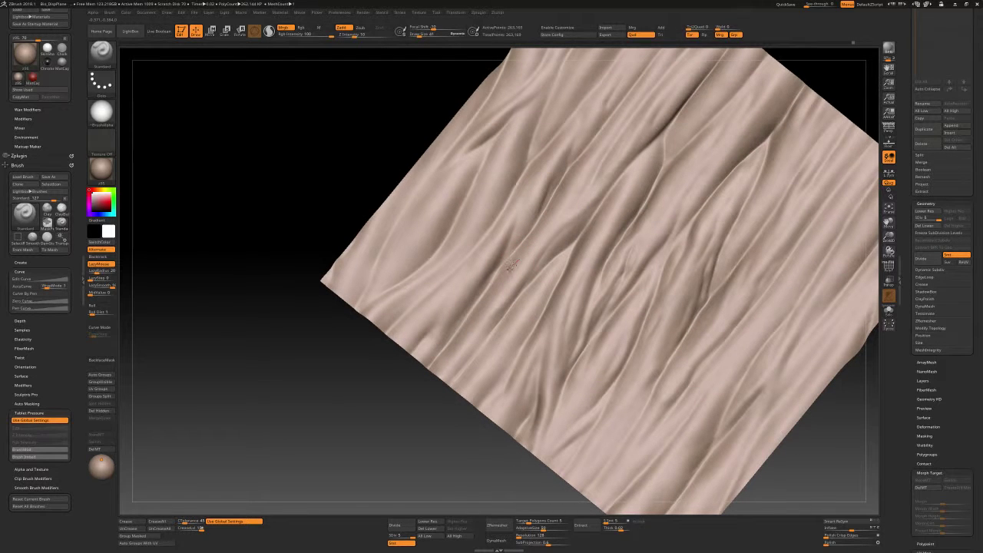
pyautogui.hotkey('ctrl', 'z')
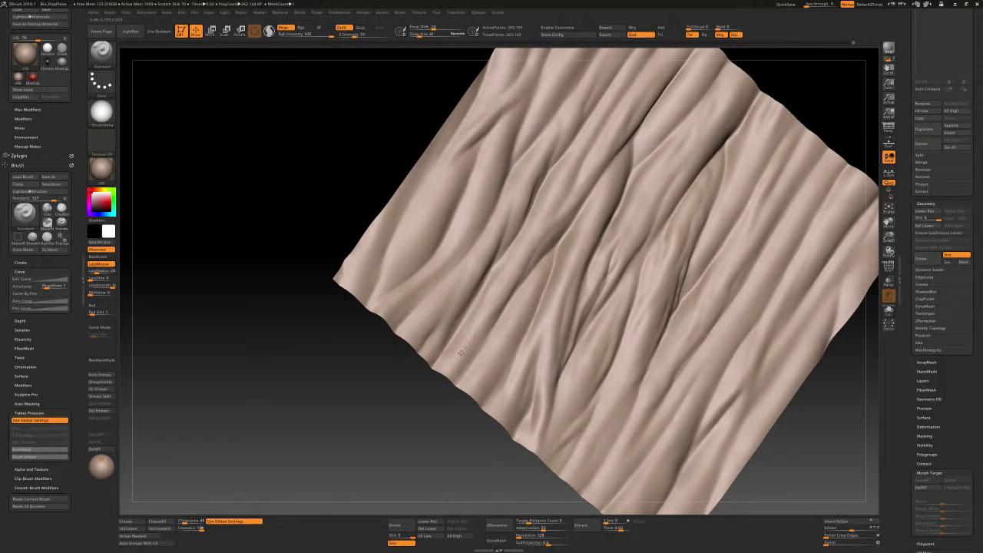
pyautogui.hotkey('ctrl', 'z')
pyautogui.hotkey('ctrl', 'z')
pyautogui.press('b')
pyautogui.press('d')
pyautogui.press('s')
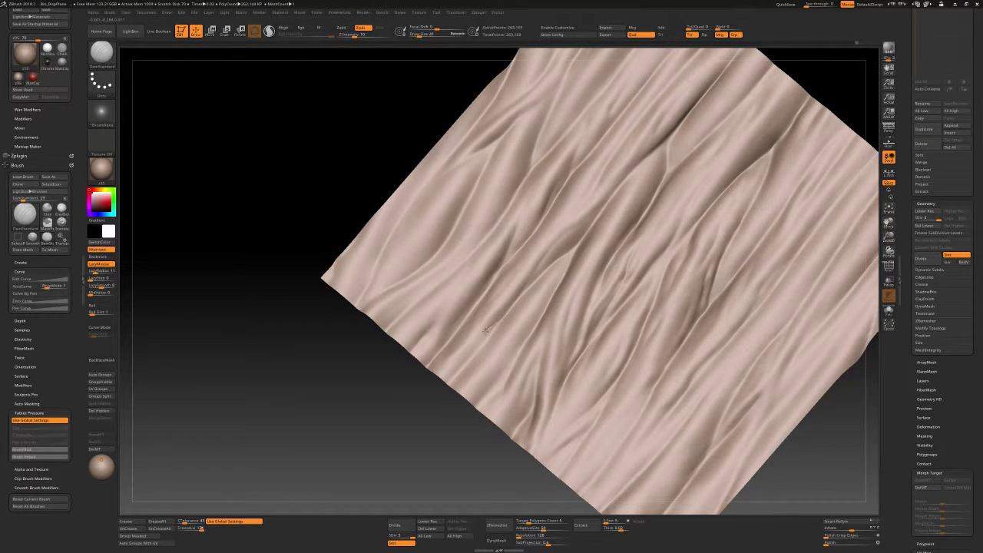
pyautogui.moveTo(469, 356)
pyautogui.keyDown('ctrl'); pyautogui.mouseDown(button='right')
pyautogui.moveTo(590, 277)
pyautogui.moveTo(669, 268)
pyautogui.moveTo(566, 314)
pyautogui.moveTo(594, 288)
pyautogui.mouseUp(button='right'); pyautogui.keyUp('ctrl')
# Turn off LazyMouse and carve sharper diagonal creases with DamStandard
pyautogui.press('b')
pyautogui.press('s')
pyautogui.press('t')
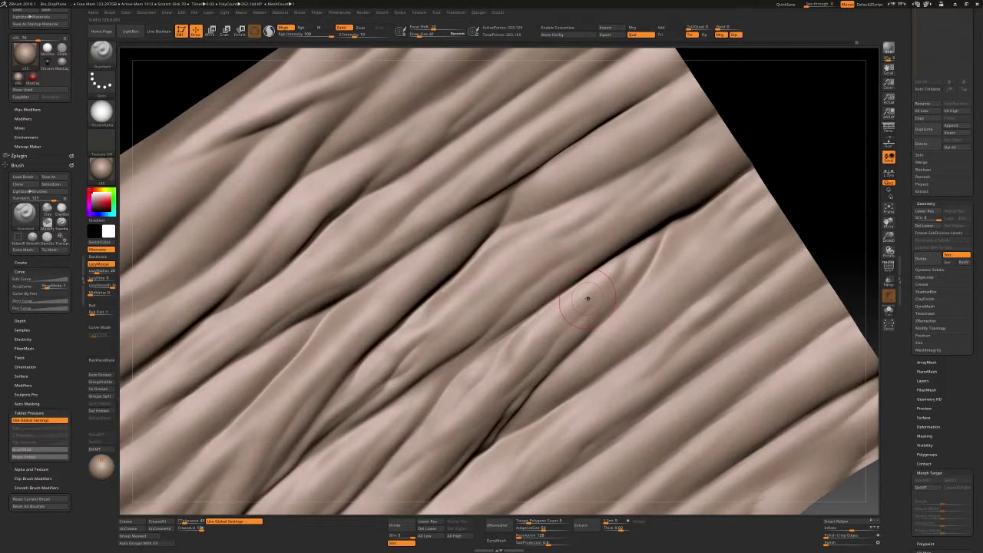
pyautogui.press('l')
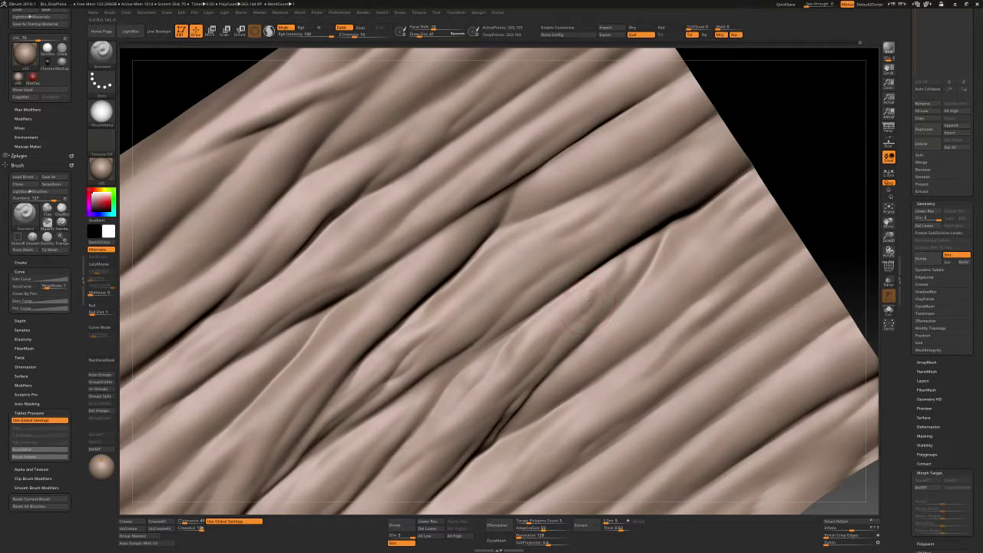
pyautogui.moveTo(596, 285); pyautogui.dragTo(604, 287, button='right')
pyautogui.press('b')
pyautogui.press('d')
pyautogui.press('s')
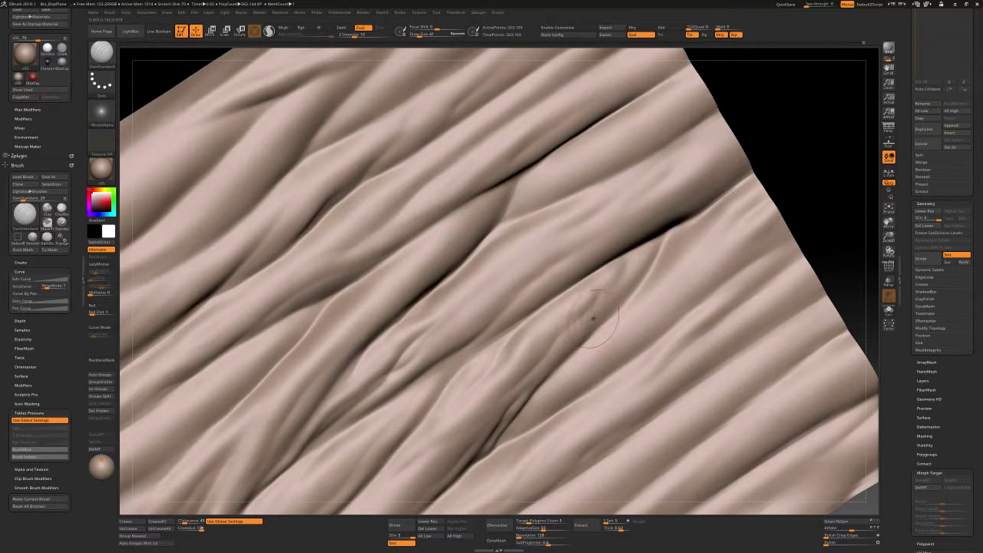
pyautogui.moveTo(603, 290); pyautogui.dragTo(613, 266, button='right')
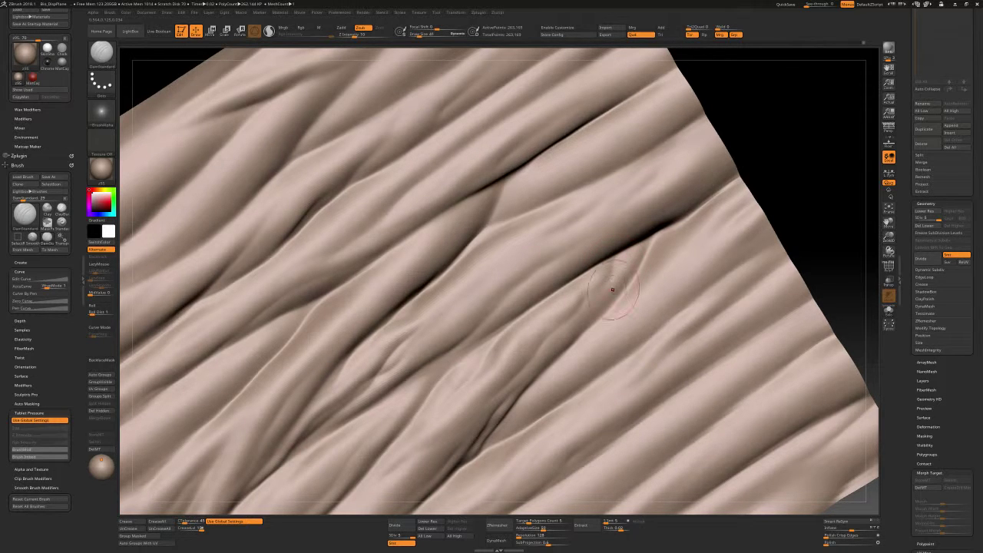
pyautogui.moveTo(612, 289); pyautogui.dragTo(567, 276, button='right')
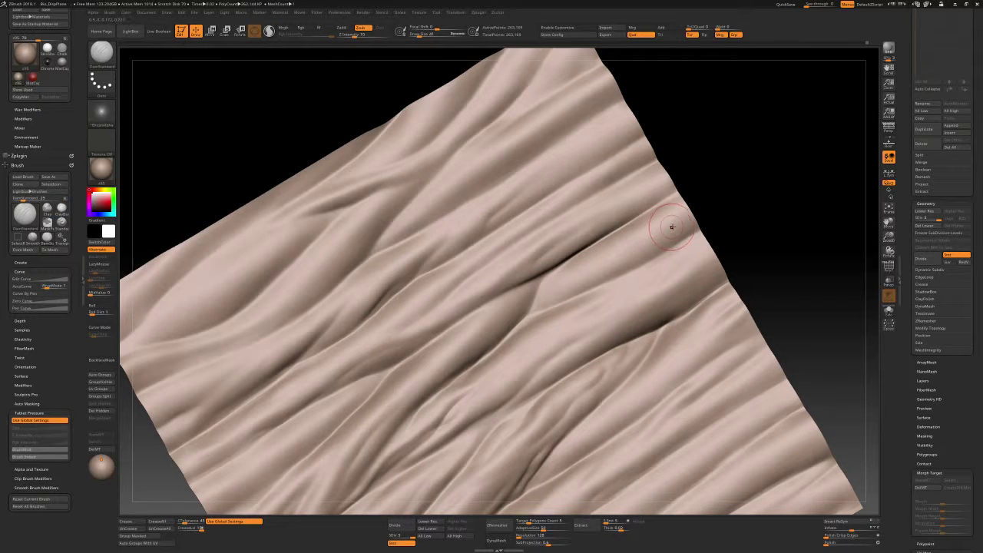
# Refine the soft folds around the creases with Standard, then recarve with DamStandard
pyautogui.press('b')
pyautogui.press('s')
pyautogui.press('t')
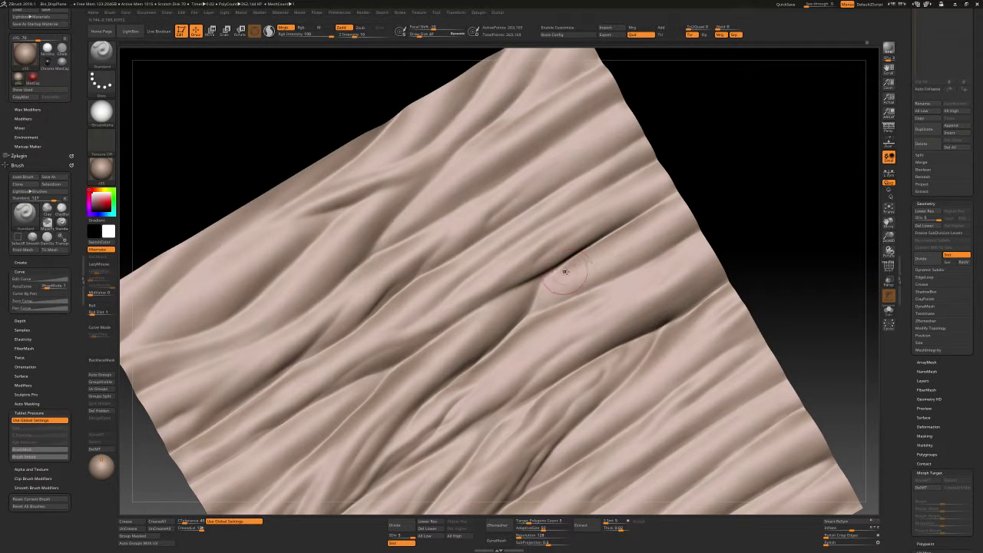
pyautogui.press('b')
pyautogui.press('d')
pyautogui.press('s')
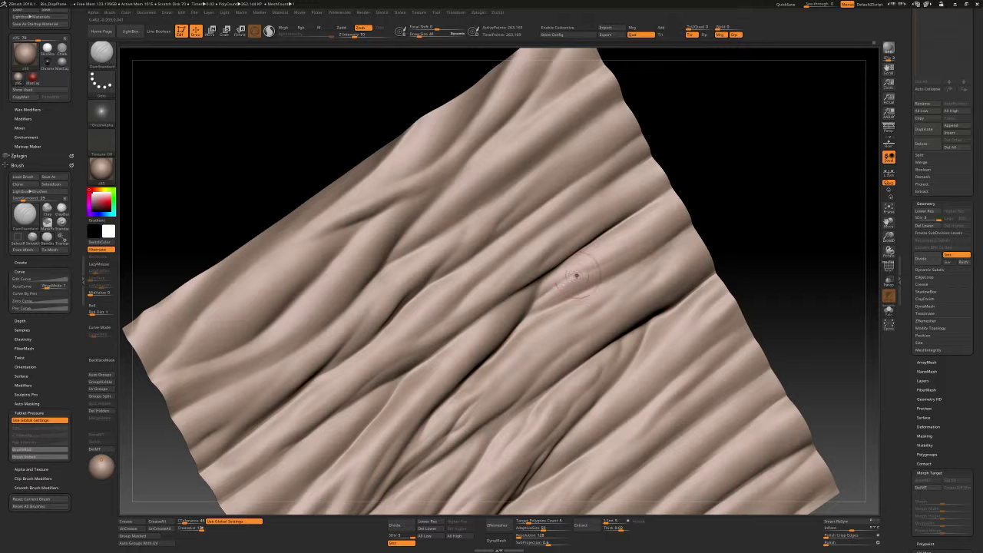
pyautogui.moveTo(576, 275); pyautogui.dragTo(619, 243, button='right')
# Build up folds and cut a darker crease through the centre-right folds
pyautogui.press('b')
pyautogui.press('s')
pyautogui.press('t')
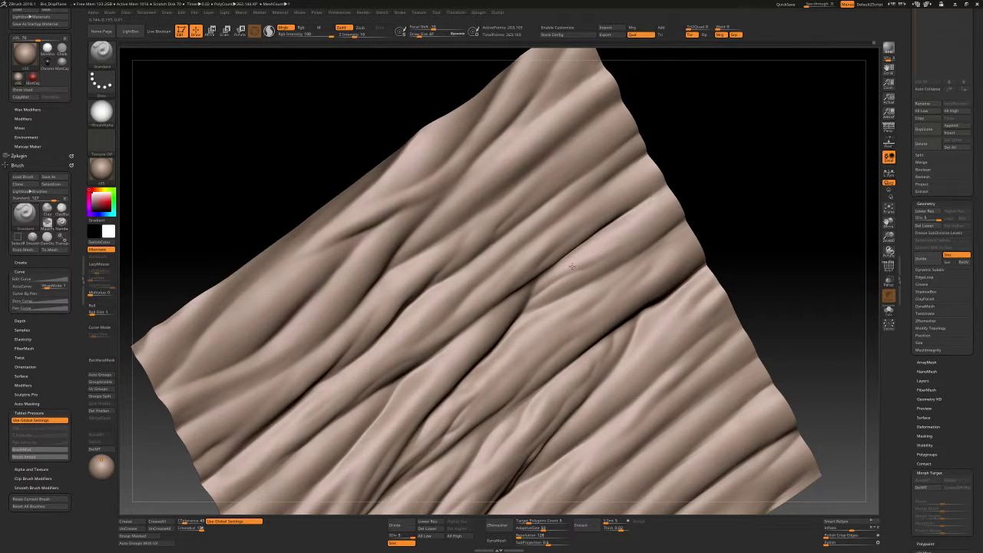
pyautogui.moveTo(552, 278); pyautogui.dragTo(615, 257, button='right')
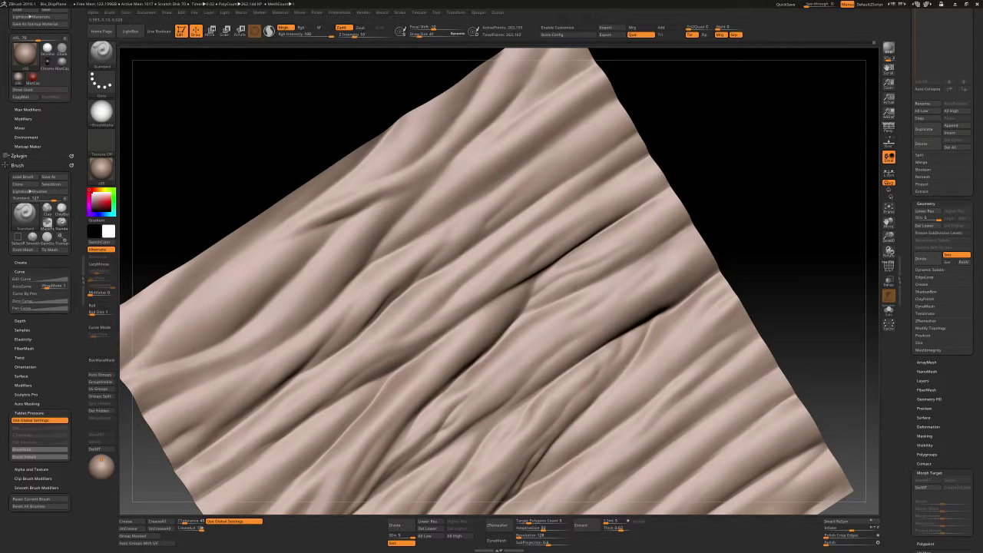
pyautogui.moveTo(640, 246); pyautogui.dragTo(552, 273, button='right')
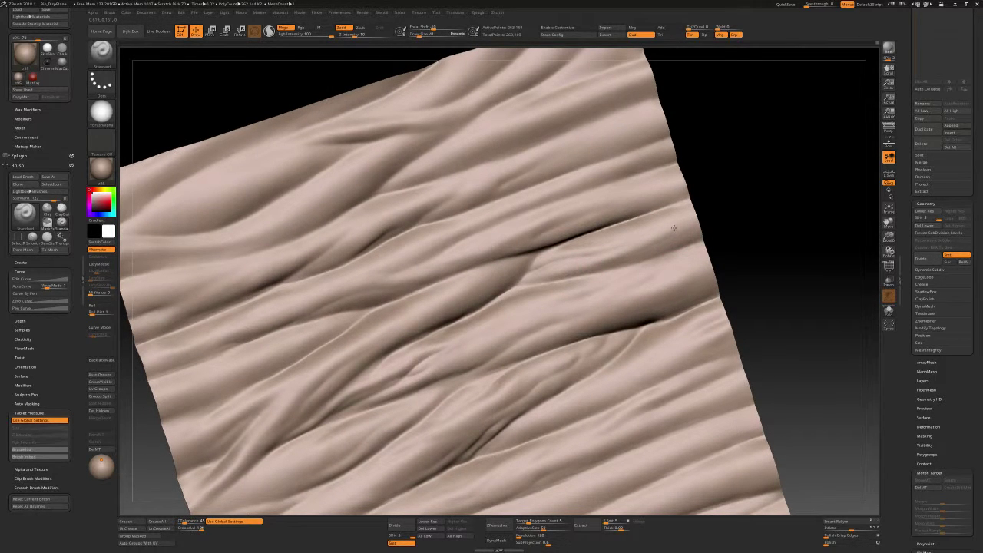
pyautogui.press('b')
pyautogui.press('d')
pyautogui.press('s')
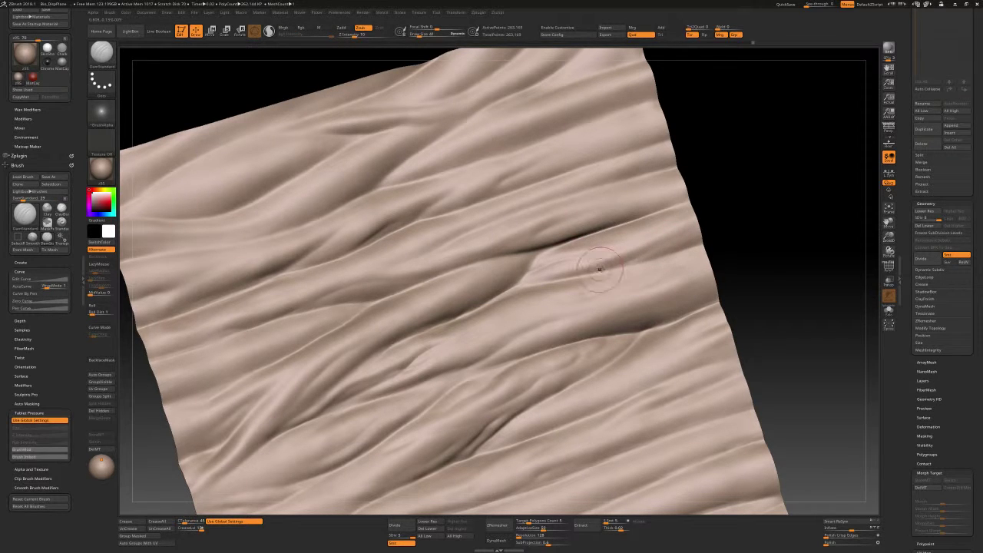
pyautogui.press('b')
pyautogui.press('s')
pyautogui.press('t')
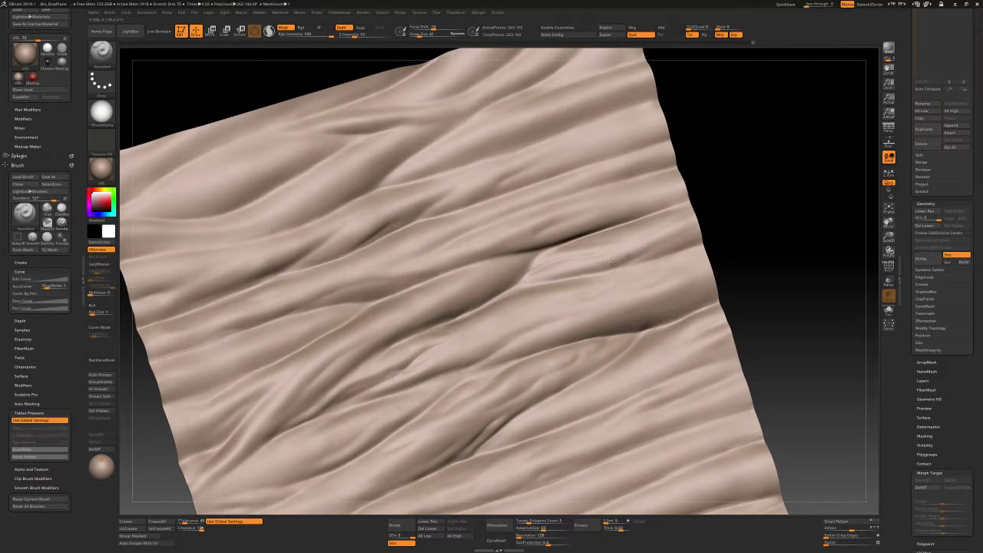
# Touch up creases and folds, then reframe the view to see the whole plane
pyautogui.press('b')
pyautogui.press('d')
pyautogui.press('s')
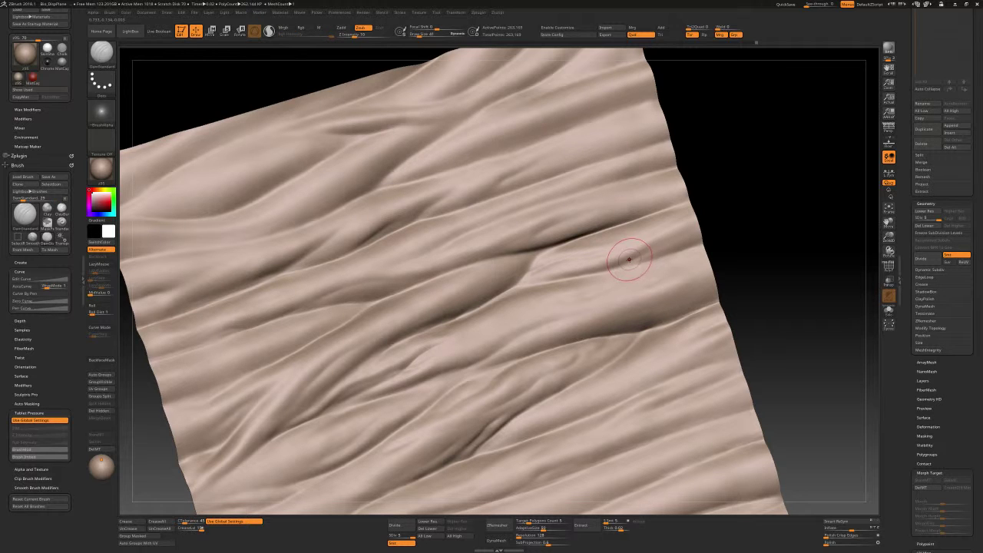
pyautogui.press('b')
pyautogui.press('s')
pyautogui.press('t')
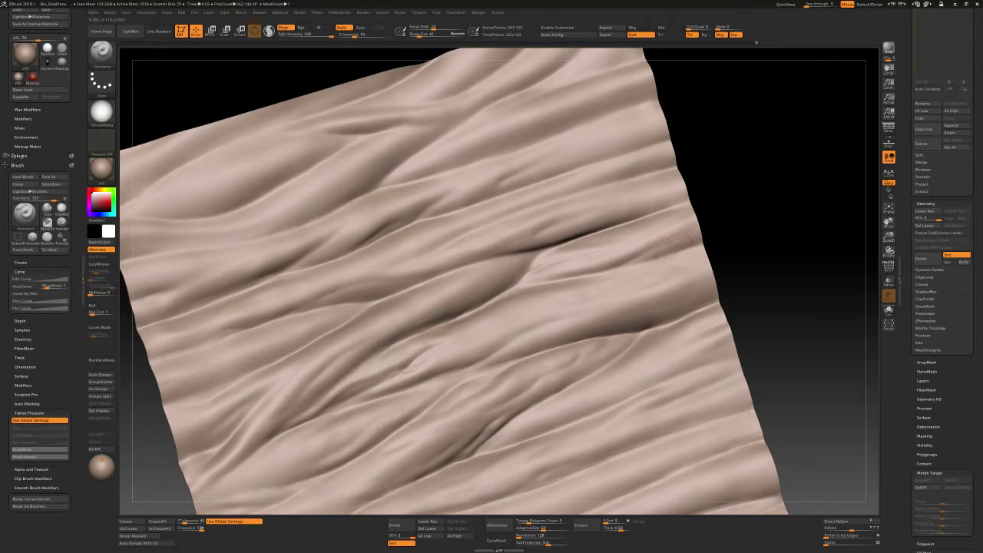
pyautogui.moveTo(704, 235); pyautogui.dragTo(470, 232)
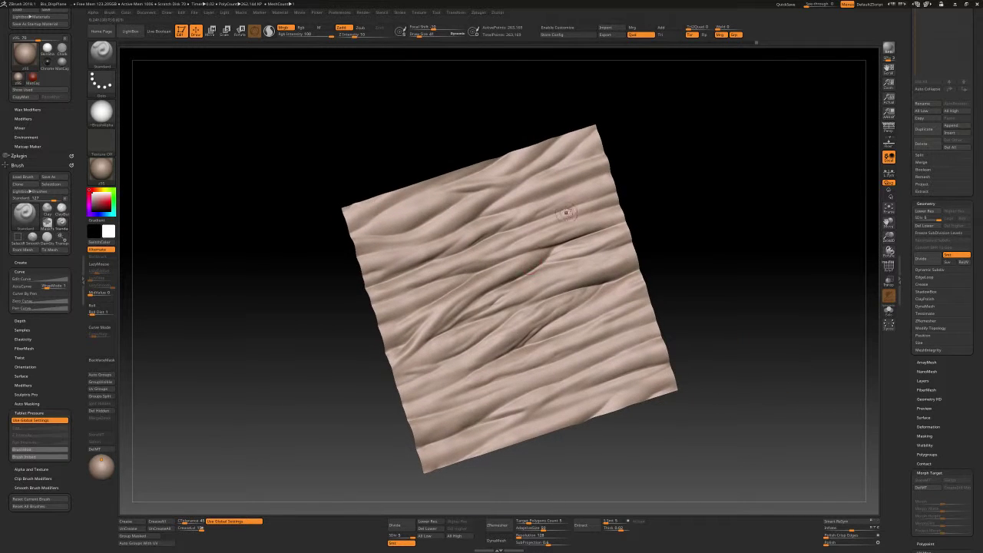
pyautogui.moveTo(565, 213)
pyautogui.mouseDown()
pyautogui.moveTo(572, 233)
pyautogui.moveTo(522, 229)
pyautogui.moveTo(707, 248)
pyautogui.moveTo(634, 227)
pyautogui.mouseUp()
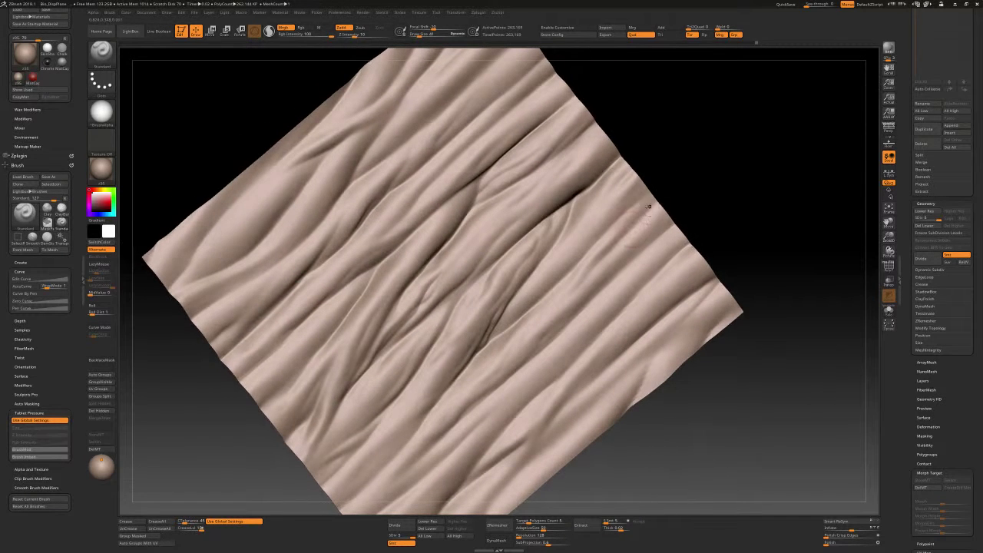
# Carve creases with the DamStandard brush enlarged to size 66
pyautogui.press('b')
pyautogui.press('d')
pyautogui.press('s')
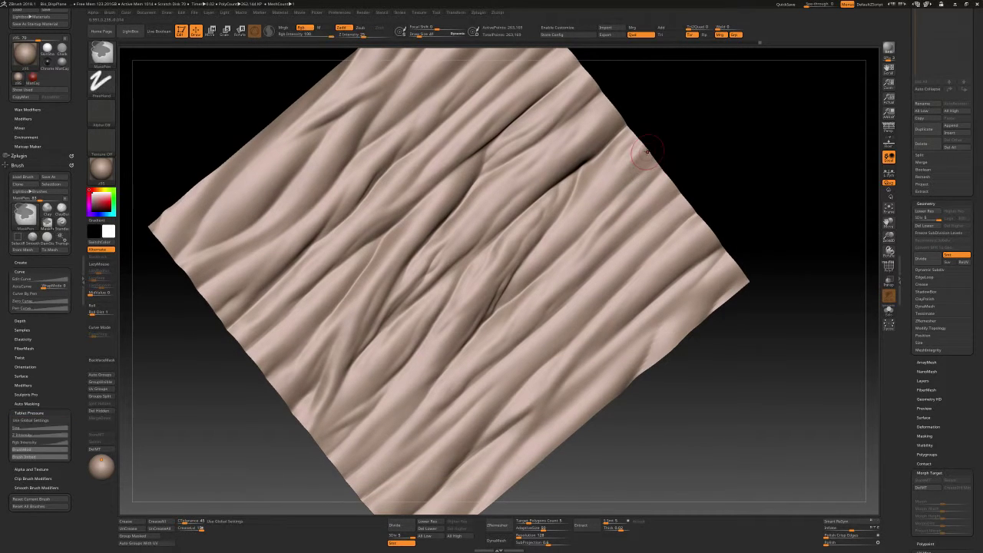
pyautogui.press('s')
pyautogui.moveTo(649, 164); pyautogui.dragTo(663, 165)
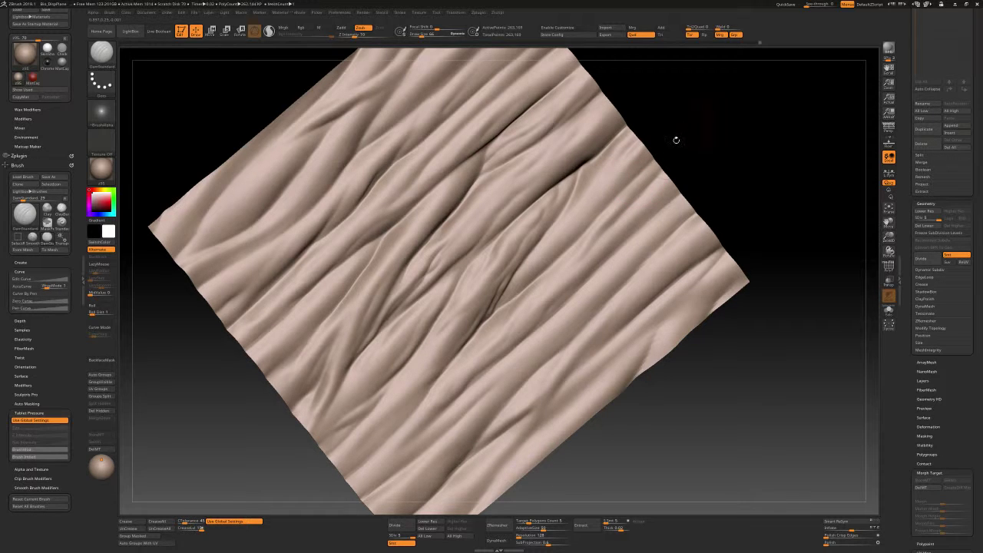
pyautogui.moveTo(676, 139)
pyautogui.mouseDown()
pyautogui.moveTo(680, 158)
pyautogui.moveTo(666, 186)
pyautogui.mouseUp()
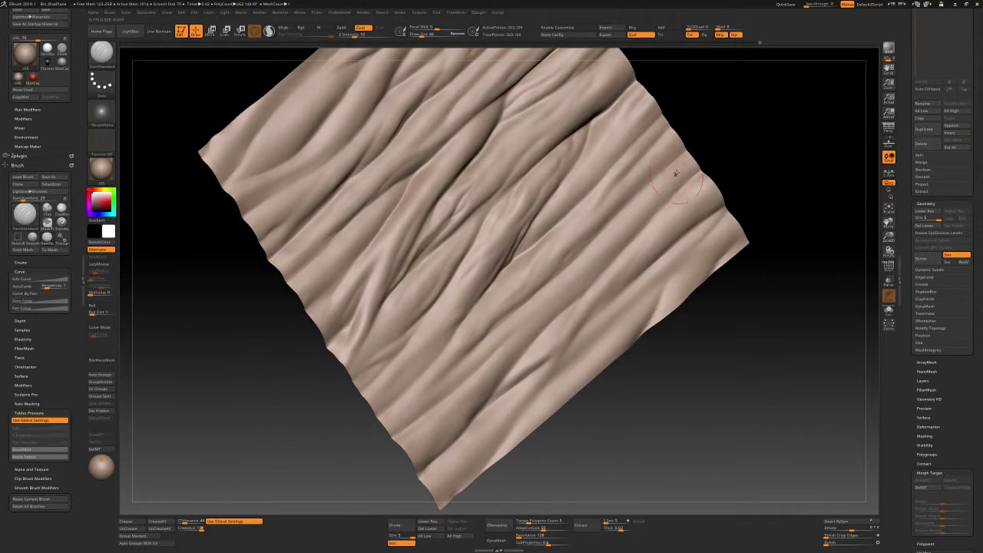
# Build broader raised folds, trying Standard and then a B-S-H brush at a larger size
pyautogui.press('b')
pyautogui.press('s')
pyautogui.press('t')
pyautogui.press('b')
pyautogui.press('s')
pyautogui.press('h')
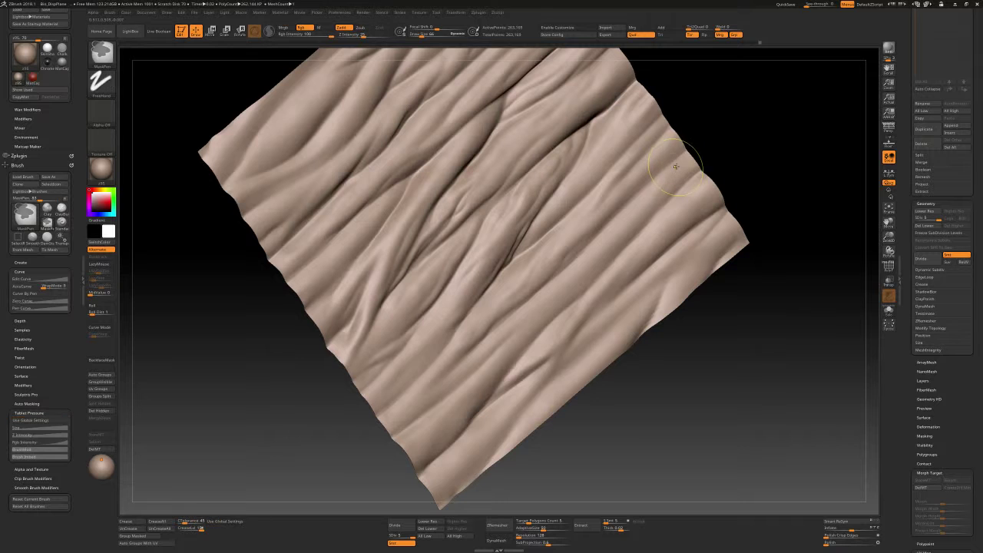
pyautogui.moveTo(649, 196); pyautogui.dragTo(640, 206)
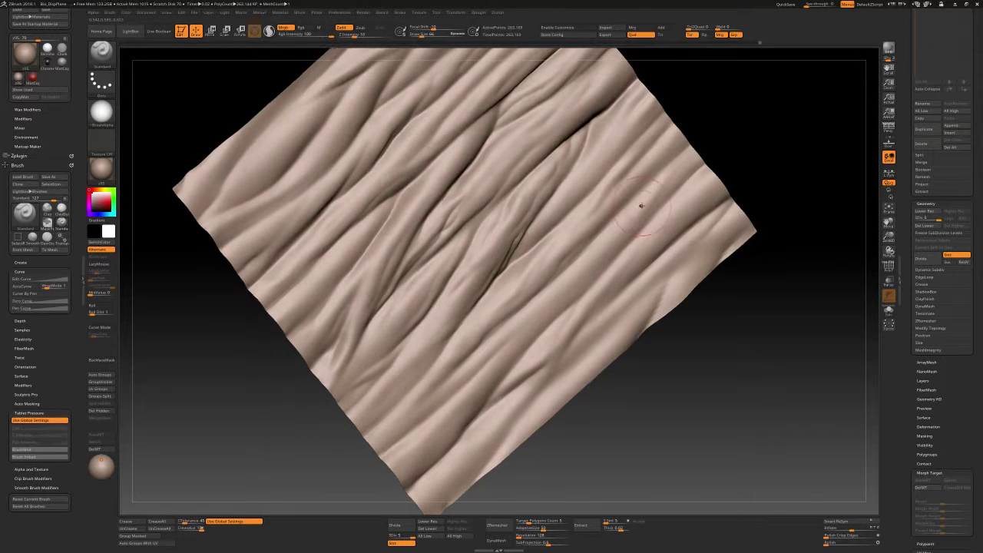
pyautogui.press(']')
pyautogui.press(']')
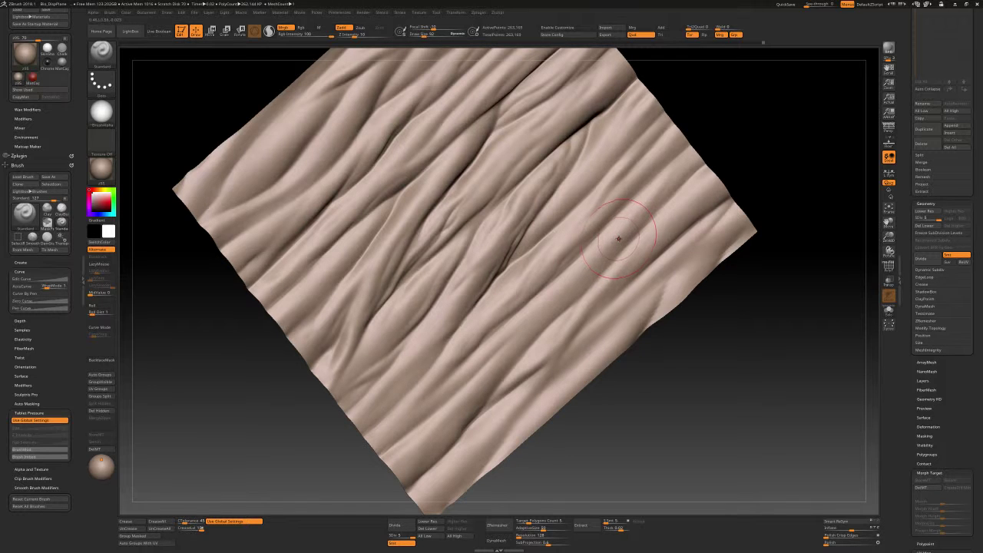
# Carve a crease and build folds, undoing and restoring the latest stroke
pyautogui.press('b')
pyautogui.press('d')
pyautogui.press('s')
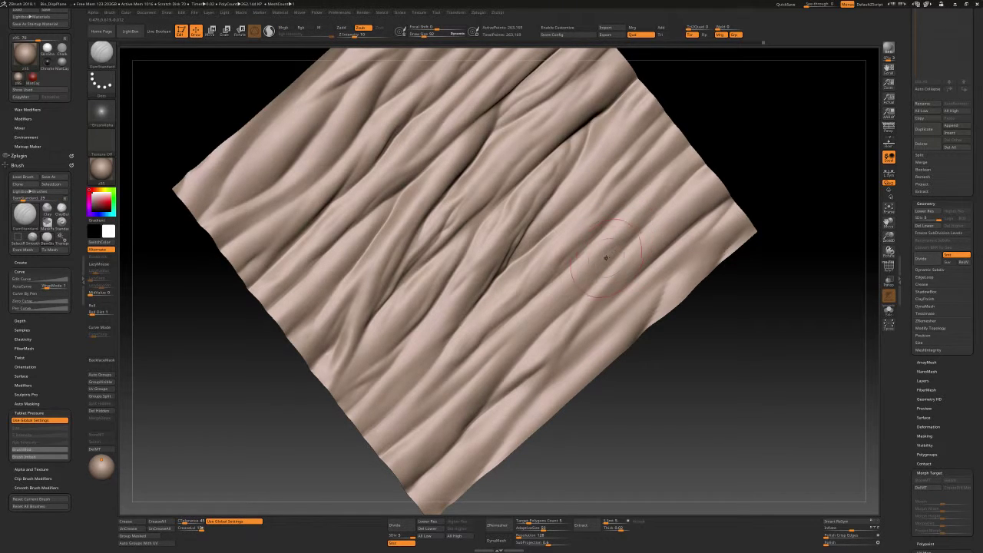
pyautogui.moveTo(607, 254); pyautogui.dragTo(635, 213, button='right')
pyautogui.press('b')
pyautogui.press('s')
pyautogui.press('t')
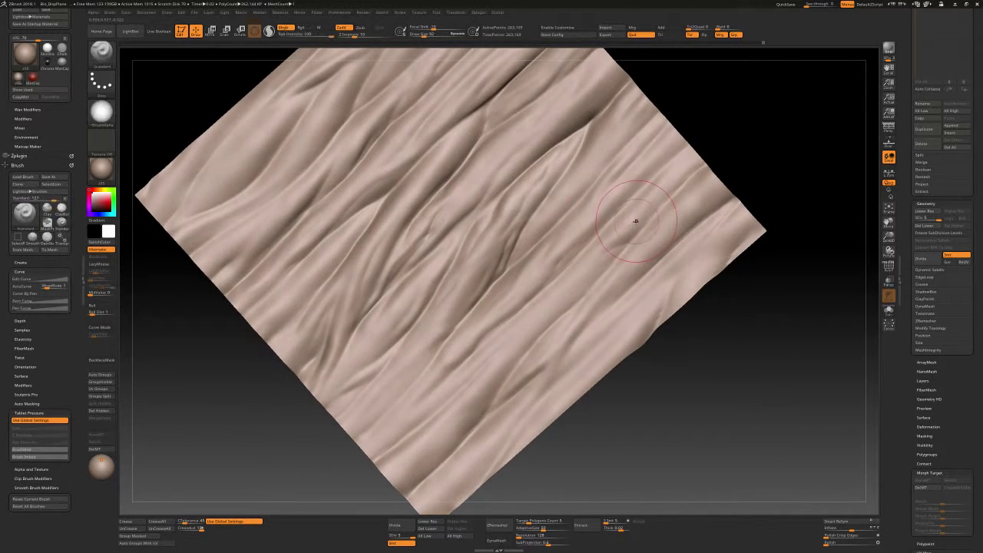
pyautogui.press('d')
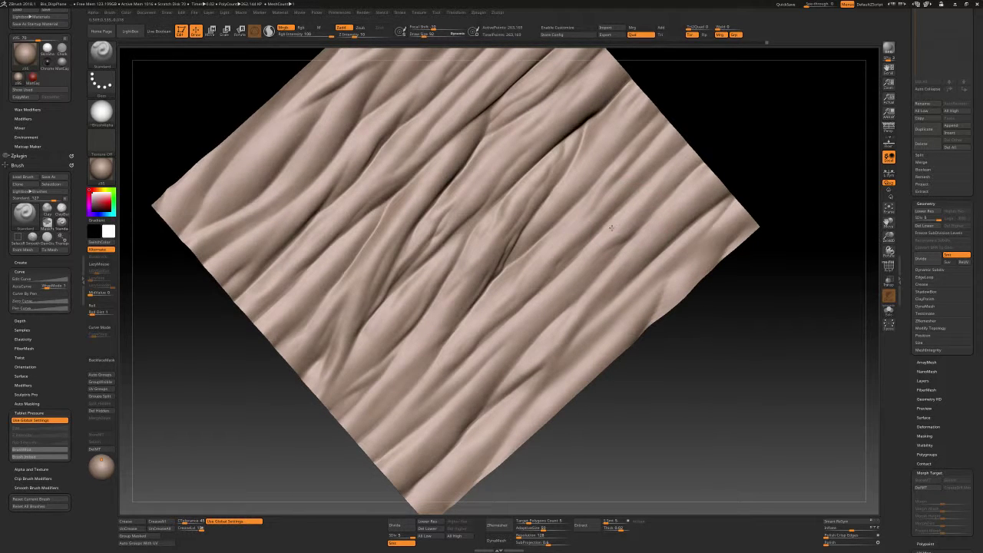
pyautogui.hotkey('shift', 'd')
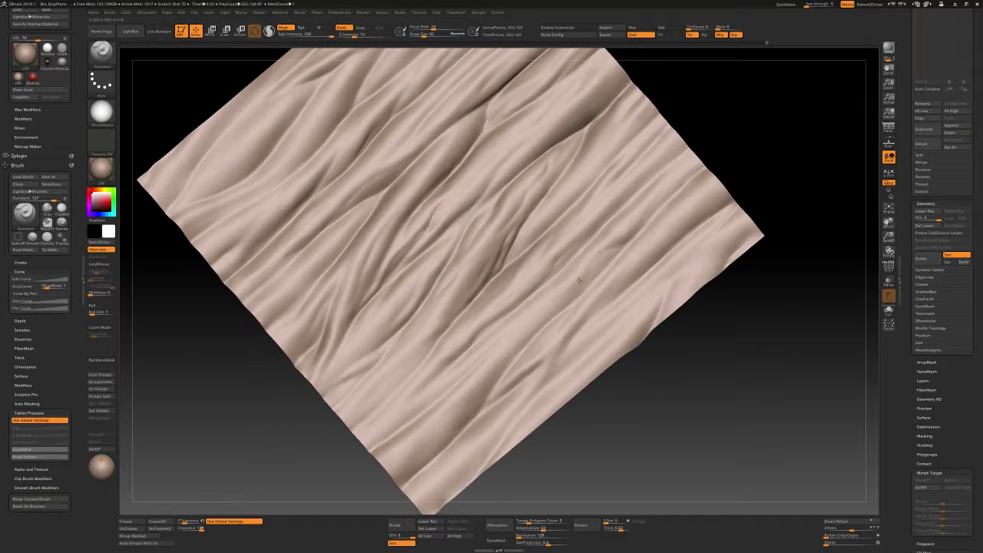
pyautogui.press('d')
# Sharpen a diagonal crease with DamStandard and rebuild the folds with Standard
pyautogui.press('b')
pyautogui.press('d')
pyautogui.press('s')
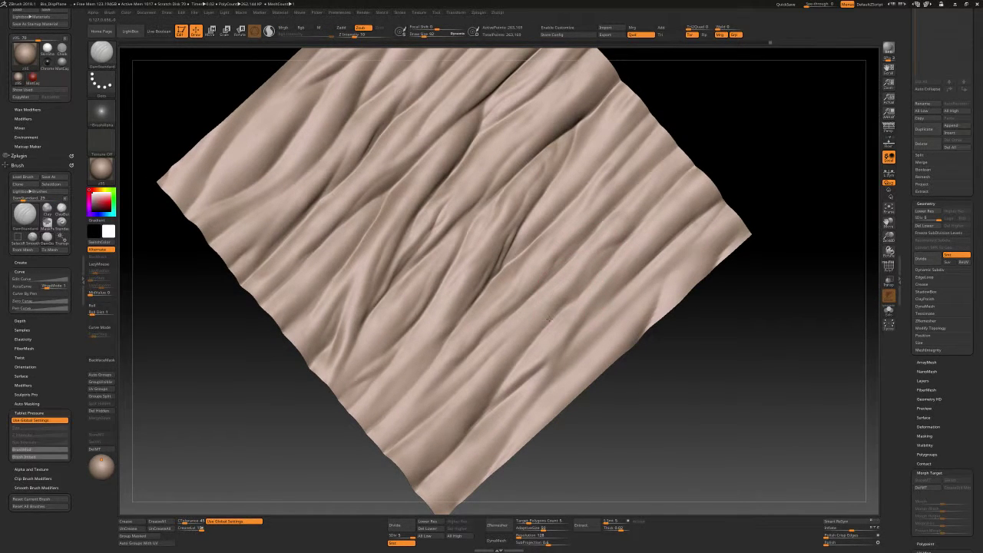
pyautogui.press('b')
pyautogui.press('s')
pyautogui.press('t')
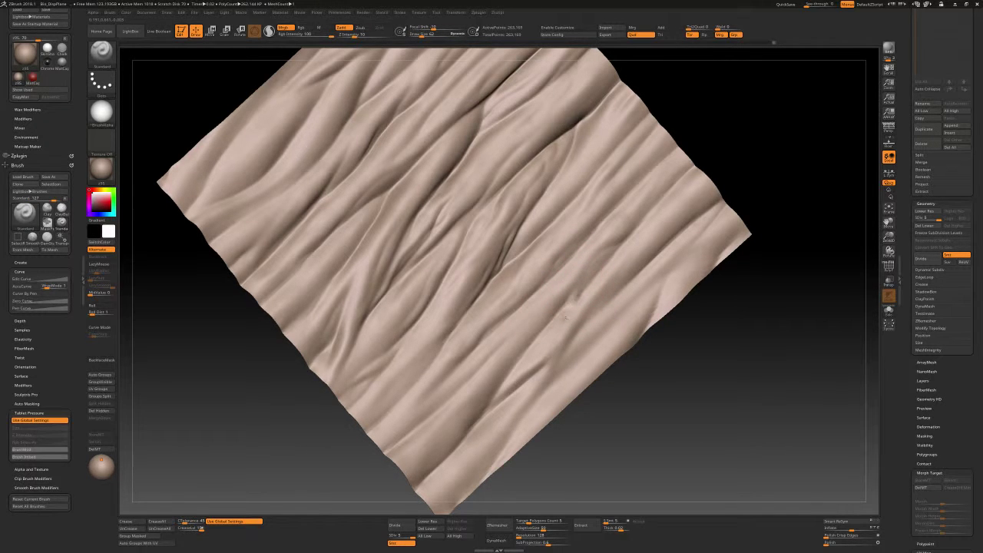
pyautogui.moveTo(570, 306)
pyautogui.mouseDown(button='right')
pyautogui.moveTo(572, 293)
pyautogui.moveTo(553, 319)
pyautogui.moveTo(563, 288)
pyautogui.mouseUp(button='right')
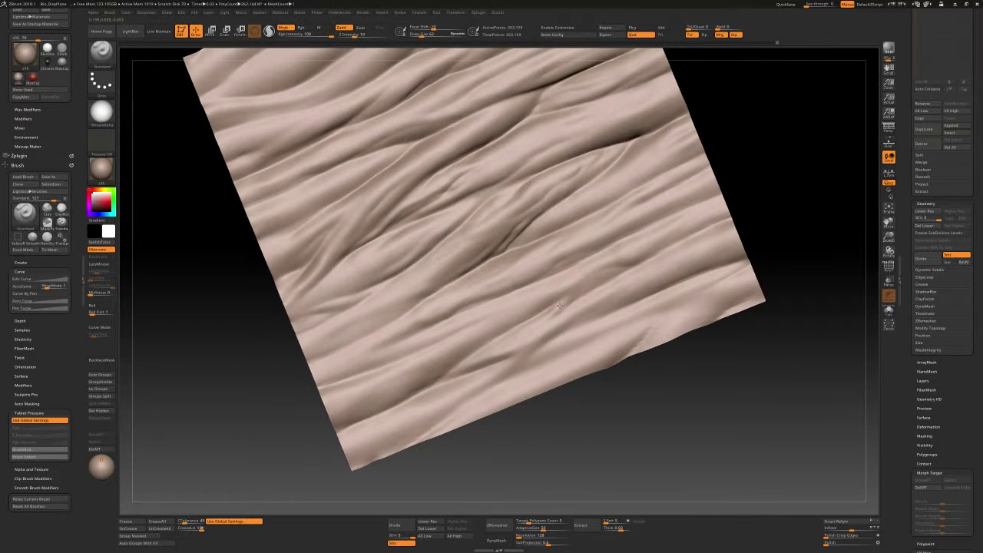
# Toggle between the DamStandard and Standard brushes and orbit the cloth to view it from another side
pyautogui.press('b')
pyautogui.press('d')
pyautogui.press('s')
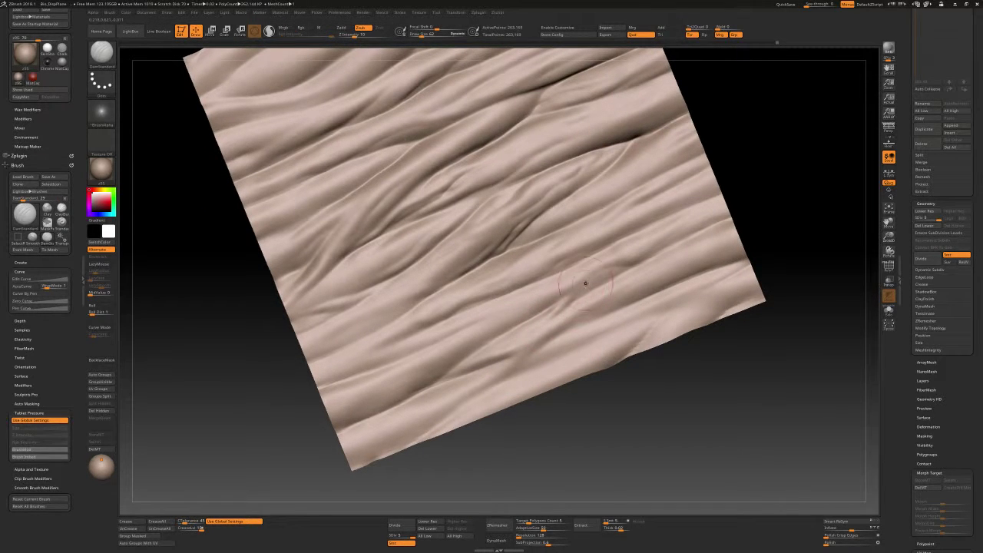
pyautogui.press('b')
pyautogui.press('s')
pyautogui.press('t')
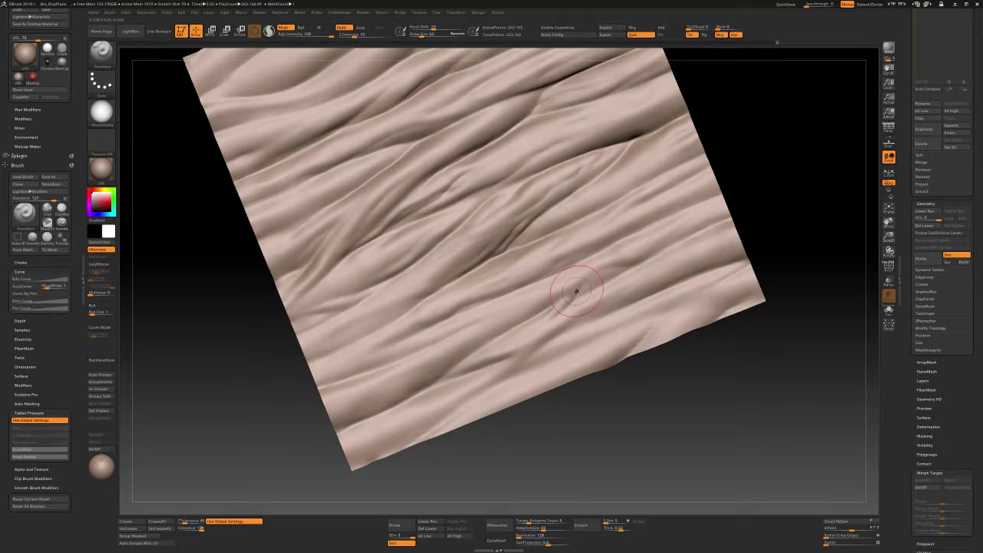
pyautogui.moveTo(563, 301); pyautogui.dragTo(582, 265, button='right')
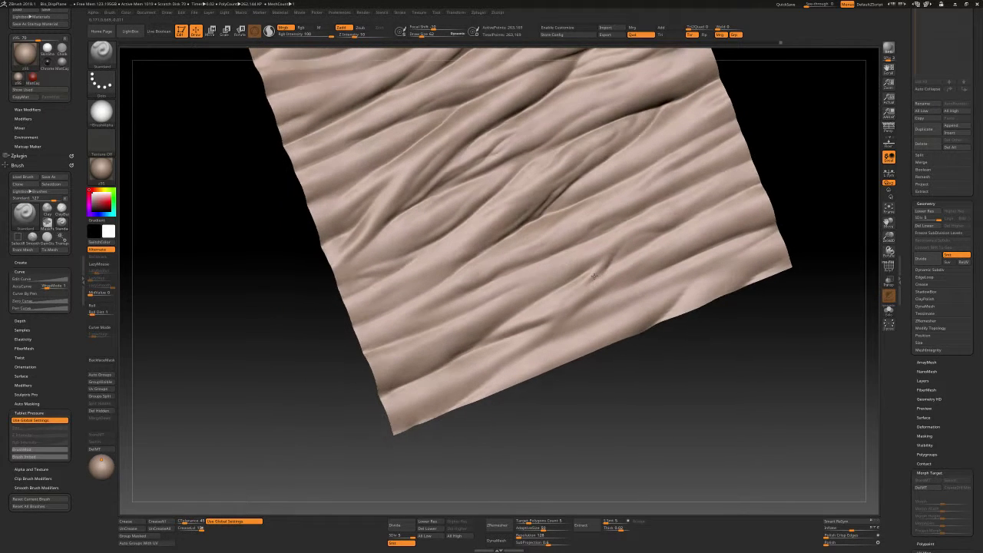
pyautogui.moveTo(563, 300); pyautogui.dragTo(580, 282, button='right')
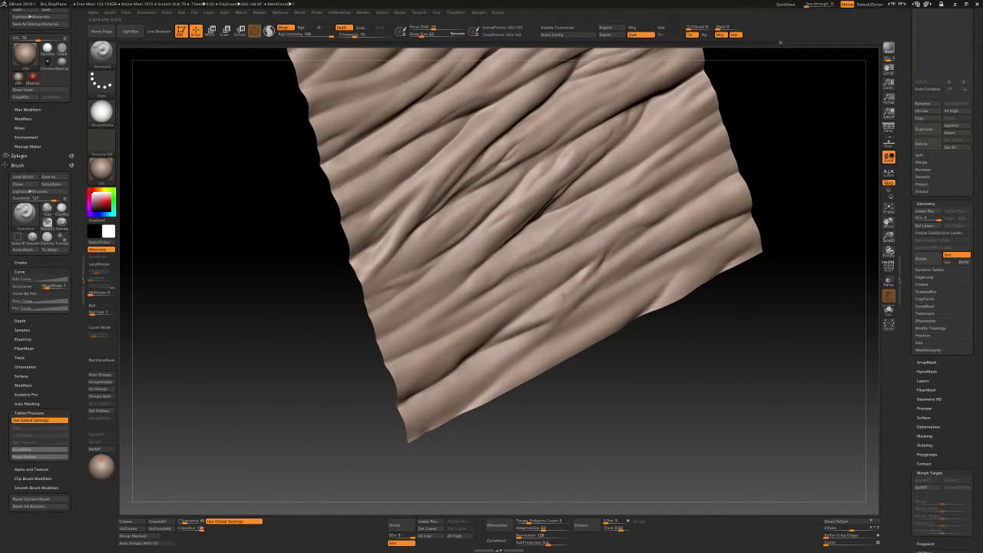
pyautogui.moveTo(538, 315); pyautogui.dragTo(558, 296, button='right')
# Smooth the cloth surface from a new angle, zooming in close and then back out
pyautogui.press('shift')
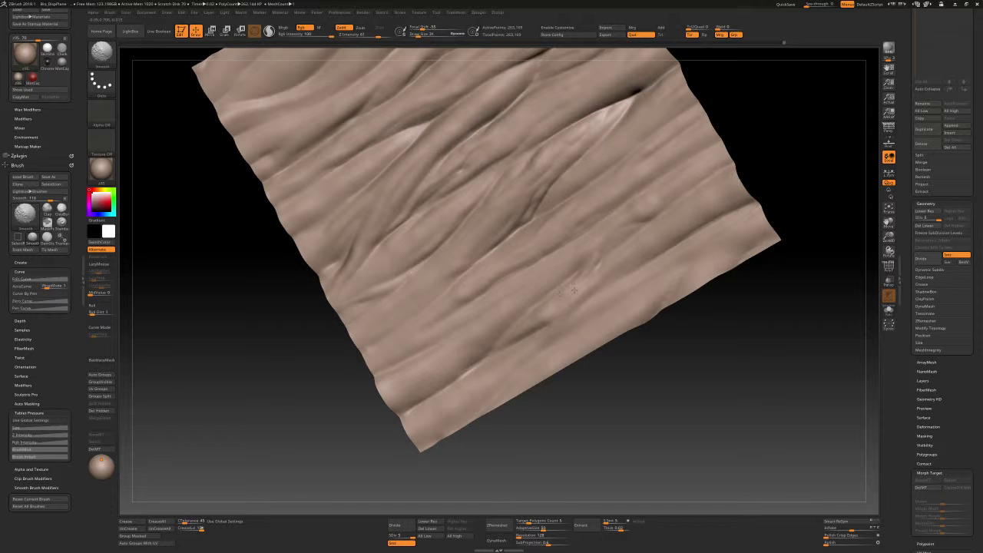
pyautogui.moveTo(575, 288); pyautogui.dragTo(492, 285, button='right')
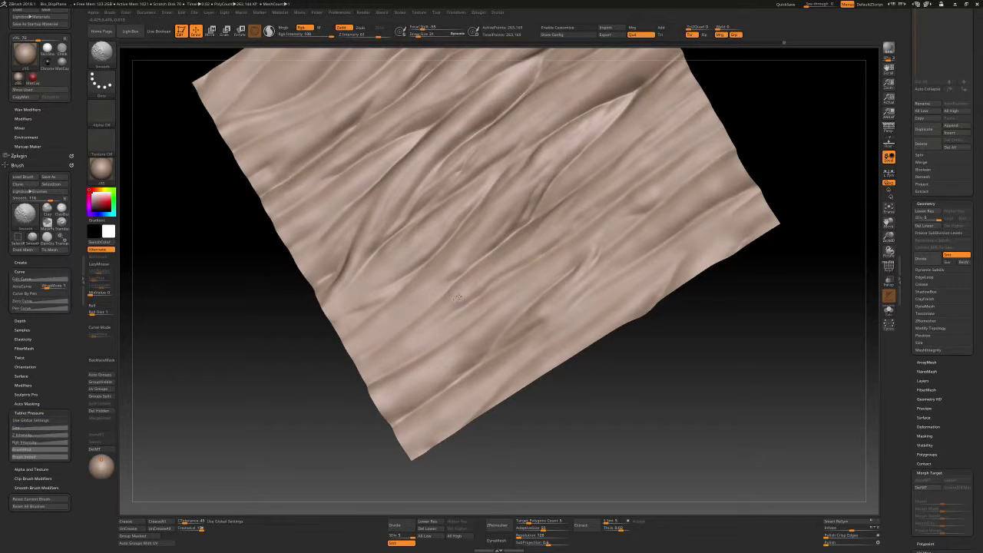
pyautogui.moveTo(456, 302); pyautogui.dragTo(468, 304, button='right')
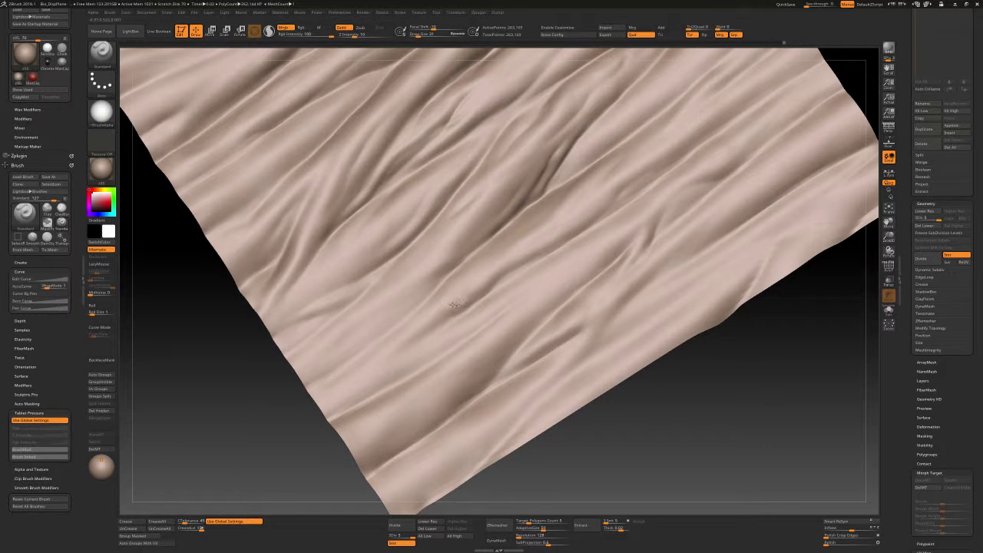
pyautogui.press('shift')
pyautogui.press('shift')
pyautogui.moveTo(493, 284)
pyautogui.mouseDown(button='right')
pyautogui.moveTo(582, 255)
pyautogui.moveTo(569, 259)
pyautogui.mouseUp(button='right')
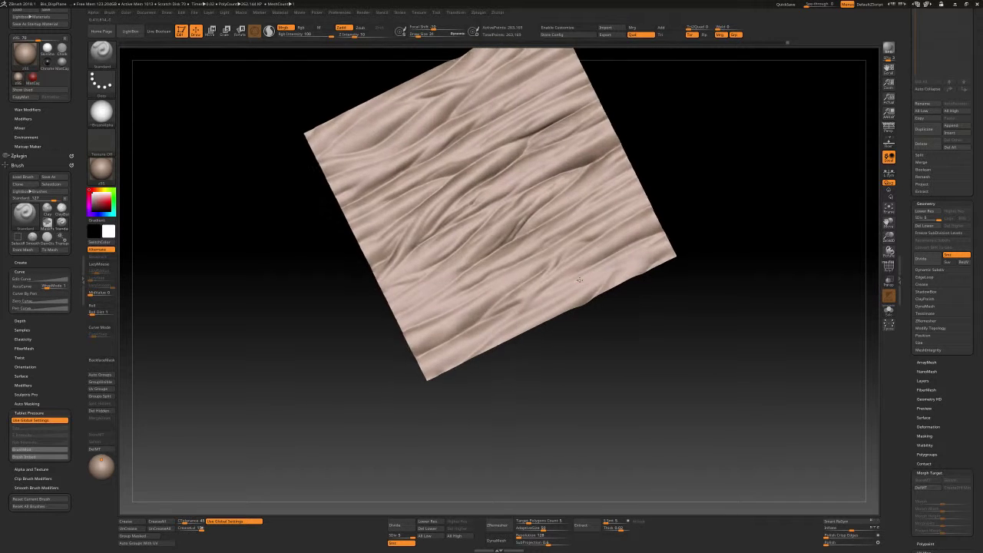
# Carve a sharp crease into the cloth with DamStandard, smoothing around it
pyautogui.press('b')
pyautogui.press('d')
pyautogui.press('s')
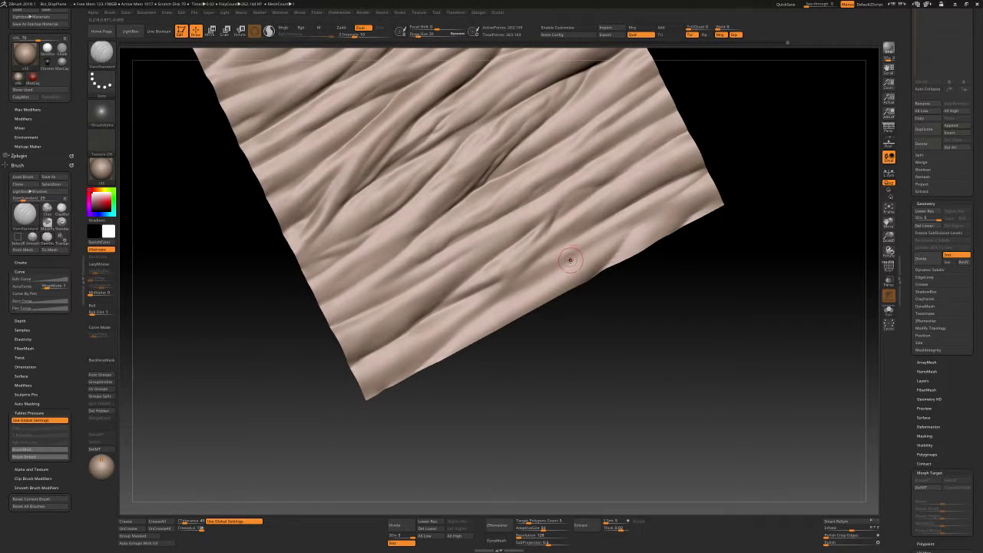
pyautogui.press('shift')
pyautogui.moveTo(552, 273); pyautogui.dragTo(557, 271)
# Build a raised fold on the cloth's right side with Standard, then smooth with a larger brush
pyautogui.press('b')
pyautogui.press('s')
pyautogui.press('t')
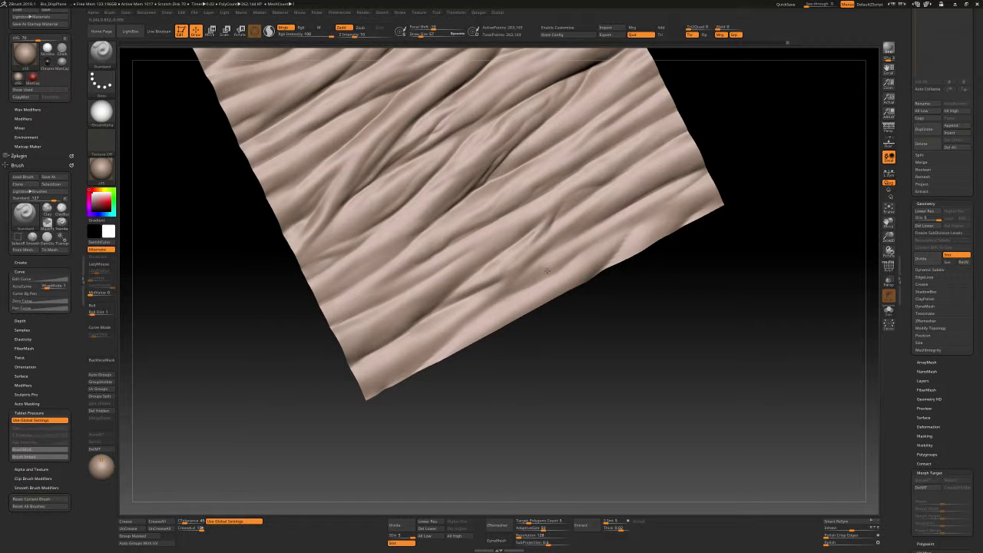
pyautogui.moveTo(542, 270); pyautogui.dragTo(526, 277)
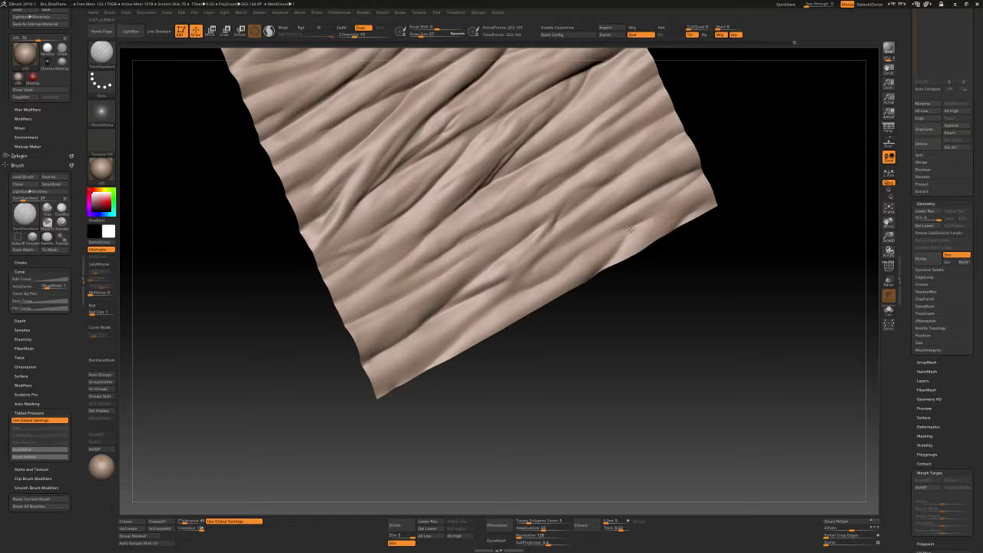
pyautogui.press('shift')
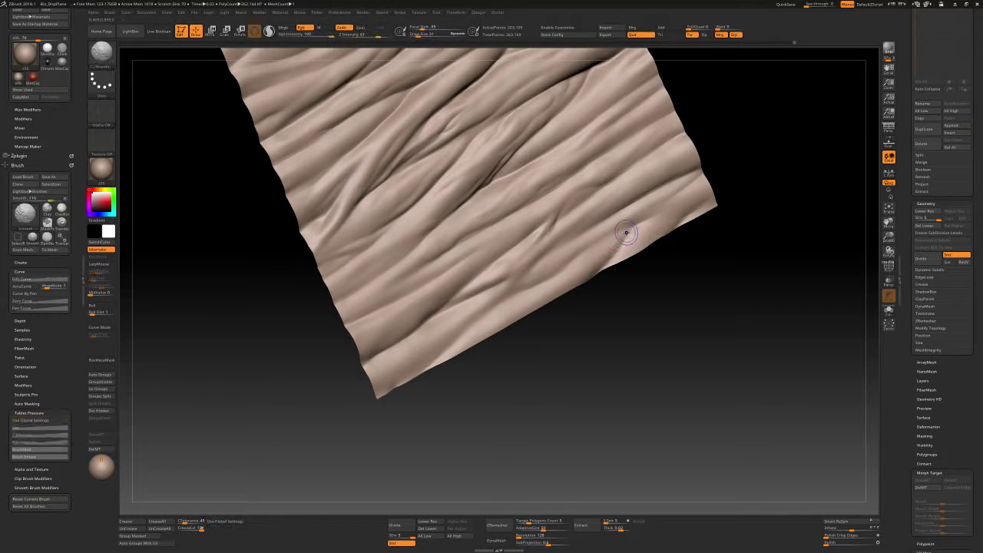
pyautogui.press(']')
pyautogui.press(']')
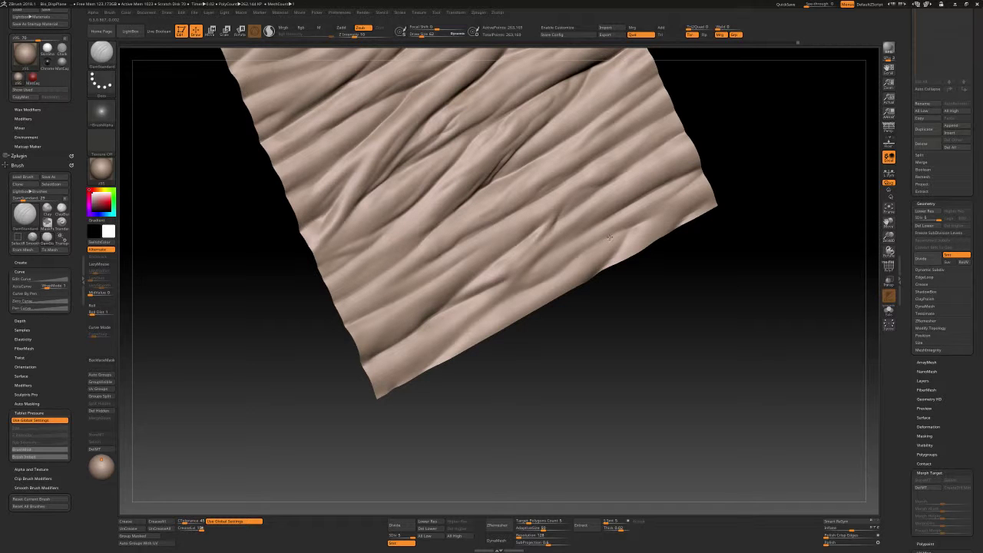
pyautogui.moveTo(612, 201)
pyautogui.mouseDown(button='right')
pyautogui.moveTo(620, 204)
pyautogui.moveTo(558, 235)
pyautogui.mouseUp(button='right')
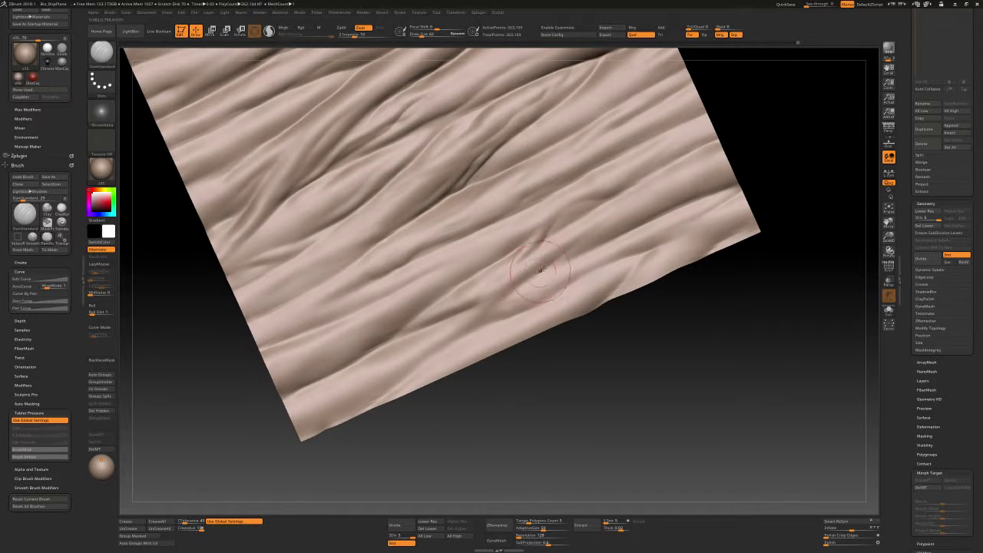
# Add more Standard folds and DamStandard creases, finishing with a smoothing pass
pyautogui.press('b')
pyautogui.press('s')
pyautogui.press('t')
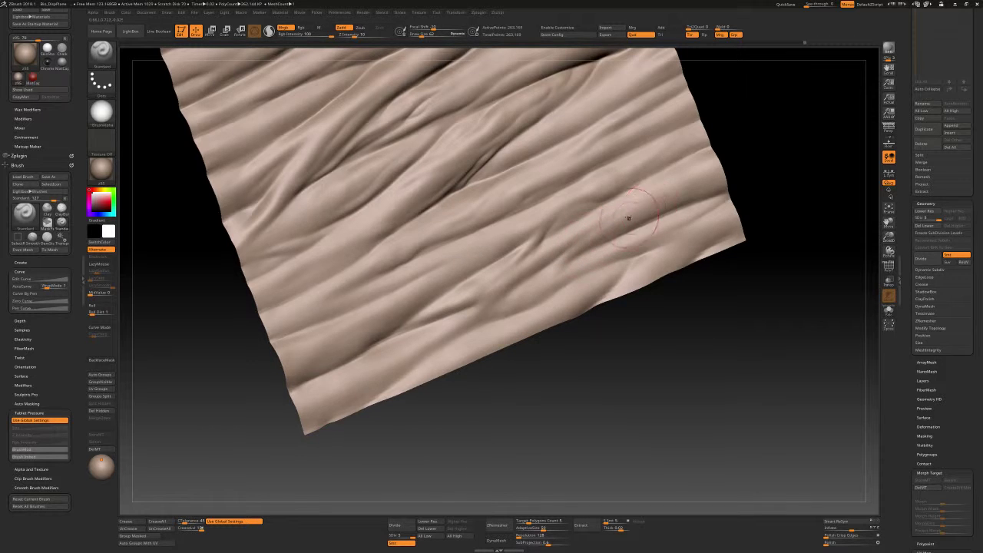
pyautogui.press('b')
pyautogui.press('d')
pyautogui.press('s')
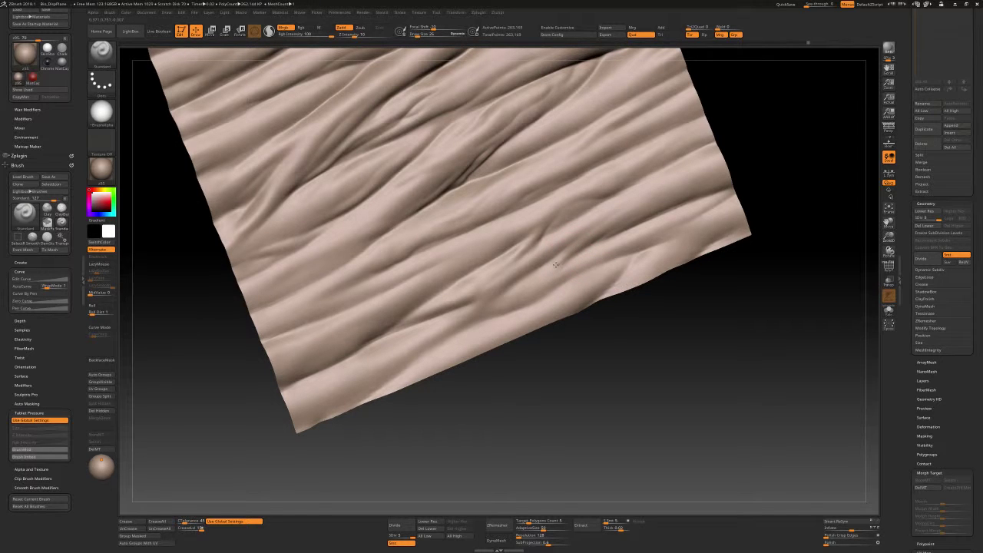
pyautogui.press('shift')
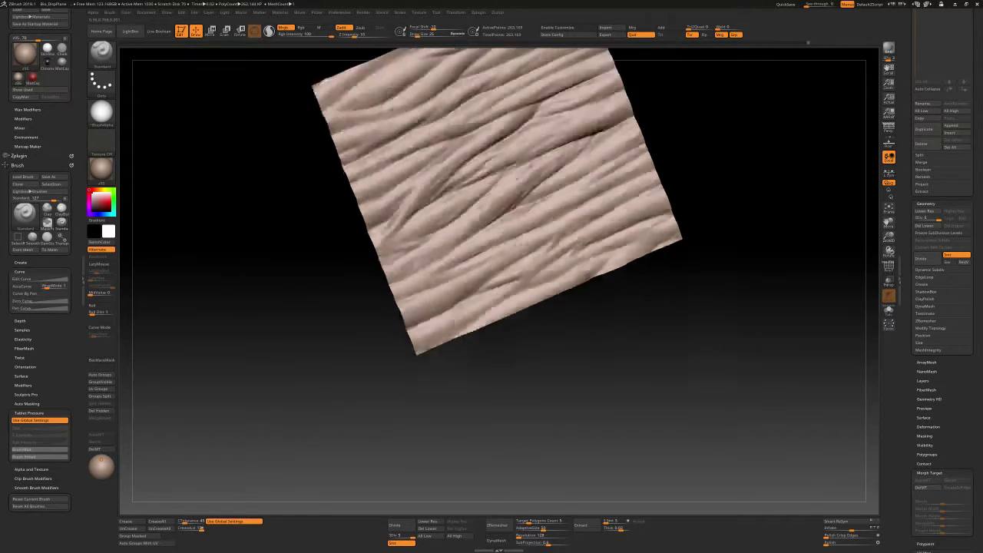
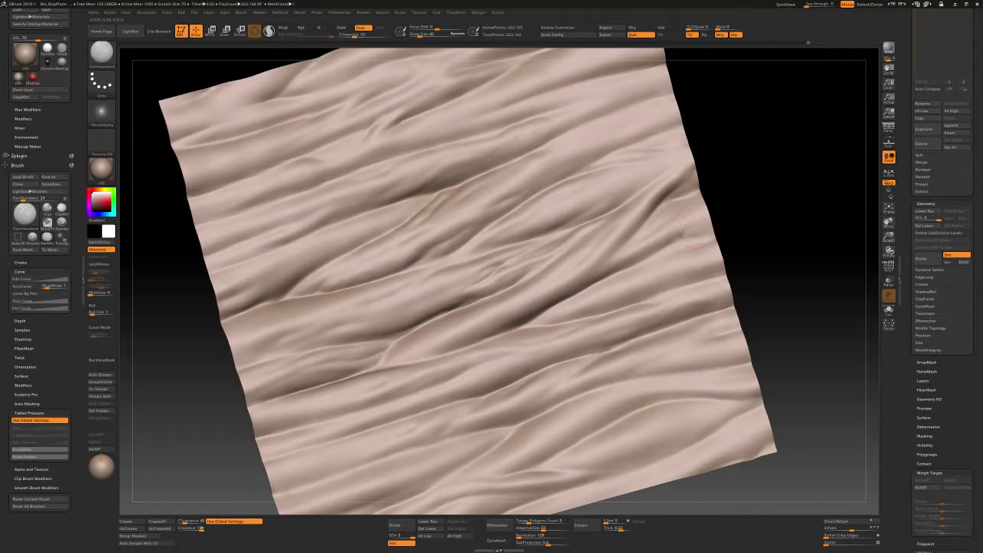
# Sculpt raised folds across the middle with the Standard brush at the highest subdivision level
pyautogui.press('b')
pyautogui.press('s')
pyautogui.press('t')
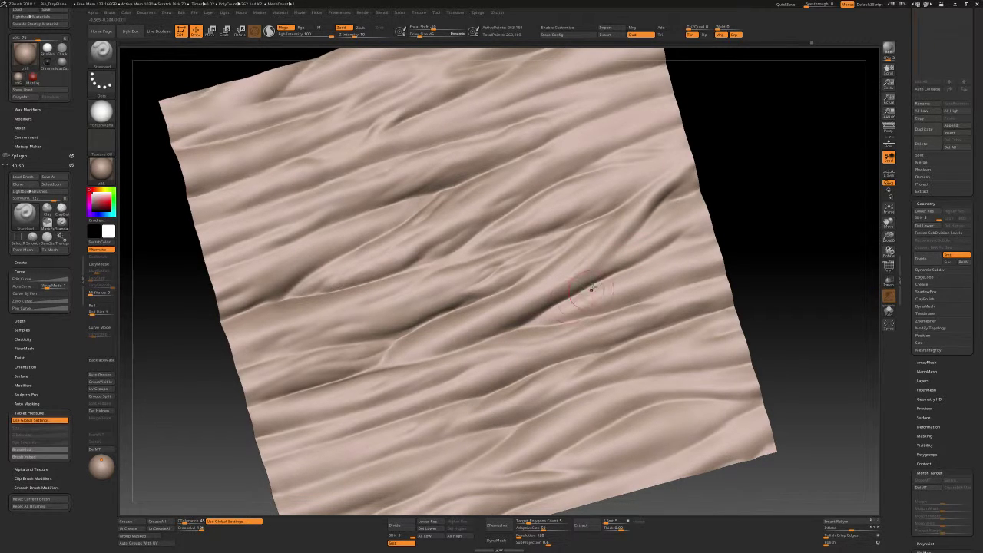
pyautogui.press('d')
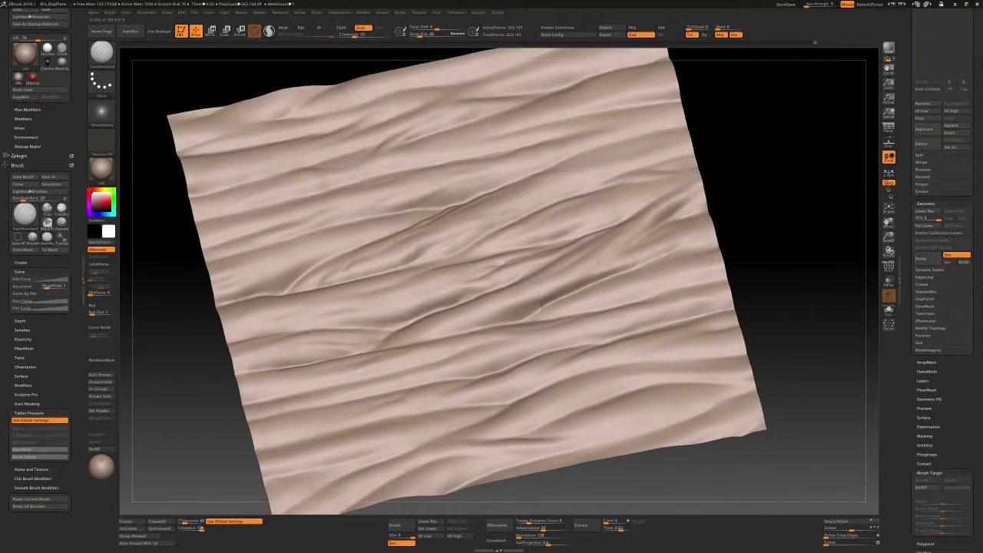
pyautogui.press('b')
pyautogui.press('s')
pyautogui.press('t')
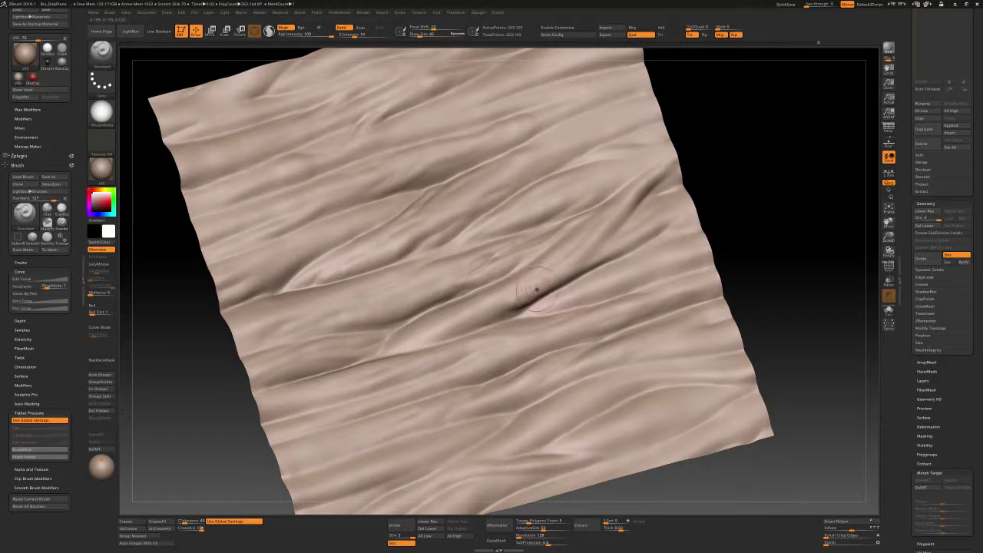
# Shift-smooth the harsh spots and enlarge the Draw Size to about 66
pyautogui.press('shift')
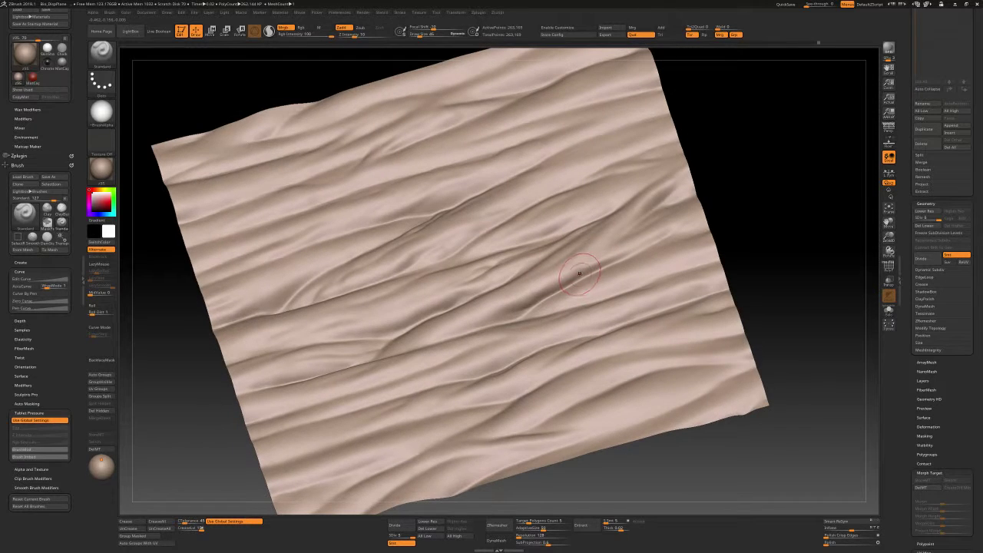
pyautogui.press('shift')
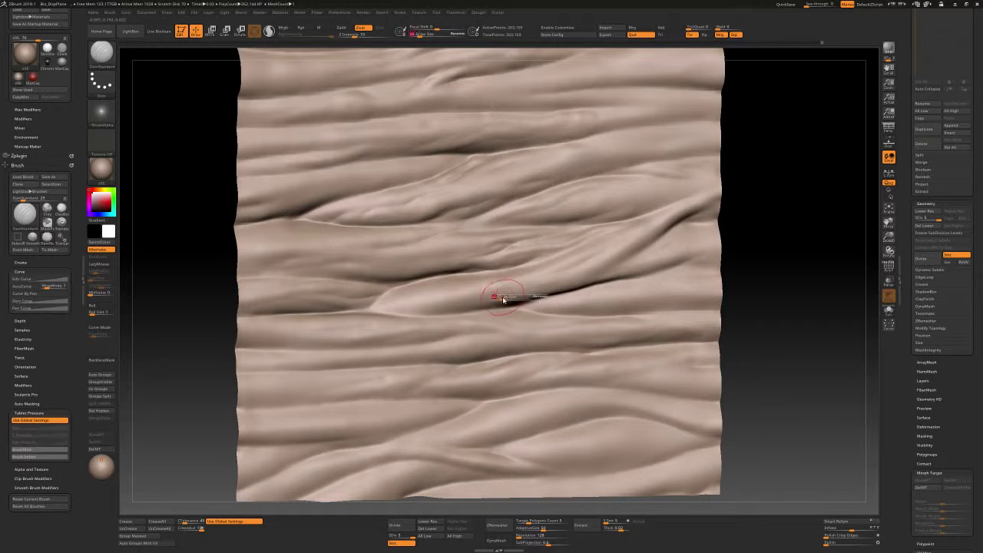
pyautogui.press(']')
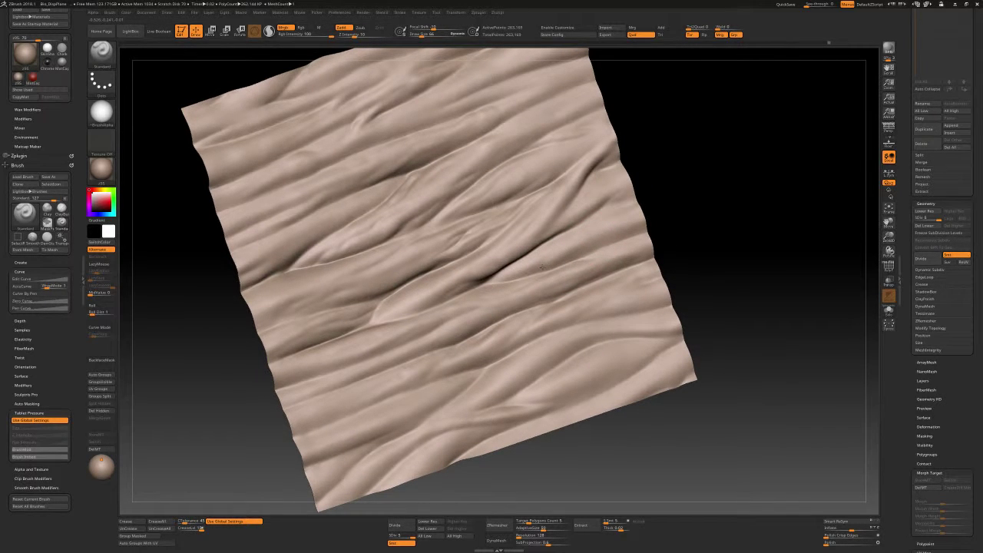
# Carve a few sharp creases into the cloth with the DamStandard brush
pyautogui.press('b')
pyautogui.press('d')
pyautogui.press('s')
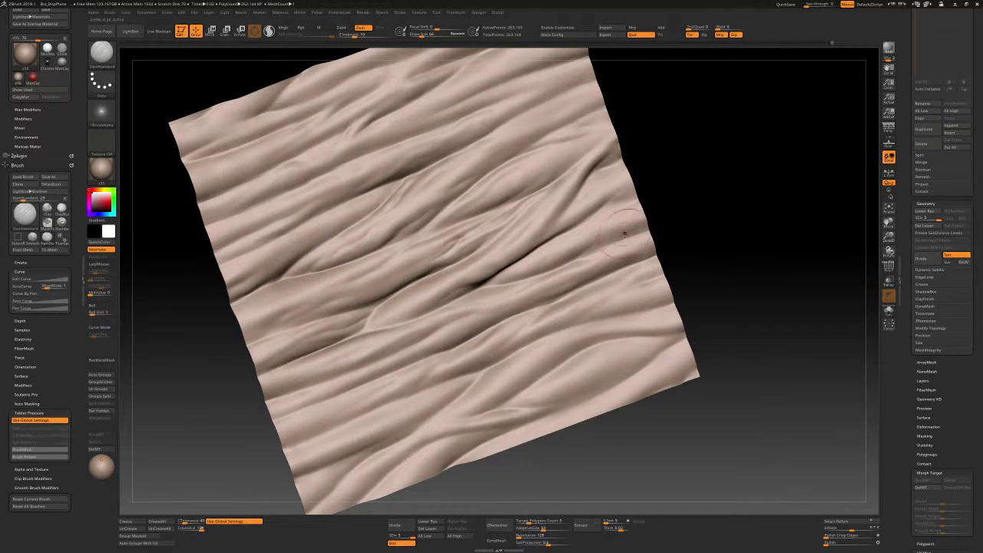
pyautogui.moveTo(670, 212); pyautogui.dragTo(613, 232)
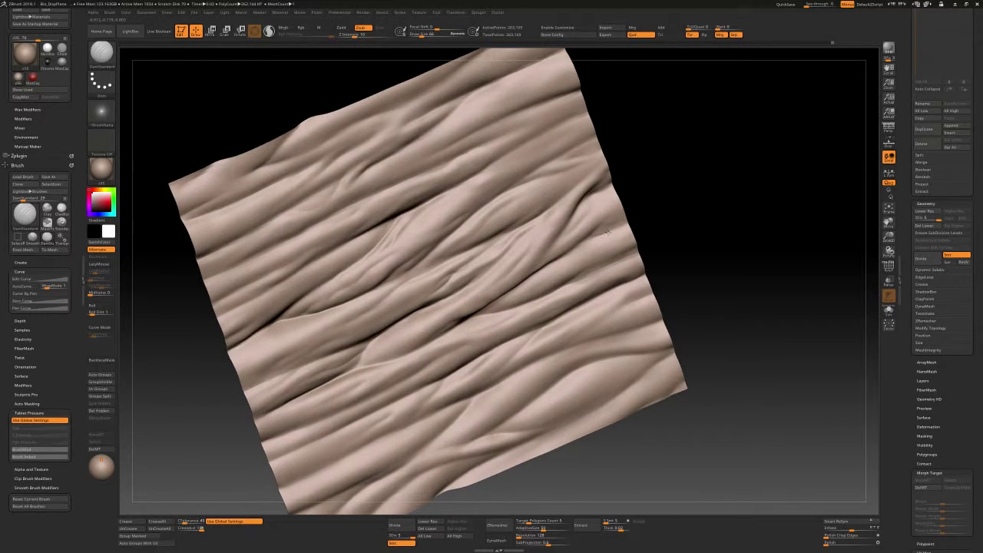
# Return to the Standard brush and orbit and zoom out to a steep side angle
pyautogui.press('b')
pyautogui.press('s')
pyautogui.press('t')
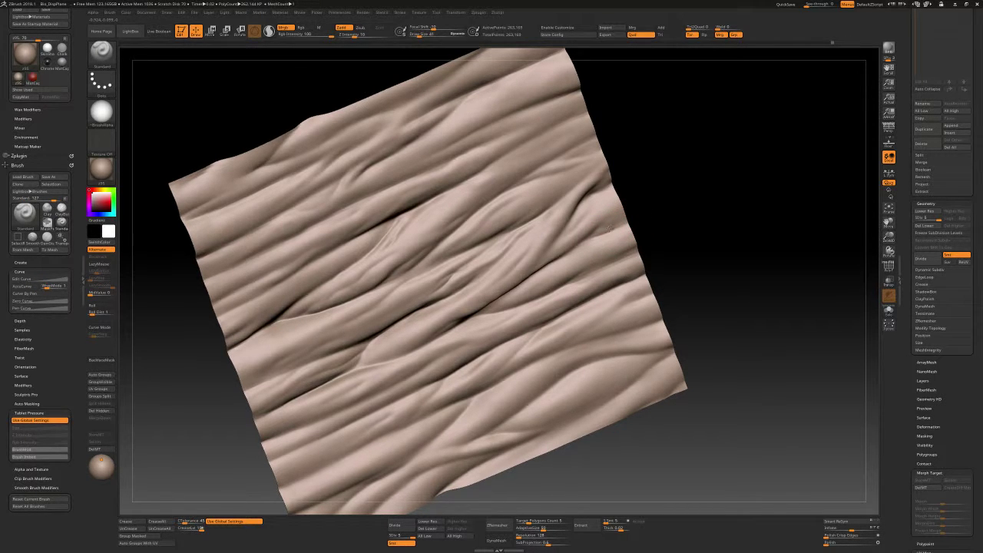
pyautogui.moveTo(611, 228)
pyautogui.mouseDown()
pyautogui.moveTo(596, 250)
pyautogui.moveTo(599, 242)
pyautogui.mouseUp()
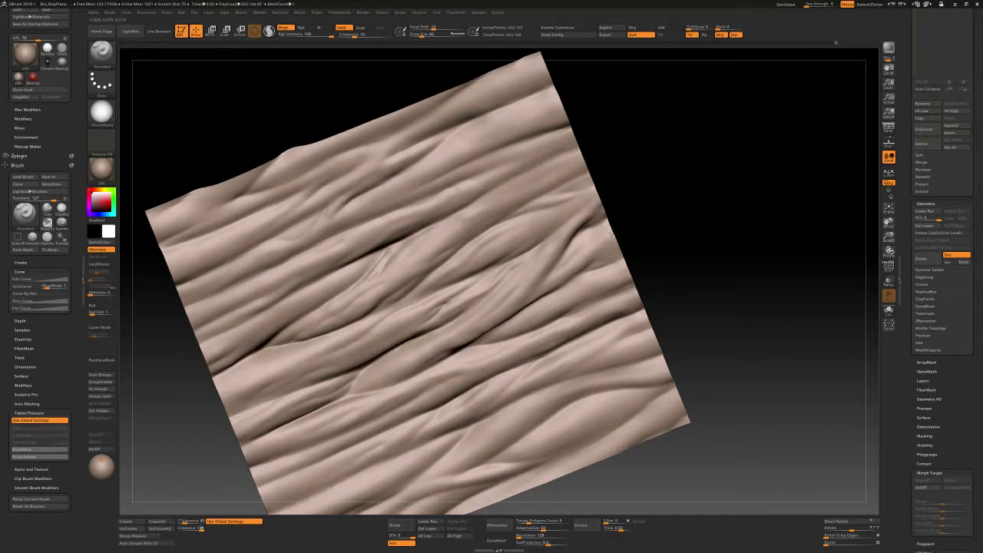
pyautogui.moveTo(633, 220)
pyautogui.mouseDown()
pyautogui.moveTo(606, 238)
pyautogui.moveTo(637, 239)
pyautogui.mouseUp()
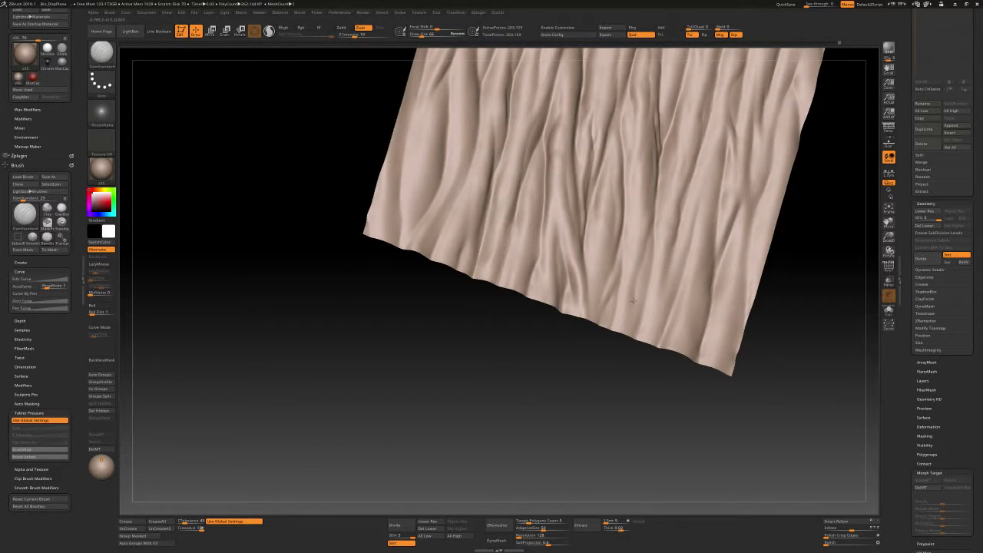
# Turn the plane to a tilted square view and set the Standard brush Draw Size to 76
pyautogui.moveTo(640, 258)
pyautogui.mouseDown()
pyautogui.moveTo(650, 292)
pyautogui.moveTo(645, 256)
pyautogui.mouseUp()
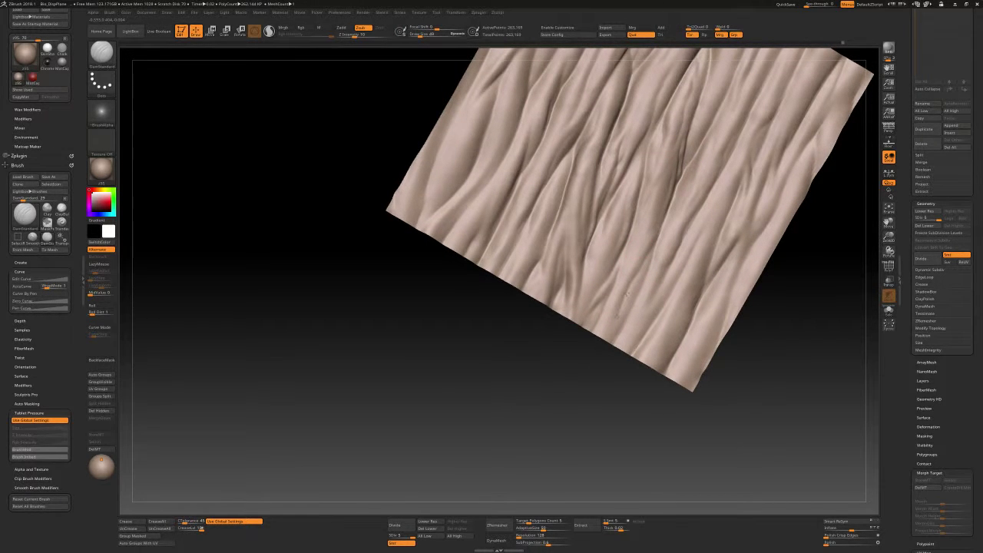
pyautogui.moveTo(625, 295); pyautogui.dragTo(644, 273)
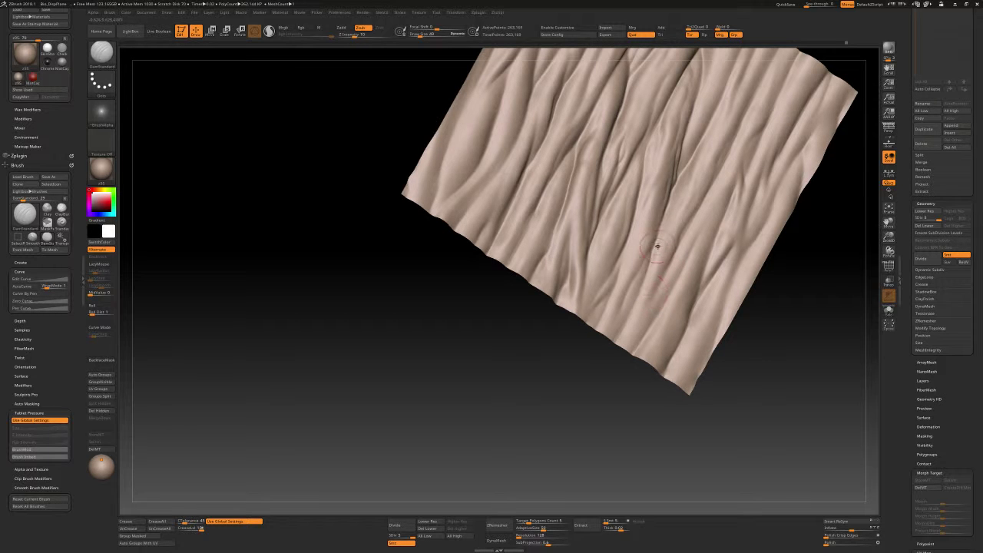
pyautogui.moveTo(659, 273)
pyautogui.mouseDown(button='right')
pyautogui.moveTo(680, 202)
pyautogui.moveTo(698, 250)
pyautogui.moveTo(698, 219)
pyautogui.moveTo(716, 211)
pyautogui.mouseUp(button='right')
pyautogui.press('b')
pyautogui.press('s')
pyautogui.press('t')
pyautogui.press(']')
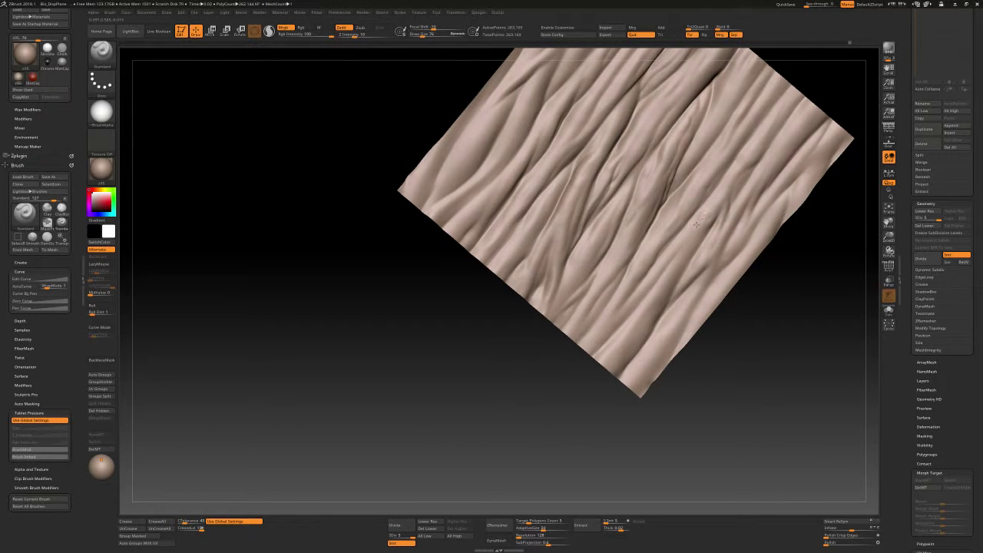
# Zoom in until the cloth fills the view and Shift-smooth away the small dent
pyautogui.moveTo(696, 224); pyautogui.dragTo(691, 238, button='right')
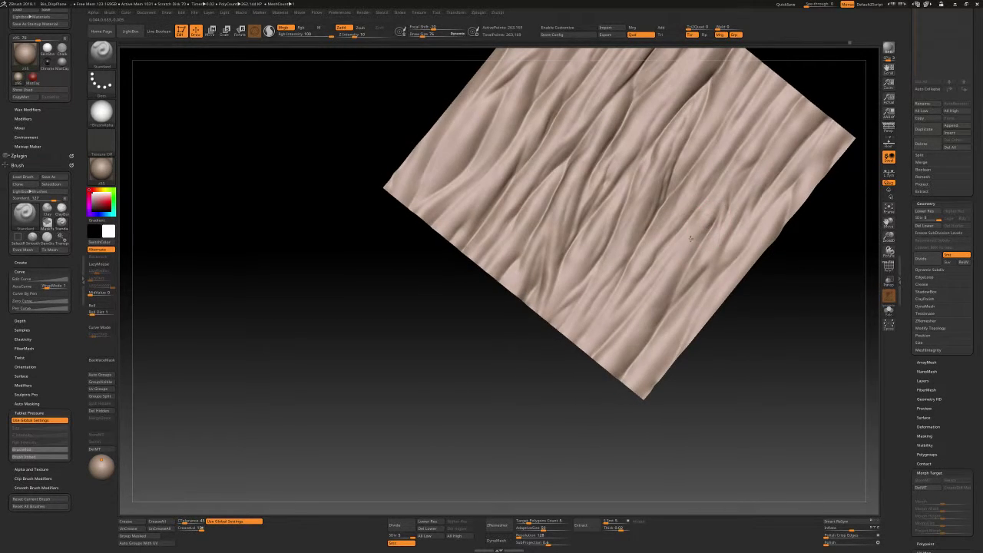
pyautogui.moveTo(696, 230); pyautogui.dragTo(692, 236, button='right')
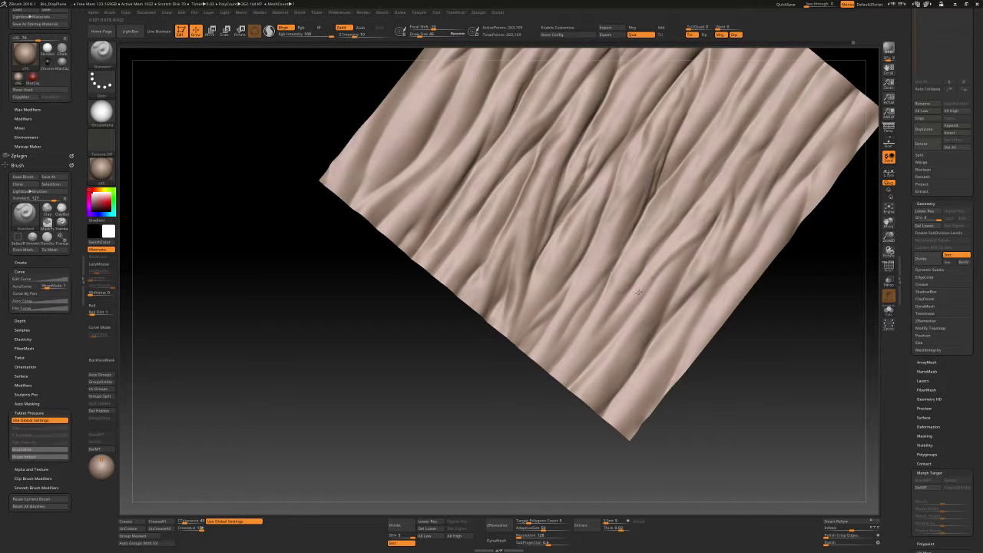
pyautogui.moveTo(683, 235); pyautogui.dragTo(678, 237, button='right')
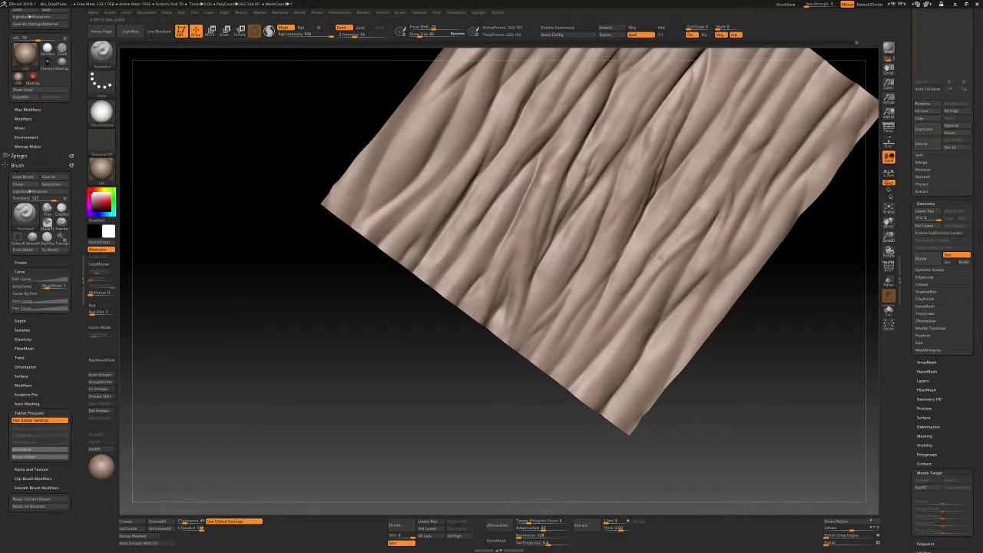
pyautogui.moveTo(642, 287); pyautogui.dragTo(644, 288, button='right')
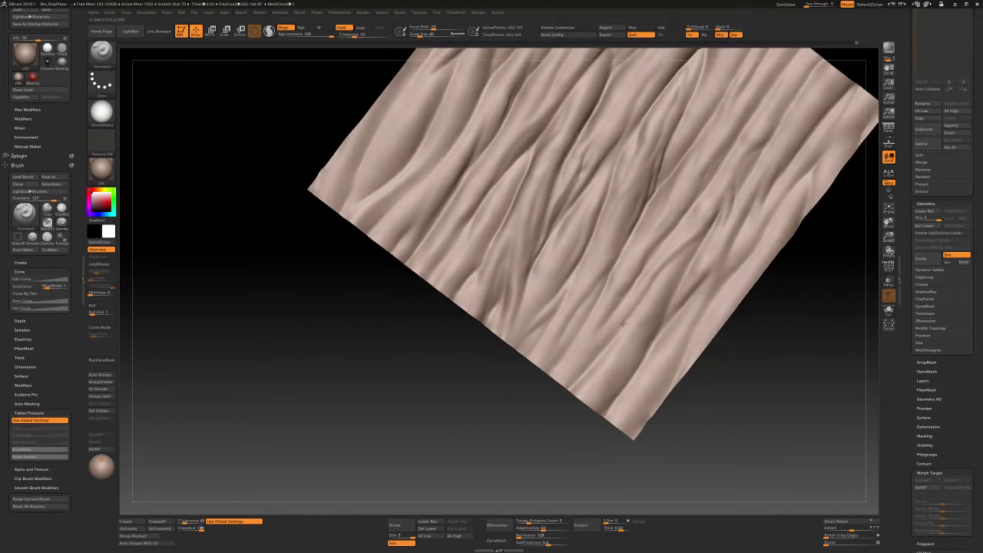
pyautogui.moveTo(683, 223); pyautogui.dragTo(679, 240, button='right')
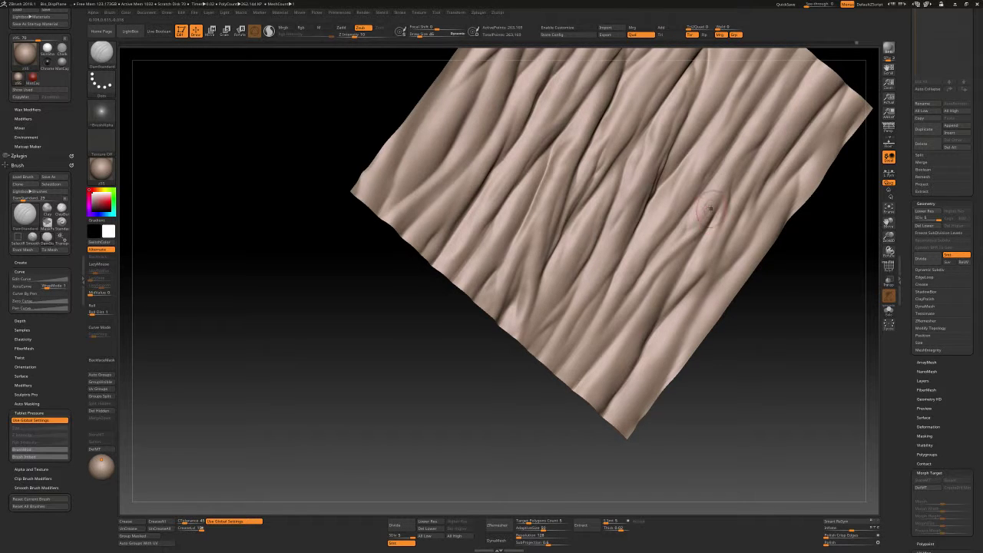
pyautogui.moveTo(710, 209)
pyautogui.mouseDown(button='right')
pyautogui.moveTo(697, 219)
pyautogui.moveTo(707, 225)
pyautogui.mouseUp(button='right')
pyautogui.press('shift')
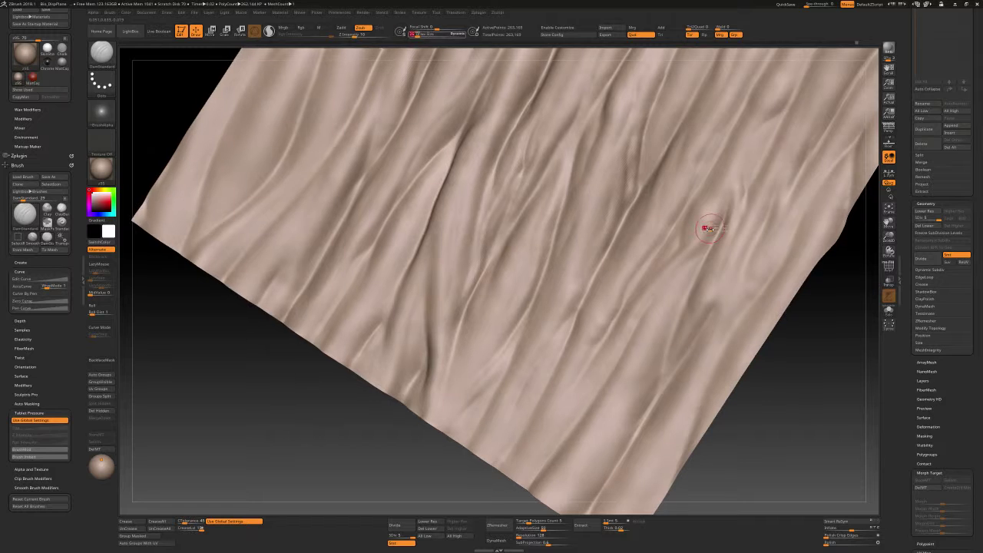
pyautogui.keyDown('shift'); pyautogui.moveTo(717, 223); pyautogui.dragTo(720, 214); pyautogui.keyUp('shift')
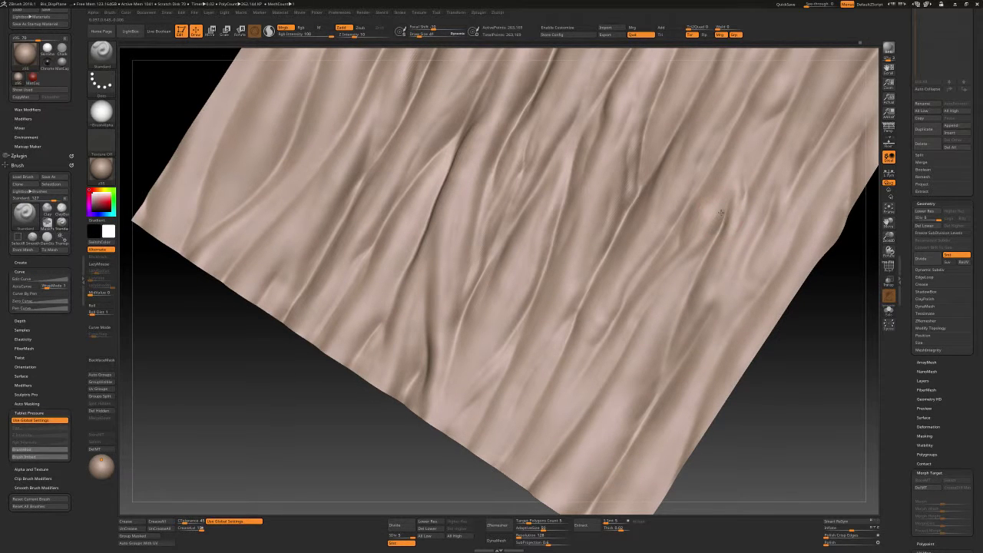
pyautogui.moveTo(713, 225); pyautogui.dragTo(708, 221, button='right')
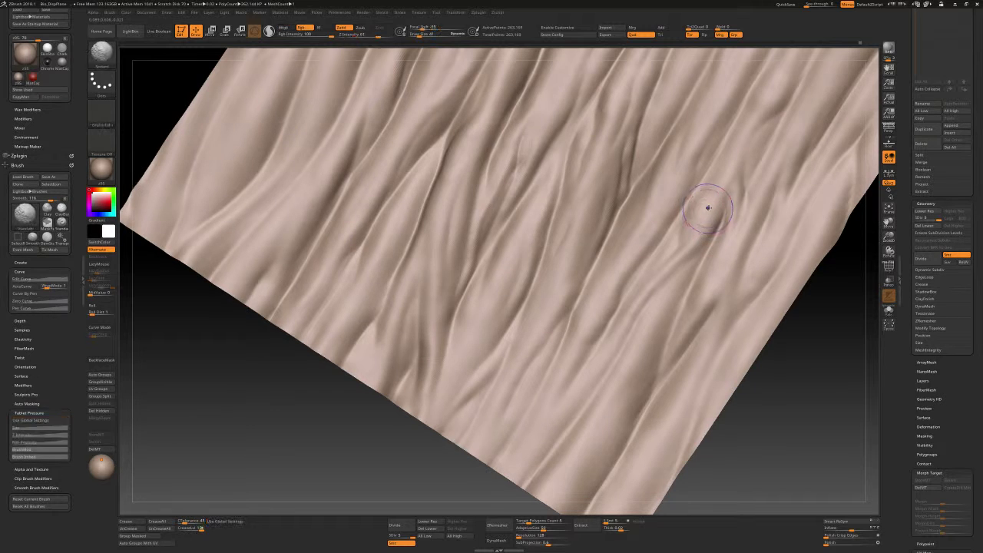
pyautogui.moveTo(711, 226)
pyautogui.mouseDown(button='right')
pyautogui.moveTo(699, 230)
pyautogui.moveTo(698, 211)
pyautogui.moveTo(683, 208)
pyautogui.moveTo(688, 225)
pyautogui.mouseUp(button='right')
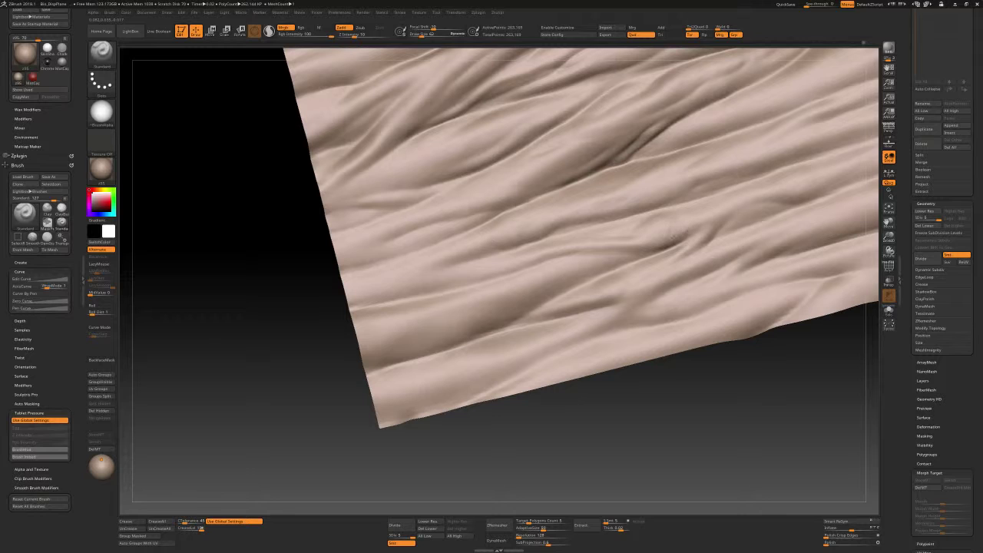
# Smooth the folds on the lower cloth with the brush at Draw Size 45
pyautogui.moveTo(684, 231); pyautogui.dragTo(685, 233, button='right')
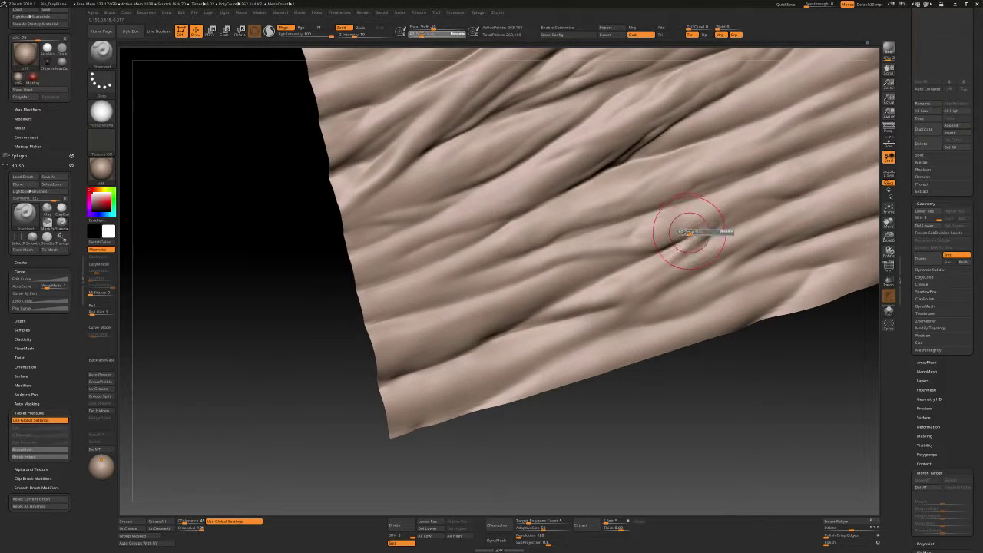
pyautogui.press('s')
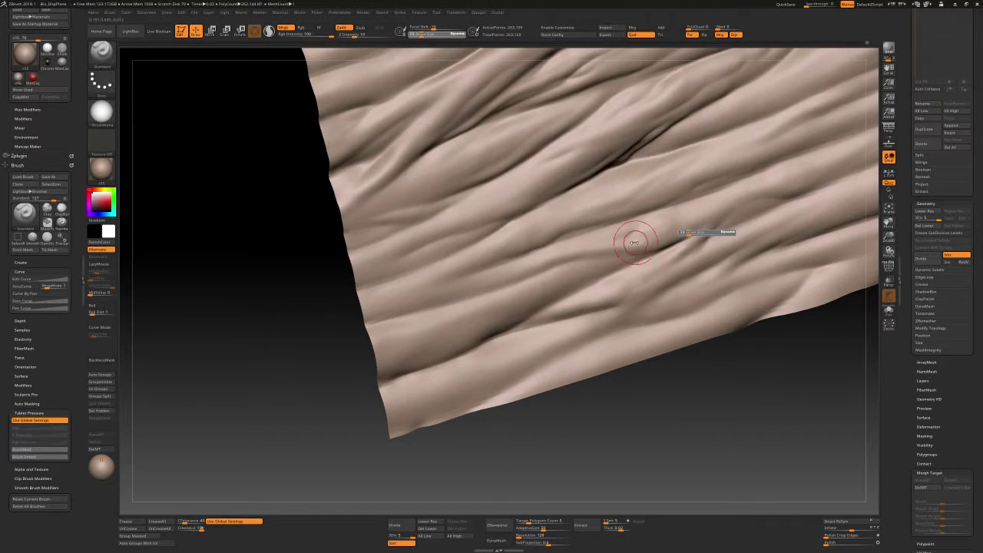
pyautogui.moveTo(634, 243); pyautogui.dragTo(673, 230, button='right')
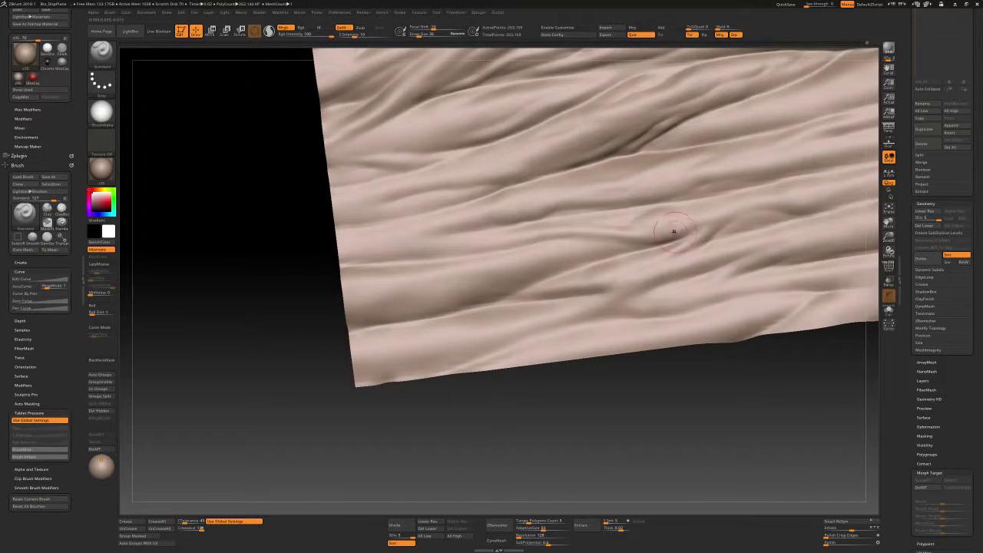
pyautogui.press('shift')
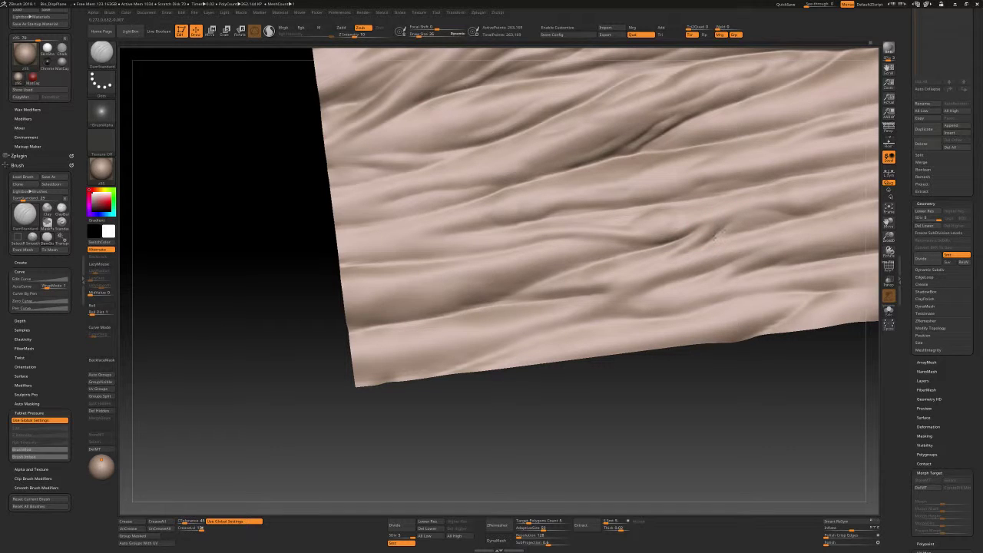
pyautogui.moveTo(715, 237); pyautogui.dragTo(737, 229, button='right')
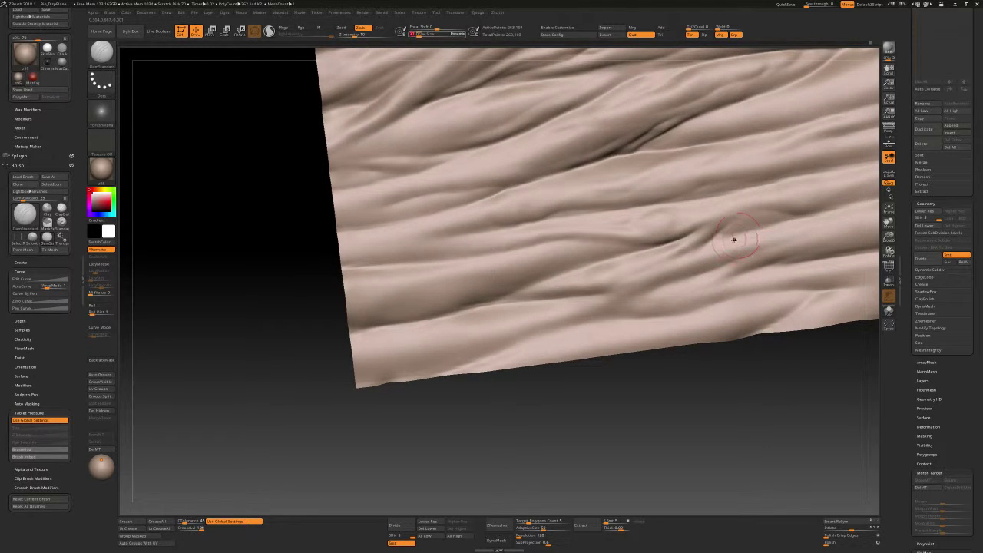
pyautogui.moveTo(733, 239); pyautogui.dragTo(646, 236)
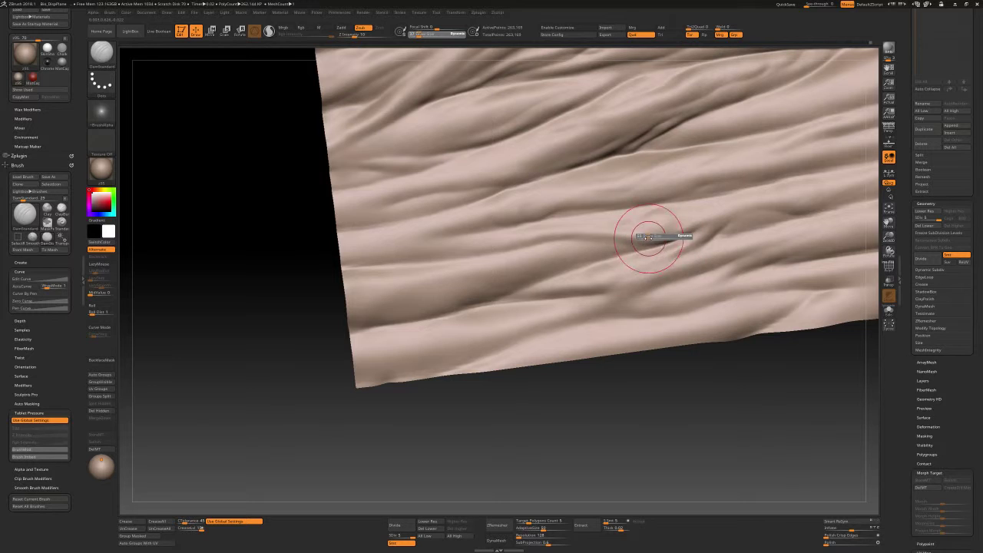
pyautogui.moveTo(649, 238); pyautogui.dragTo(662, 237)
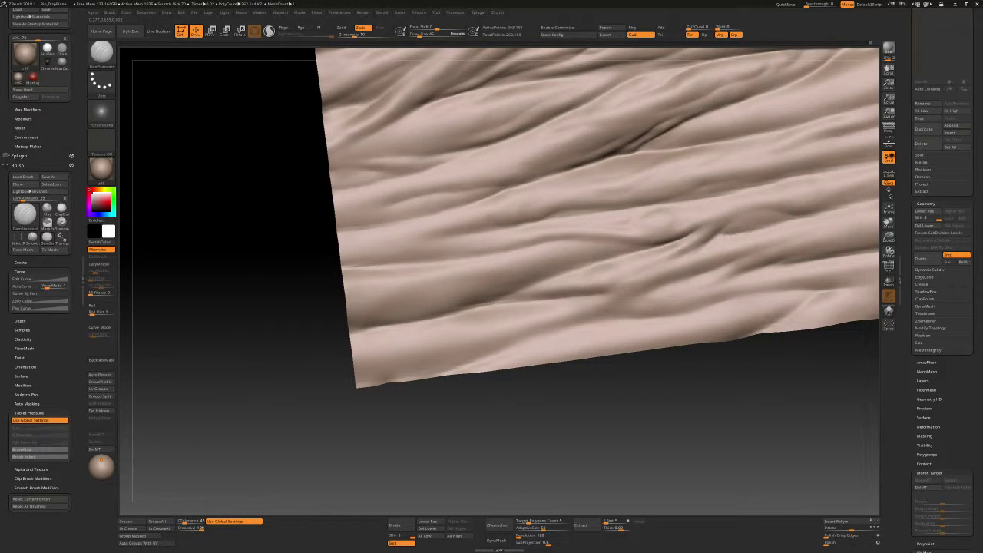
# Zoom out to view the whole wrinkled plane
pyautogui.moveTo(649, 238)
pyautogui.keyDown('alt'); pyautogui.mouseDown(button='right')
pyautogui.moveTo(692, 215)
pyautogui.moveTo(722, 233)
pyautogui.moveTo(645, 279)
pyautogui.mouseUp(button='right'); pyautogui.keyUp('alt')
pyautogui.keyDown('alt'); pyautogui.moveTo(673, 226); pyautogui.dragTo(666, 236, button='right'); pyautogui.keyUp('alt')
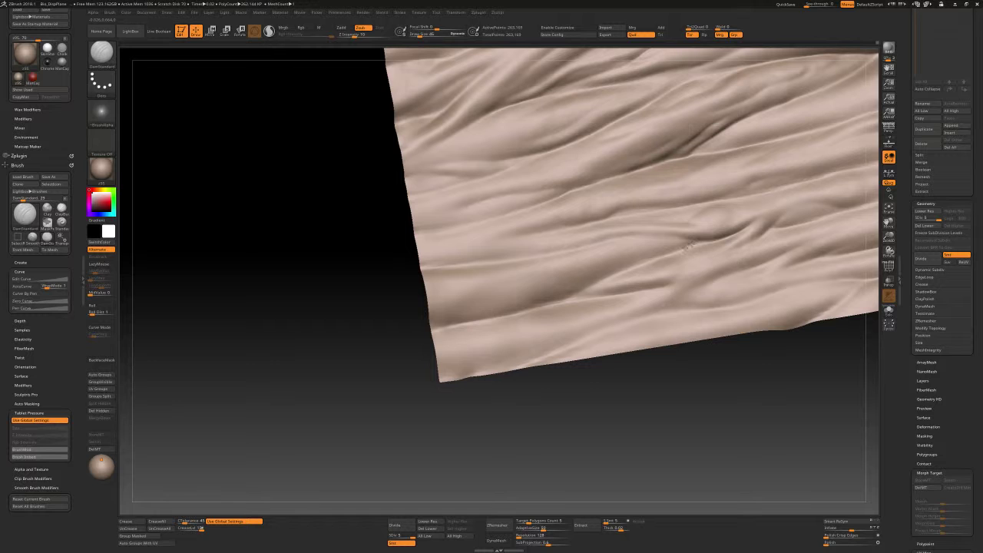
pyautogui.moveTo(711, 239)
pyautogui.keyDown('alt'); pyautogui.mouseDown()
pyautogui.moveTo(703, 226)
pyautogui.moveTo(665, 289)
pyautogui.mouseUp(); pyautogui.keyUp('alt')
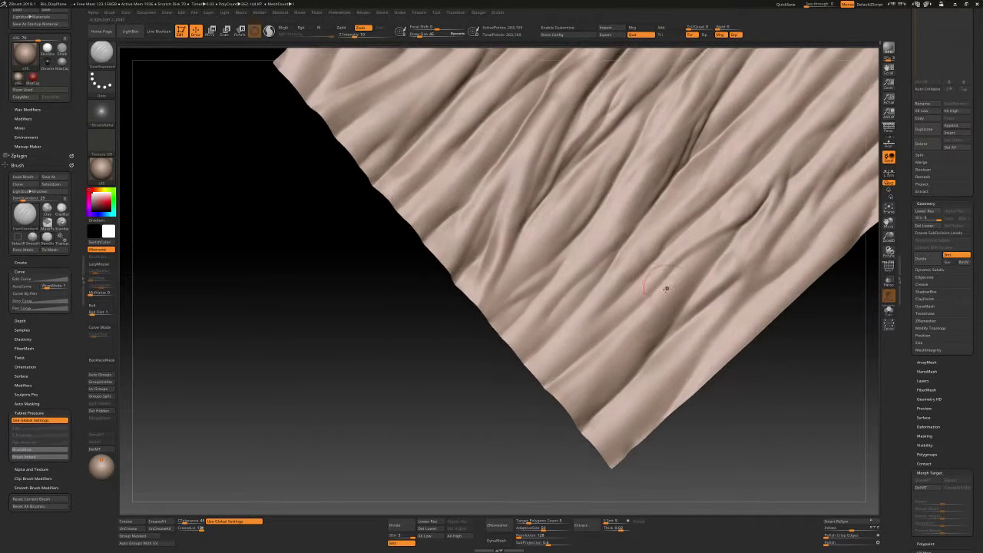
# Alternate Standard and DamStandard to deepen wrinkles along the lower diagonal edge, undoing one stroke
pyautogui.press('b')
pyautogui.press('s')
pyautogui.press('t')
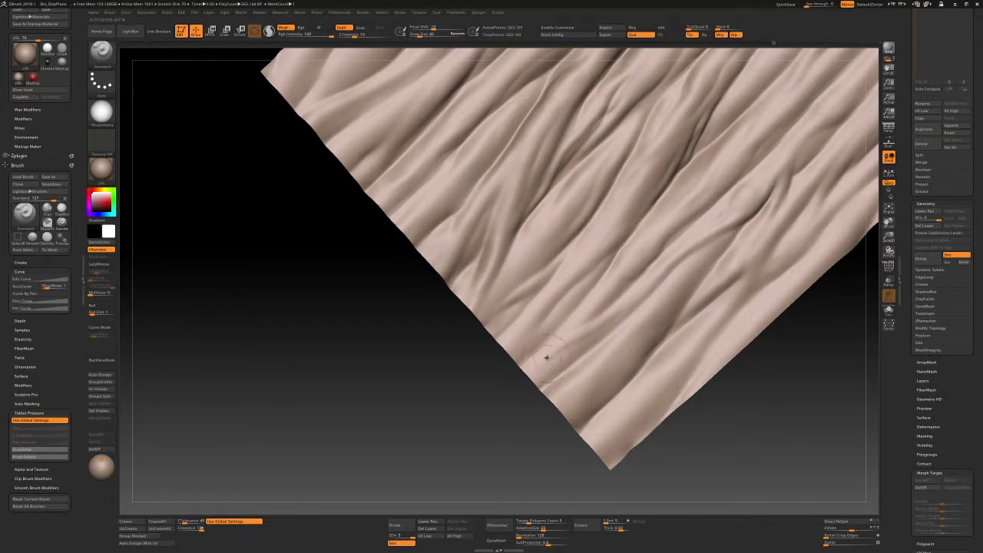
pyautogui.press('b')
pyautogui.press('d')
pyautogui.press('s')
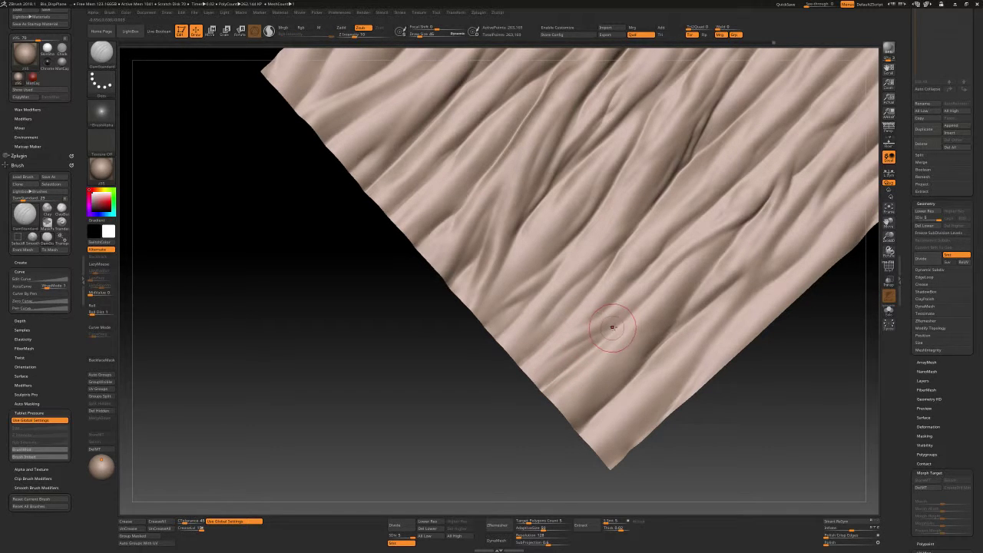
pyautogui.hotkey('ctrl', 'z')
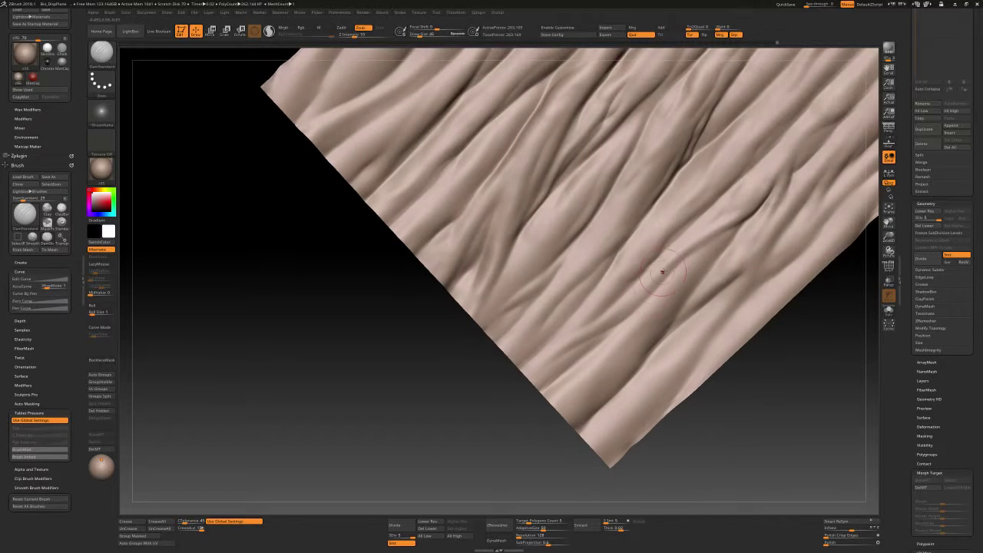
pyautogui.press('b')
pyautogui.press('s')
pyautogui.press('t')
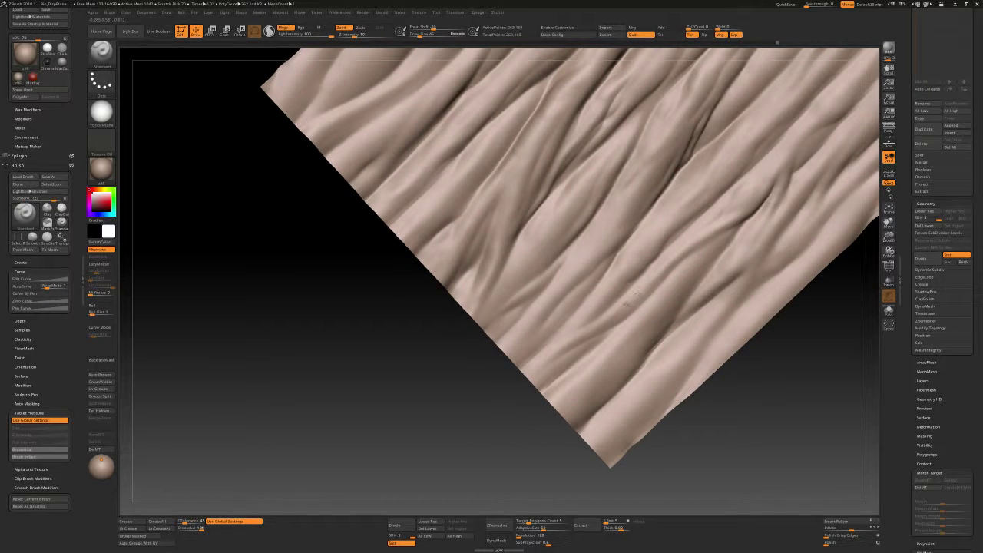
# Reduce the Draw Size from 45 to 28, carve creases with DamStandard, and zoom out
pyautogui.press('s')
pyautogui.moveTo(636, 286); pyautogui.dragTo(647, 287)
pyautogui.hotkey('ctrl', 'shift', 'z')
pyautogui.press('b')
pyautogui.press('d')
pyautogui.press('s')
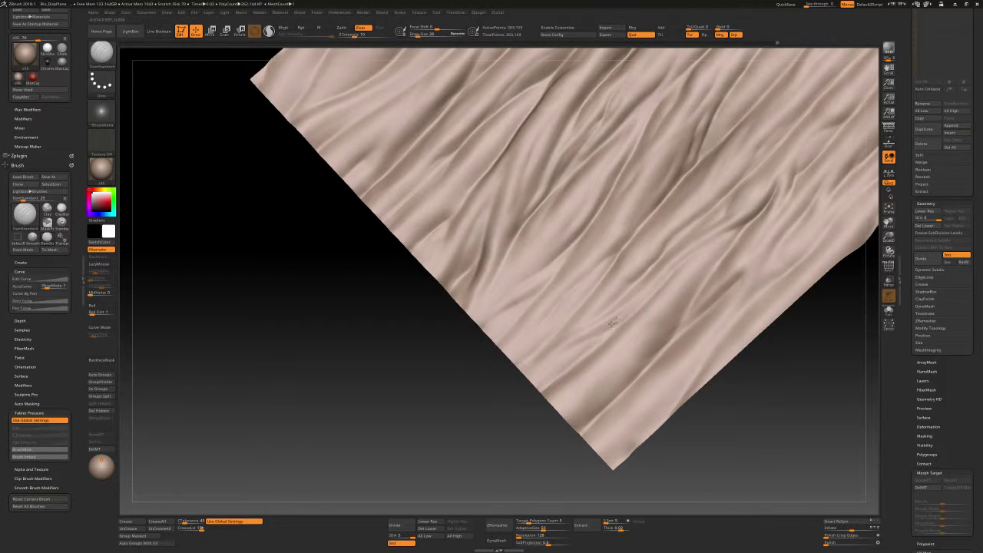
pyautogui.press('space')
pyautogui.hotkey('ctrl', 'z')
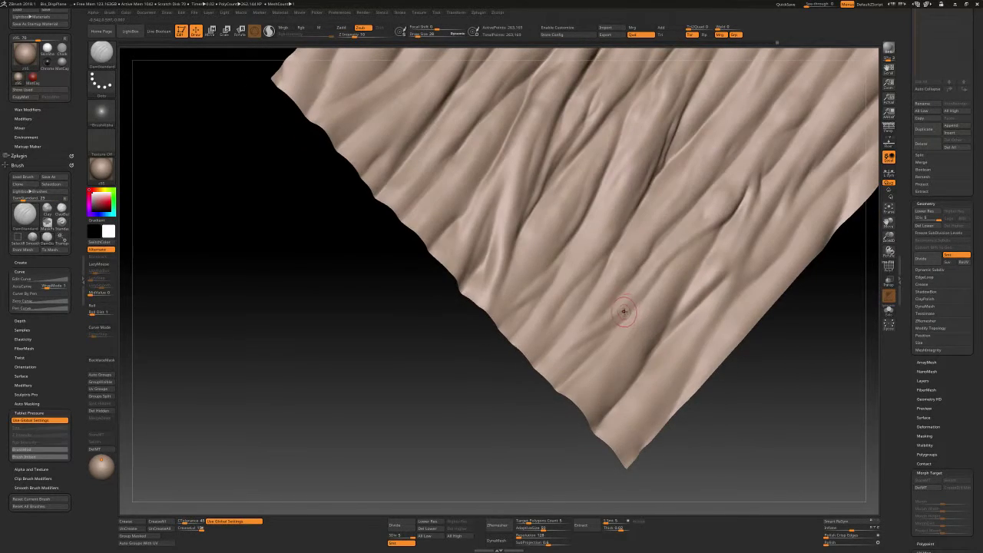
pyautogui.moveTo(634, 300)
pyautogui.mouseDown()
pyautogui.moveTo(642, 304)
pyautogui.moveTo(662, 265)
pyautogui.mouseUp()
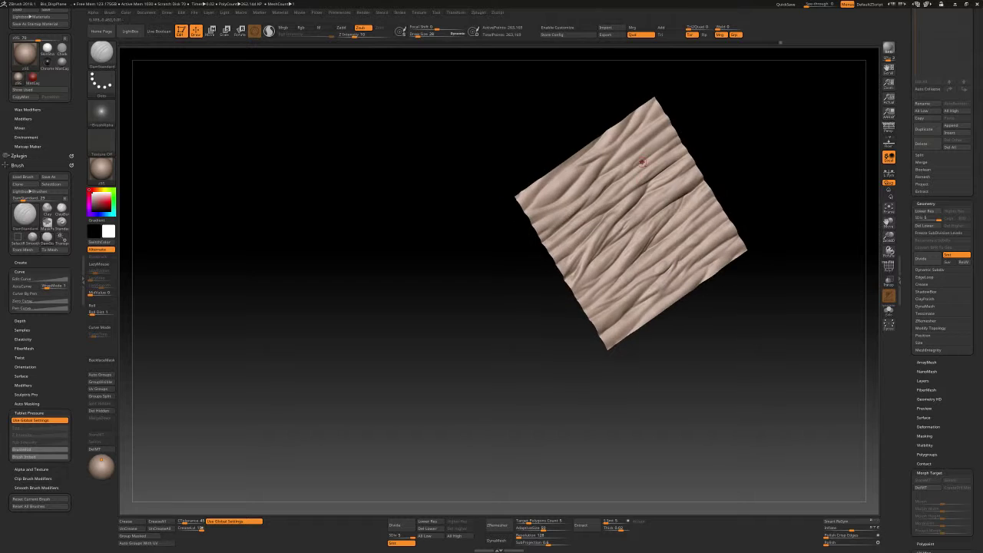
# Zoom in and build up raised folds across the middle cloth with the Standard brush
pyautogui.scroll(5, 644, 175)
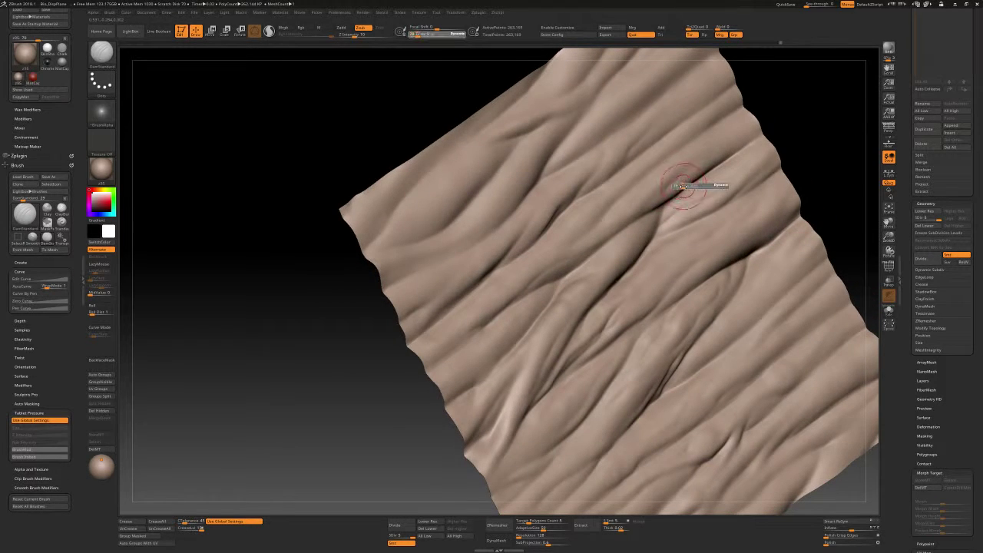
pyautogui.scroll(1, 676, 184)
pyautogui.moveTo(667, 182); pyautogui.dragTo(622, 215, button='right')
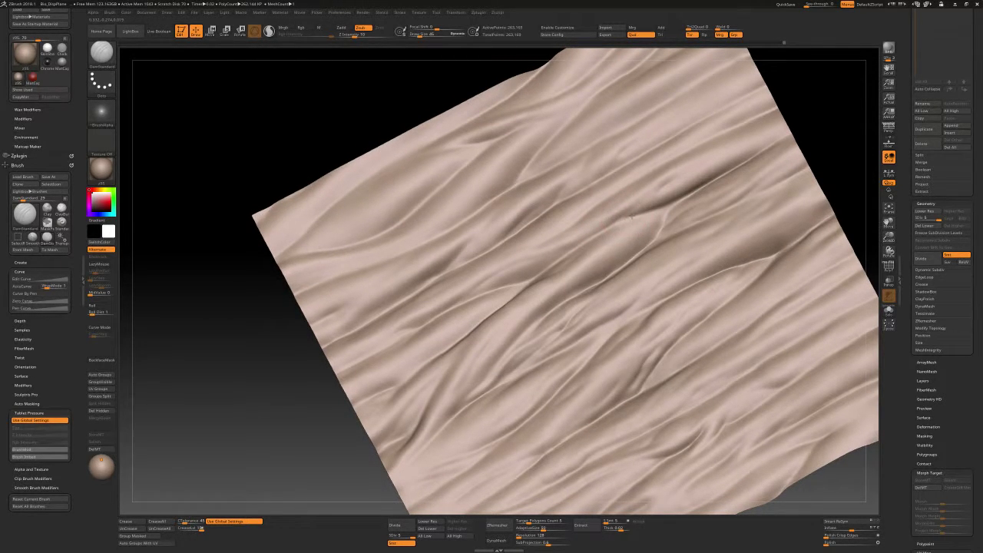
pyautogui.moveTo(639, 221); pyautogui.dragTo(657, 220, button='right')
pyautogui.press('b')
pyautogui.press('s')
pyautogui.press('t')
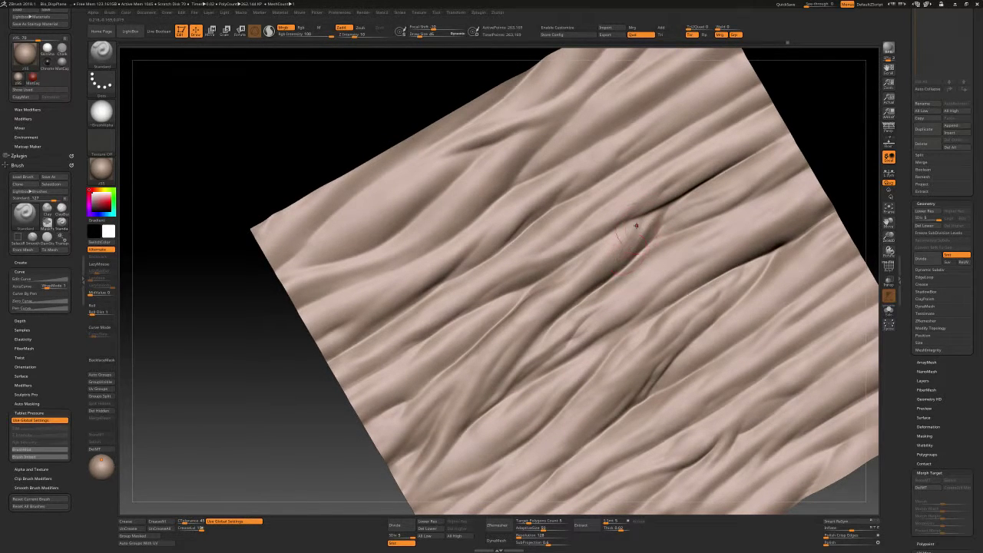
pyautogui.moveTo(633, 248); pyautogui.dragTo(572, 301, button='right')
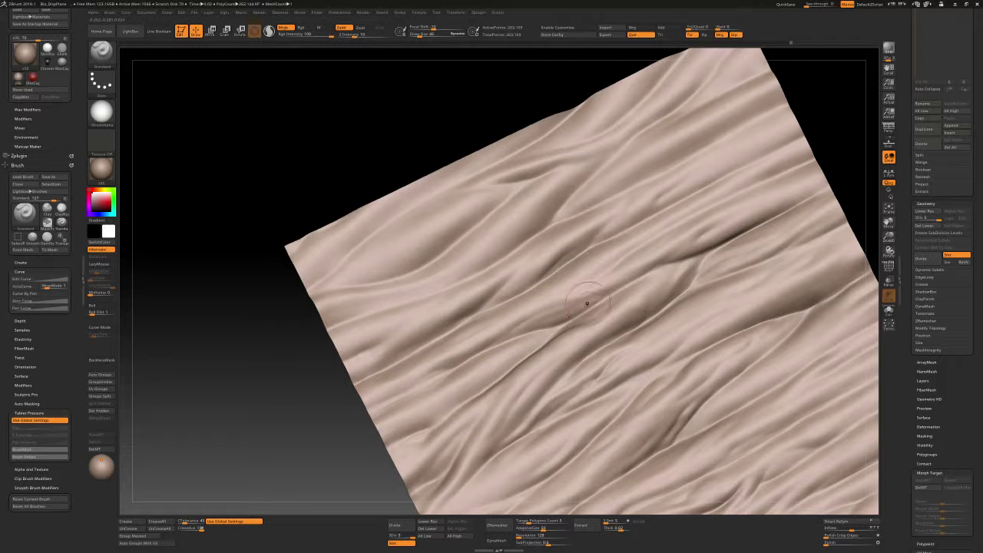
pyautogui.moveTo(543, 323); pyautogui.dragTo(532, 312, button='right')
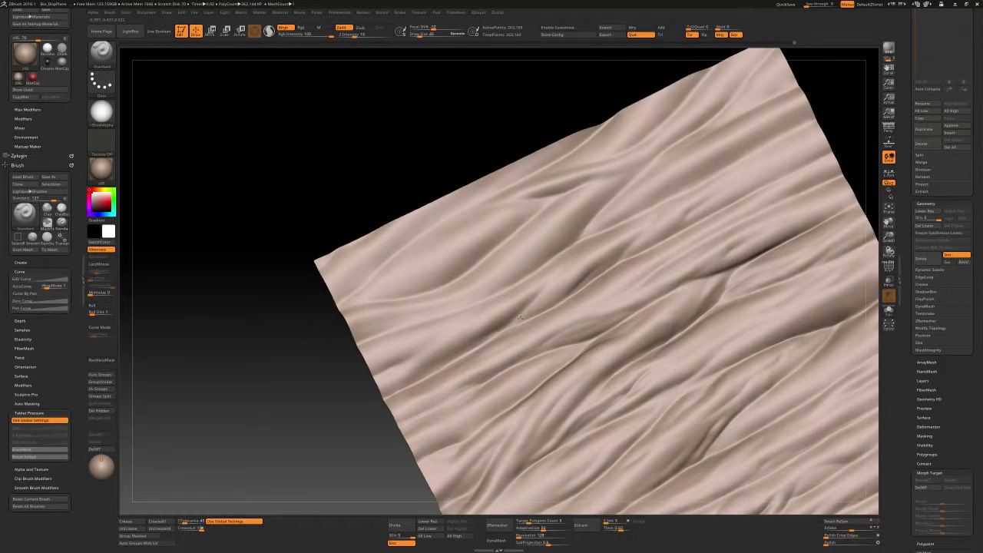
pyautogui.moveTo(537, 301); pyautogui.dragTo(542, 304, button='right')
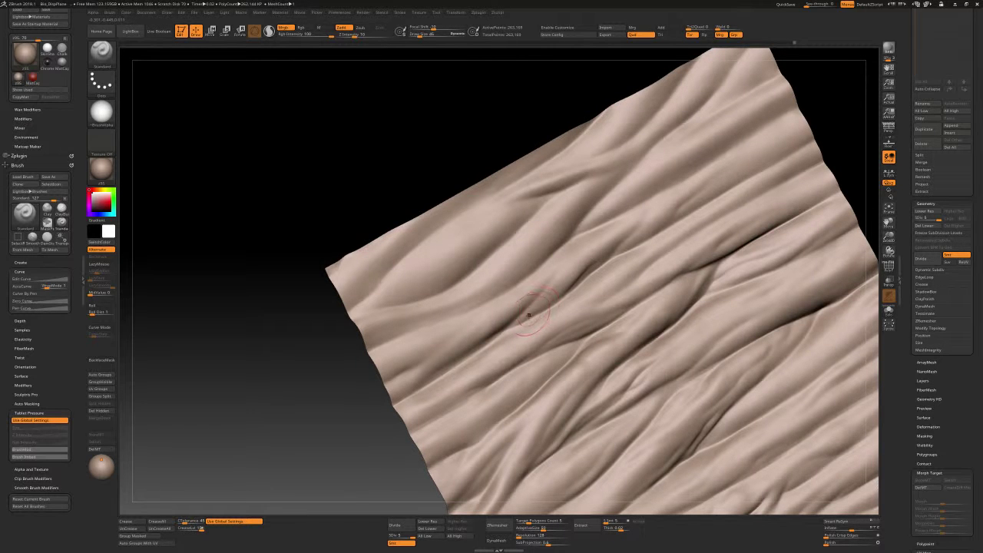
pyautogui.moveTo(542, 304); pyautogui.dragTo(552, 297, button='right')
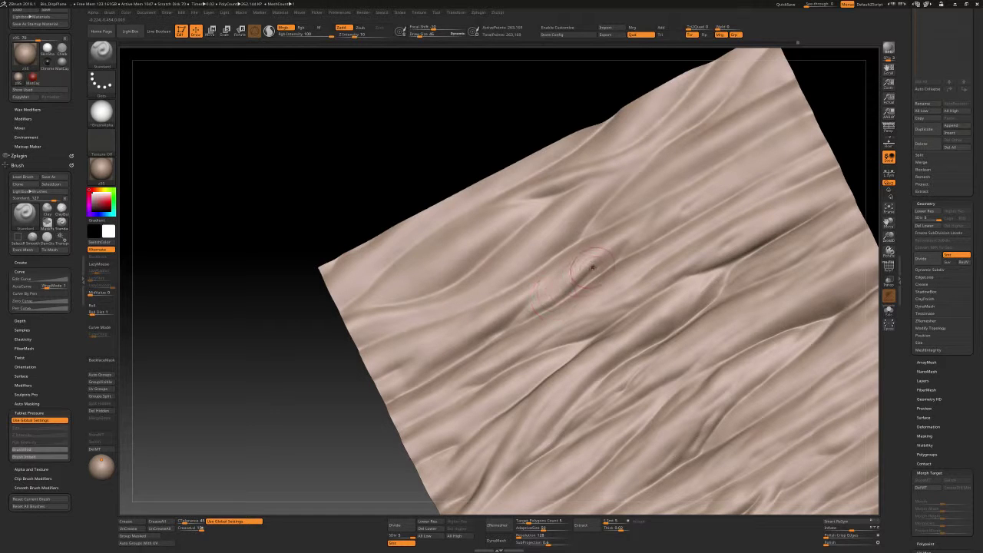
# Carve sharper creases into the folds with the DamStandard brush
pyautogui.press('b')
pyautogui.press('d')
pyautogui.press('s')
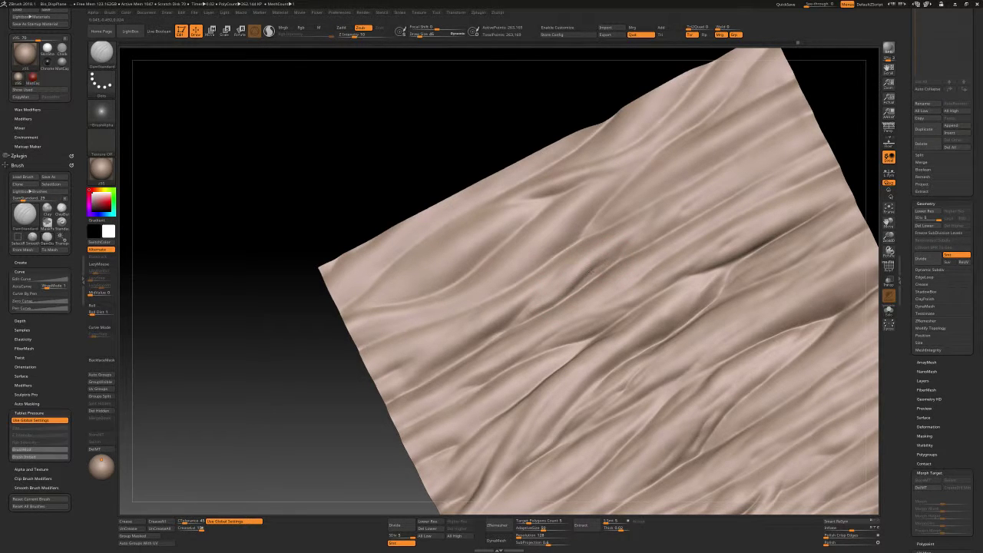
pyautogui.moveTo(585, 274)
pyautogui.keyDown('alt'); pyautogui.mouseDown(button='right')
pyautogui.moveTo(586, 323)
pyautogui.moveTo(602, 311)
pyautogui.moveTo(569, 282)
pyautogui.mouseUp(button='right'); pyautogui.keyUp('alt')
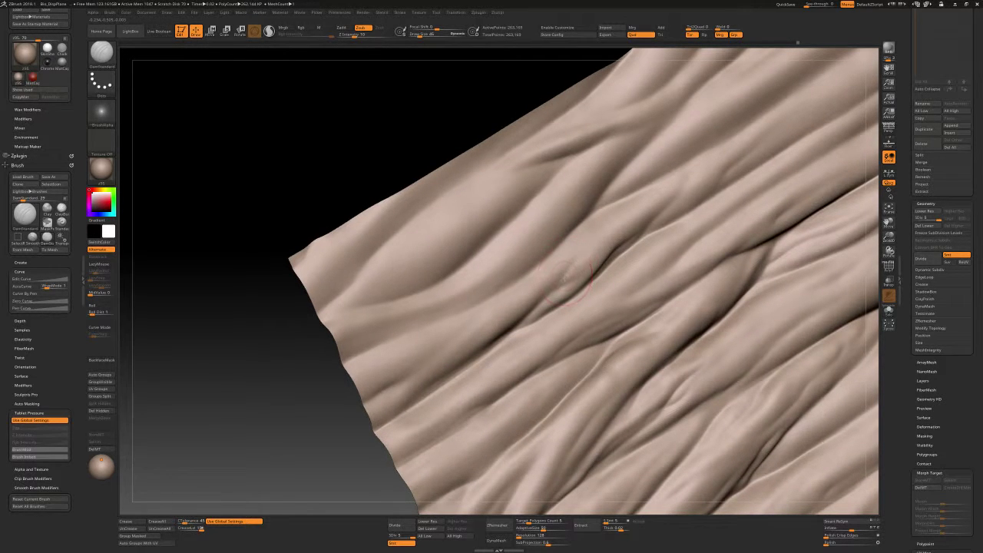
pyautogui.moveTo(572, 265)
pyautogui.keyDown('alt'); pyautogui.mouseDown(button='right')
pyautogui.moveTo(607, 265)
pyautogui.moveTo(617, 327)
pyautogui.moveTo(630, 307)
pyautogui.moveTo(666, 290)
pyautogui.moveTo(668, 274)
pyautogui.moveTo(739, 235)
pyautogui.mouseUp(button='right'); pyautogui.keyUp('alt')
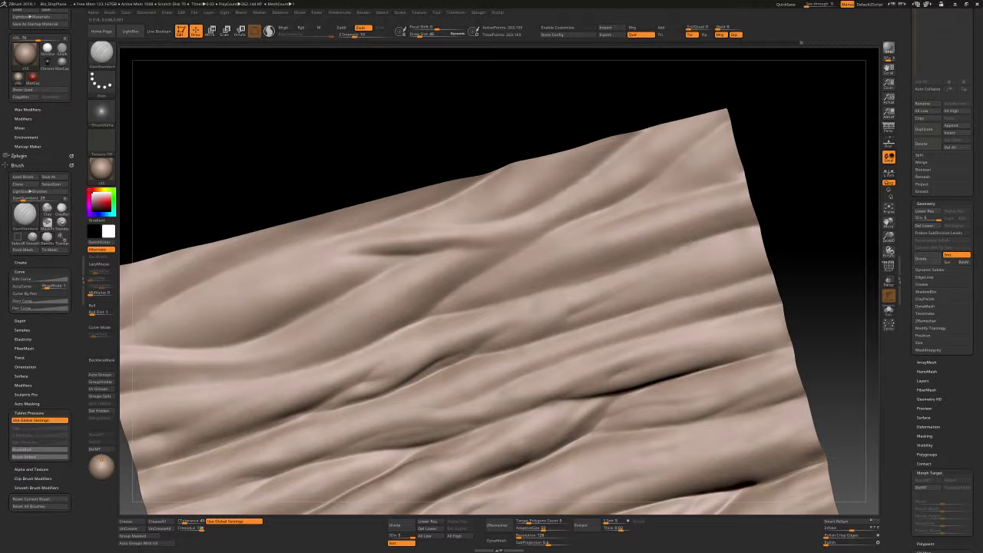
# Build folds with Standard, stepping down one subdivision level and back to the highest
pyautogui.press('b')
pyautogui.press('s')
pyautogui.press('t')
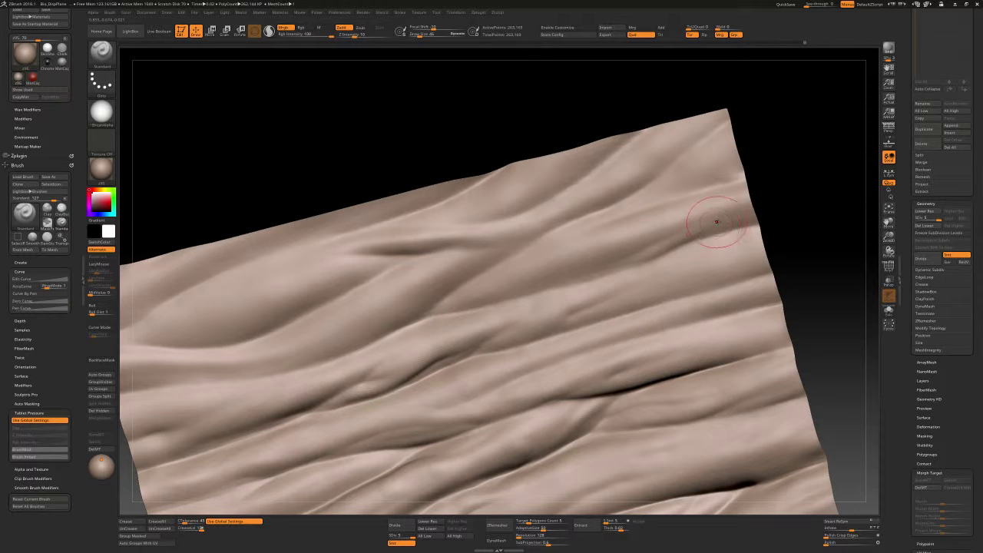
pyautogui.hotkey('shift', 'd')
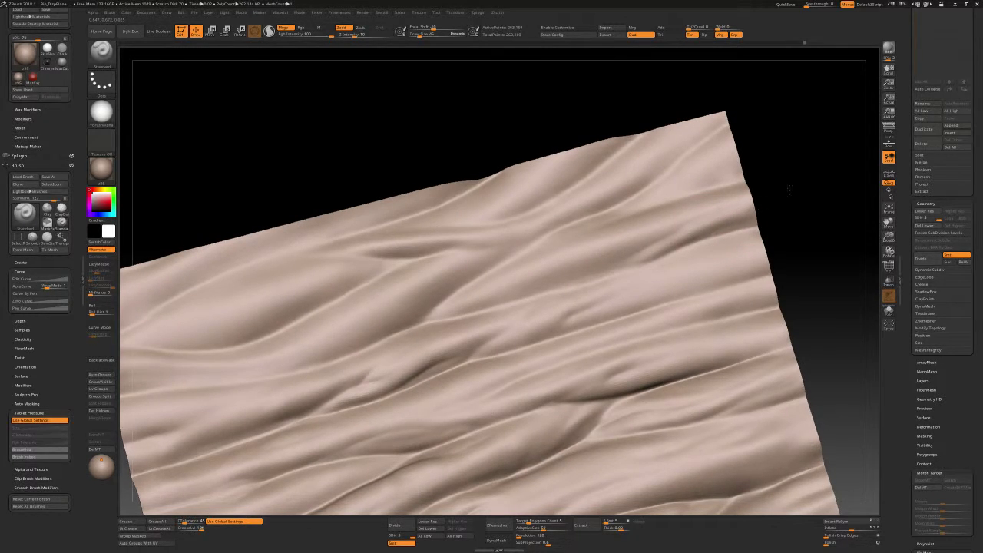
pyautogui.keyDown('alt'); pyautogui.moveTo(695, 230); pyautogui.dragTo(735, 204, button='right'); pyautogui.keyUp('alt')
pyautogui.press('d')
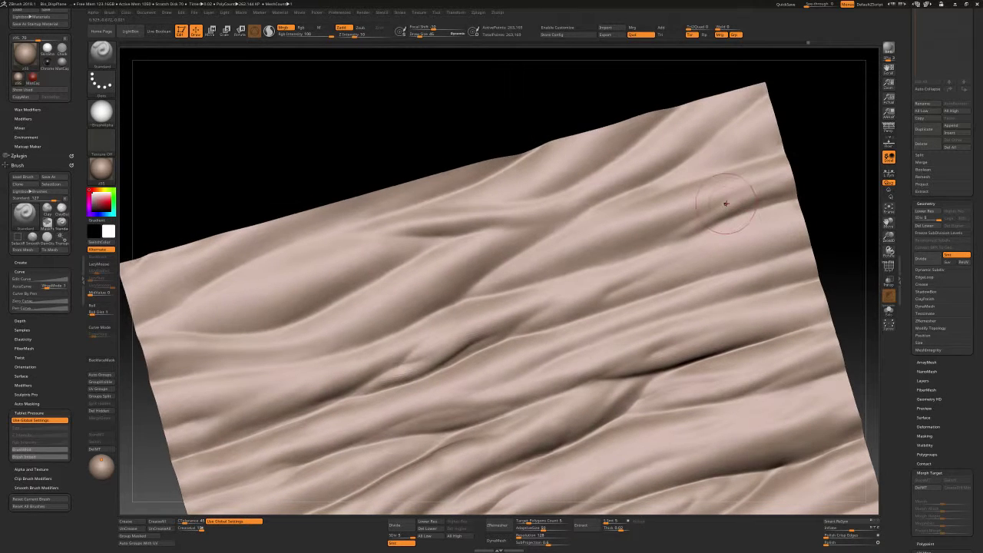
# Carve creases with DamStandard and Shift-smooth rough spots in the upper cloth
pyautogui.press('b')
pyautogui.press('d')
pyautogui.press('s')
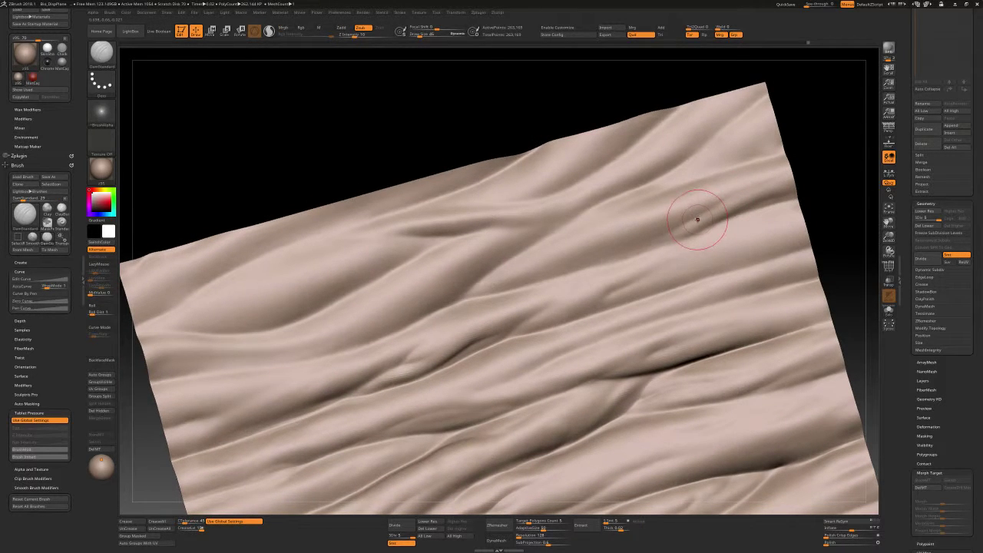
pyautogui.press('shift')
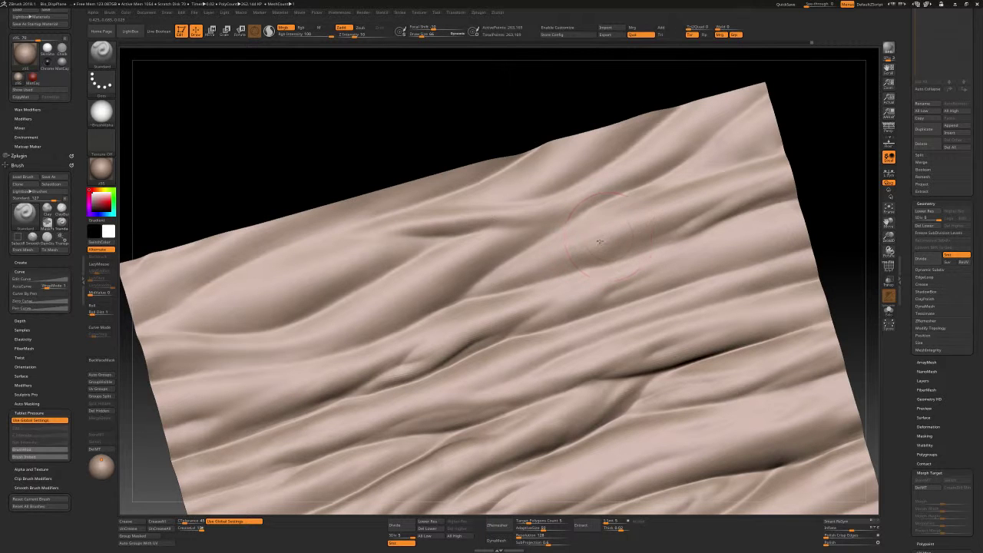
pyautogui.moveTo(600, 243); pyautogui.dragTo(625, 226, button='right')
pyautogui.press('shift')
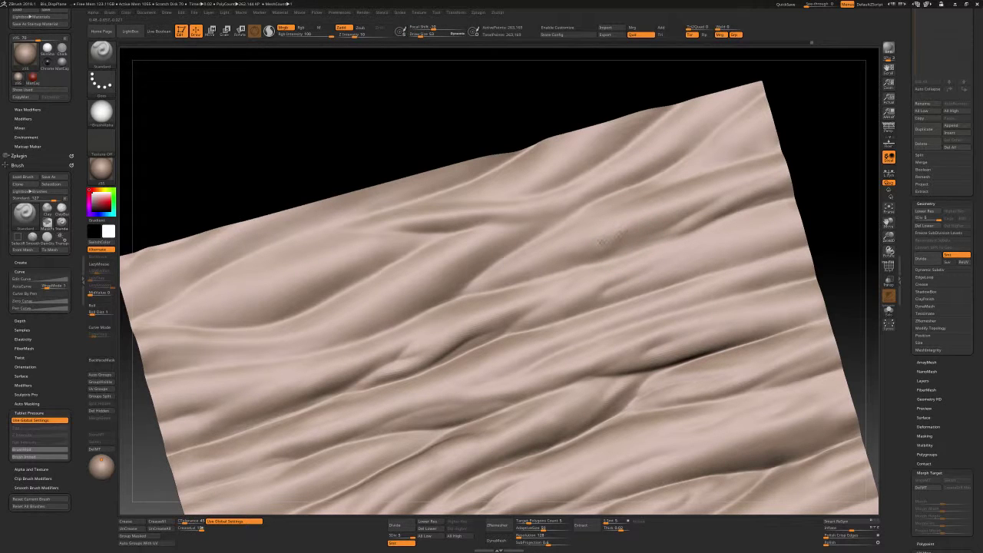
pyautogui.moveTo(592, 230)
pyautogui.mouseDown(button='right')
pyautogui.moveTo(648, 280)
pyautogui.moveTo(654, 222)
pyautogui.moveTo(671, 255)
pyautogui.moveTo(659, 259)
pyautogui.mouseUp(button='right')
# Smooth small dents and carve a faint crease at the cloth's top corner
pyautogui.moveTo(653, 267); pyautogui.dragTo(649, 274)
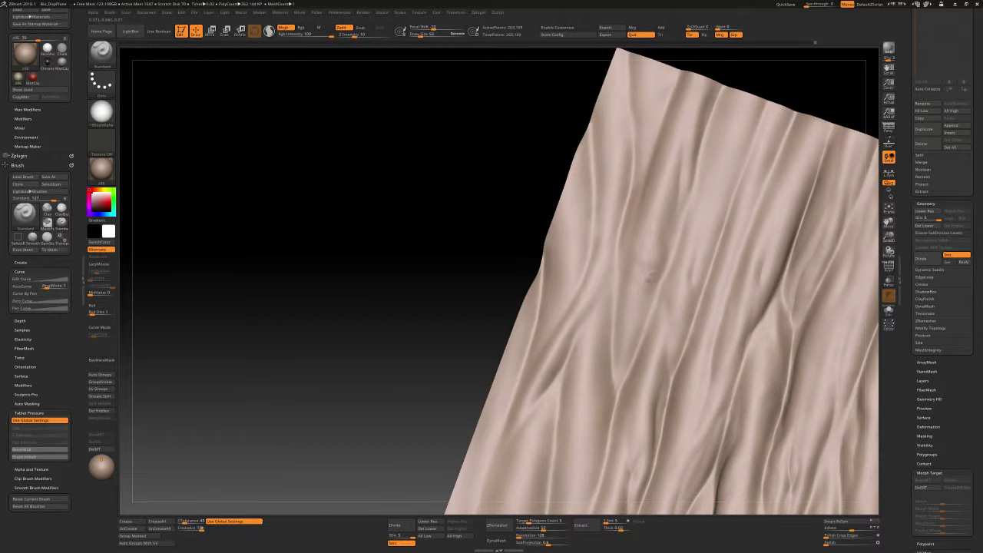
pyautogui.moveTo(645, 281); pyautogui.dragTo(651, 213, button='right')
pyautogui.press('b')
pyautogui.press('d')
pyautogui.press('s')
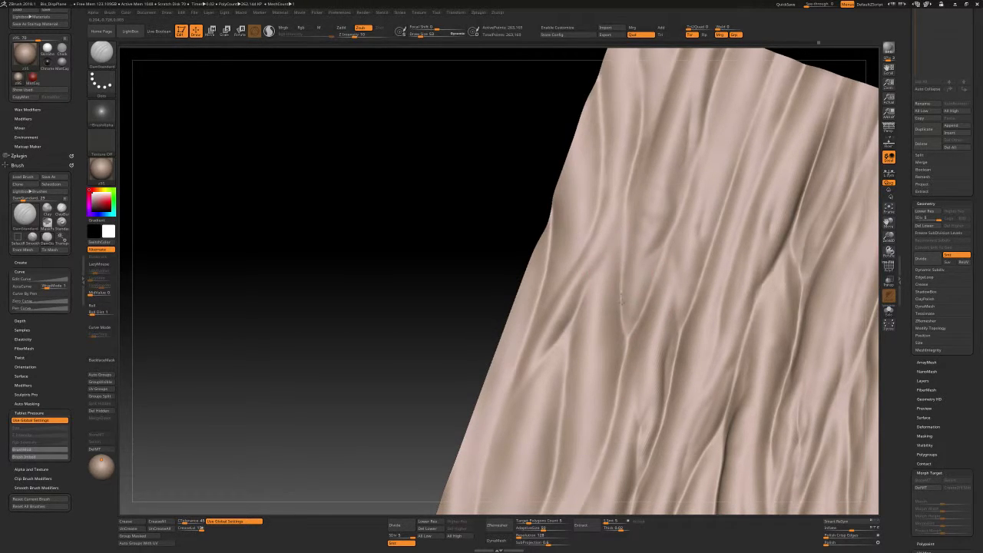
pyautogui.press('shift')
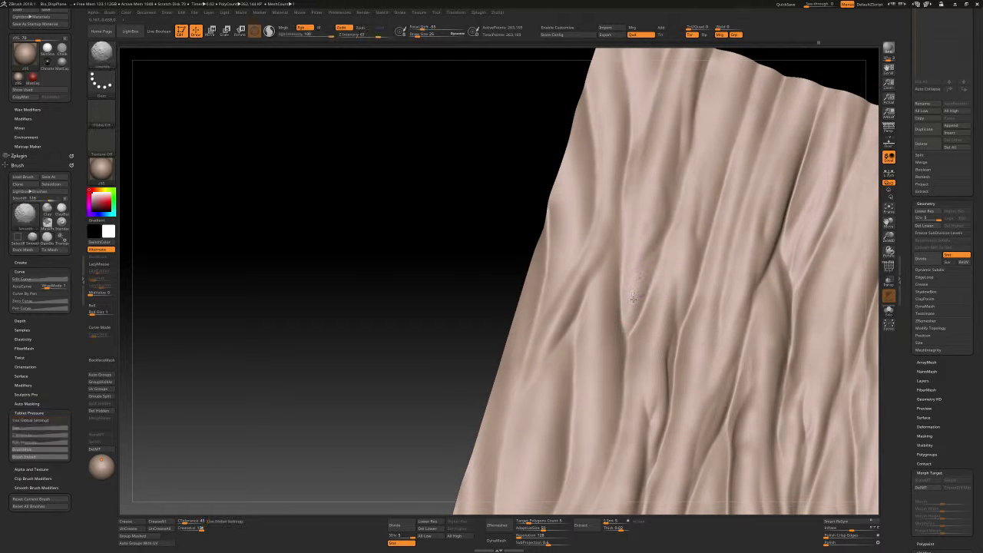
pyautogui.moveTo(637, 187)
pyautogui.mouseDown(button='right')
pyautogui.moveTo(638, 246)
pyautogui.moveTo(632, 186)
pyautogui.mouseUp(button='right')
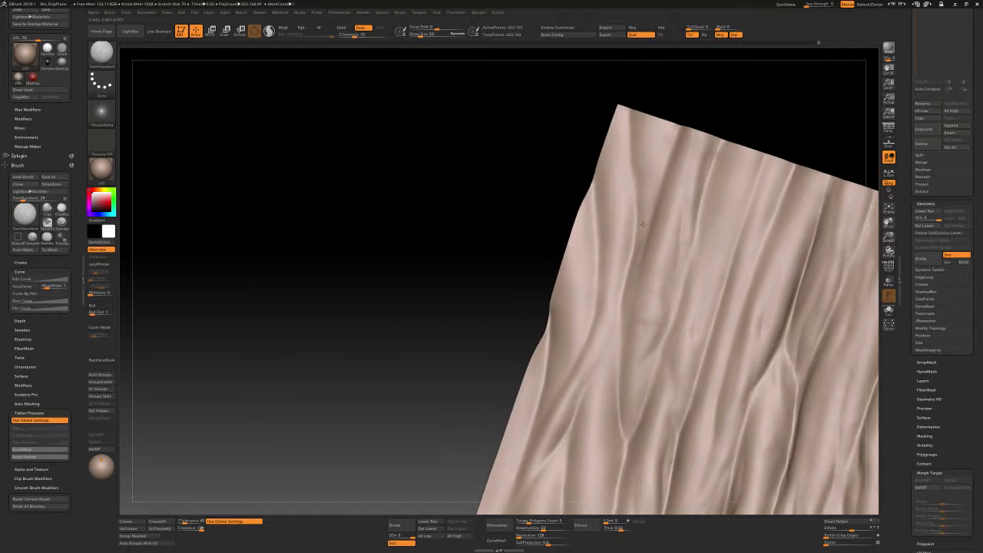
pyautogui.keyDown('alt'); pyautogui.moveTo(631, 86); pyautogui.dragTo(634, 133, button='right'); pyautogui.keyUp('alt')
pyautogui.moveTo(631, 132); pyautogui.dragTo(631, 146)
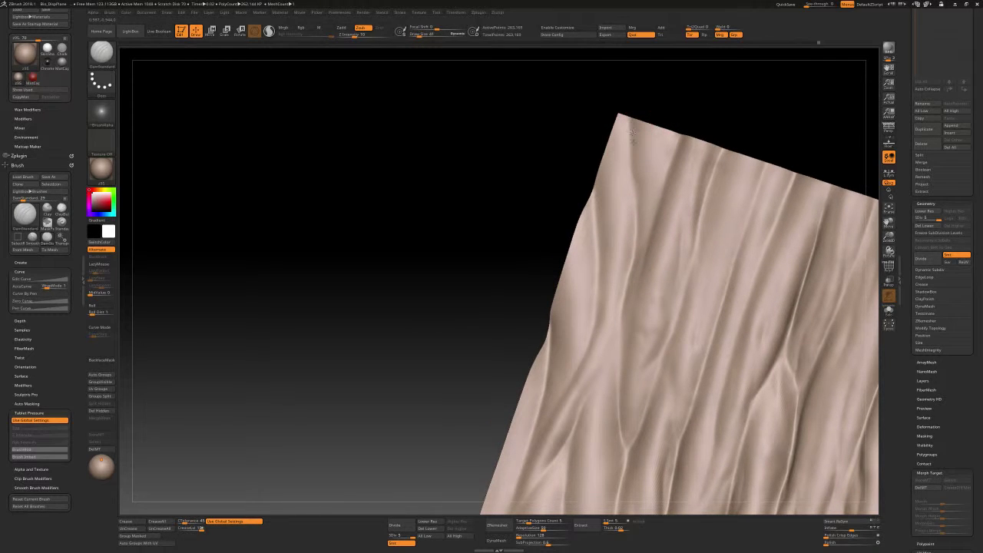
# Give the Standard brush Alpha 01 and smooth away dents near the top edge
pyautogui.press('b')
pyautogui.press('s')
pyautogui.press('t')
pyautogui.press('space')
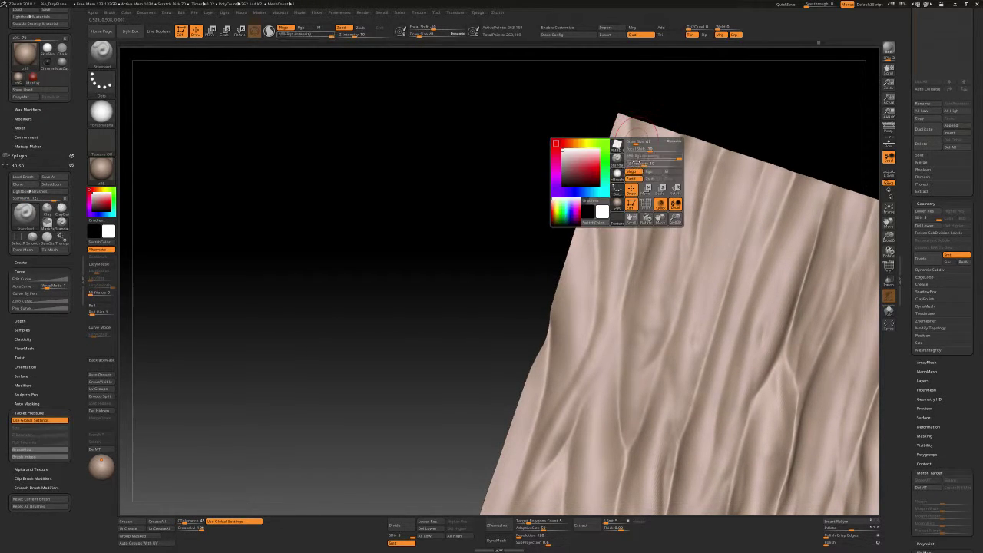
pyautogui.click(616, 186)
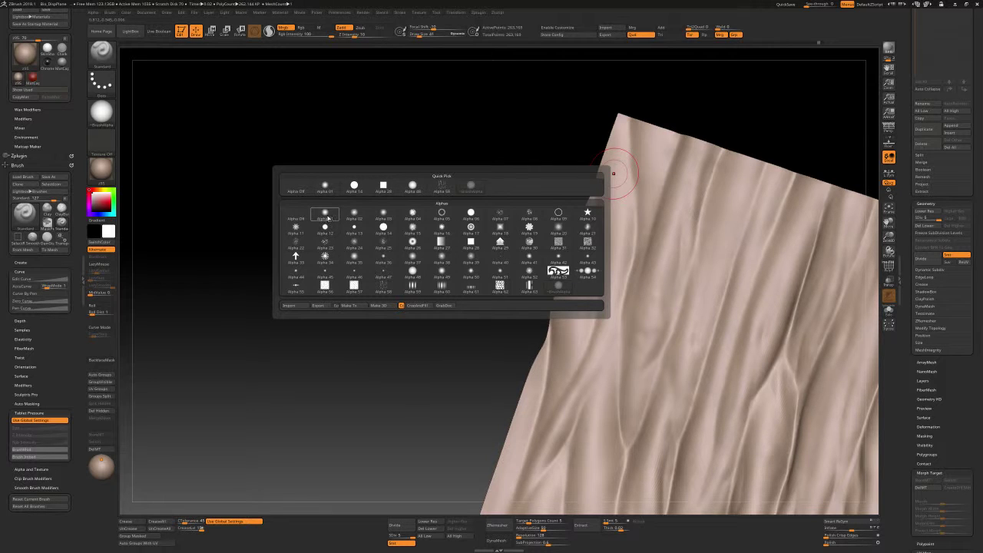
pyautogui.click(326, 215)
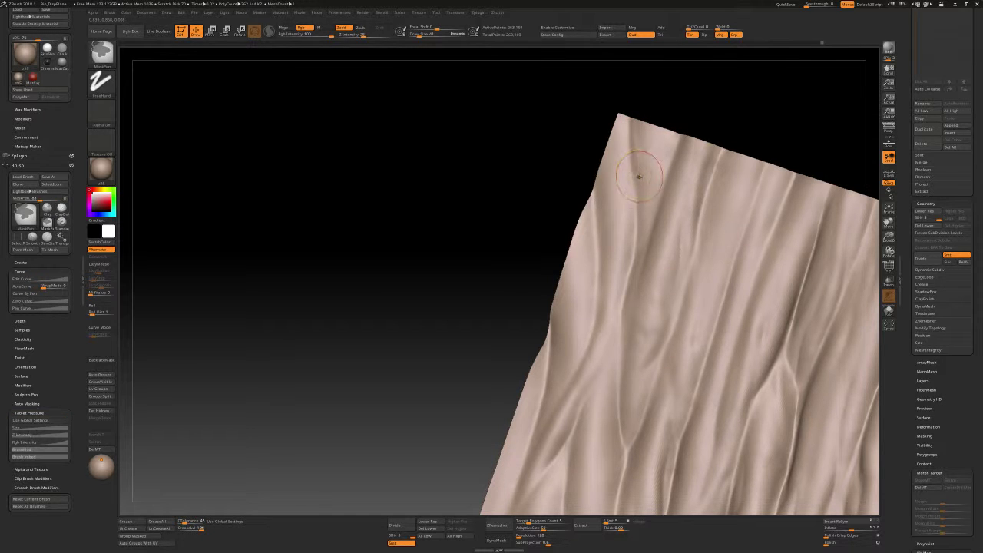
pyautogui.keyDown('shift'); pyautogui.moveTo(637, 164); pyautogui.dragTo(637, 172); pyautogui.keyUp('shift')
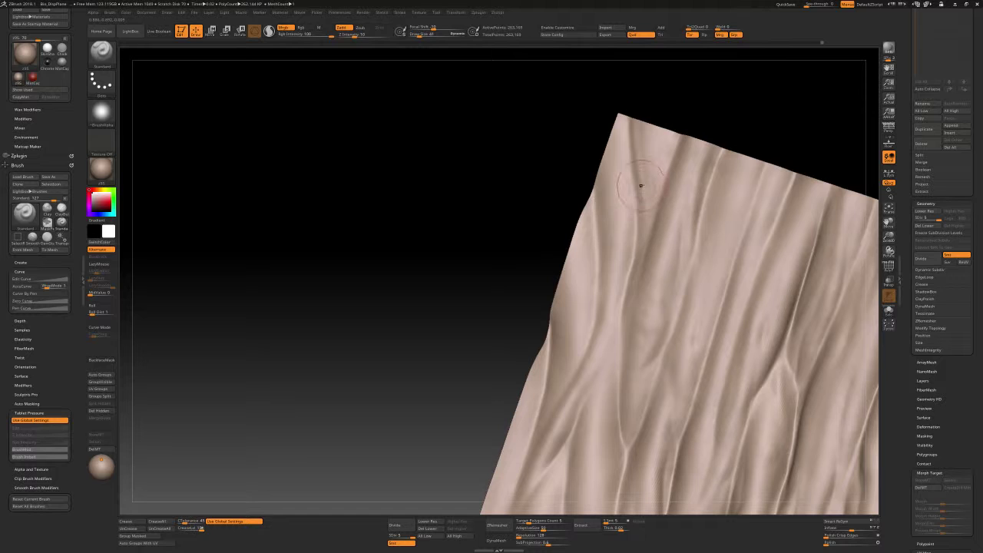
pyautogui.keyDown('shift'); pyautogui.moveTo(639, 228); pyautogui.dragTo(637, 158); pyautogui.keyUp('shift')
pyautogui.moveTo(653, 184); pyautogui.dragTo(659, 138, button='right')
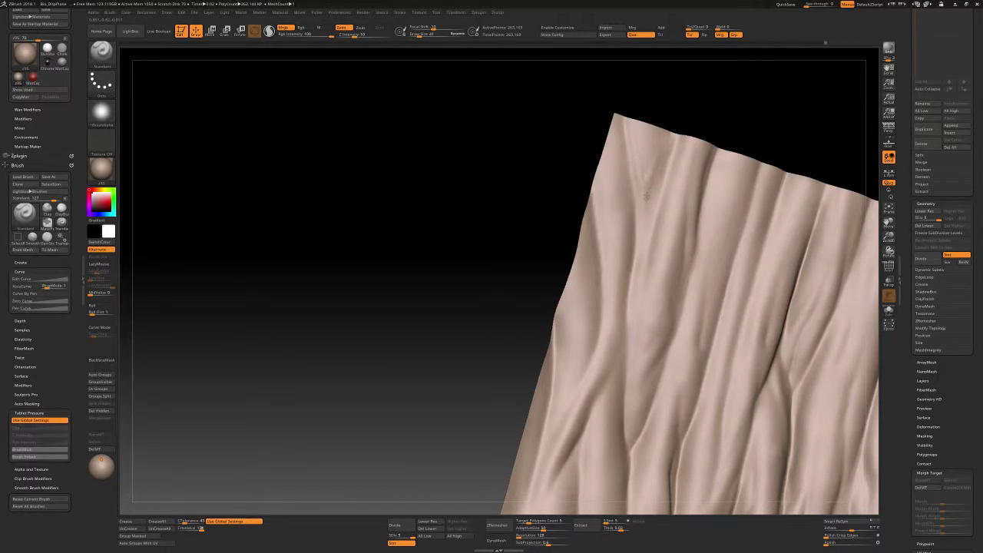
# Carve two thin sharp creases near the top edge with the DamStandard brush
pyautogui.press('b')
pyautogui.press('d')
pyautogui.press('s')
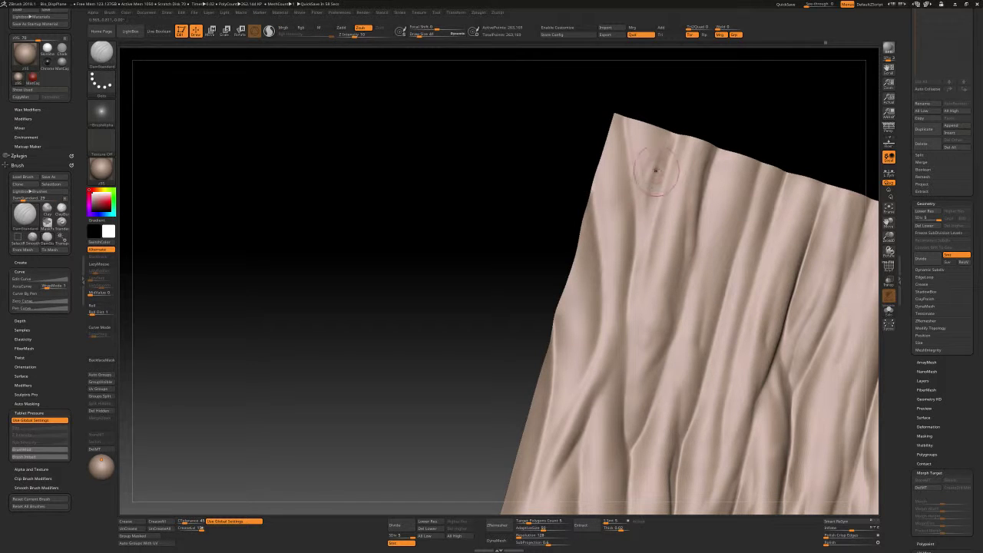
pyautogui.moveTo(655, 170); pyautogui.dragTo(649, 206)
pyautogui.moveTo(650, 218)
pyautogui.mouseDown(button='right')
pyautogui.moveTo(663, 190)
pyautogui.moveTo(650, 204)
pyautogui.mouseUp(button='right')
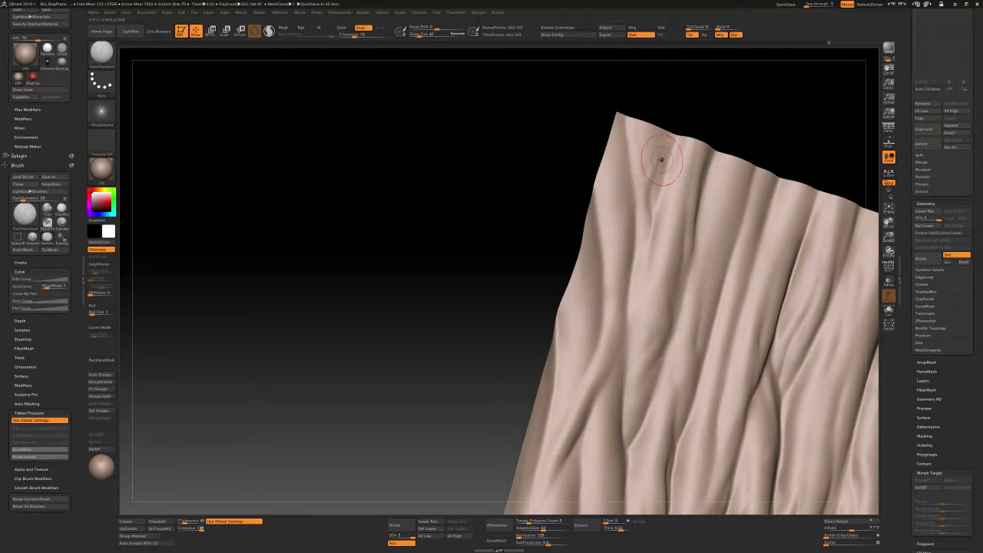
pyautogui.moveTo(656, 156); pyautogui.dragTo(652, 185)
pyautogui.press('b')
pyautogui.press('s')
pyautogui.press('t')
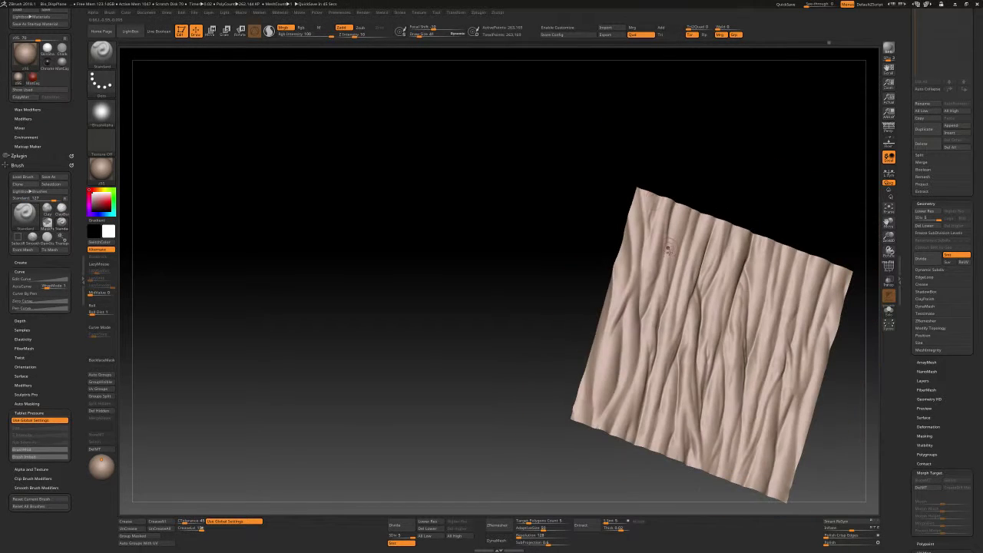
# Frame the whole cloth and switch to the DamStandard brush for sharp creases
pyautogui.moveTo(669, 253)
pyautogui.mouseDown(button='right')
pyautogui.moveTo(634, 289)
pyautogui.moveTo(669, 203)
pyautogui.mouseUp(button='right')
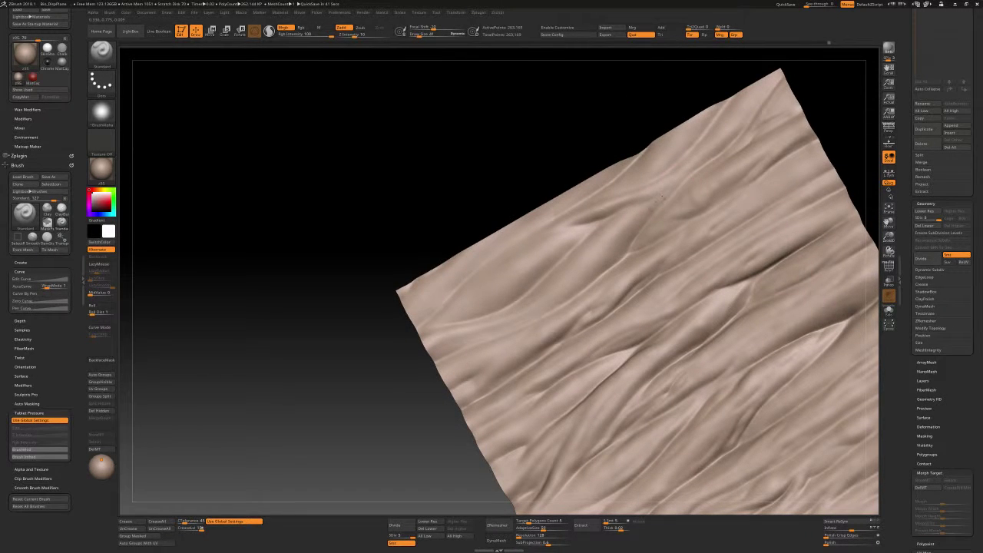
pyautogui.moveTo(684, 172); pyautogui.dragTo(676, 175, button='right')
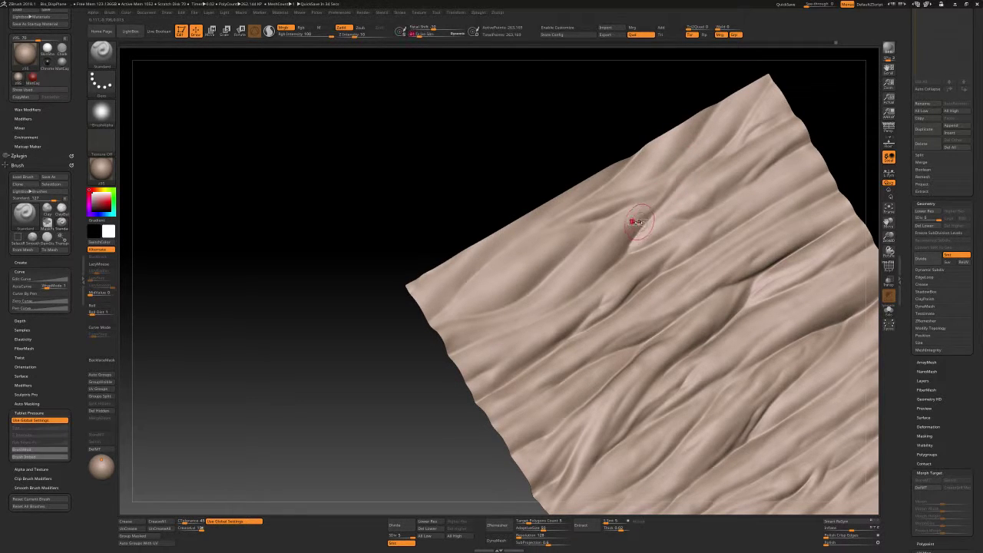
pyautogui.moveTo(636, 222); pyautogui.dragTo(649, 212, button='right')
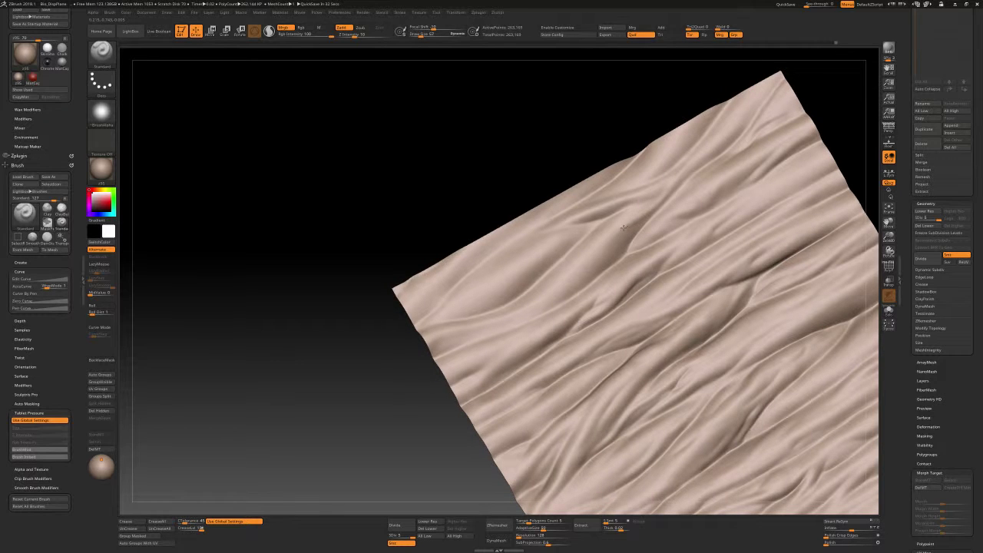
pyautogui.press('b')
pyautogui.press('d')
pyautogui.press('s')
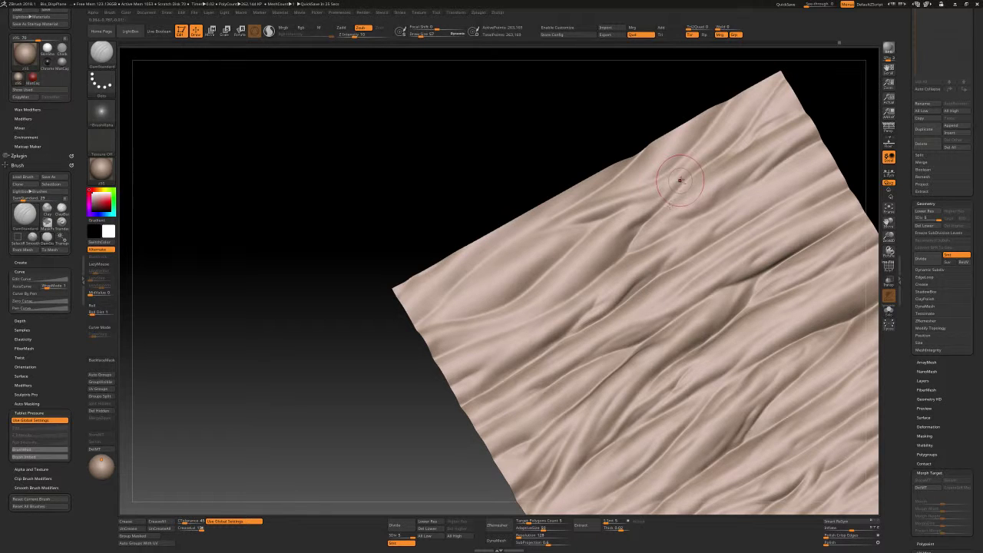
pyautogui.moveTo(682, 179); pyautogui.dragTo(693, 191, button='right')
# Alternate between Standard and DamStandard, and pinch a small crease into the cloth's middle
pyautogui.press('b')
pyautogui.press('s')
pyautogui.press('t')
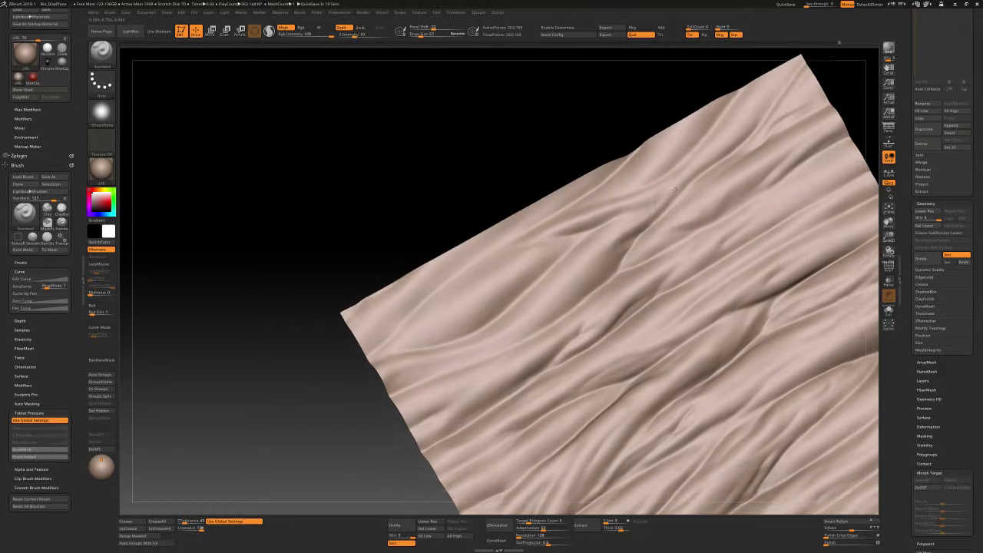
pyautogui.moveTo(684, 230); pyautogui.dragTo(637, 235, button='right')
pyautogui.press('b')
pyautogui.press('d')
pyautogui.press('s')
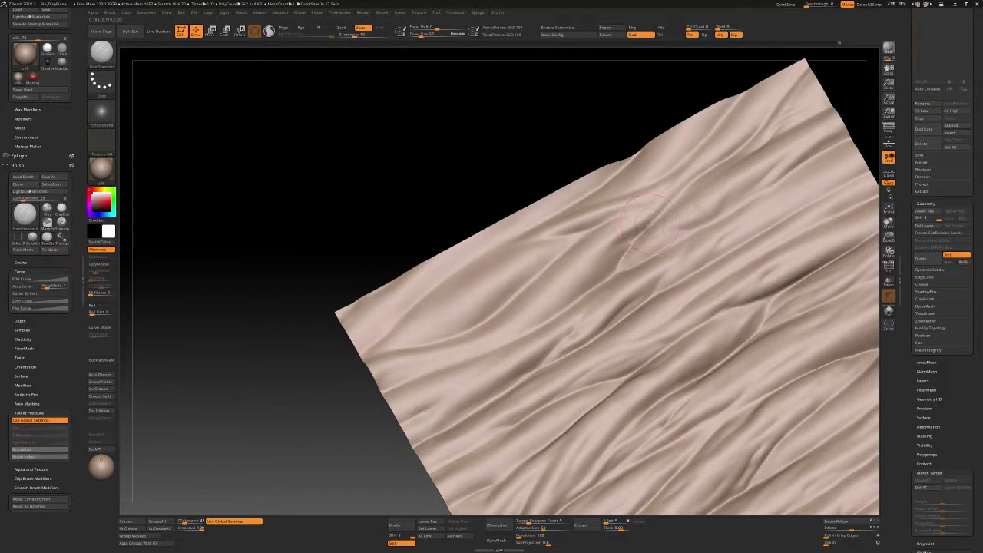
pyautogui.press('b')
pyautogui.press('s')
pyautogui.press('t')
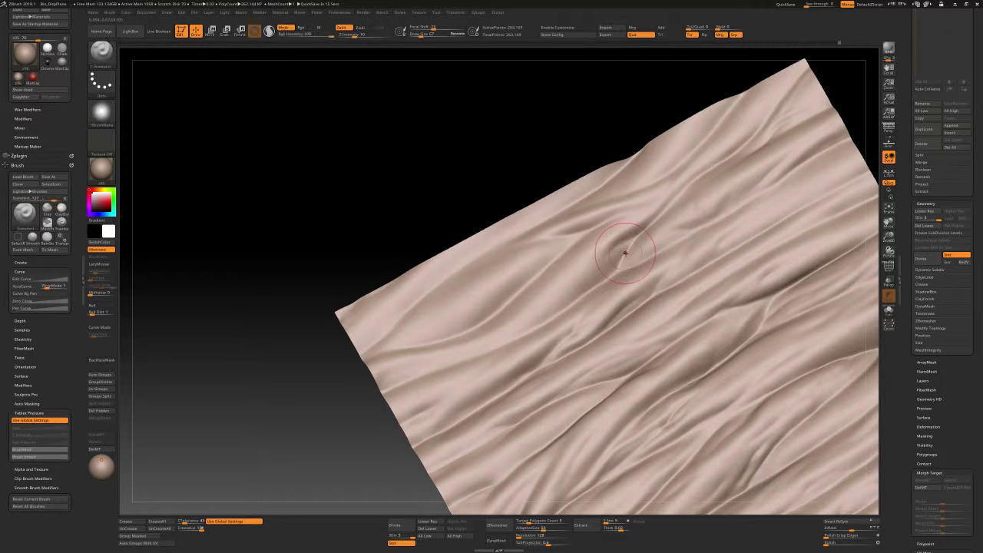
pyautogui.moveTo(617, 261); pyautogui.dragTo(646, 231)
# Set the brush alpha to Alpha 48
pyautogui.moveTo(616, 250); pyautogui.dragTo(579, 312, button='right')
pyautogui.press('space')
pyautogui.click(614, 294)
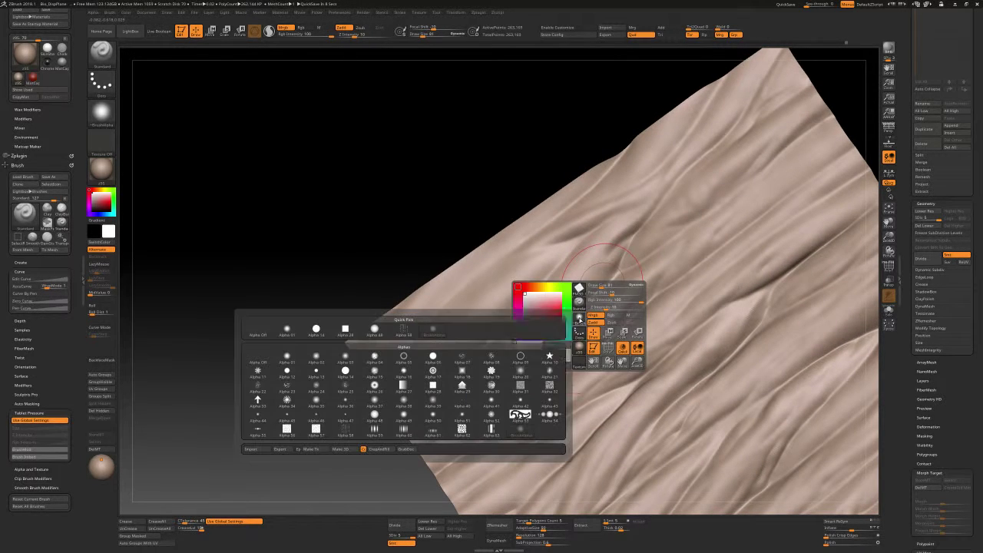
pyautogui.click(374, 415)
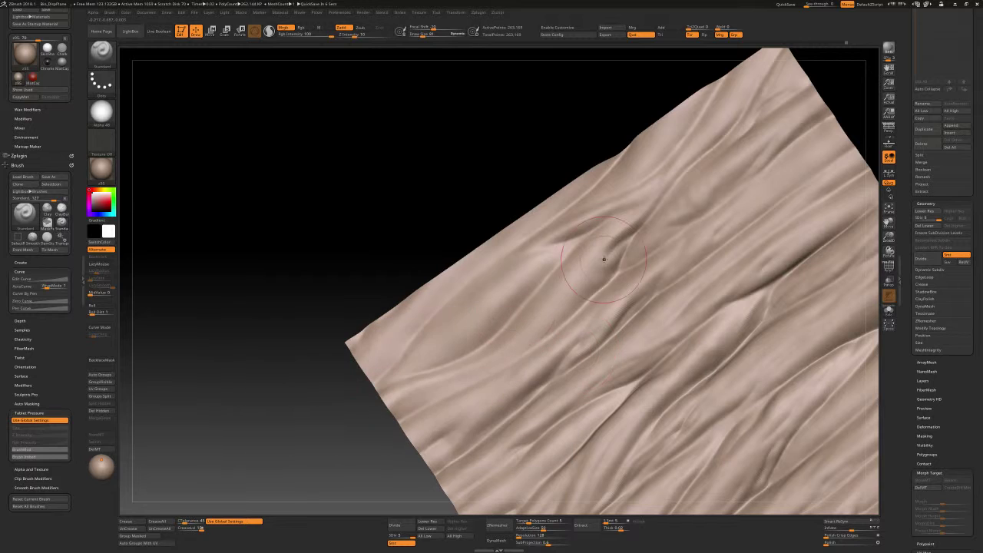
pyautogui.press('space')
# Change the subdivision level and set the brush draw size to 57
pyautogui.hotkey('ctrl', 'z')
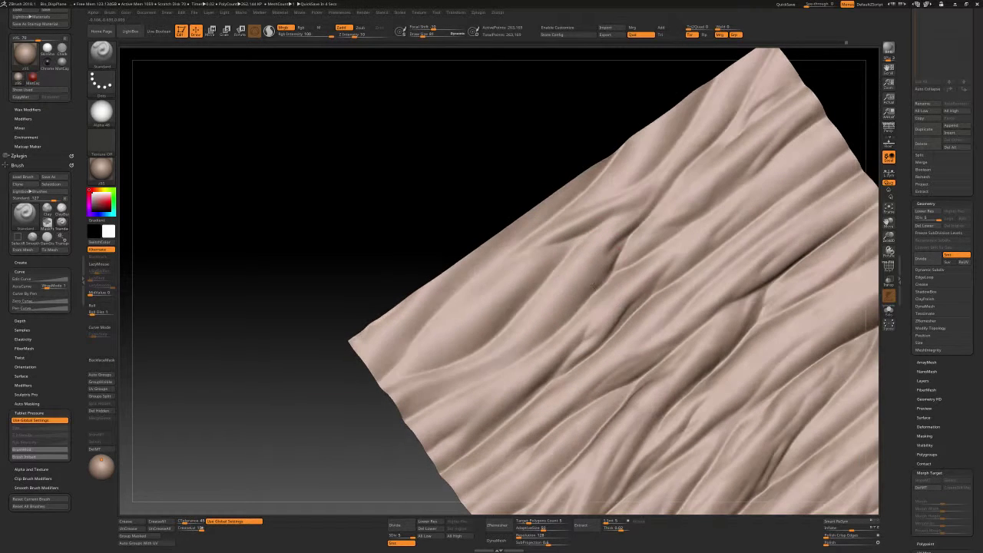
pyautogui.press('s')
pyautogui.moveTo(585, 288); pyautogui.dragTo(580, 286)
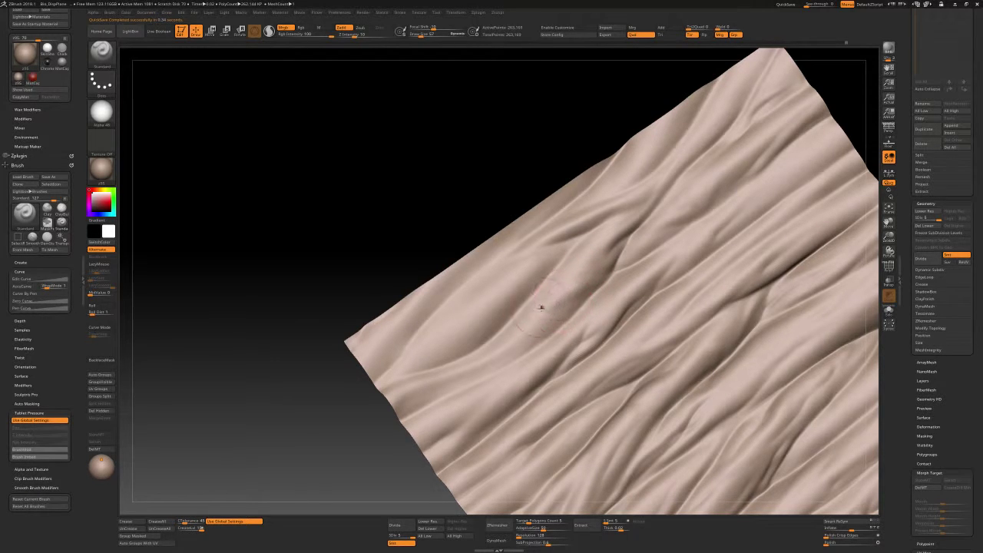
pyautogui.moveTo(540, 308)
pyautogui.mouseDown(button='right')
pyautogui.moveTo(550, 311)
pyautogui.moveTo(537, 317)
pyautogui.mouseUp(button='right')
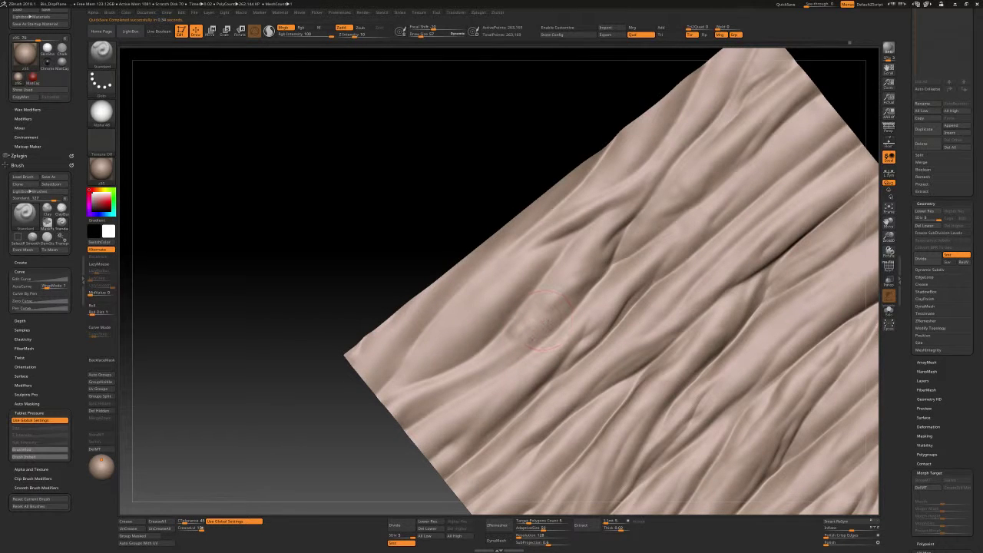
# Switch to DamStandard, step up a subdivision level, and review the whole cloth patch
pyautogui.press('b')
pyautogui.press('d')
pyautogui.press('s')
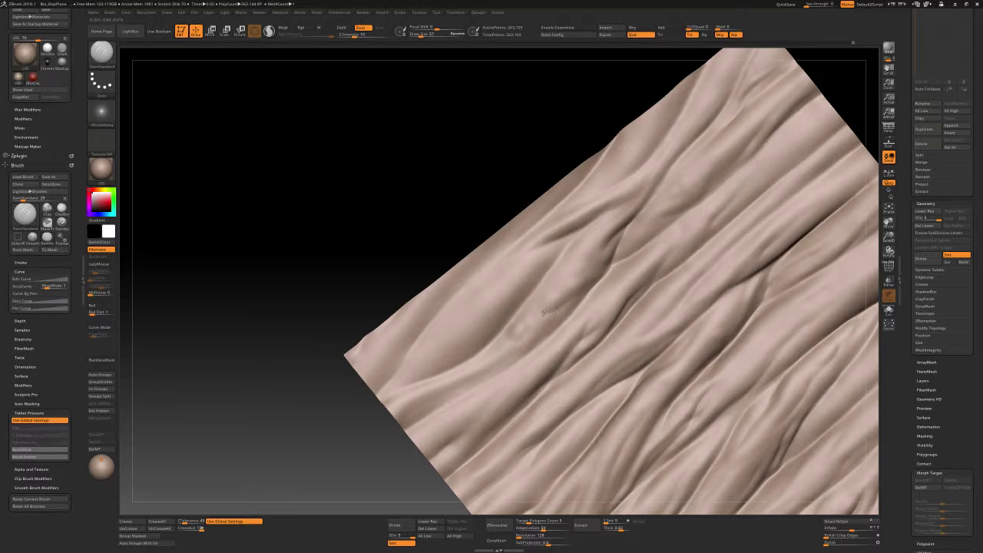
pyautogui.press('d')
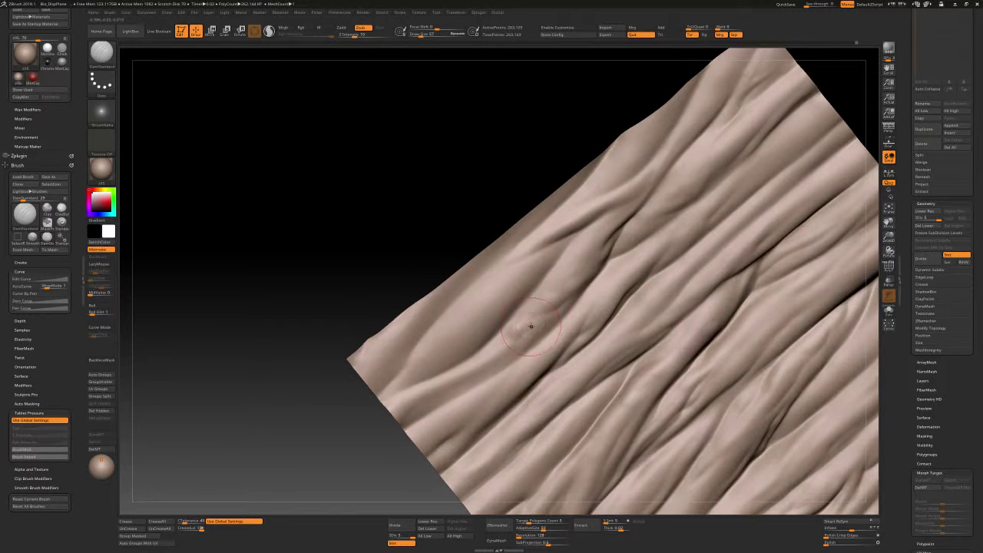
pyautogui.moveTo(540, 331); pyautogui.dragTo(538, 318, button='right')
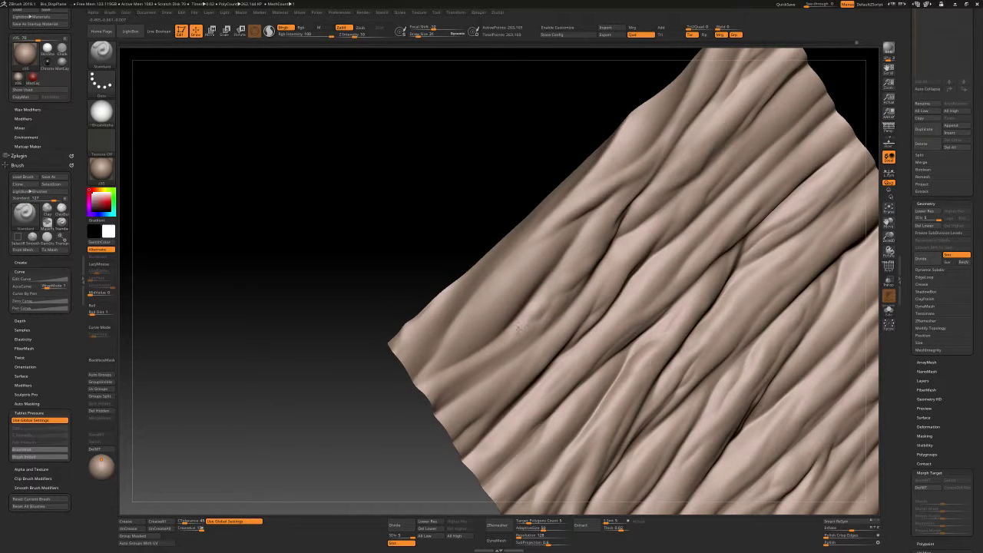
pyautogui.moveTo(545, 298); pyautogui.dragTo(532, 313, button='right')
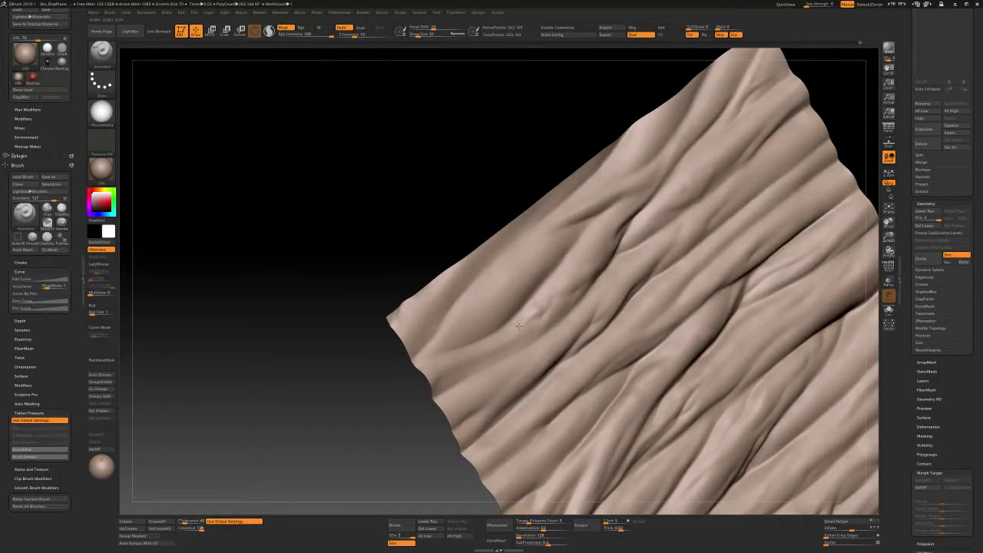
pyautogui.moveTo(476, 350)
pyautogui.mouseDown(button='right')
pyautogui.moveTo(560, 269)
pyautogui.moveTo(534, 266)
pyautogui.moveTo(508, 314)
pyautogui.mouseUp(button='right')
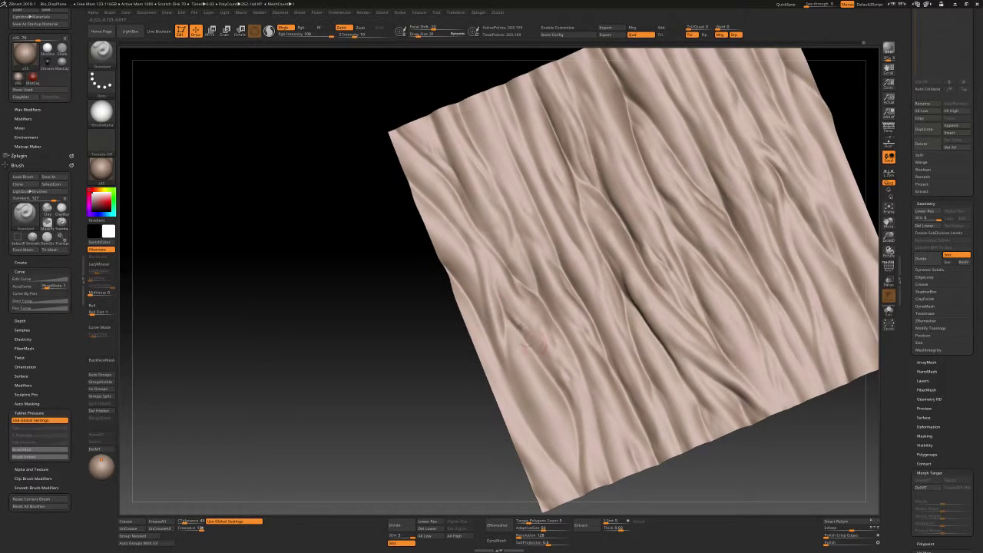
# Reposition the view and step between subdivision levels to compare the folds
pyautogui.keyDown('alt'); pyautogui.moveTo(538, 344); pyautogui.dragTo(525, 313, button='right'); pyautogui.keyUp('alt')
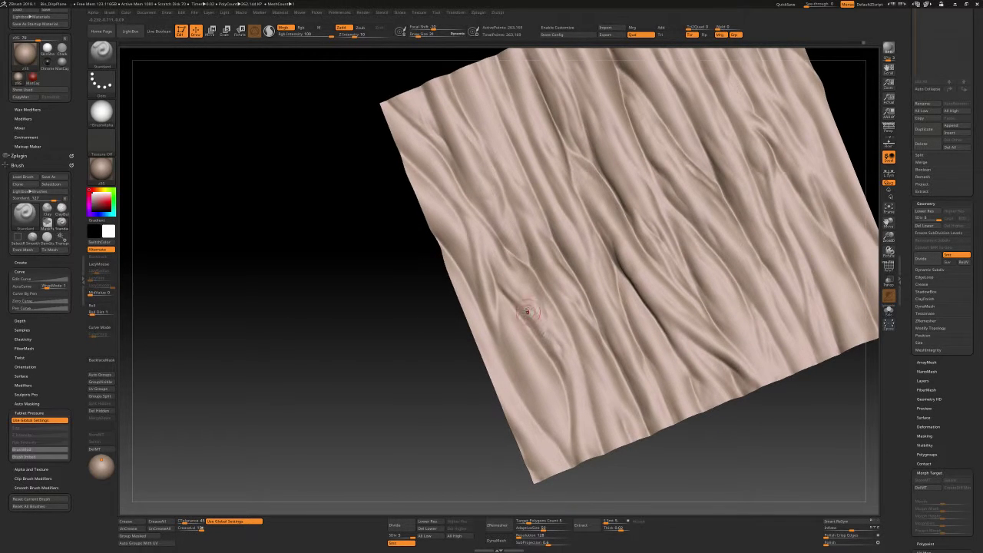
pyautogui.moveTo(544, 336); pyautogui.dragTo(530, 324, button='right')
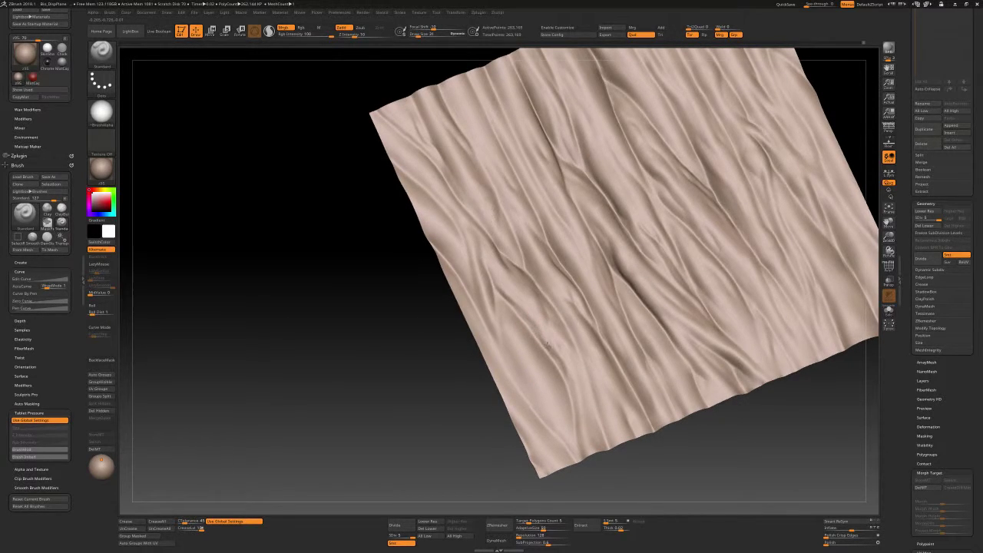
pyautogui.keyDown('alt'); pyautogui.moveTo(566, 353); pyautogui.dragTo(547, 322, button='right'); pyautogui.keyUp('alt')
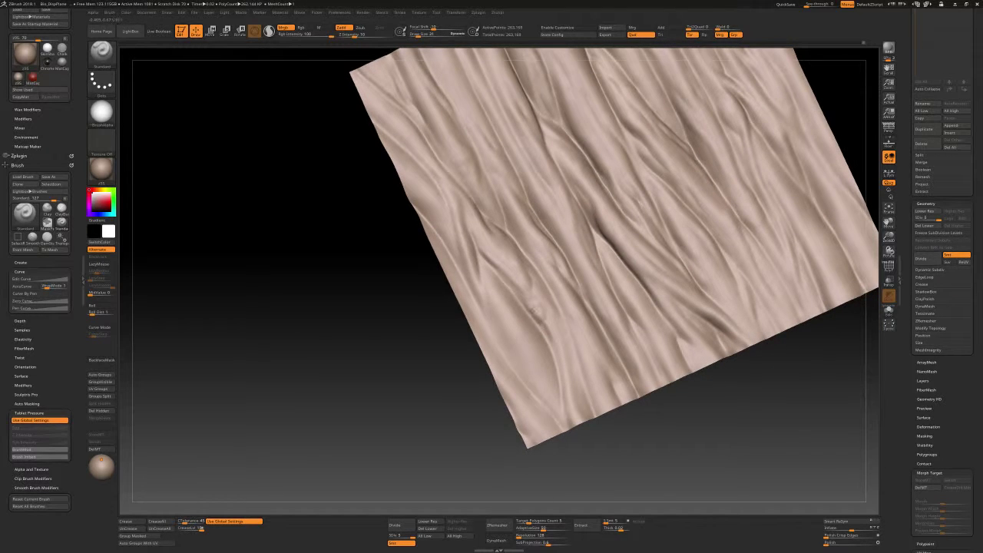
pyautogui.hotkey('ctrl', 'z')
pyautogui.hotkey('ctrl', 'z')
pyautogui.hotkey('ctrl', 'z')
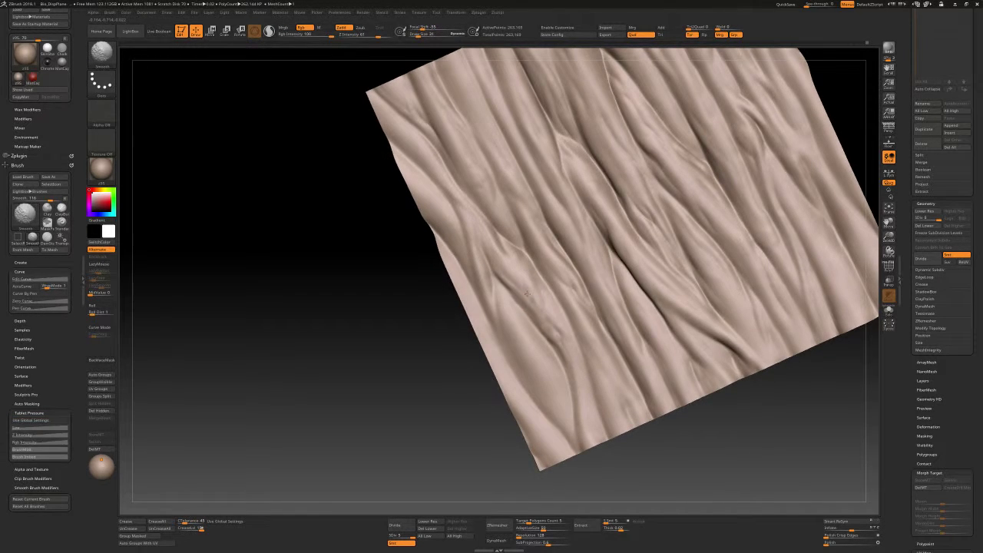
pyautogui.hotkey('ctrl', 'z')
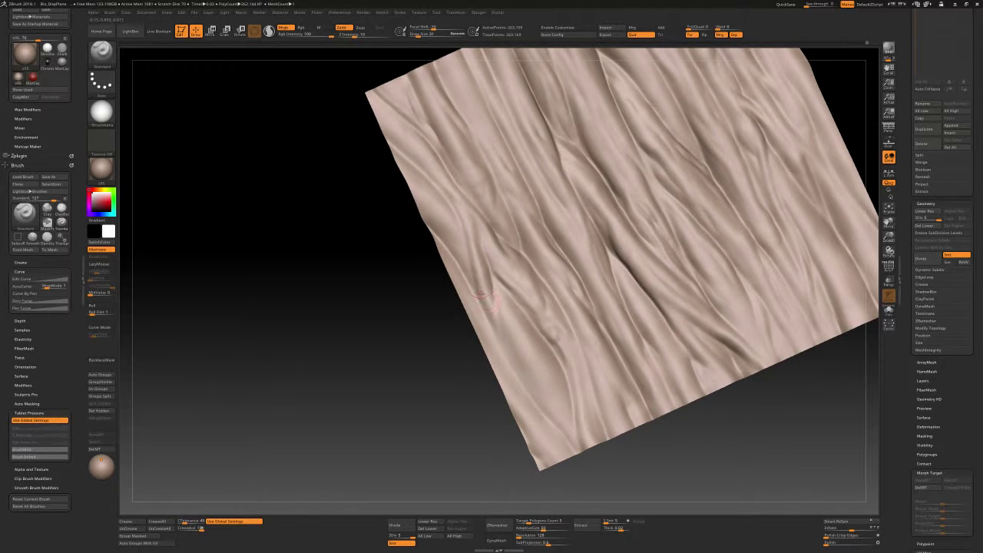
pyautogui.hotkey('ctrl', 'shift', 'z')
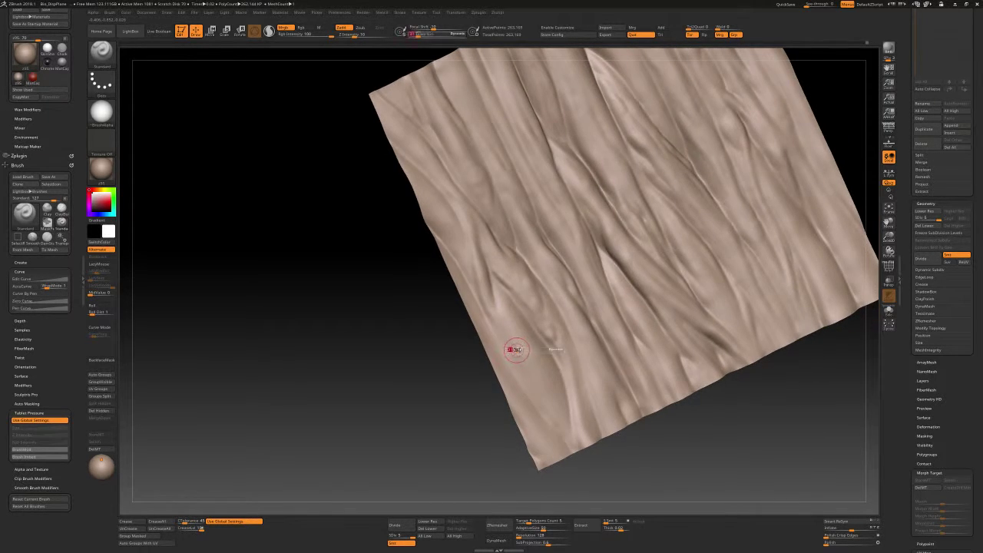
# Set the brush draw size to 61 at the lower subdivision level
pyautogui.press('s')
pyautogui.hotkey('ctrl', 'shift', 'z')
pyautogui.click(530, 349)
pyautogui.hotkey('ctrl', 'z')
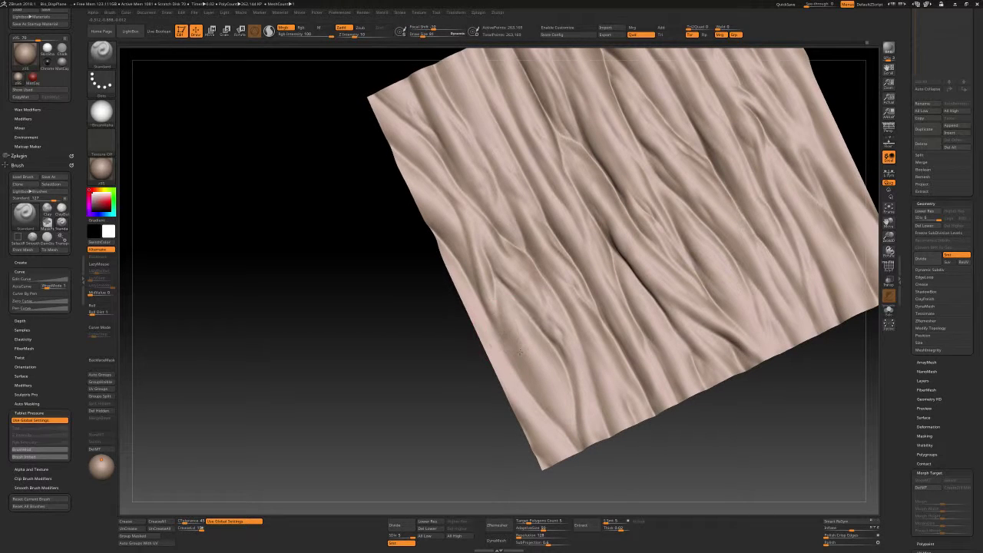
# Swap between DamStandard and Standard, compare subdivisions, and zoom out to frame the plane
pyautogui.press('b')
pyautogui.press('d')
pyautogui.press('s')
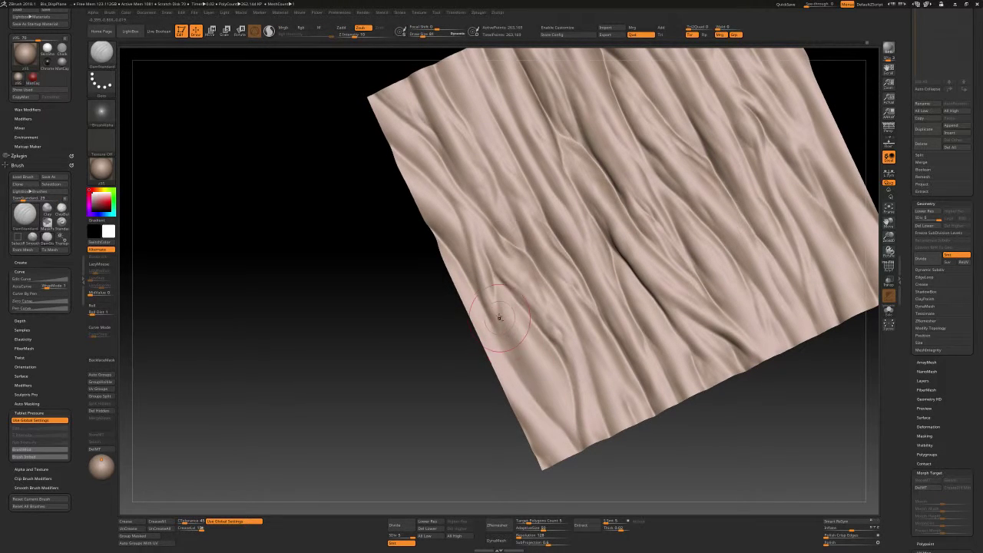
pyautogui.hotkey('ctrl', 'shift', 'z')
pyautogui.hotkey('ctrl', 'z')
pyautogui.press('b')
pyautogui.press('s')
pyautogui.press('t')
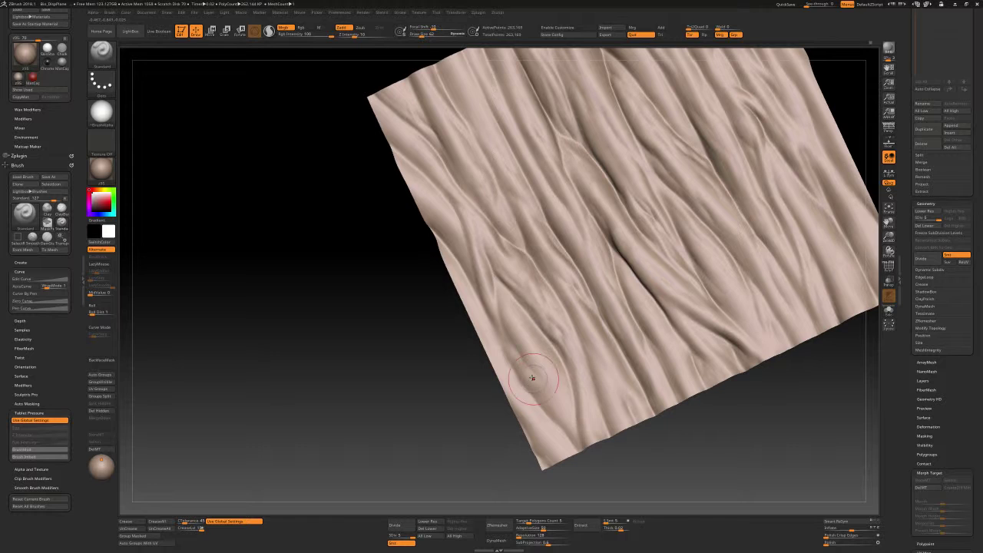
pyautogui.moveTo(527, 373); pyautogui.dragTo(568, 293, button='middle')
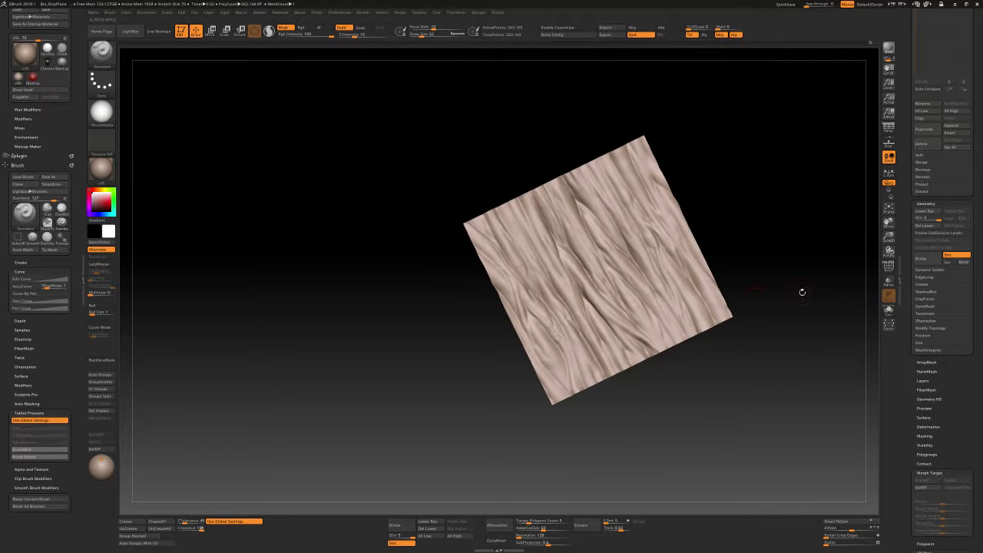